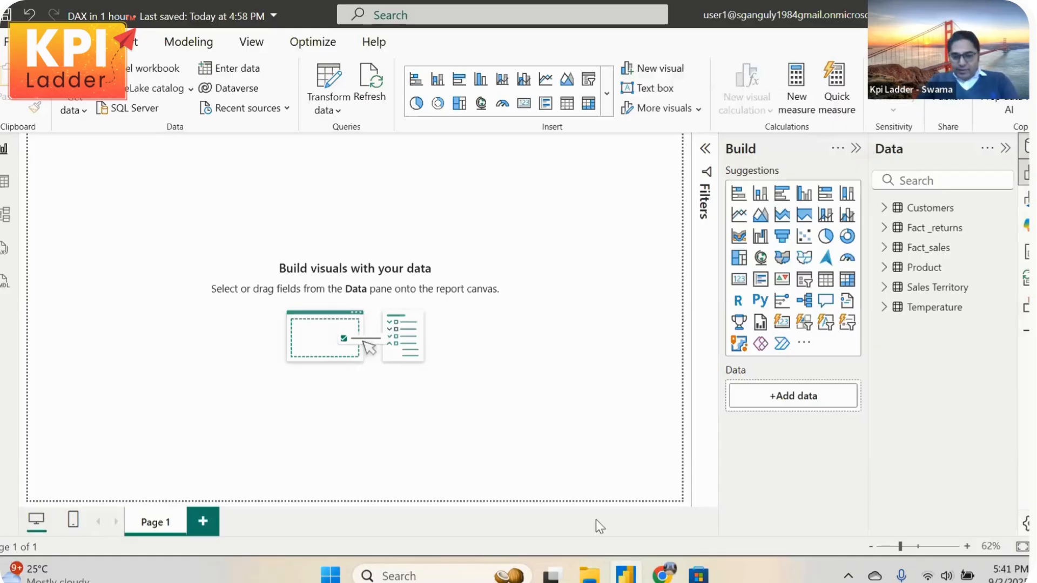
# Switch to the browser's Zoom meeting and check the participants' reactions and chat
pyautogui.moveTo(662, 574)
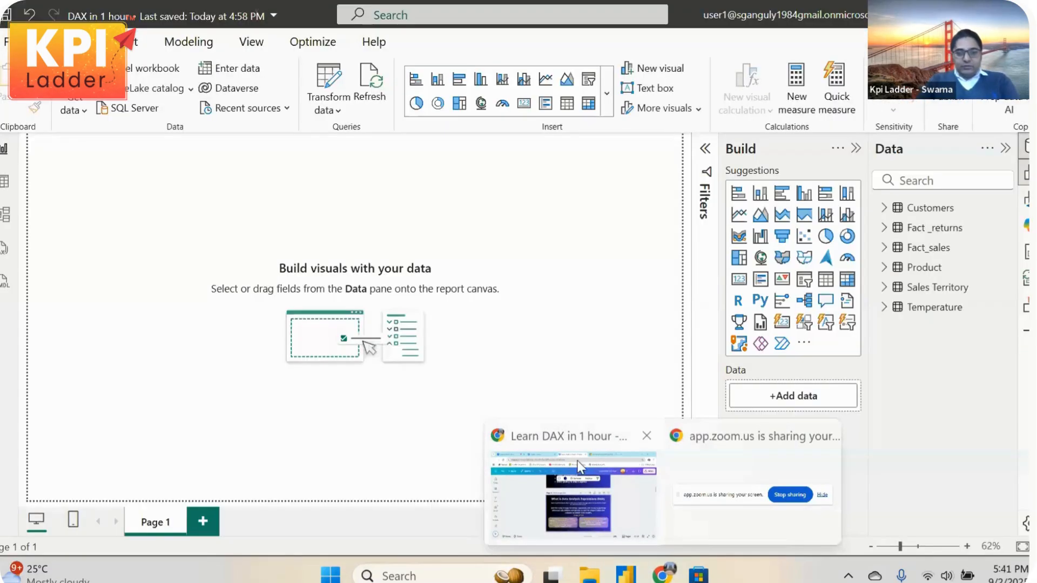
pyautogui.click(558, 439)
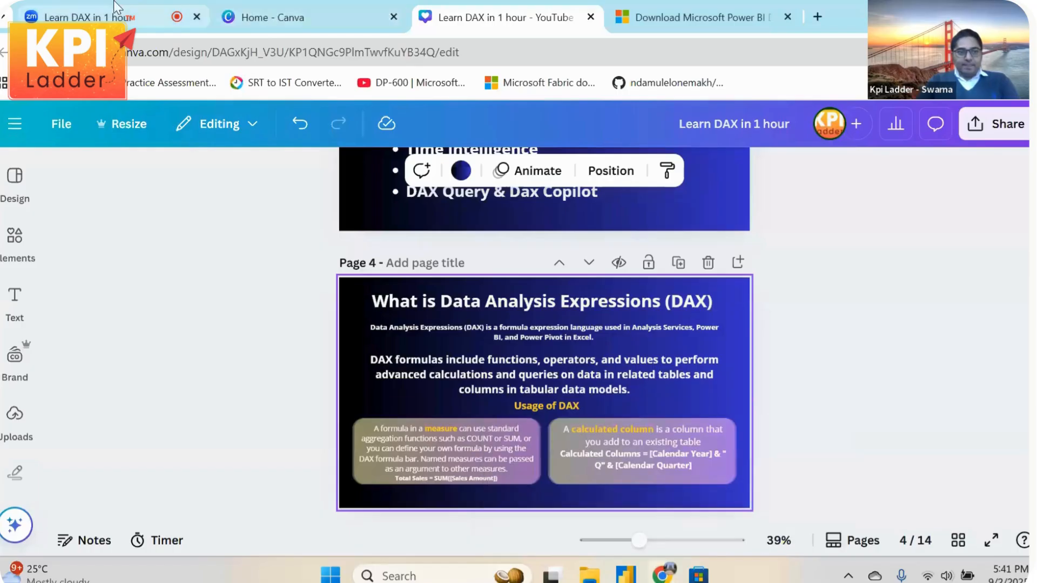
pyautogui.click(115, 6)
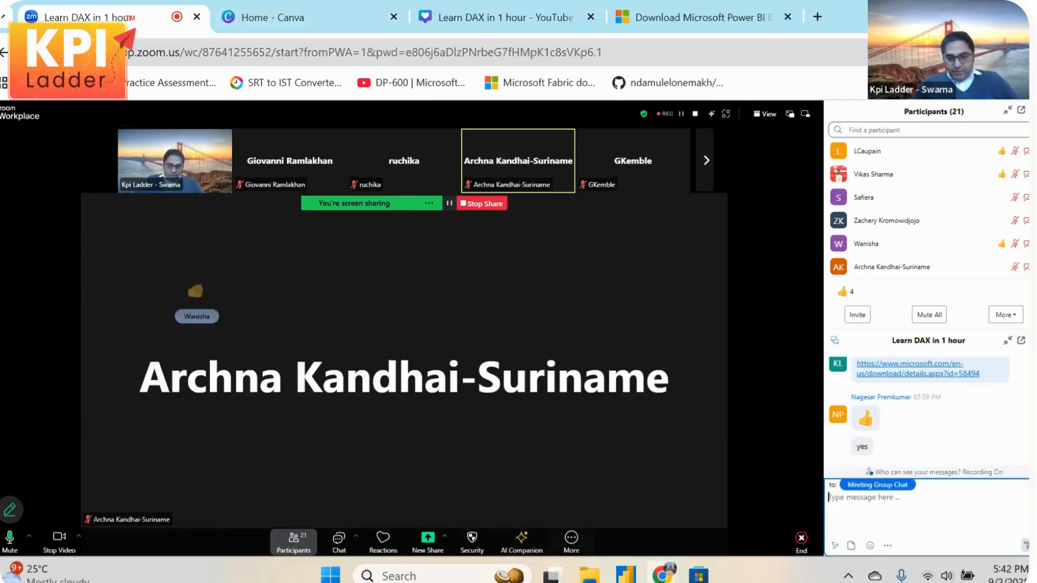
pyautogui.moveTo(625, 574)
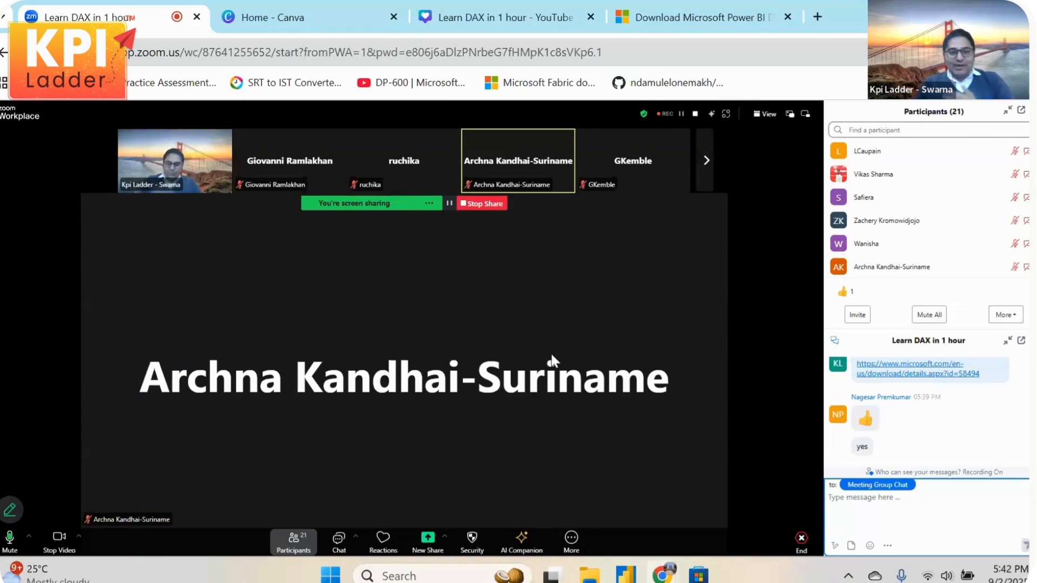
# Review the "Today's Agenda" and "What is Data Analysis Expressions (DAX)" slides in the Canva presentation
pyautogui.click(518, 1)
pyautogui.scroll(5, 650, 321)
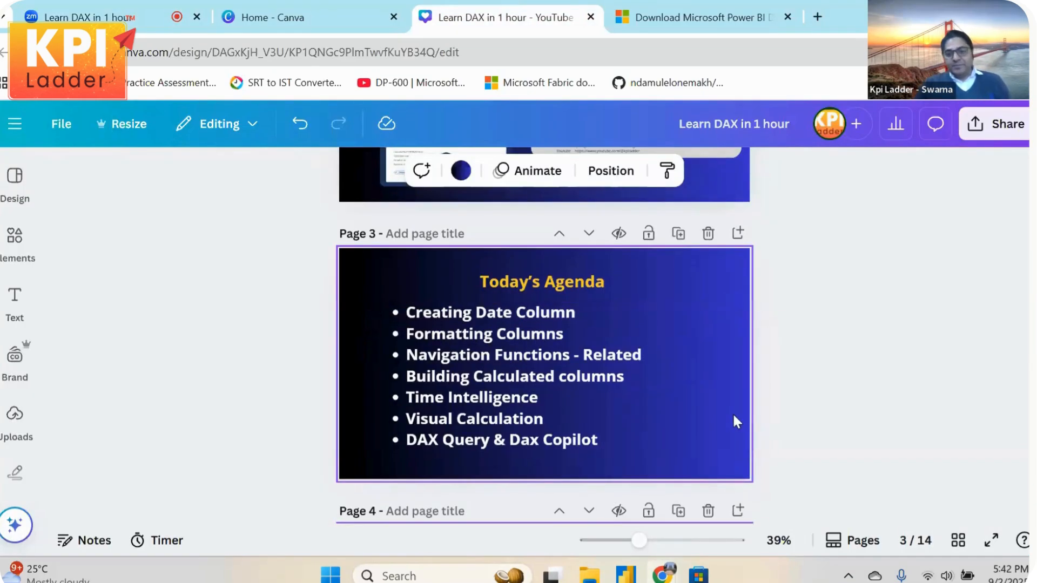
pyautogui.scroll(-5, 733, 421)
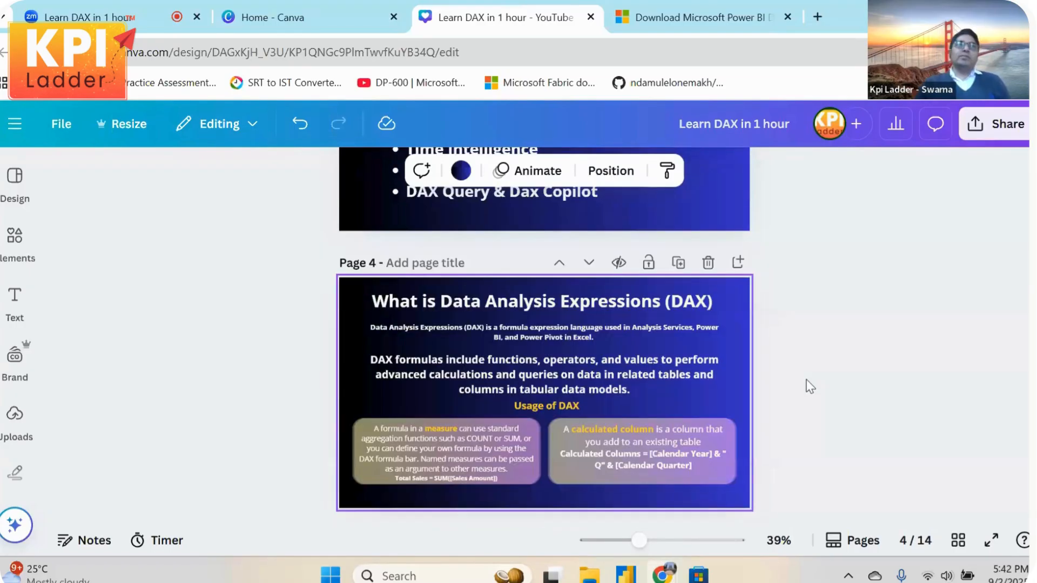
pyautogui.scroll(2, 810, 386)
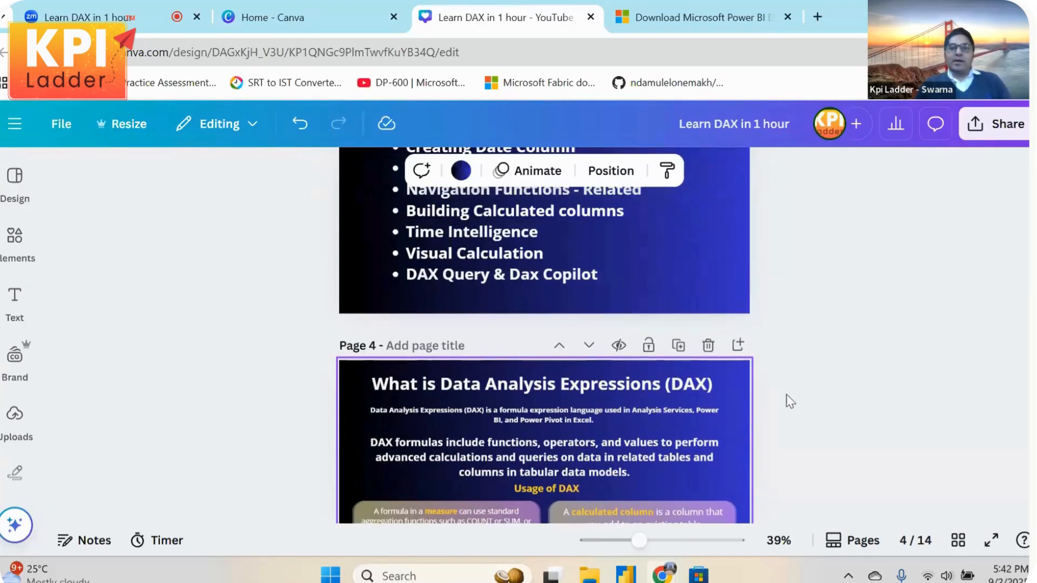
pyautogui.scroll(2, 786, 395)
pyautogui.scroll(-4, 824, 361)
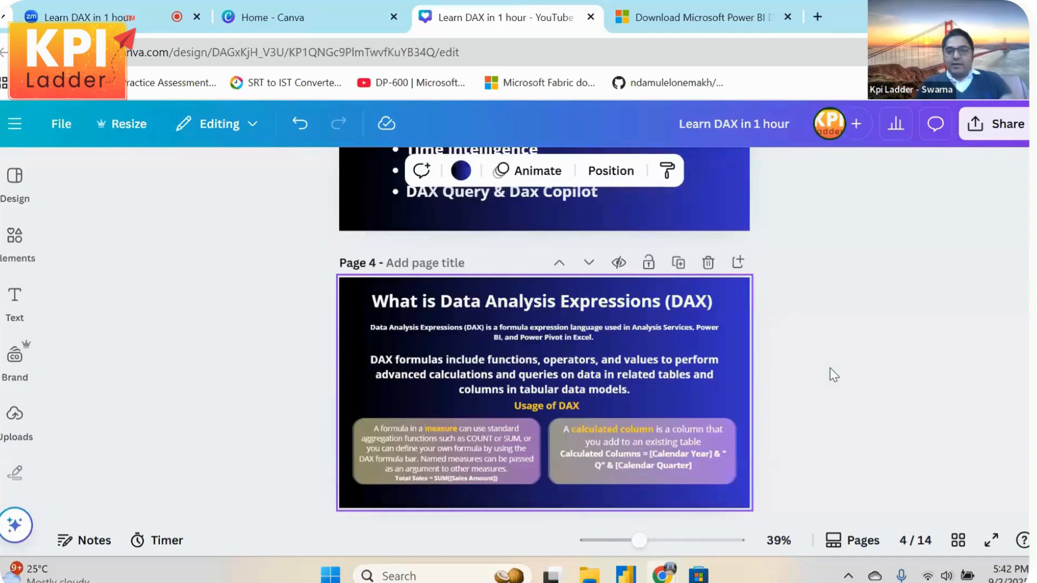
pyautogui.scroll(-2, 834, 375)
pyautogui.scroll(-2, 834, 376)
pyautogui.scroll(2, 837, 372)
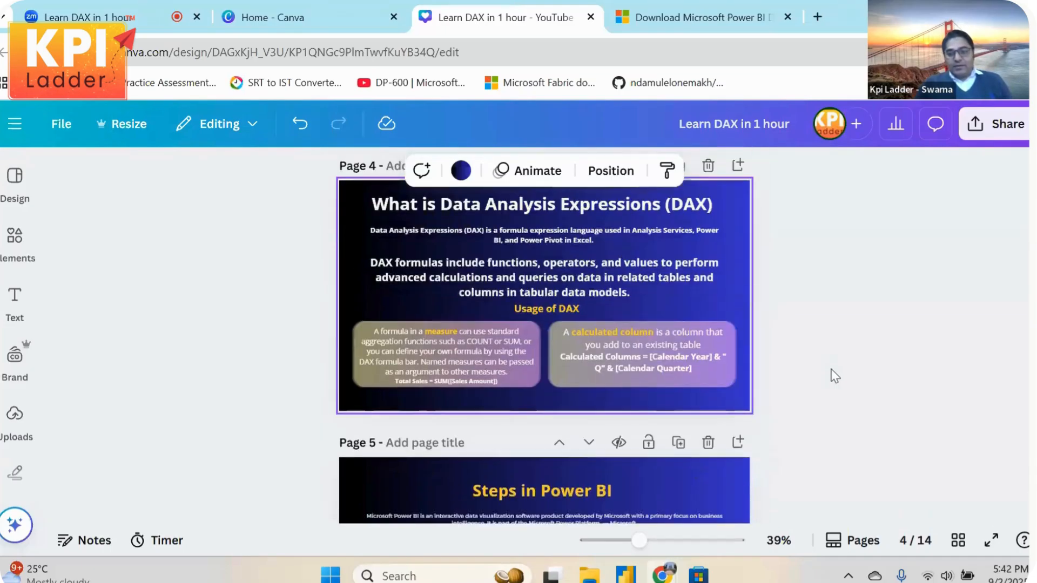
# Present the "Steps in Power BI" slide on page 5 full screen, and leave the presentation when finished
pyautogui.scroll(-6, 843, 365)
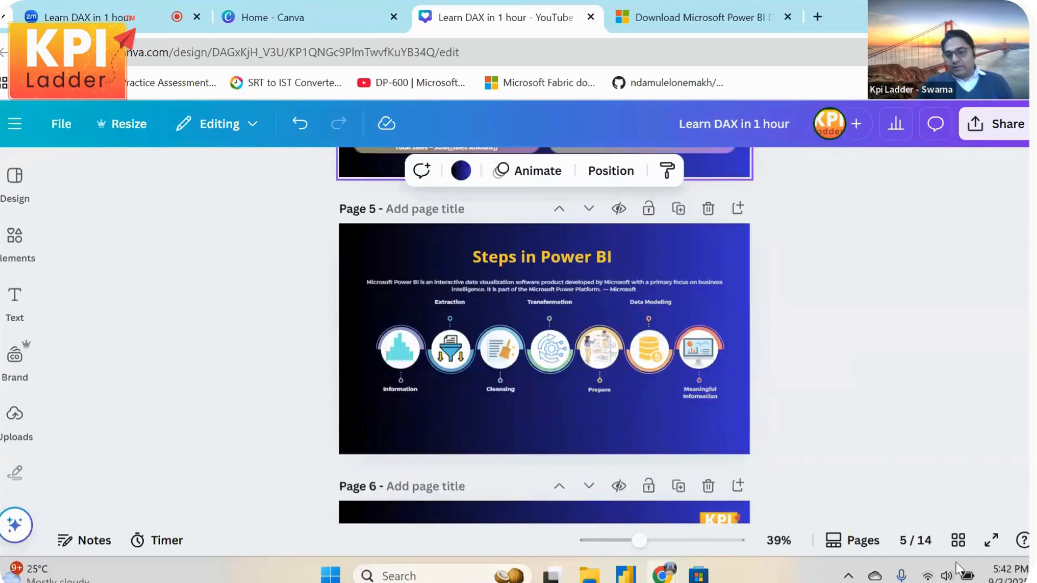
pyautogui.click(991, 540)
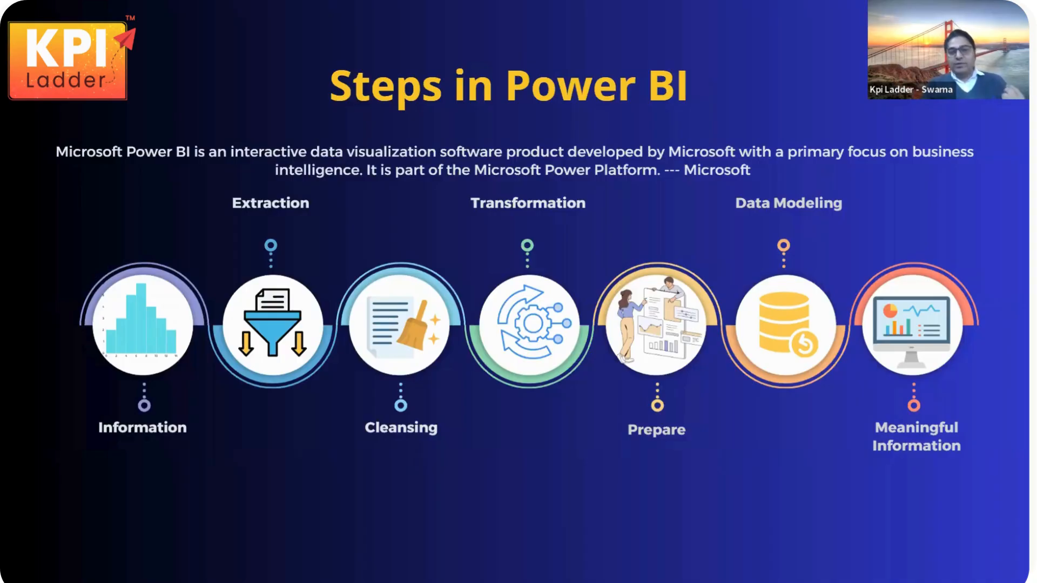
pyautogui.press('Escape')
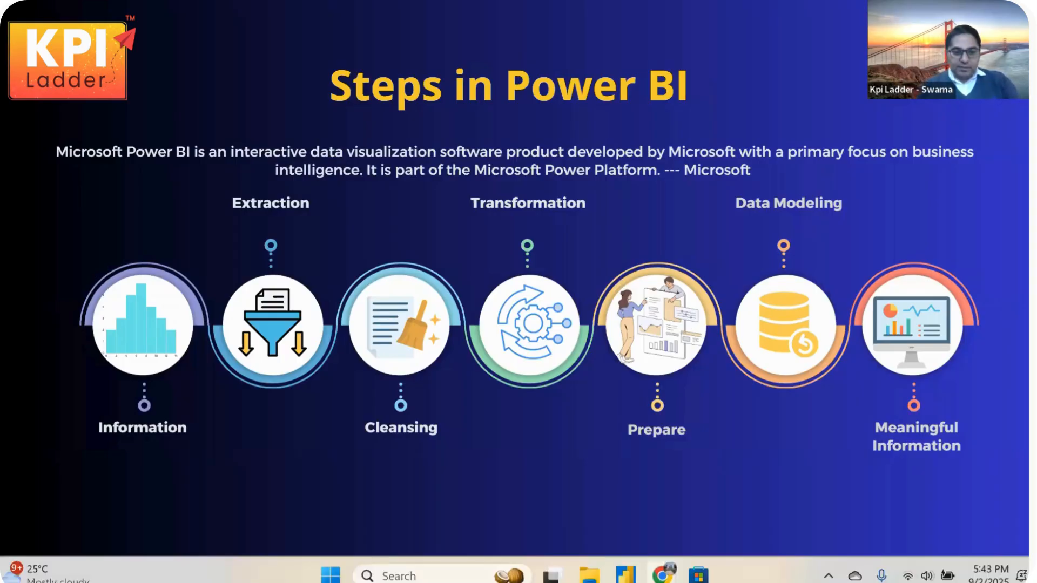
# Switch to Power BI Desktop and look over the common data sources available for importing data
pyautogui.hotkey('alt', 'Tab')
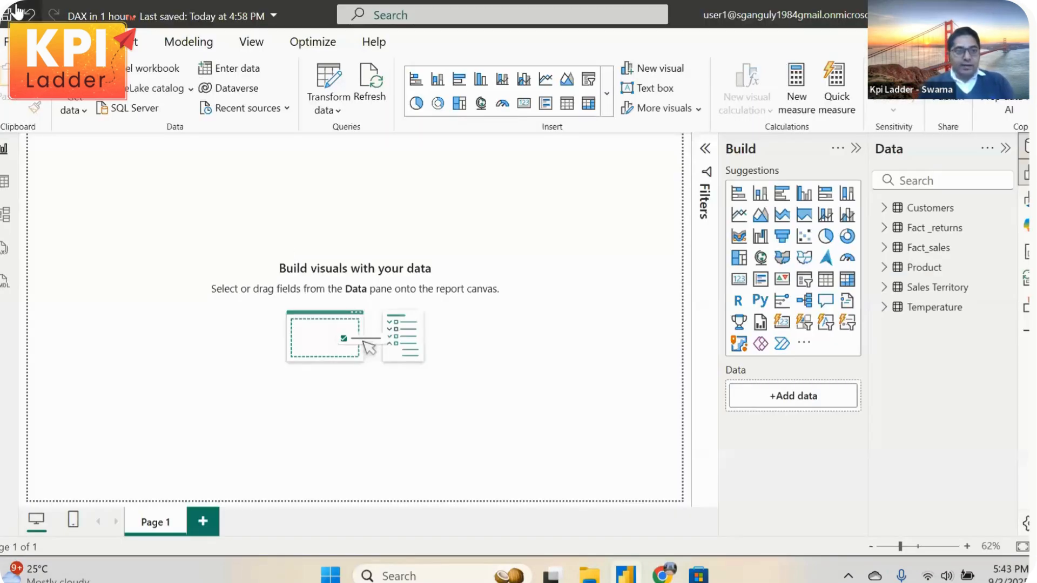
pyautogui.click(73, 110)
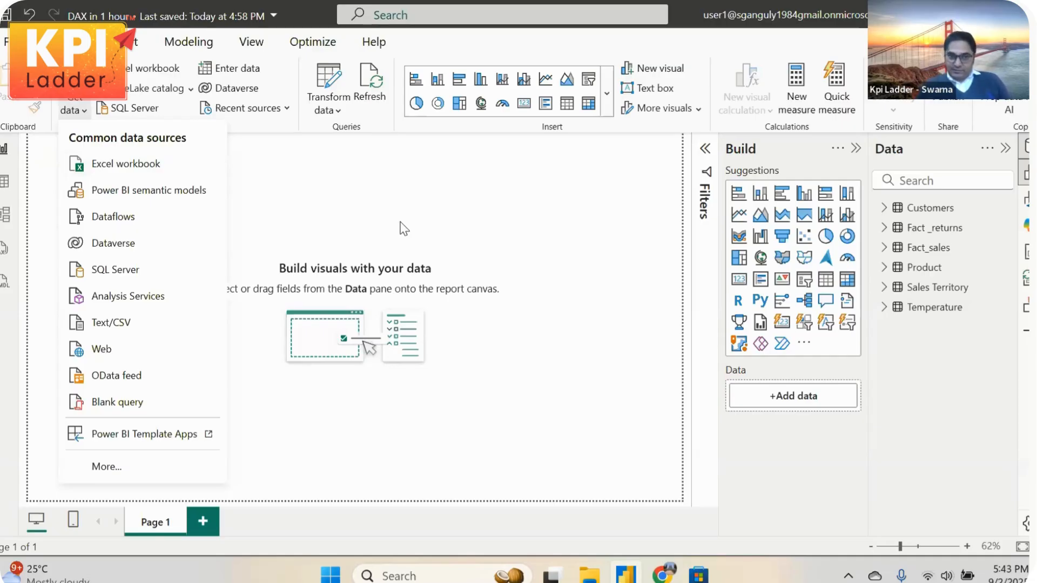
pyautogui.click(433, 214)
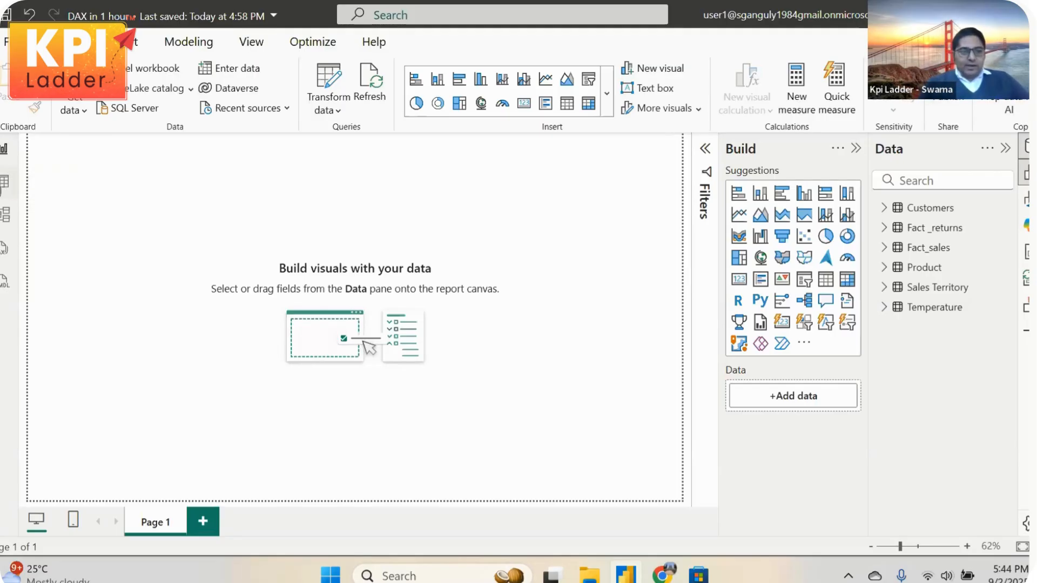
# Inspect the rows and row counts of the Customers, Fact_returns and Fact_sales tables in Table view
pyautogui.click(6, 184)
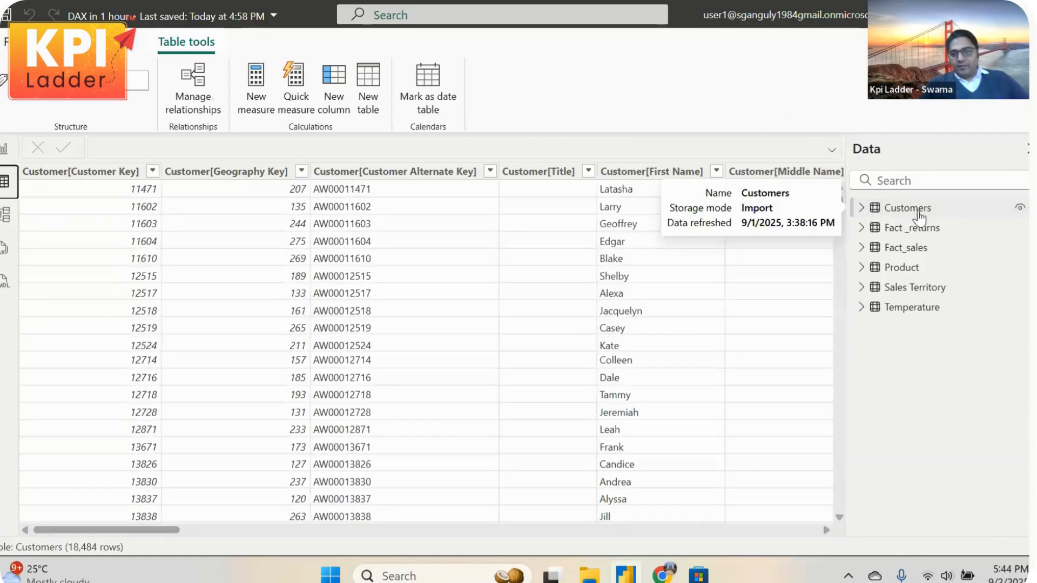
pyautogui.click(940, 215)
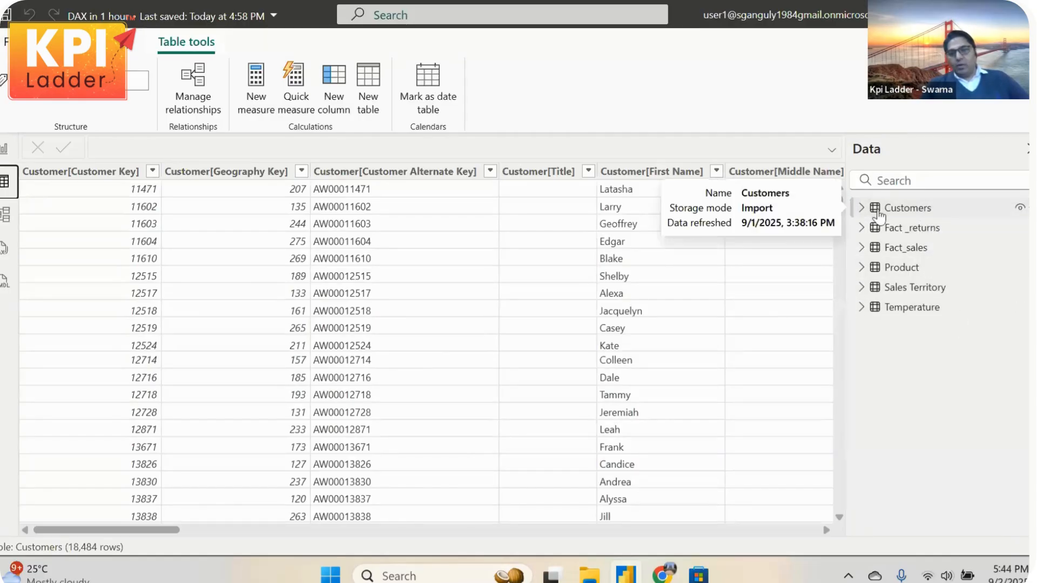
pyautogui.moveTo(100, 530); pyautogui.dragTo(89, 529)
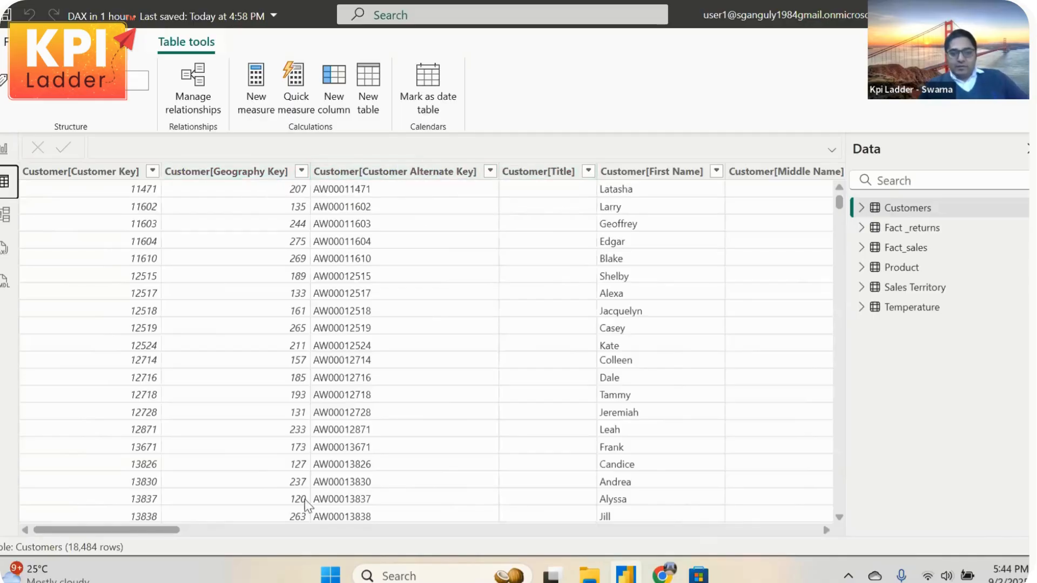
pyautogui.moveTo(161, 529); pyautogui.dragTo(53, 519)
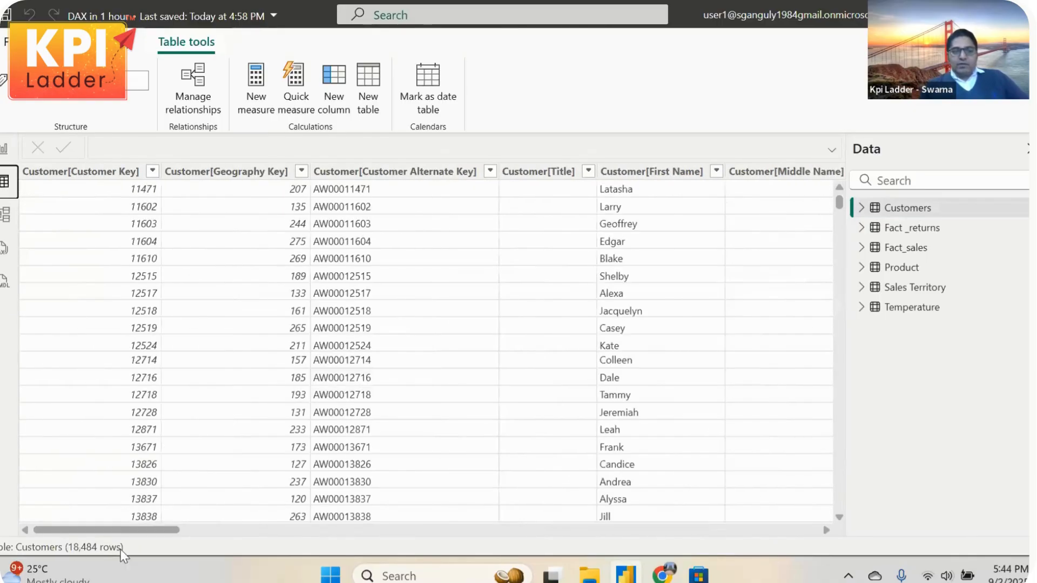
pyautogui.click(892, 227)
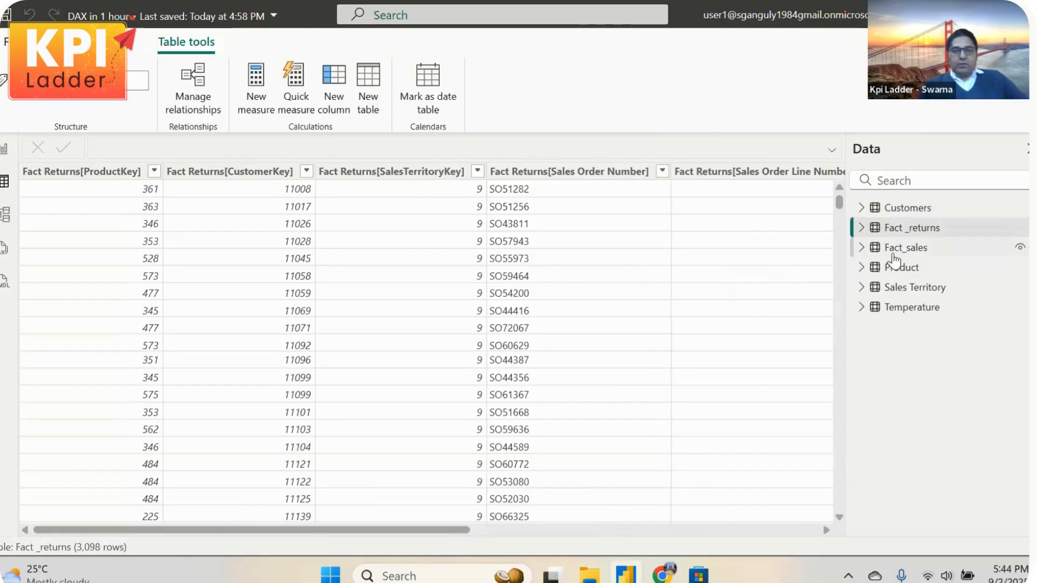
pyautogui.click(897, 249)
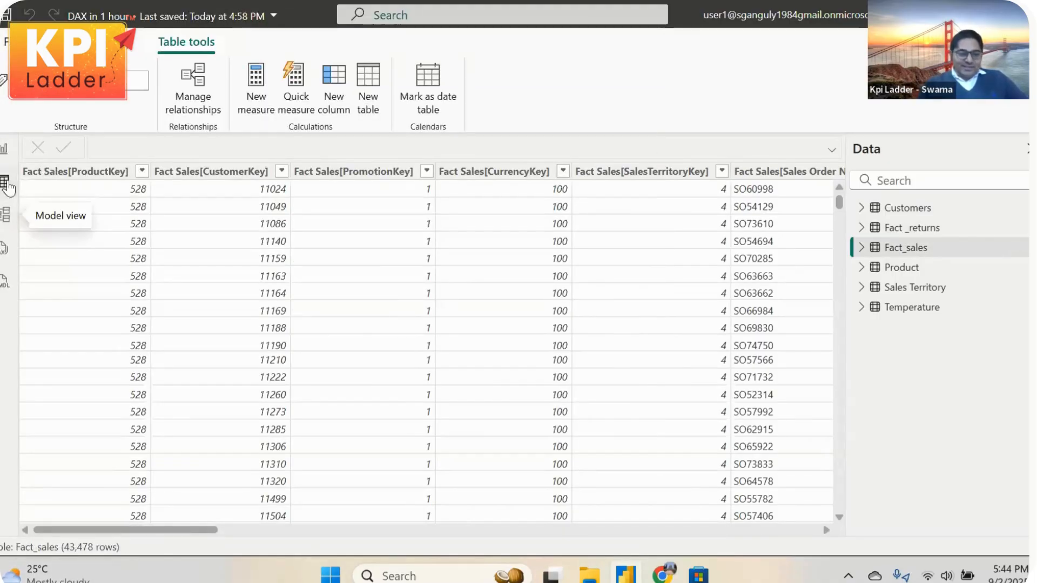
pyautogui.moveTo(112, 556)
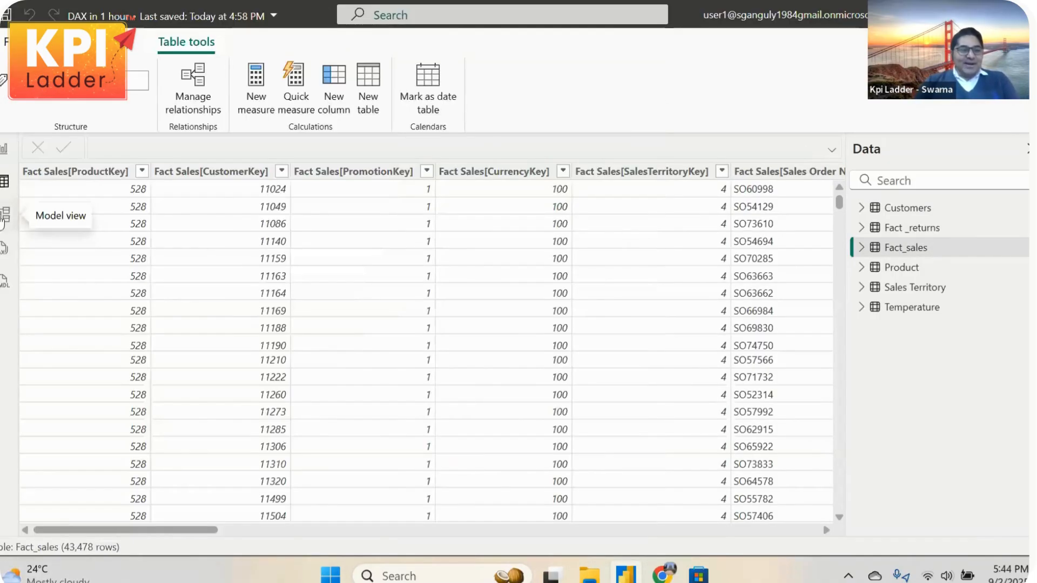
# Open the Model view and examine the relationships between the fact tables and the Sales Territory, Customers and Product tables
pyautogui.click(6, 215)
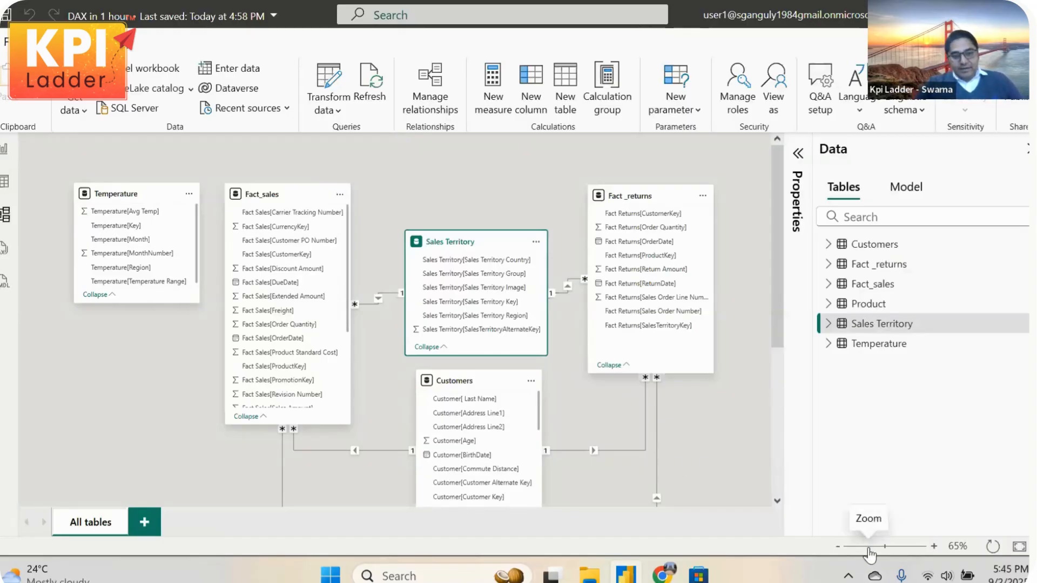
pyautogui.moveTo(869, 546); pyautogui.dragTo(860, 546)
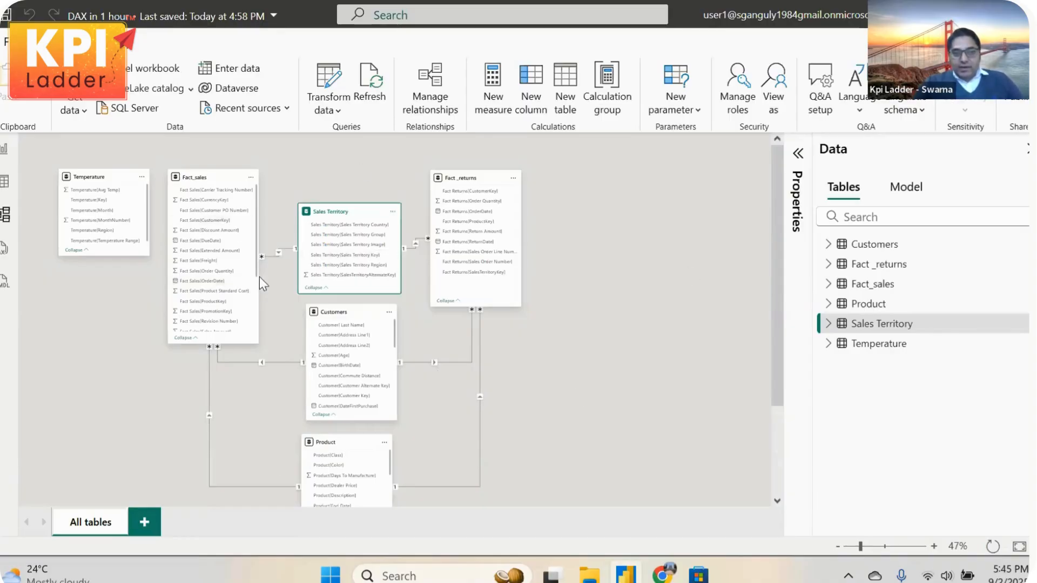
pyautogui.moveTo(863, 552)
pyautogui.mouseDown()
pyautogui.moveTo(880, 560)
pyautogui.moveTo(875, 547)
pyautogui.mouseUp()
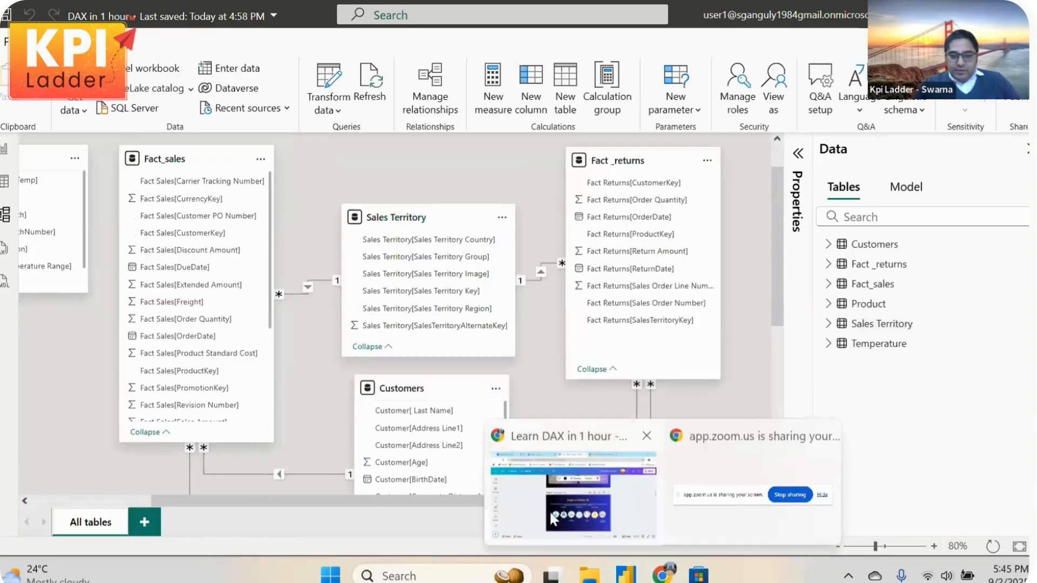
# Return to the Zoom meeting to check the participants' responses about the data model
pyautogui.click(548, 509)
pyautogui.click(58, 8)
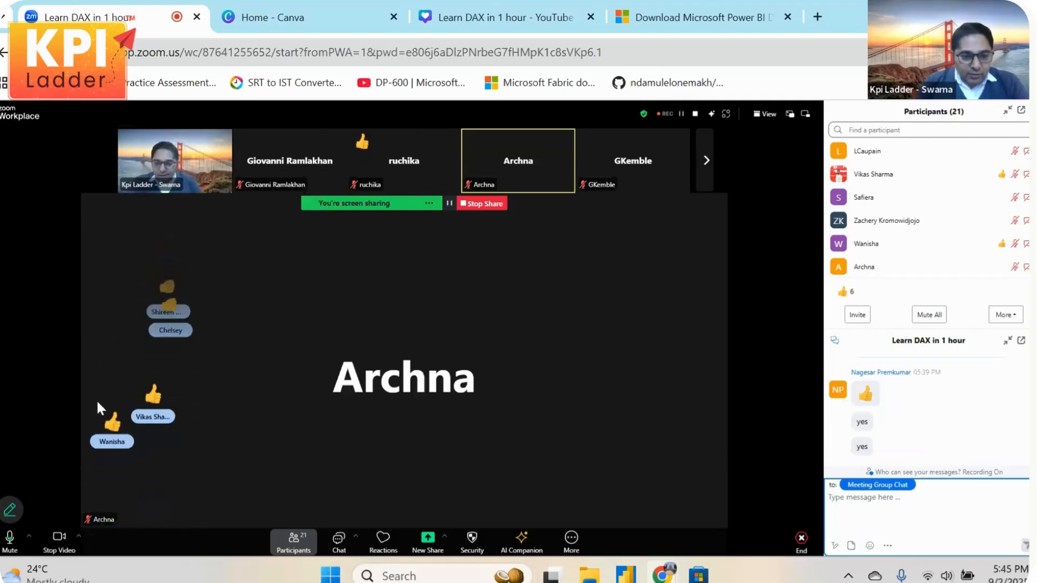
pyautogui.click(59, 537)
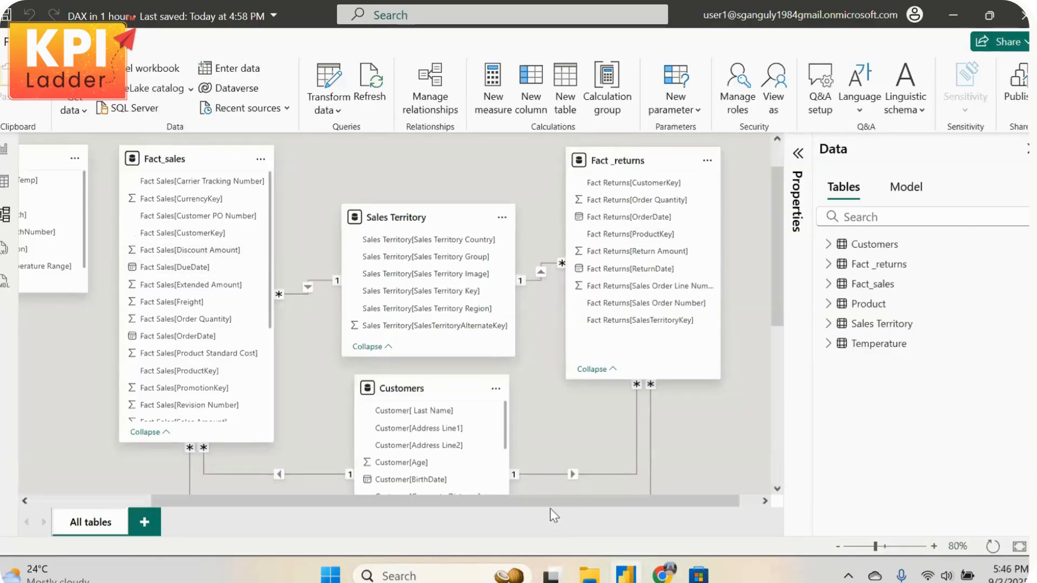
# Move the Sales Territory table higher in the model diagram, leaving more space above the Customers table
pyautogui.moveTo(481, 503)
pyautogui.mouseDown()
pyautogui.moveTo(413, 502)
pyautogui.moveTo(501, 504)
pyautogui.mouseUp()
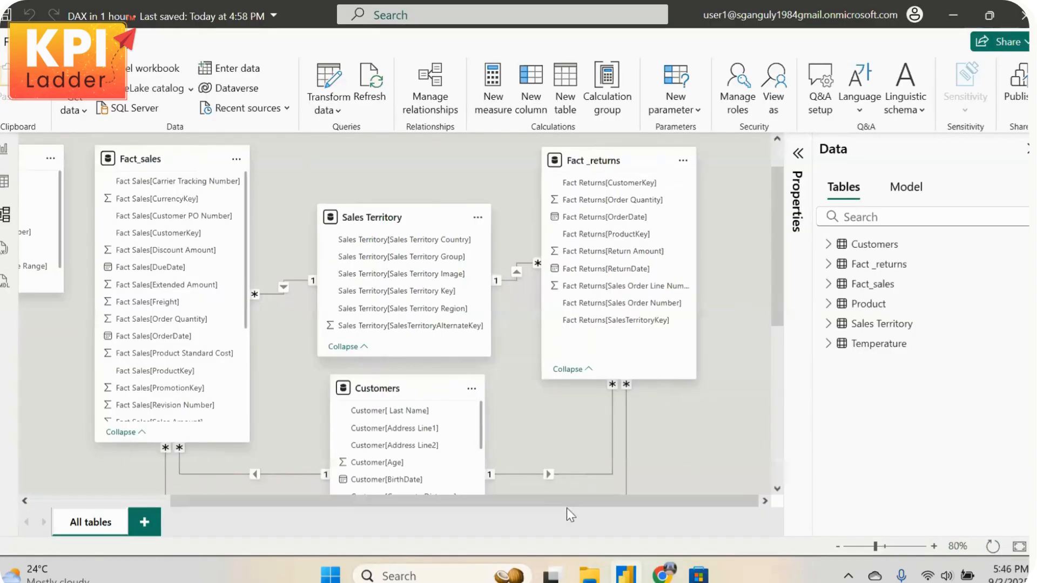
pyautogui.click(877, 548)
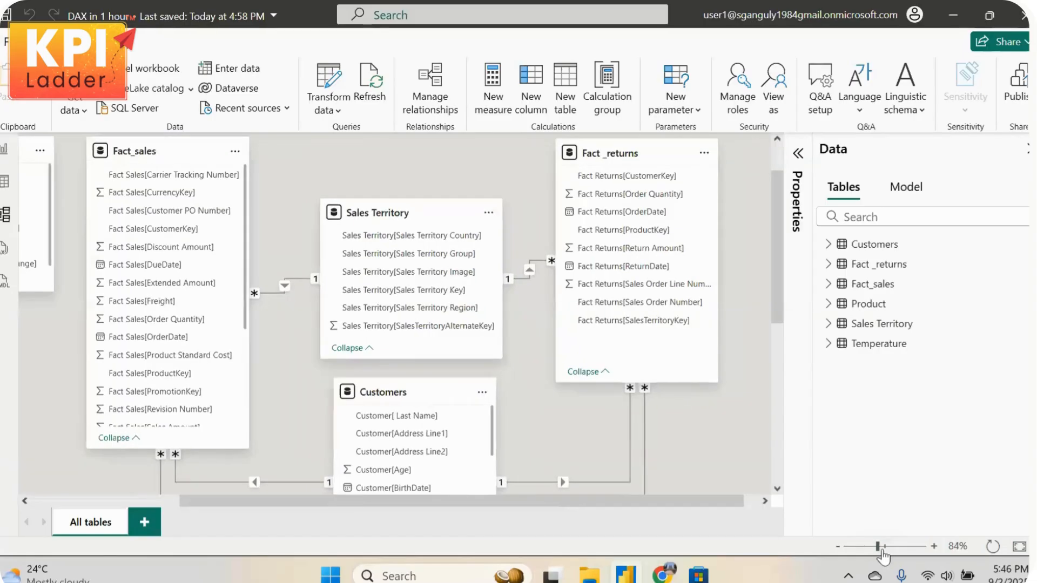
pyautogui.moveTo(877, 550); pyautogui.dragTo(857, 549)
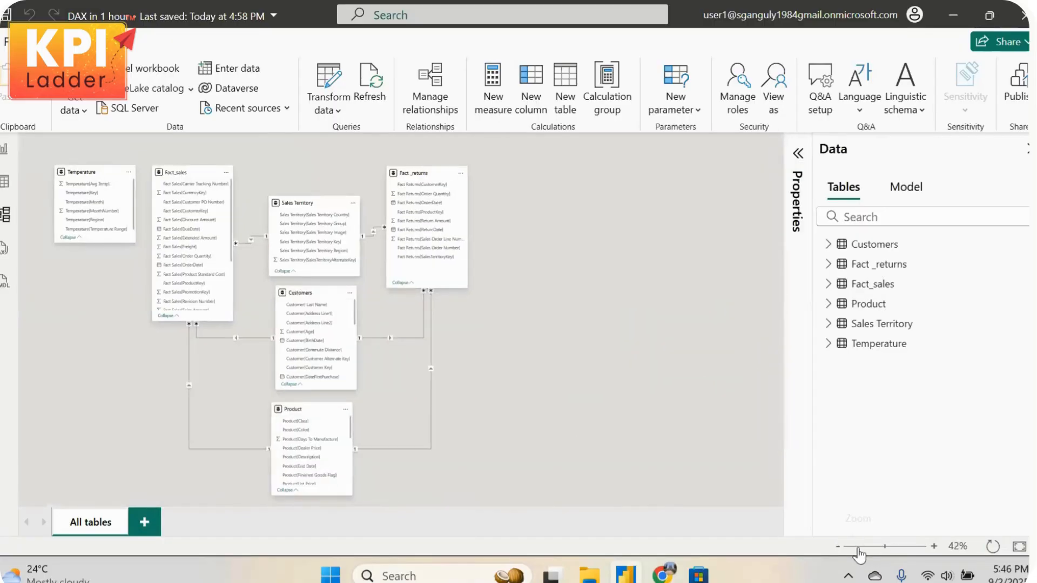
pyautogui.click(1019, 548)
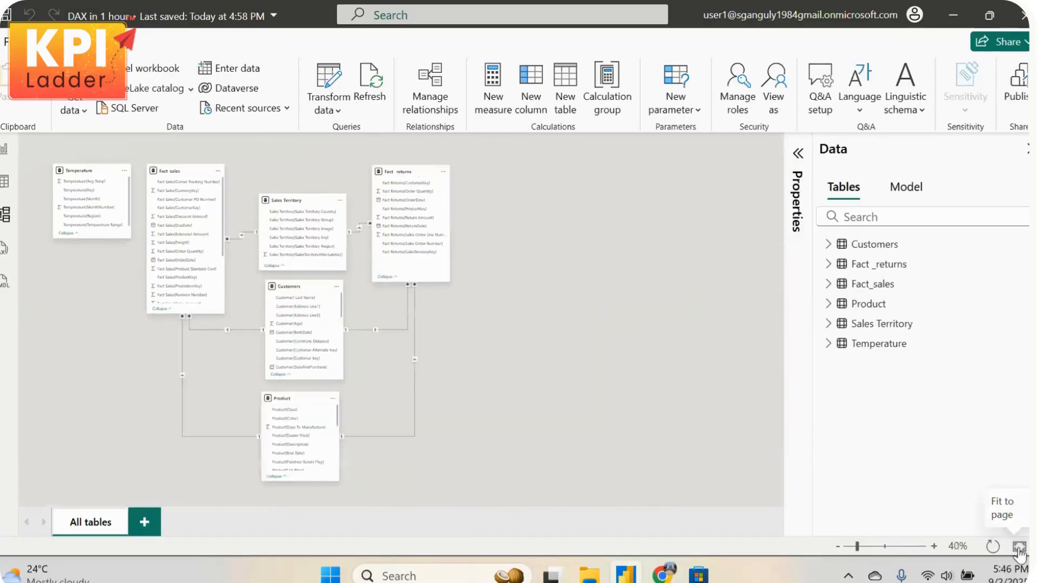
pyautogui.moveTo(859, 547); pyautogui.dragTo(869, 549)
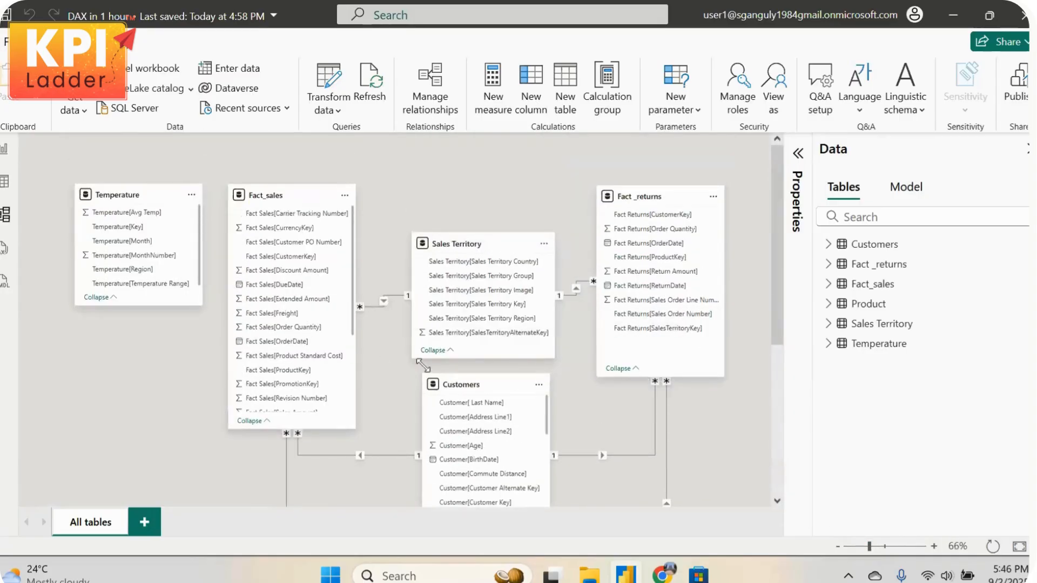
pyautogui.moveTo(480, 237); pyautogui.dragTo(489, 178)
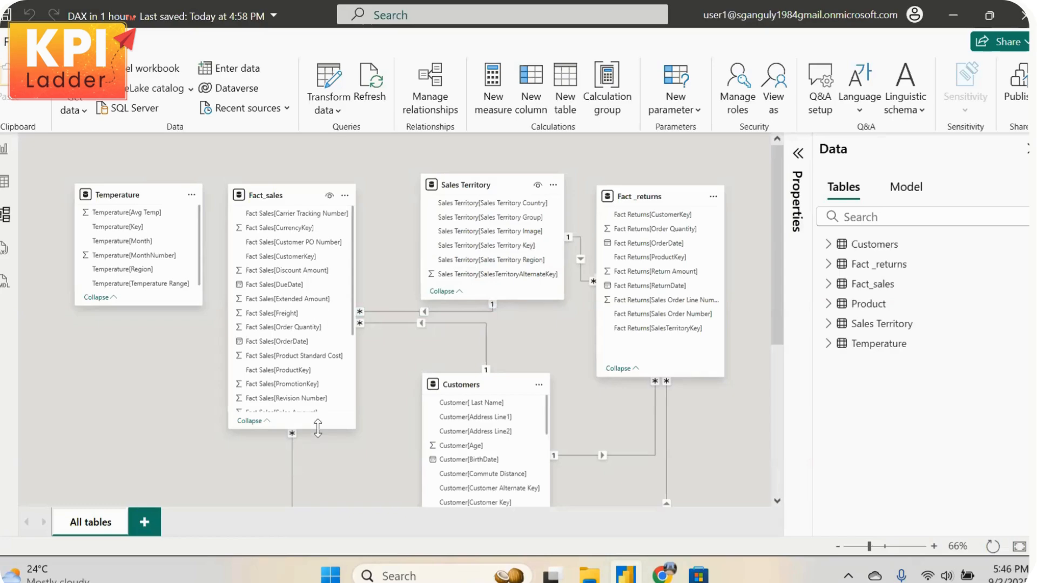
# Lengthen the Fact_sales table card downward in the model diagram and look through its fields
pyautogui.moveTo(319, 428); pyautogui.dragTo(326, 531)
pyautogui.scroll(-2, 333, 347)
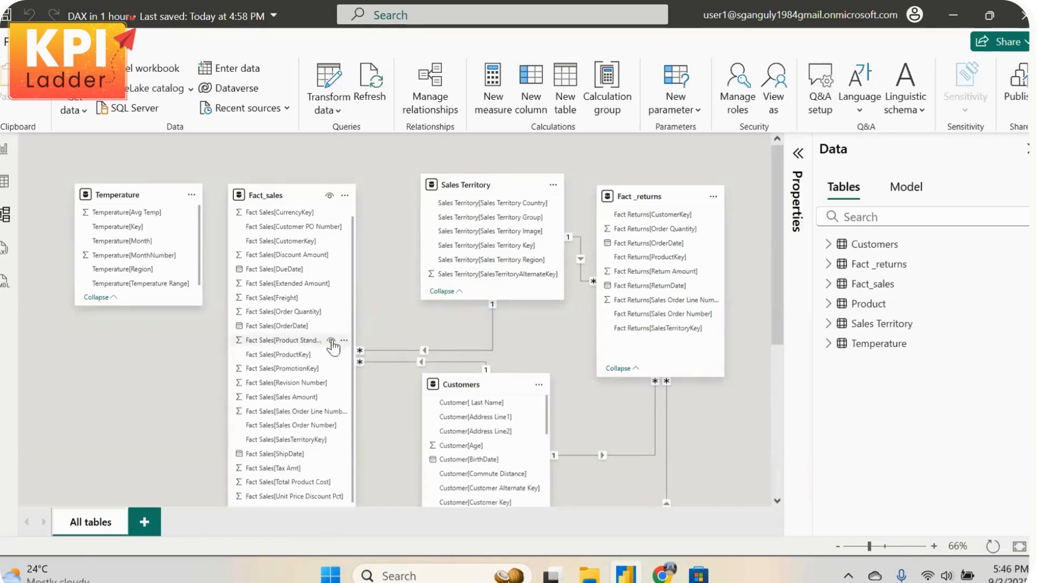
pyautogui.scroll(2, 297, 389)
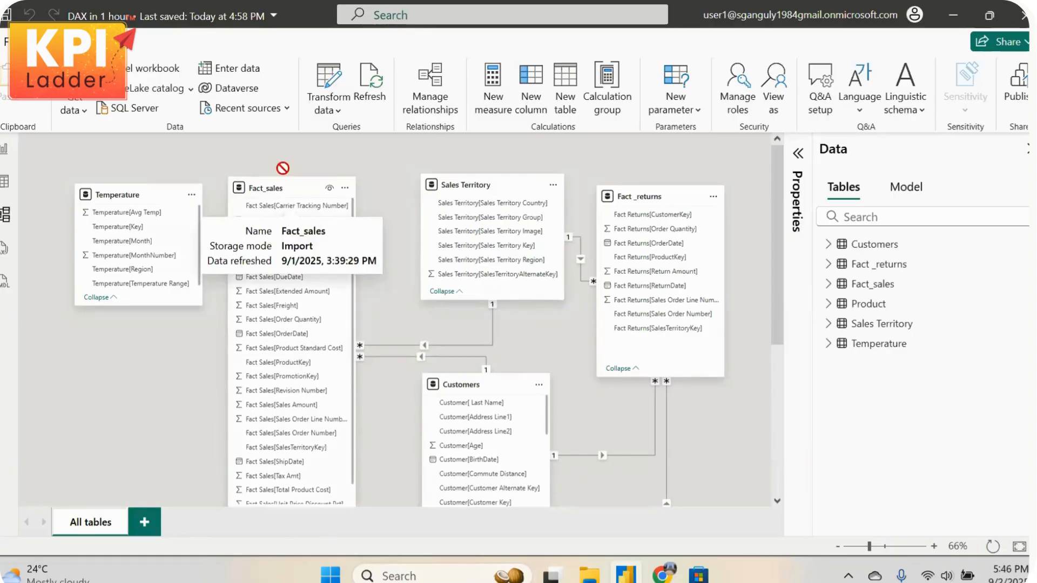
# Align the Fact_sales, Sales Territory and Fact _returns tables in one upper row of the model diagram and move Customers closer beneath Sales Territory
pyautogui.moveTo(276, 192); pyautogui.dragTo(274, 182)
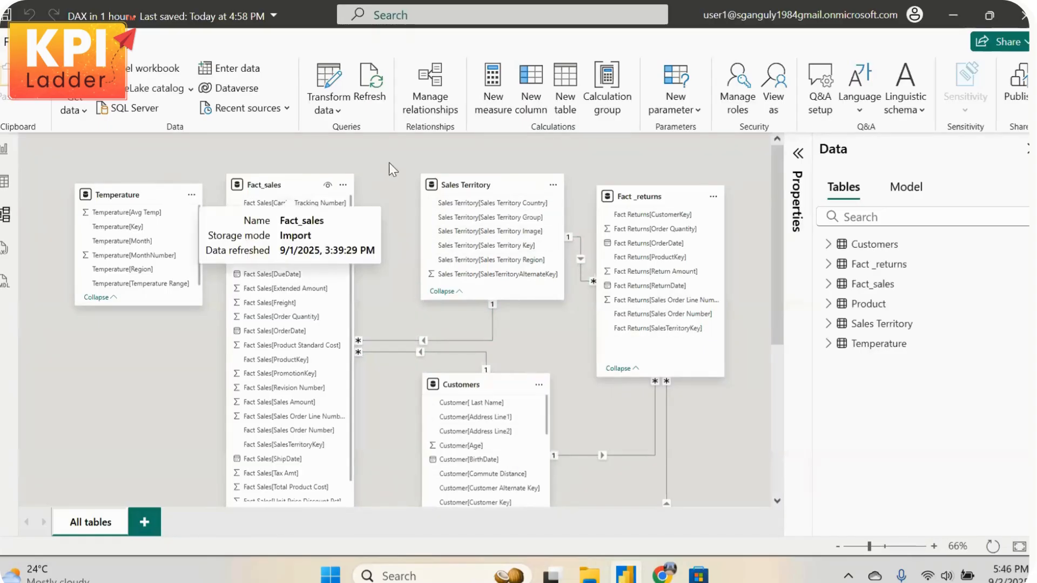
pyautogui.moveTo(463, 179); pyautogui.dragTo(442, 179)
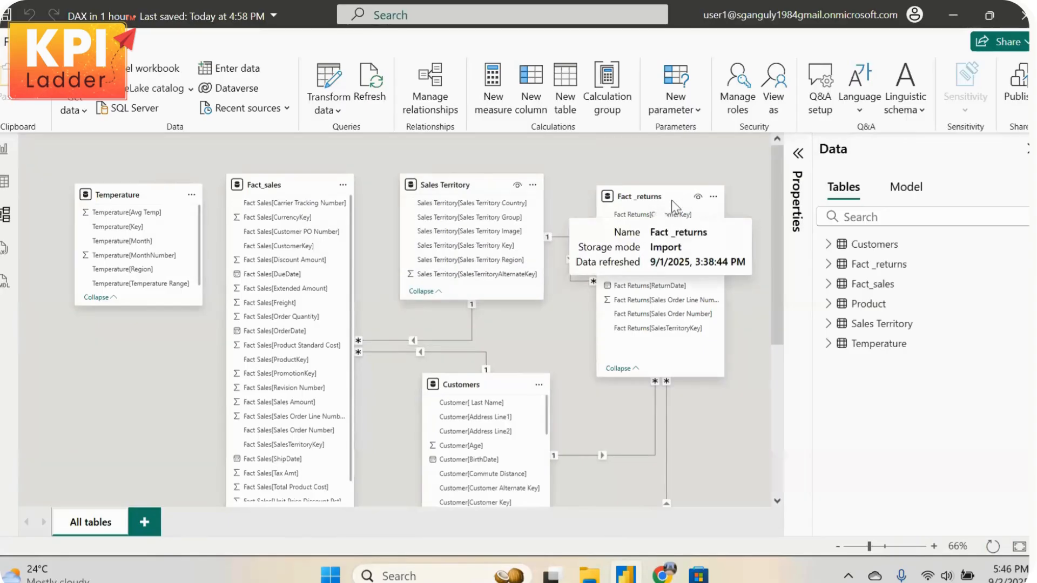
pyautogui.moveTo(672, 199); pyautogui.dragTo(654, 186)
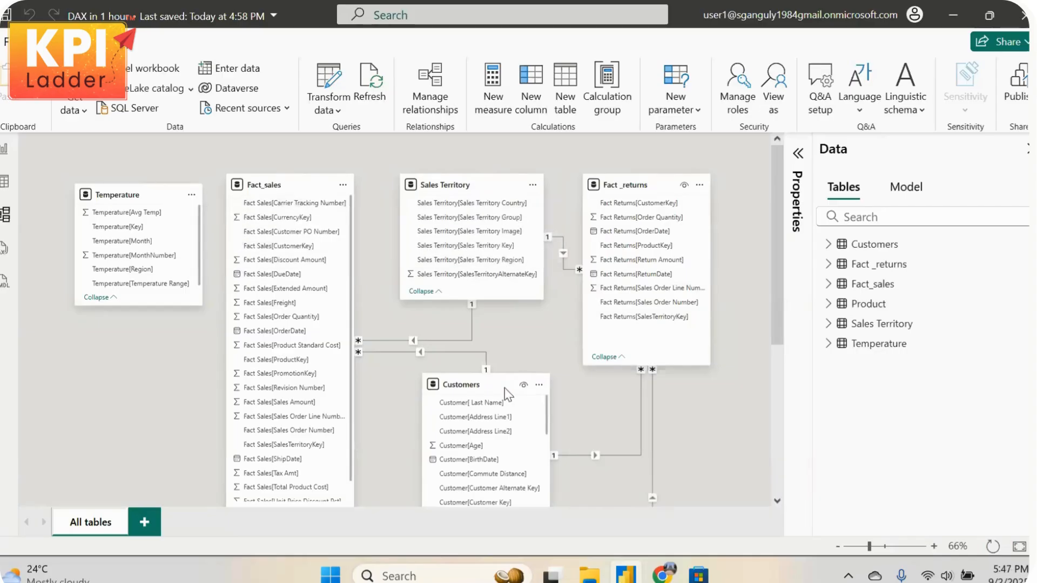
pyautogui.moveTo(505, 387); pyautogui.dragTo(499, 355)
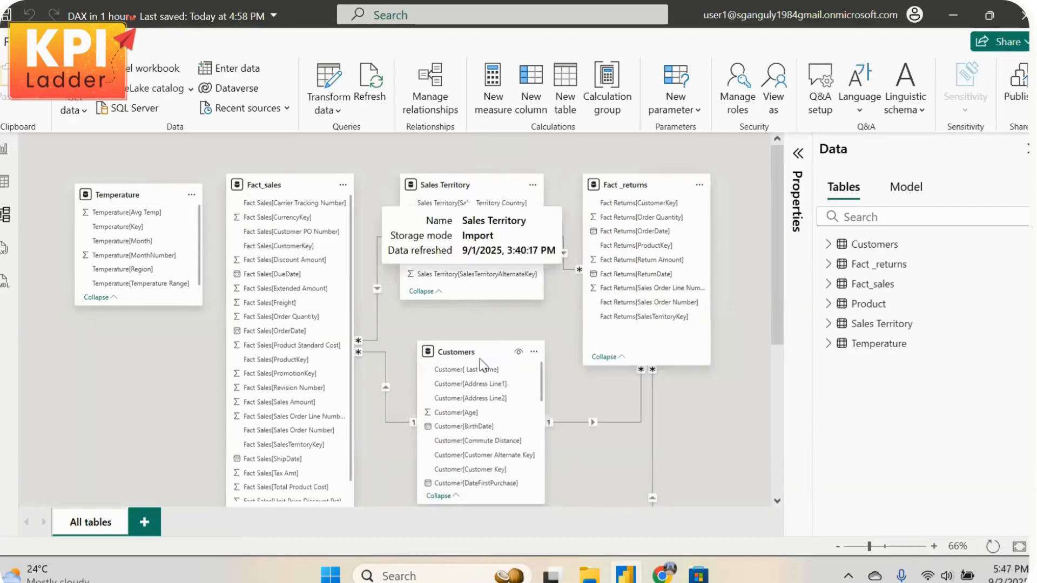
# Move the Product table up closer to Customers, and shift the Temperature table outward to line up with the upper row
pyautogui.moveTo(777, 274); pyautogui.dragTo(784, 413)
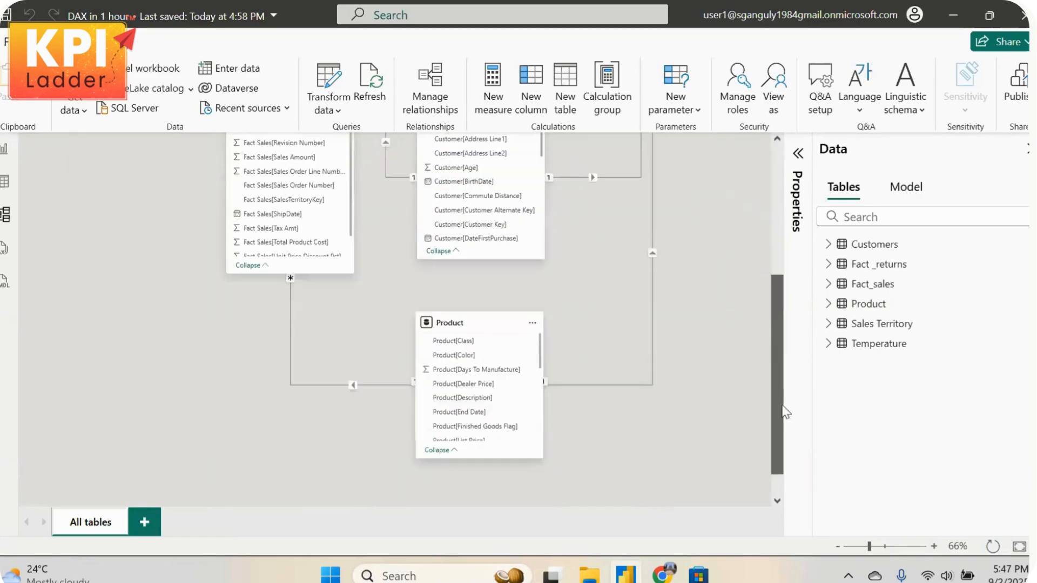
pyautogui.moveTo(488, 324); pyautogui.dragTo(494, 292)
pyautogui.moveTo(789, 328); pyautogui.dragTo(775, 190)
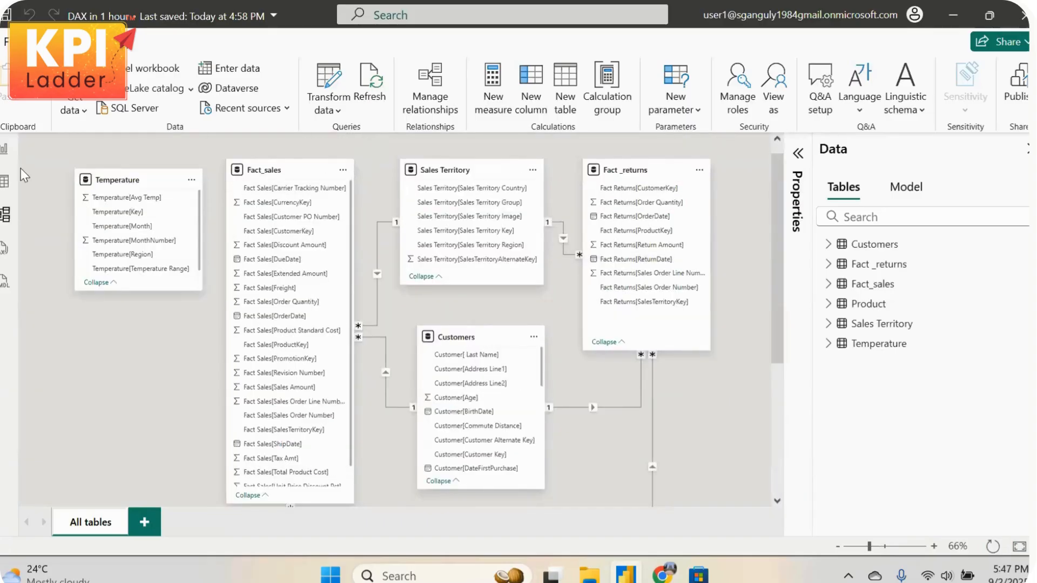
pyautogui.moveTo(89, 181)
pyautogui.mouseDown()
pyautogui.moveTo(45, 178)
pyautogui.moveTo(47, 162)
pyautogui.moveTo(69, 168)
pyautogui.moveTo(75, 198)
pyautogui.moveTo(77, 165)
pyautogui.mouseUp()
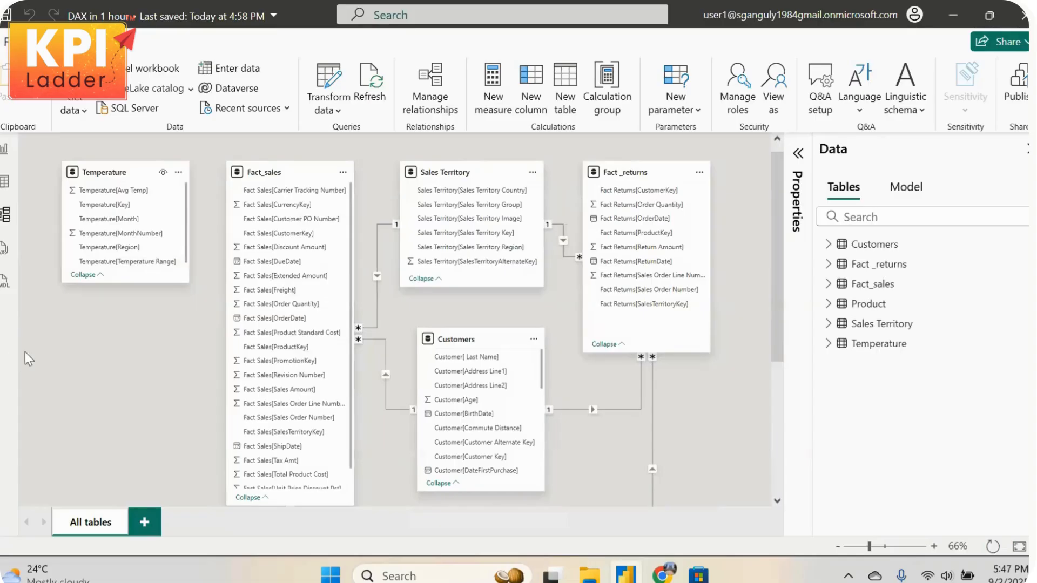
pyautogui.scroll(1, 582, 178)
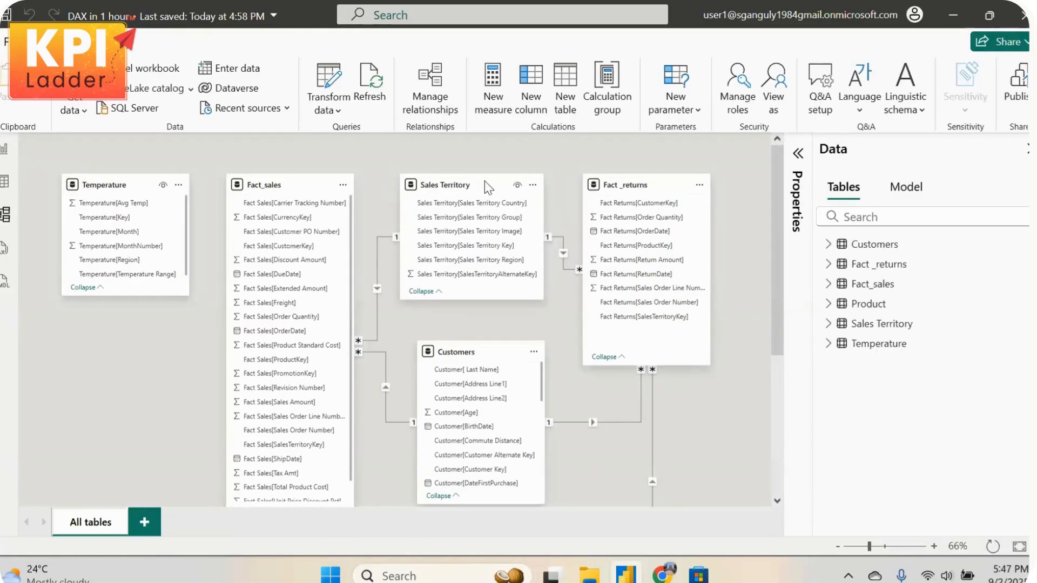
# Open the Table view and look through the Fact_sales columns from the key fields to the order, due and ship dates
pyautogui.click(476, 356)
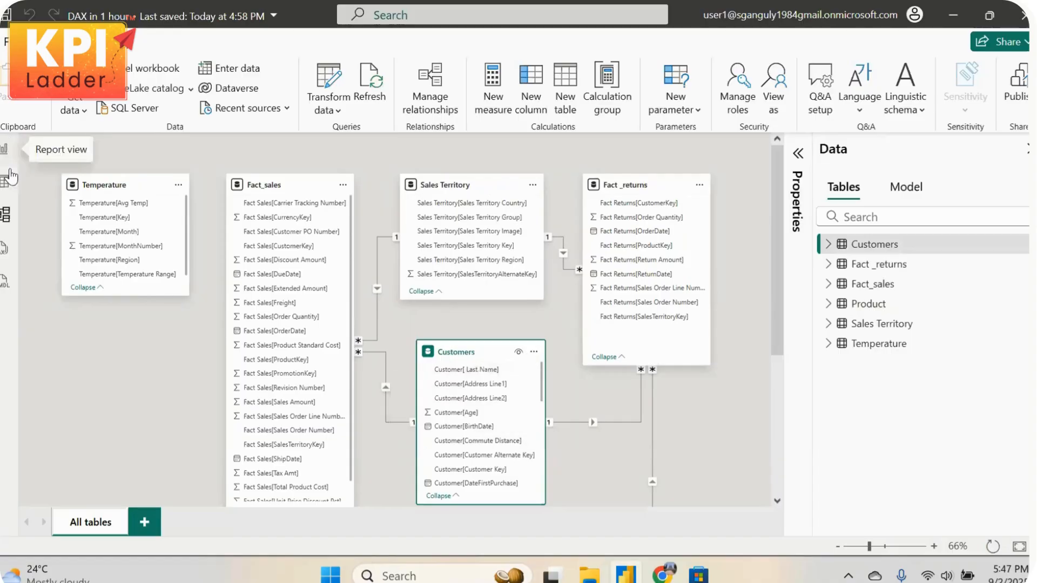
pyautogui.click(5, 186)
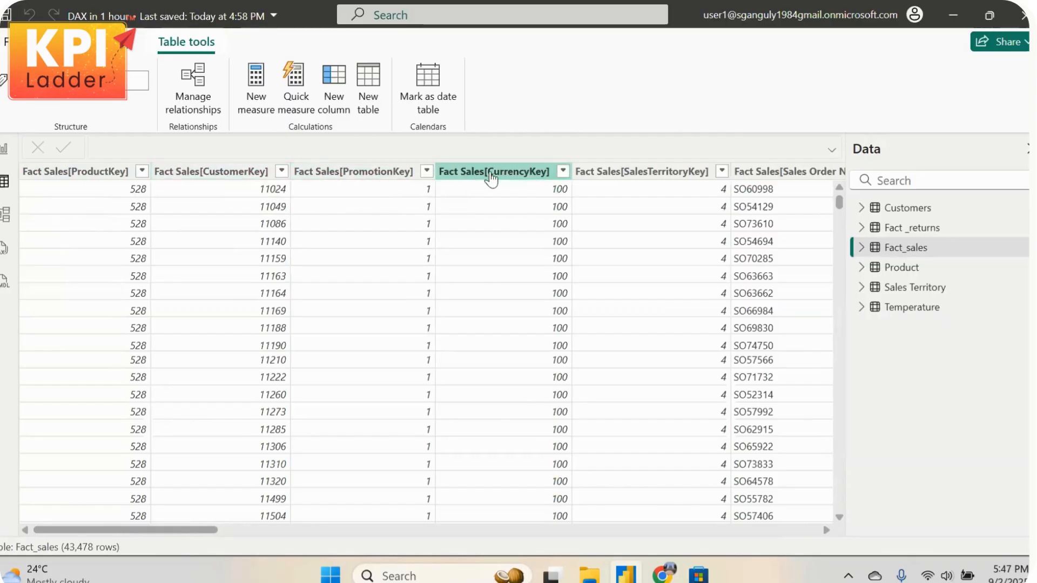
pyautogui.moveTo(179, 531); pyautogui.dragTo(78, 511)
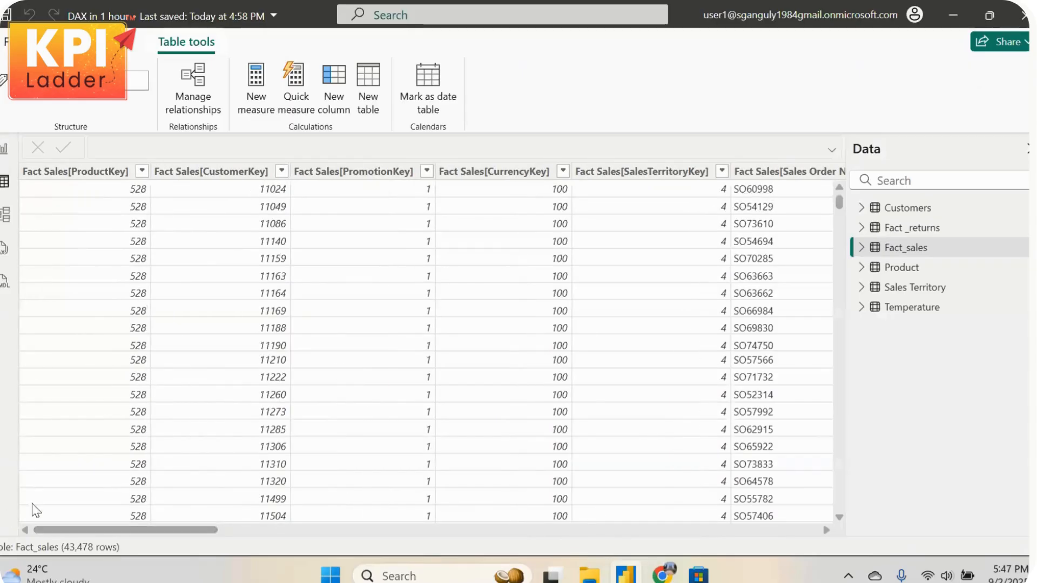
pyautogui.moveTo(174, 533); pyautogui.dragTo(774, 532)
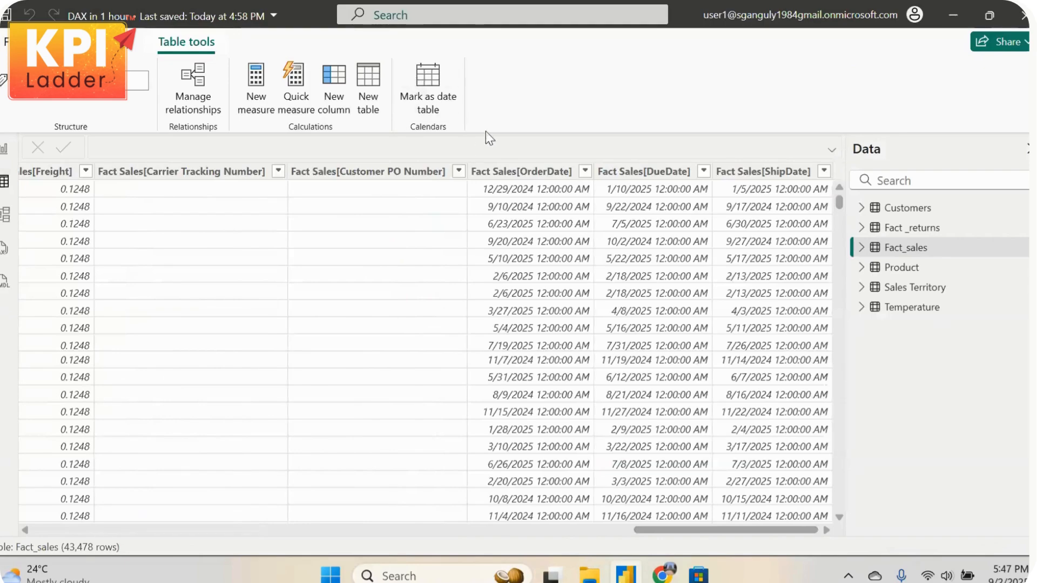
pyautogui.moveTo(703, 533); pyautogui.dragTo(46, 451)
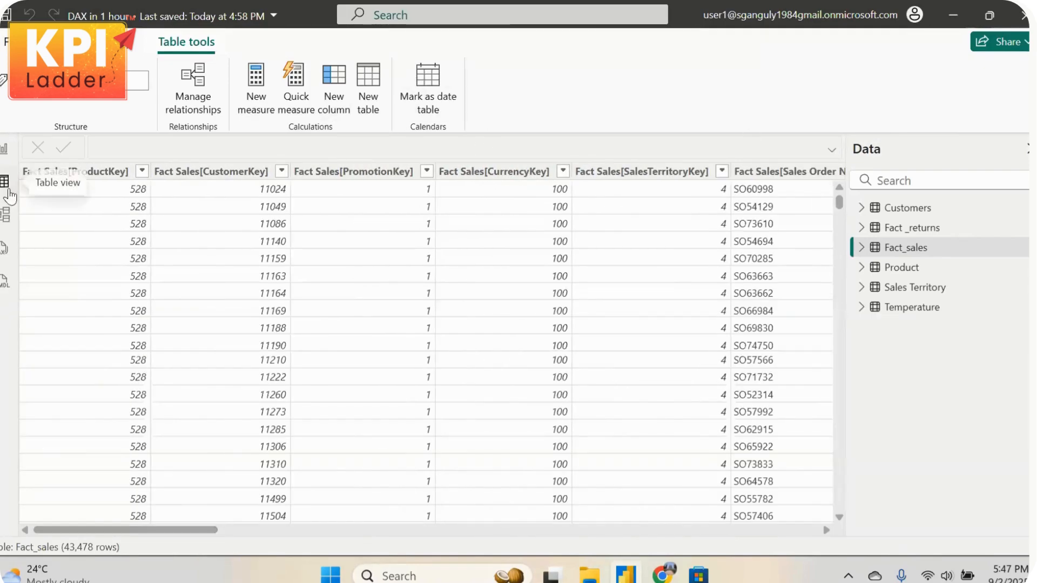
# Return to the Model view and move the Sales Territory and Customers tables lower, leaving open space between the two fact tables
pyautogui.click(4, 219)
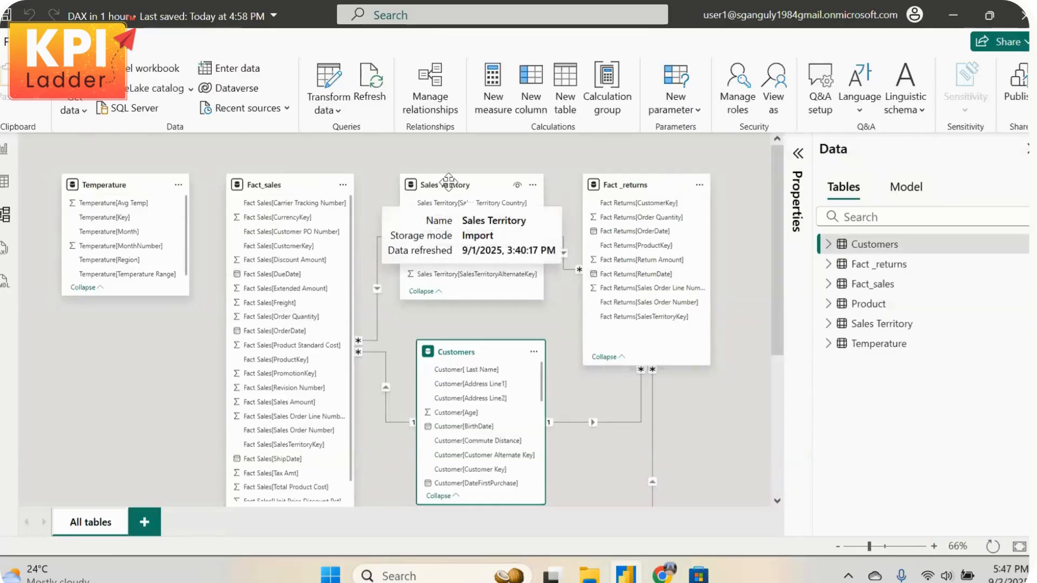
pyautogui.moveTo(453, 187); pyautogui.dragTo(458, 220)
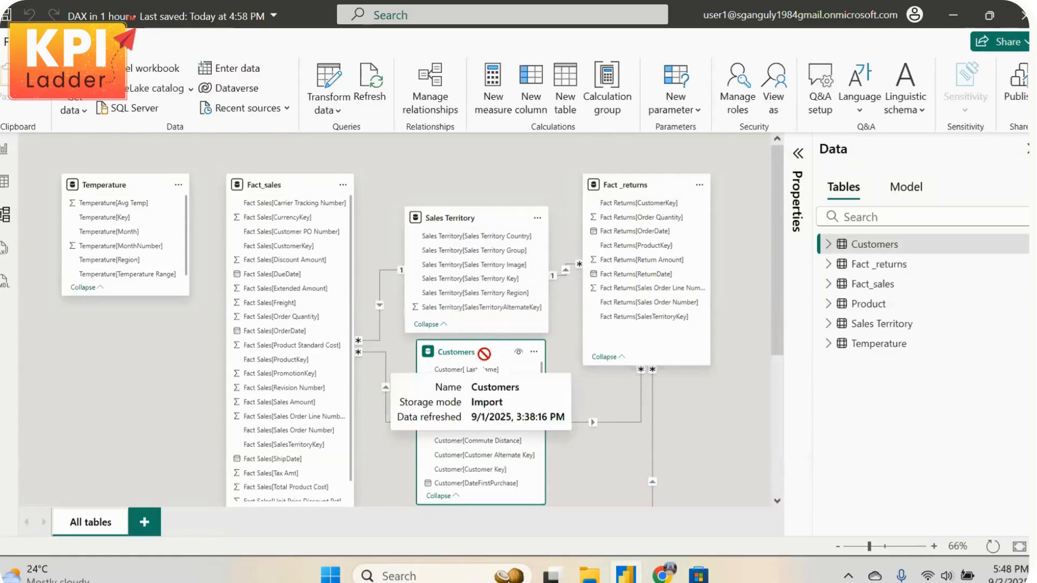
pyautogui.moveTo(513, 351); pyautogui.dragTo(519, 437)
pyautogui.moveTo(440, 217); pyautogui.dragTo(442, 291)
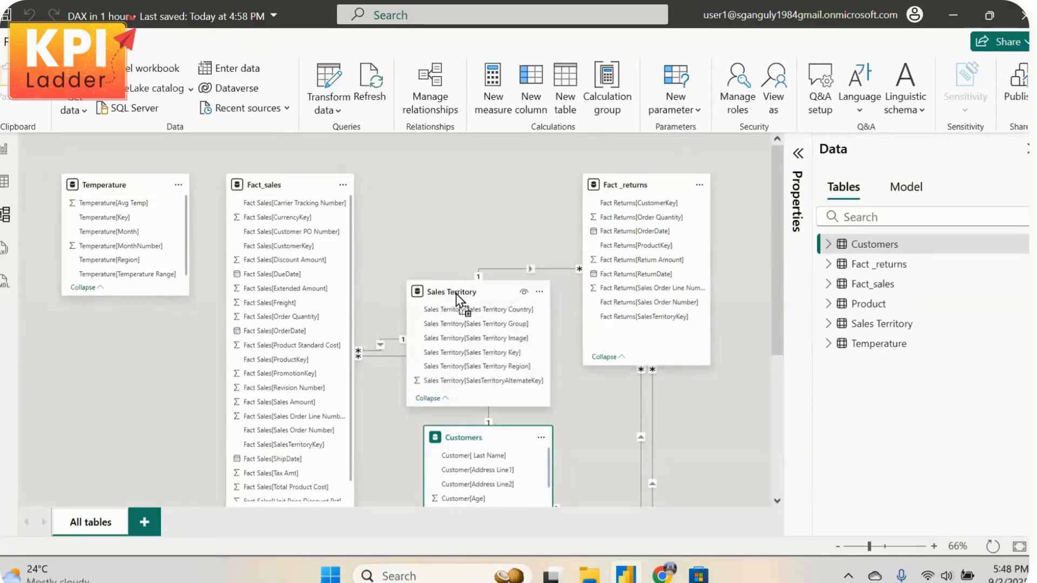
# Reposition Fact _returns and Fact_sales farther apart on either side of the open space above Sales Territory
pyautogui.moveTo(624, 182); pyautogui.dragTo(647, 220)
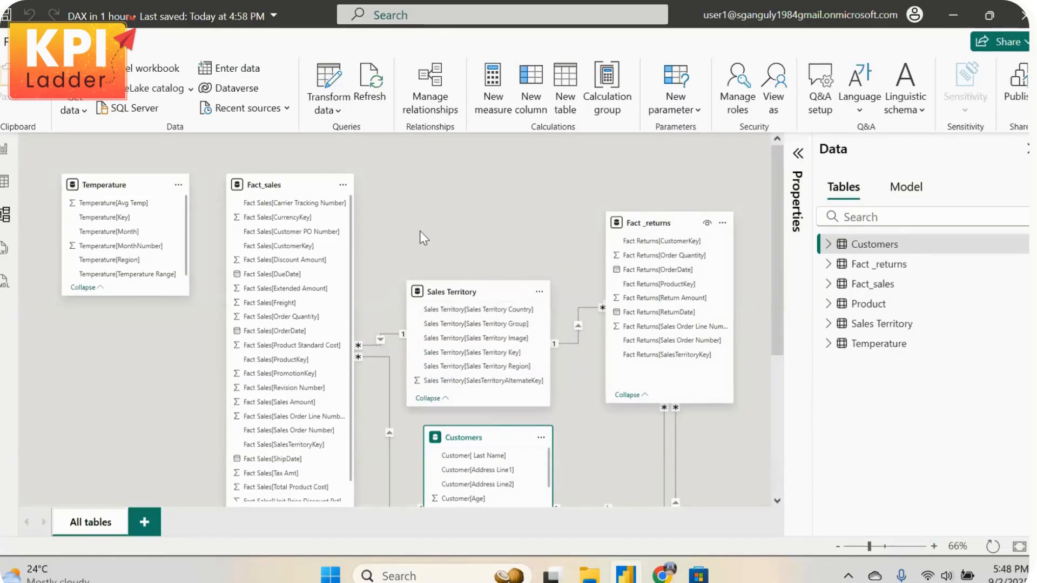
pyautogui.moveTo(288, 190); pyautogui.dragTo(284, 222)
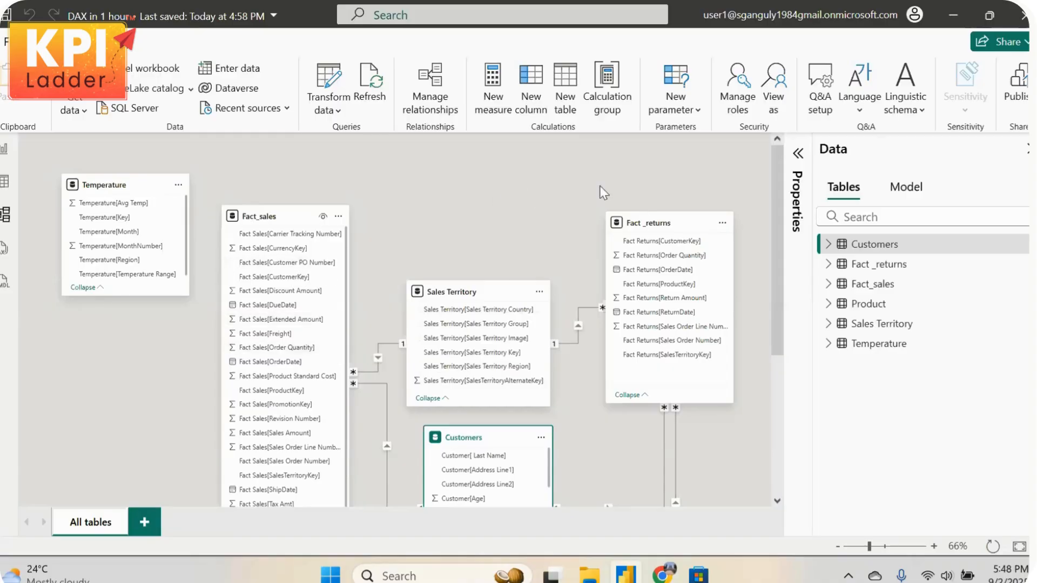
pyautogui.moveTo(643, 221); pyautogui.dragTo(658, 191)
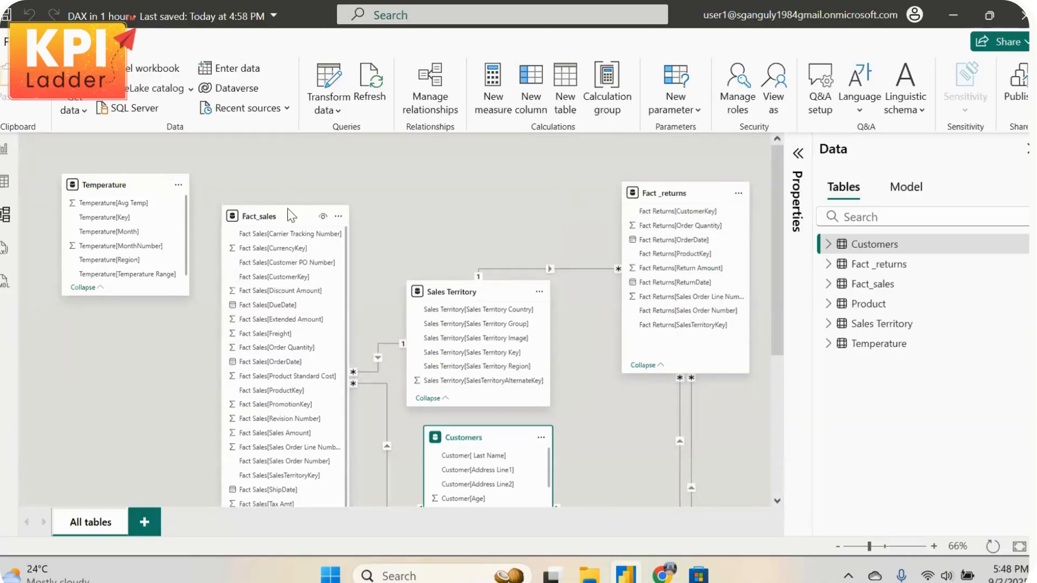
pyautogui.moveTo(287, 208); pyautogui.dragTo(284, 177)
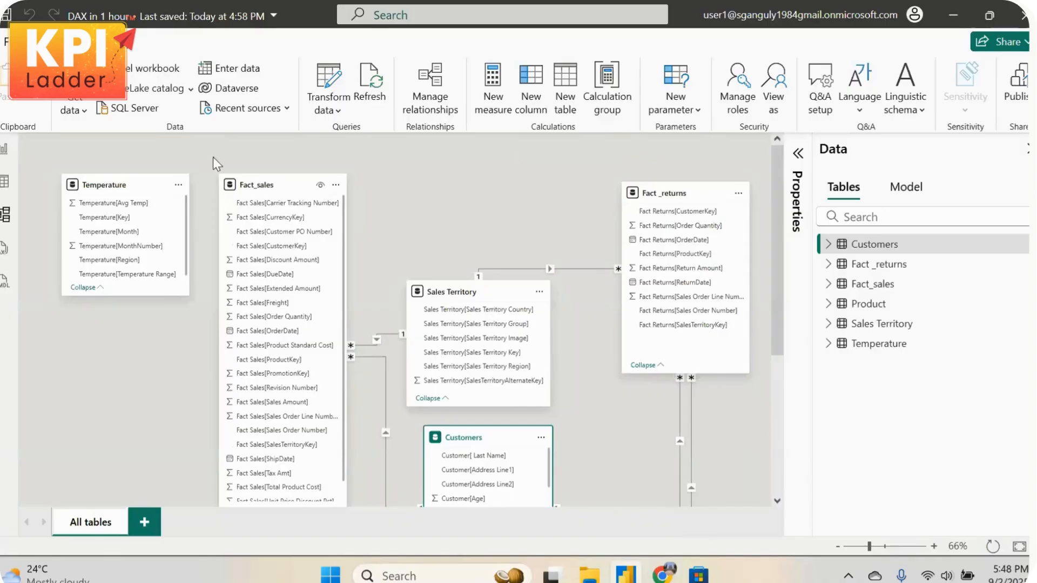
# Create a new calculated table named Calendar date and start its formula with the ADDCOLUMNS function
pyautogui.click(574, 96)
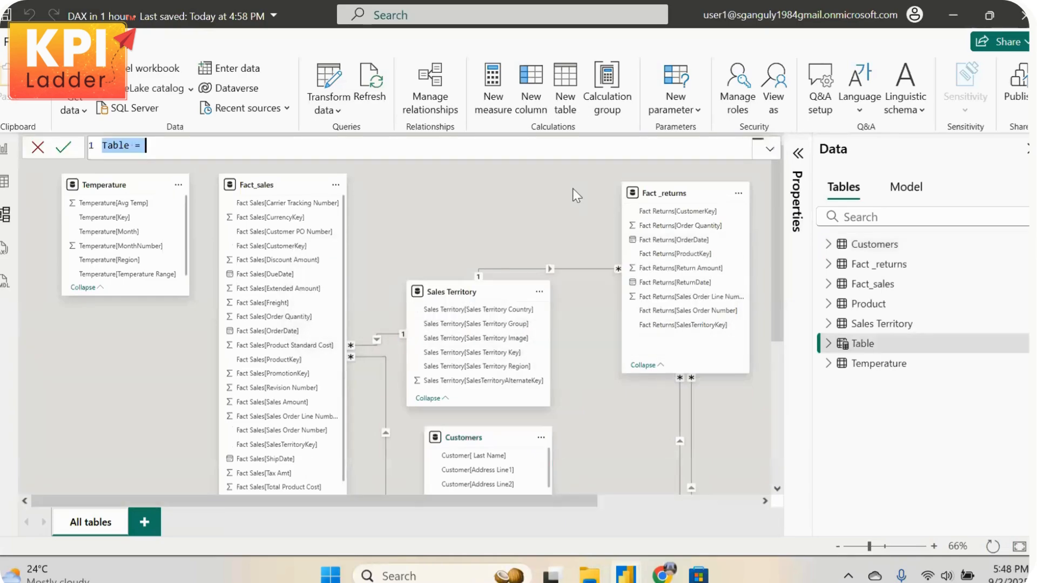
pyautogui.write('Calendar')
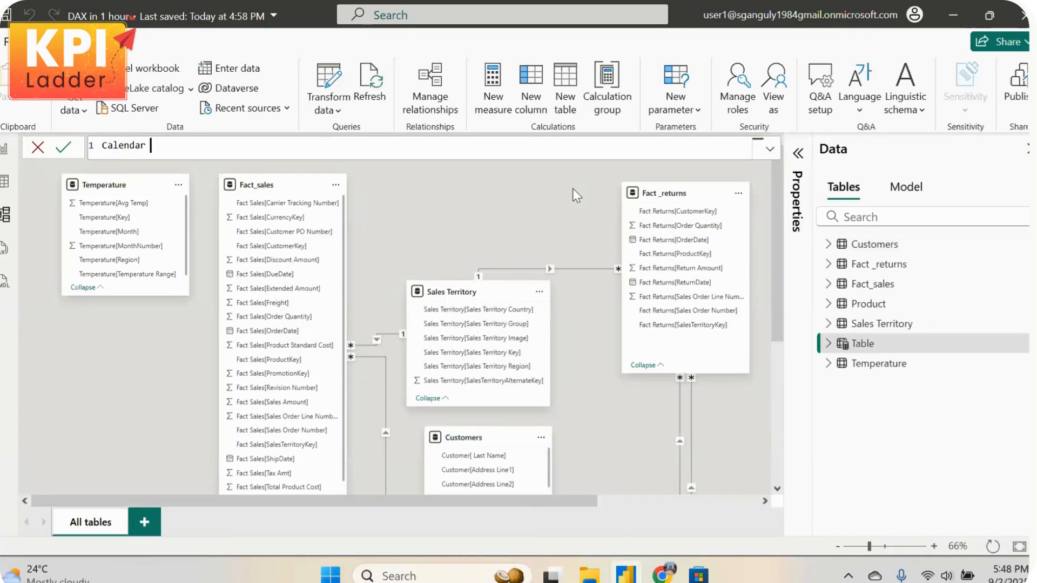
pyautogui.write(' date ')
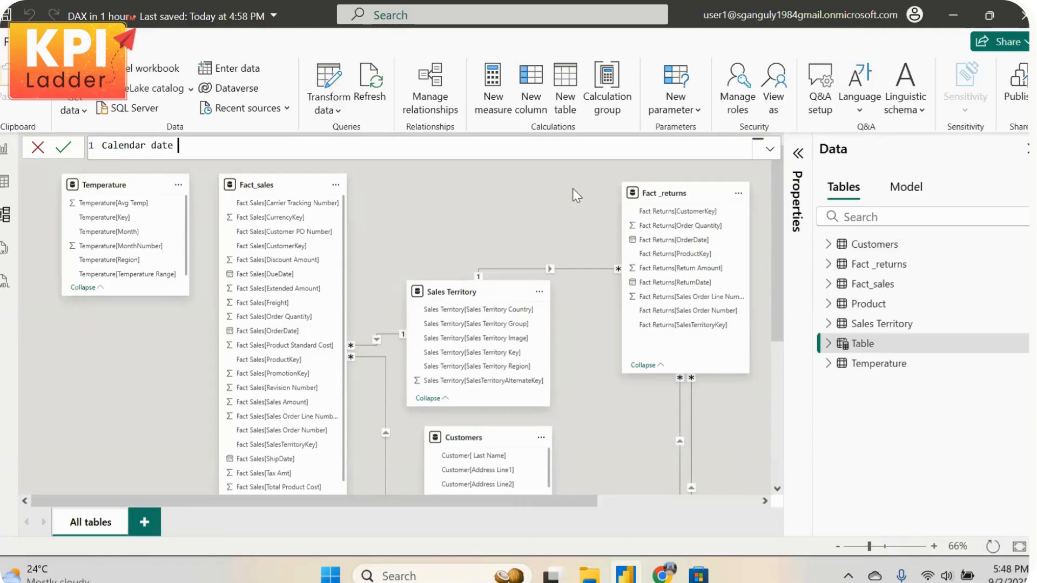
pyautogui.write('= ad')
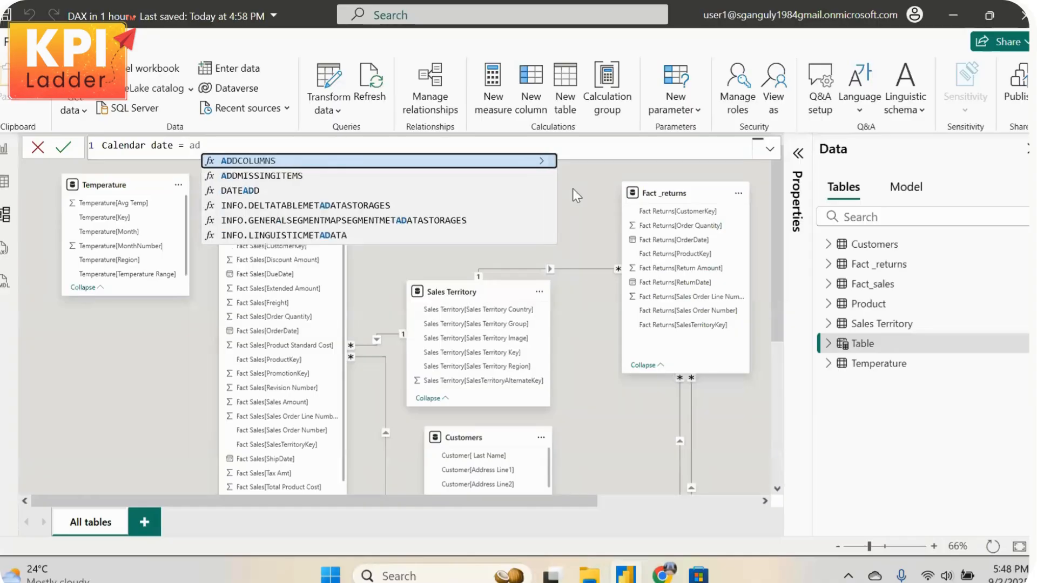
pyautogui.press('Tab')
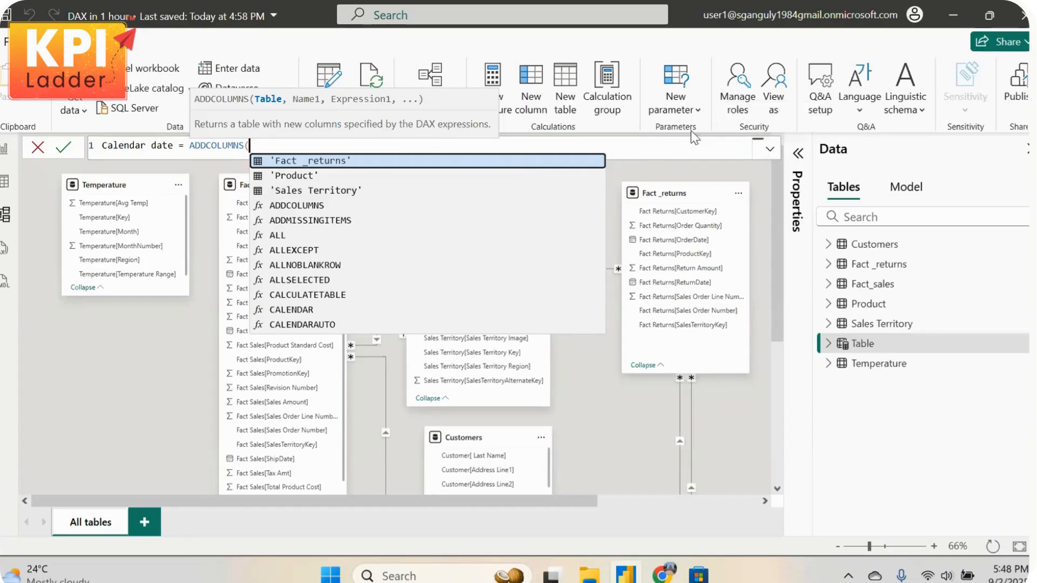
# Enlarge the formula text to a readable size and place the cursor after the opening bracket of ADDCOLUMNS
pyautogui.keyDown('ctrl'); pyautogui.scroll(3, 656, 157); pyautogui.keyUp('ctrl')
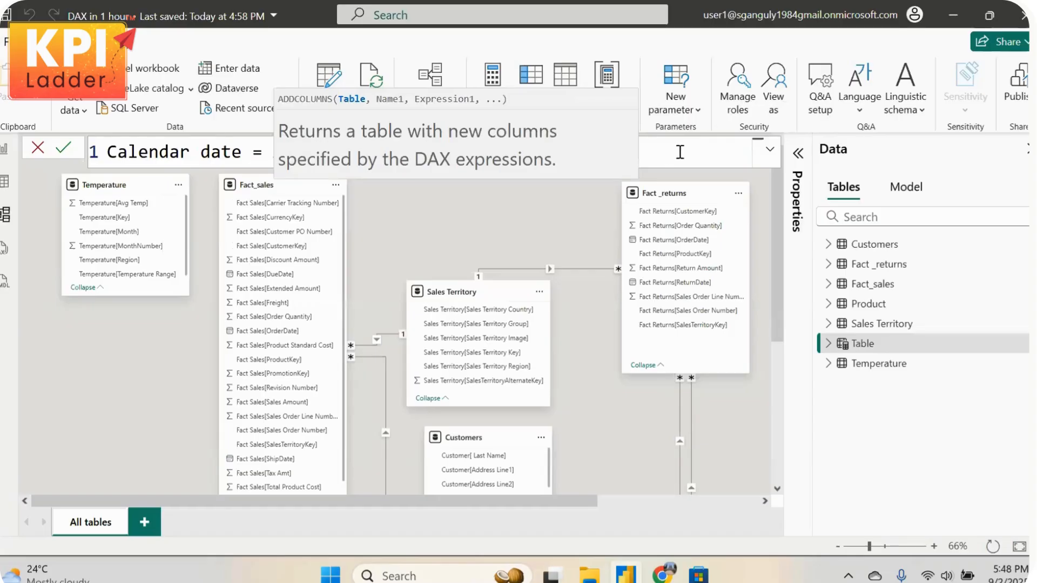
pyautogui.click(263, 151)
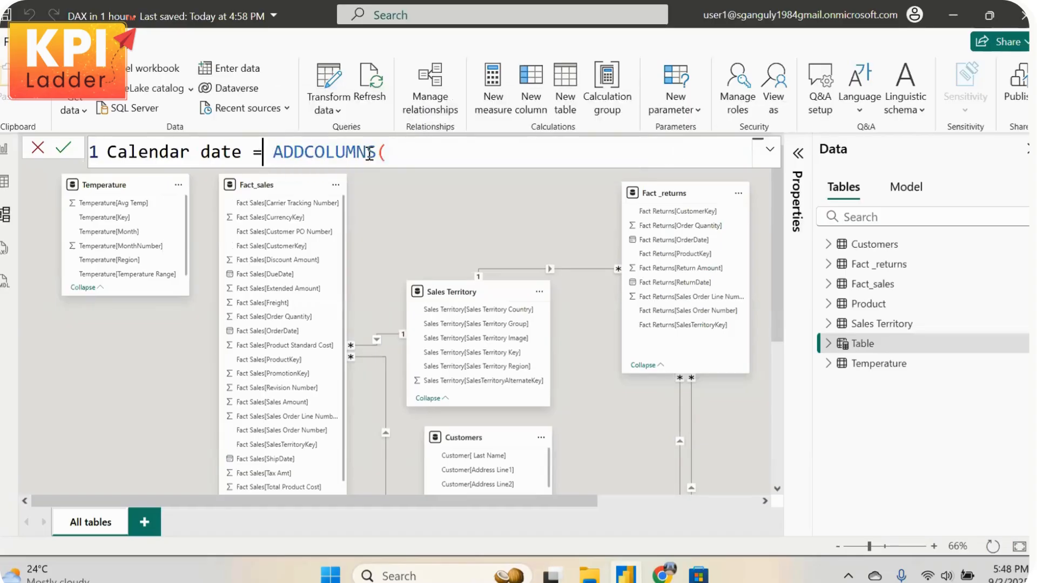
pyautogui.click(389, 150)
pyautogui.keyDown('ctrl'); pyautogui.scroll(-3, 389, 151); pyautogui.keyUp('ctrl')
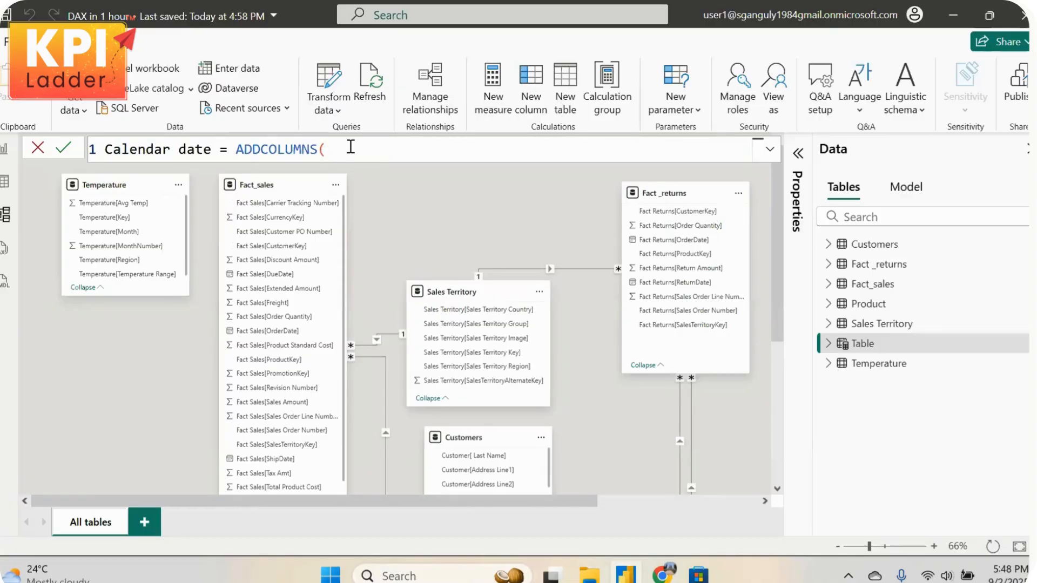
# Erase part of ADDCOLUMNS and reinsert it from the suggestions to bring up the function's argument help
pyautogui.press('BackSpace')
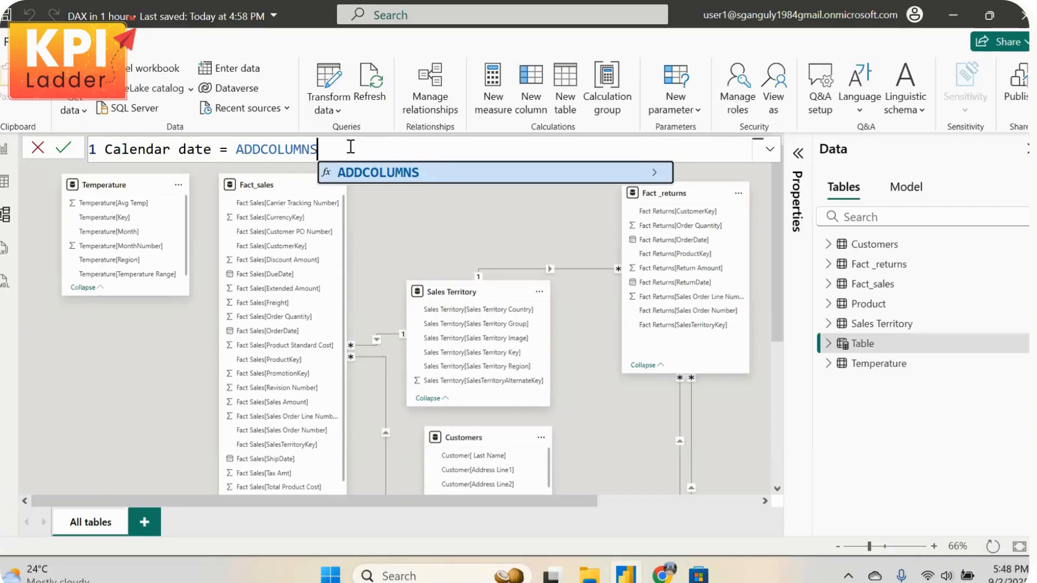
pyautogui.press('BackSpace')
pyautogui.press('Tab')
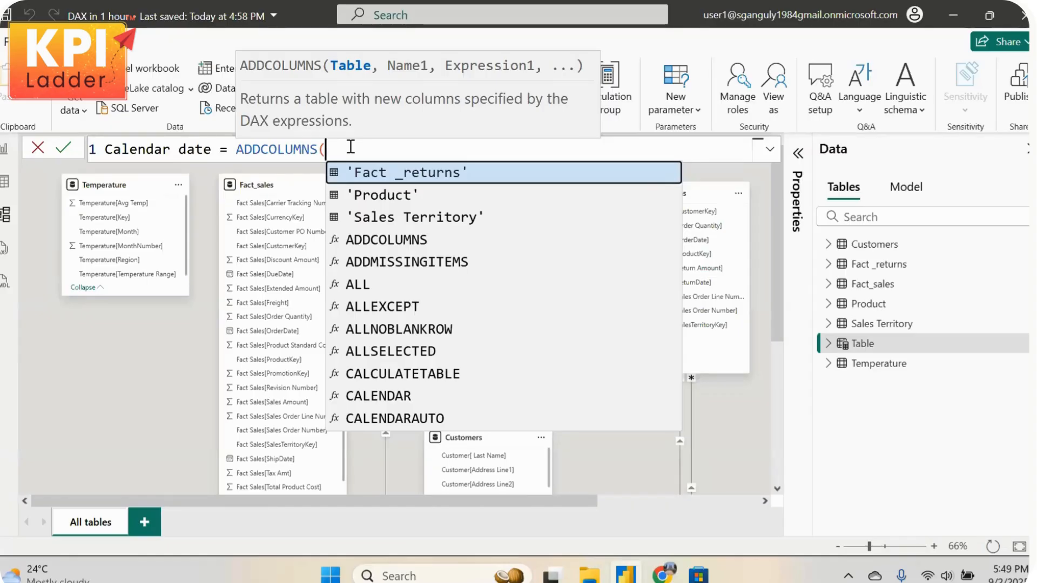
pyautogui.press('BackSpace')
pyautogui.press('BackSpace')
pyautogui.press('BackSpace')
pyautogui.press('BackSpace')
pyautogui.press('BackSpace')
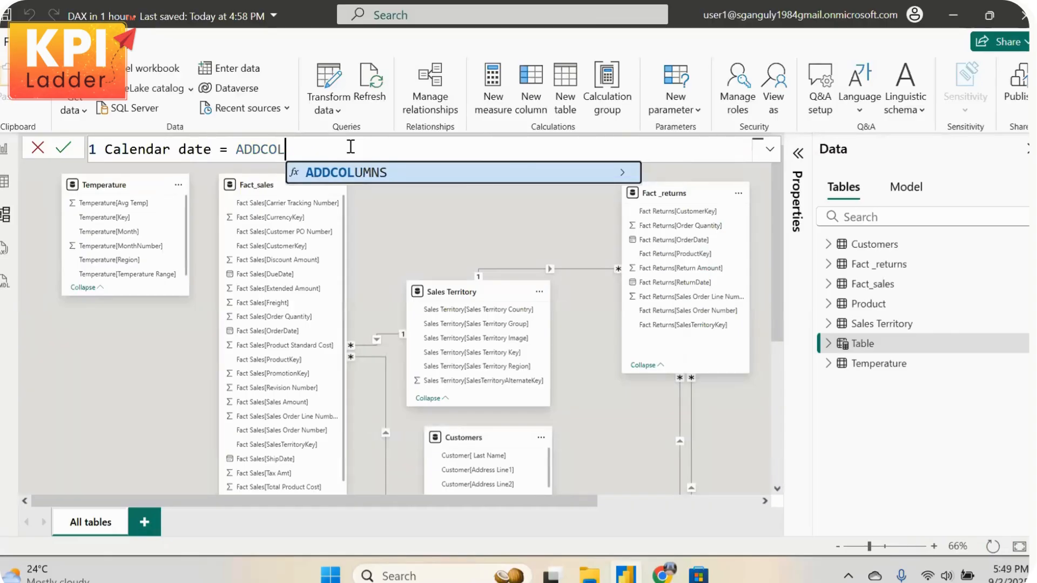
pyautogui.press('Tab')
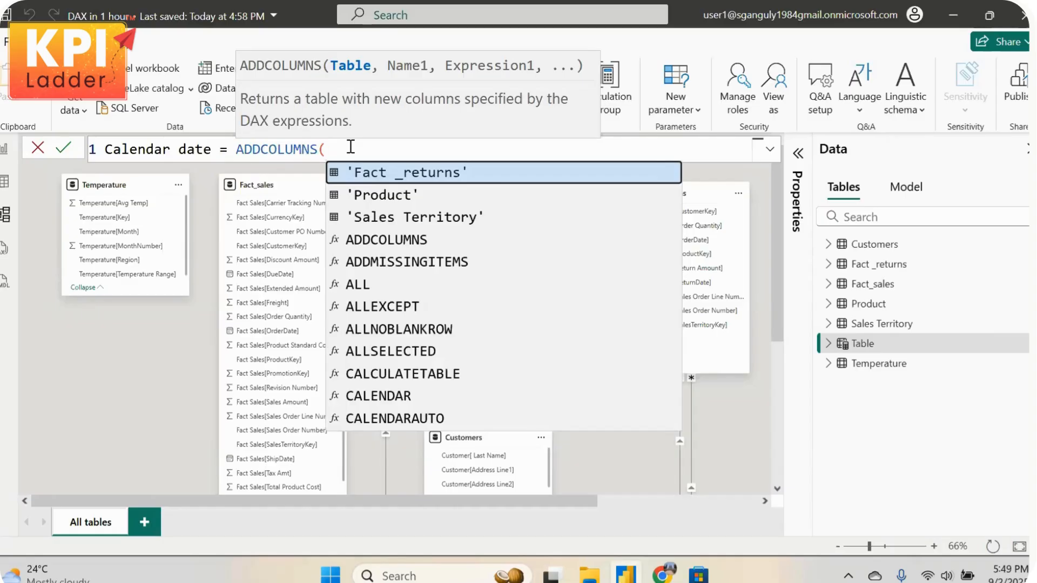
# Nest the CALENDAR function inside ADDCOLUMNS and enter DATE(2022,1,1) as its start date
pyautogui.write('ca')
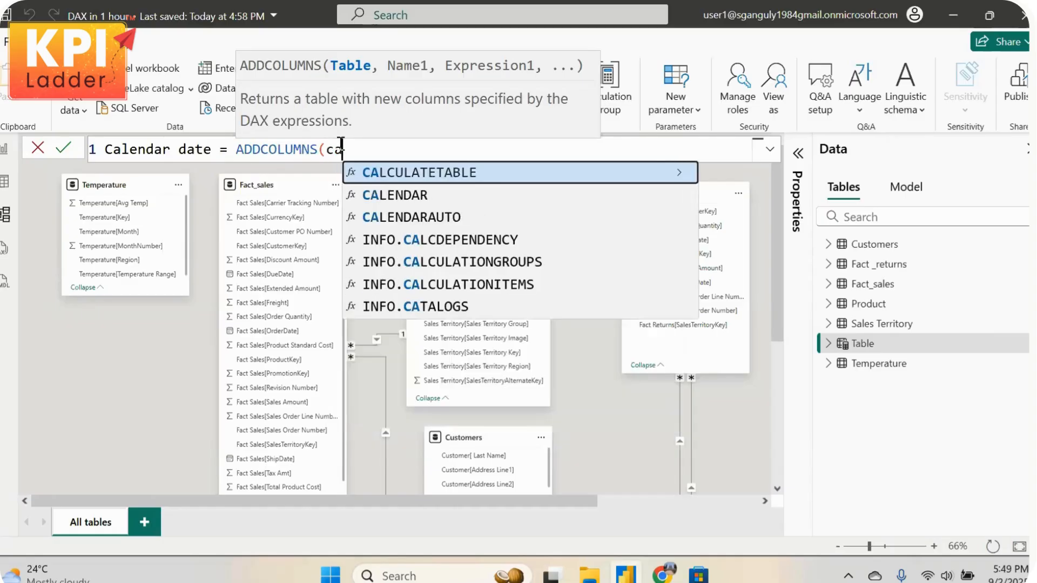
pyautogui.press('Down')
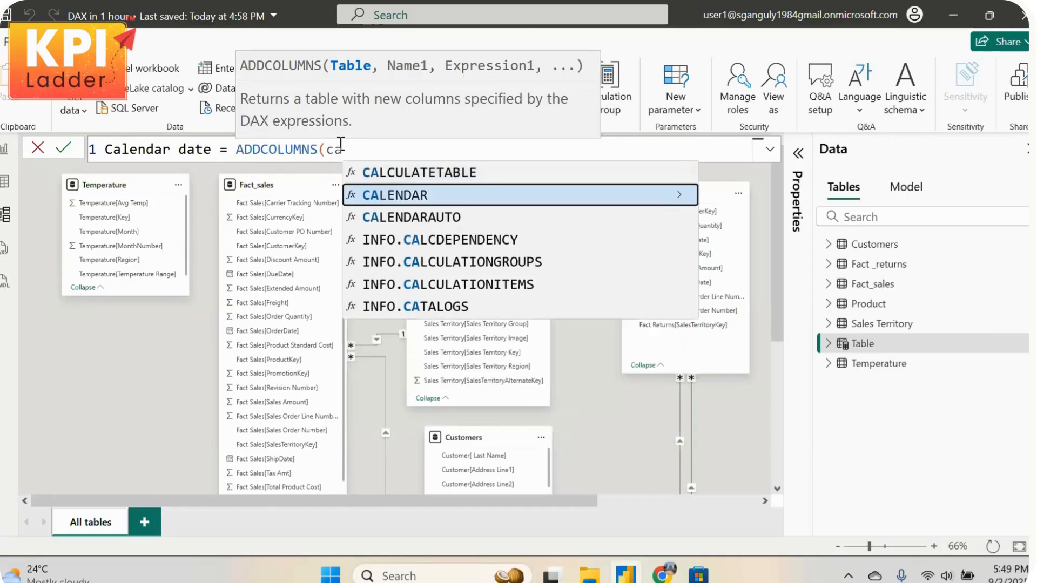
pyautogui.press('Tab')
pyautogui.write('date')
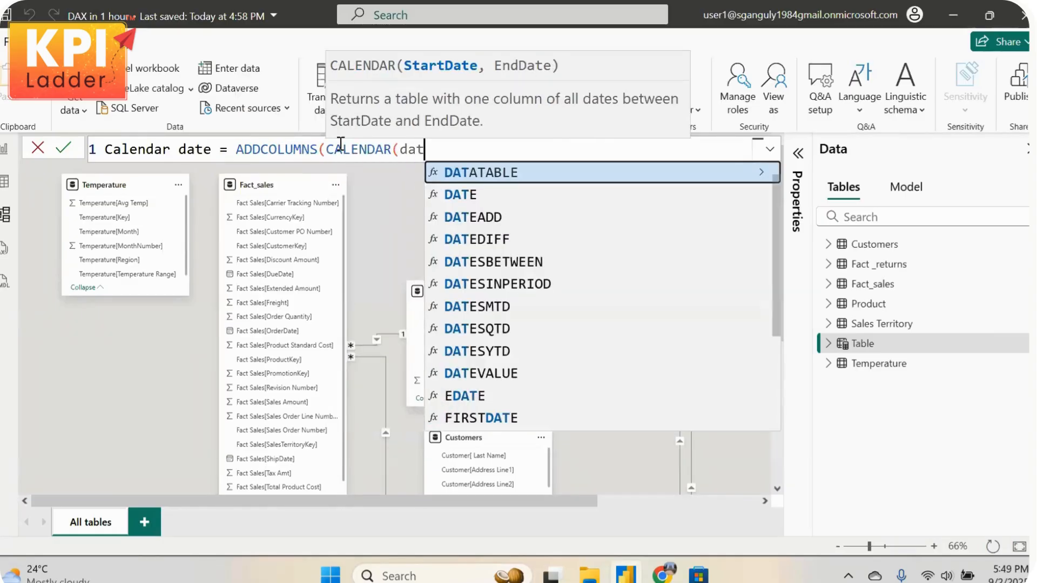
pyautogui.press('Tab')
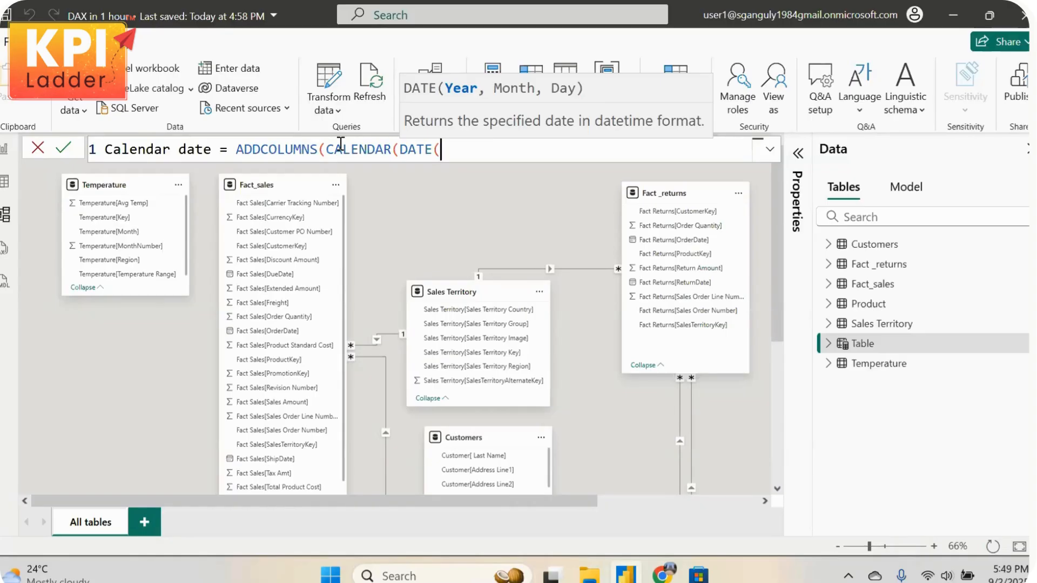
pyautogui.write('2022,')
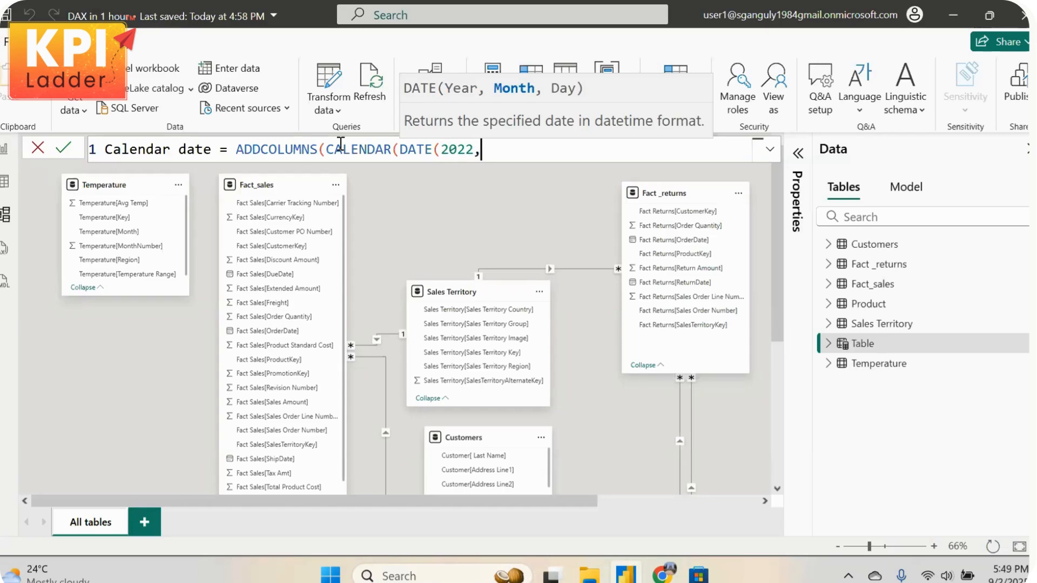
pyautogui.write('1,1')
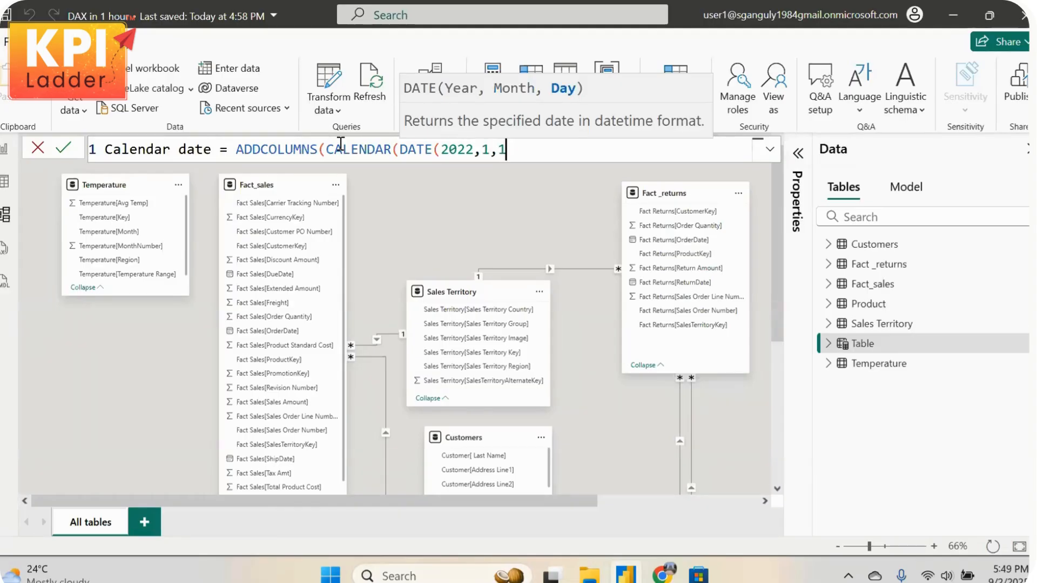
pyautogui.write(')')
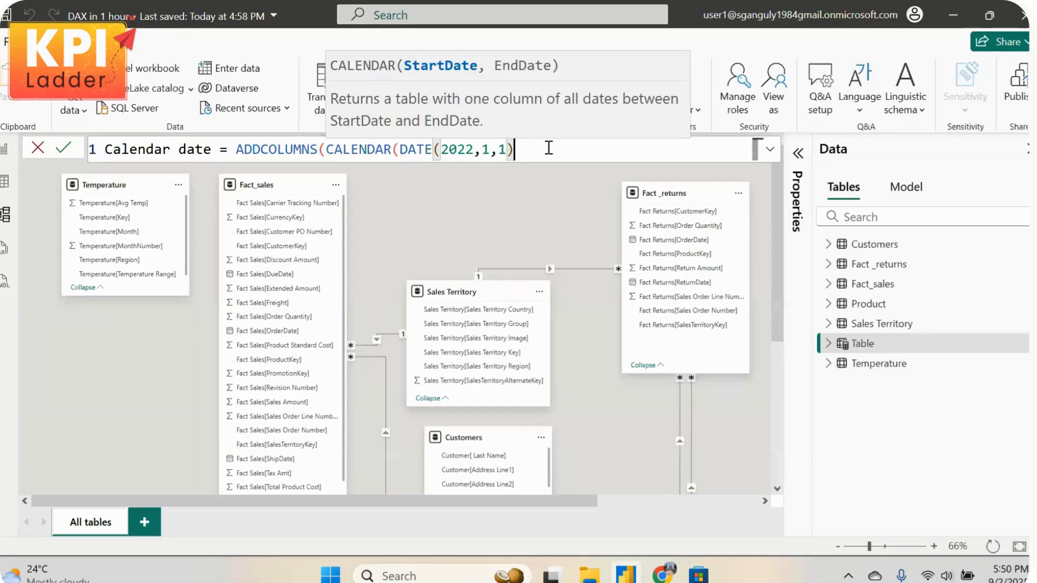
pyautogui.write(',')
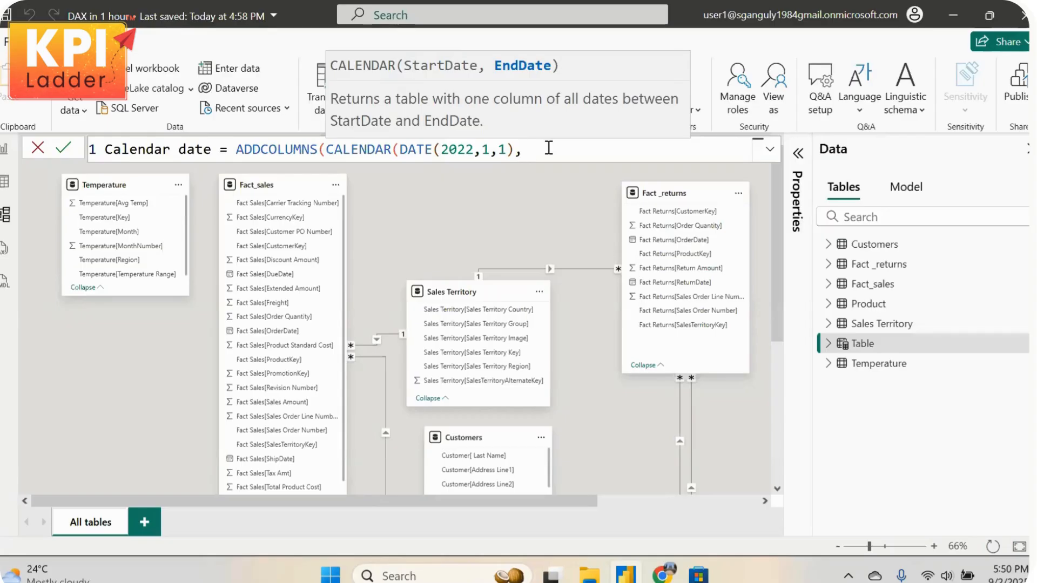
# Enter DATE(2025,12,31) as the end date and close the CALENDAR function, ready for the first column name argument
pyautogui.write('date')
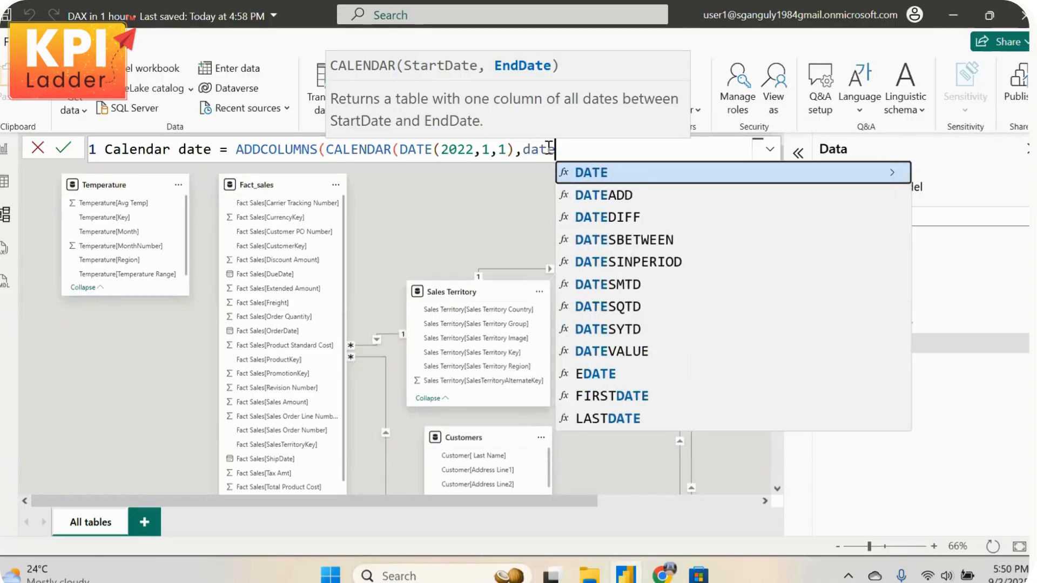
pyautogui.press('Tab')
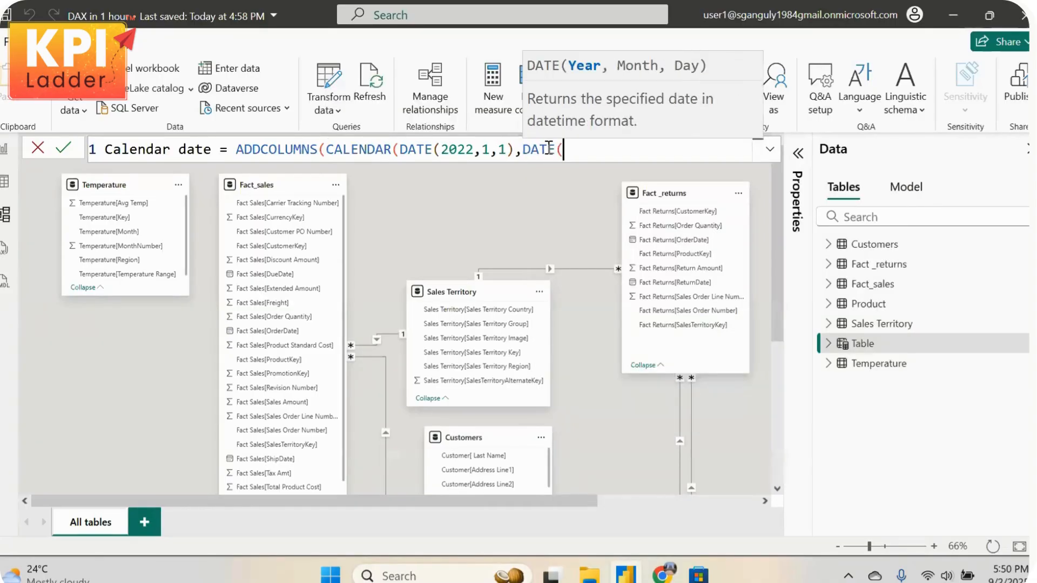
pyautogui.write('20')
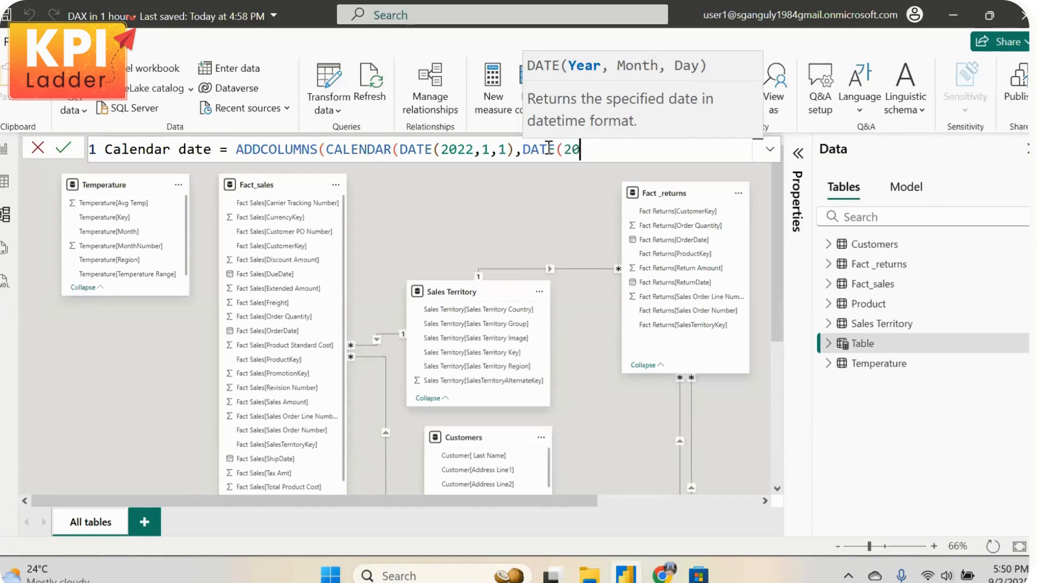
pyautogui.write('25')
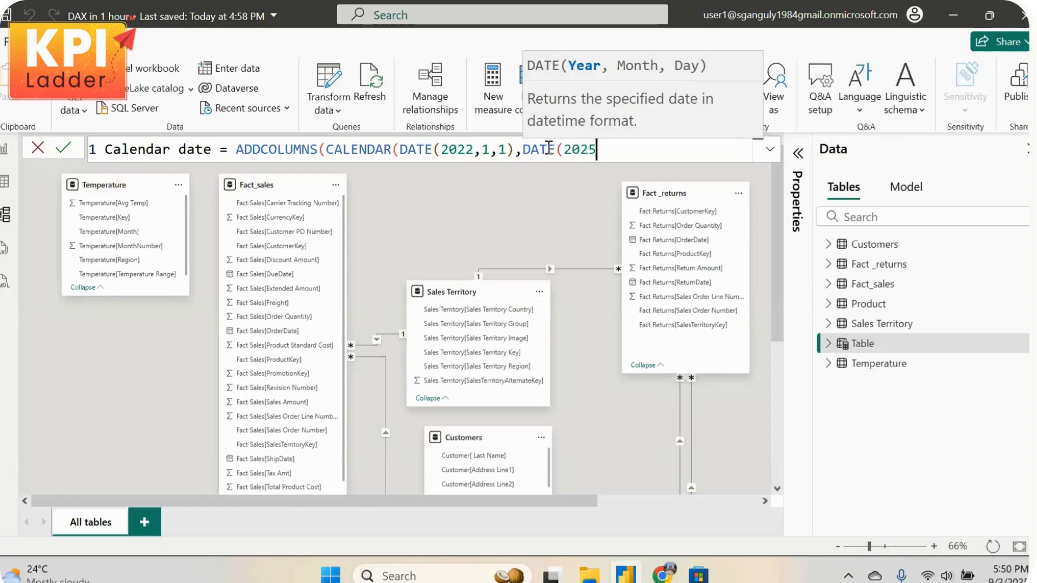
pyautogui.write(',12,')
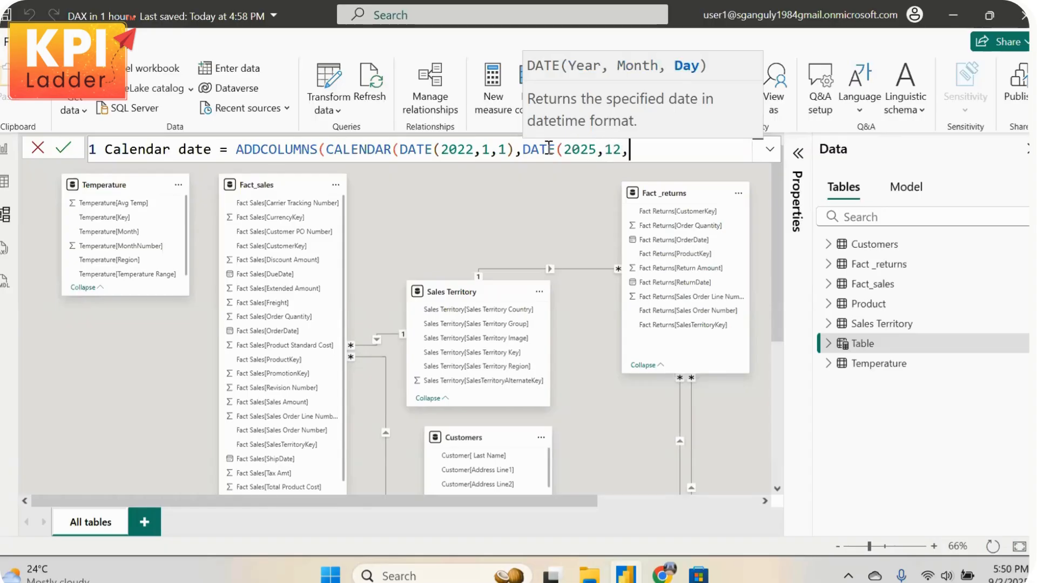
pyautogui.write('31)')
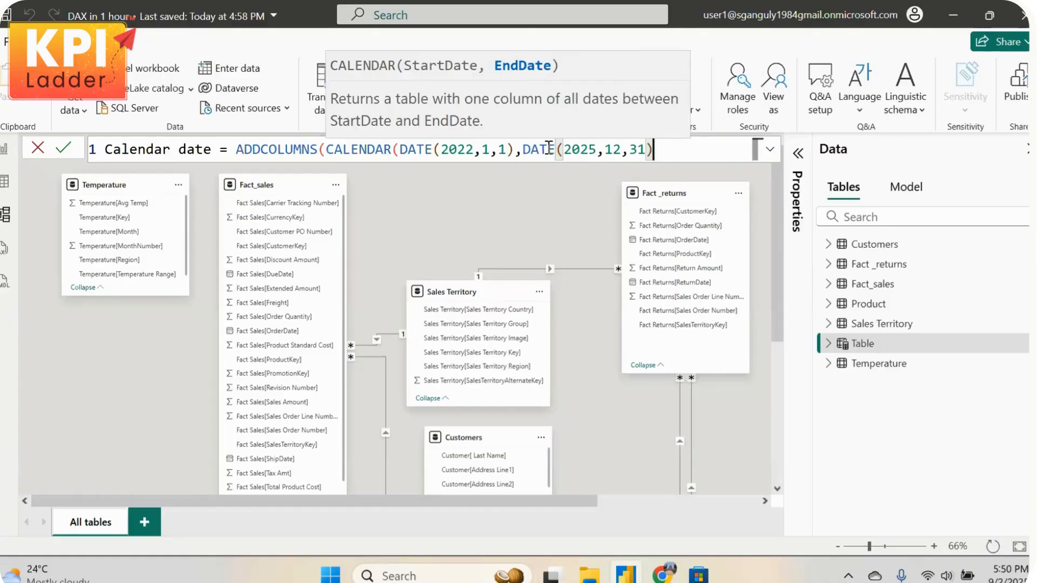
pyautogui.write(')')
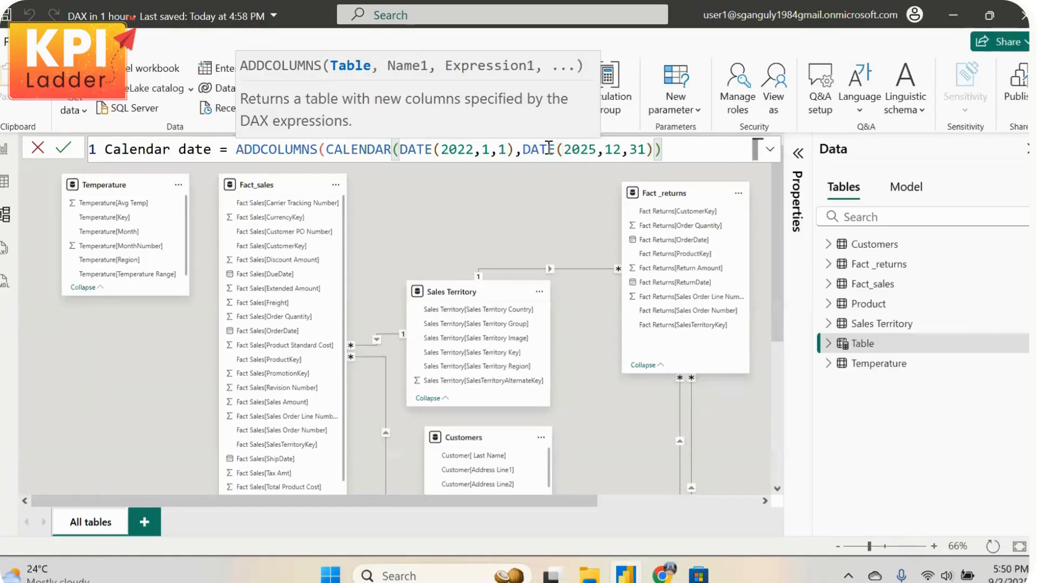
pyautogui.write(',')
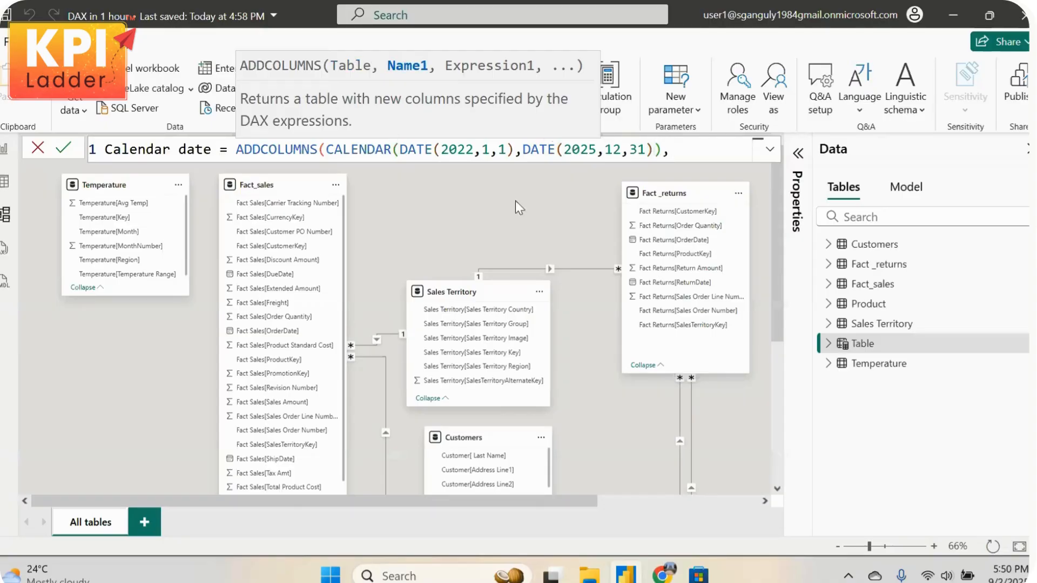
# Switch to the Zoom meeting in Chrome to check participants' reactions and return to Power BI
pyautogui.click(663, 575)
pyautogui.click(548, 494)
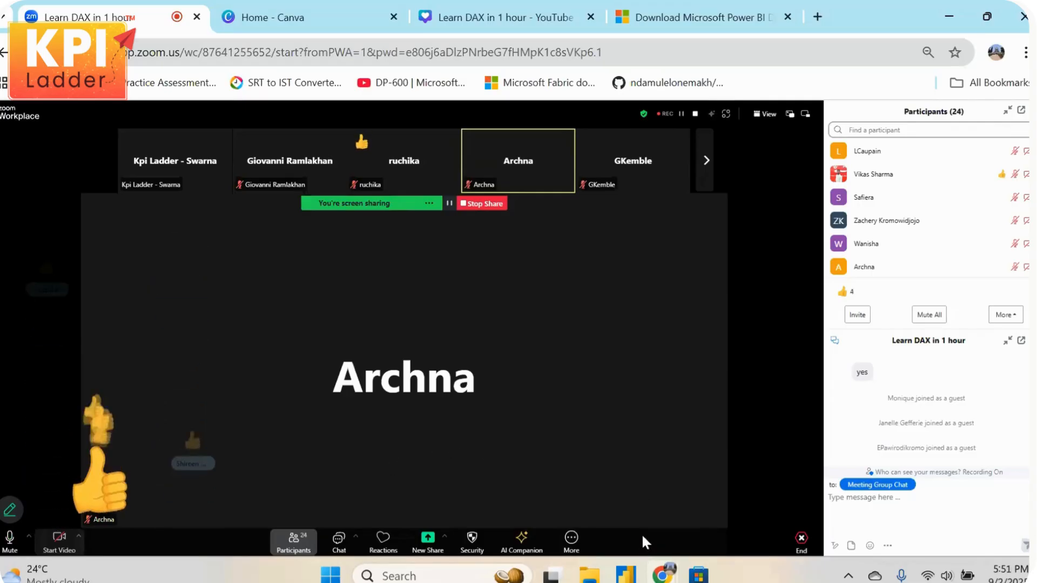
pyautogui.hotkey('alt', 'Tab')
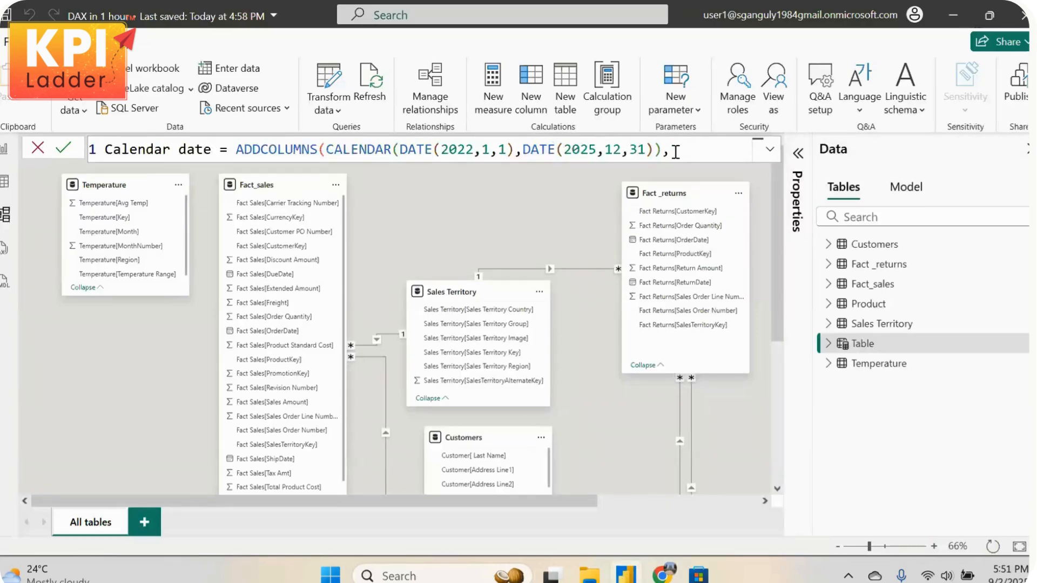
# Add a "Year" column on its own formula line with the expression YEAR([Date]), followed by a new empty line
pyautogui.hotkey('shift', 'Return')
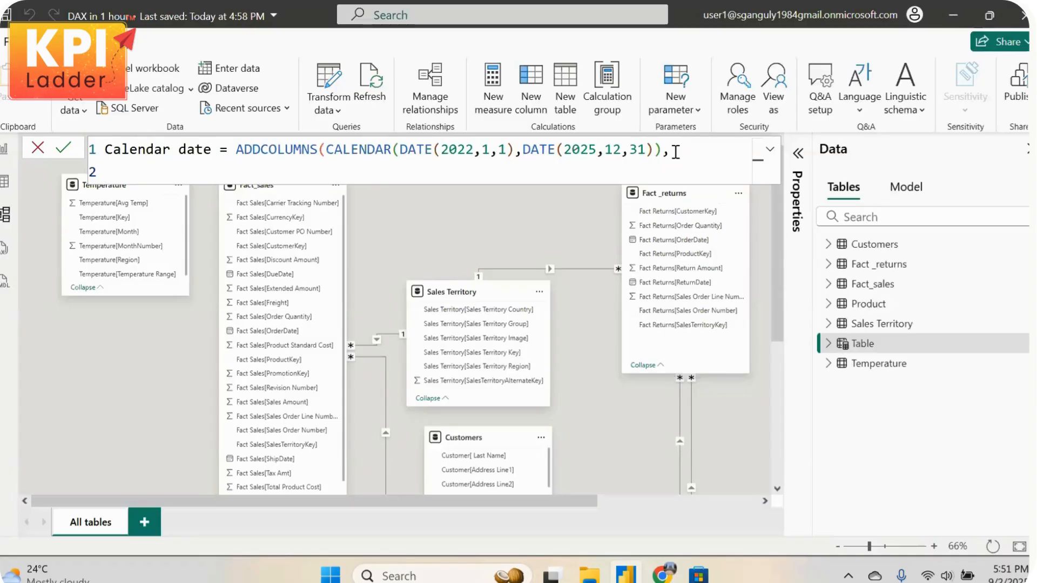
pyautogui.write('""')
pyautogui.write('Year')
pyautogui.press('Right')
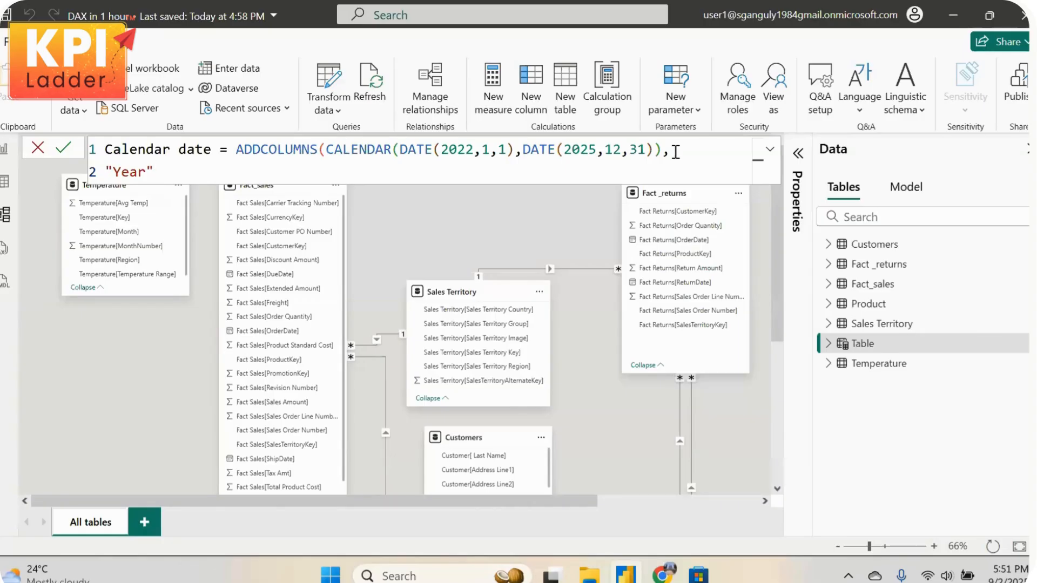
pyautogui.write(',')
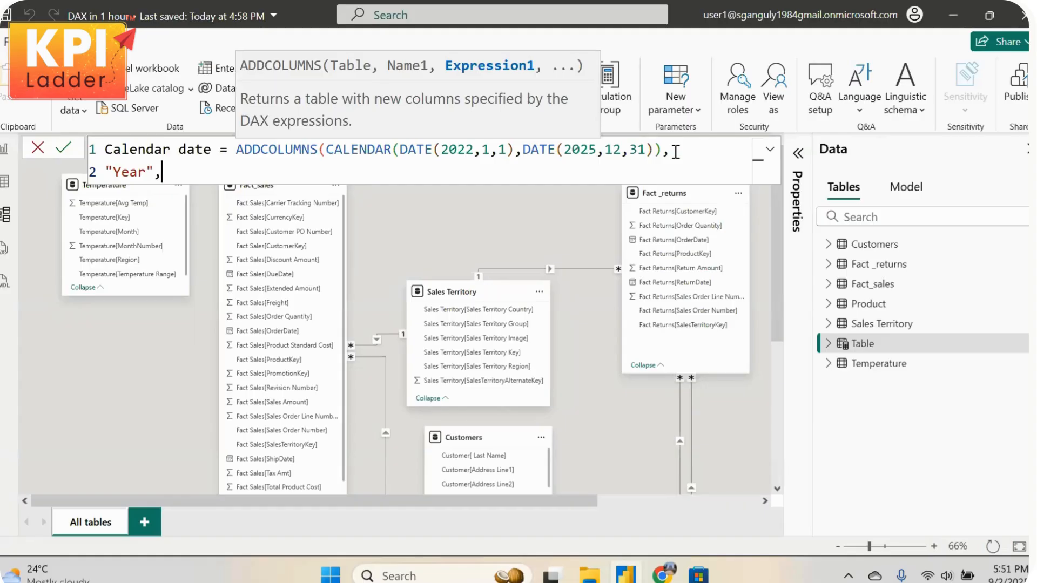
pyautogui.write('Year')
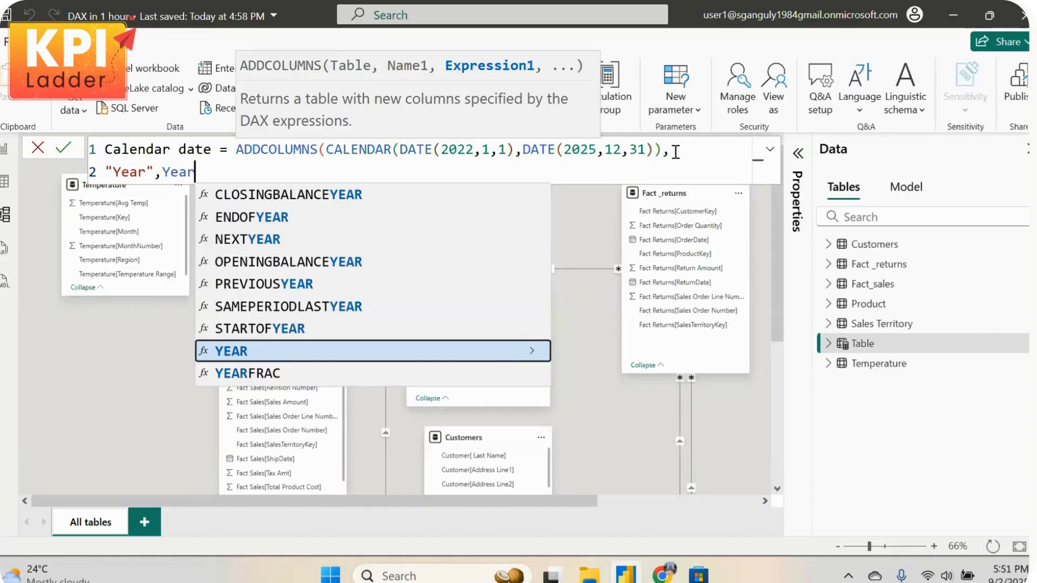
pyautogui.press('Tab')
pyautogui.write('(')
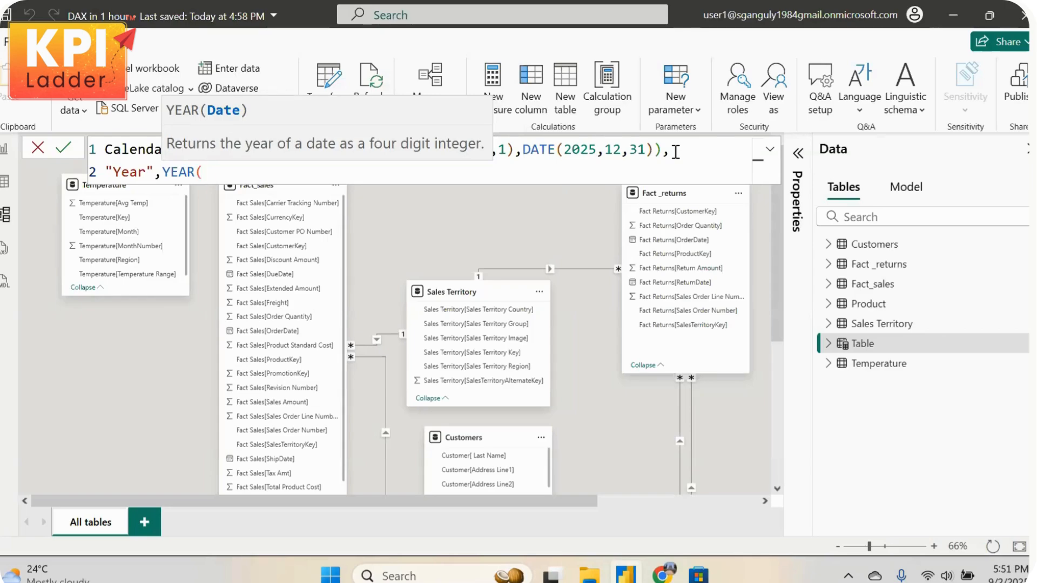
pyautogui.write('[')
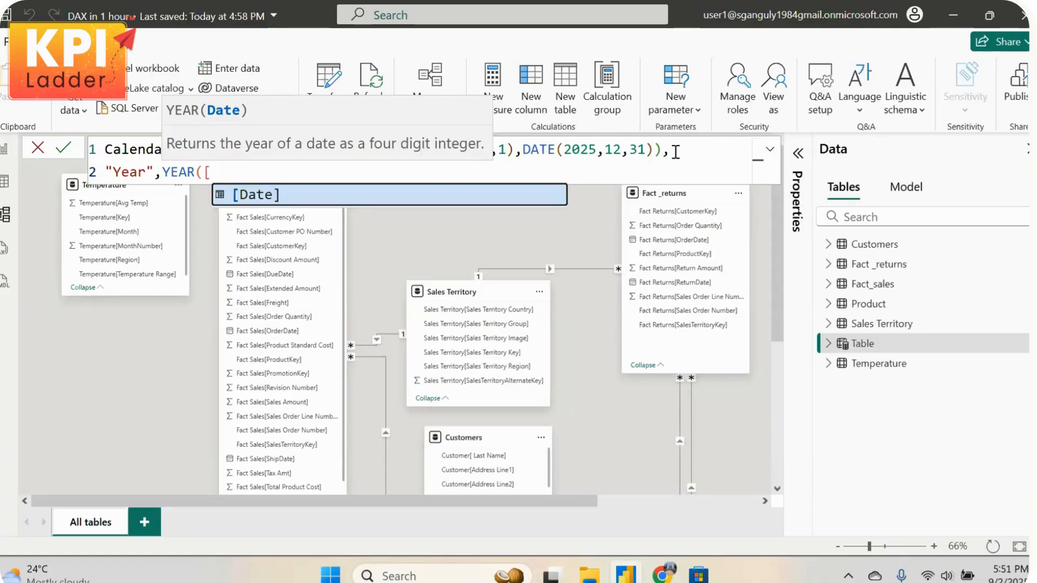
pyautogui.press('Tab')
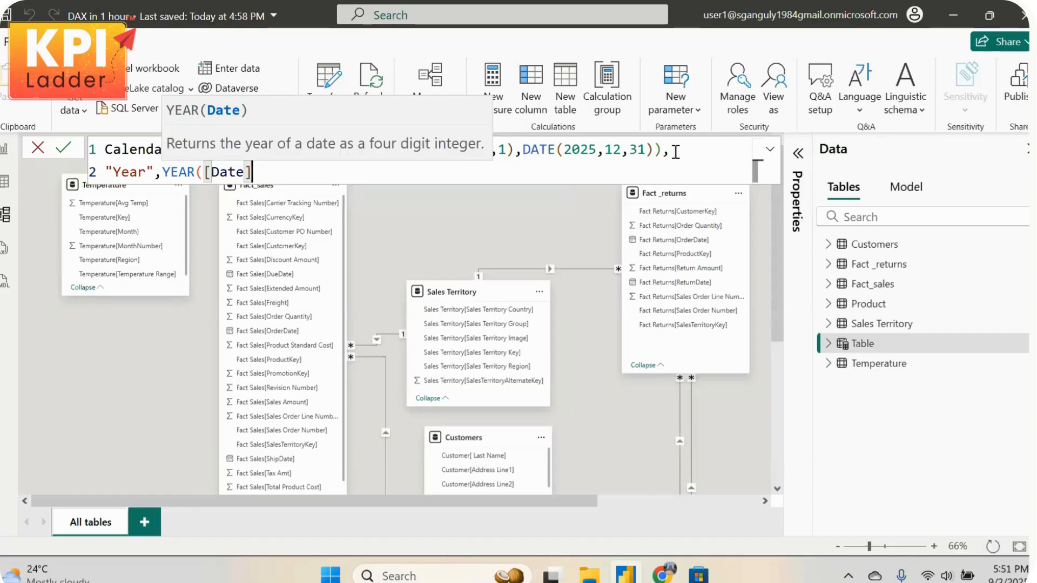
pyautogui.write('),')
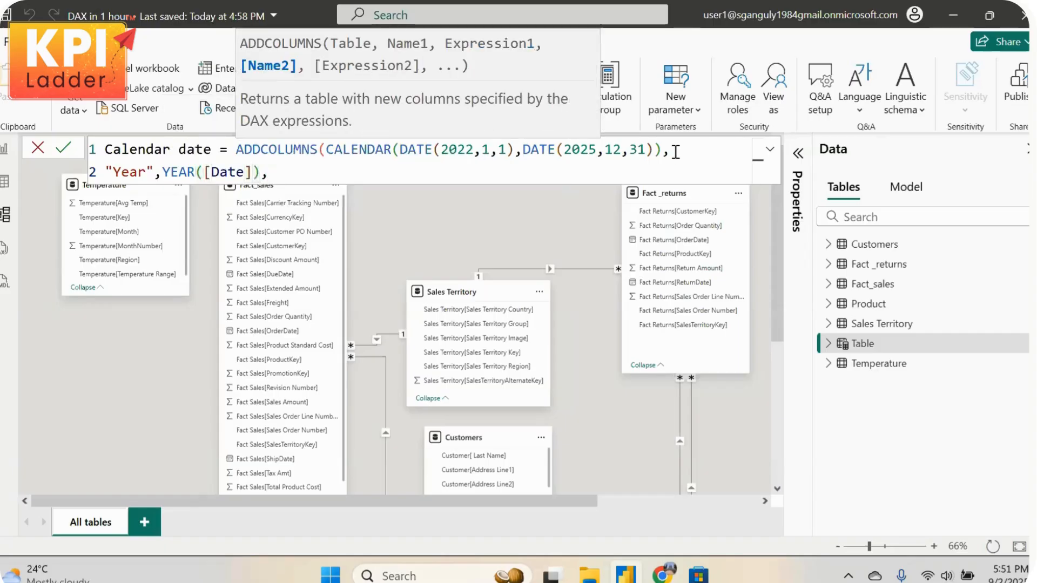
pyautogui.hotkey('shift', 'Return')
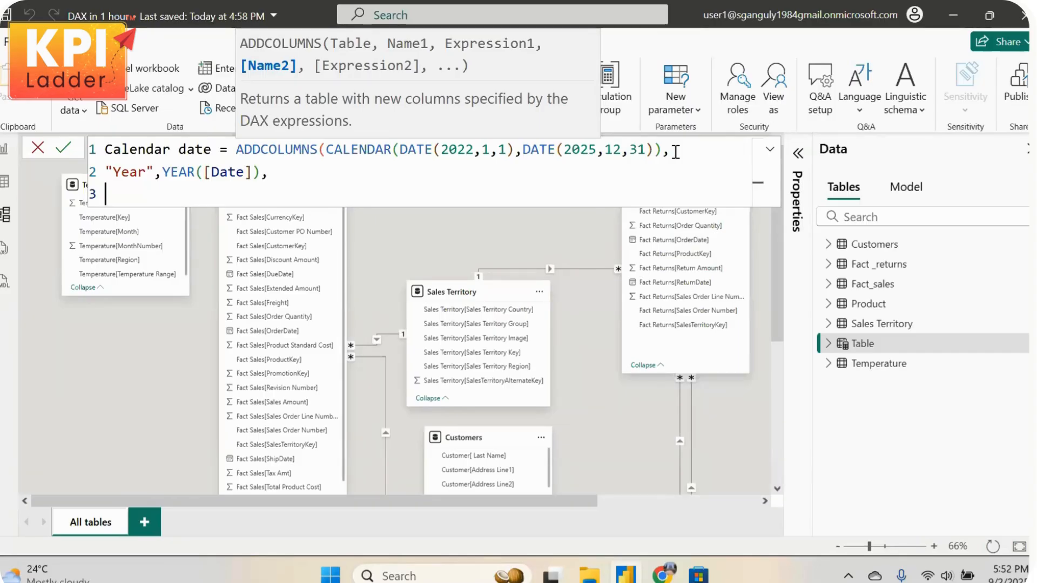
# Look at the Zoom meeting window in Chrome once more and switch back to the Power BI formula
pyautogui.moveTo(662, 577)
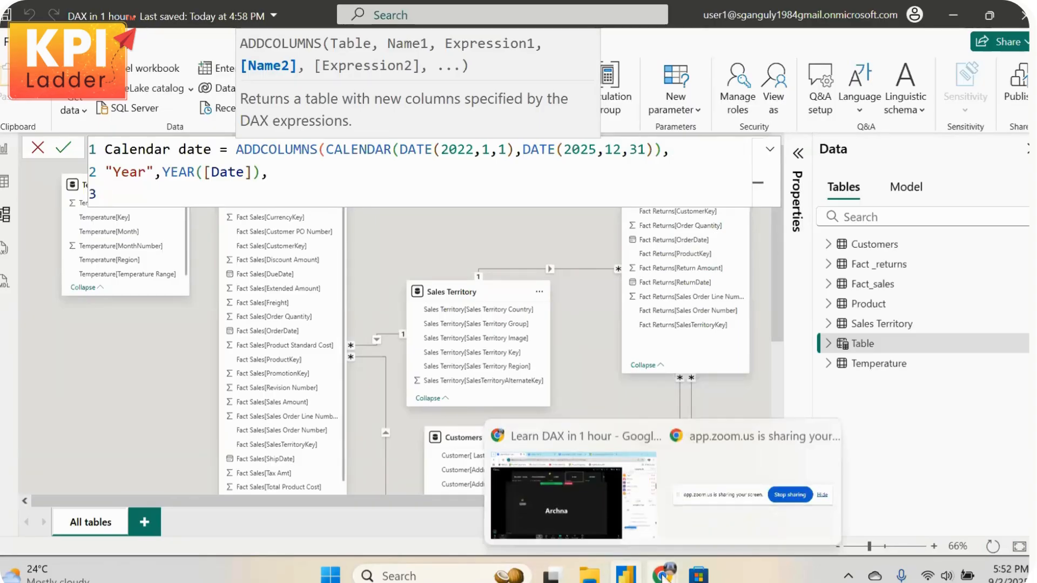
pyautogui.click(592, 519)
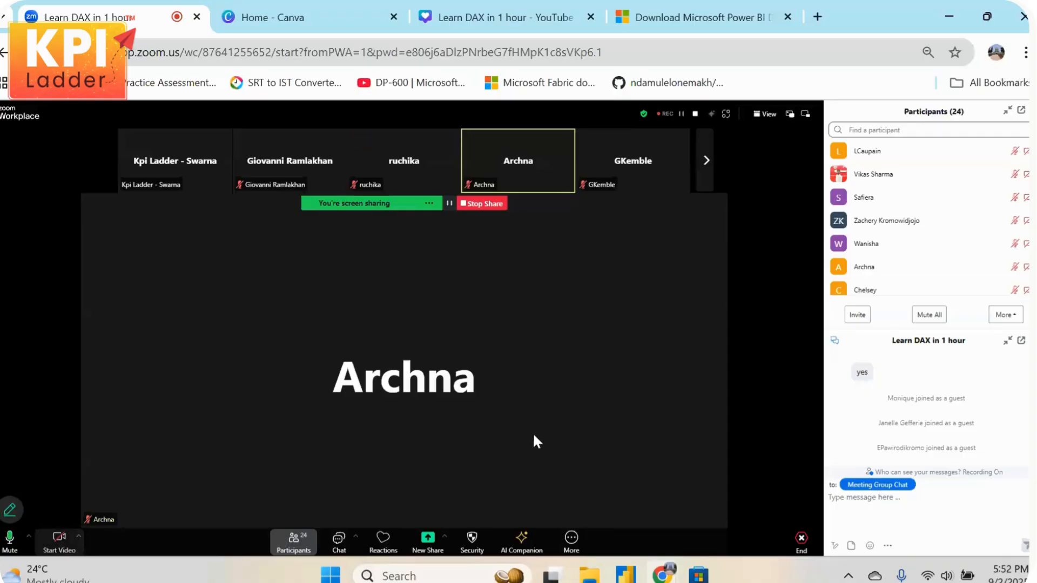
pyautogui.click(631, 579)
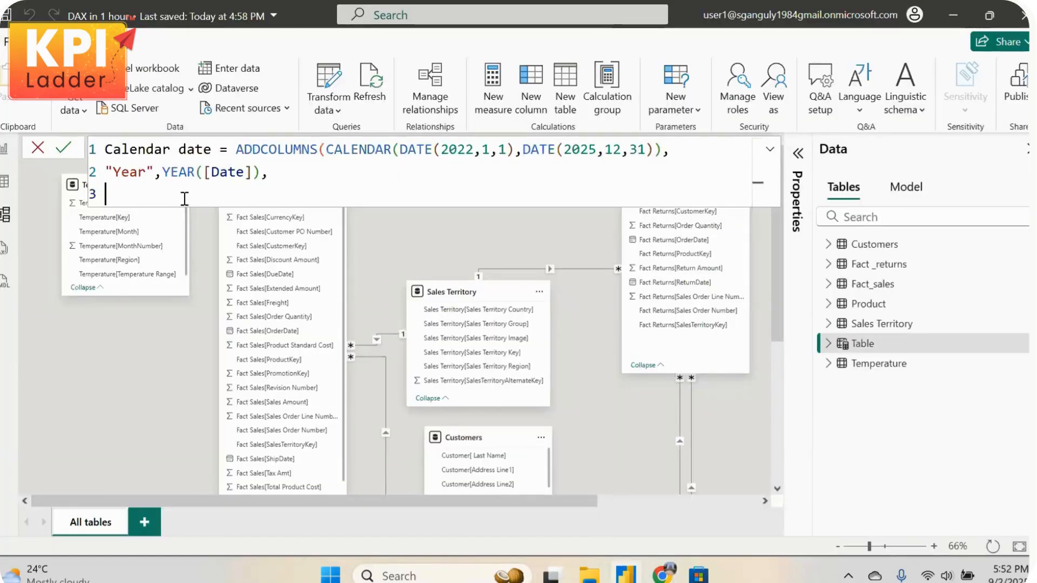
# Add a "Monthnum" column on the third formula line with the expression MONTH([Date])
pyautogui.write('""')
pyautogui.write('Month')
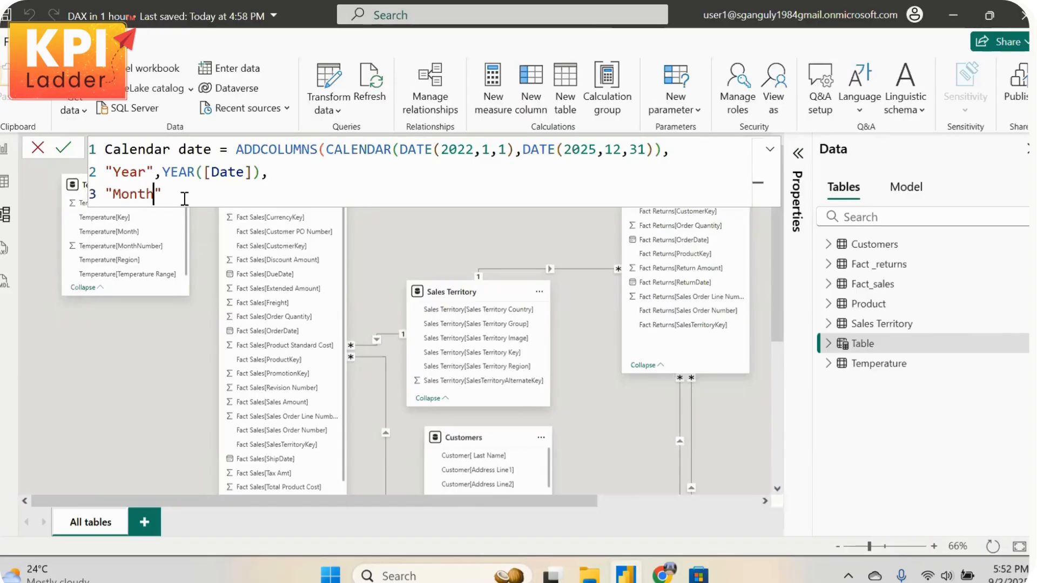
pyautogui.write('num')
pyautogui.write(',month')
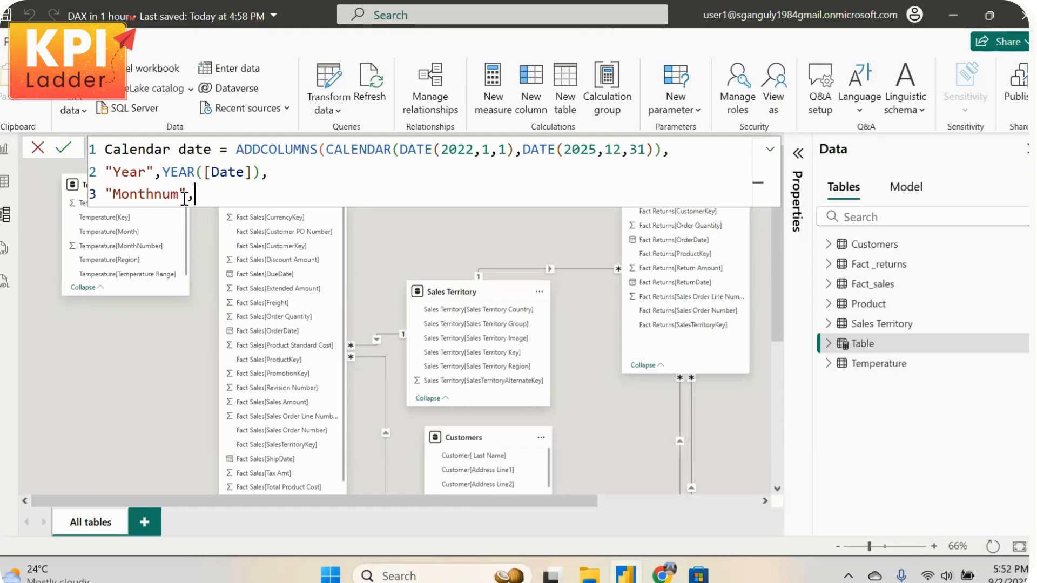
pyautogui.press('Tab')
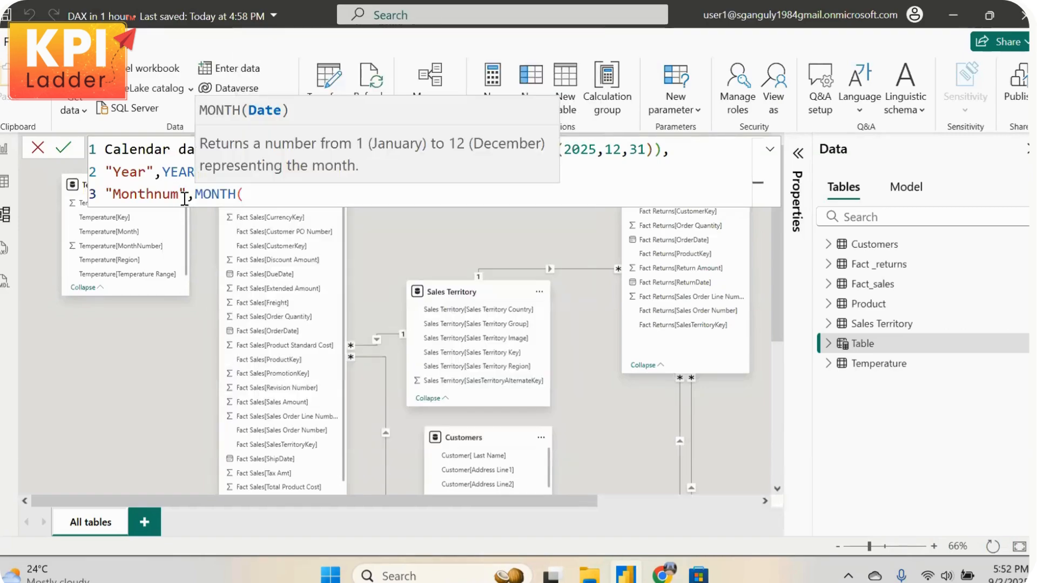
pyautogui.write('{')
pyautogui.press('BackSpace')
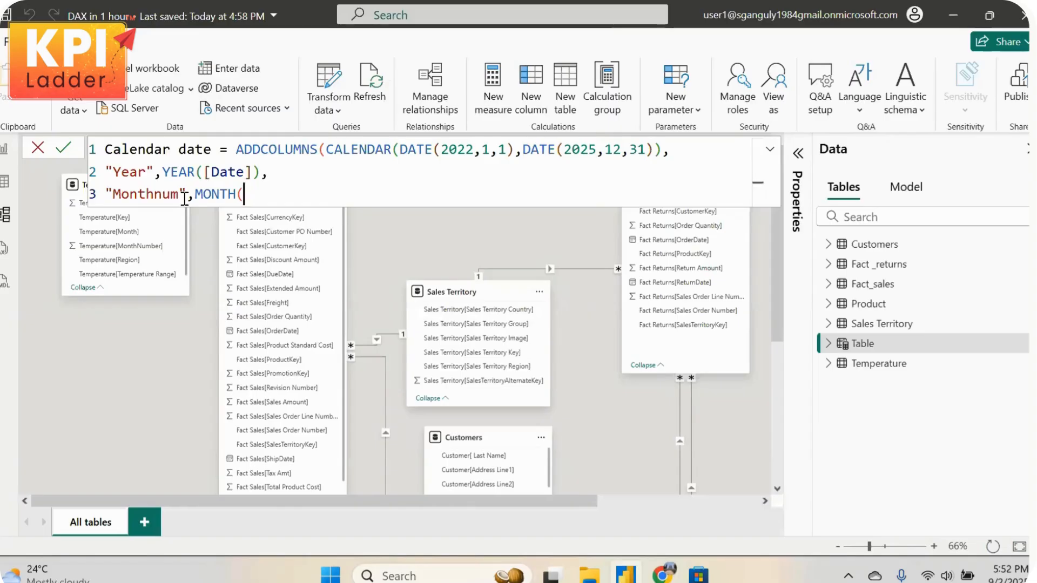
pyautogui.write('[')
pyautogui.press('Tab')
pyautogui.write(')')
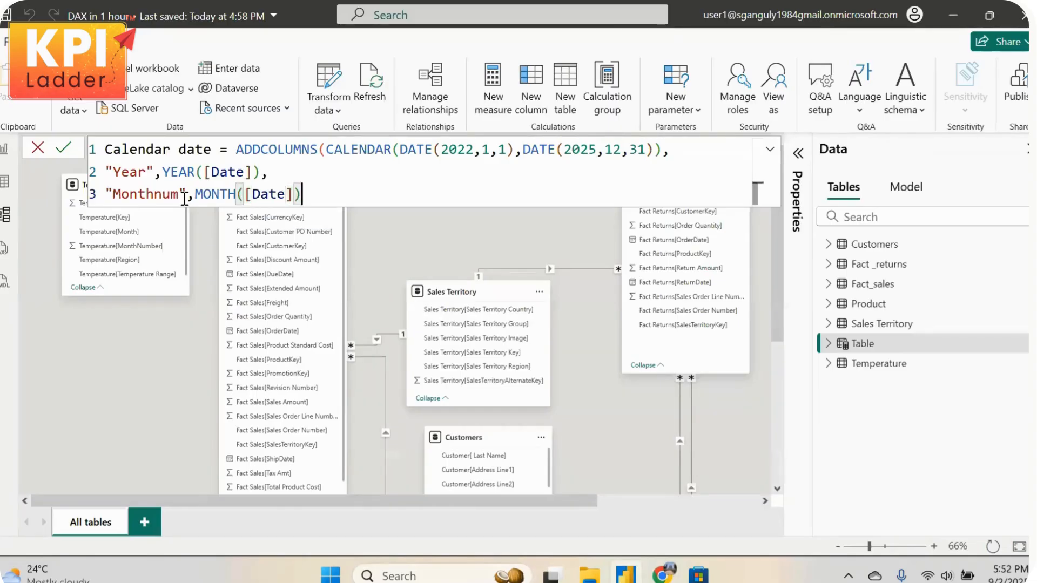
# Start a fourth formula line with the column name "Monthname" followed by a comma
pyautogui.write(',')
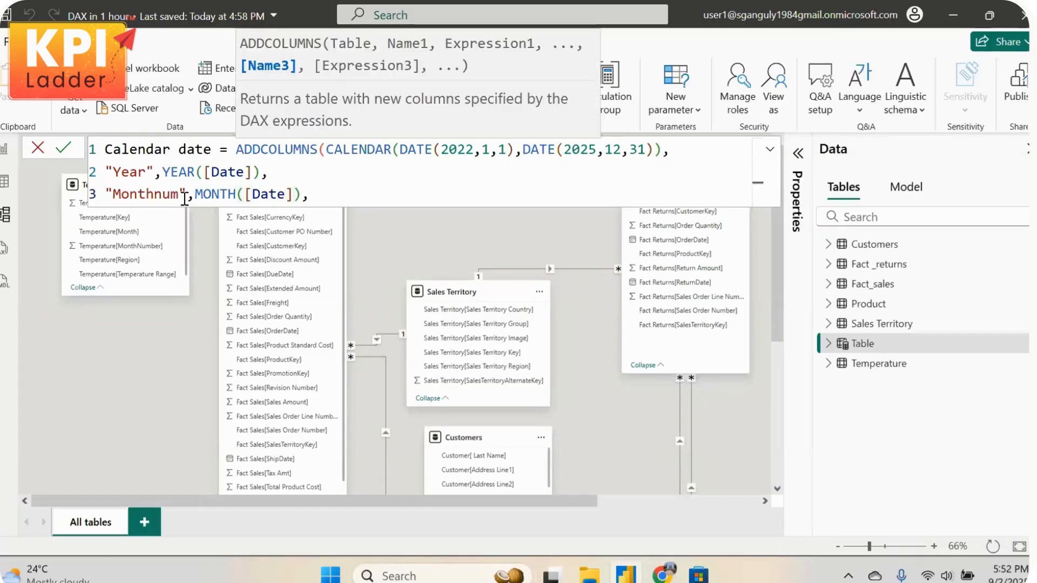
pyautogui.hotkey('shift', 'Return')
pyautogui.write('""')
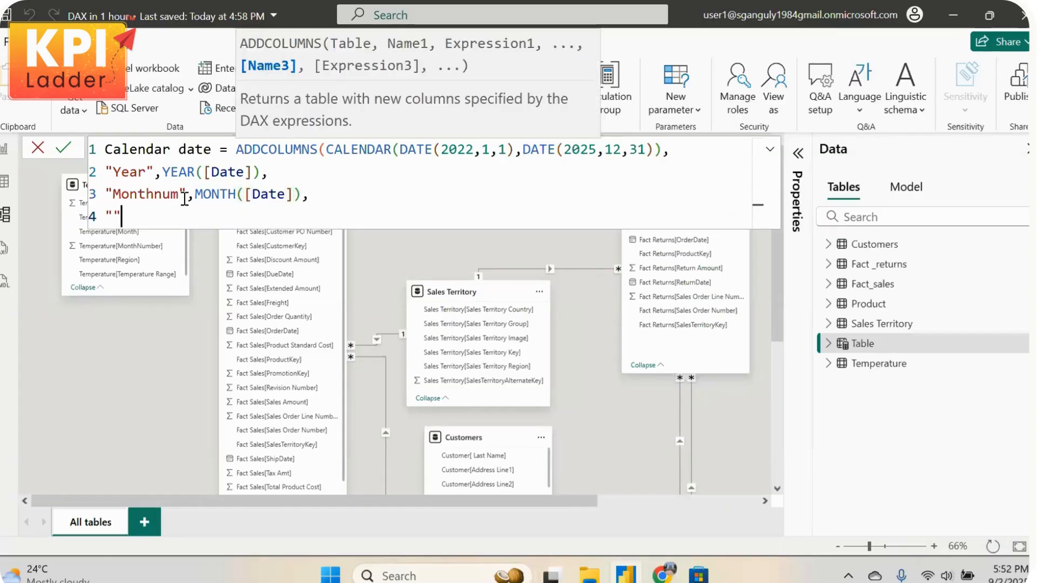
pyautogui.press('Left')
pyautogui.write('Monthname')
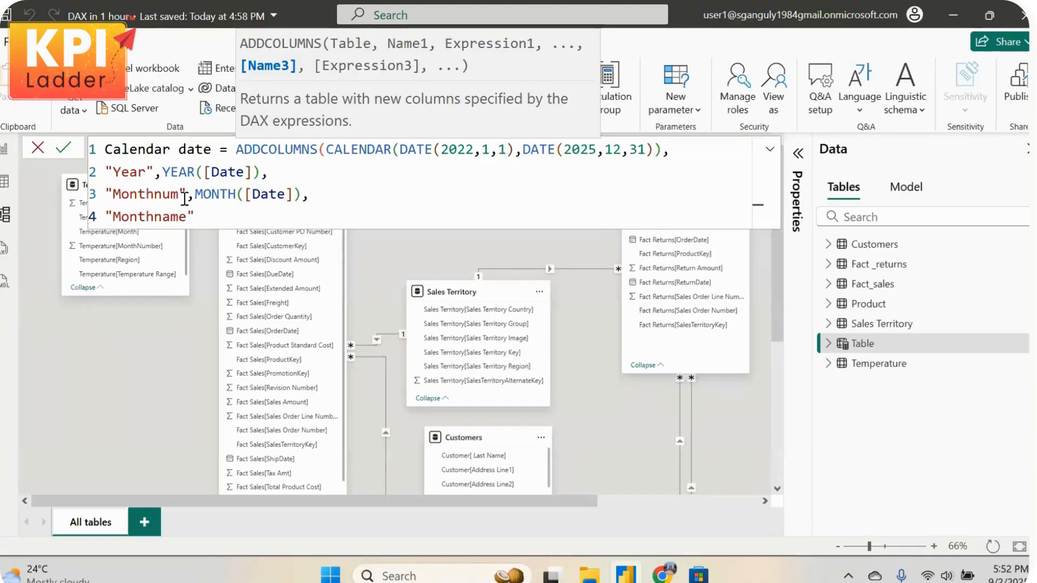
pyautogui.press('Right')
pyautogui.write(',')
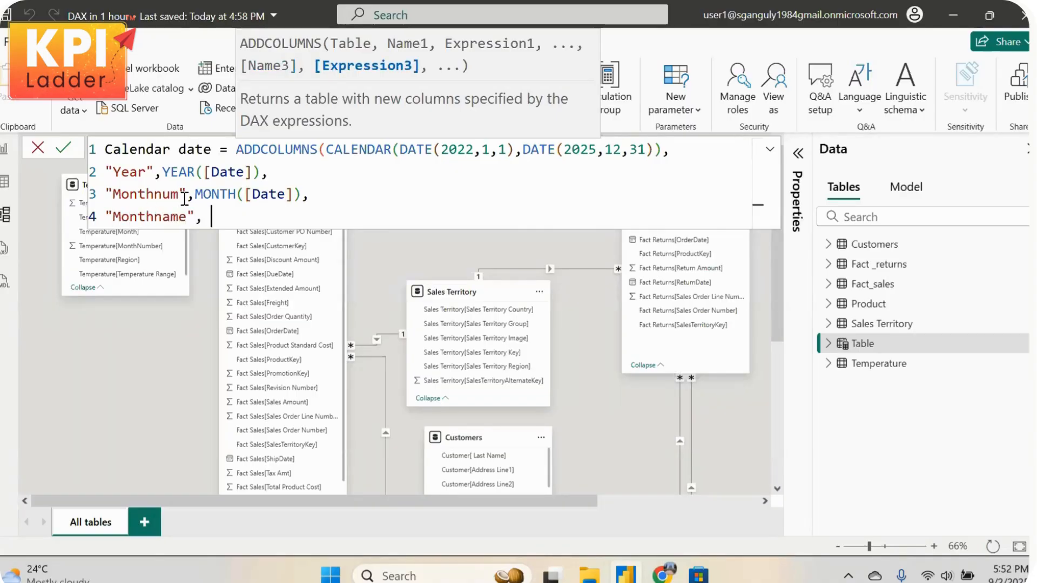
pyautogui.press('BackSpace')
# Give the "Monthname" column the expression FORMAT([Date],"mmm"), followed by a comma and a new empty line
pyautogui.write('form')
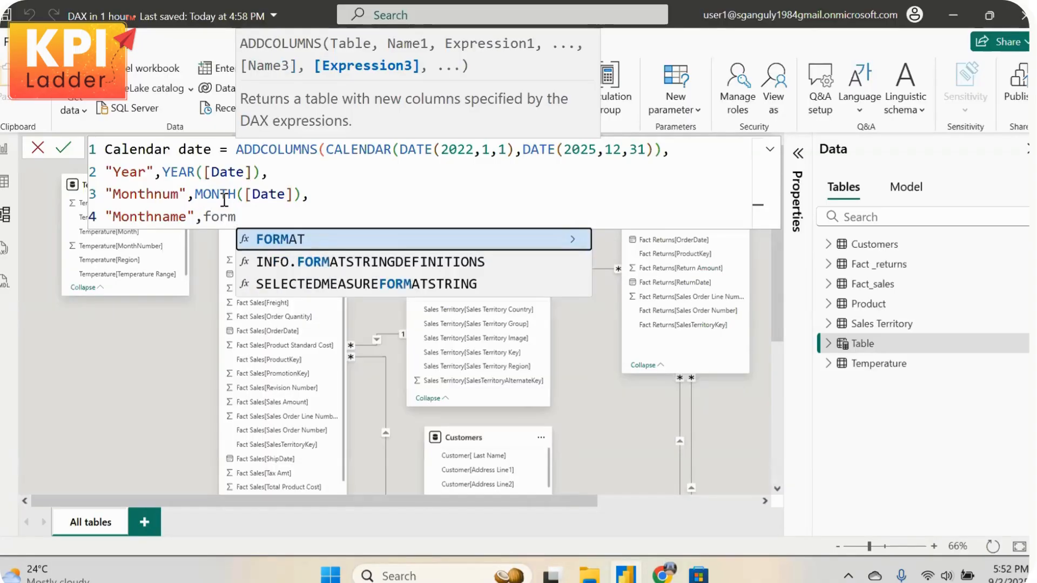
pyautogui.press('Tab')
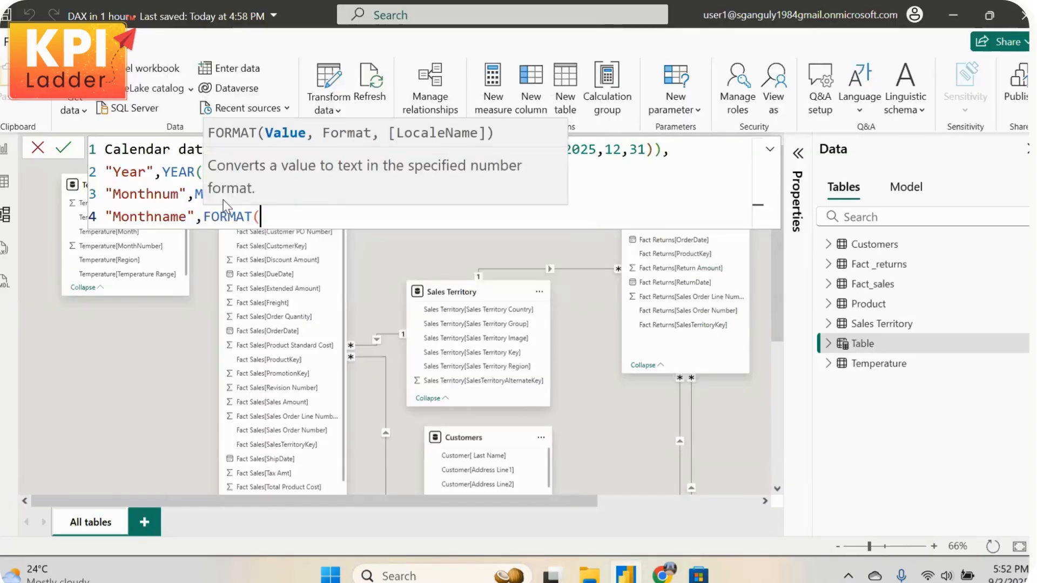
pyautogui.write('[')
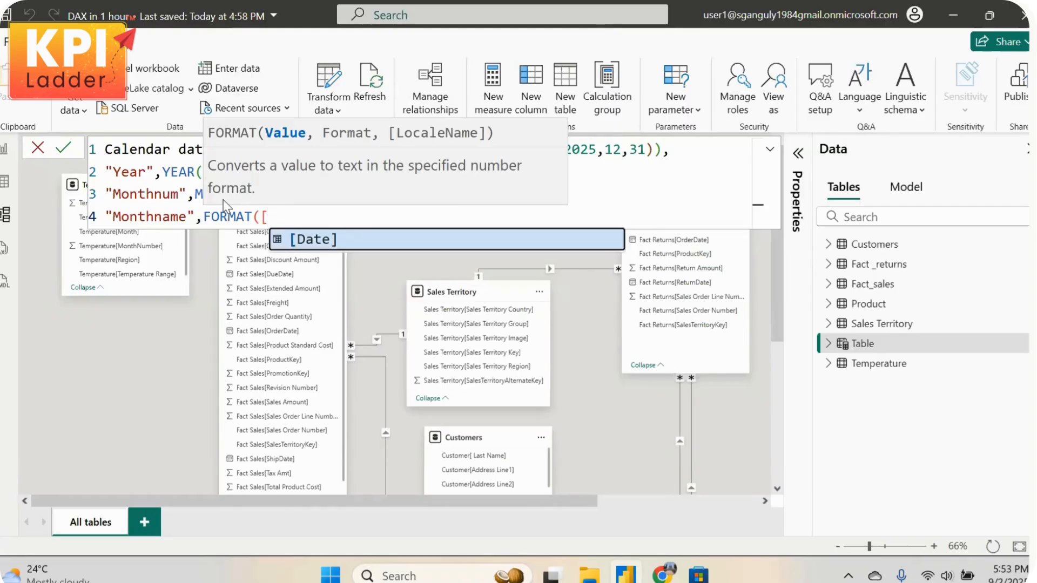
pyautogui.write('date')
pyautogui.press('Tab')
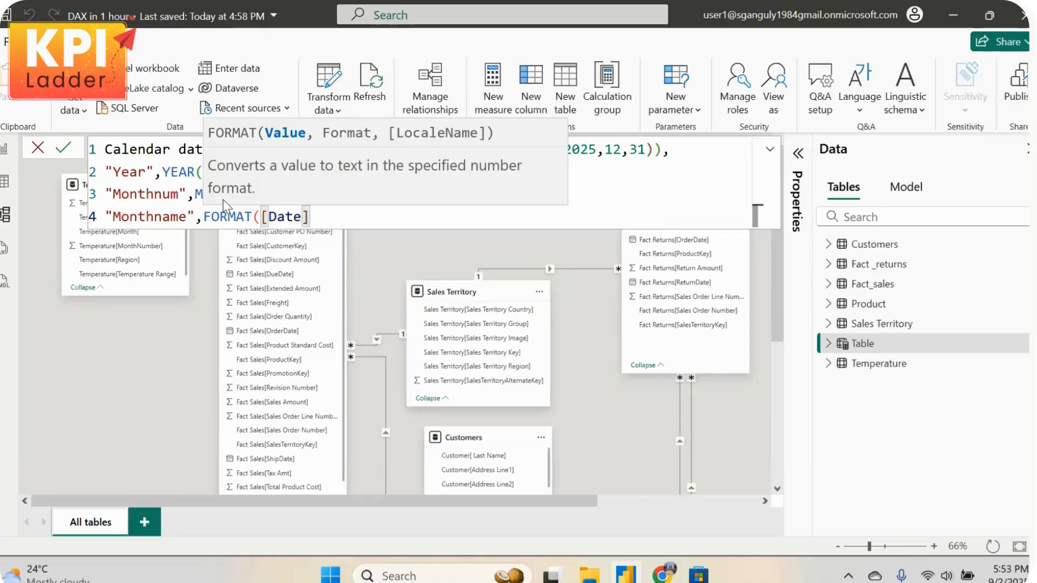
pyautogui.write(',""')
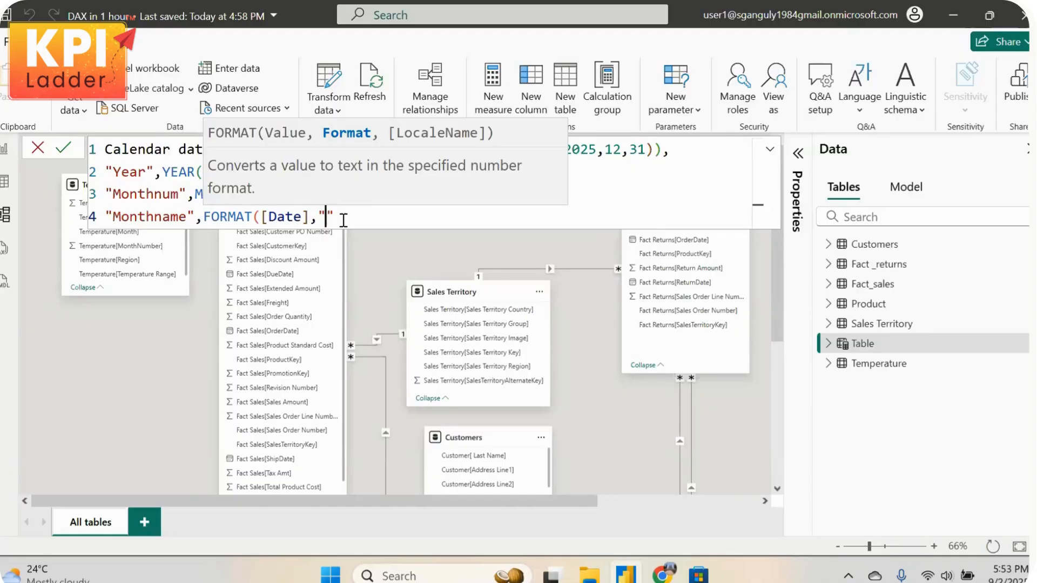
pyautogui.write('mmm')
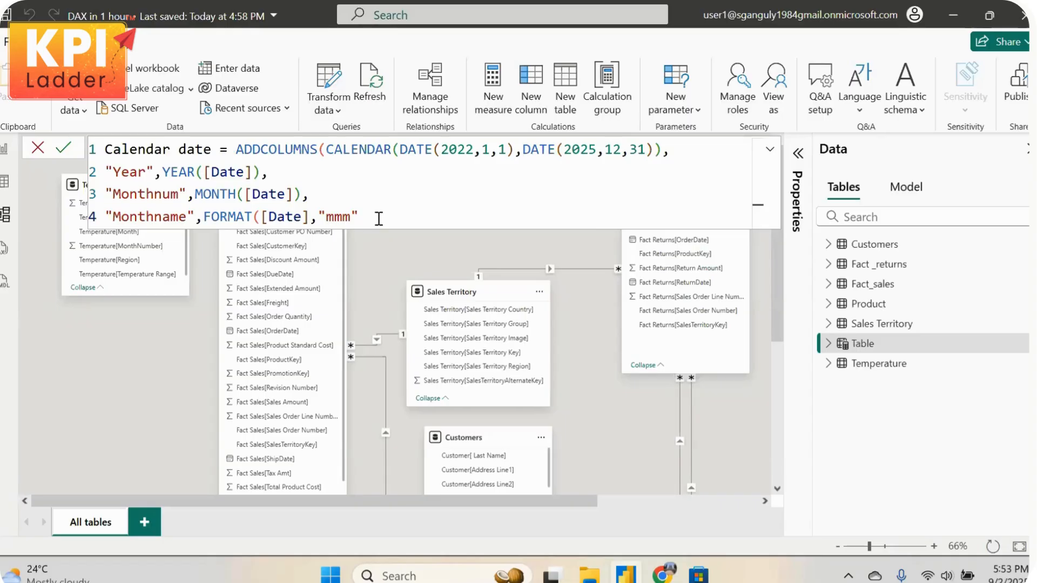
pyautogui.press('Left')
pyautogui.write('m')
pyautogui.press('BackSpace')
pyautogui.press('Right')
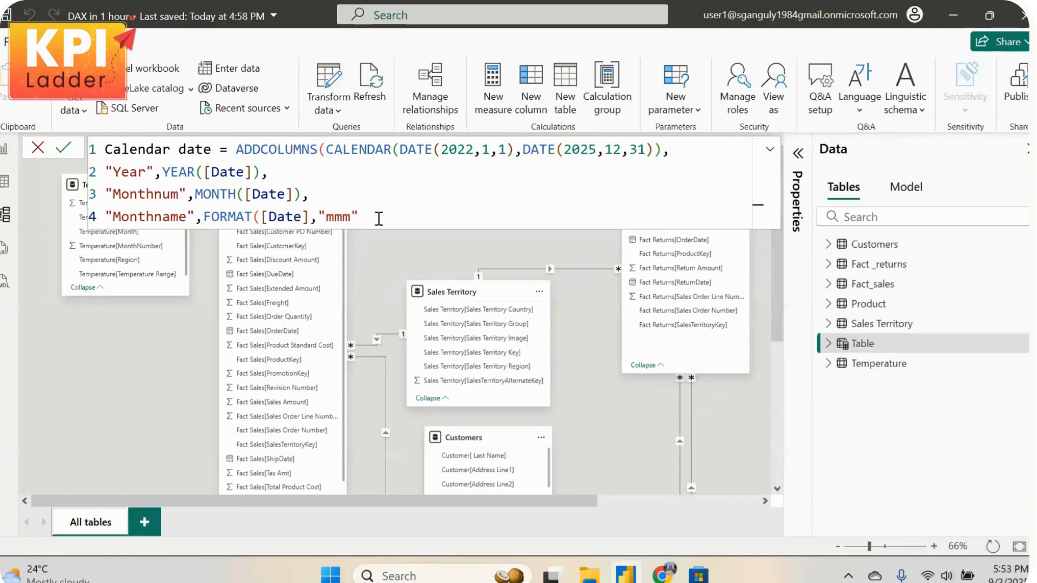
pyautogui.write('),')
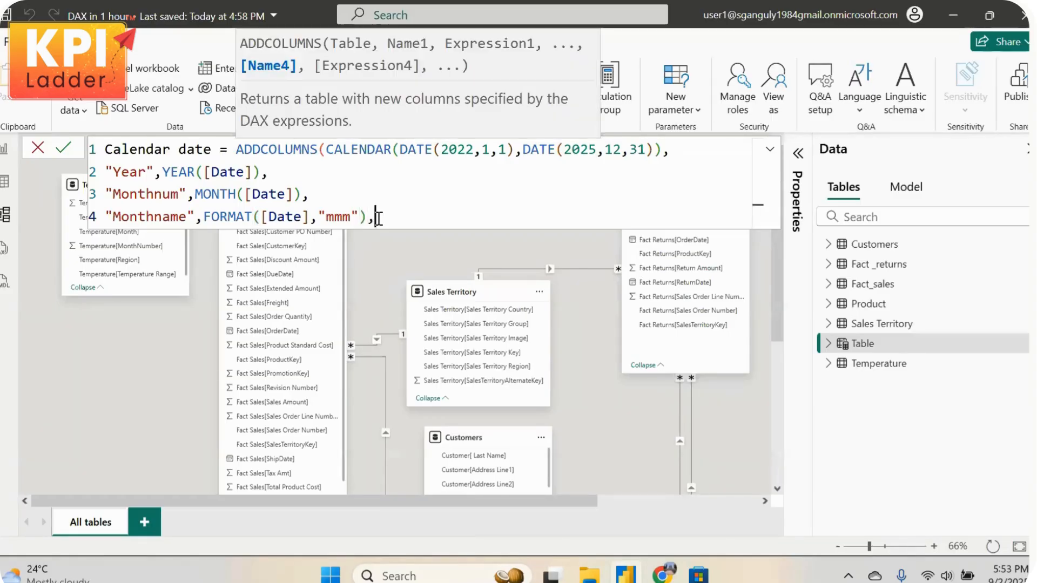
pyautogui.hotkey('shift', 'Return')
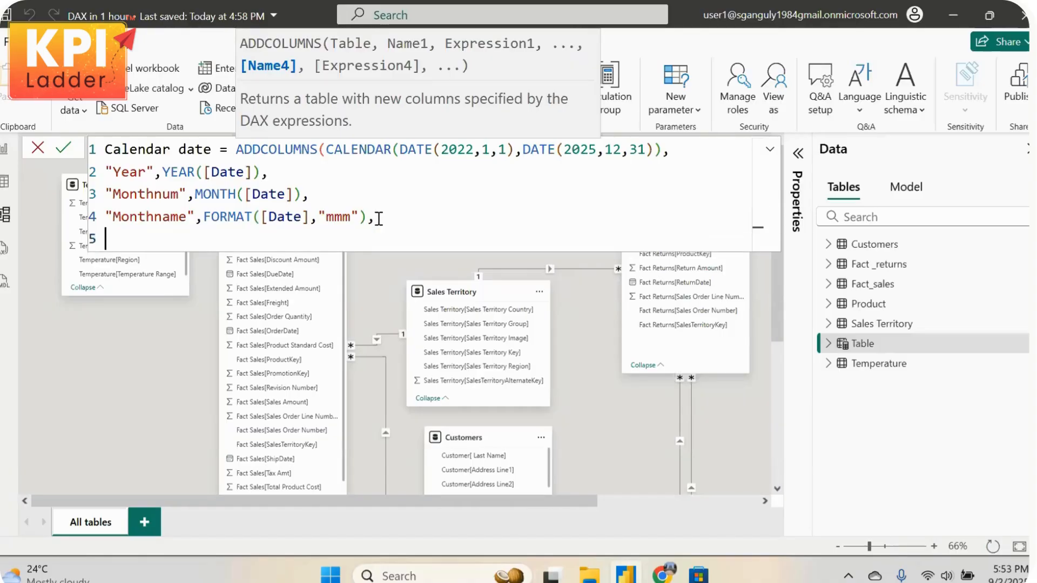
pyautogui.write('weeksay')
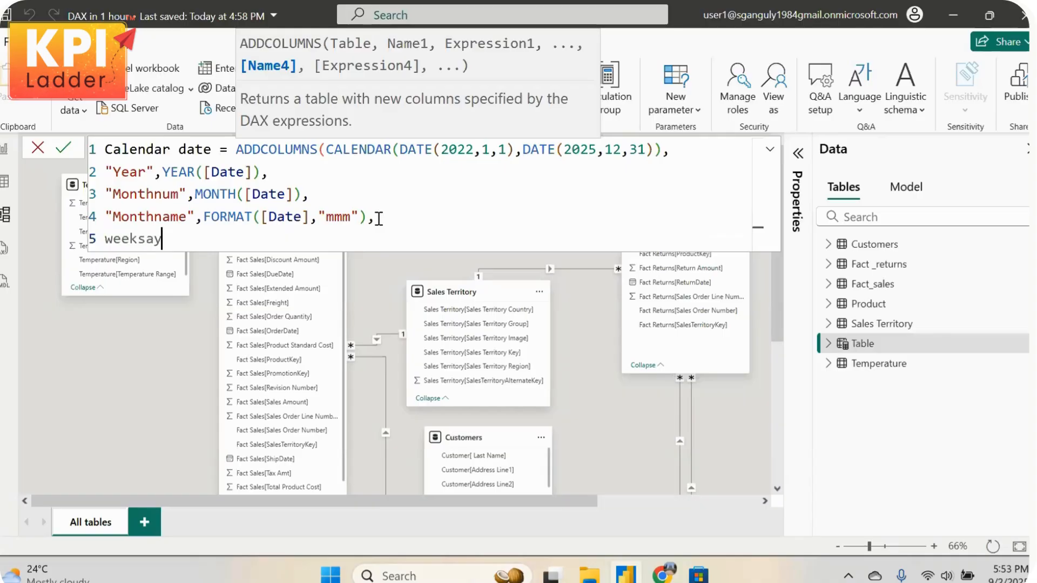
pyautogui.press('BackSpace')
pyautogui.press('BackSpace')
pyautogui.press('BackSpace')
pyautogui.write('day')
pyautogui.press('BackSpace')
pyautogui.press('BackSpace')
pyautogui.press('BackSpace')
pyautogui.press('BackSpace')
pyautogui.press('BackSpace')
pyautogui.press('BackSpace')
pyautogui.press('BackSpace')
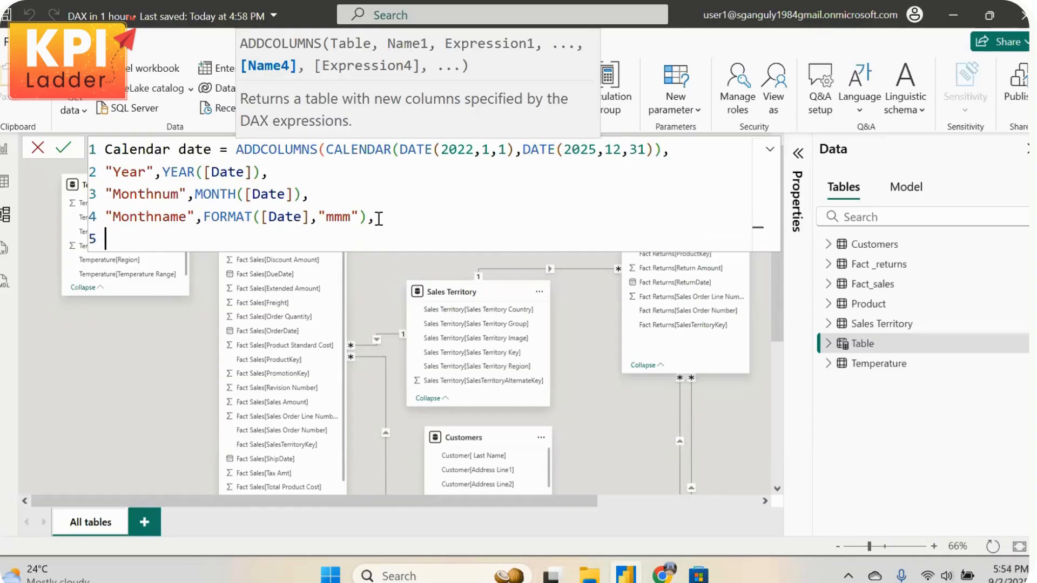
# Add a "weekday" column on the fifth formula line with the expression WEEKDAY([Date])
pyautogui.write('""')
pyautogui.write('weekday')
pyautogui.write(',')
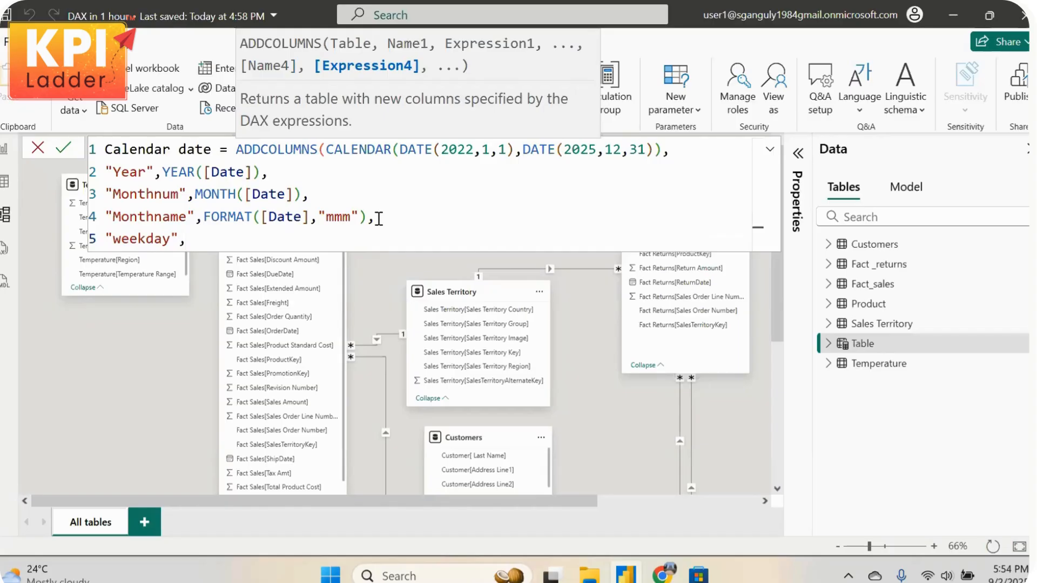
pyautogui.write(' we')
pyautogui.press('Tab')
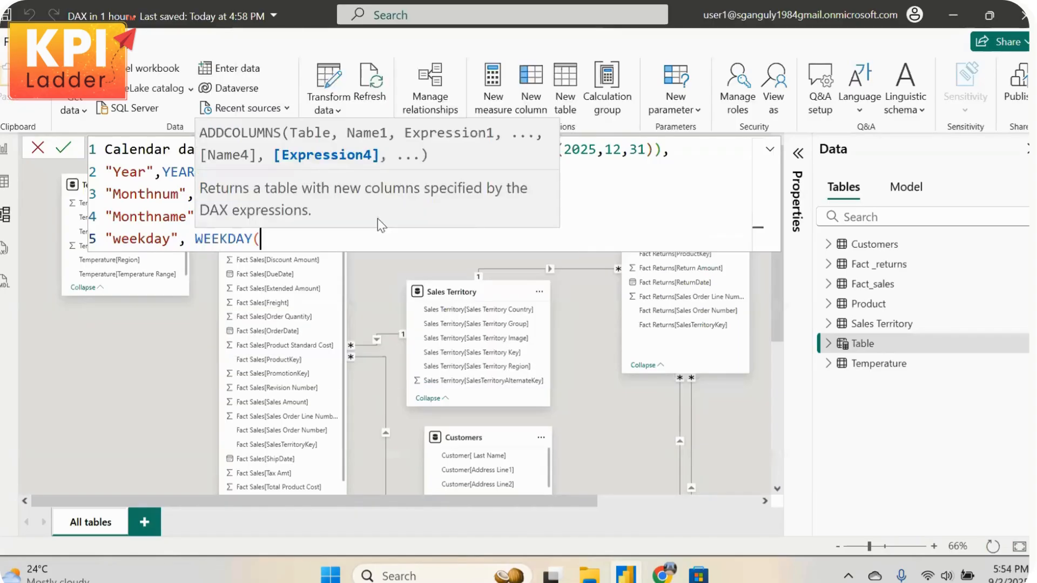
pyautogui.write('[')
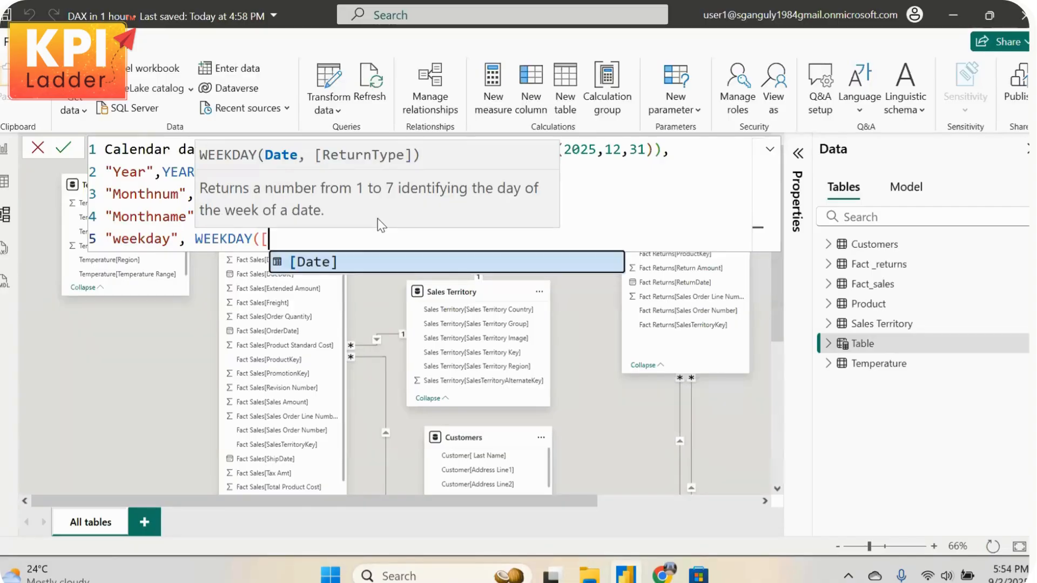
pyautogui.press('Tab')
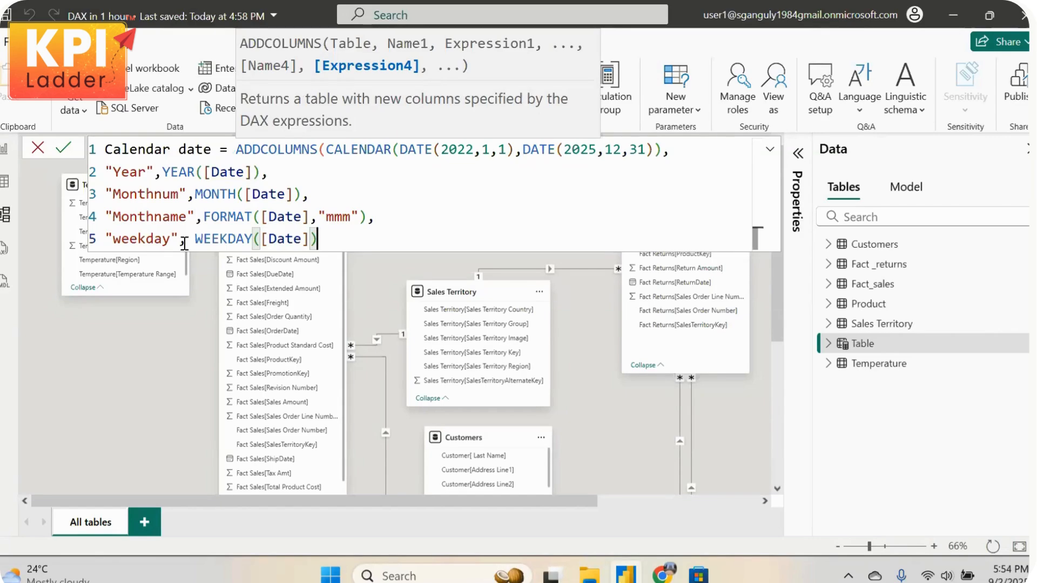
# Set the return type of the WEEKDAY function on the fifth line to 2
pyautogui.click(310, 238)
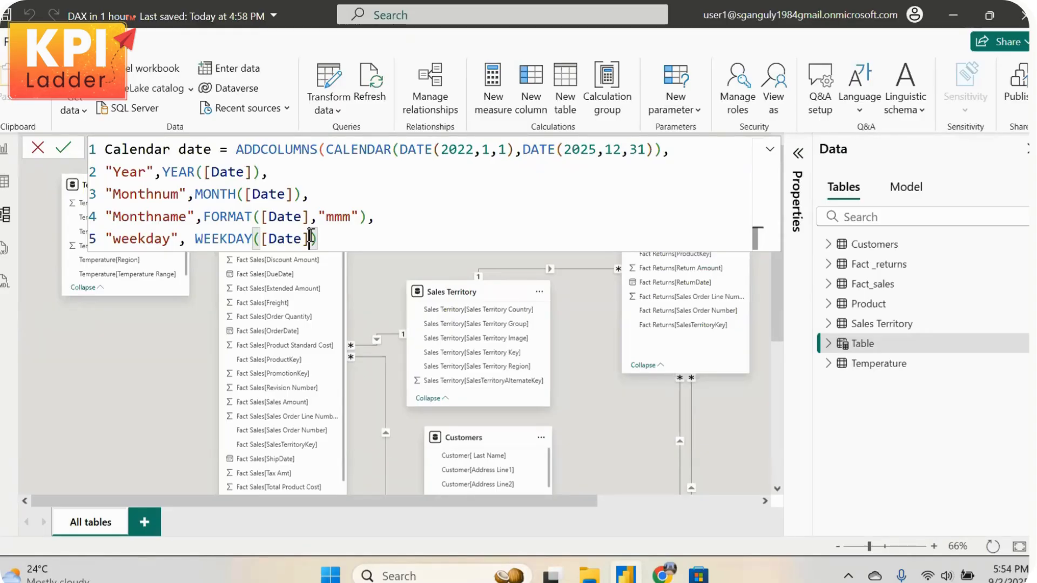
pyautogui.write(',')
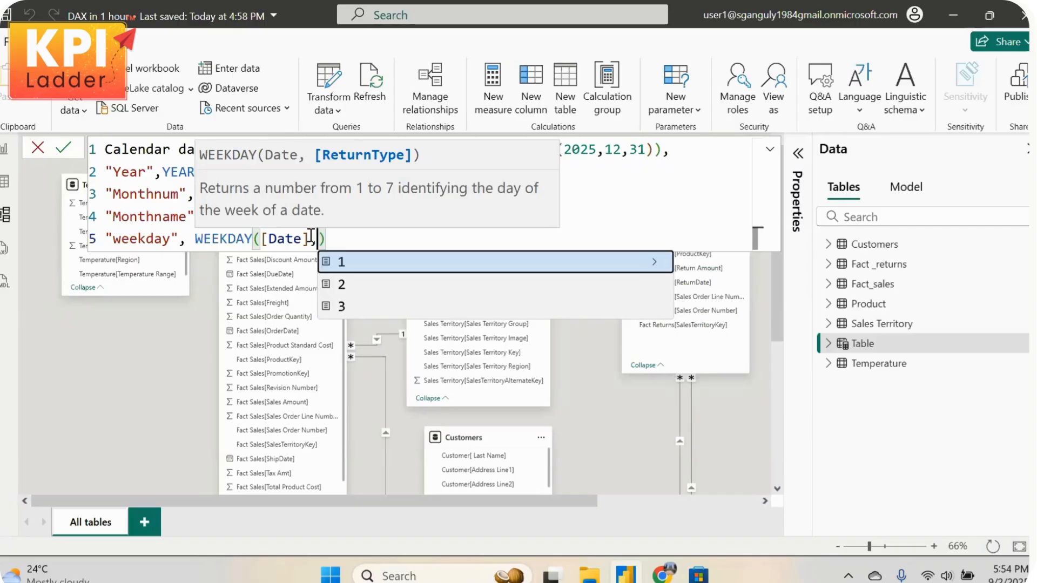
pyautogui.press('Down')
pyautogui.press('Up')
pyautogui.press('Down')
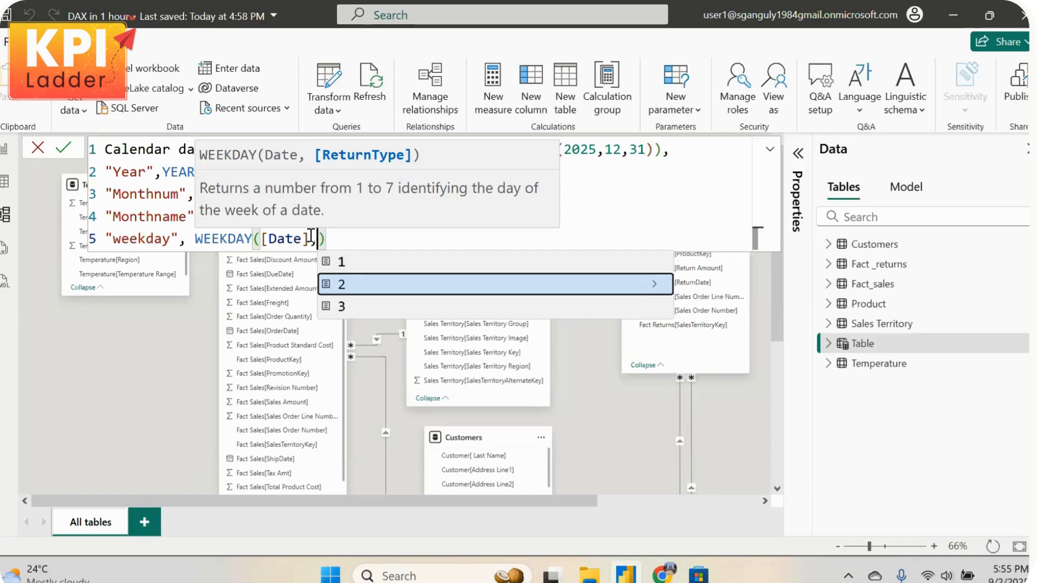
pyautogui.press('Tab')
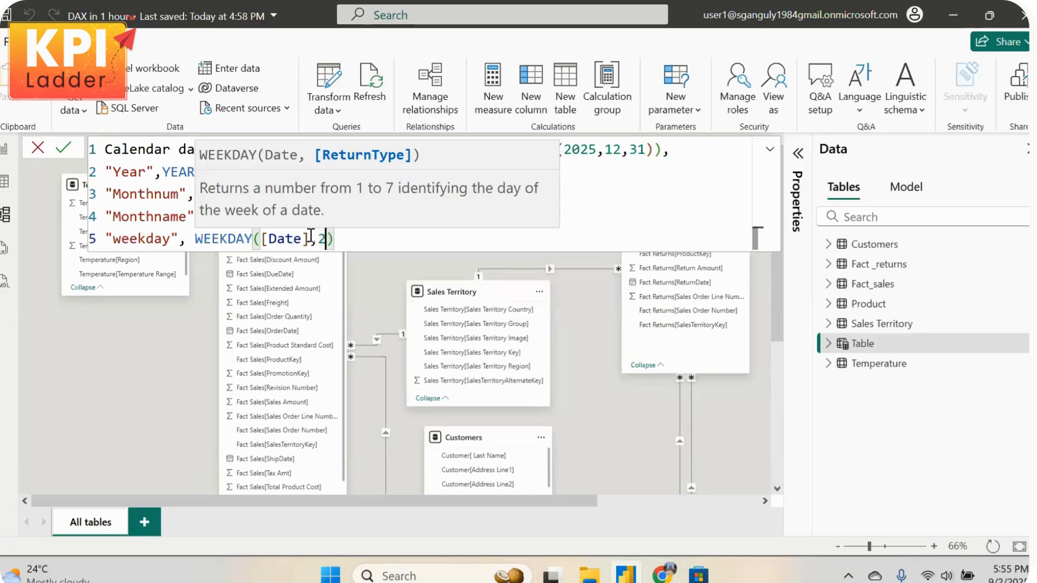
pyautogui.write(')')
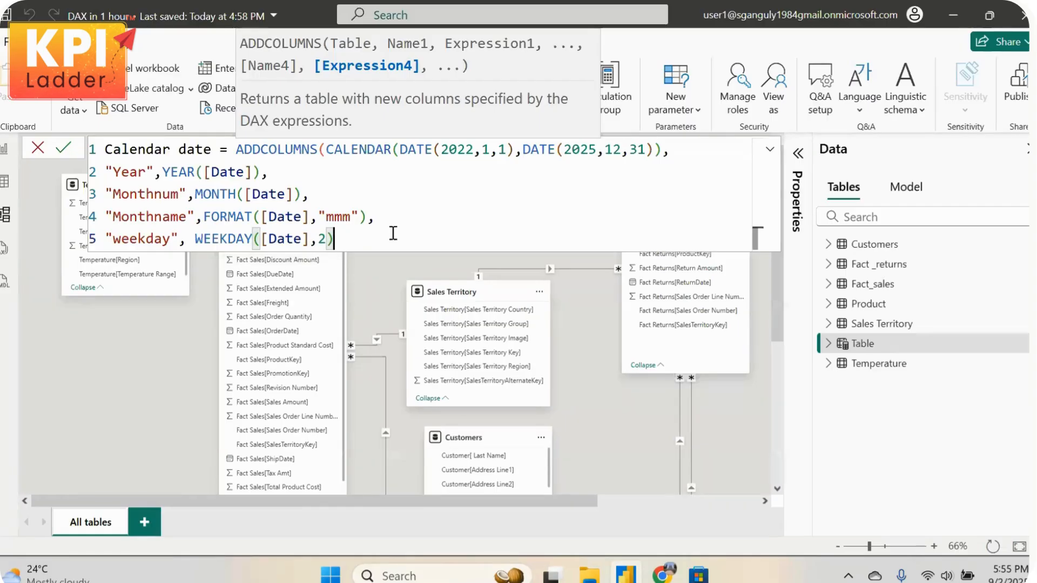
# Start a sixth formula line with the column name "Weekday" followed by a comma
pyautogui.write(',')
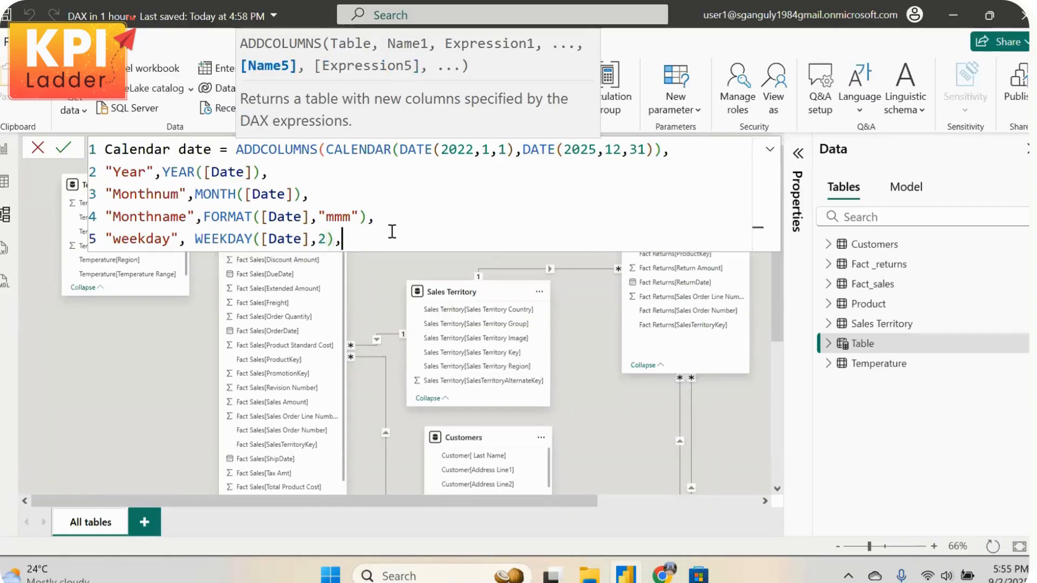
pyautogui.hotkey('shift', 'Return')
pyautogui.write('"')
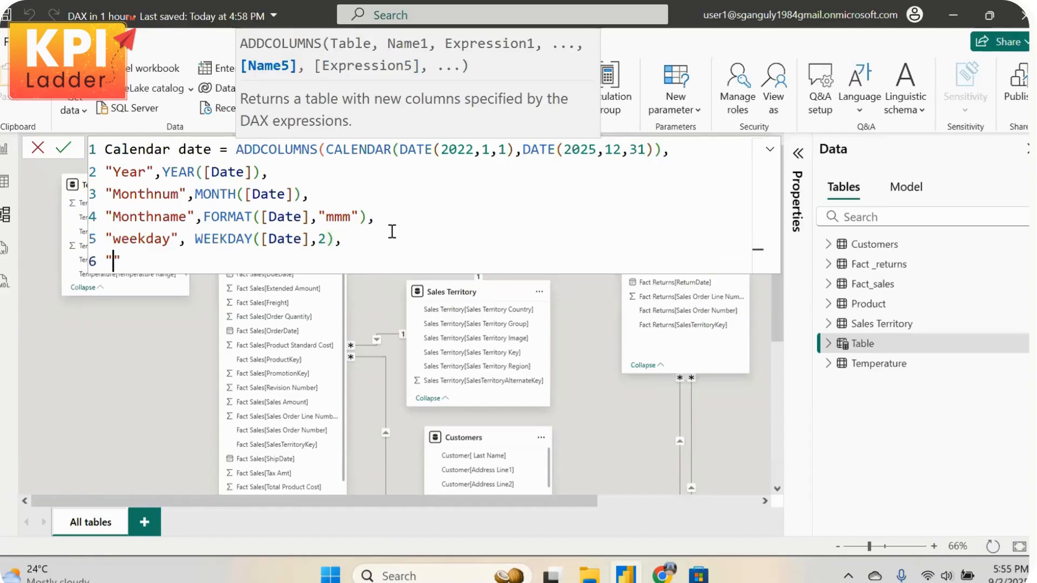
pyautogui.write('Weekday')
pyautogui.press('BackSpace')
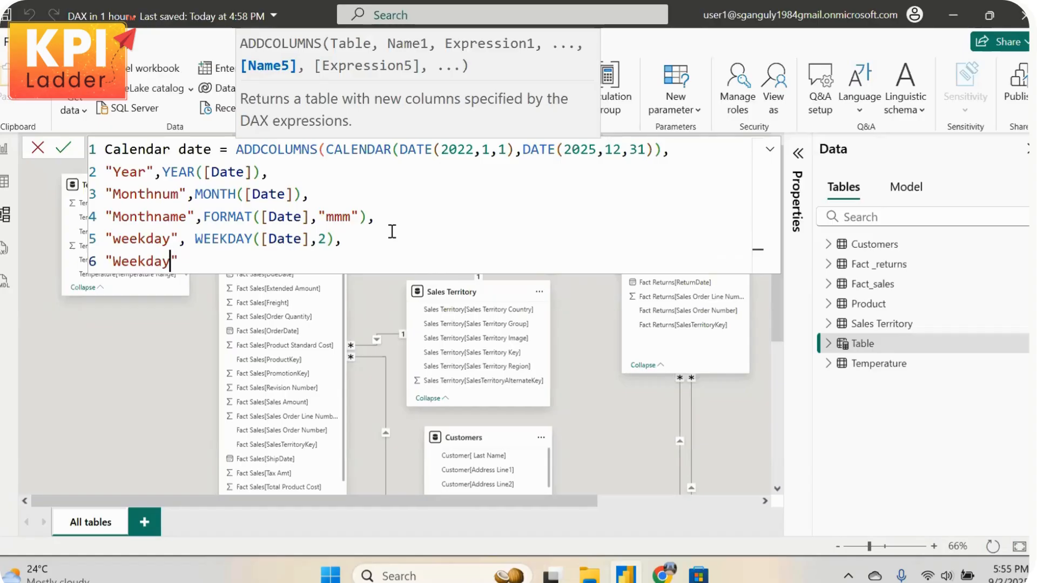
pyautogui.press('Right')
pyautogui.write(', ')
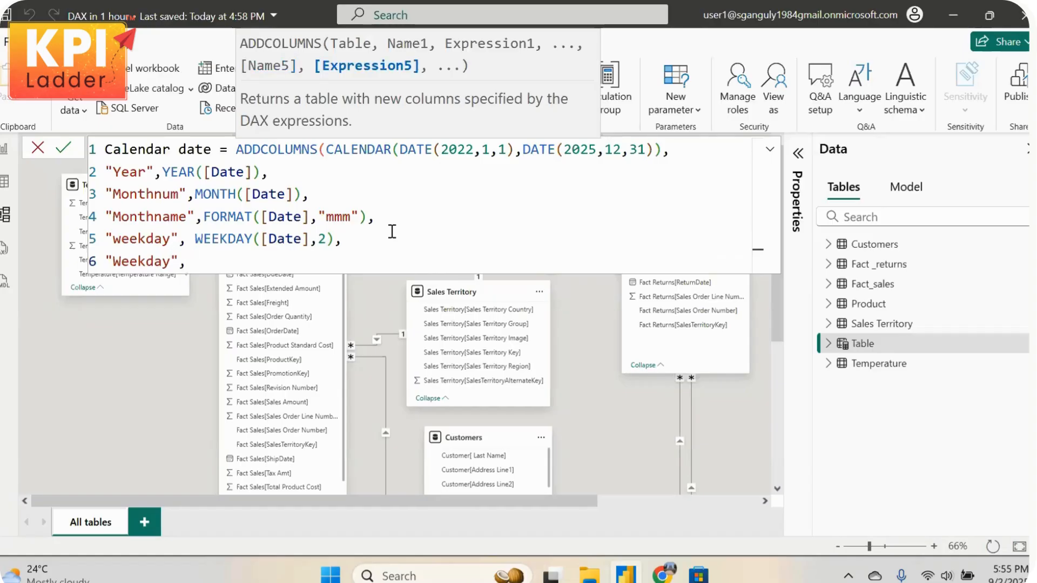
# Try the WEEKDAY function as the expression of the column on the sixth line
pyautogui.write('week')
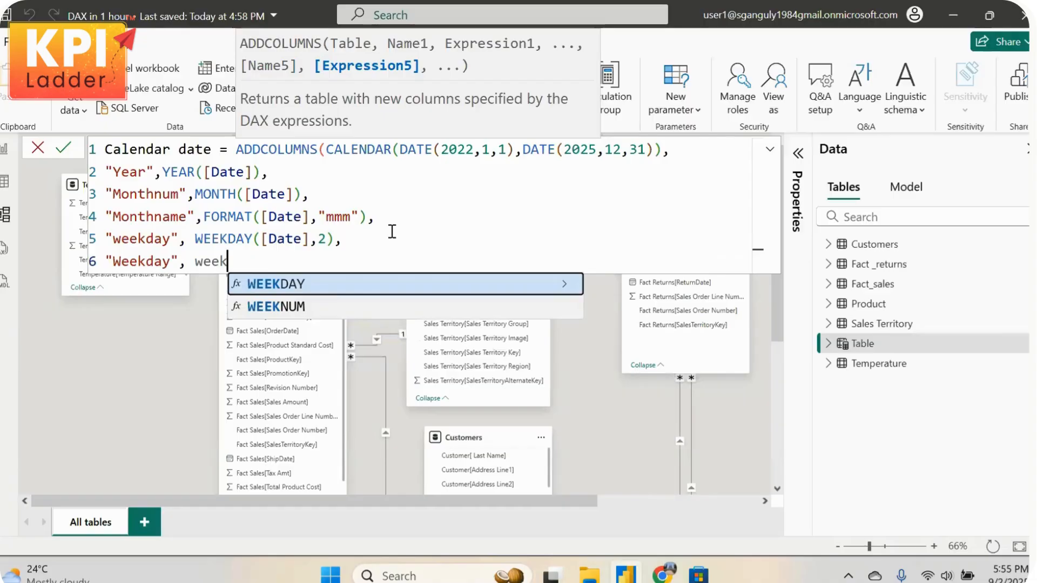
pyautogui.press('Tab')
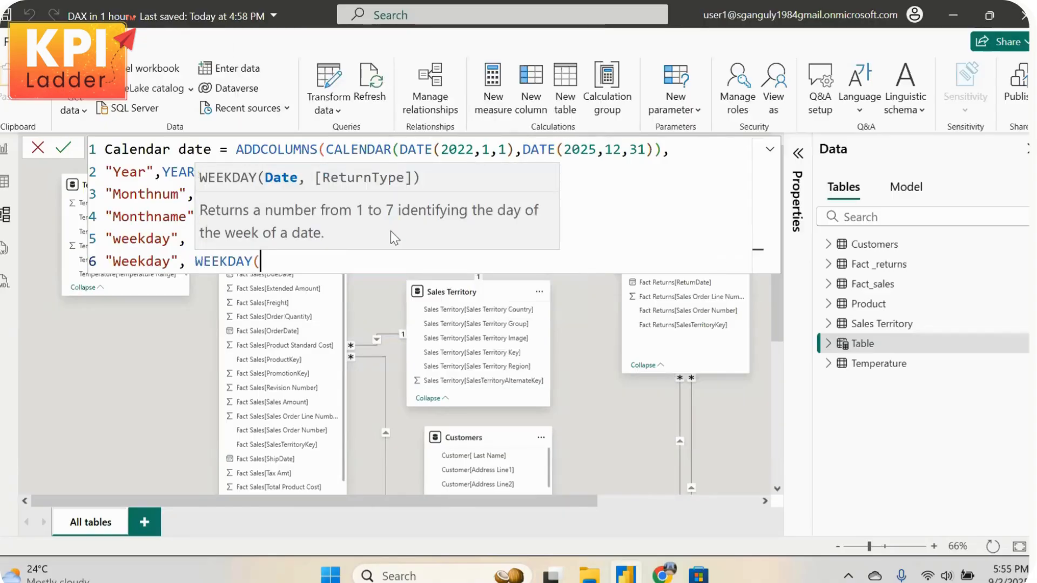
pyautogui.click(609, 236)
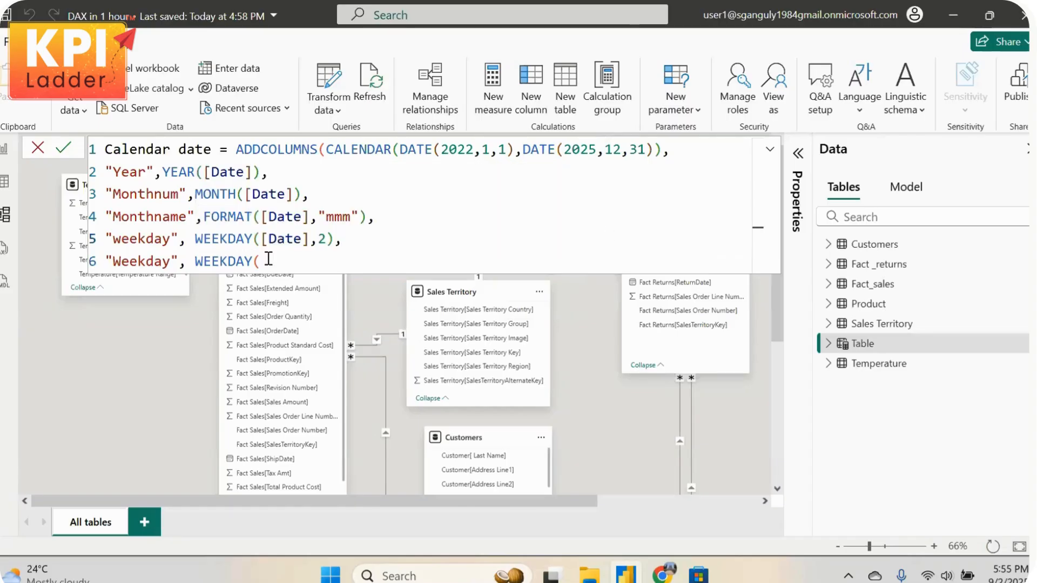
# Extend the column name on the sixth formula line to "Weekdayname"
pyautogui.click(269, 258)
pyautogui.doubleClick(169, 261)
pyautogui.write('n')
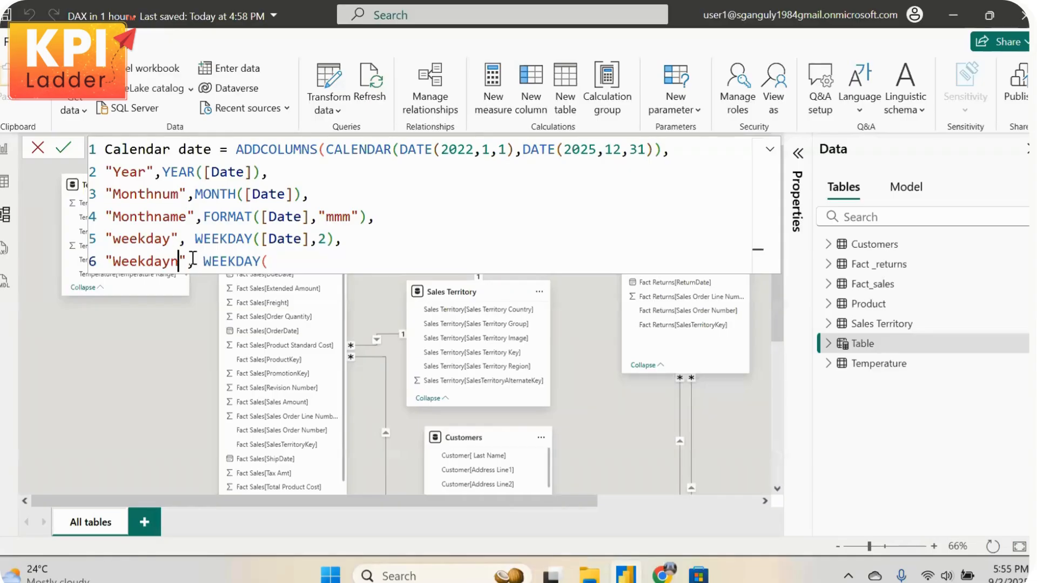
pyautogui.write('ame')
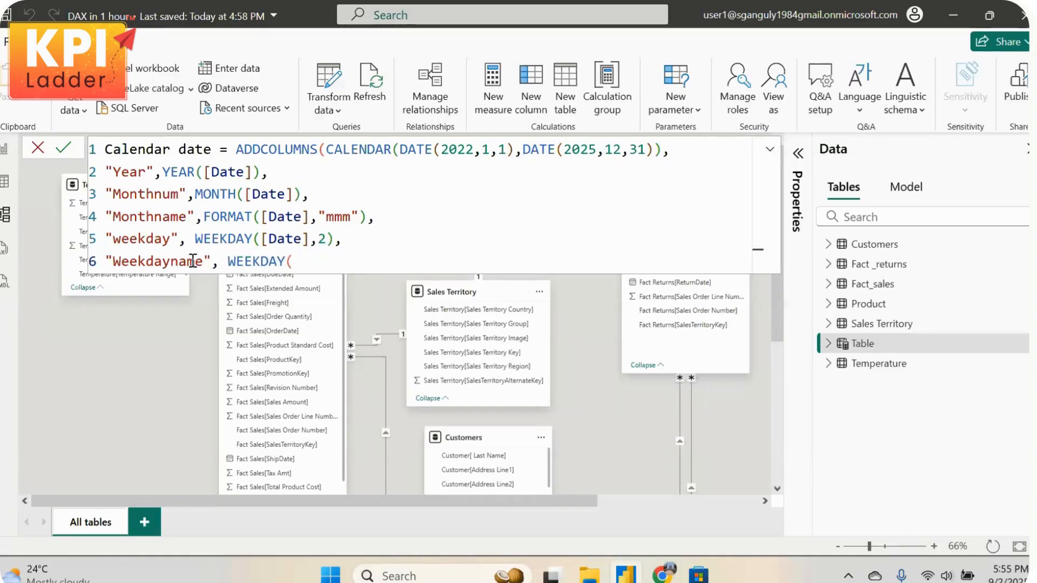
# Replace the WEEKDAY function on the sixth formula line with FORMAT([Date],2)
pyautogui.click(364, 267)
pyautogui.press('BackSpace')
pyautogui.press('BackSpace')
pyautogui.press('BackSpace')
pyautogui.press('BackSpace')
pyautogui.press('BackSpace')
pyautogui.press('BackSpace')
pyautogui.press('BackSpace')
pyautogui.press('BackSpace')
pyautogui.press('BackSpace')
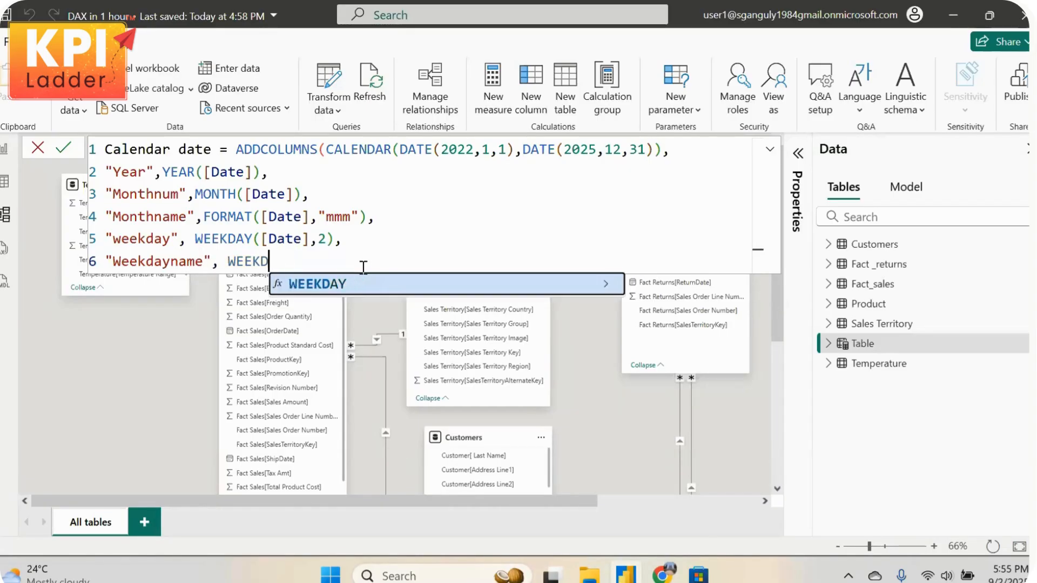
pyautogui.write('FORMAT(')
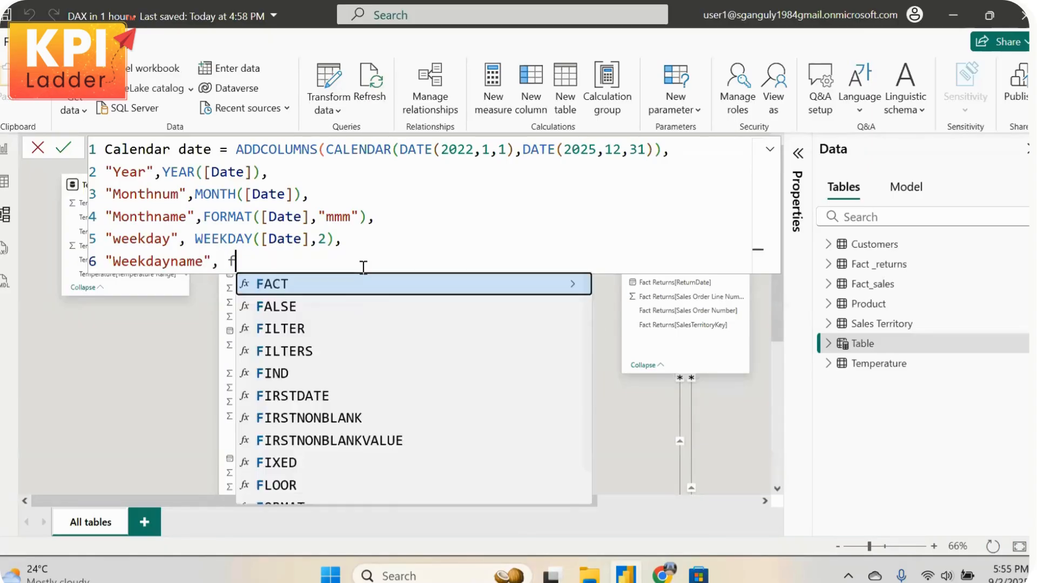
pyautogui.write('[Date],')
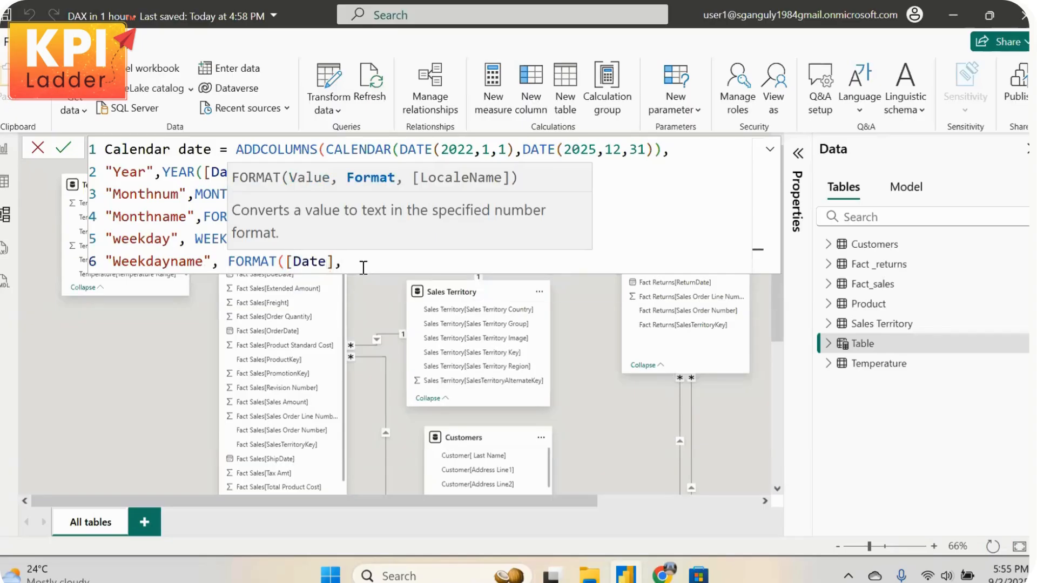
pyautogui.write('2)')
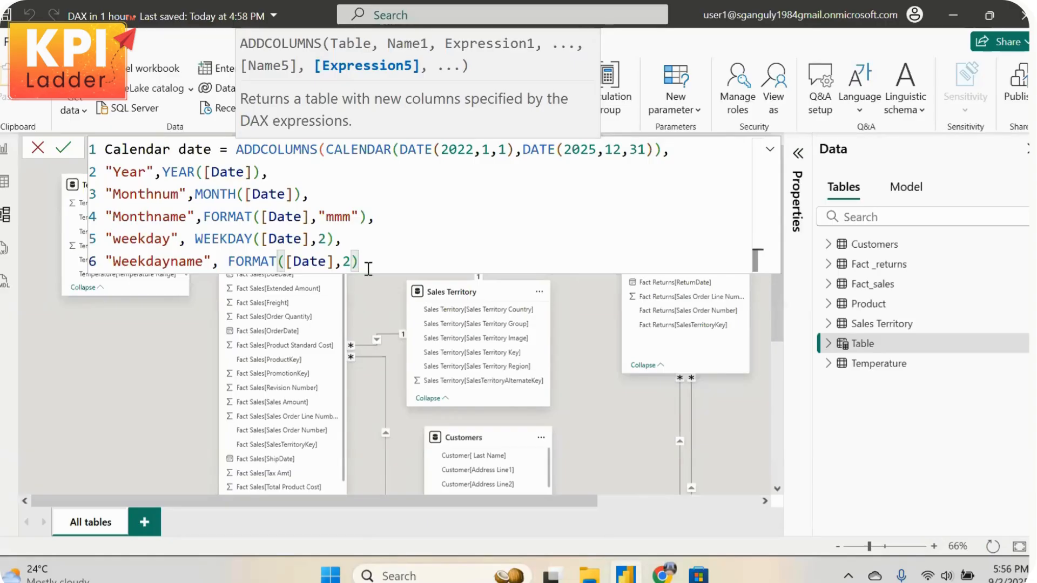
# Insert a new line below the "weekday" column line and enter the column name "Weekdayname" followed by a comma
pyautogui.press('Left')
pyautogui.press('Left')
pyautogui.press('Left')
pyautogui.click(358, 238)
pyautogui.press('Return')
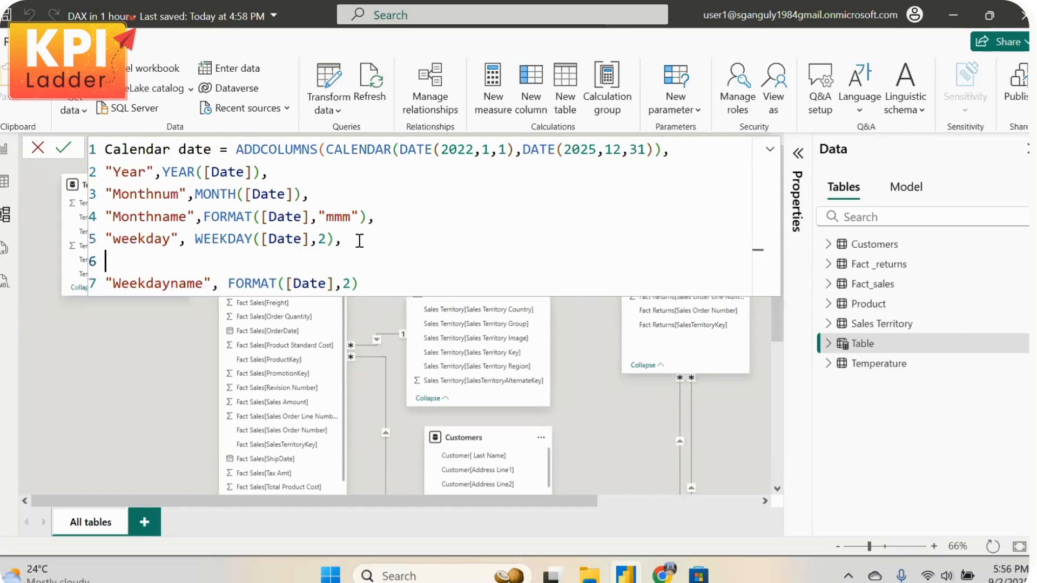
pyautogui.write('""')
pyautogui.press('Left')
pyautogui.write('Weekda')
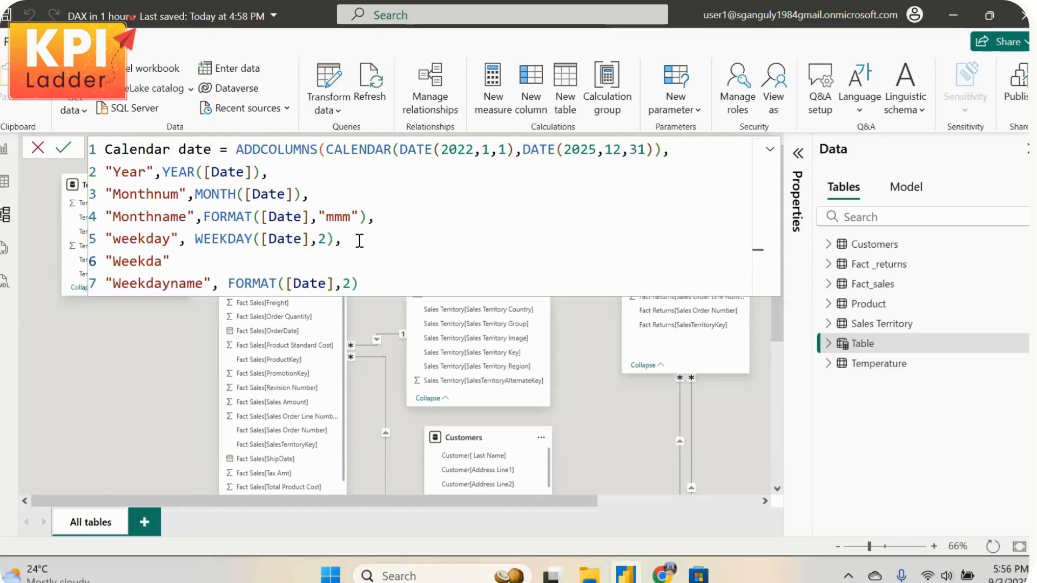
pyautogui.write('yname')
pyautogui.press('Right')
pyautogui.write(',')
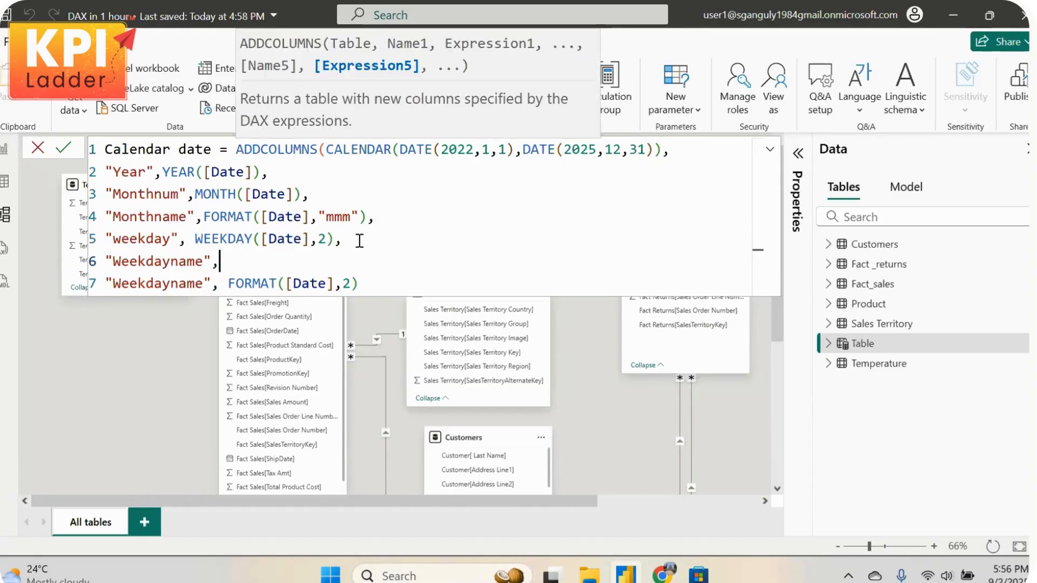
# Try the WEEKDAY function with [Date] as the expression of the new Weekdayname column
pyautogui.write('we')
pyautogui.press('Tab')
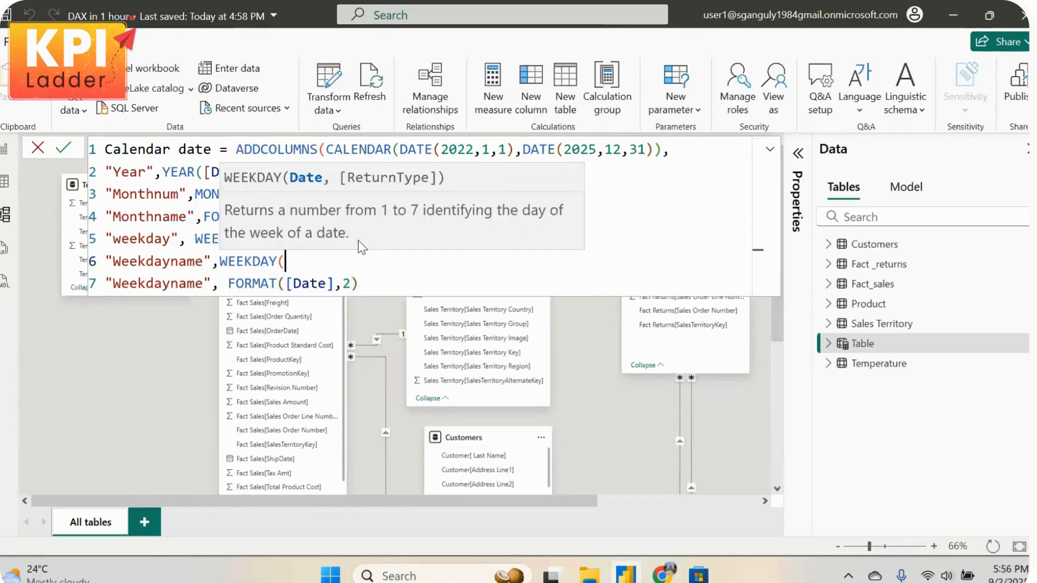
pyautogui.write('[dat')
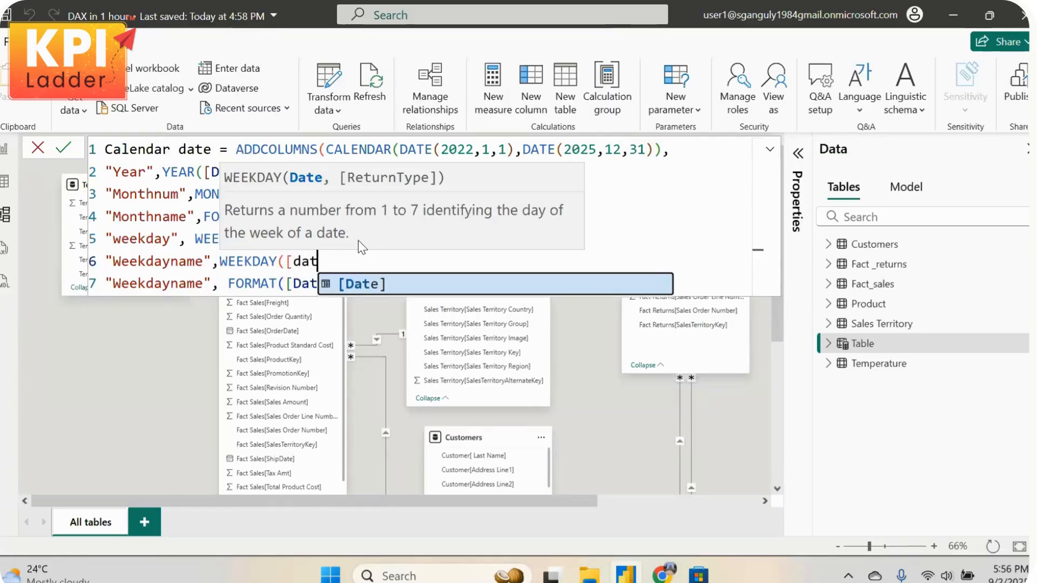
pyautogui.press('Tab')
pyautogui.write(',')
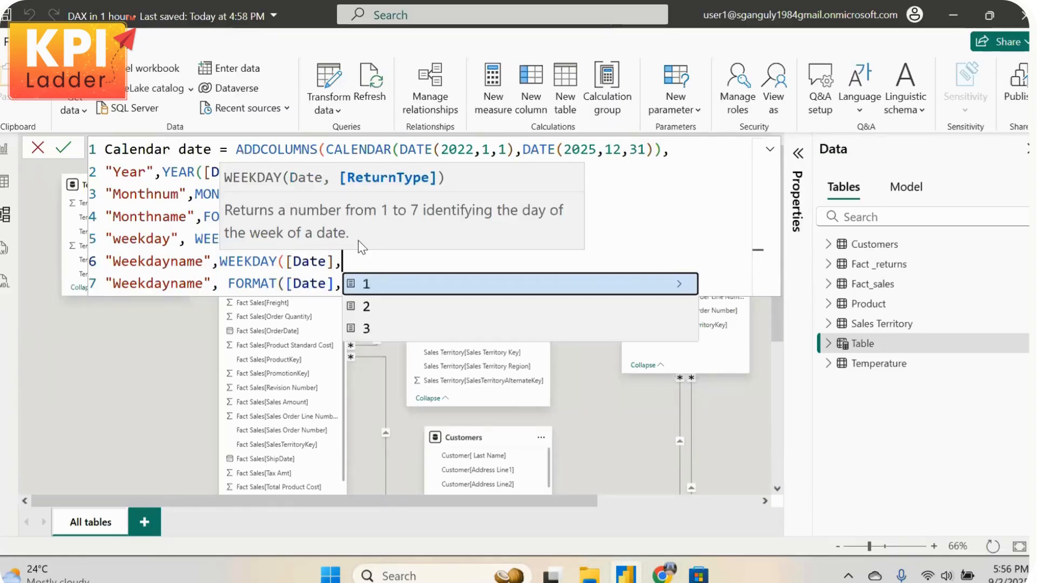
pyautogui.press('BackSpace')
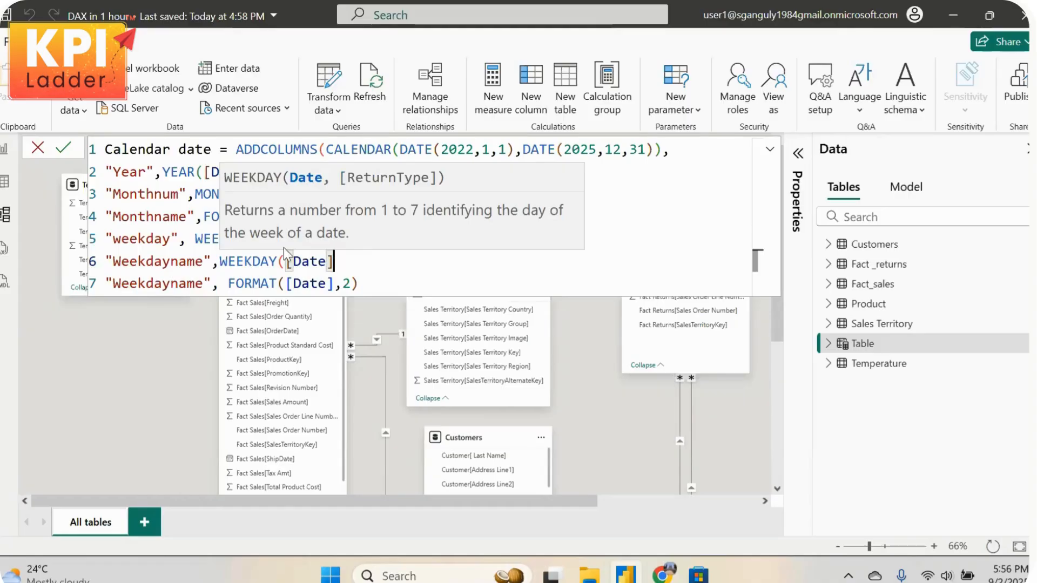
# Replace WEEKDAY with the FORMAT function in the sixth line's expression, keeping the [Date] argument
pyautogui.click(275, 261)
pyautogui.press('BackSpace')
pyautogui.press('BackSpace')
pyautogui.press('BackSpace')
pyautogui.press('BackSpace')
pyautogui.press('BackSpace')
pyautogui.press('BackSpace')
pyautogui.press('Delete')
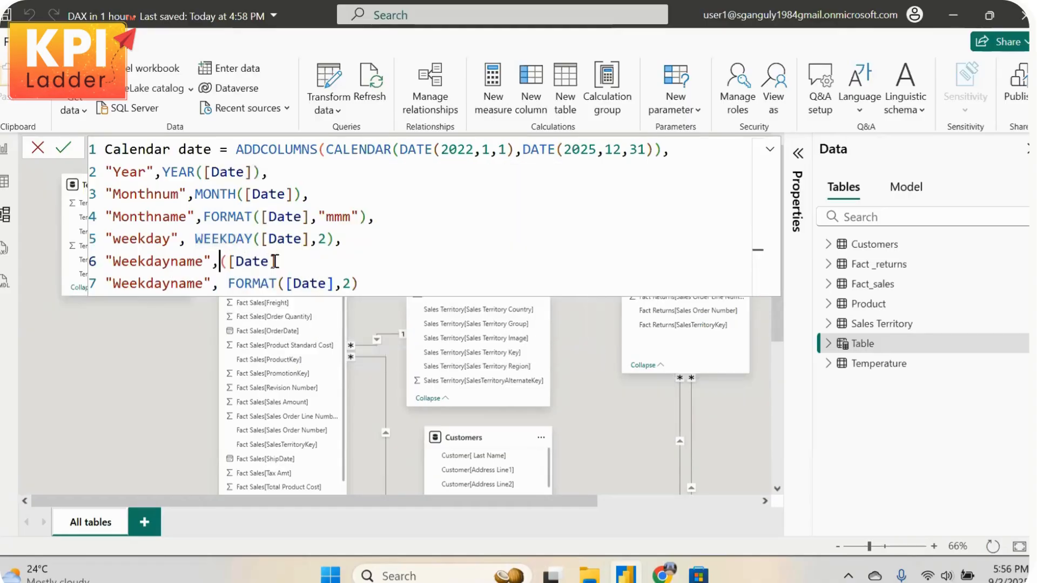
pyautogui.write('for')
pyautogui.press('Tab')
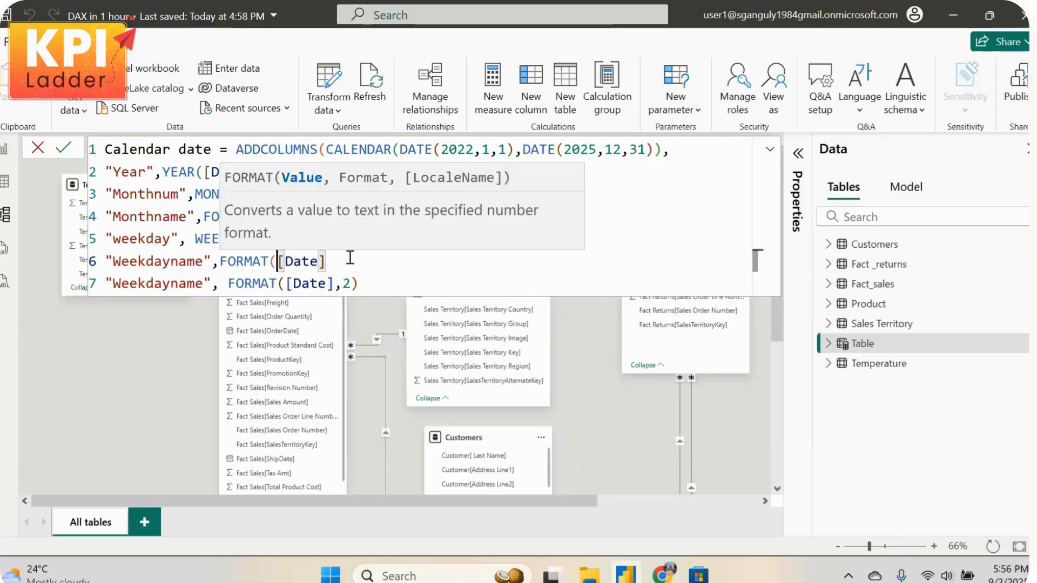
# Complete the sixth line's FORMAT function with the format string "ddd", a closing parenthesis and a comma
pyautogui.click(343, 253)
pyautogui.write(',"')
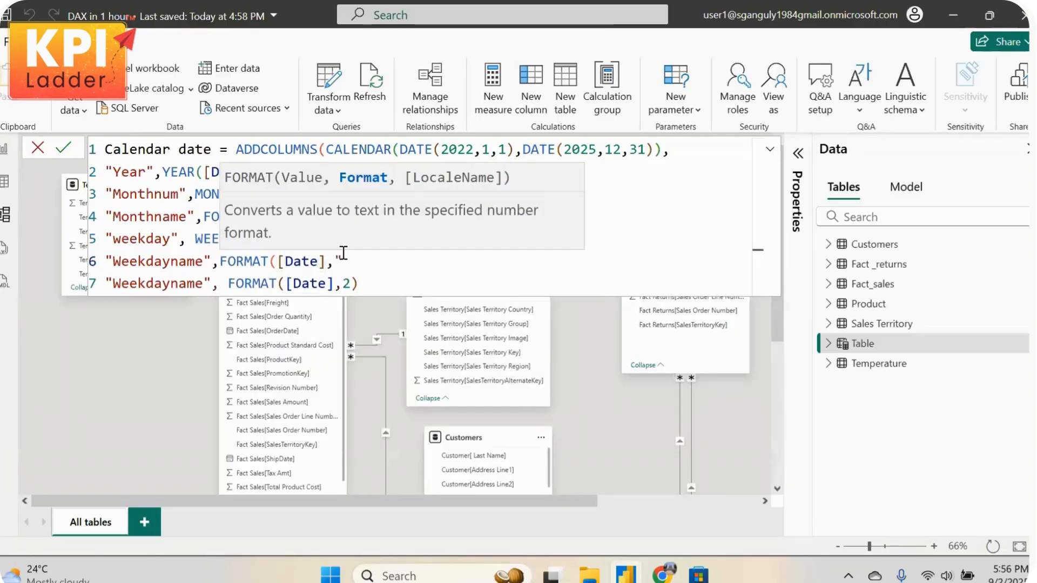
pyautogui.write('ddd"')
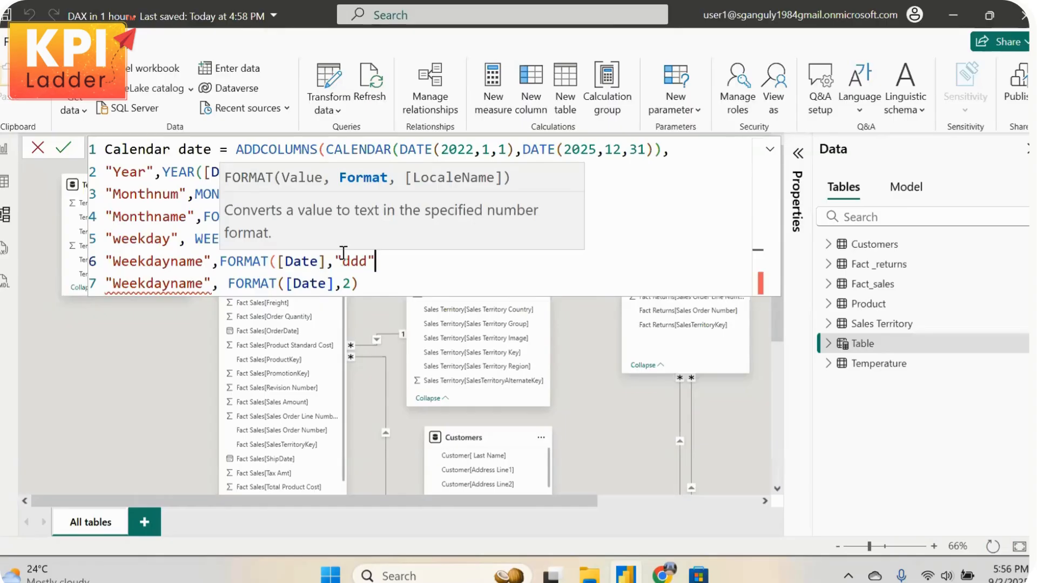
pyautogui.write('),')
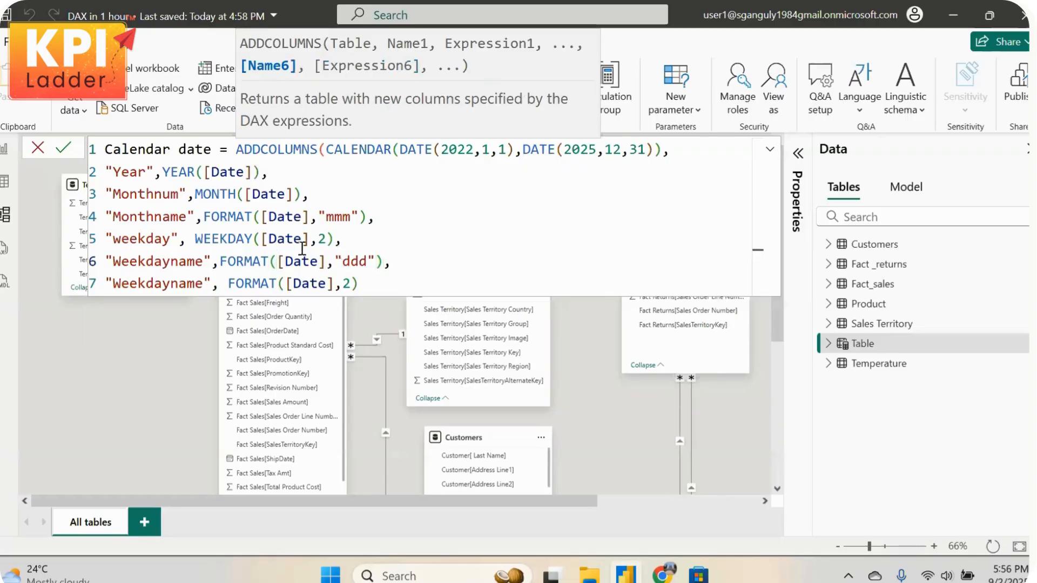
# Change the column name on the seventh formula line to "Weekdaytype"
pyautogui.click(202, 283)
pyautogui.press('BackSpace')
pyautogui.press('BackSpace')
pyautogui.press('BackSpace')
pyautogui.press('BackSpace')
pyautogui.write('tyo')
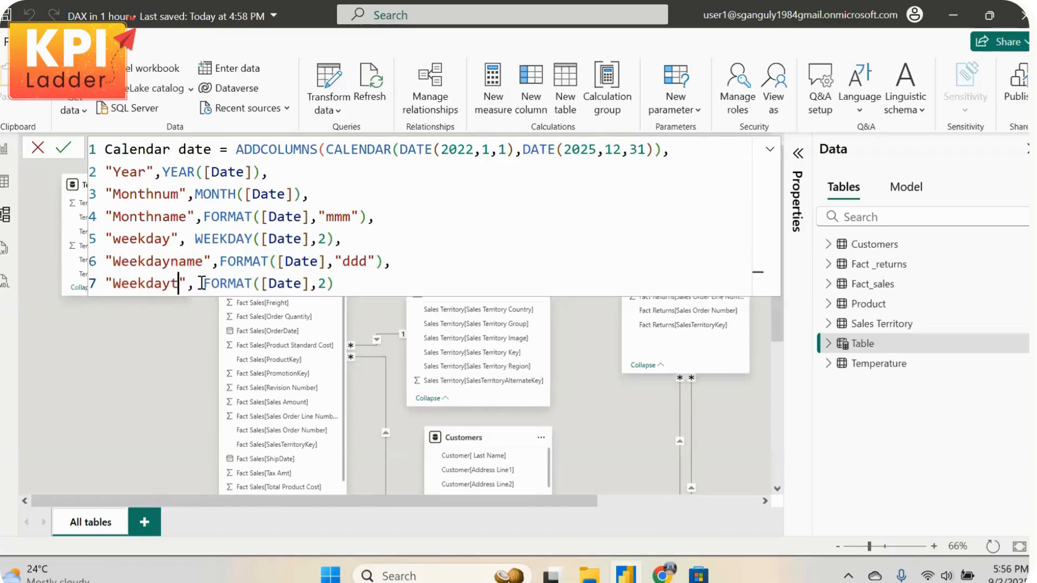
pyautogui.press('BackSpace')
pyautogui.write('pe')
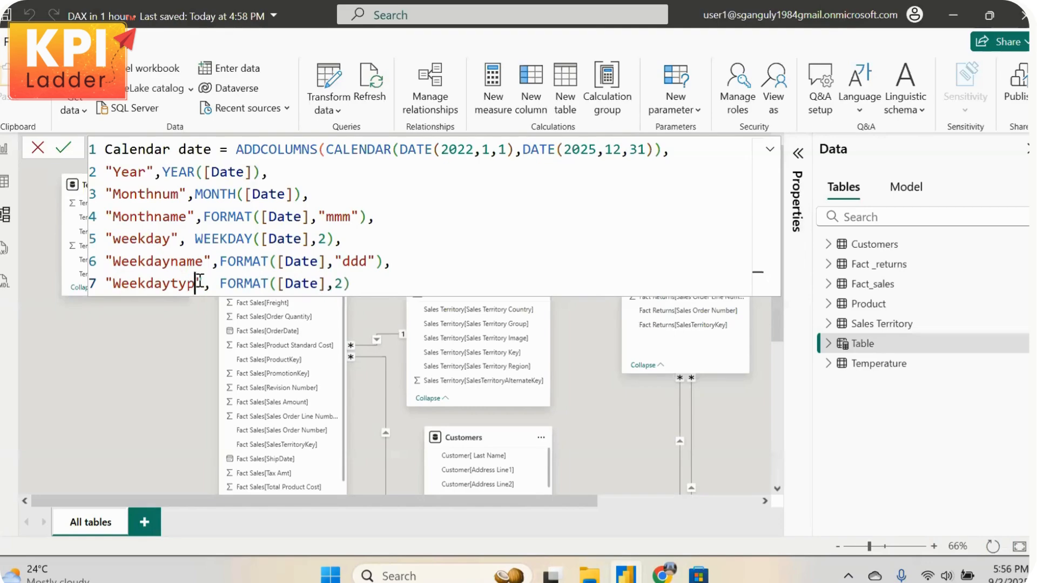
# Replace the FORMAT expression of the Weekdaytype column with WEEKDAY([Date],2)
pyautogui.click(361, 282)
pyautogui.press('BackSpace')
pyautogui.press('BackSpace')
pyautogui.press('BackSpace')
pyautogui.press('BackSpace')
pyautogui.press('BackSpace')
pyautogui.press('BackSpace')
pyautogui.press('BackSpace')
pyautogui.press('BackSpace')
pyautogui.press('BackSpace')
pyautogui.press('BackSpace')
pyautogui.press('BackSpace')
pyautogui.press('BackSpace')
pyautogui.press('BackSpace')
pyautogui.press('BackSpace')
pyautogui.press('BackSpace')
pyautogui.press('BackSpace')
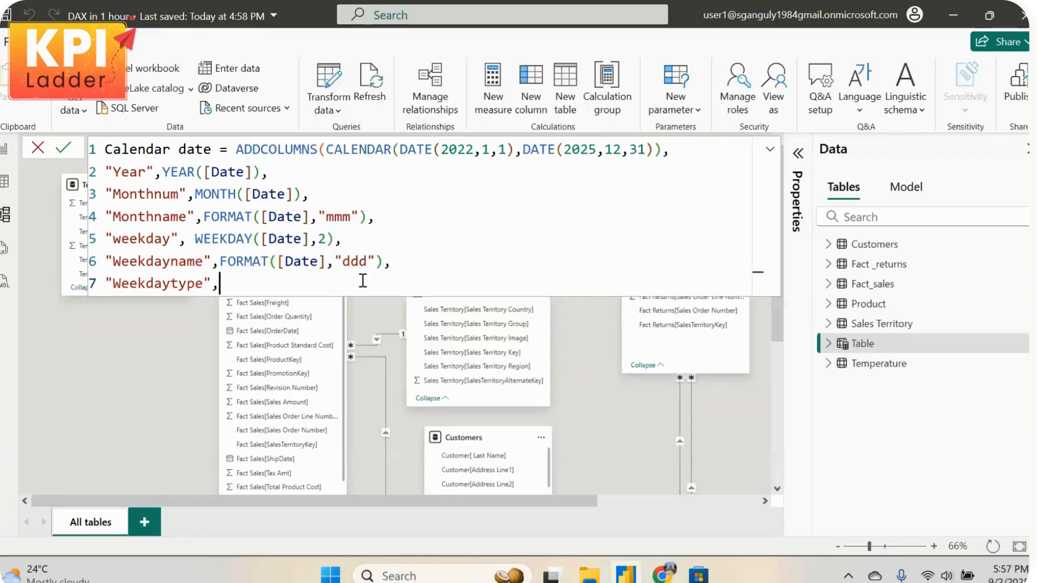
pyautogui.write('we')
pyautogui.press('Tab')
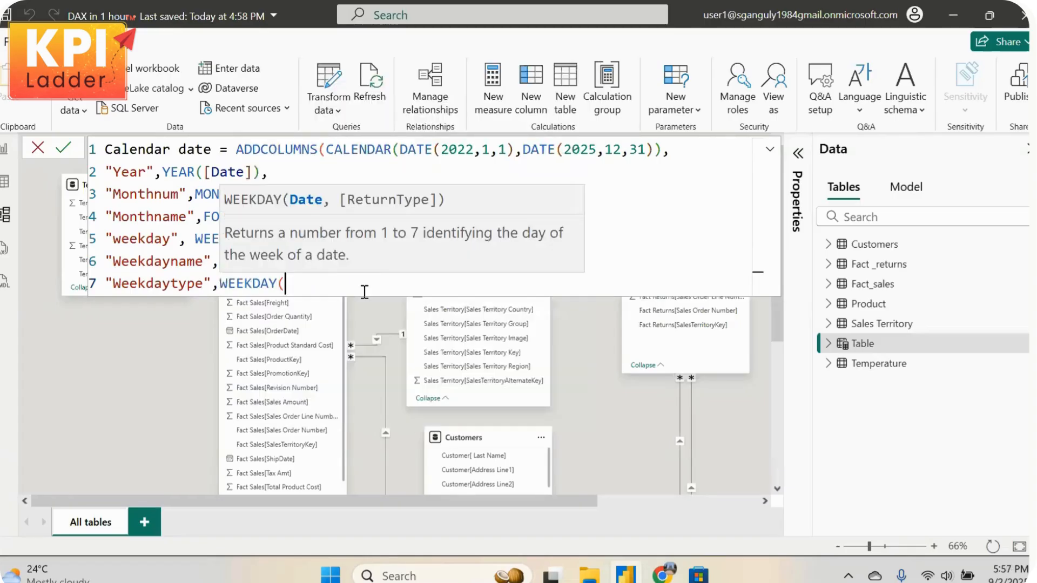
pyautogui.write('[d')
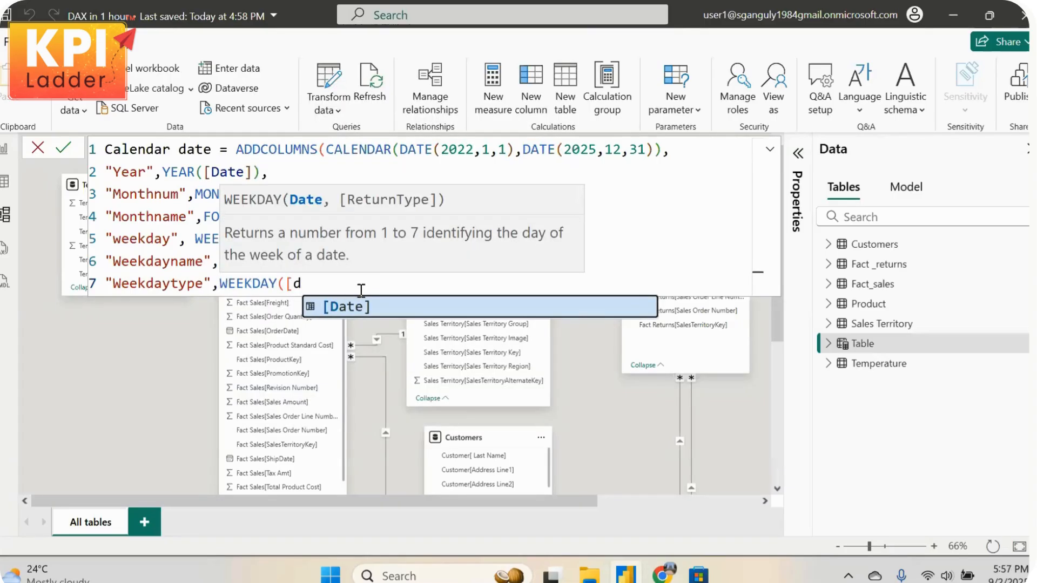
pyautogui.press('Tab')
pyautogui.write(',2')
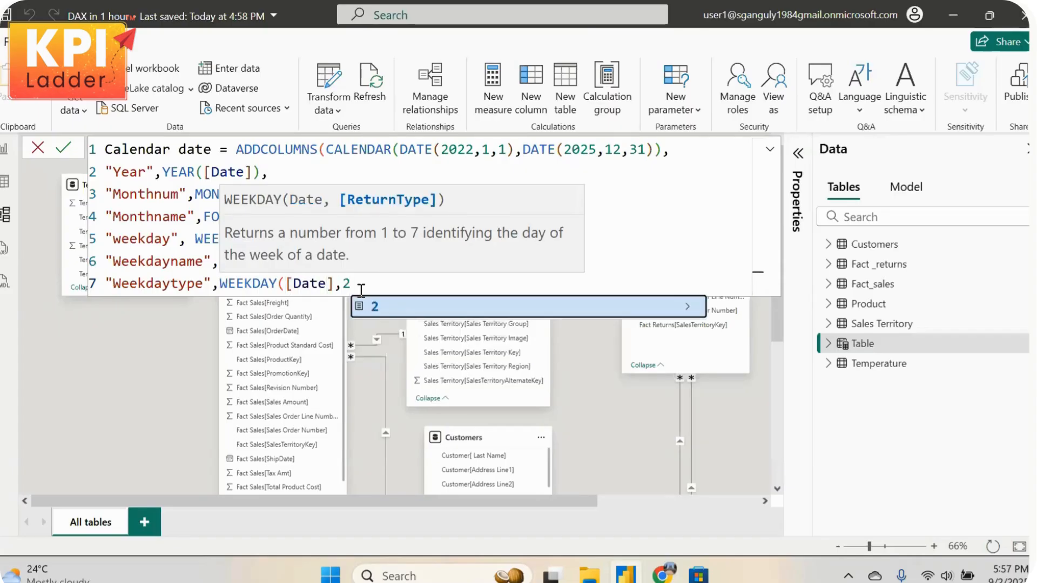
pyautogui.press('Escape')
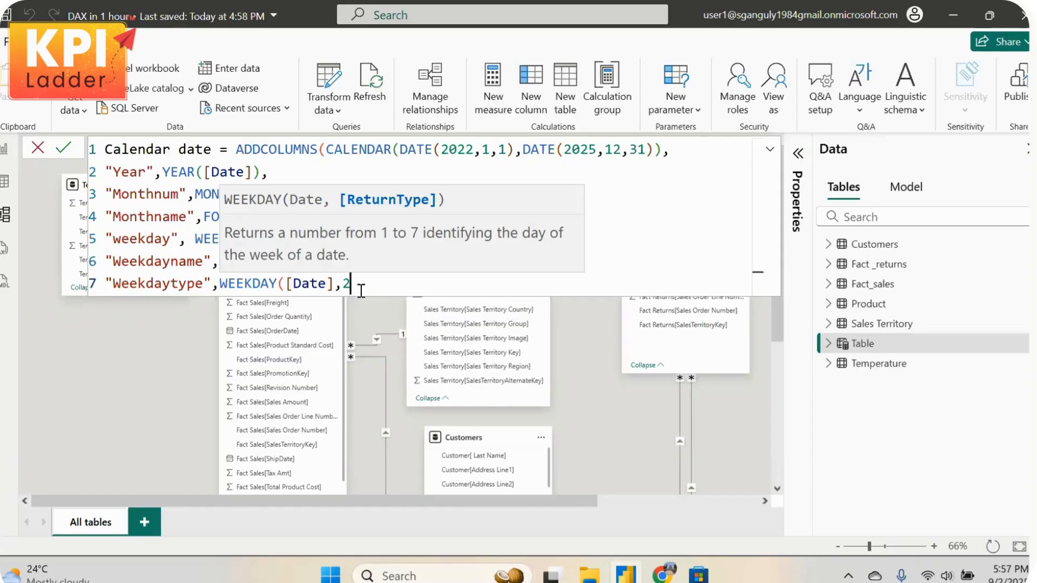
pyautogui.write(')')
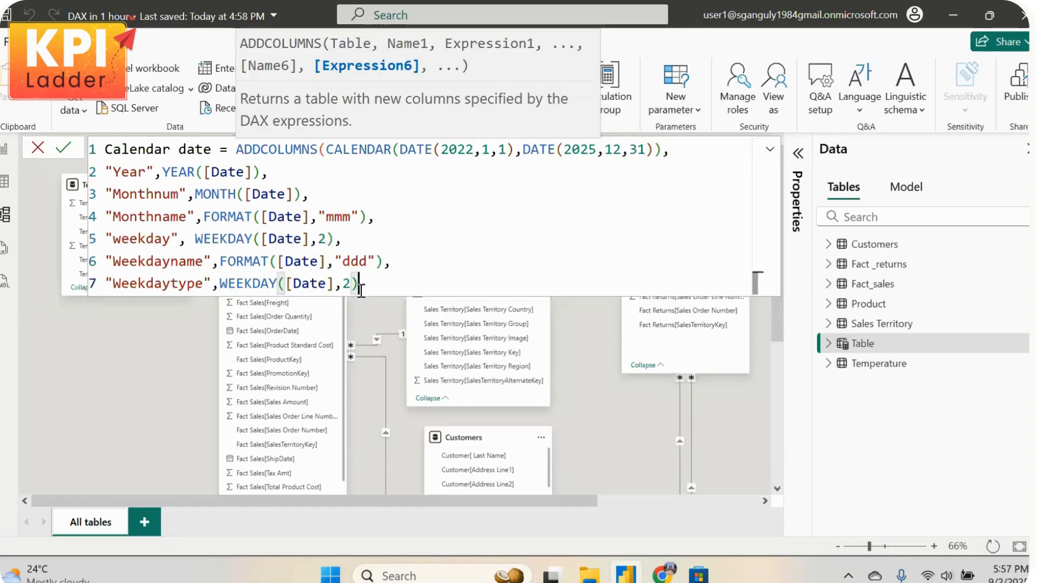
# Extend the Weekdaytype expression with the comparison >= 6 and the results "WEEKEND" and "WEEKDAY", ending with a closing parenthesis and comma
pyautogui.write(',')
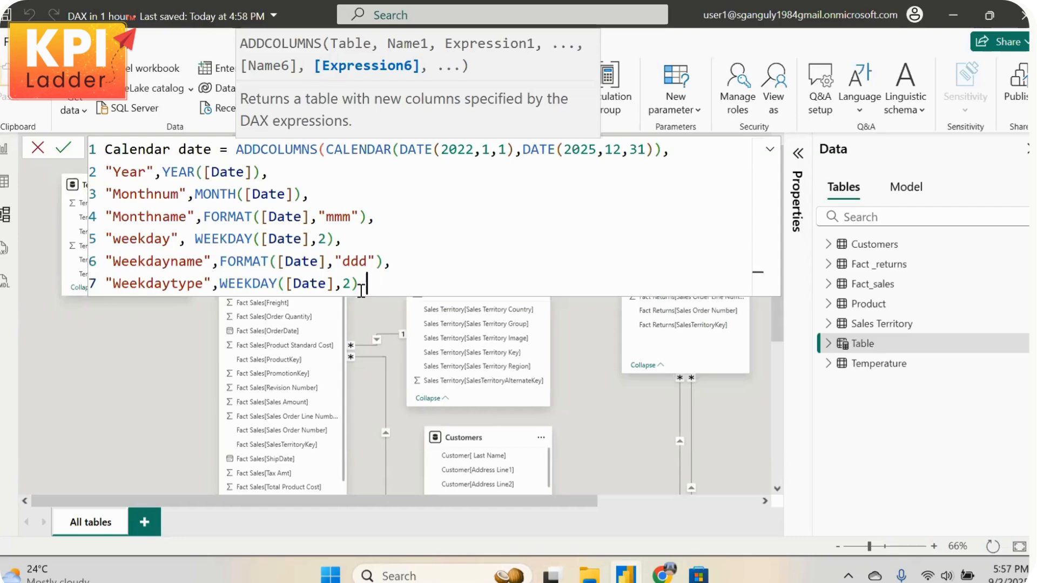
pyautogui.press('BackSpace')
pyautogui.write('>=')
pyautogui.write(' 6,')
pyautogui.write(' "W')
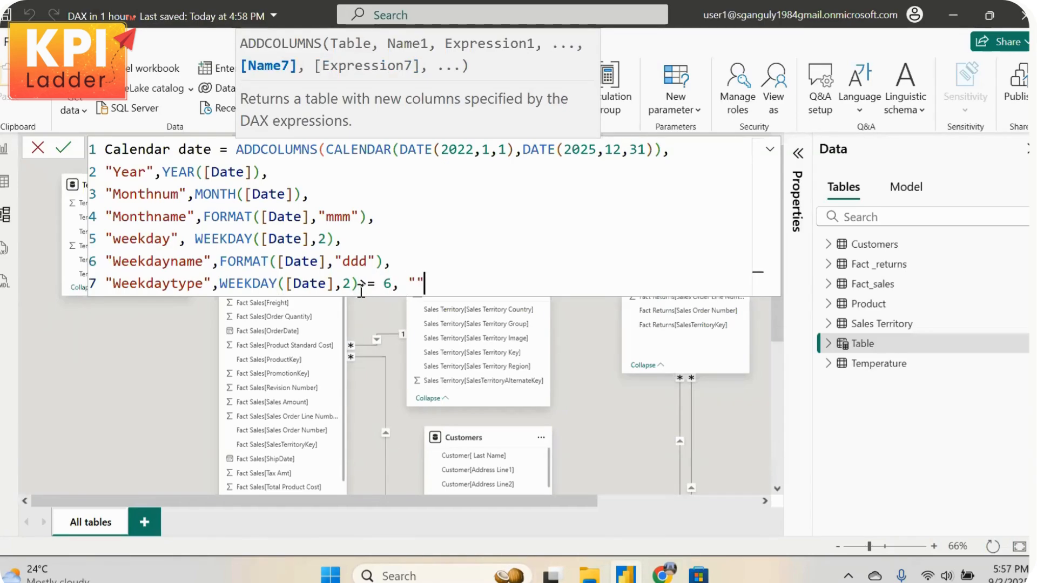
pyautogui.write('EEKEND"')
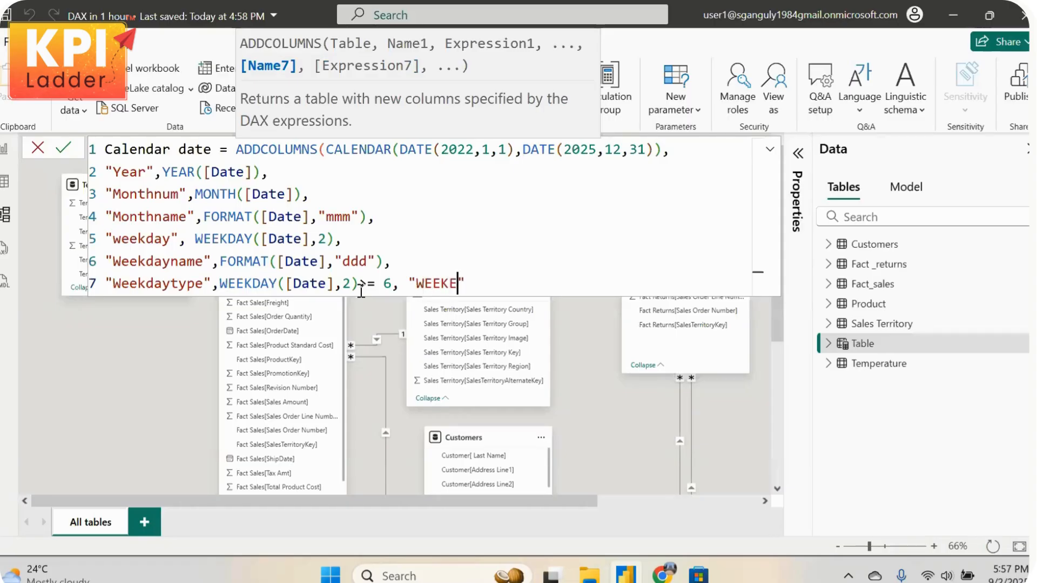
pyautogui.write(',')
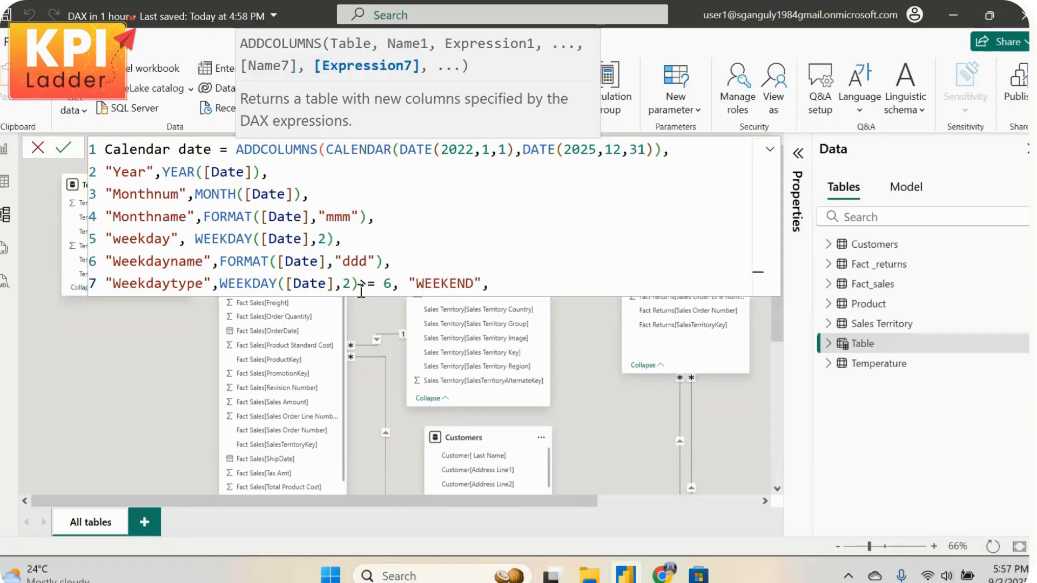
pyautogui.write('"WEEKDAY')
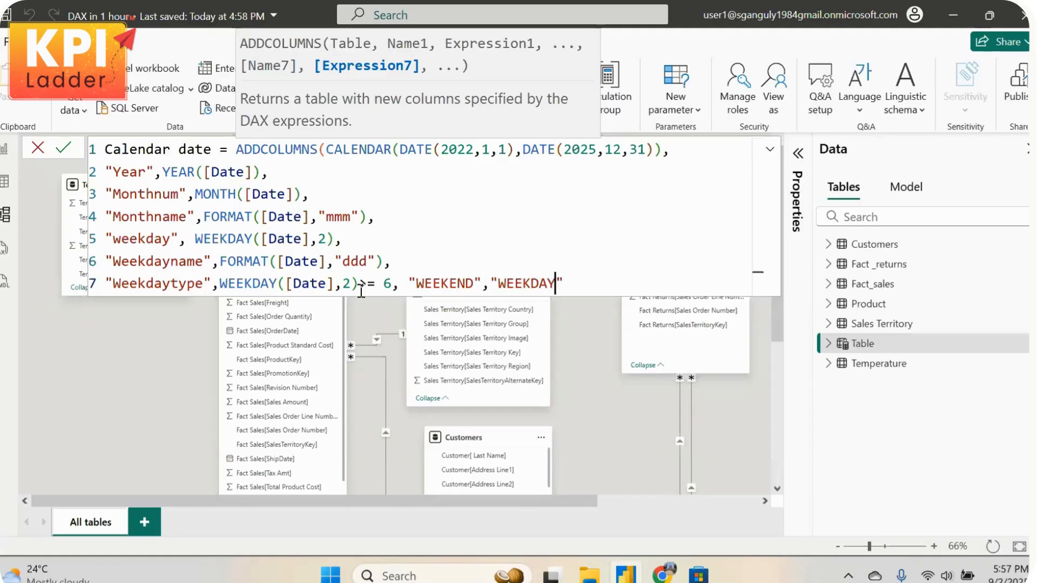
pyautogui.write('"),')
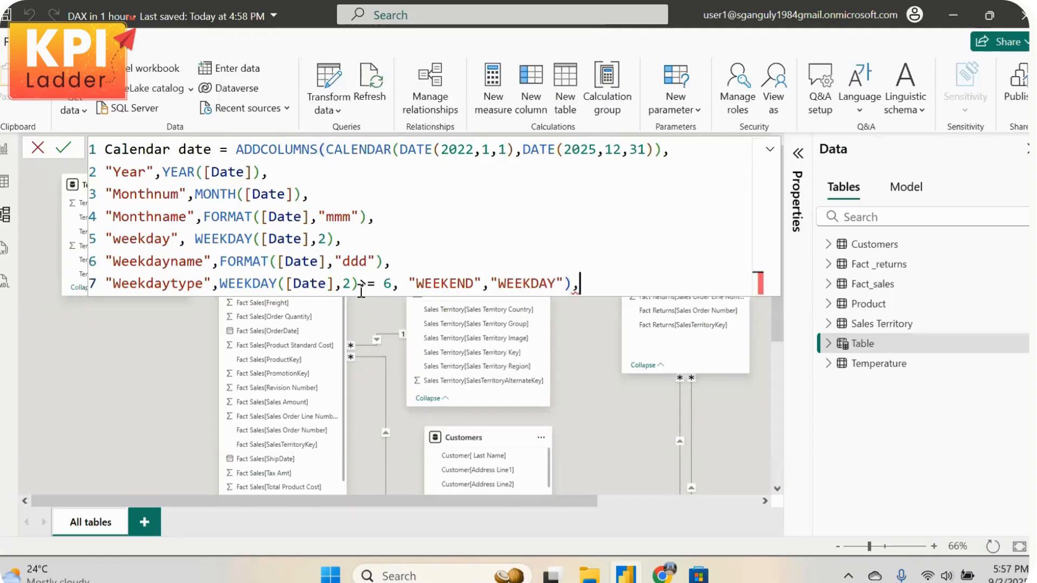
# Add two blank lines below the Weekdaytype line of the formula
pyautogui.hotkey('shift', 'Return')
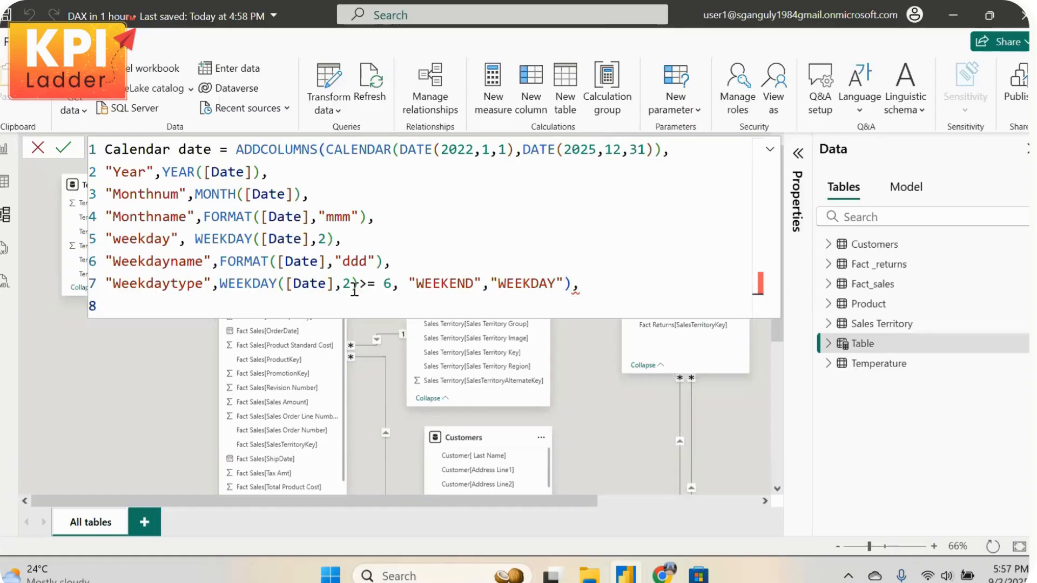
pyautogui.click(613, 285)
pyautogui.press('BackSpace')
pyautogui.write(',')
pyautogui.press('Return')
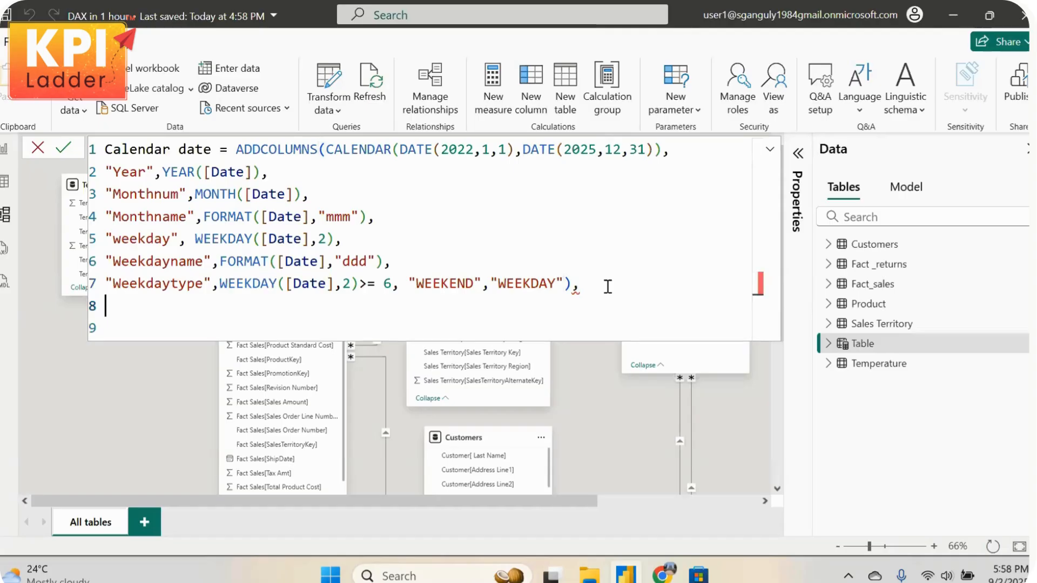
# Try a closing parenthesis after the 6 in the Weekdaytype line and cut the expression back to end at >= 6
pyautogui.click(391, 284)
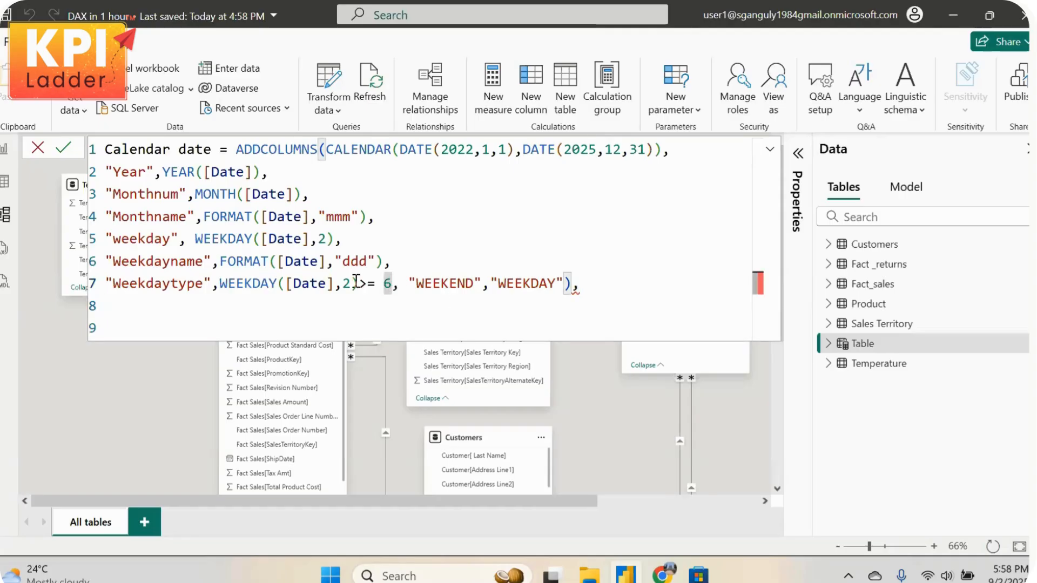
pyautogui.write(')')
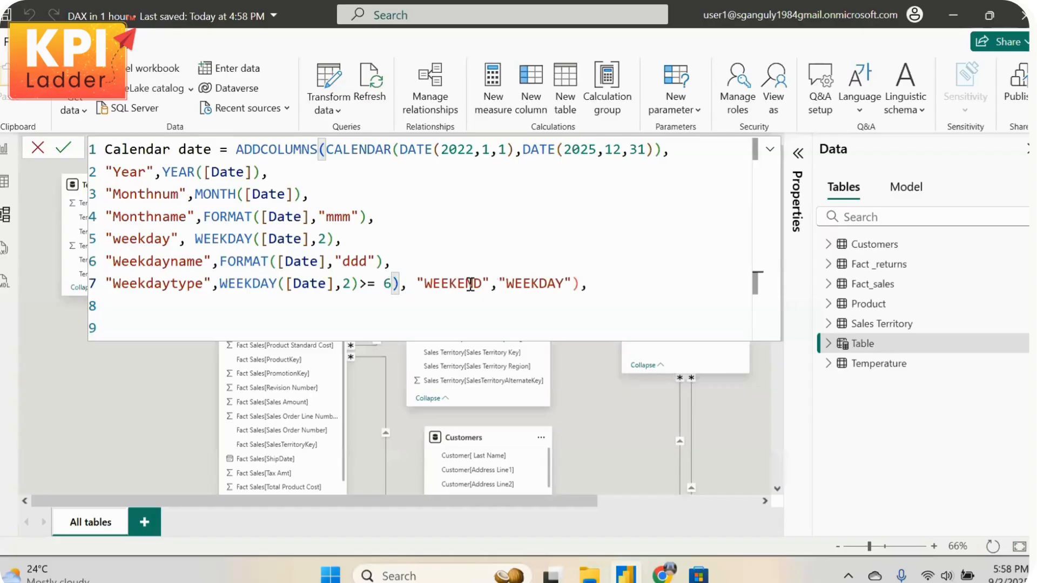
pyautogui.click(627, 290)
pyautogui.press('BackSpace')
pyautogui.press('BackSpace')
pyautogui.press('BackSpace')
pyautogui.press('BackSpace')
pyautogui.press('BackSpace')
pyautogui.press('BackSpace')
pyautogui.press('BackSpace')
pyautogui.press('BackSpace')
pyautogui.press('BackSpace')
pyautogui.press('BackSpace')
pyautogui.press('BackSpace')
pyautogui.press('BackSpace')
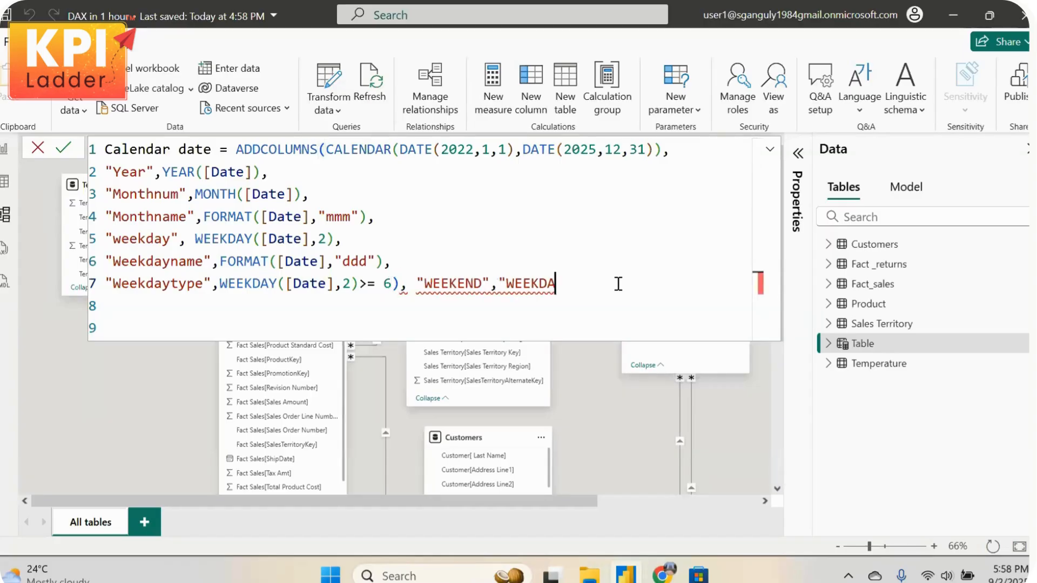
pyautogui.press('BackSpace')
pyautogui.press('BackSpace')
pyautogui.press('BackSpace')
pyautogui.press('BackSpace')
pyautogui.press('BackSpace')
pyautogui.press('BackSpace')
pyautogui.press('BackSpace')
pyautogui.press('BackSpace')
pyautogui.press('BackSpace')
pyautogui.press('BackSpace')
pyautogui.press('BackSpace')
pyautogui.press('BackSpace')
pyautogui.press('BackSpace')
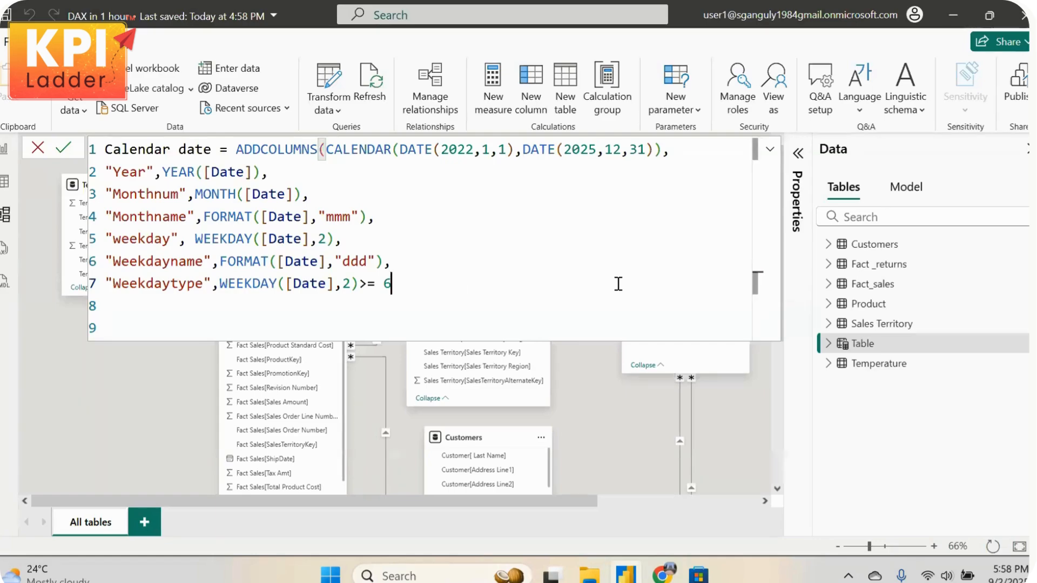
# Re-enter the results "WEEKEND" and "WEEKDAY" after >= 6, ending the Weekdaytype line with a closing parenthesis and comma
pyautogui.write('6,')
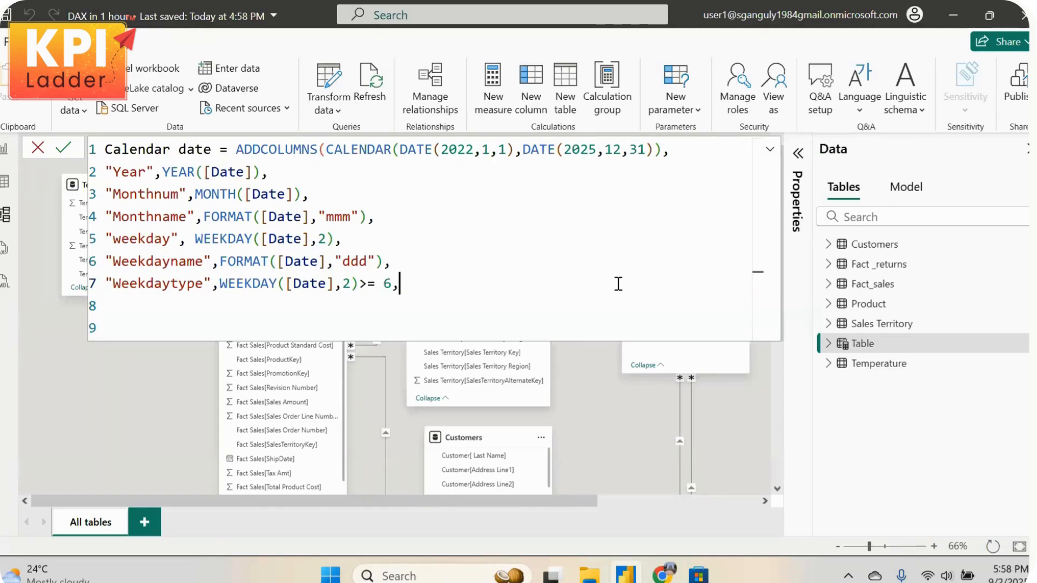
pyautogui.write('"WE')
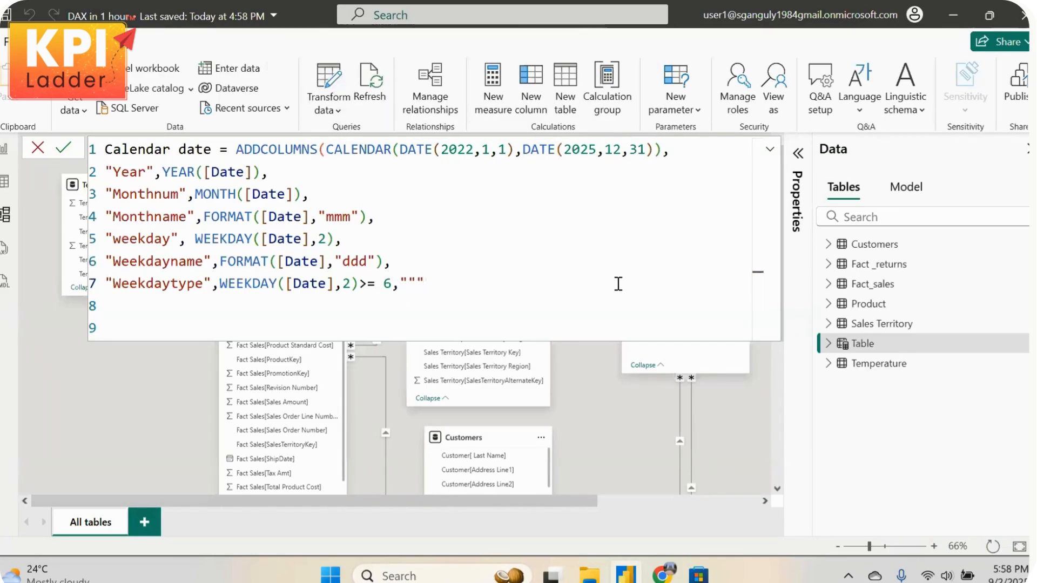
pyautogui.write('EKE')
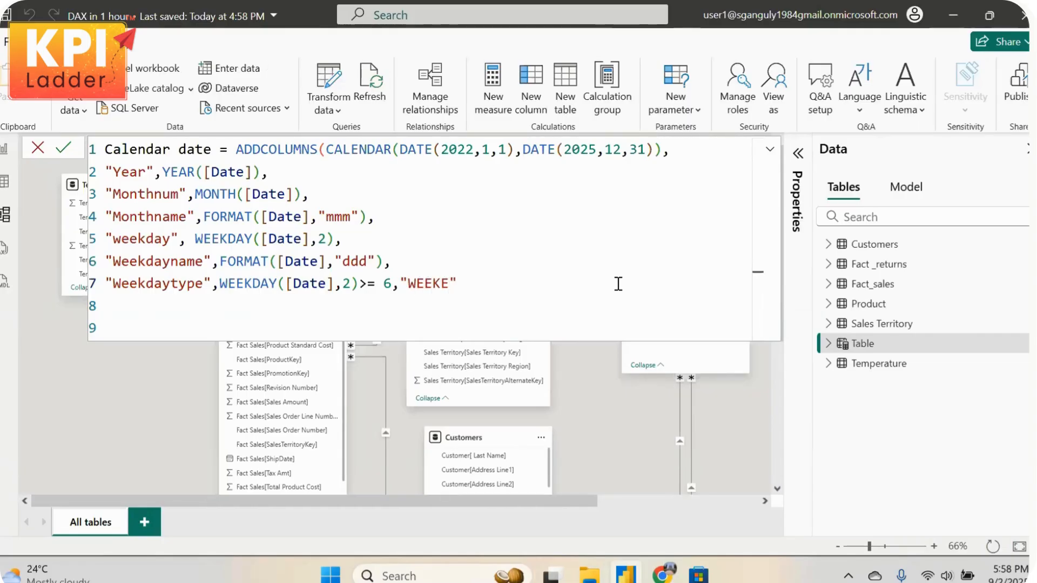
pyautogui.write('ND')
pyautogui.write(',')
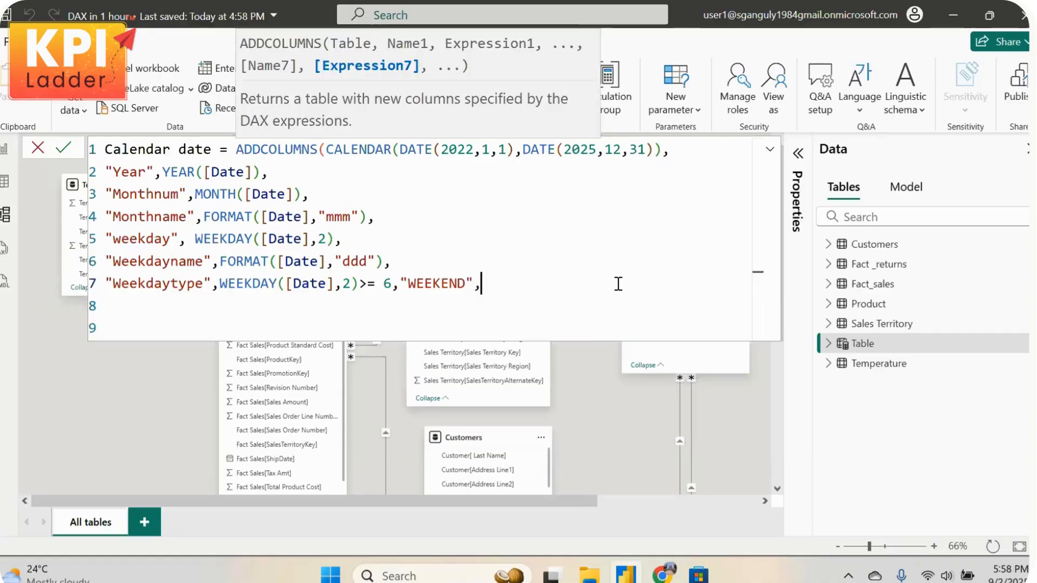
pyautogui.write('"WEEKDA')
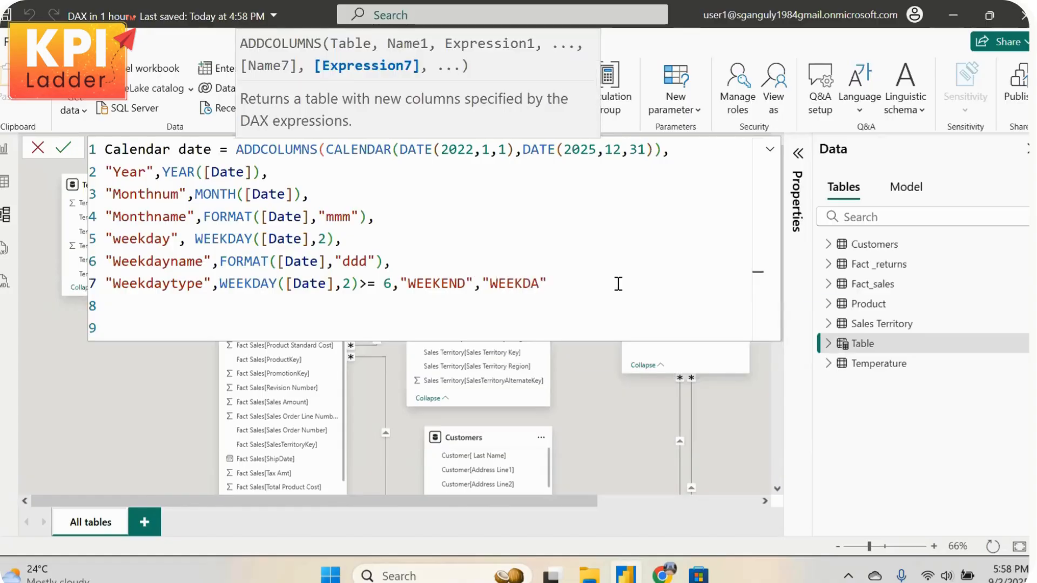
pyautogui.write('Y"')
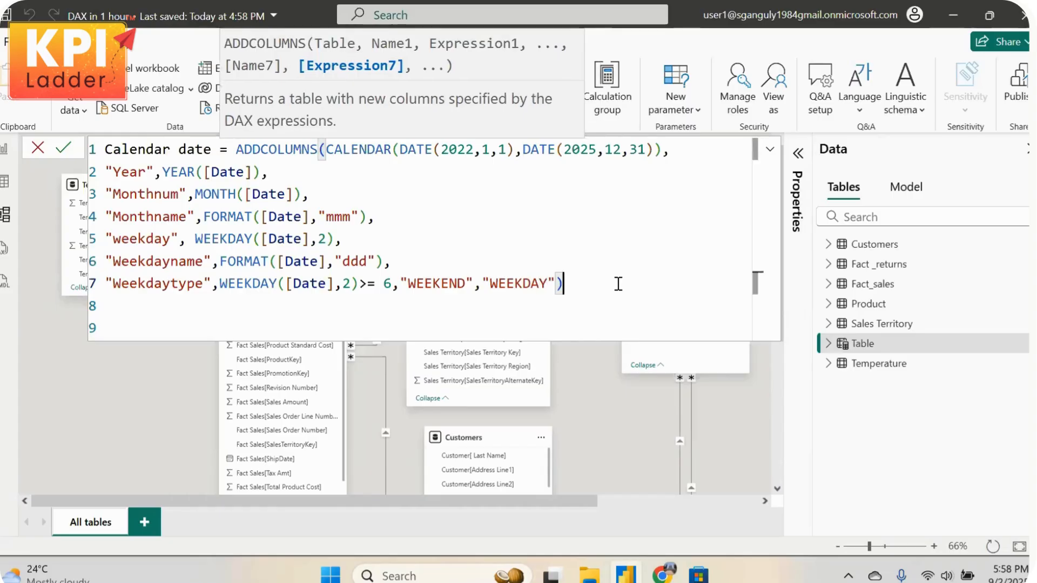
pyautogui.write('),')
# Add a new formula line below Weekdaytype and start it with an opening quotation mark
pyautogui.press('Return')
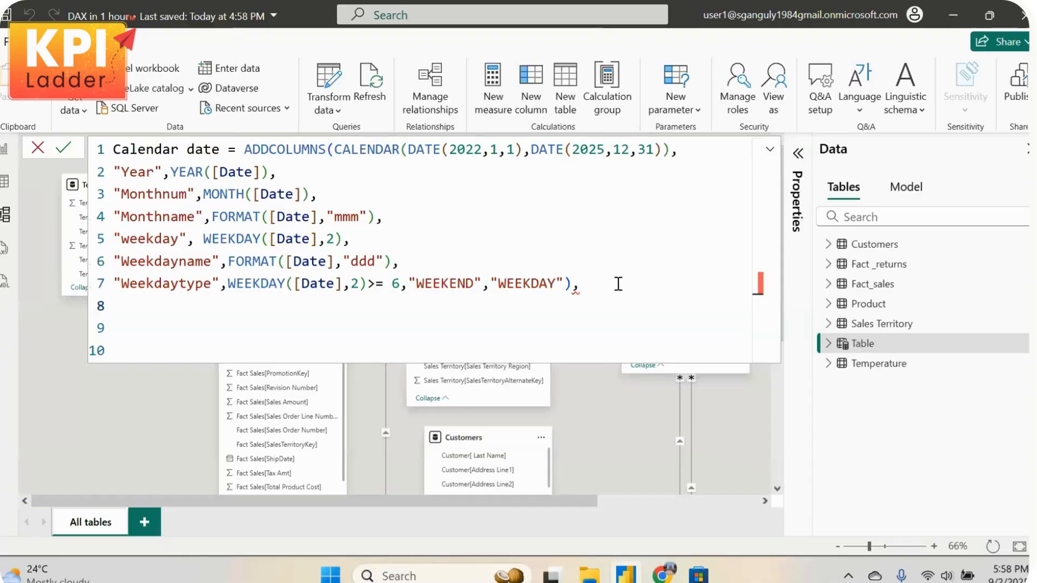
pyautogui.write('dAY')
pyautogui.press('BackSpace')
pyautogui.press('BackSpace')
pyautogui.press('BackSpace')
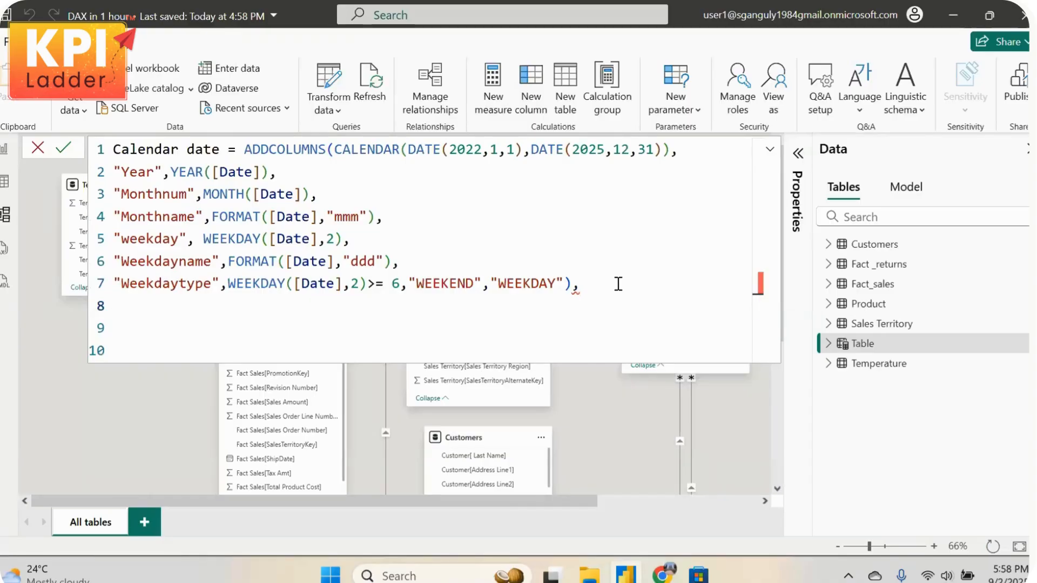
pyautogui.write('"')
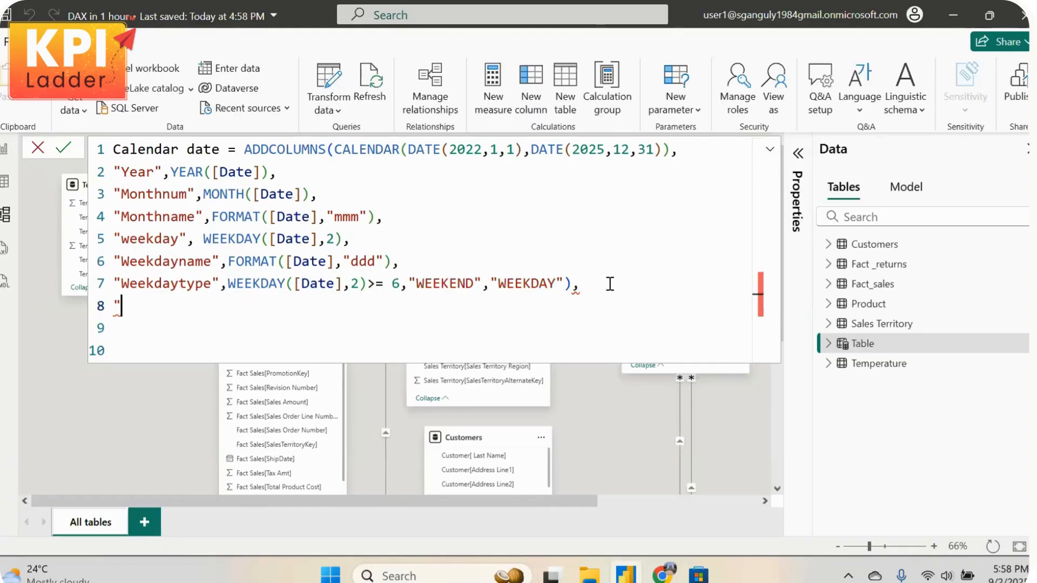
# Try moving WEEKDAY's closing parenthesis in the Weekdaytype line from after the 2 to after the 6
pyautogui.click(365, 283)
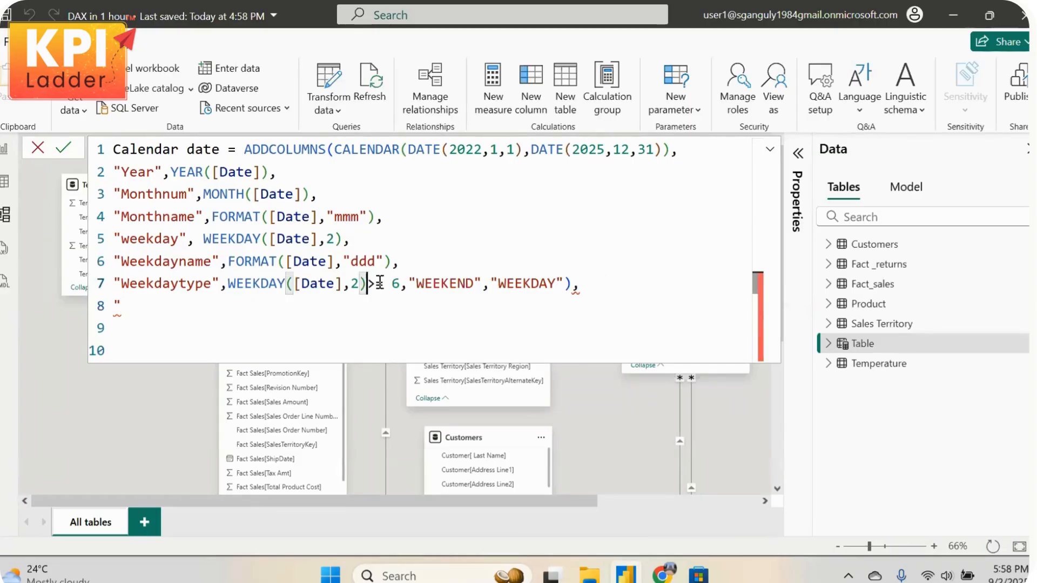
pyautogui.press('BackSpace')
pyautogui.click(396, 281)
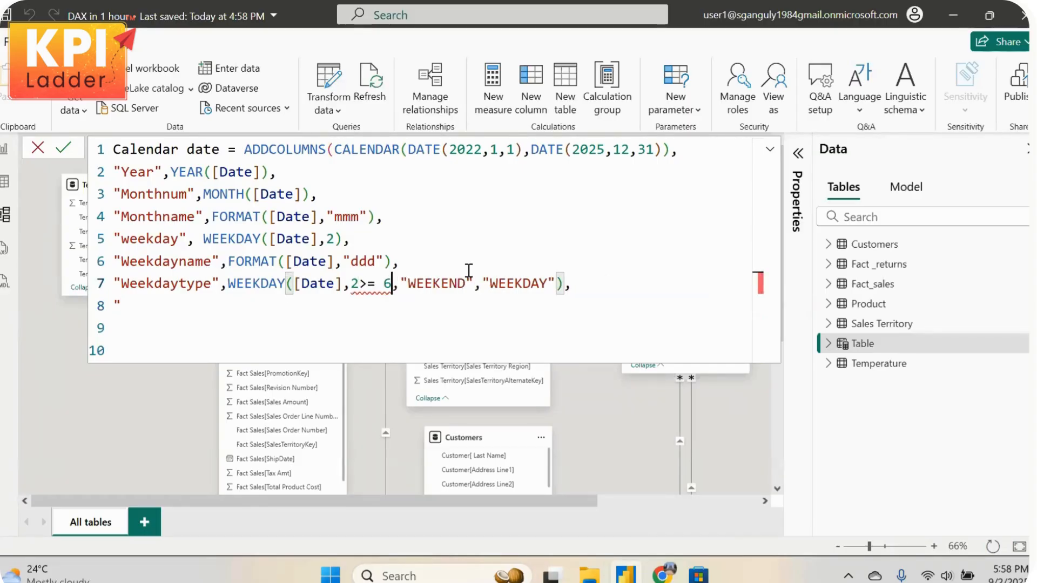
pyautogui.write(')')
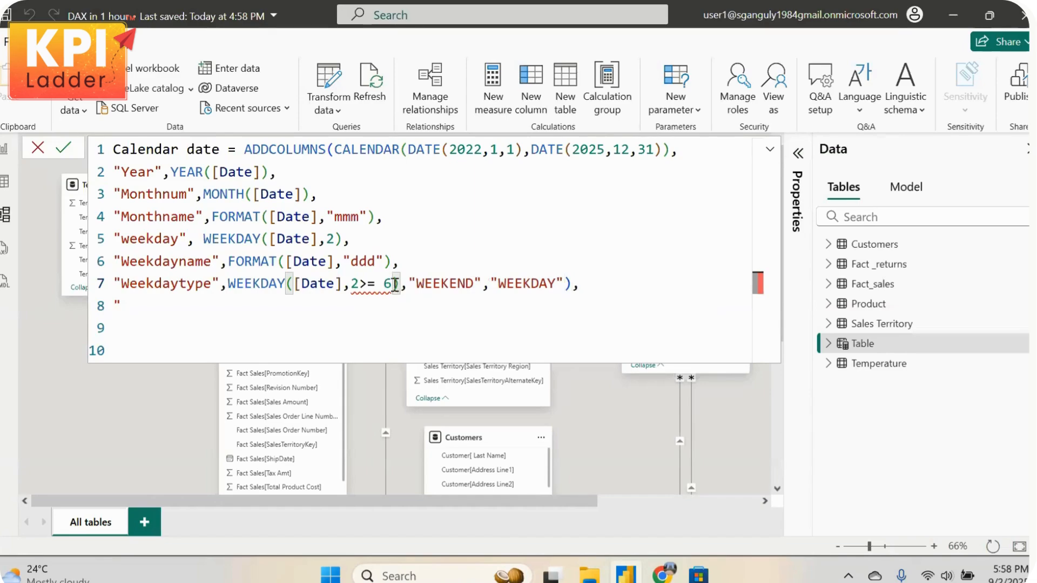
# Remove the comparison and both results from the Weekdaytype line, leaving WEEKDAY([Date],2 with return type 2 re-entered
pyautogui.click(616, 276)
pyautogui.press('BackSpace')
pyautogui.press('BackSpace')
pyautogui.press('BackSpace')
pyautogui.press('BackSpace')
pyautogui.press('BackSpace')
pyautogui.press('BackSpace')
pyautogui.press('BackSpace')
pyautogui.press('BackSpace')
pyautogui.press('BackSpace')
pyautogui.press('BackSpace')
pyautogui.press('BackSpace')
pyautogui.press('BackSpace')
pyautogui.press('BackSpace')
pyautogui.press('BackSpace')
pyautogui.press('BackSpace')
pyautogui.press('BackSpace')
pyautogui.press('BackSpace')
pyautogui.press('BackSpace')
pyautogui.press('BackSpace')
pyautogui.press('BackSpace')
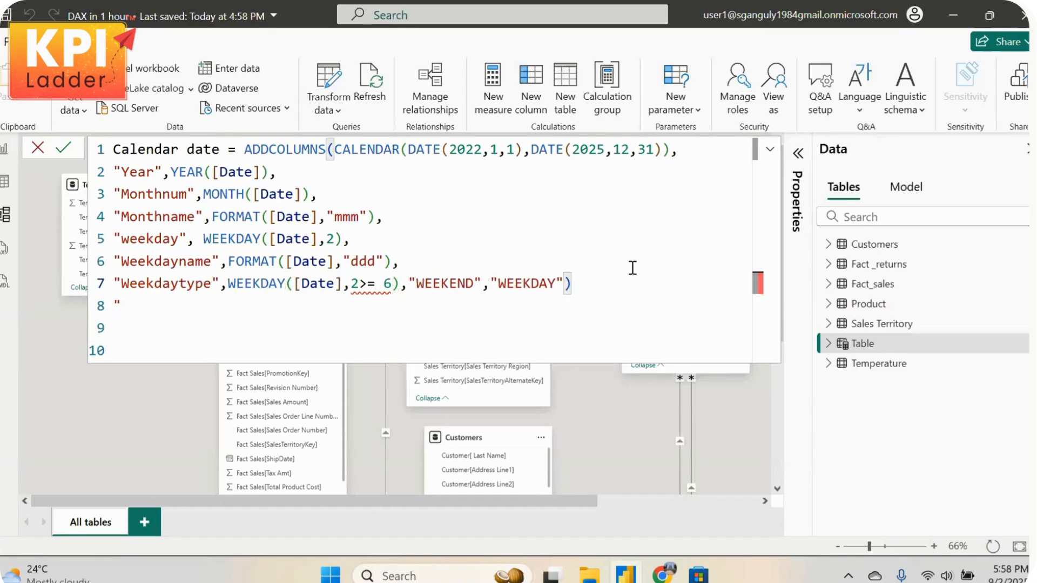
pyautogui.press('BackSpace')
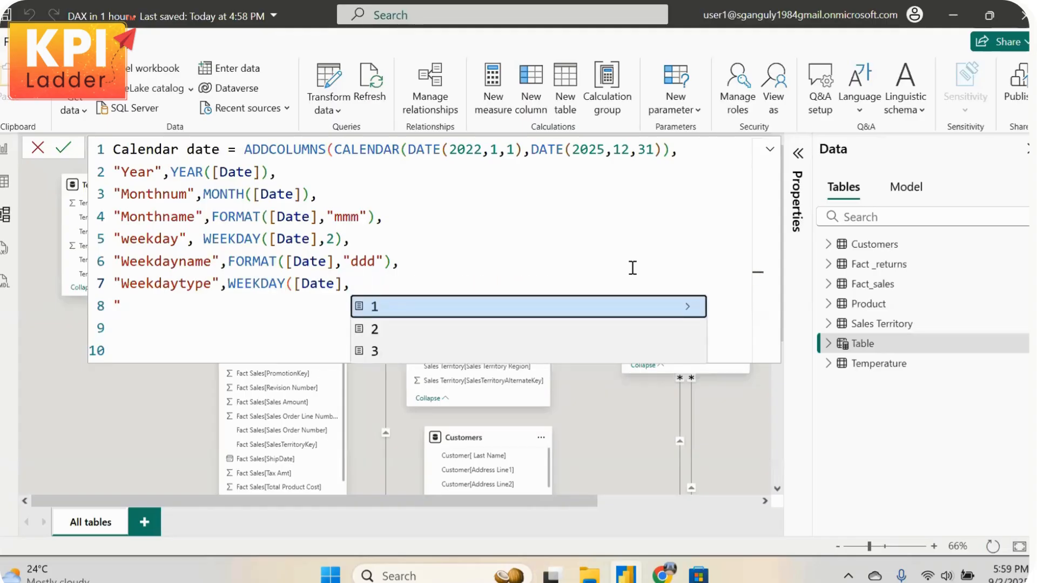
pyautogui.press('Down')
pyautogui.press('Tab')
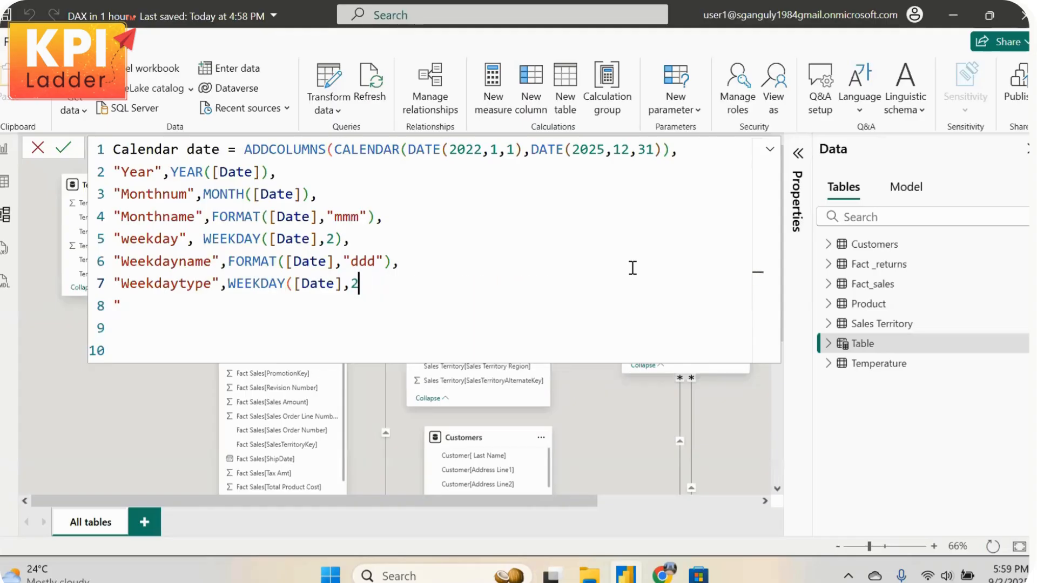
# Replace the WEEKDAY expression on the Weekdaytype line with the opening of an IF function
pyautogui.click(233, 283)
pyautogui.write('if')
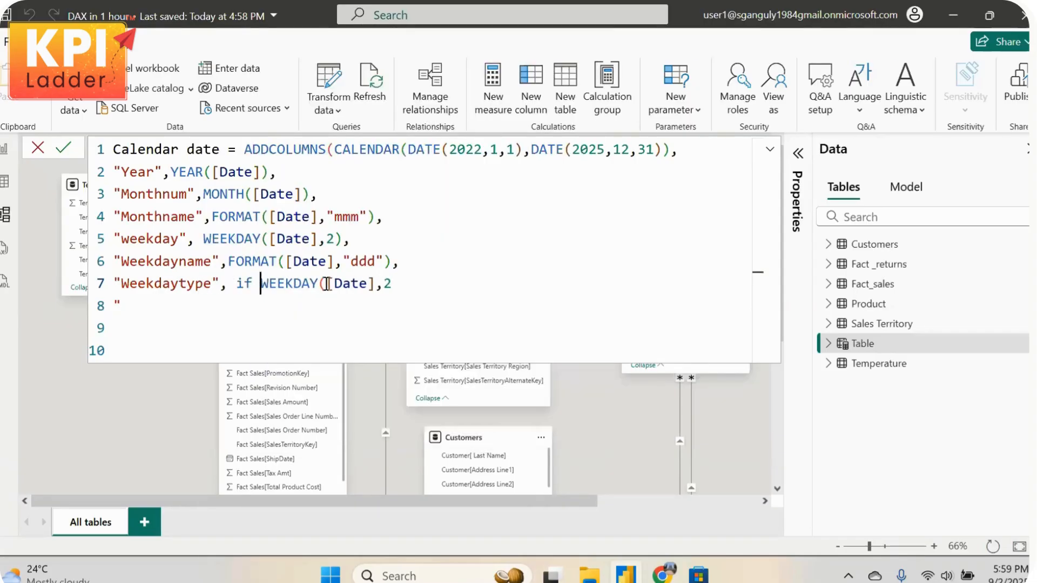
pyautogui.click(455, 278)
pyautogui.press('BackSpace')
pyautogui.press('BackSpace')
pyautogui.press('BackSpace')
pyautogui.press('BackSpace')
pyautogui.press('BackSpace')
pyautogui.press('BackSpace')
pyautogui.press('BackSpace')
pyautogui.press('BackSpace')
pyautogui.press('BackSpace')
pyautogui.press('BackSpace')
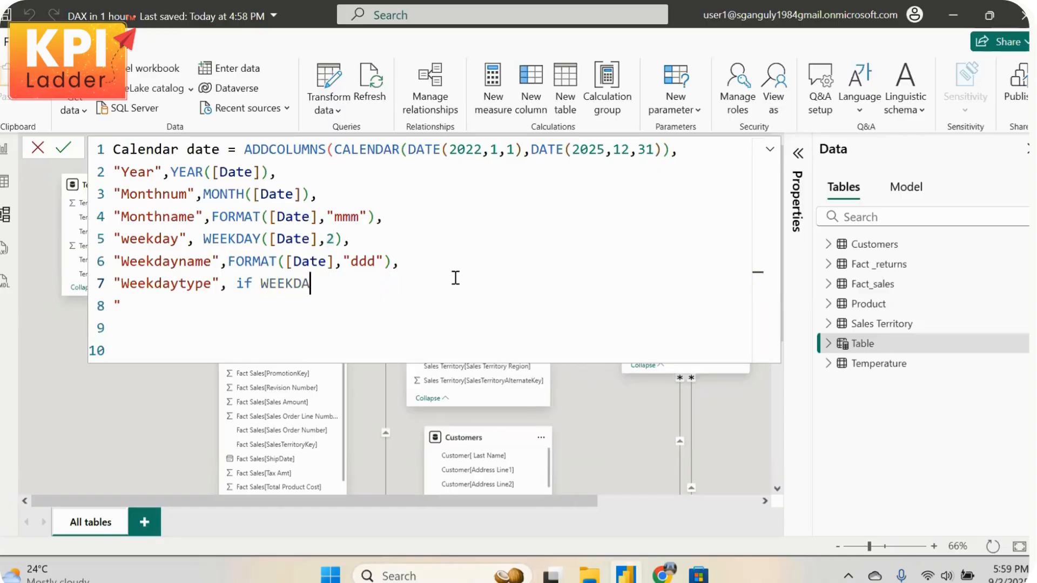
pyautogui.press('BackSpace')
pyautogui.press('BackSpace')
pyautogui.press('BackSpace')
pyautogui.press('BackSpace')
pyautogui.press('BackSpace')
pyautogui.press('BackSpace')
pyautogui.press('BackSpace')
pyautogui.press('Tab')
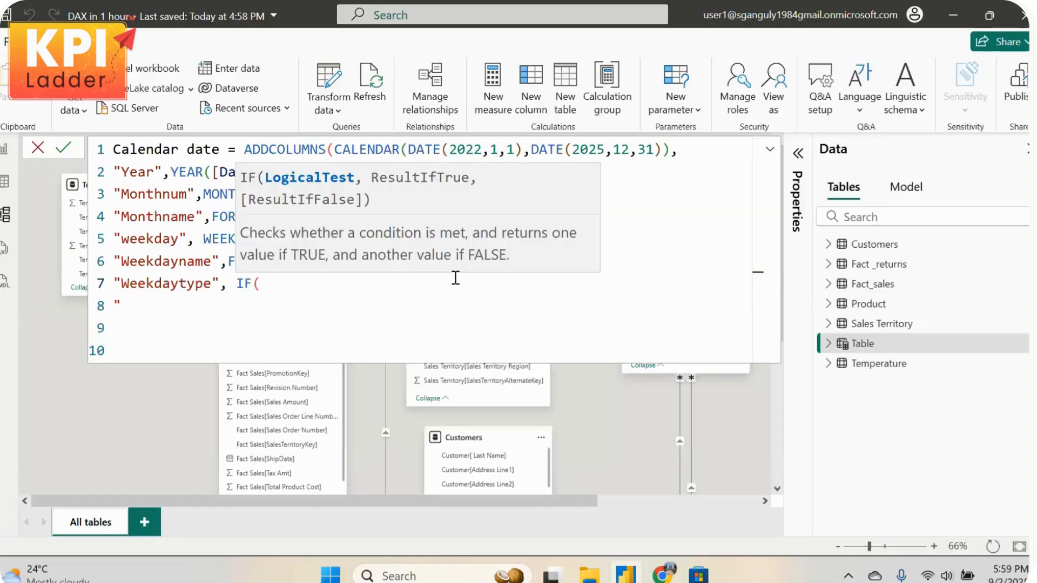
# Enter WEEKDAY on the [Date] column with return type 2 as the start of IF's logical test
pyautogui.write('W')
pyautogui.press('Tab')
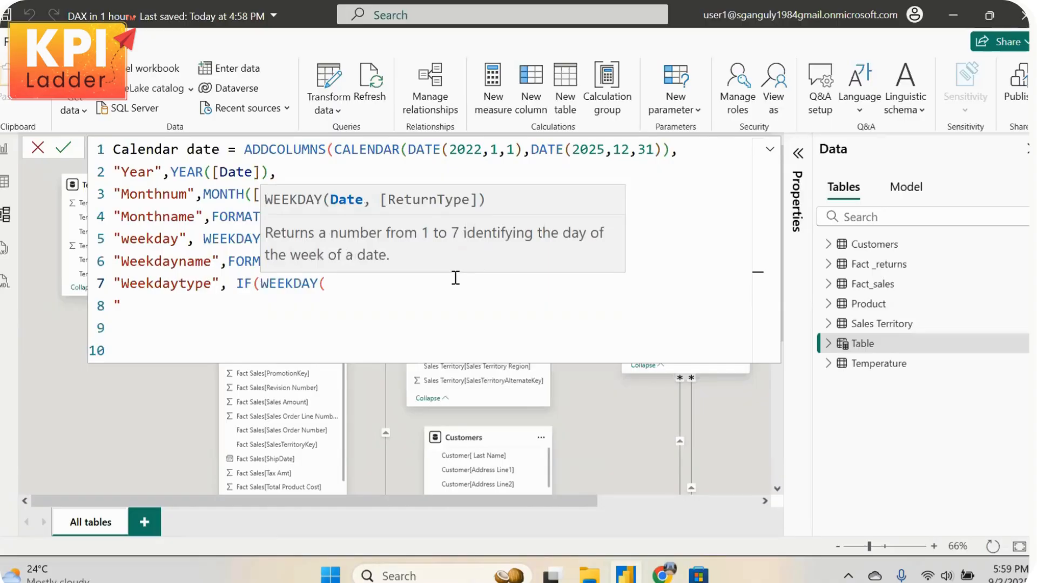
pyautogui.press('BackSpace')
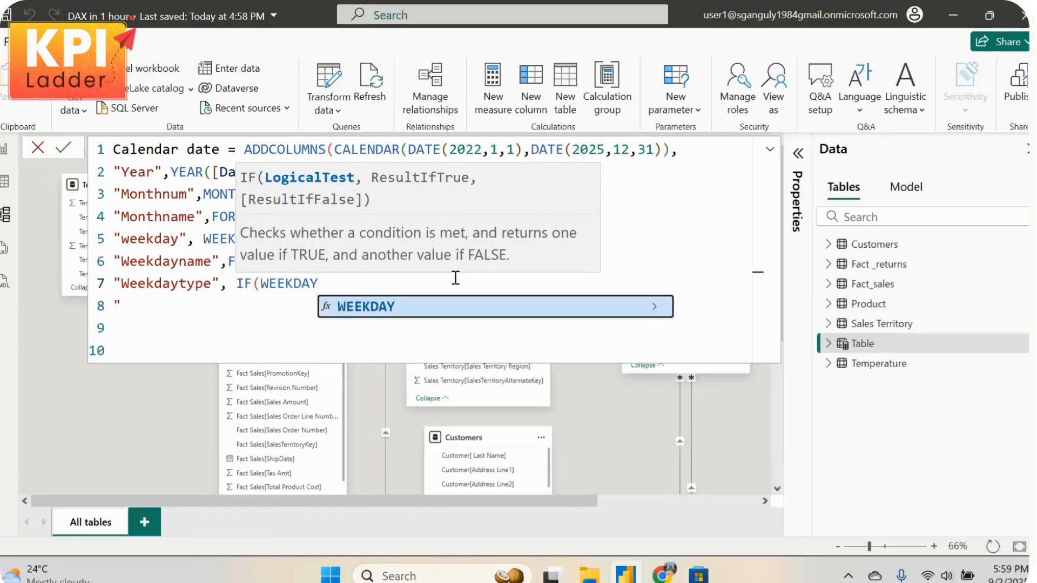
pyautogui.write('([D')
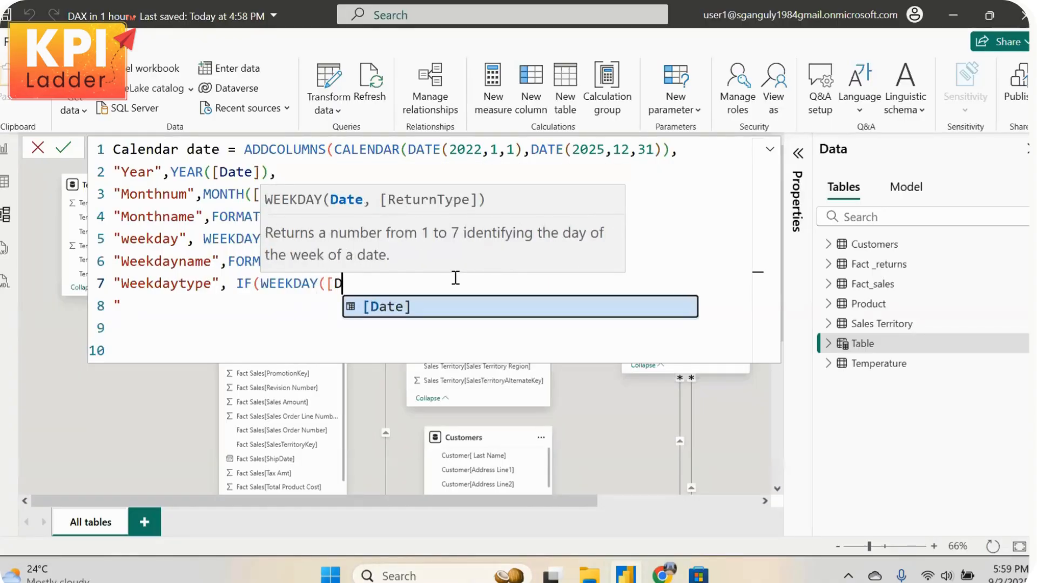
pyautogui.press('Tab')
pyautogui.write(',2')
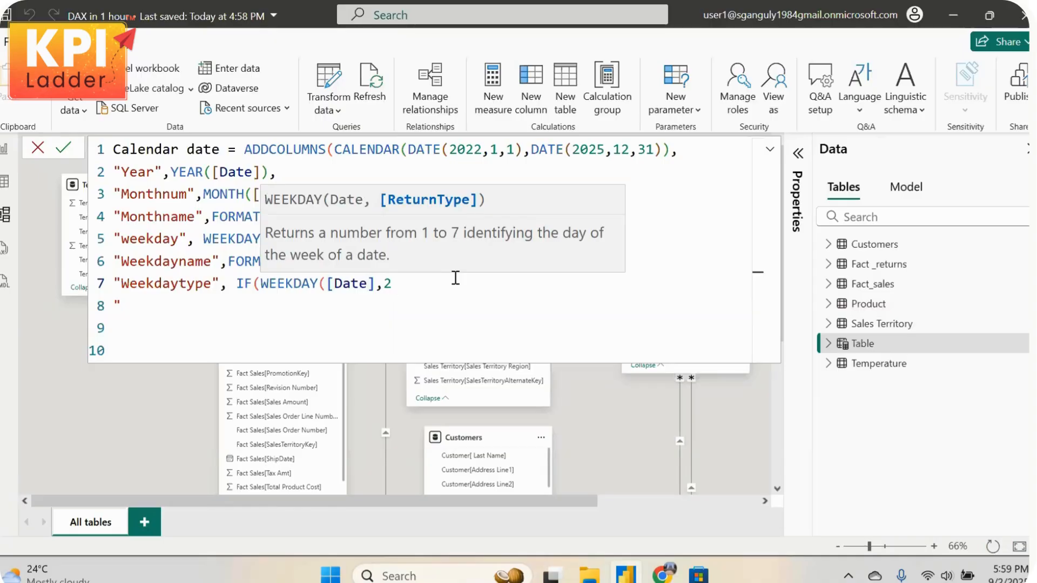
# Close the WEEKDAY function and complete the IF condition with <= 6 and a comma
pyautogui.write(' )')
pyautogui.press('BackSpace')
pyautogui.press('BackSpace')
pyautogui.write(') <=')
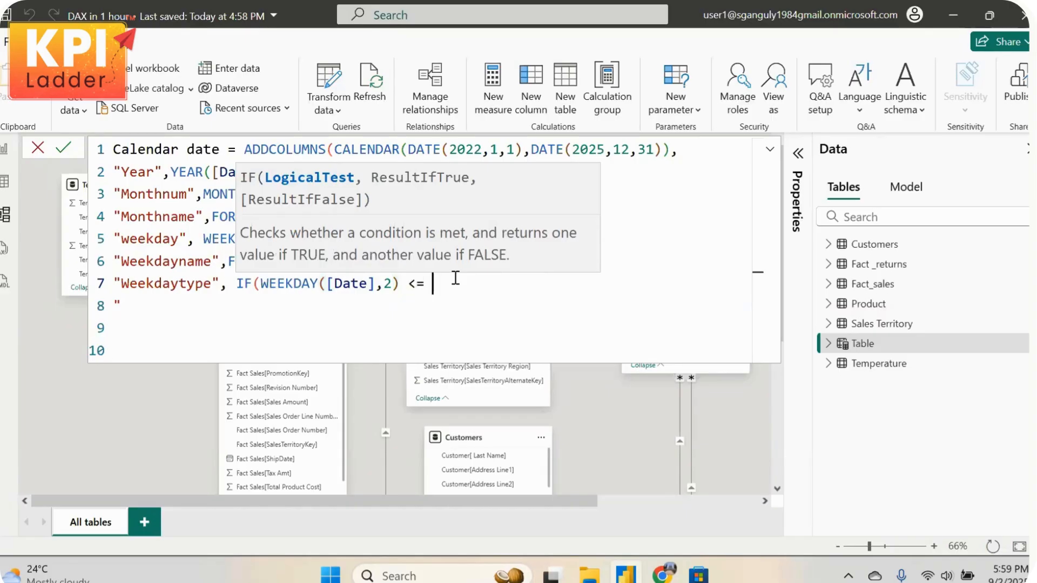
pyautogui.write(' 6,"')
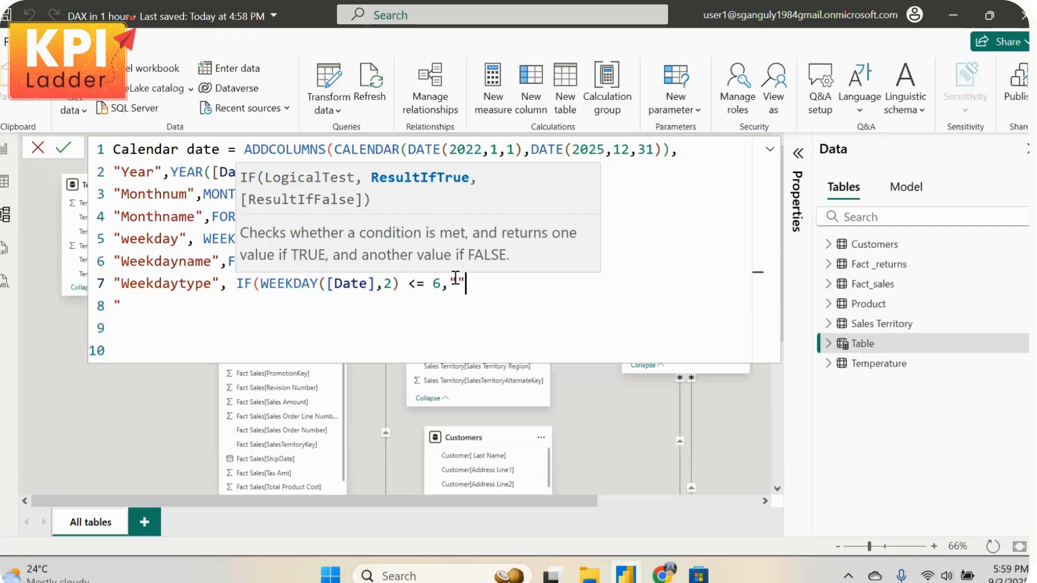
# Enter "wEEKEND" as IF's true result and "WEEKDAY" as its false result, ending with a closing parenthesis and comma
pyautogui.write('wEEKEND')
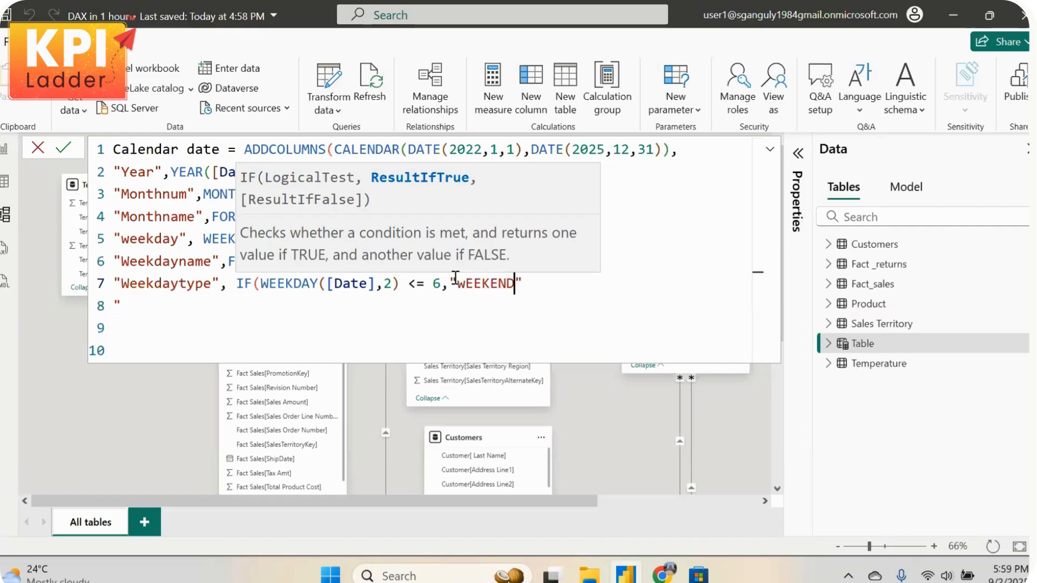
pyautogui.write('","')
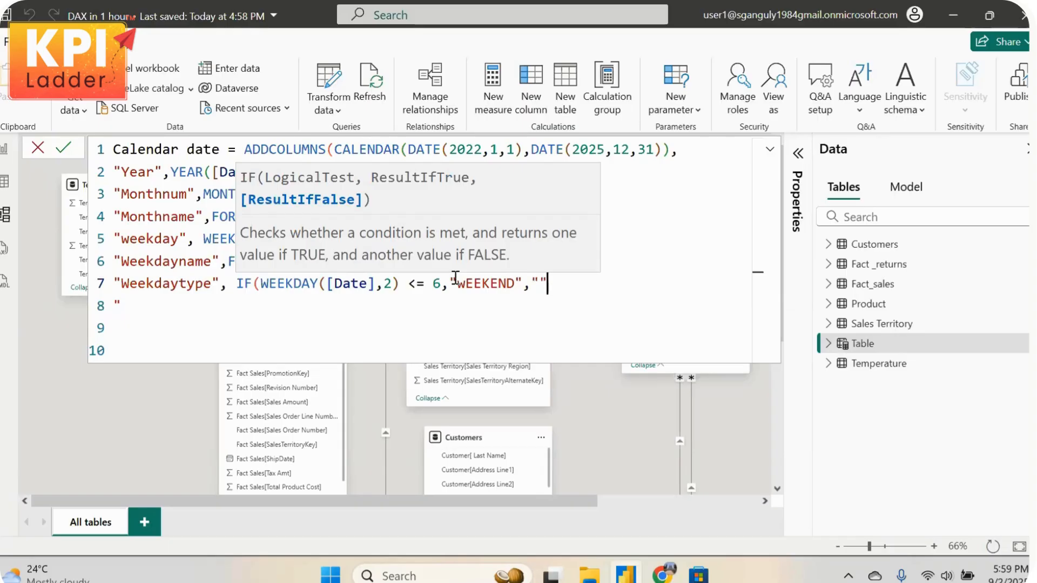
pyautogui.write('WEE')
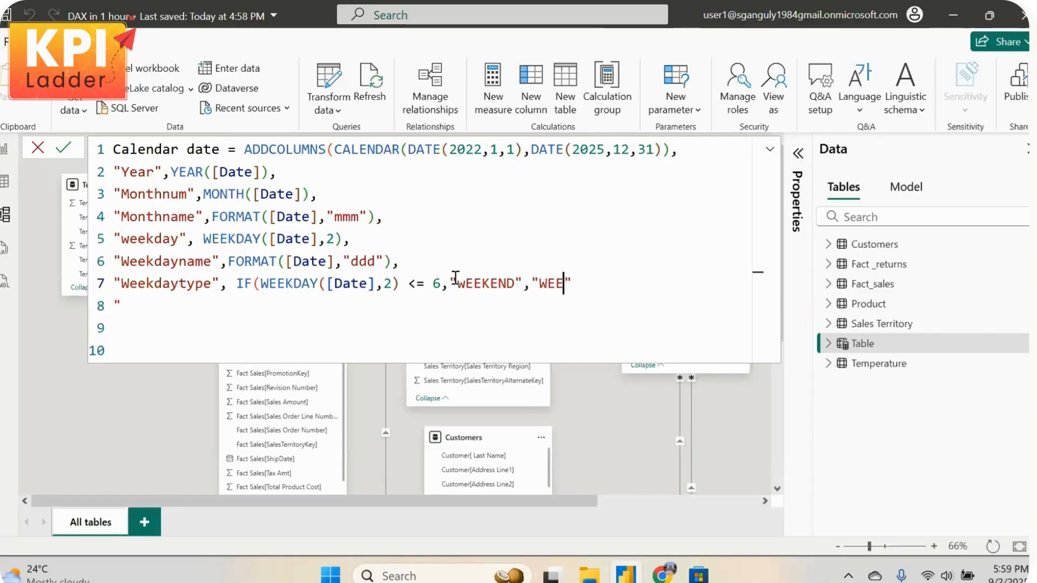
pyautogui.write('KDAY"')
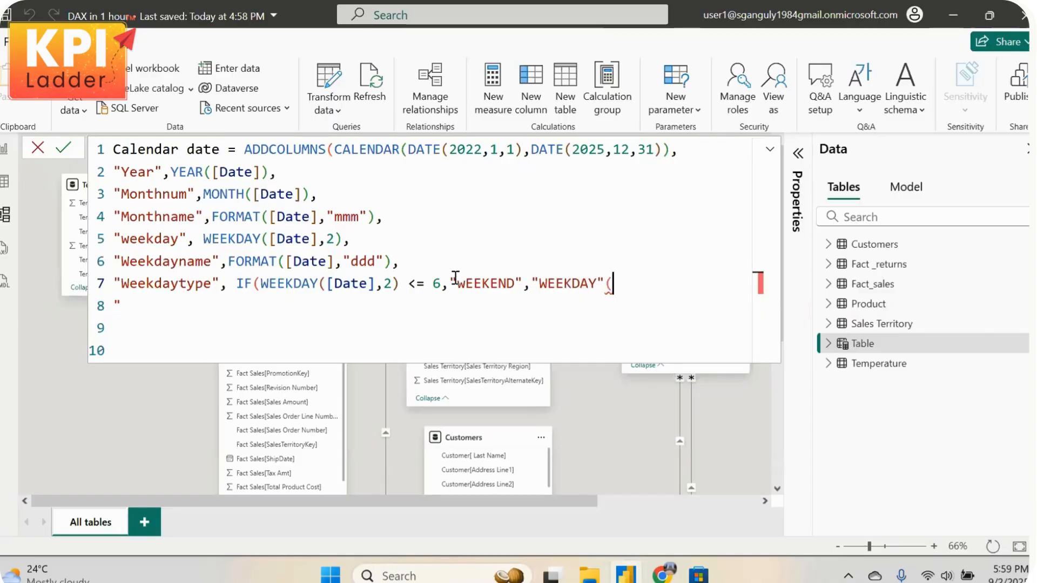
pyautogui.write('),')
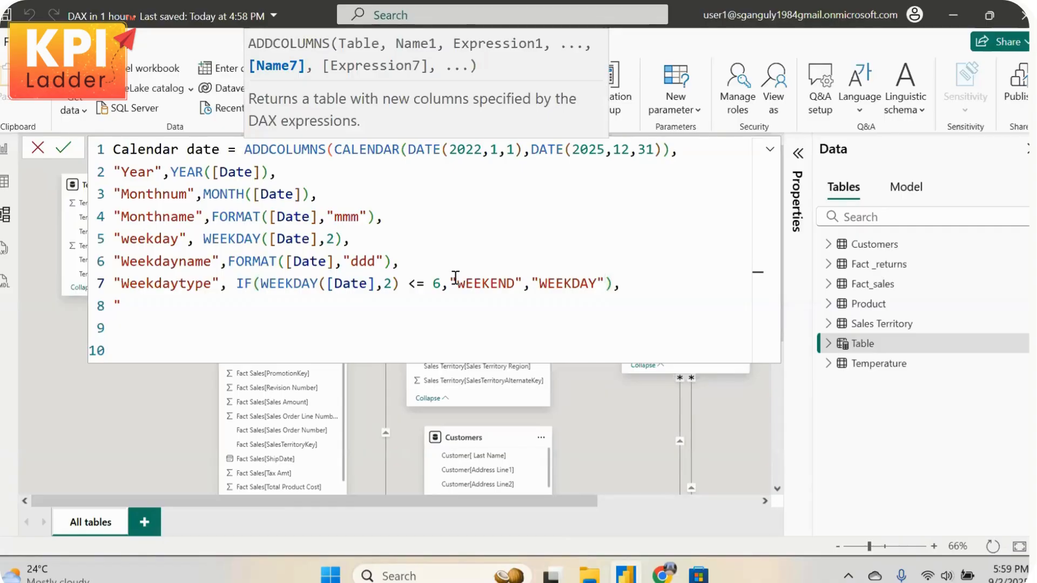
# Add a line break after the Weekdaytype line and delete the stray quotation mark below it
pyautogui.press('Return')
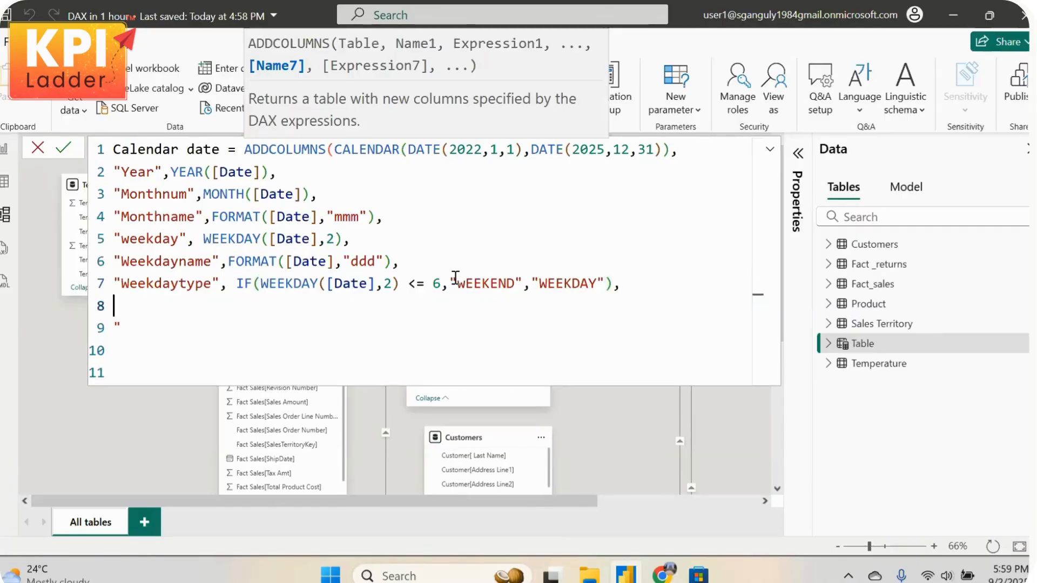
pyautogui.click(182, 332)
pyautogui.press('BackSpace')
pyautogui.press('BackSpace')
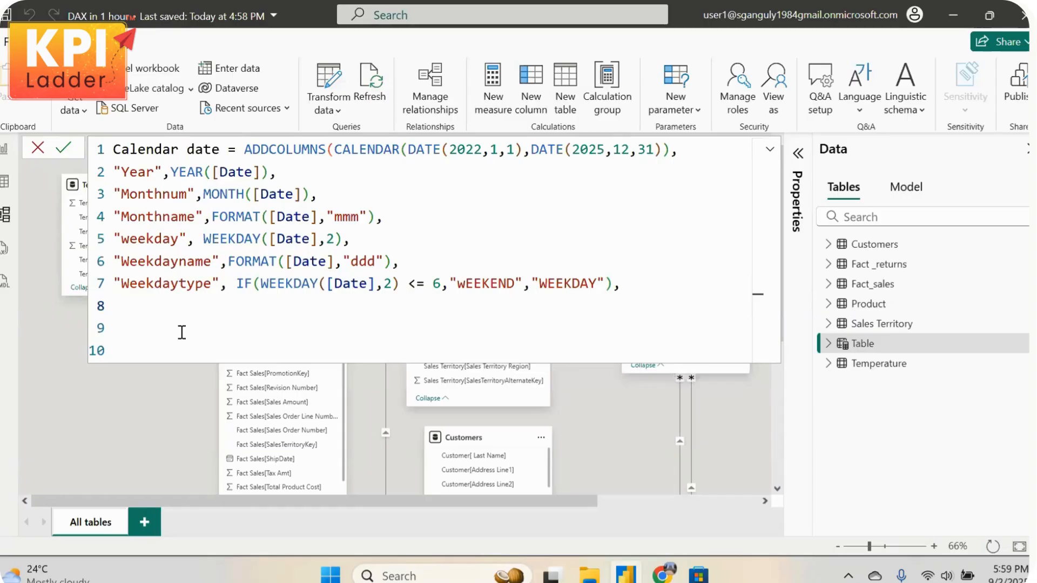
# Enter "Day" as the name of the next added column on line 8 of the formula
pyautogui.write('f')
pyautogui.press('BackSpace')
pyautogui.write('daf')
pyautogui.press('BackSpace')
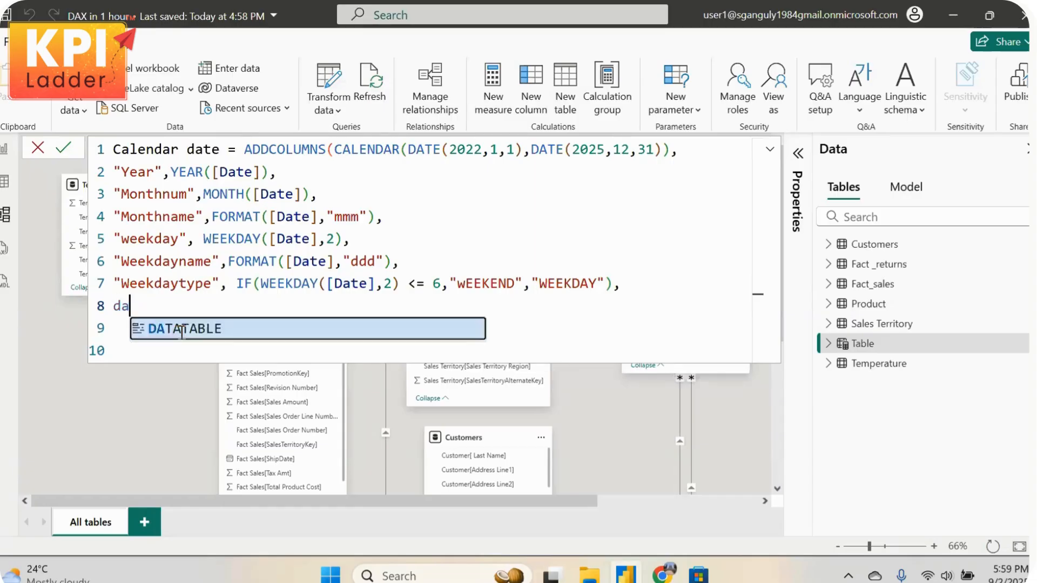
pyautogui.press('BackSpace')
pyautogui.press('BackSpace')
pyautogui.write('"')
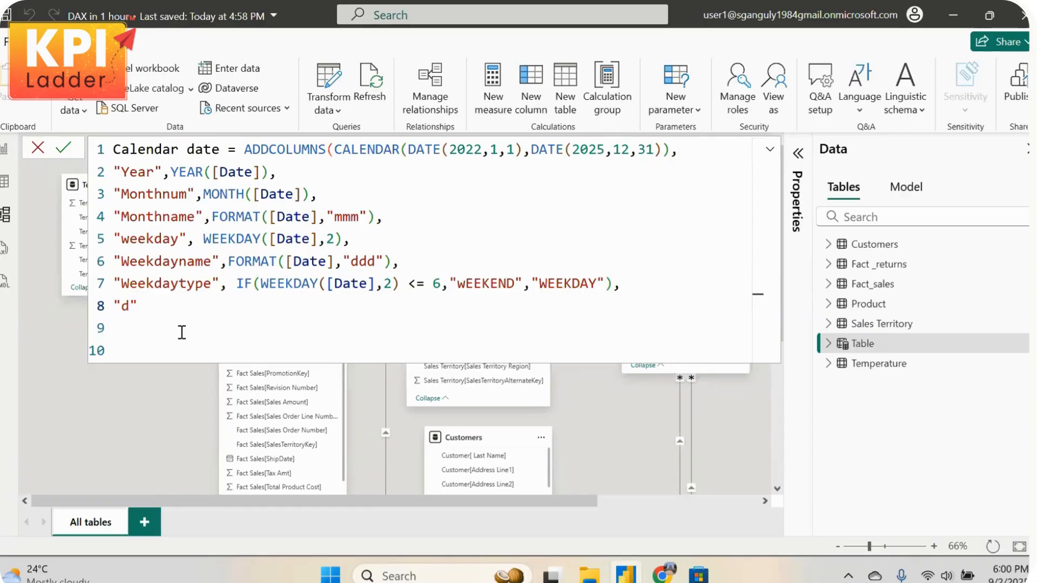
pyautogui.write('dAay"')
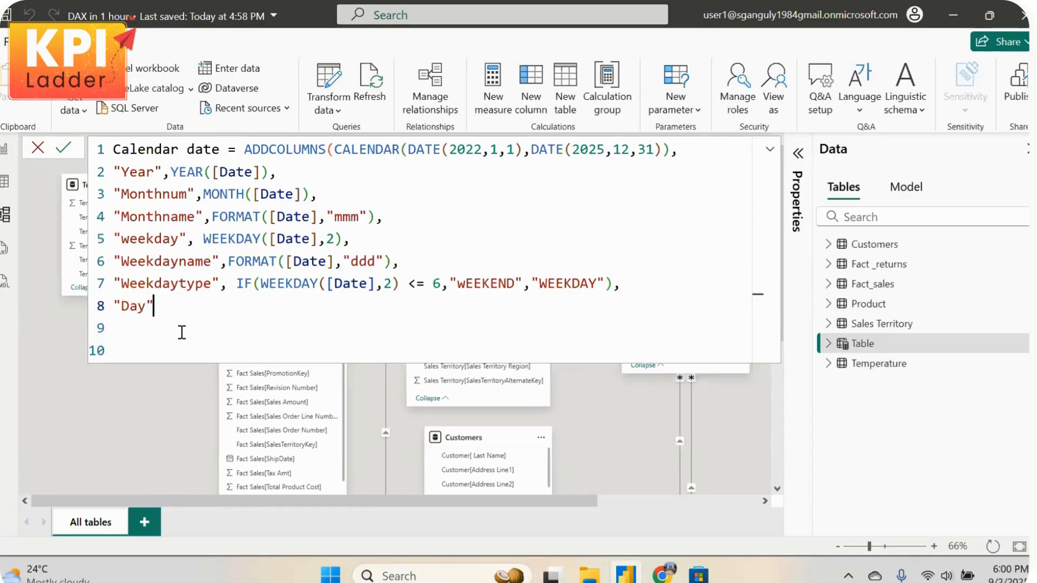
# Define the "Day" column's expression with the DAY function on the [Date] column
pyautogui.write(',Day[dTE')
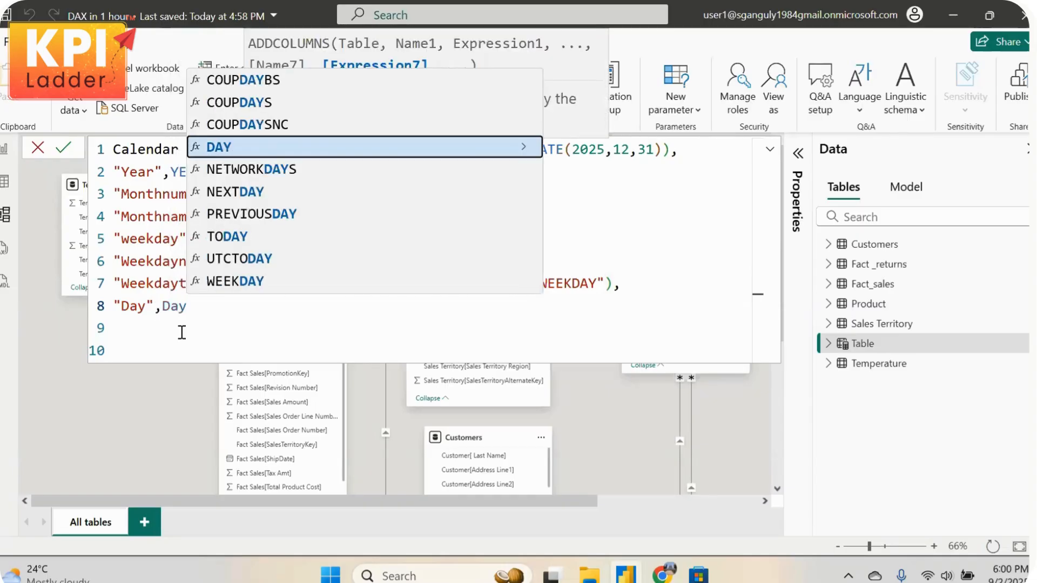
pyautogui.press('BackSpace')
pyautogui.press('BackSpace')
pyautogui.press('BackSpace')
pyautogui.press('BackSpace')
pyautogui.press('Tab')
pyautogui.write('[DATE')
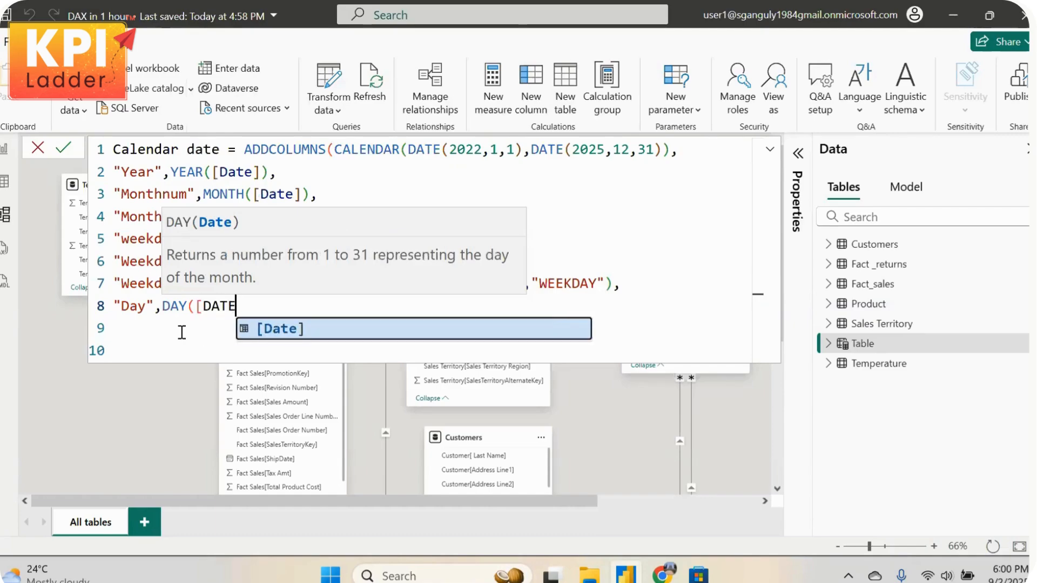
pyautogui.press('Tab')
# Close the DAY and ADDCOLUMNS functions and commit the Calendar date table formula
pyautogui.write('(')
pyautogui.press('BackSpace')
pyautogui.write('))')
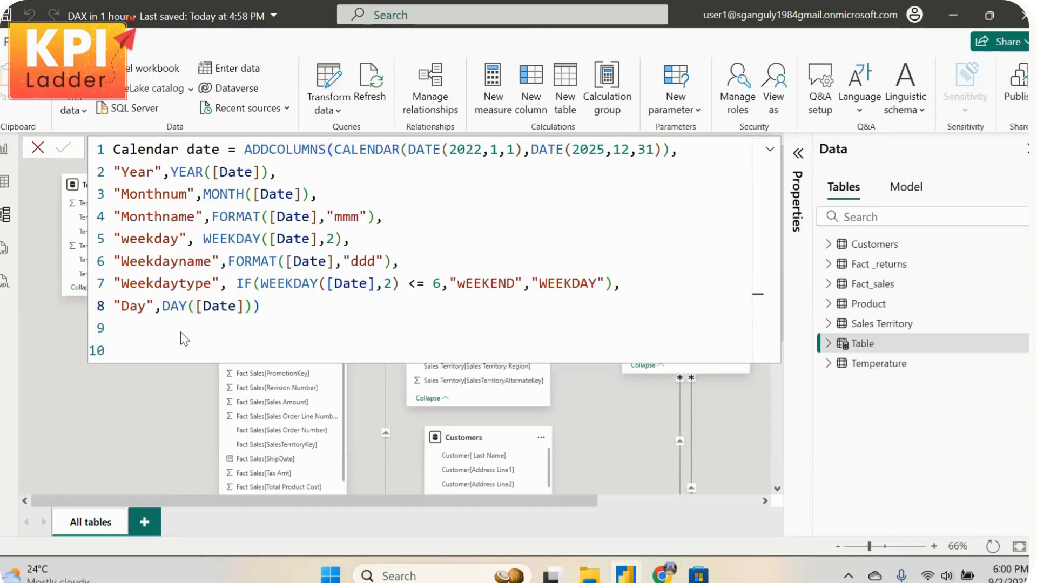
pyautogui.press('Return')
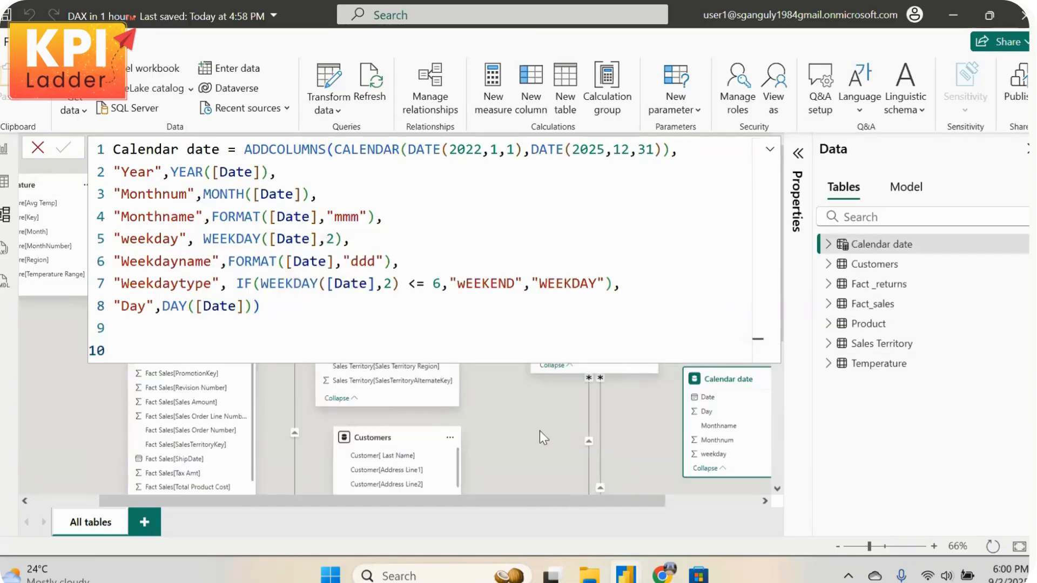
# Copy the entire Calendar date formula and leave the formula editor
pyautogui.click(330, 344)
pyautogui.hotkey('ctrl', 'a')
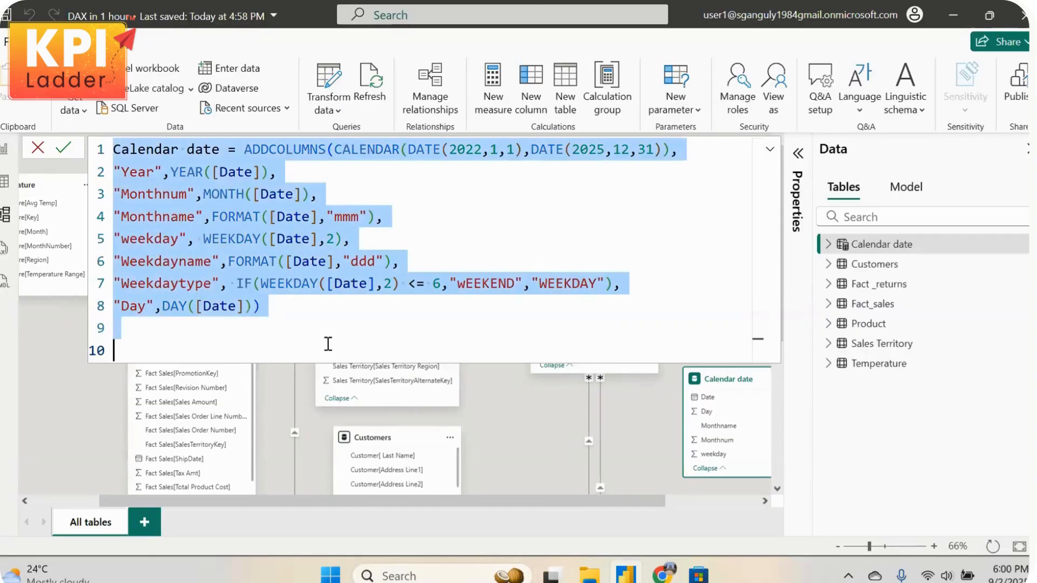
pyautogui.click(485, 416)
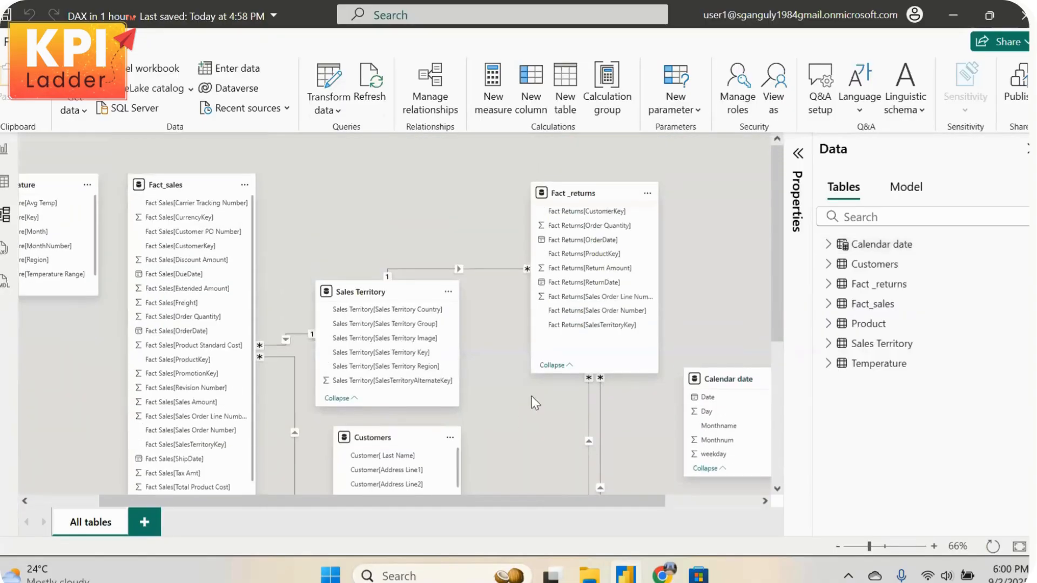
# Move the Calendar date table between Fact_sales and Fact _returns, and shift Sales Territory down to clear it
pyautogui.moveTo(751, 382); pyautogui.dragTo(476, 186)
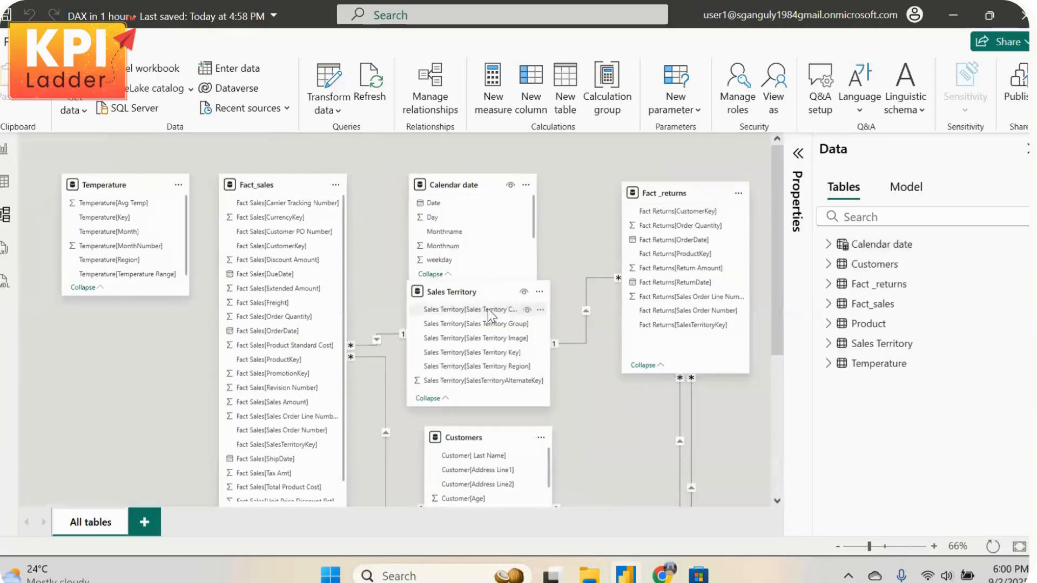
pyautogui.moveTo(482, 293); pyautogui.dragTo(484, 317)
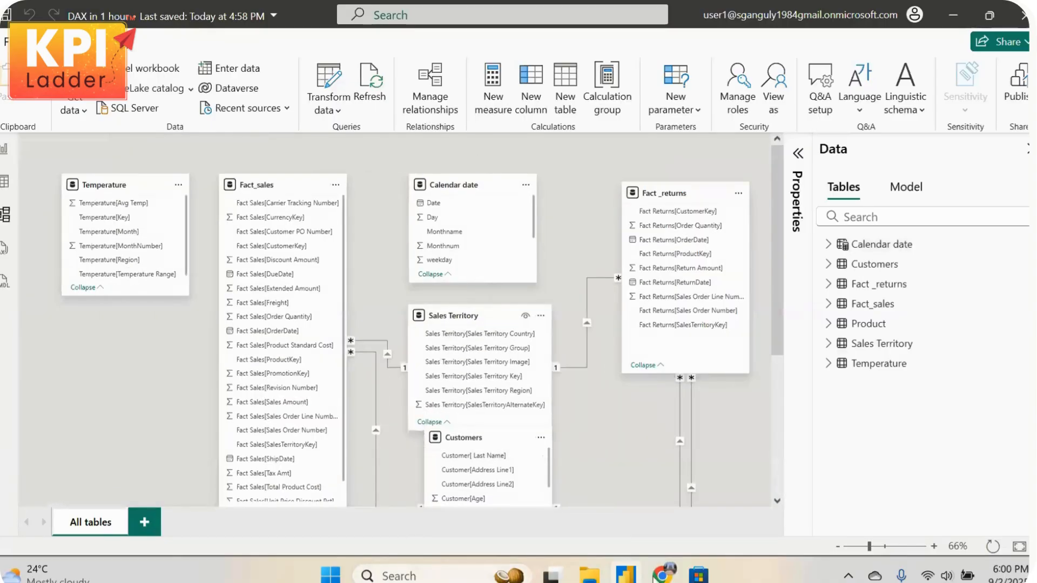
# Switch to the Zoom meeting in Chrome and send the copied Calendar date formula to the Meeting Group Chat
pyautogui.moveTo(662, 574)
pyautogui.click(568, 466)
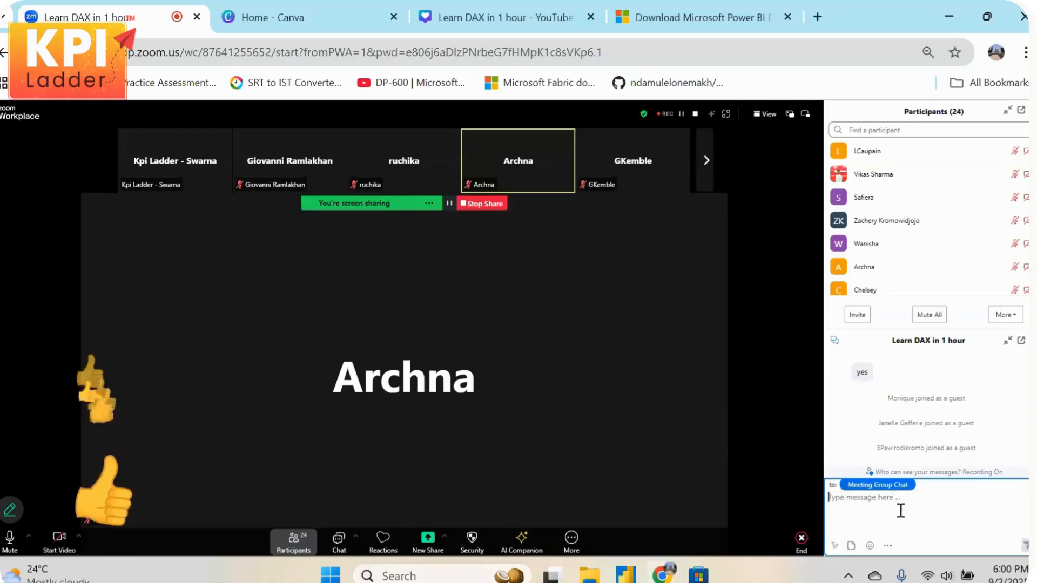
pyautogui.press('Return')
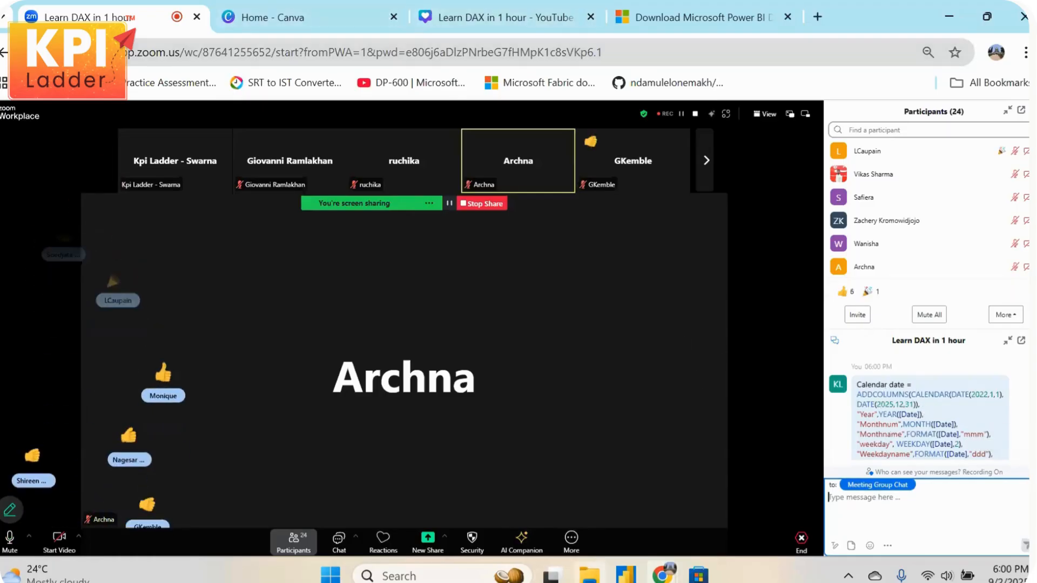
# Switch back to Power BI and fine-tune the positions of the Calendar date and Sales Territory tables in the model diagram
pyautogui.click(625, 575)
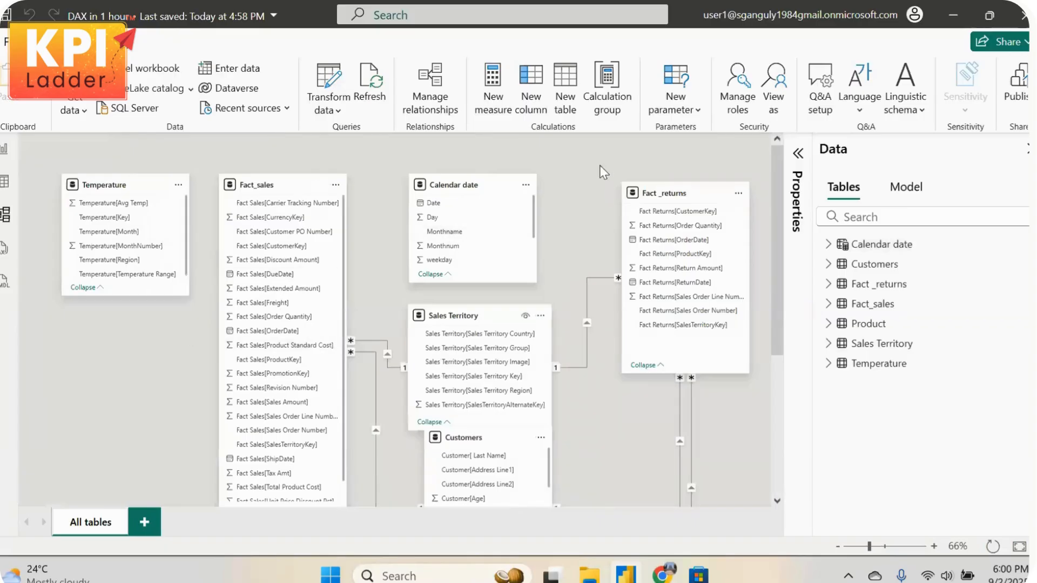
pyautogui.moveTo(482, 180); pyautogui.dragTo(495, 180)
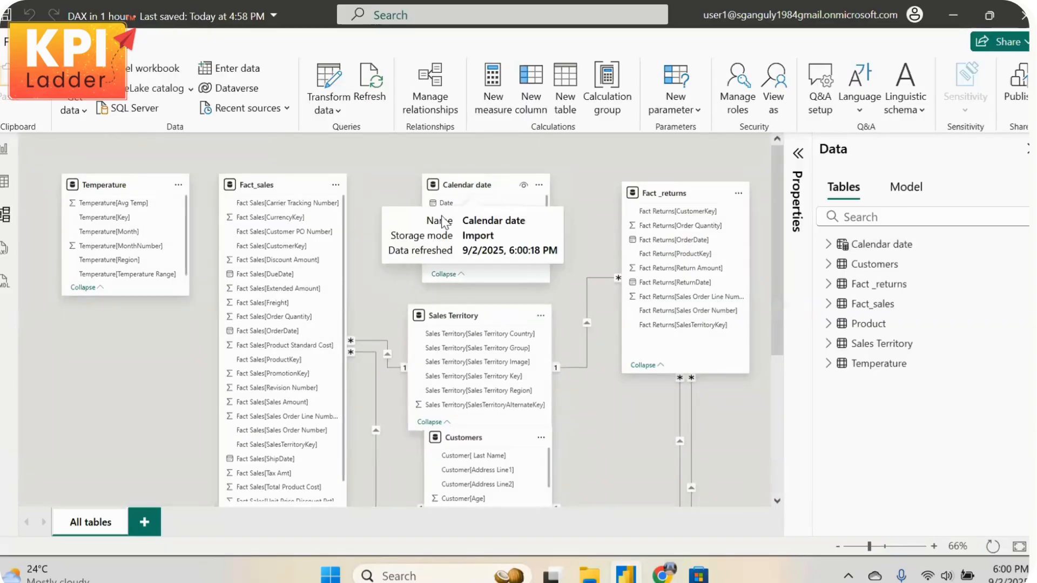
pyautogui.moveTo(493, 319); pyautogui.dragTo(507, 319)
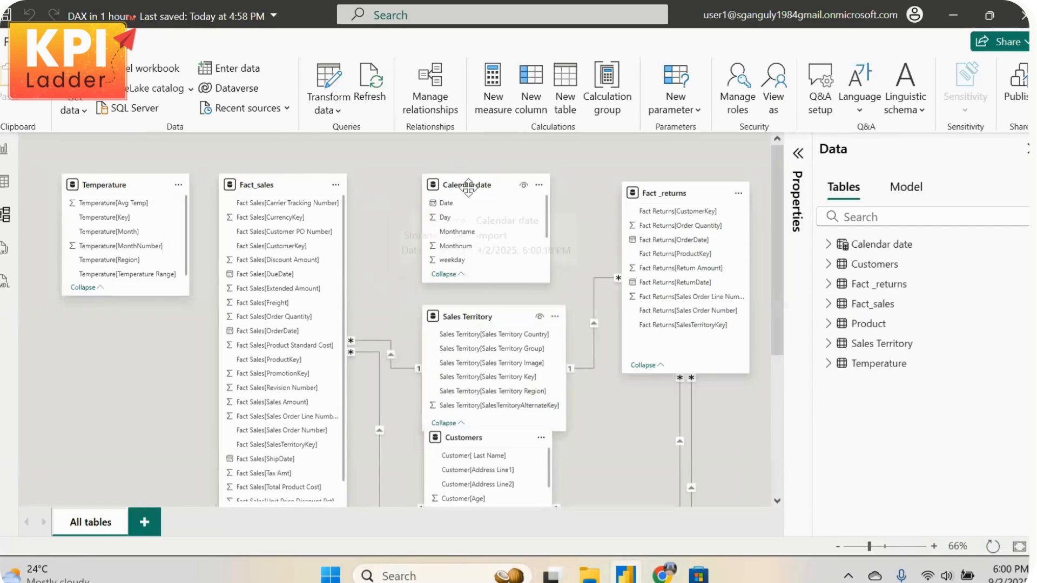
pyautogui.moveTo(469, 185); pyautogui.dragTo(459, 186)
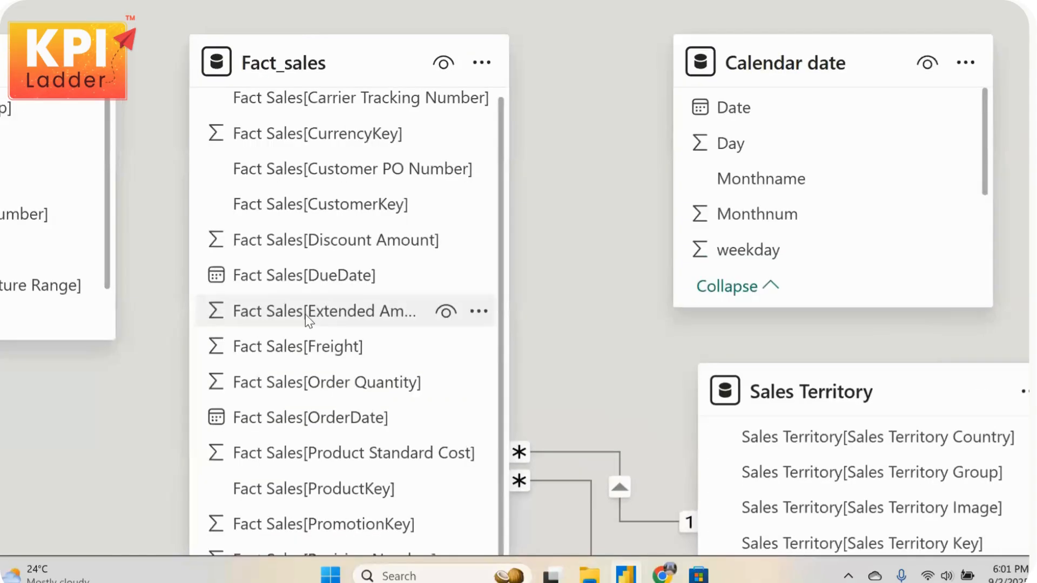
# Create an active many-to-one relationship from Fact_sales OrderDate to Calendar date's Date, with single cross-filter direction
pyautogui.scroll(-5, 301, 331)
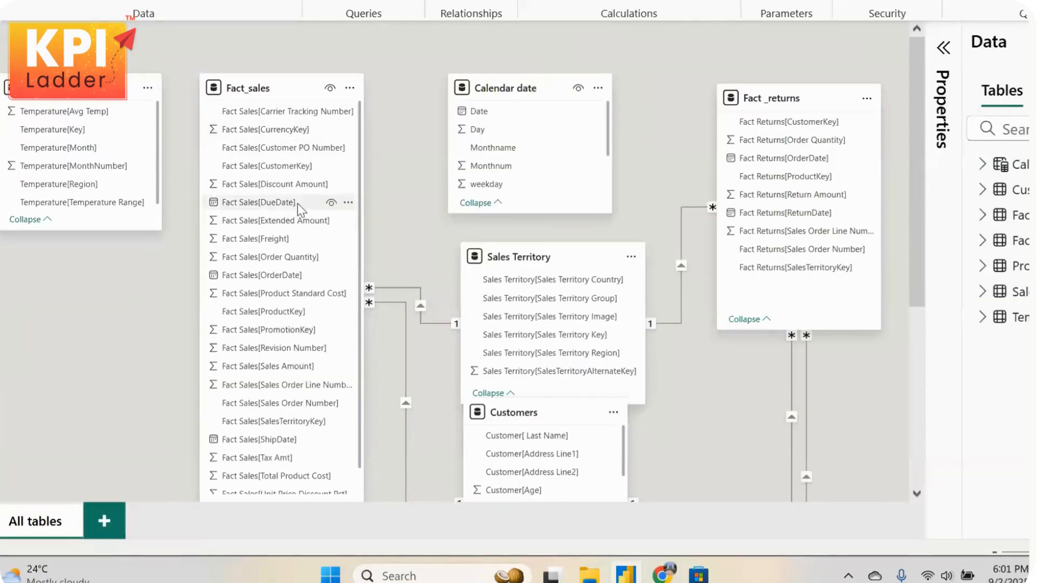
pyautogui.scroll(-1, 290, 222)
pyautogui.scroll(-5, 289, 231)
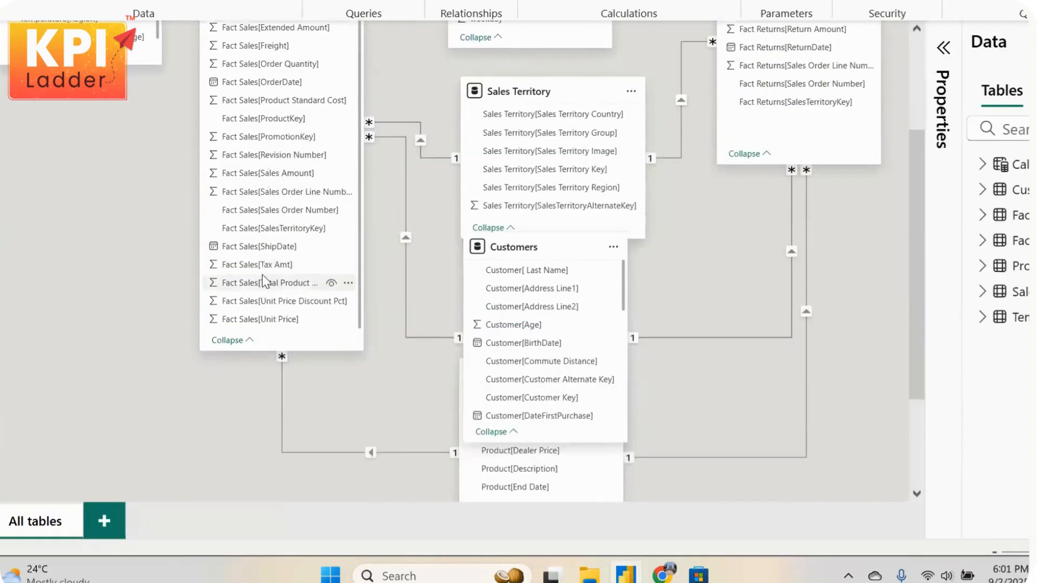
pyautogui.scroll(6, 262, 264)
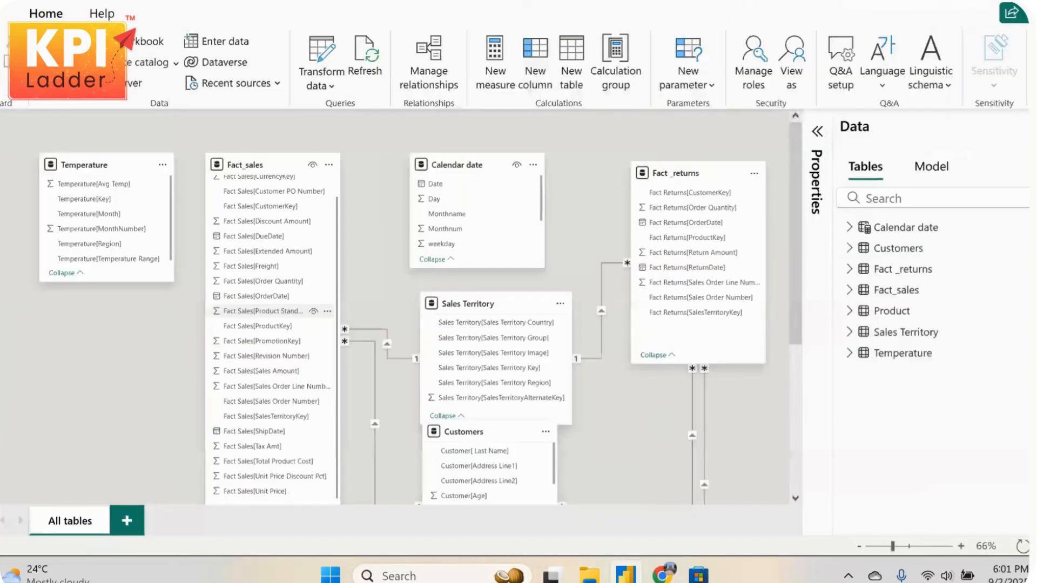
pyautogui.scroll(-3, 280, 316)
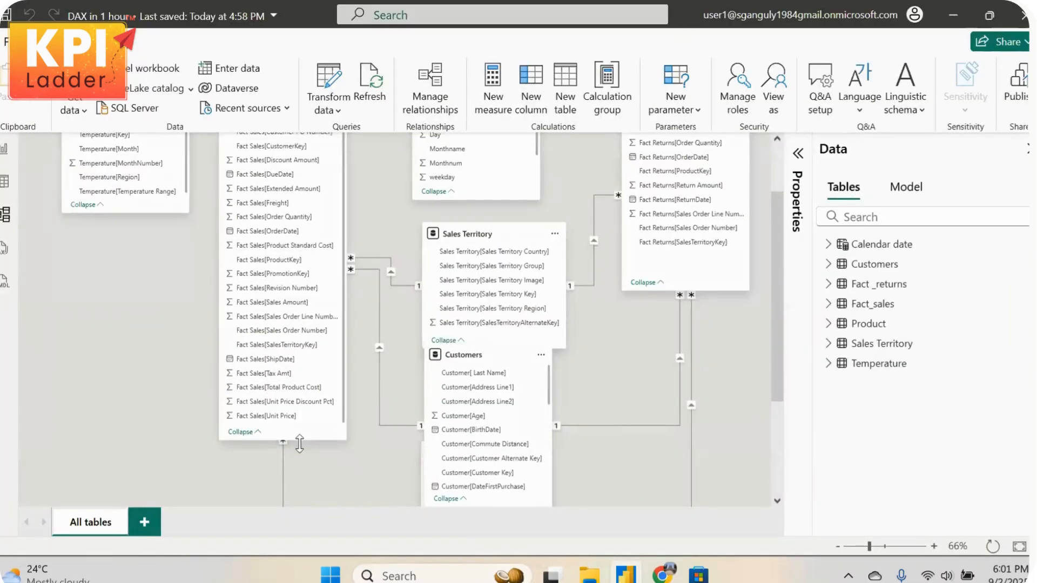
pyautogui.scroll(5, 299, 444)
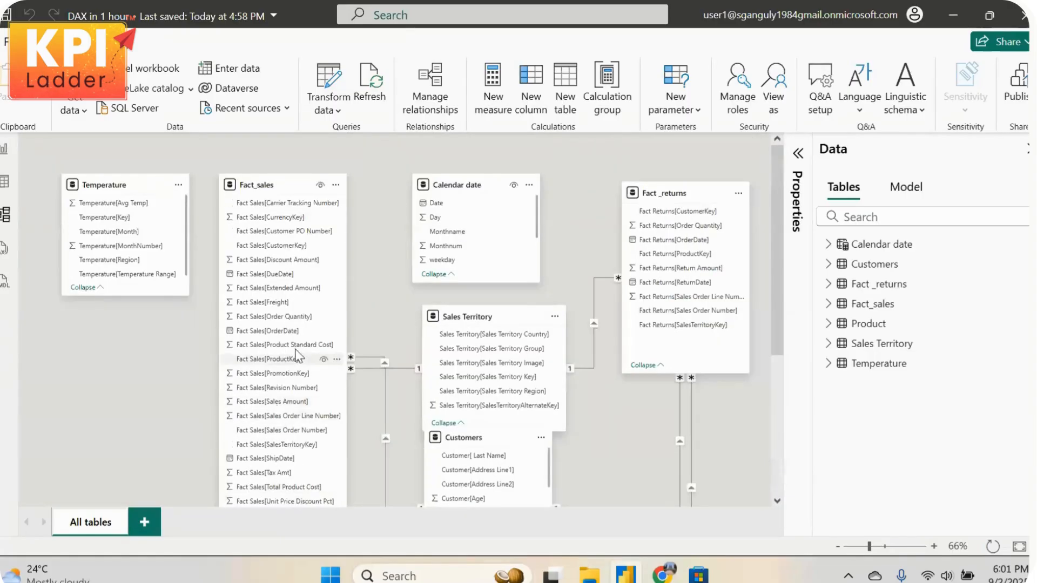
pyautogui.moveTo(297, 331); pyautogui.dragTo(458, 210)
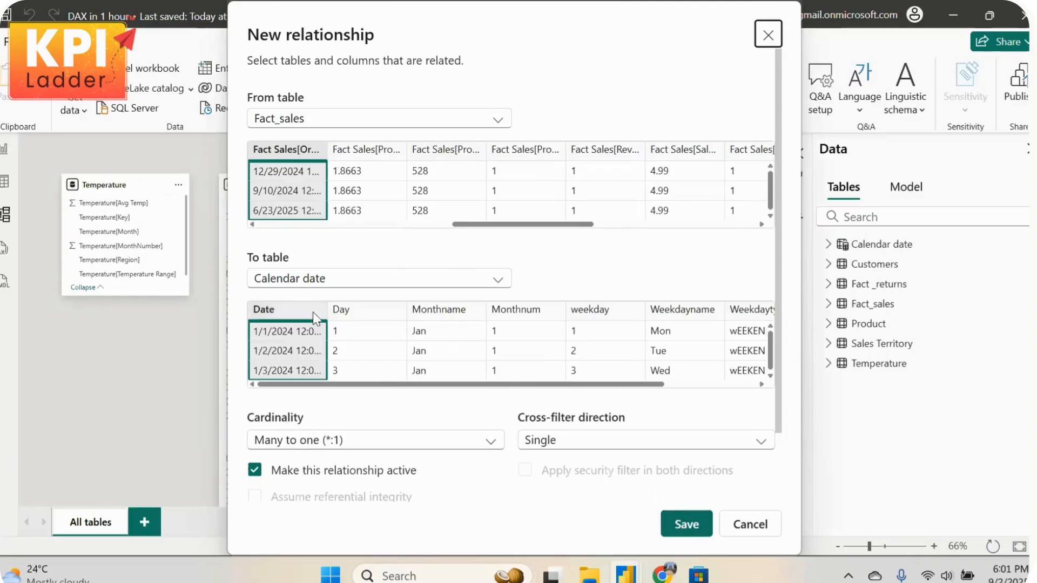
pyautogui.click(687, 527)
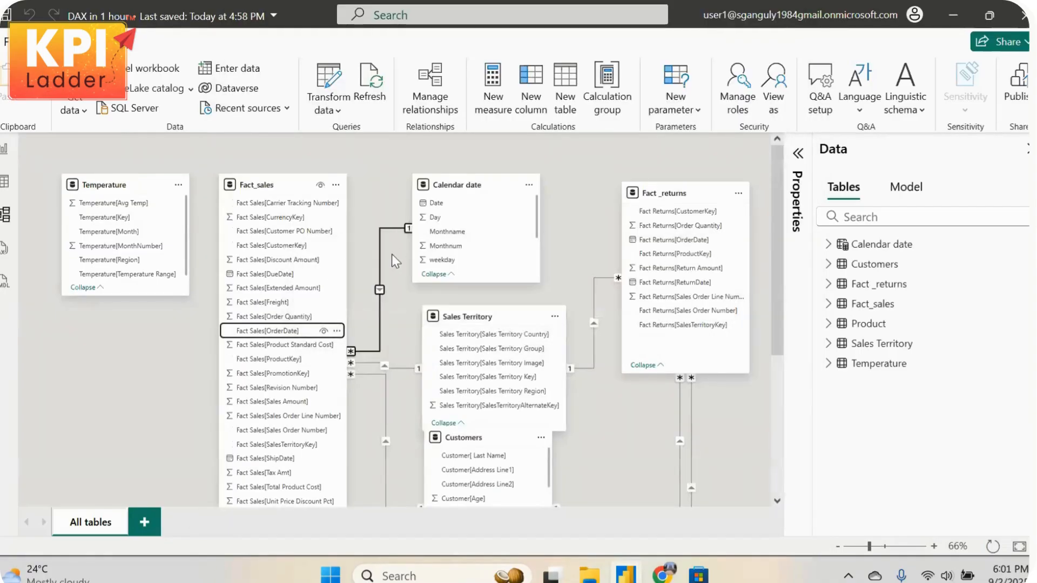
pyautogui.click(381, 293)
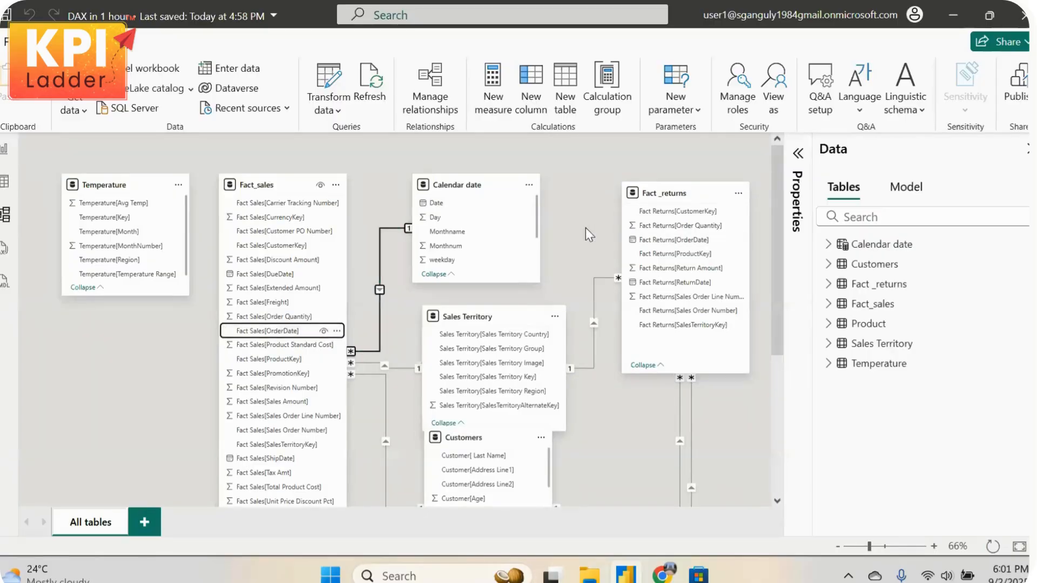
# Align the Fact _returns table beside Calendar date and create a one-to-many relationship from Calendar date's Date to Fact _returns ReturnDate
pyautogui.moveTo(679, 194); pyautogui.dragTo(669, 186)
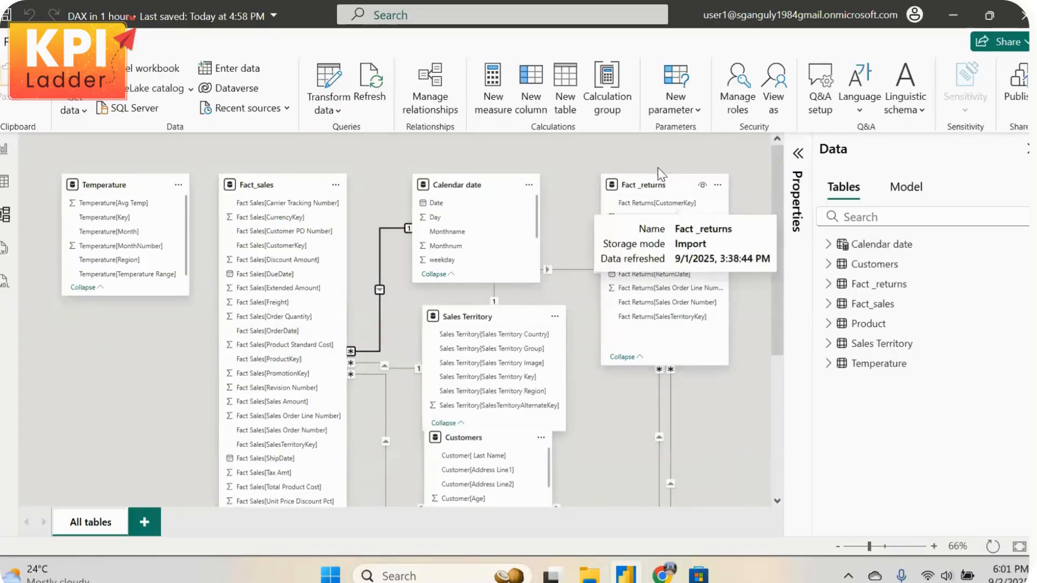
pyautogui.scroll(-2, 746, 400)
pyautogui.scroll(1, 526, 308)
pyautogui.scroll(1, 526, 308)
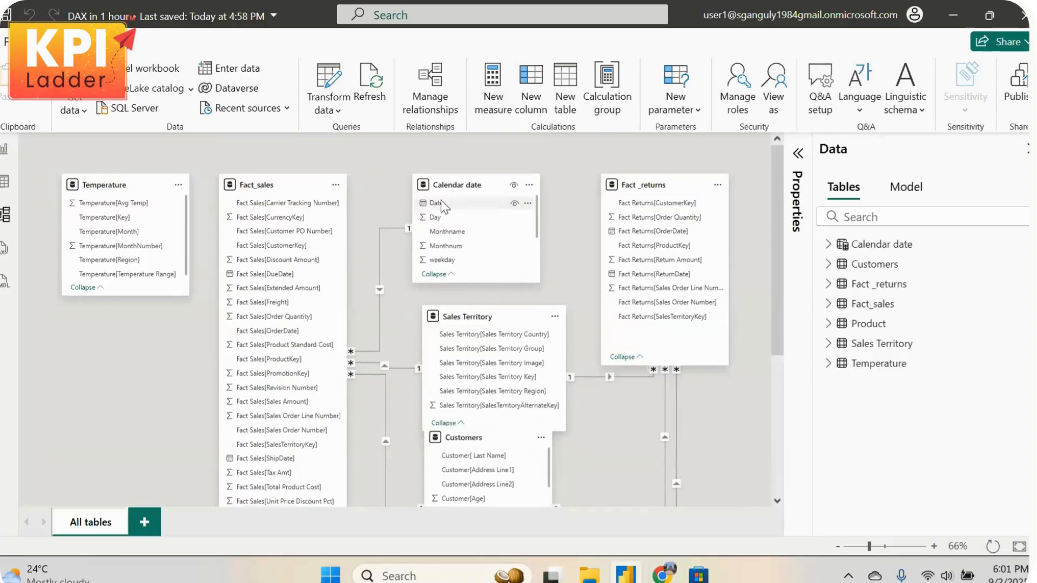
pyautogui.moveTo(441, 200); pyautogui.dragTo(636, 272)
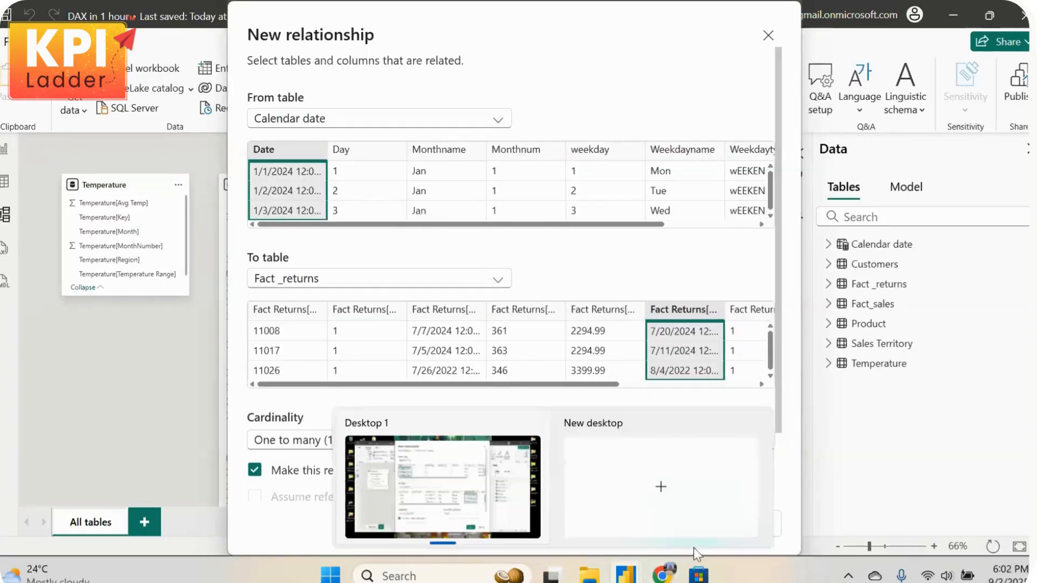
pyautogui.click(689, 533)
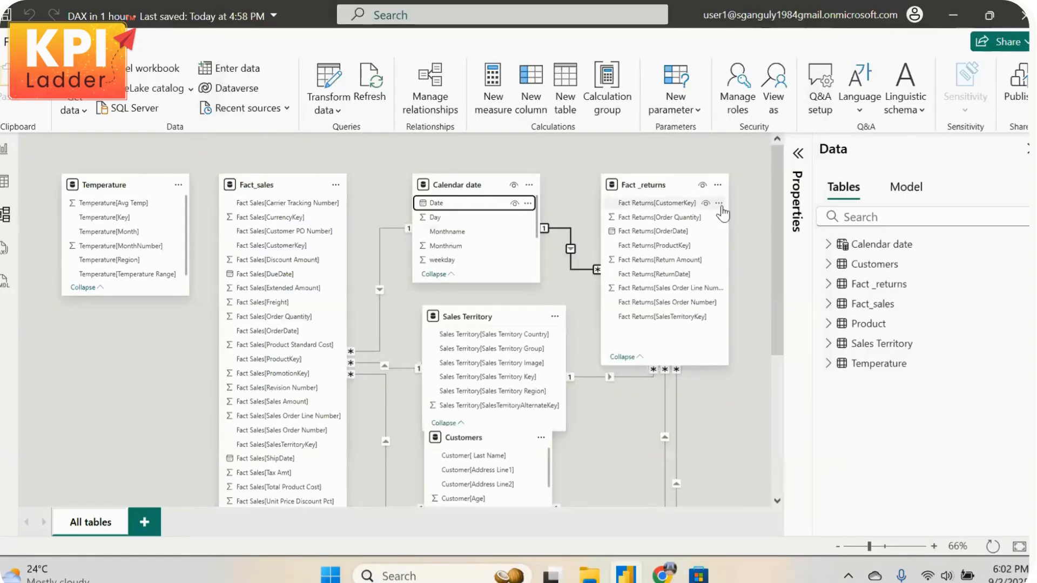
# Move the Customers table out from between Sales Territory and Product so the tables no longer overlap
pyautogui.scroll(-3, 653, 346)
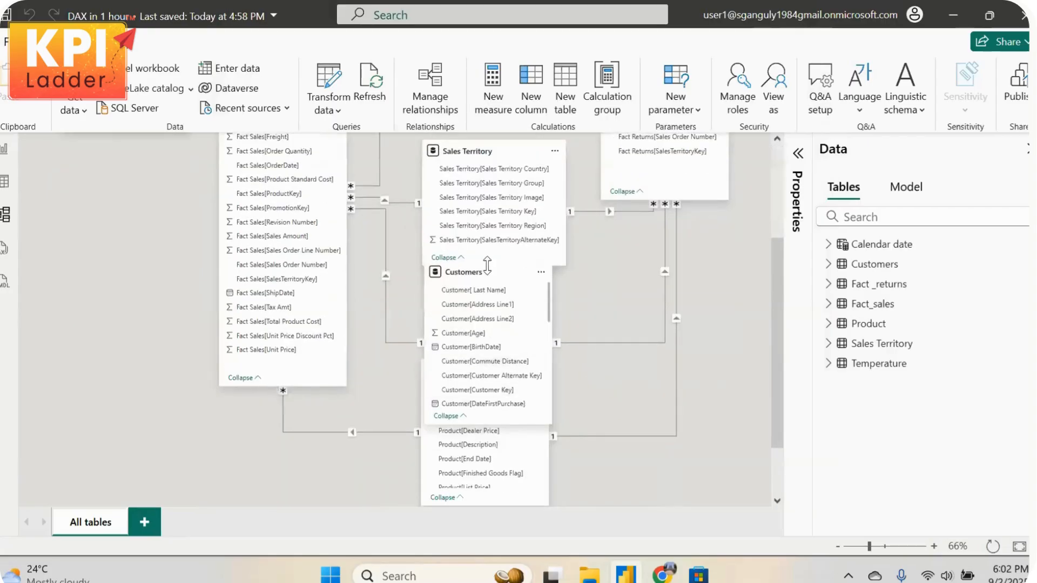
pyautogui.moveTo(487, 270); pyautogui.dragTo(642, 276)
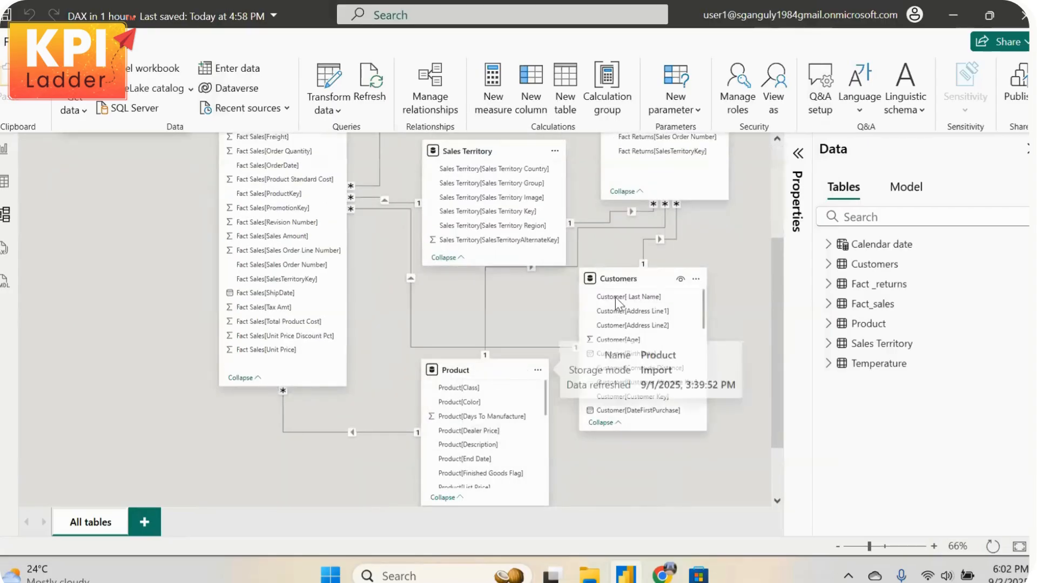
pyautogui.click(632, 275)
# Open the Customers table's data and start a new calculated column named full name
pyautogui.click(4, 181)
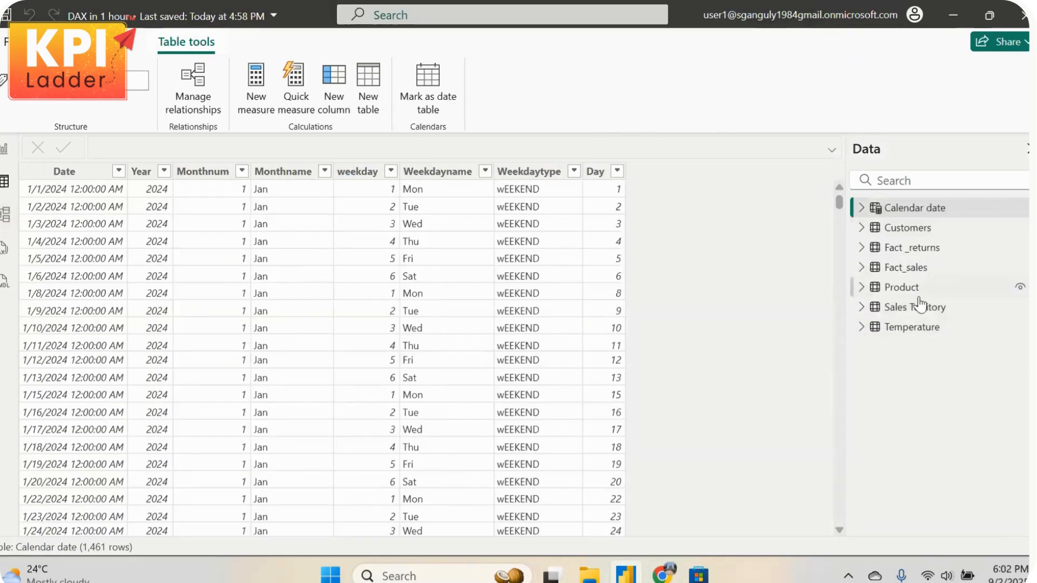
pyautogui.click(917, 229)
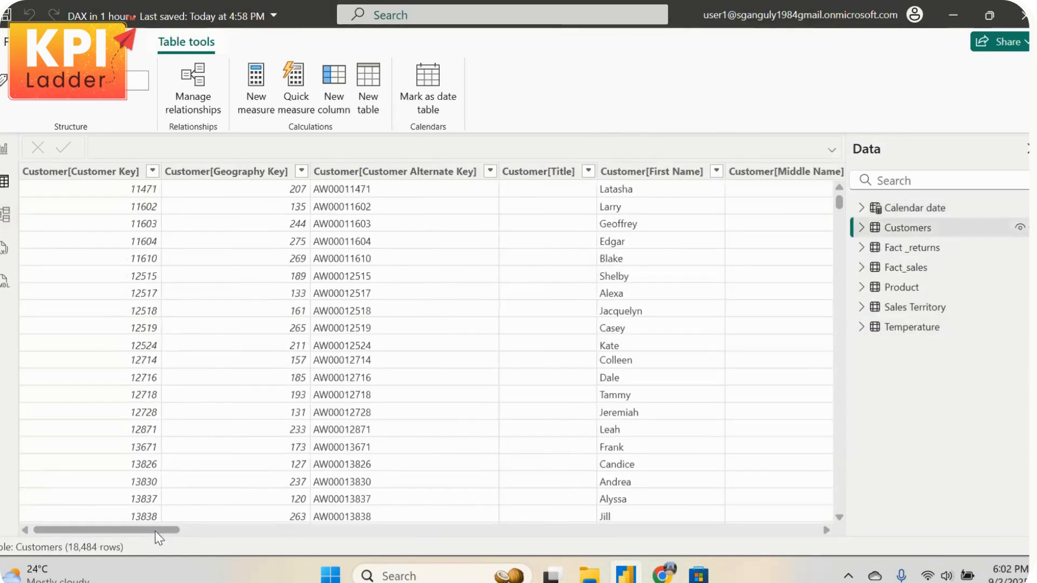
pyautogui.moveTo(154, 531); pyautogui.dragTo(690, 425)
pyautogui.moveTo(612, 535); pyautogui.dragTo(754, 534)
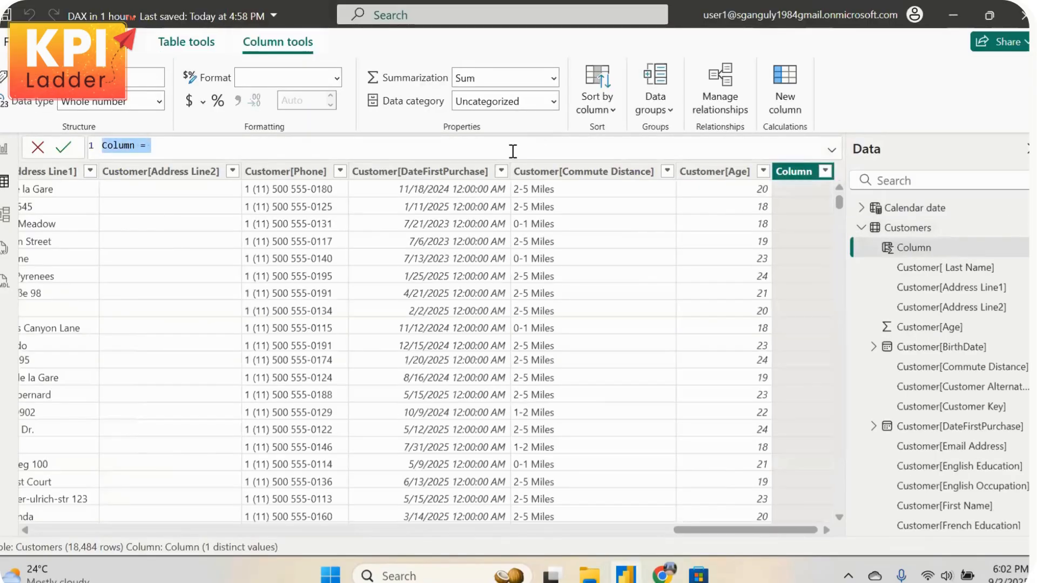
pyautogui.press('BackSpace')
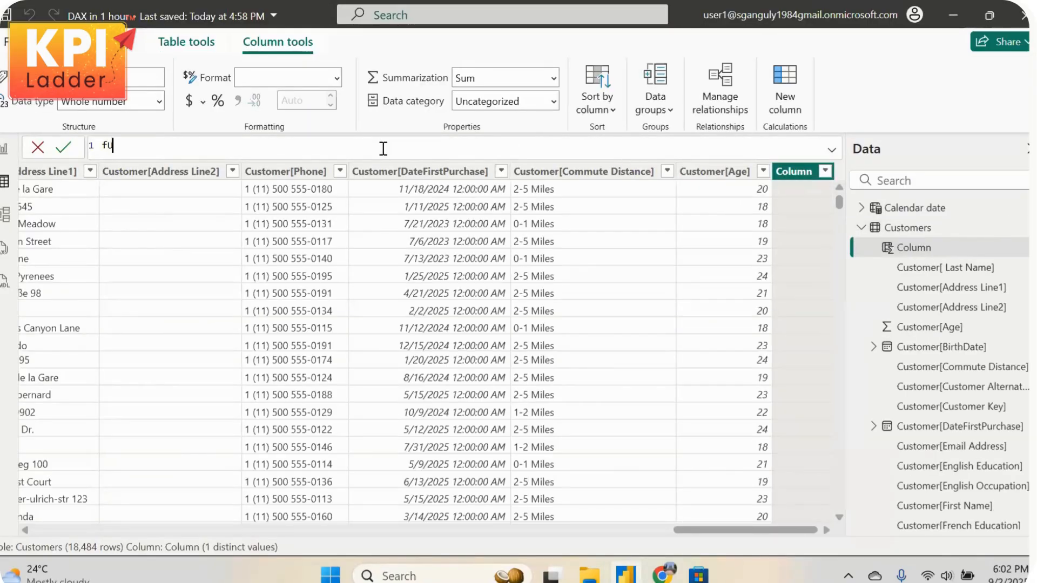
pyautogui.press('BackSpace')
pyautogui.press('BackSpace')
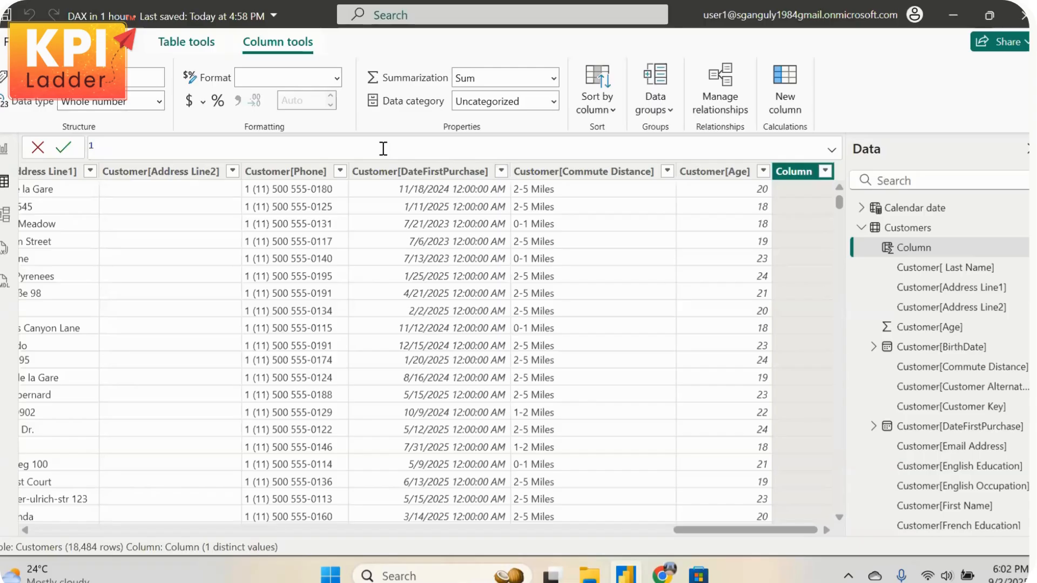
pyautogui.write('name -')
pyautogui.press('BackSpace')
pyautogui.press('BackSpace')
pyautogui.write('=')
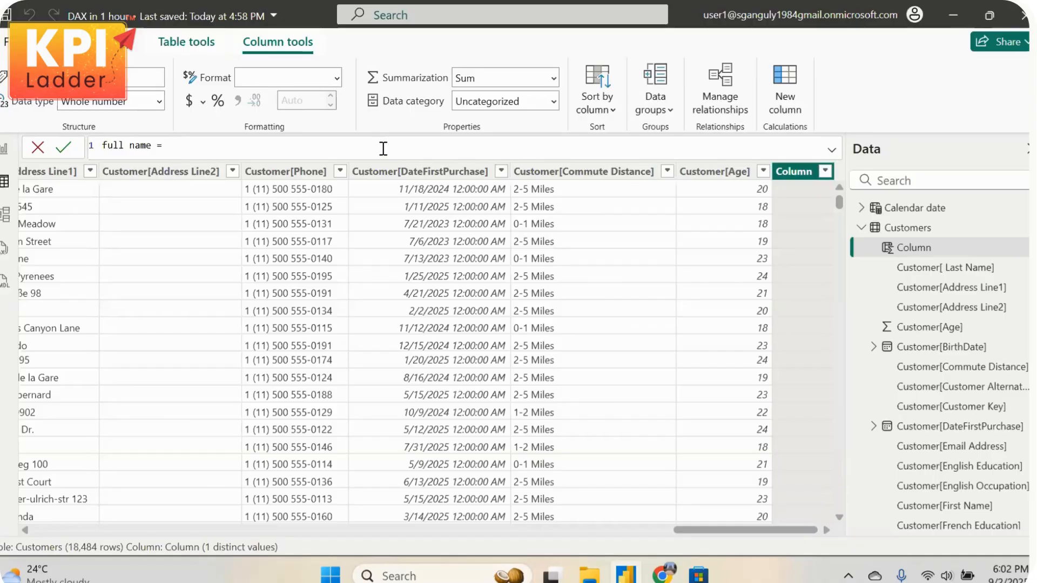
# Begin the full name formula with the Customer First Name column, followed by & and a quoted space
pyautogui.write('cu')
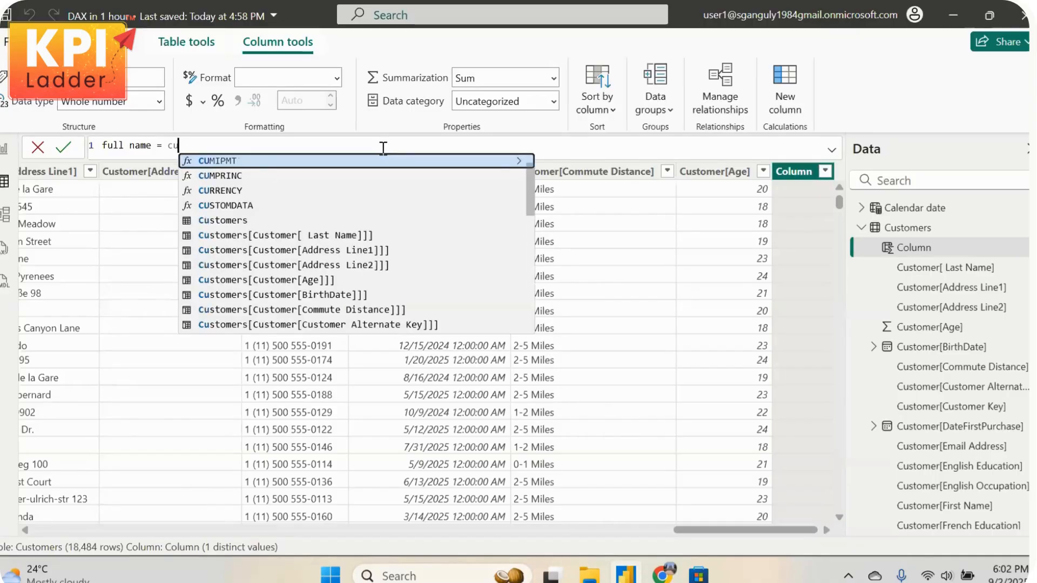
pyautogui.press('BackSpace')
pyautogui.press('BackSpace')
pyautogui.write('fir')
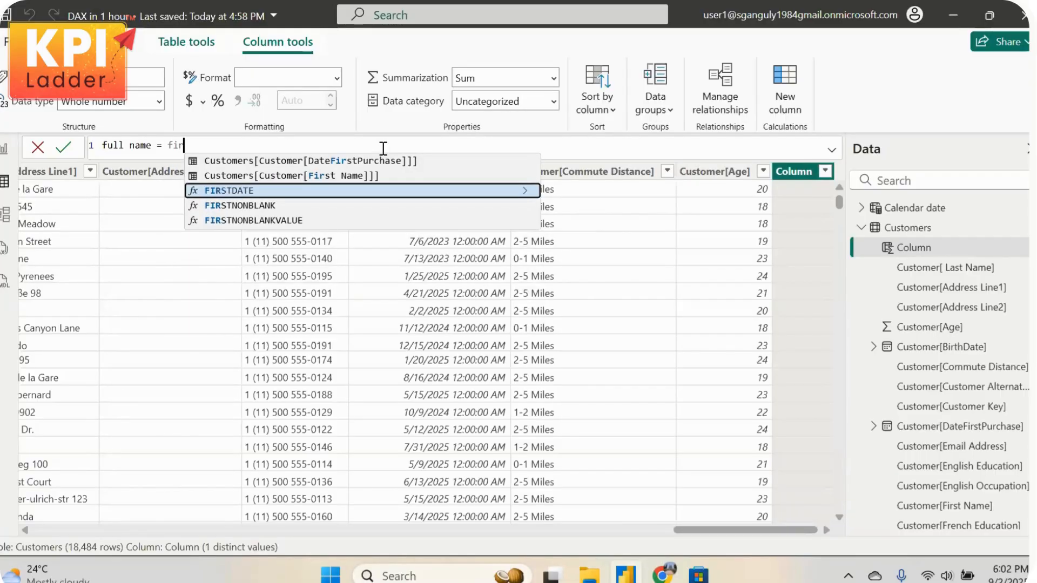
pyautogui.click(356, 176)
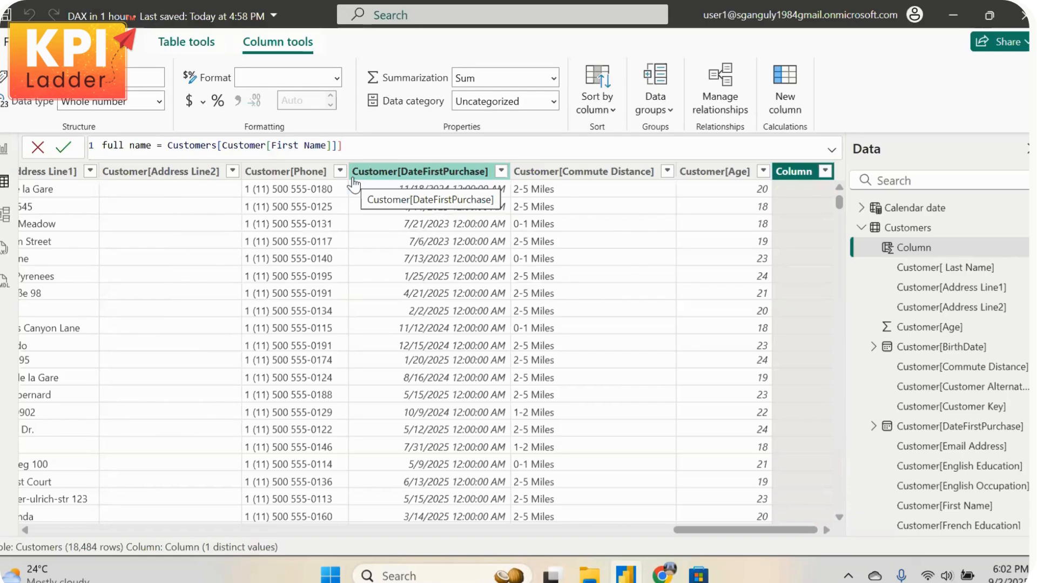
pyautogui.write('&')
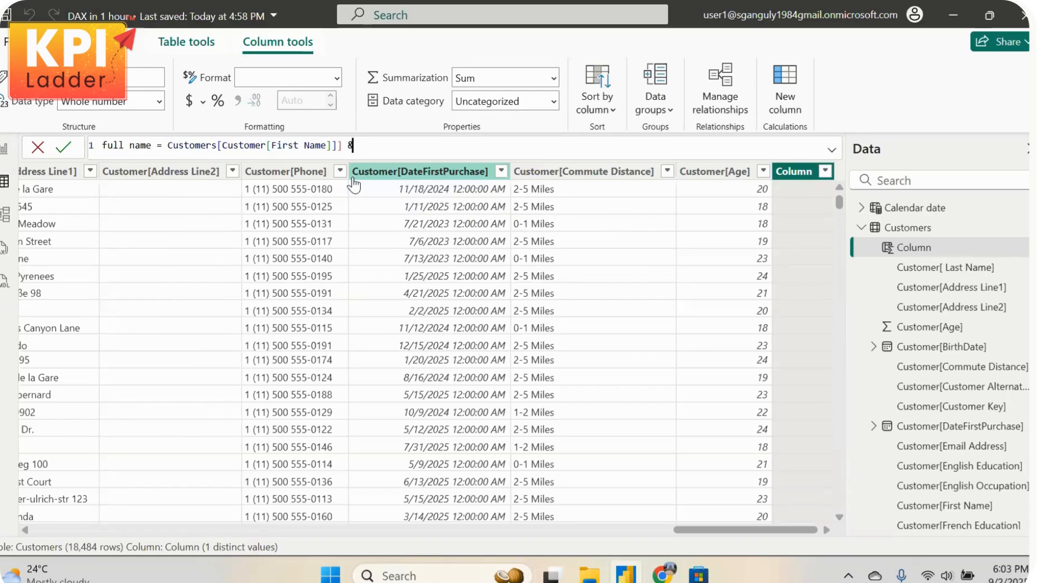
pyautogui.write(' "')
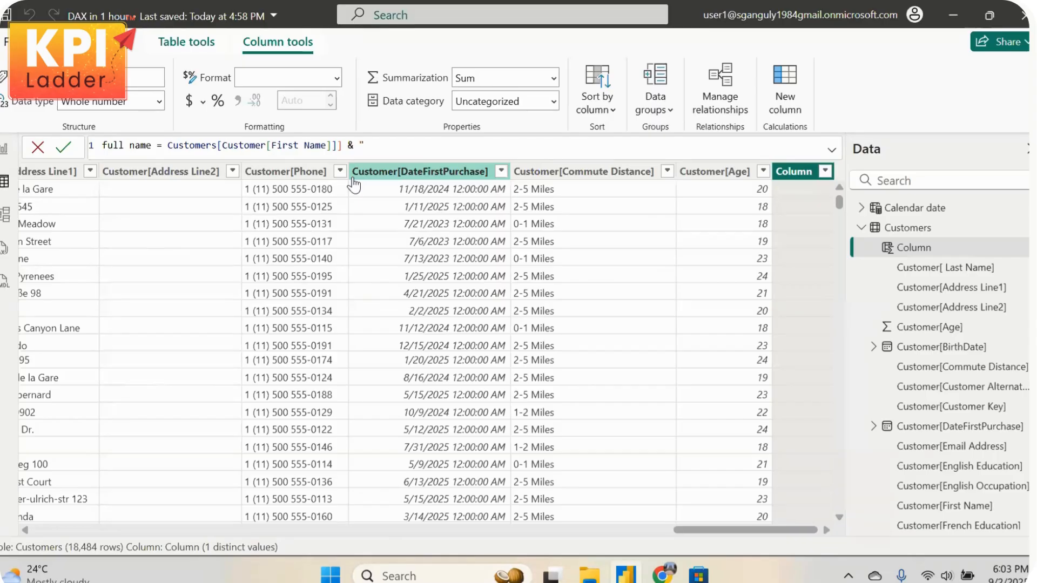
pyautogui.write(' "')
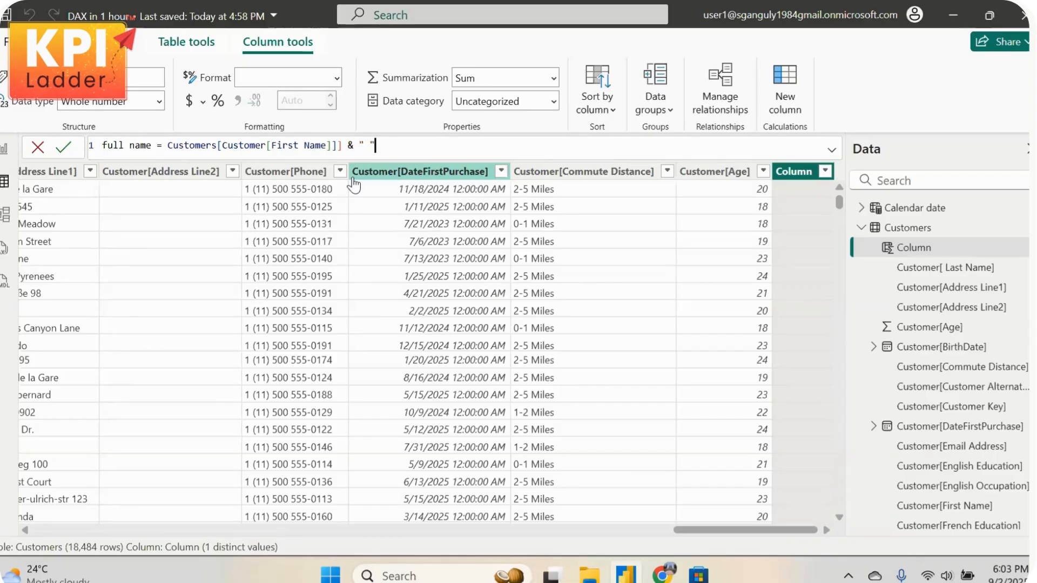
# Complete the full name formula with a two-space separator and & Customers[Customer[ Last Name]]], and commit the column
pyautogui.press('Left')
pyautogui.write('" & las')
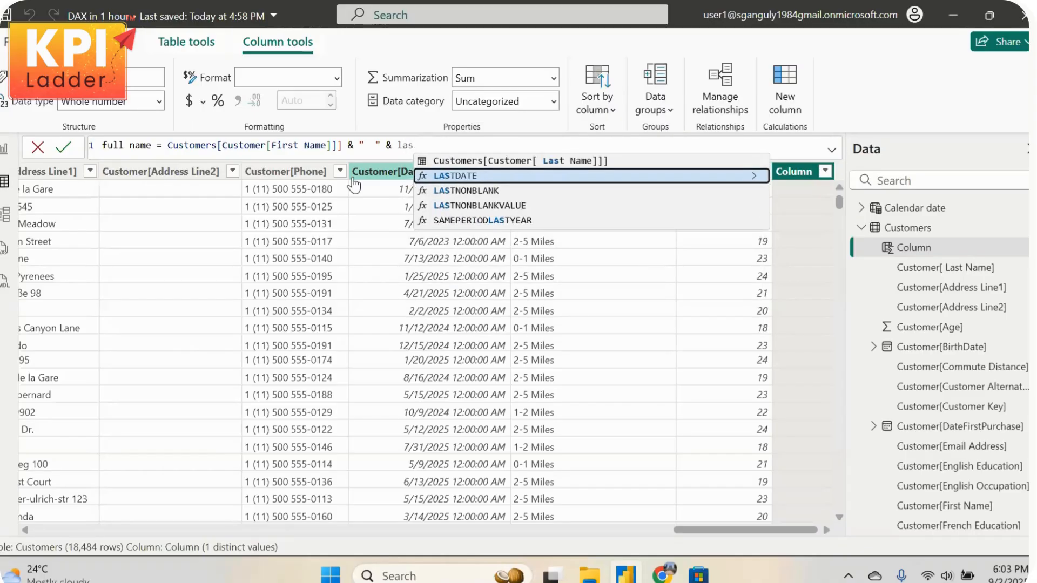
pyautogui.press('Tab')
pyautogui.press('BackSpace')
pyautogui.press('BackSpace')
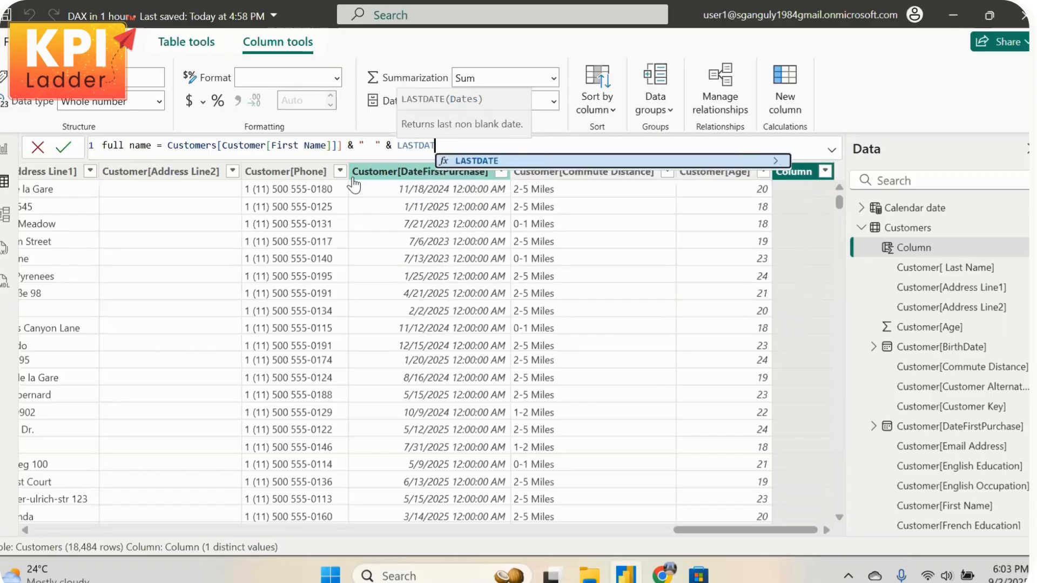
pyautogui.press('BackSpace')
pyautogui.press('BackSpace')
pyautogui.press('BackSpace')
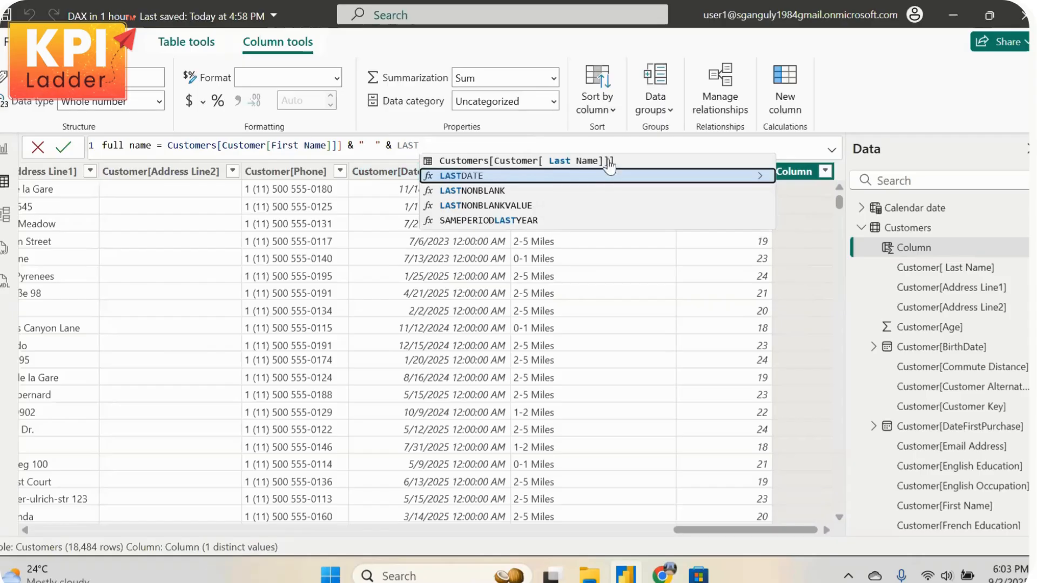
pyautogui.click(609, 162)
pyautogui.write(')')
pyautogui.press('BackSpace')
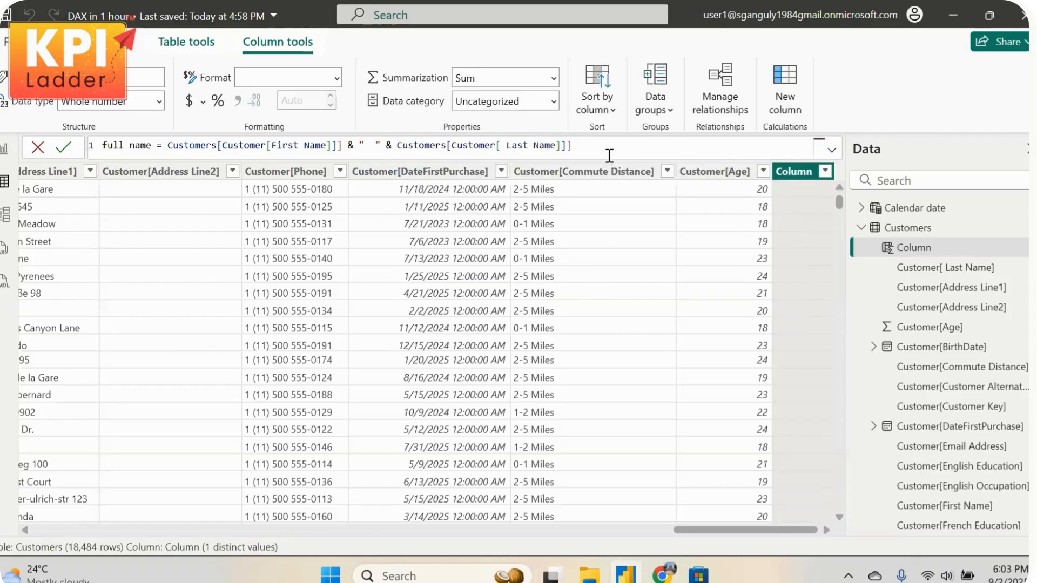
pyautogui.press('Return')
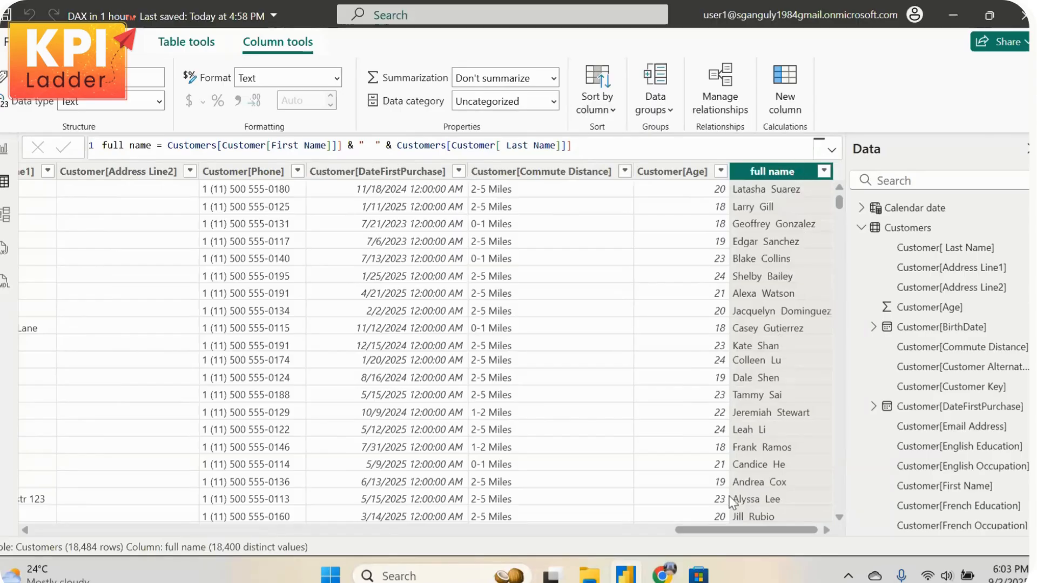
# Examine the range of distinct ages in the Customer Age column's filter list without applying a filter
pyautogui.moveTo(741, 533)
pyautogui.mouseDown()
pyautogui.moveTo(55, 534)
pyautogui.moveTo(443, 531)
pyautogui.moveTo(693, 508)
pyautogui.moveTo(745, 523)
pyautogui.mouseUp()
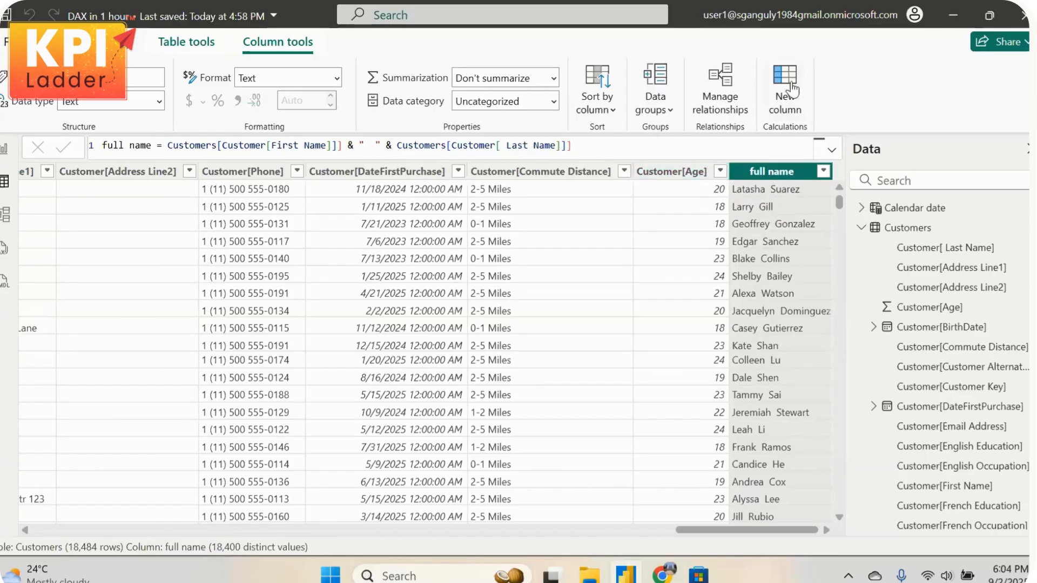
pyautogui.click(660, 233)
pyautogui.click(720, 171)
pyautogui.scroll(-5, 793, 335)
pyautogui.scroll(-5, 793, 330)
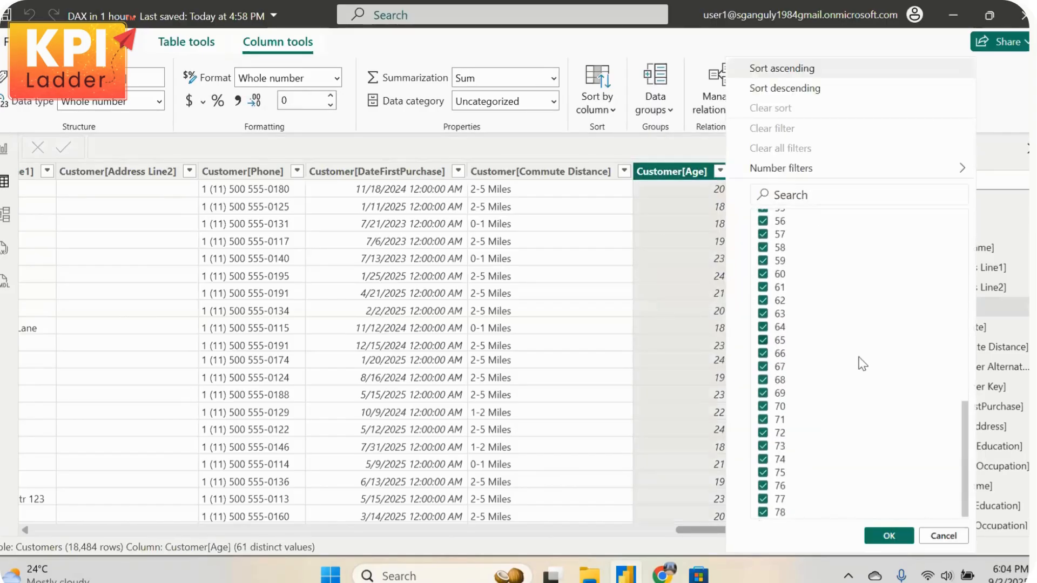
pyautogui.scroll(10, 863, 365)
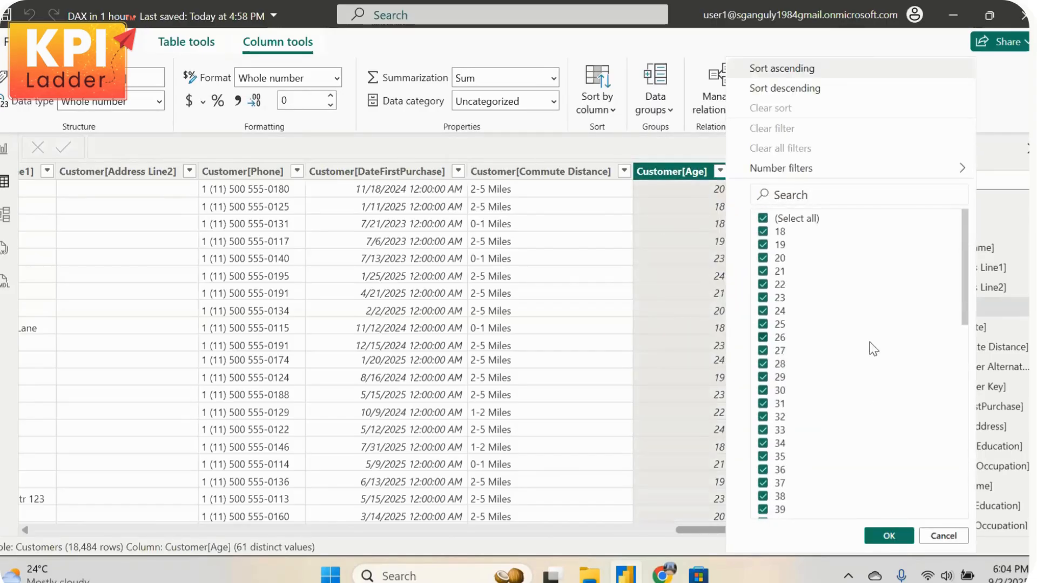
pyautogui.click(718, 38)
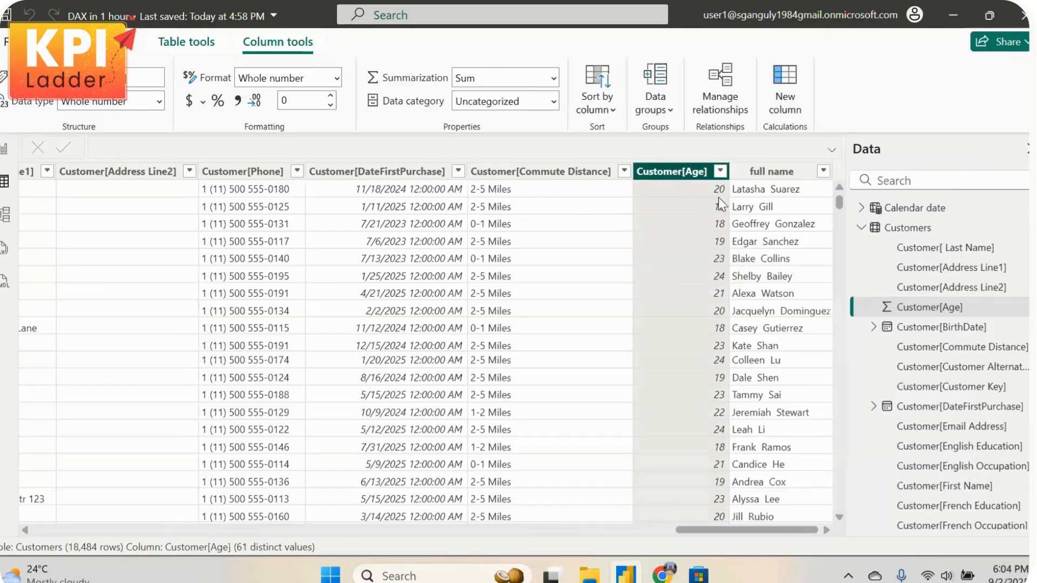
# Add a calculated column named Age Group to Customers and begin its formula with SWITCH(TRUE(),
pyautogui.click(784, 112)
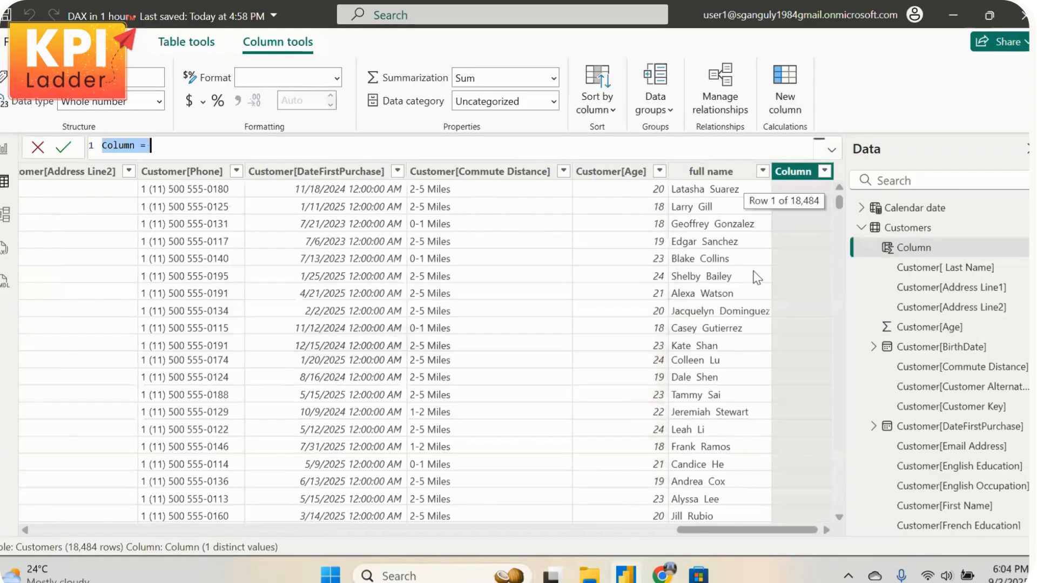
pyautogui.write('Age')
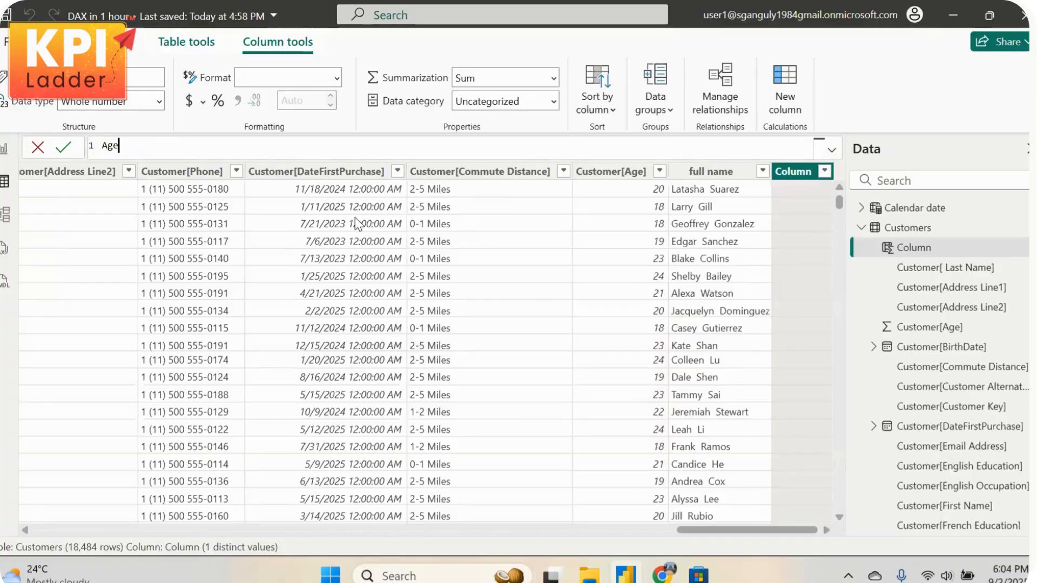
pyautogui.press('BackSpace')
pyautogui.write('Group = swit')
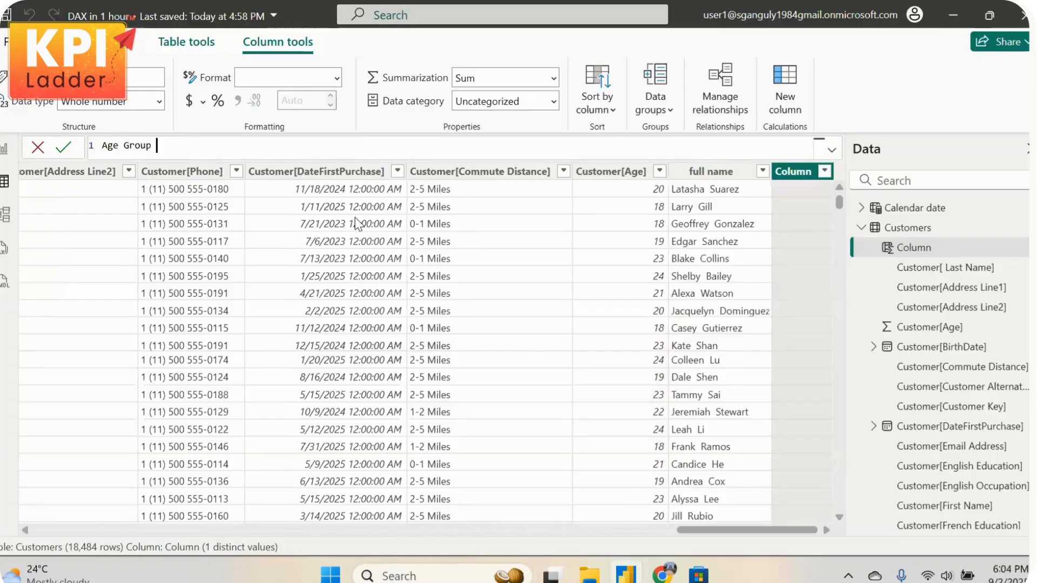
pyautogui.press('Tab')
pyautogui.write('tru')
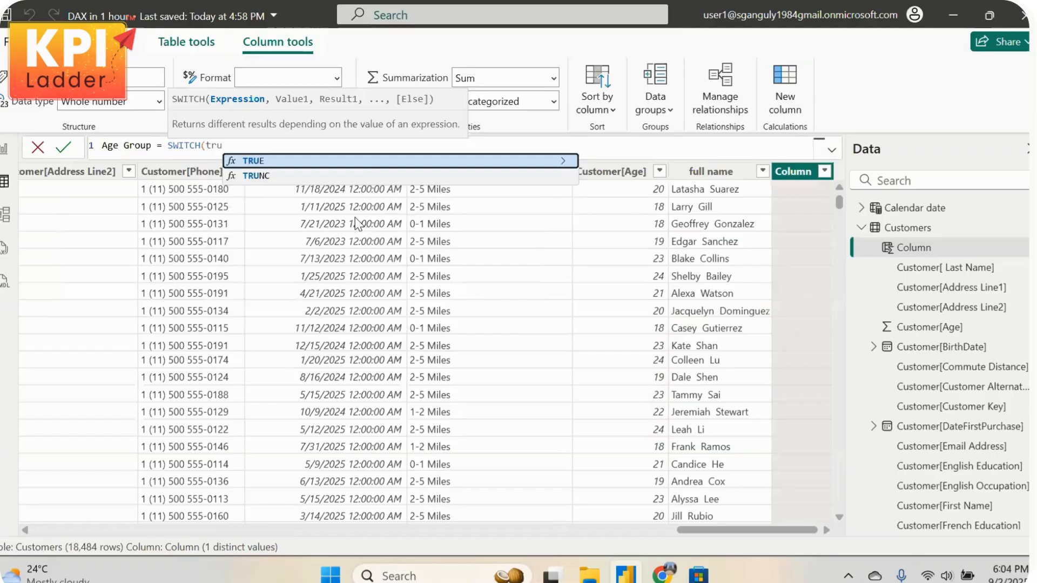
pyautogui.press('Tab')
pyautogui.write('),')
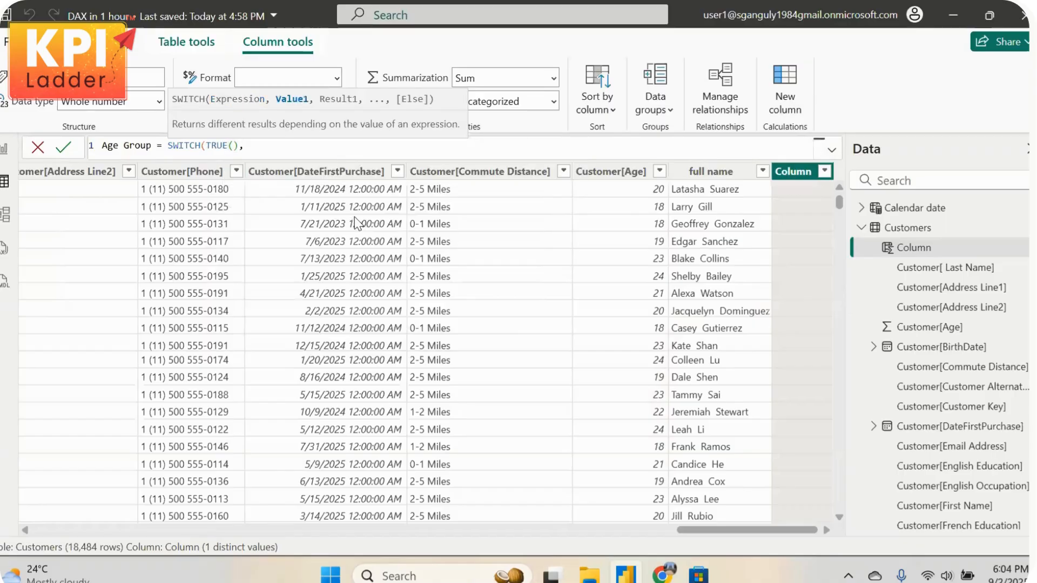
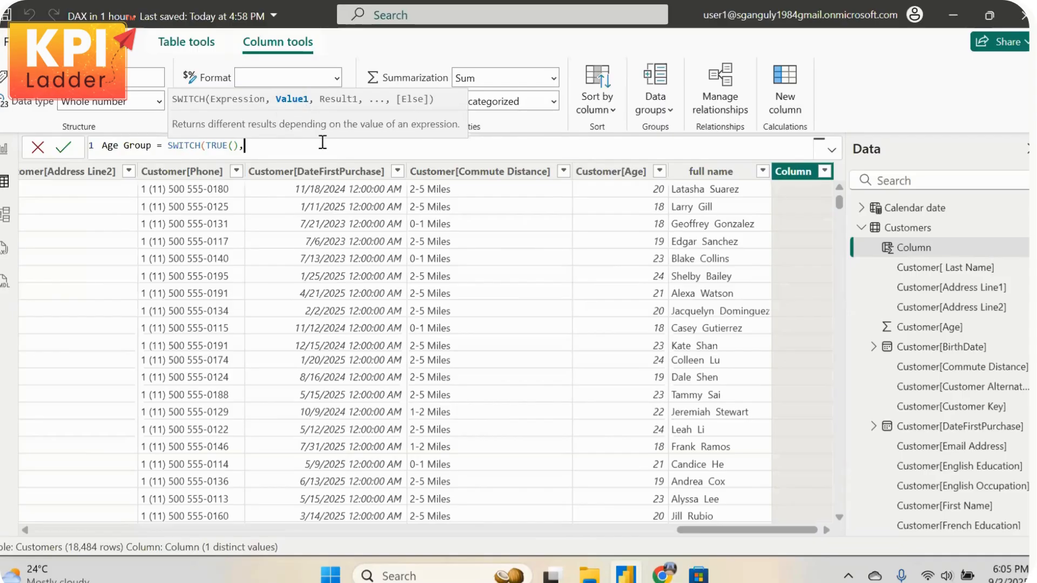
# Add the first SWITCH condition, returning "Young" when Customer Age is <= 25
pyautogui.write('age')
pyautogui.click(369, 209)
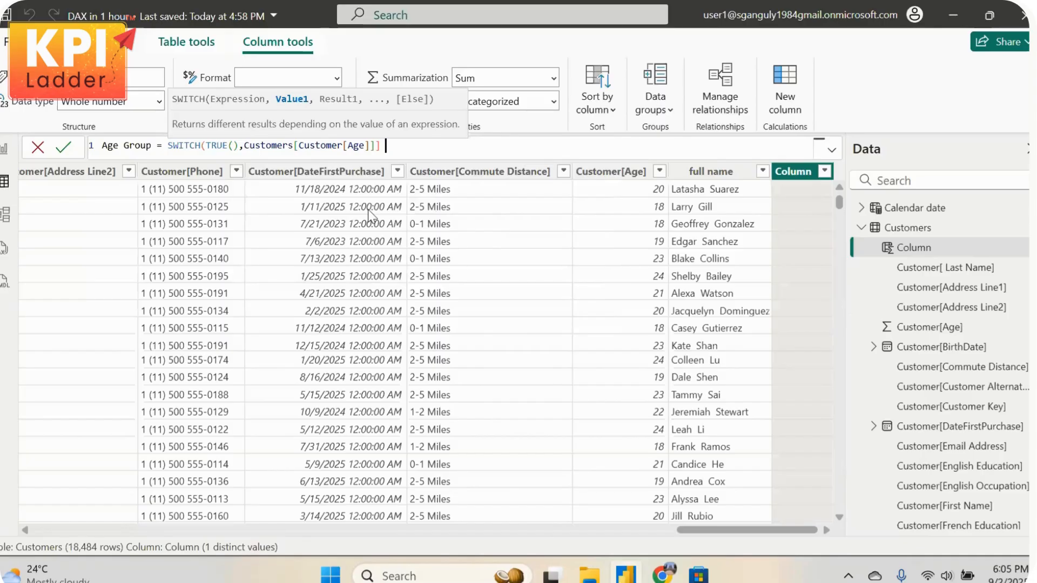
pyautogui.write('<= 25,""')
pyautogui.press('Left')
pyautogui.write('Youn')
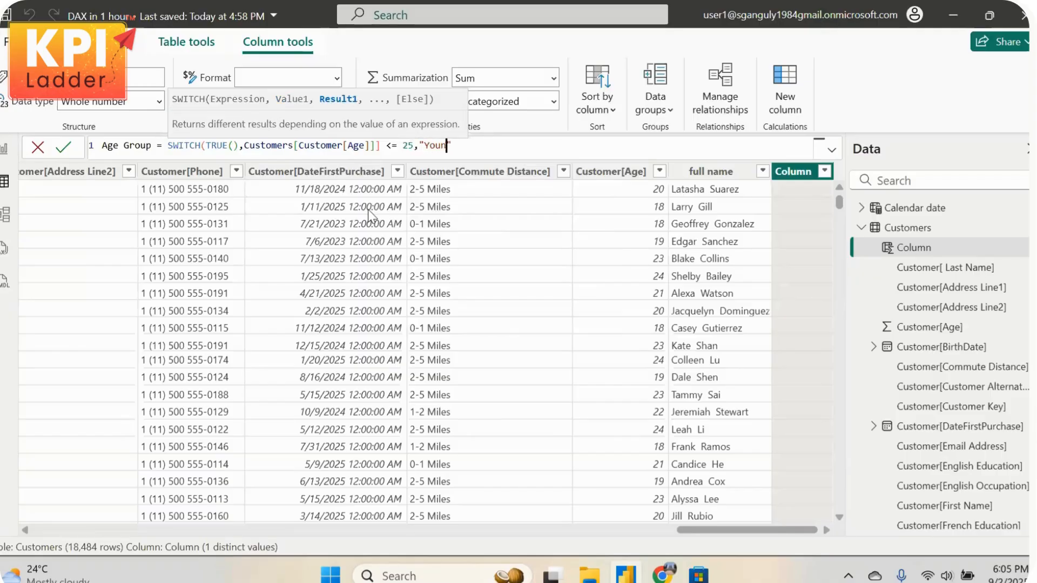
pyautogui.write('g')
pyautogui.press('Right')
pyautogui.write(', ')
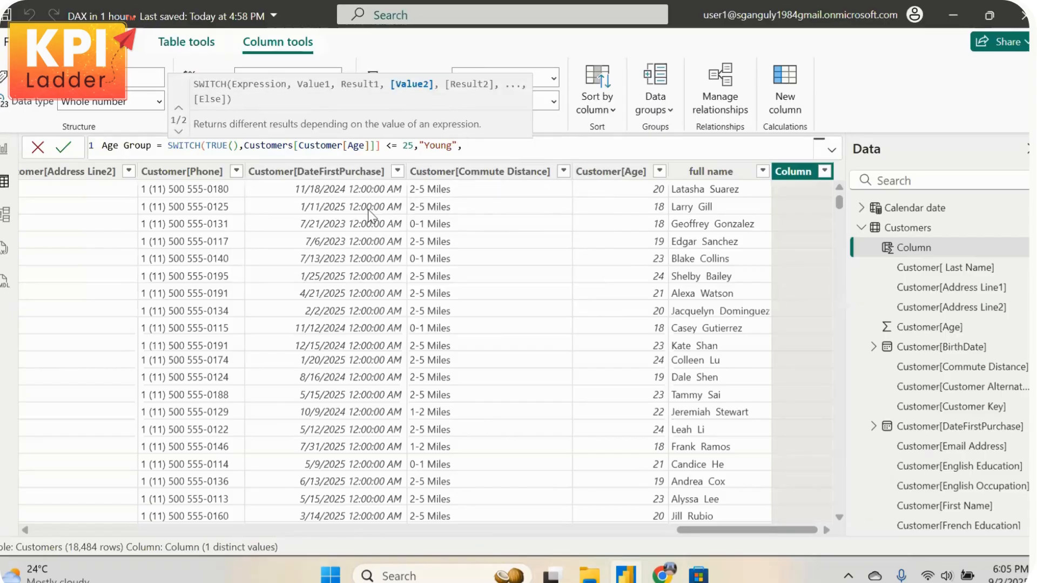
# Add the second SWITCH condition, returning "Mid" when Customer Age is <= 50, followed by a comma
pyautogui.write('age')
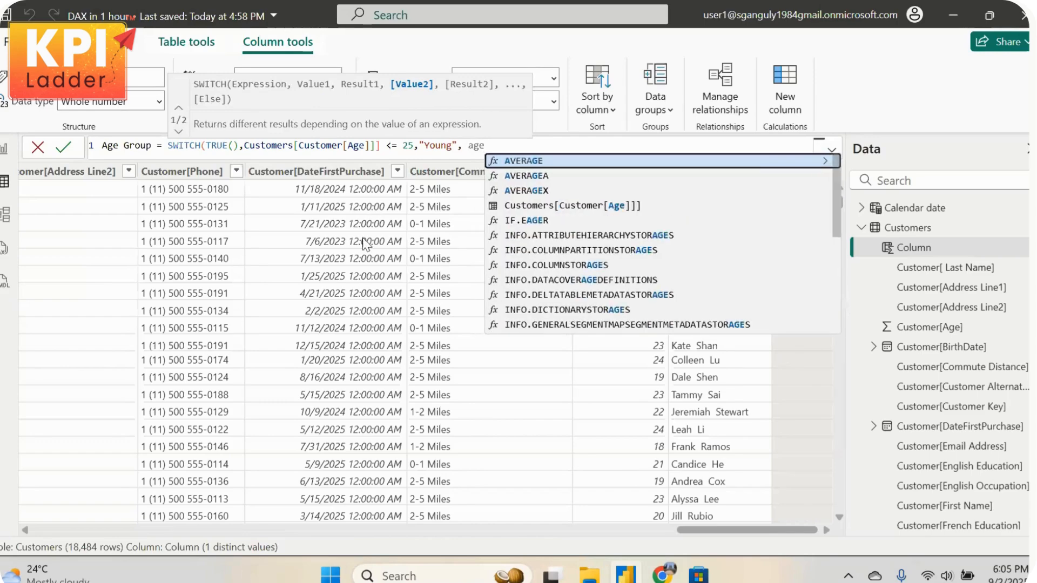
pyautogui.click(556, 208)
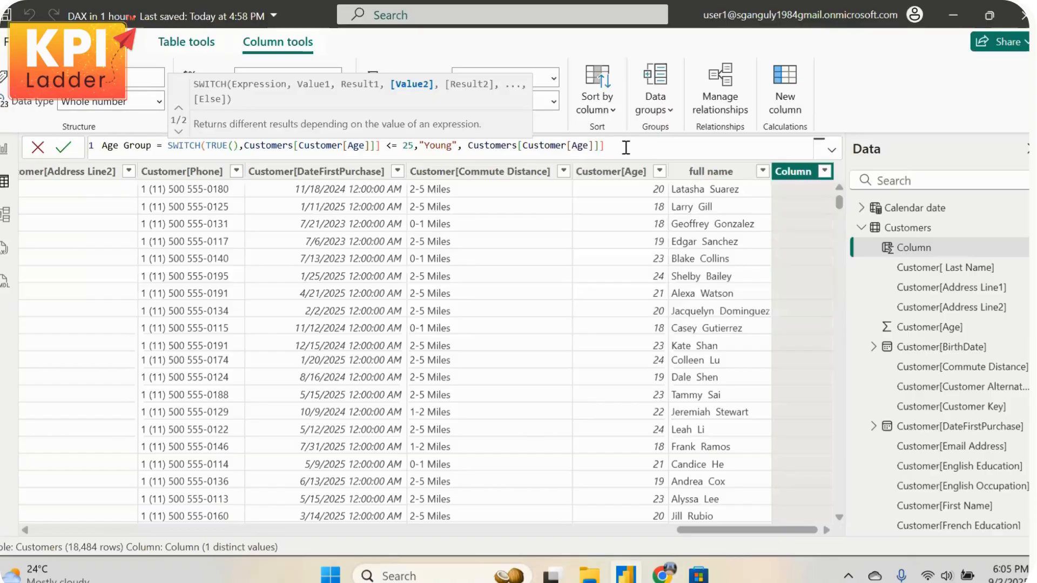
pyautogui.write('<= 50,"Mi')
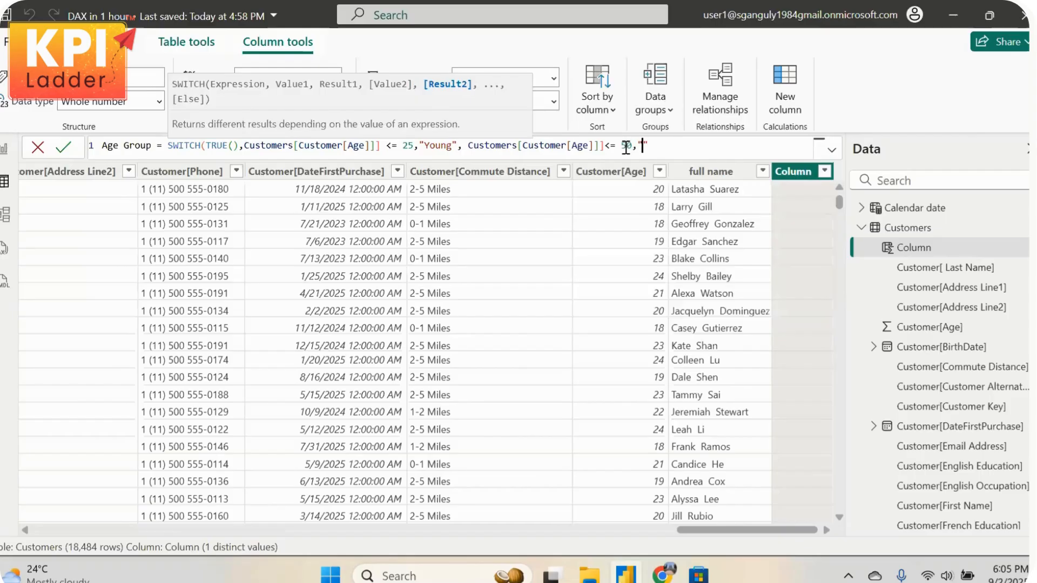
pyautogui.write('d"')
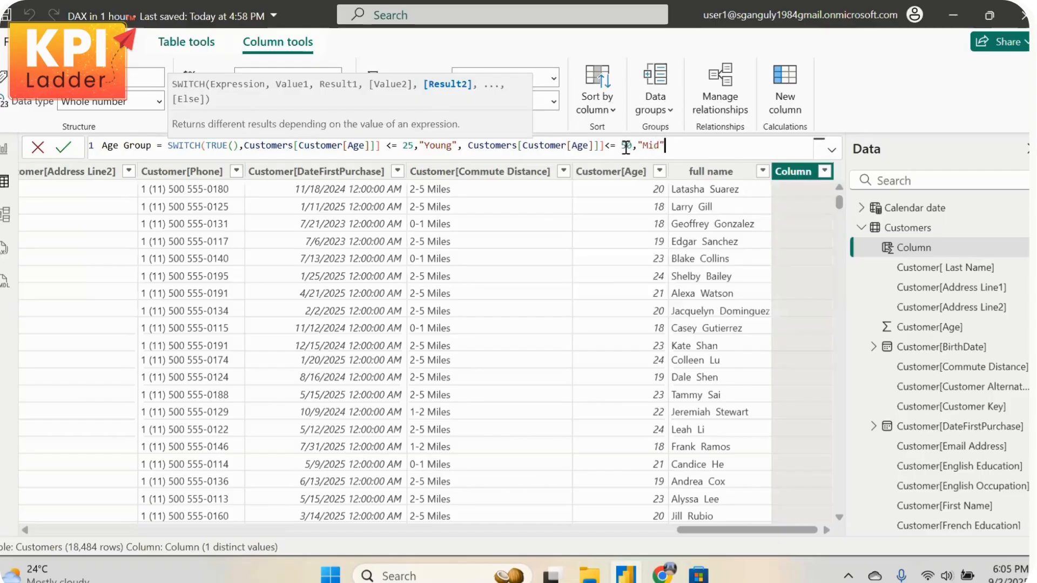
pyautogui.write(',')
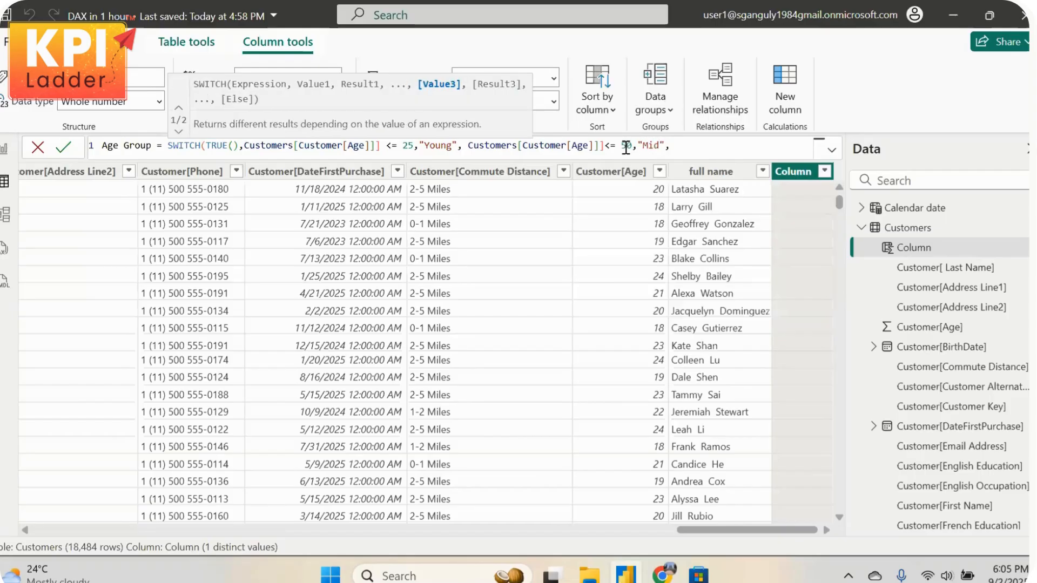
# Add the third SWITCH condition, returning "Sr" when Customer Age is <= 65, followed by a comma
pyautogui.write('age')
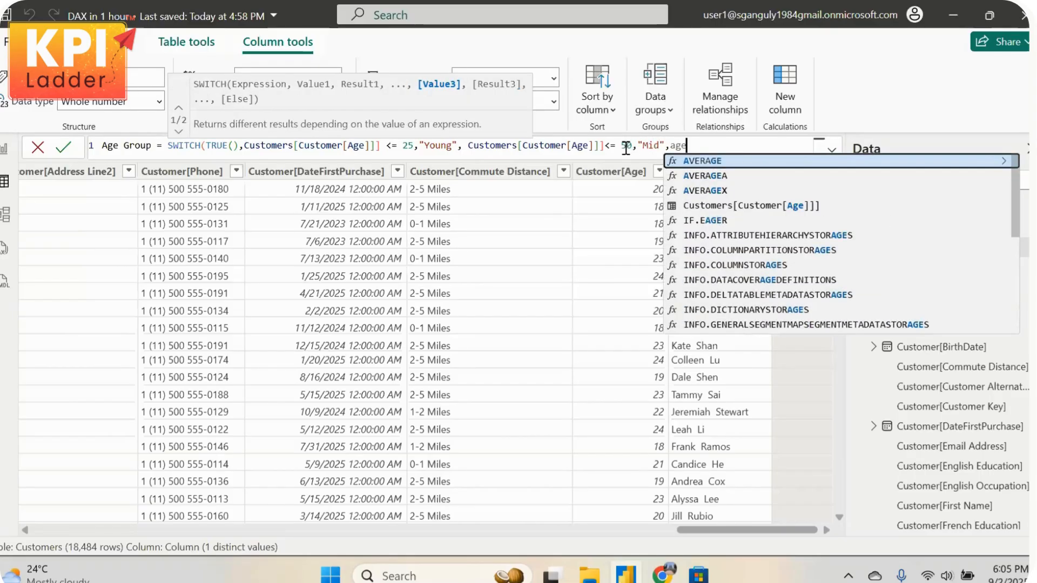
pyautogui.click(781, 207)
pyautogui.write('<')
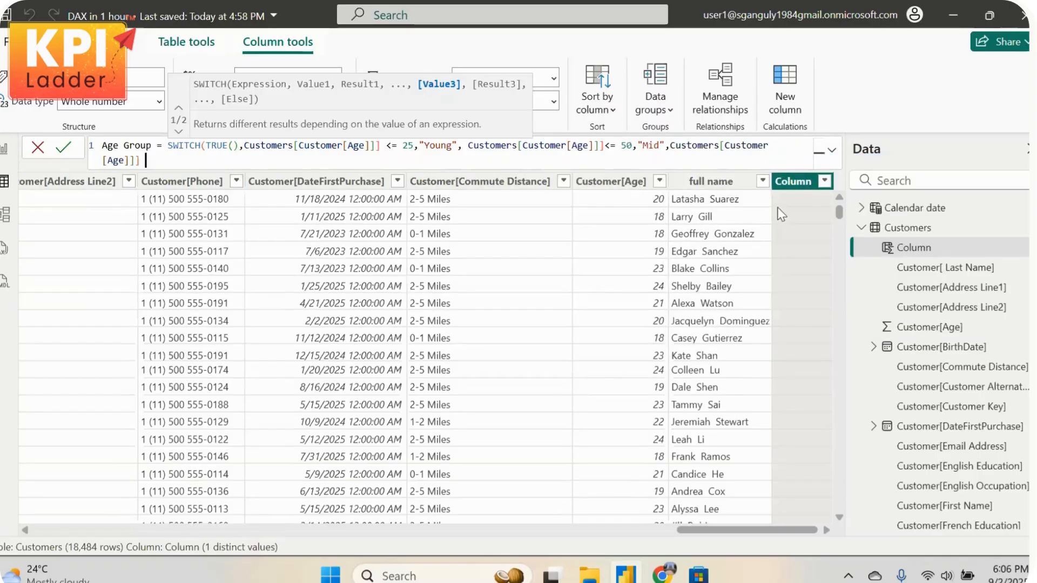
pyautogui.write('= 65')
pyautogui.write(',"')
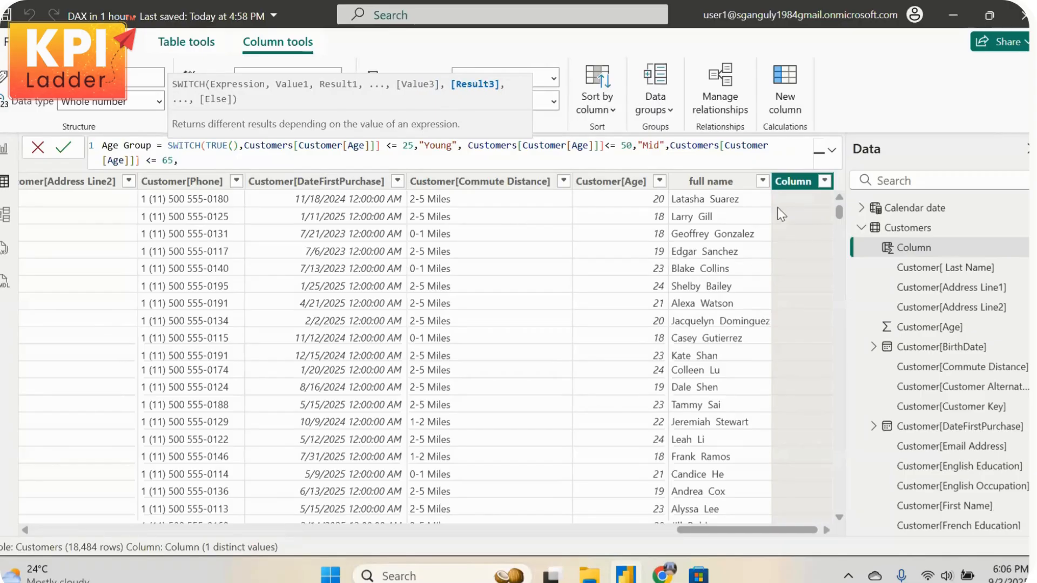
pyautogui.write('"S')
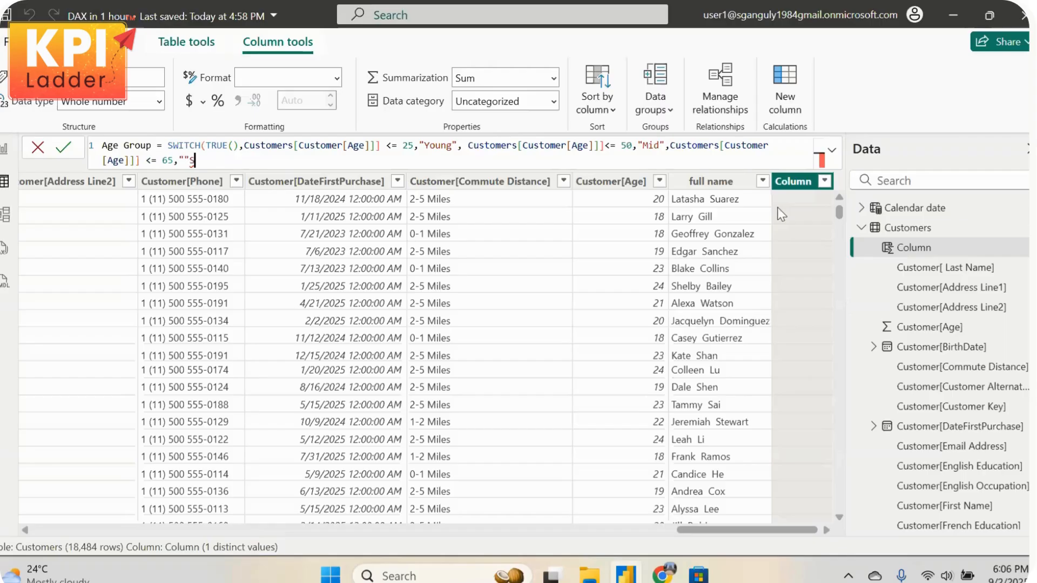
pyautogui.press('BackSpace')
pyautogui.press('BackSpace')
pyautogui.write('Sr" ,')
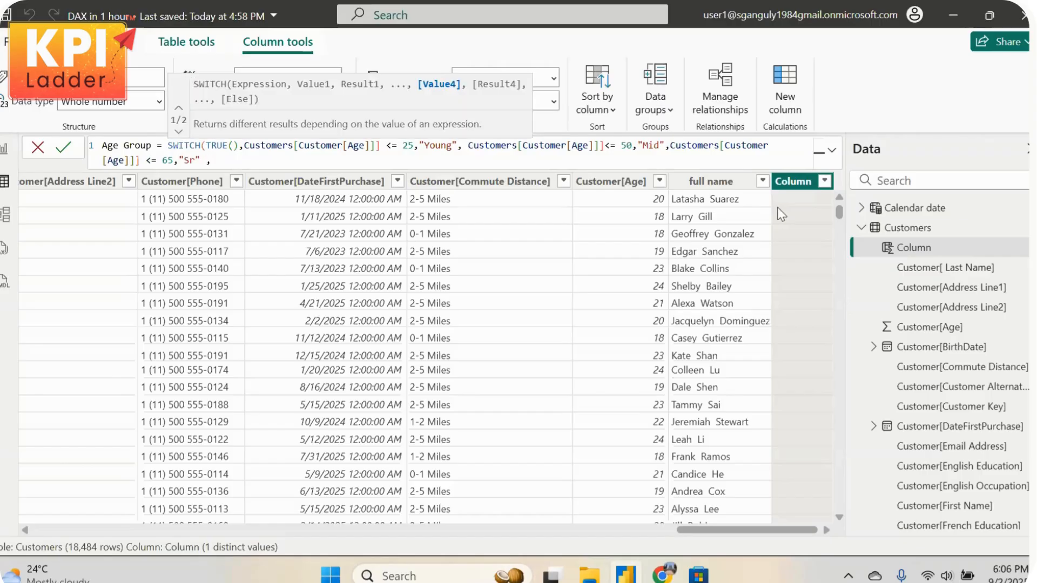
# Finish the SWITCH formula with " Super sr" as the else result and commit the Age Group column
pyautogui.press('BackSpace')
pyautogui.write('<= 65,')
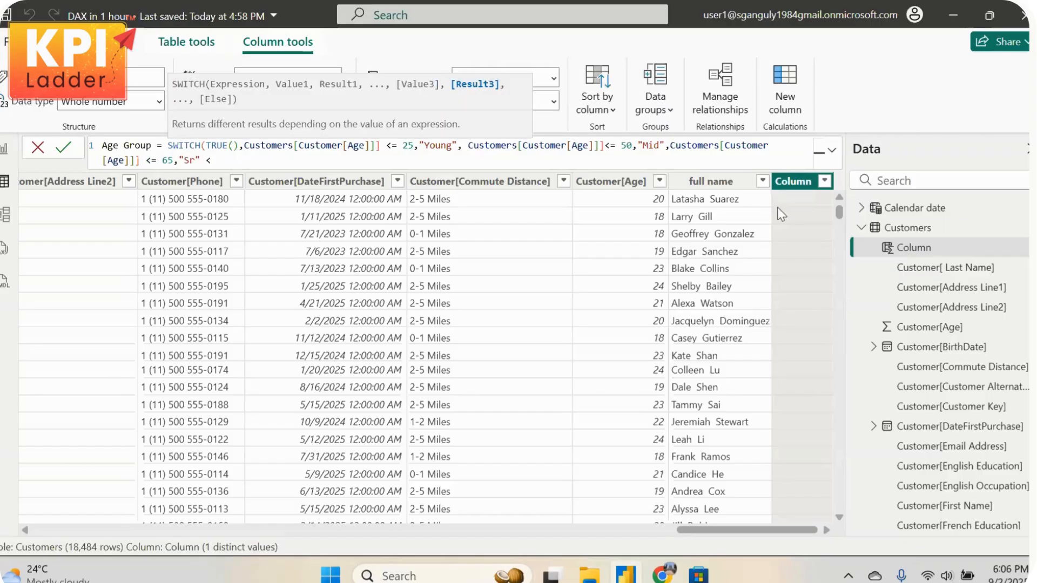
pyautogui.write('"Sr')
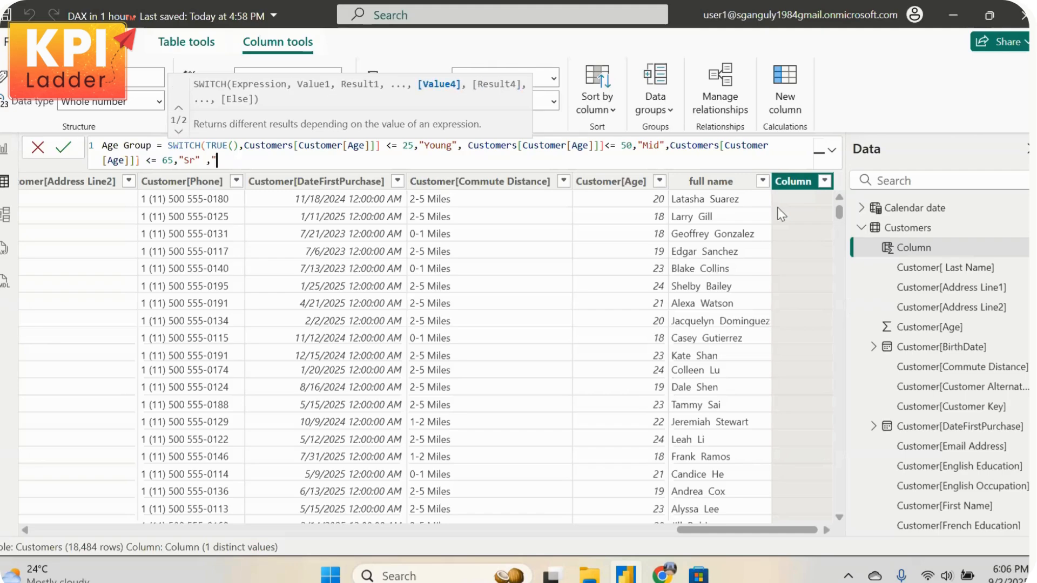
pyautogui.write('" ," Super sr")')
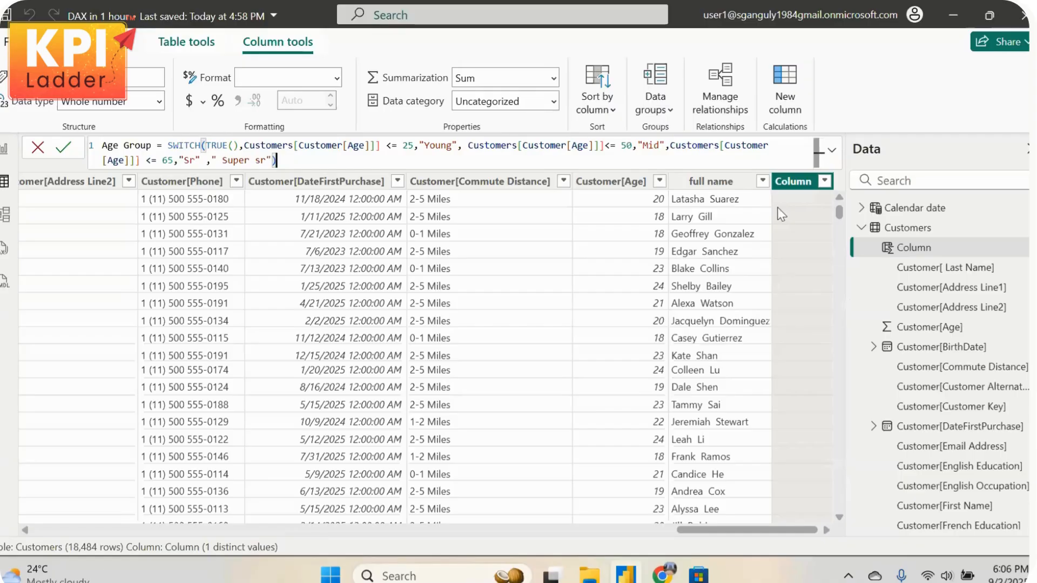
pyautogui.press('Return')
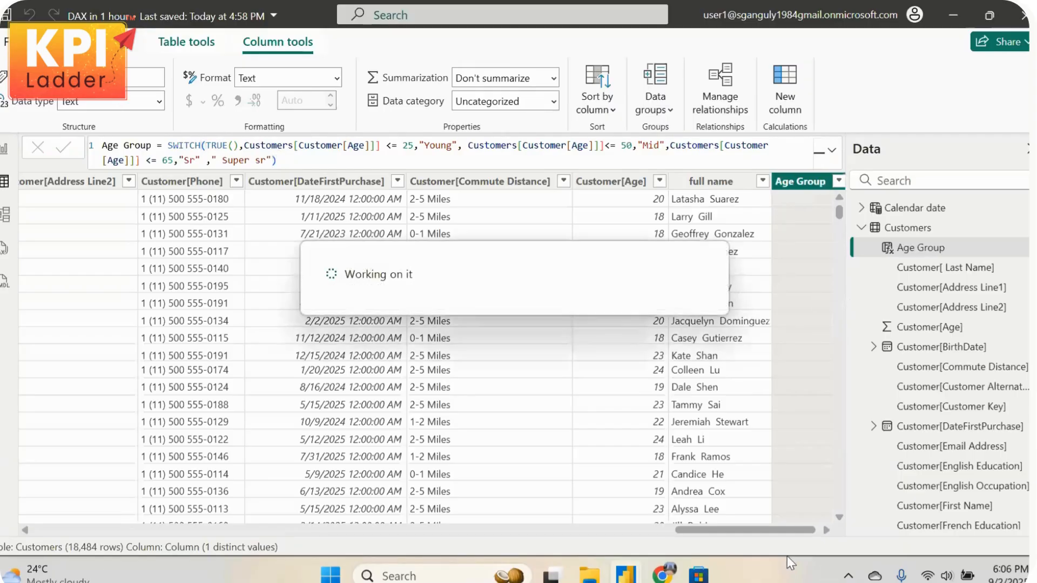
# Check the distinct values of the Age Group column in the Customers table
pyautogui.click(823, 182)
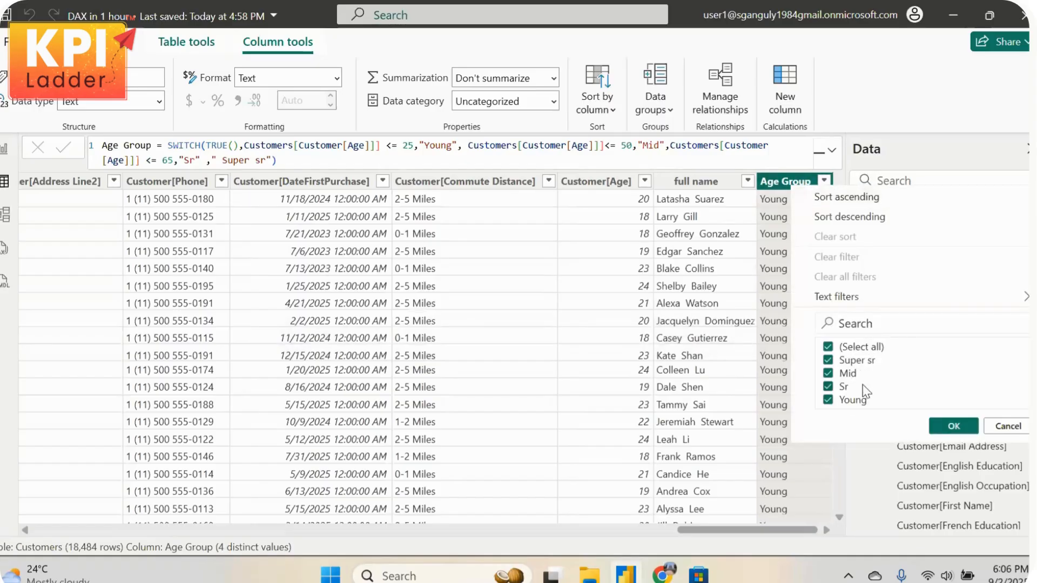
pyautogui.click(954, 426)
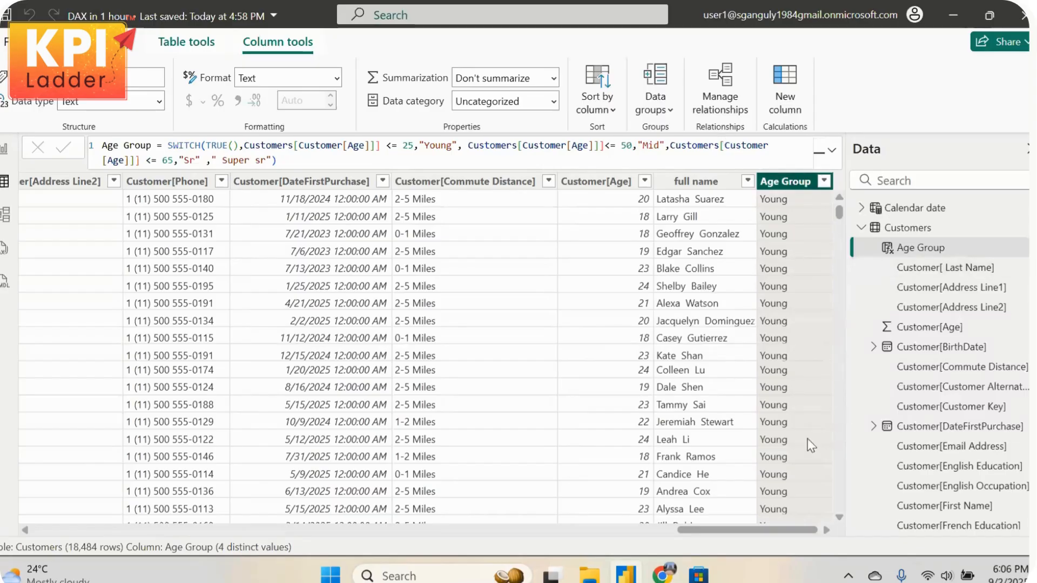
# Check the Zoom meeting window in Chrome for participant responses and return to Power BI Desktop
pyautogui.moveTo(662, 574)
pyautogui.click(565, 521)
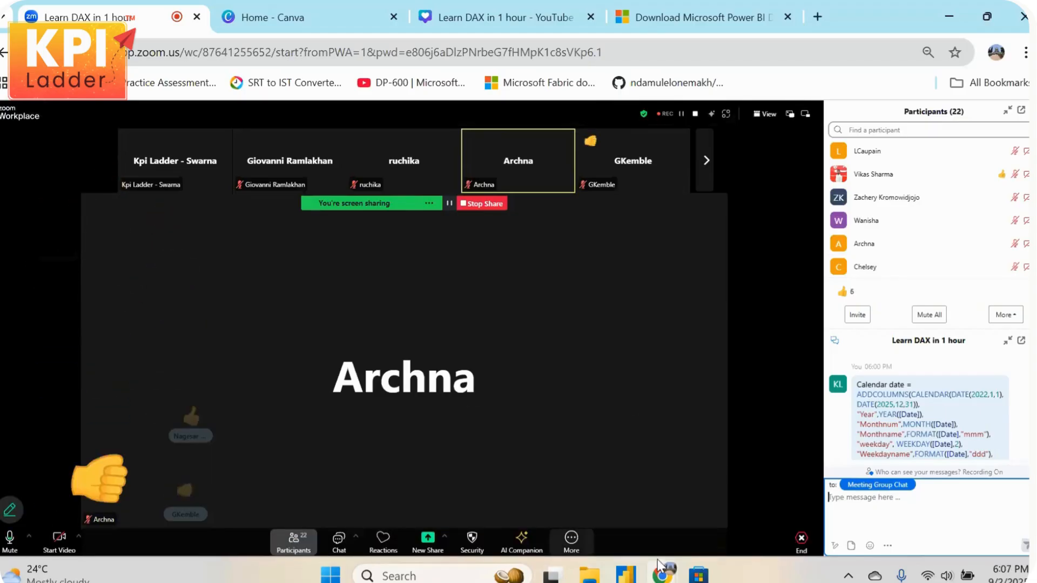
pyautogui.click(626, 574)
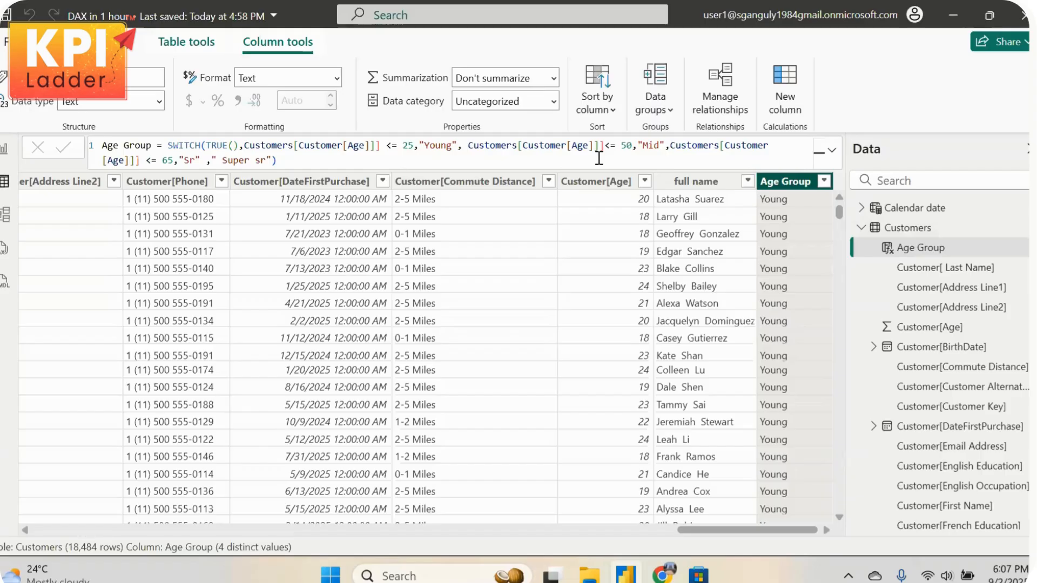
# Look over the Calendar date table and its relationships in the data model diagram
pyautogui.click(5, 214)
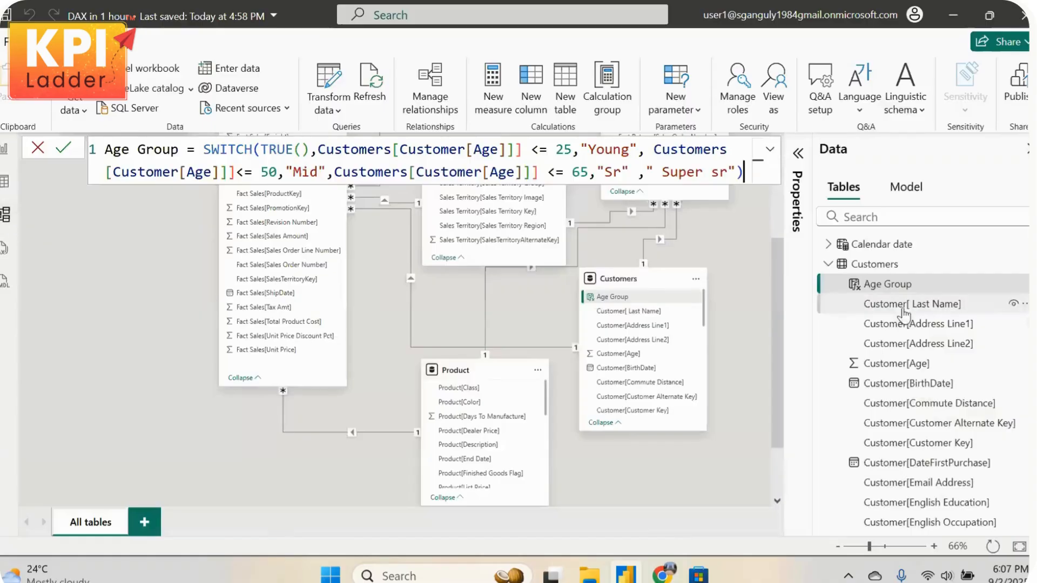
pyautogui.scroll(5, 464, 410)
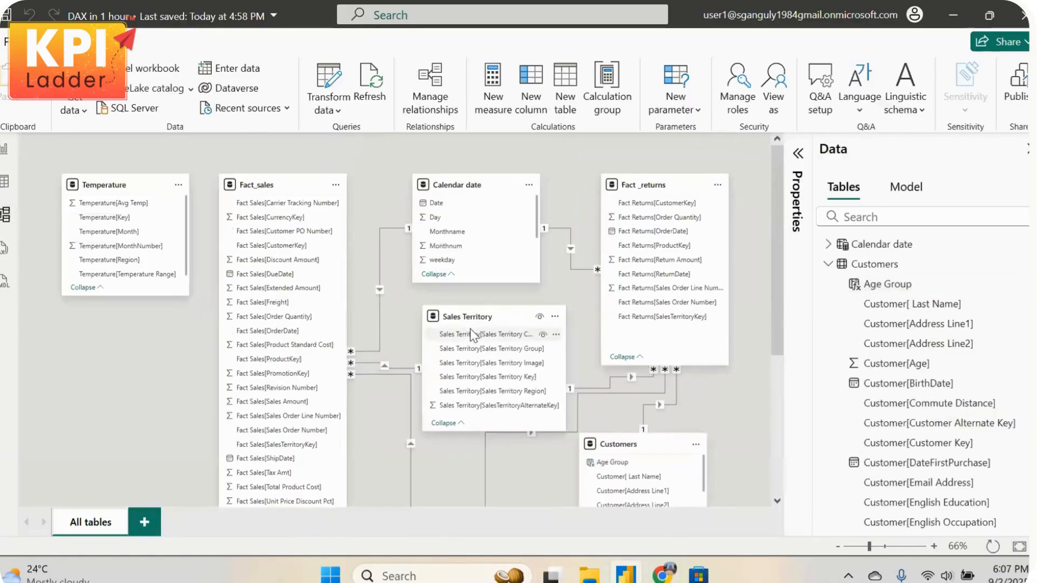
pyautogui.click(474, 184)
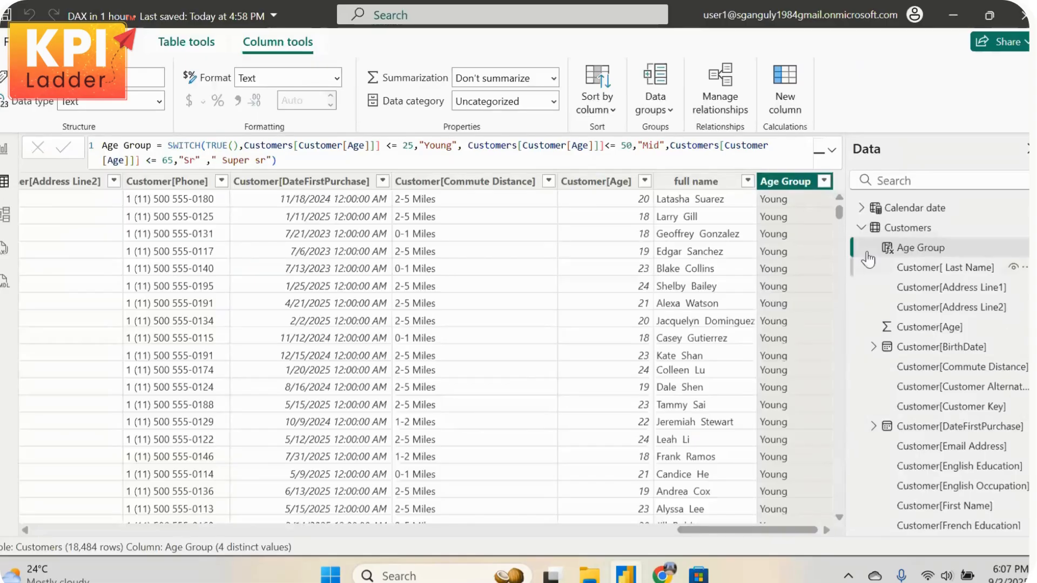
# Add a calculated column named Month-year to the Calendar date table and begin its formula with the FORMAT function
pyautogui.click(861, 227)
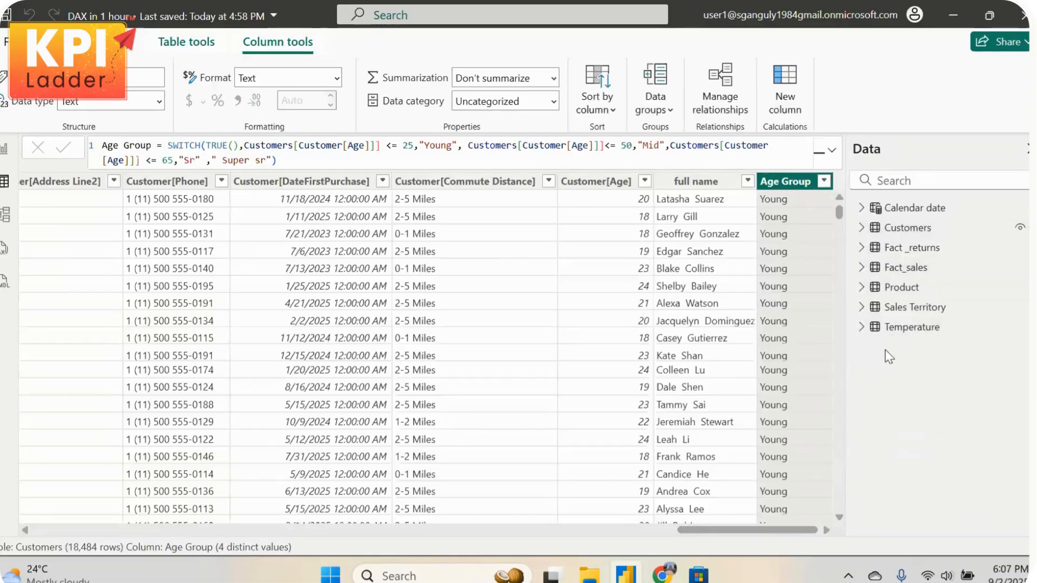
pyautogui.click(881, 207)
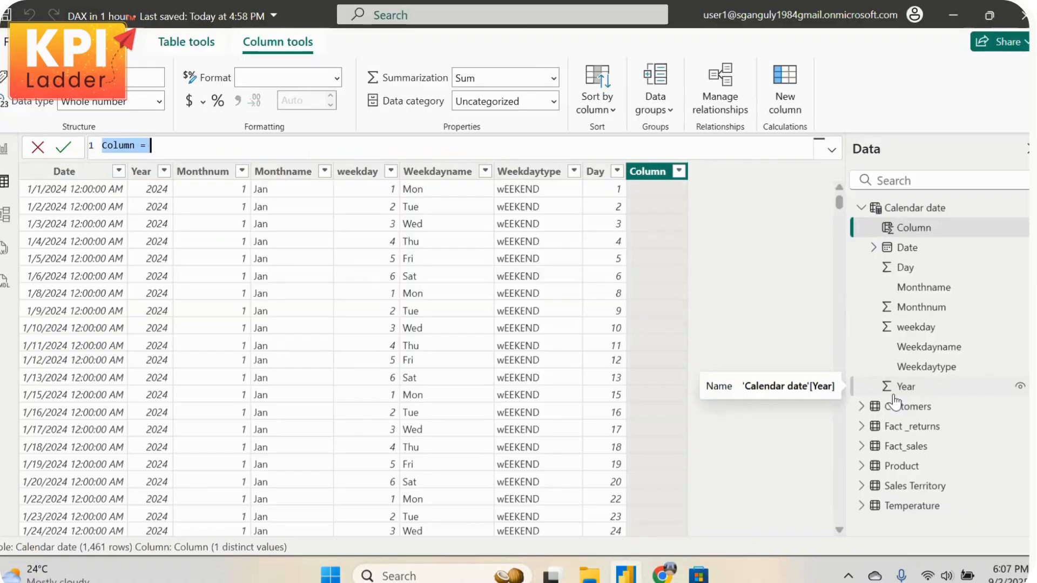
pyautogui.write('Mi')
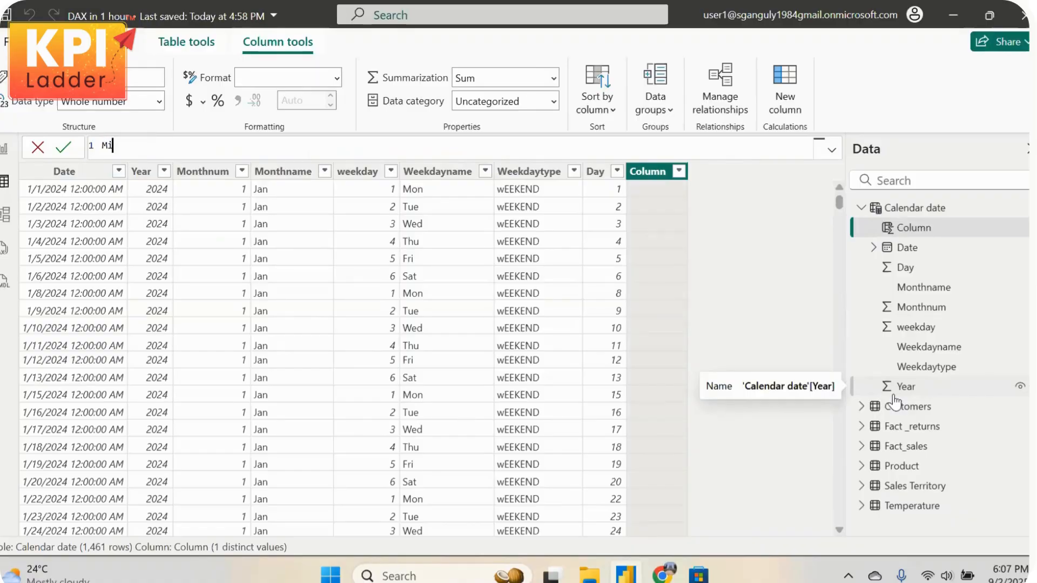
pyautogui.write('nth ')
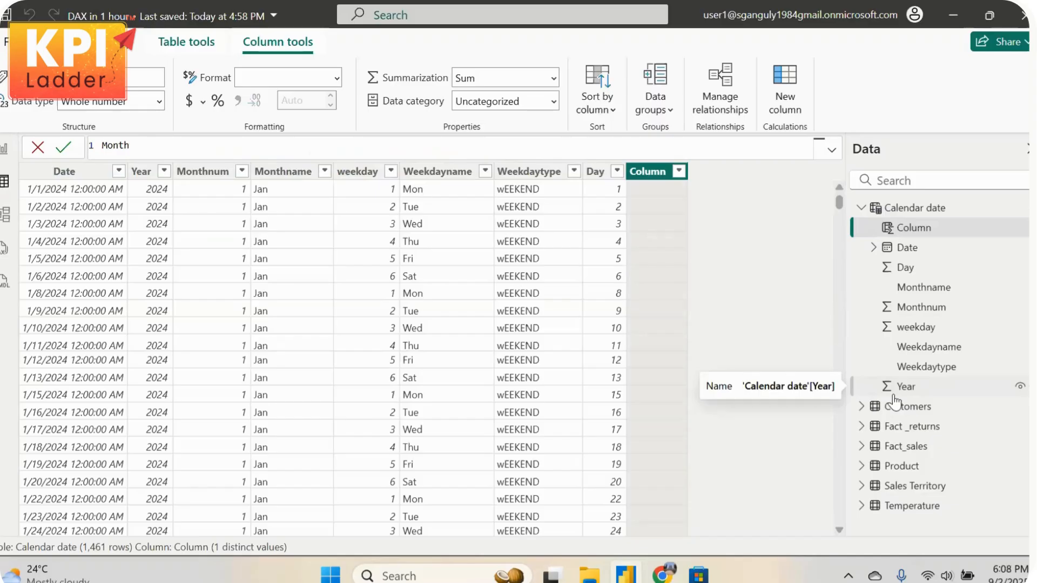
pyautogui.write('-year')
pyautogui.press('BackSpace')
pyautogui.press('BackSpace')
pyautogui.press('BackSpace')
pyautogui.press('BackSpace')
pyautogui.press('BackSpace')
pyautogui.press('BackSpace')
pyautogui.write('-year')
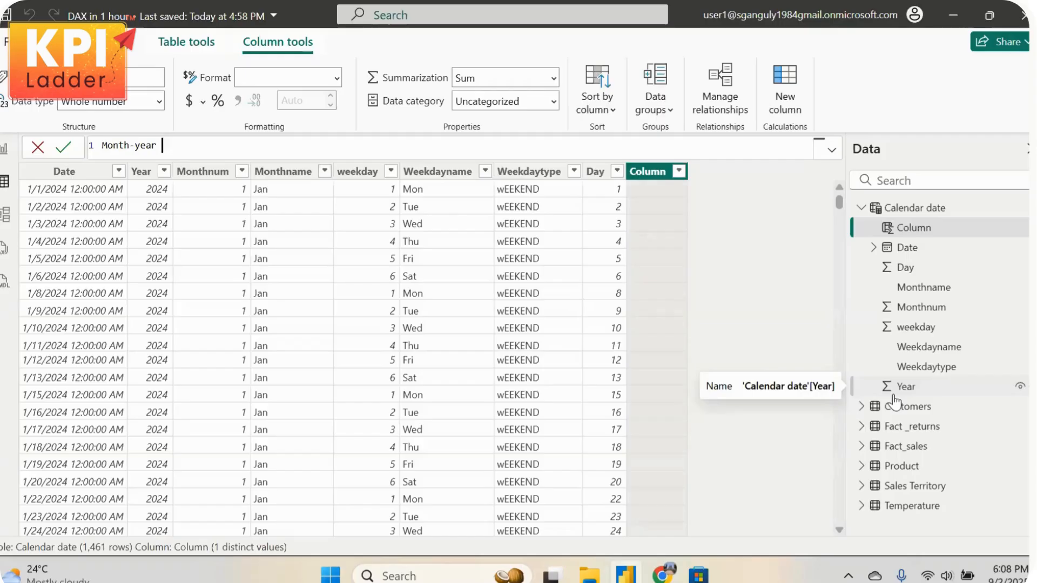
pyautogui.write('= FORMAT(')
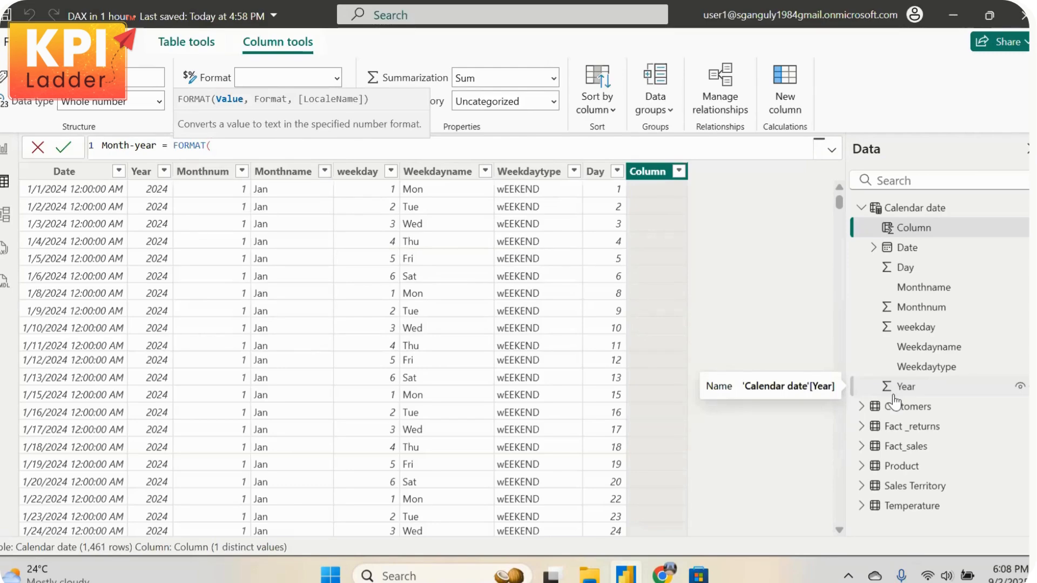
pyautogui.write('date')
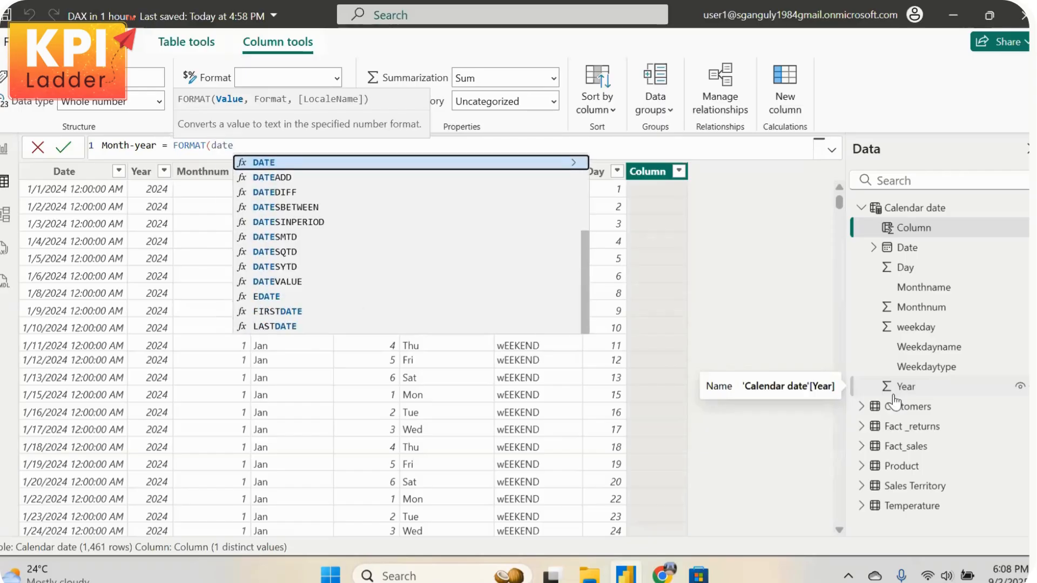
pyautogui.press('BackSpace')
pyautogui.press('BackSpace')
pyautogui.press('BackSpace')
pyautogui.press('BackSpace')
pyautogui.write('[')
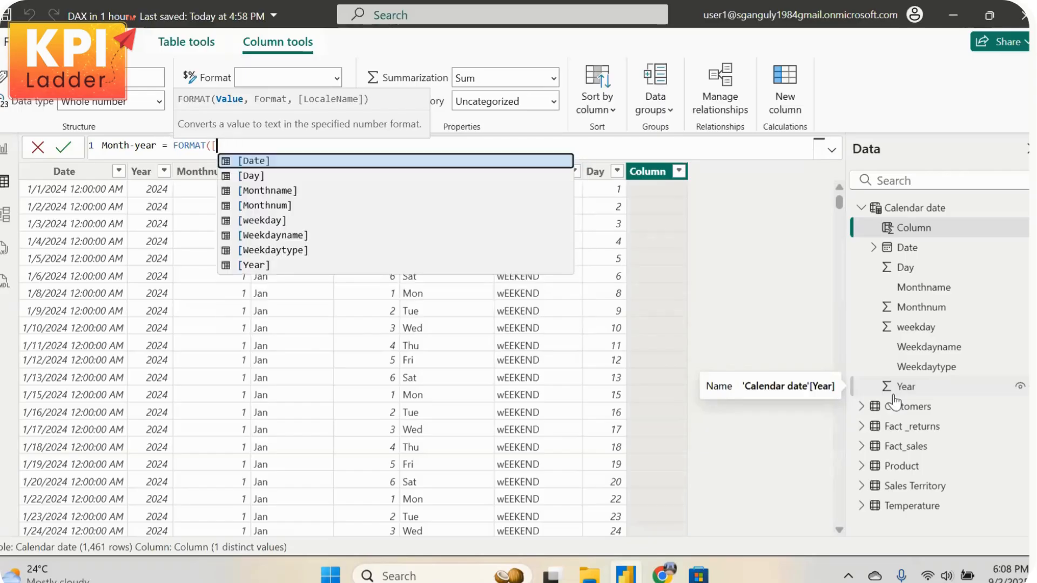
pyautogui.write('da')
pyautogui.press('BackSpace')
pyautogui.press('BackSpace')
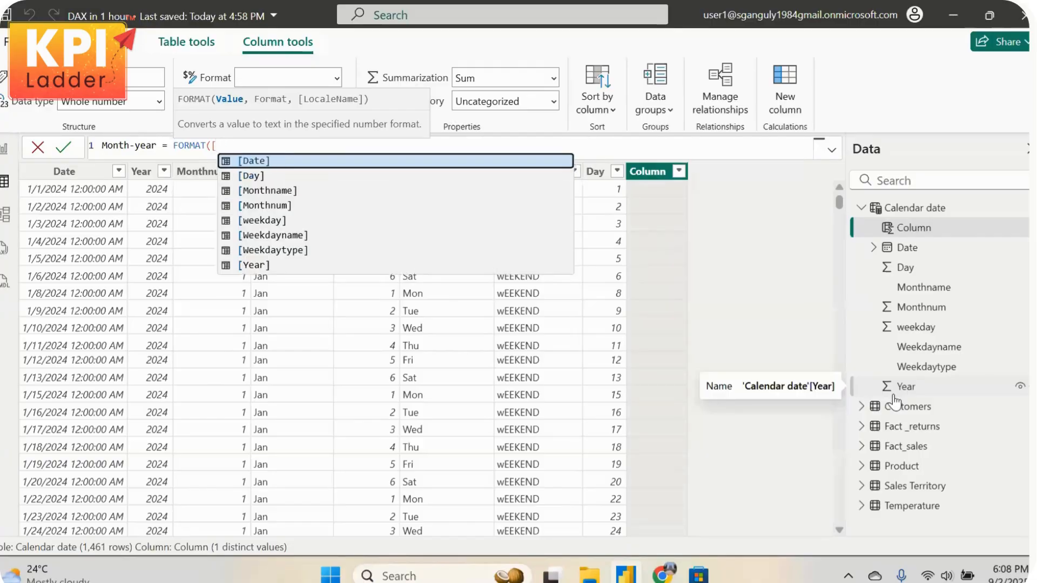
pyautogui.write('ca')
pyautogui.press('BackSpace')
pyautogui.press('BackSpace')
pyautogui.press('BackSpace')
pyautogui.press('BackSpace')
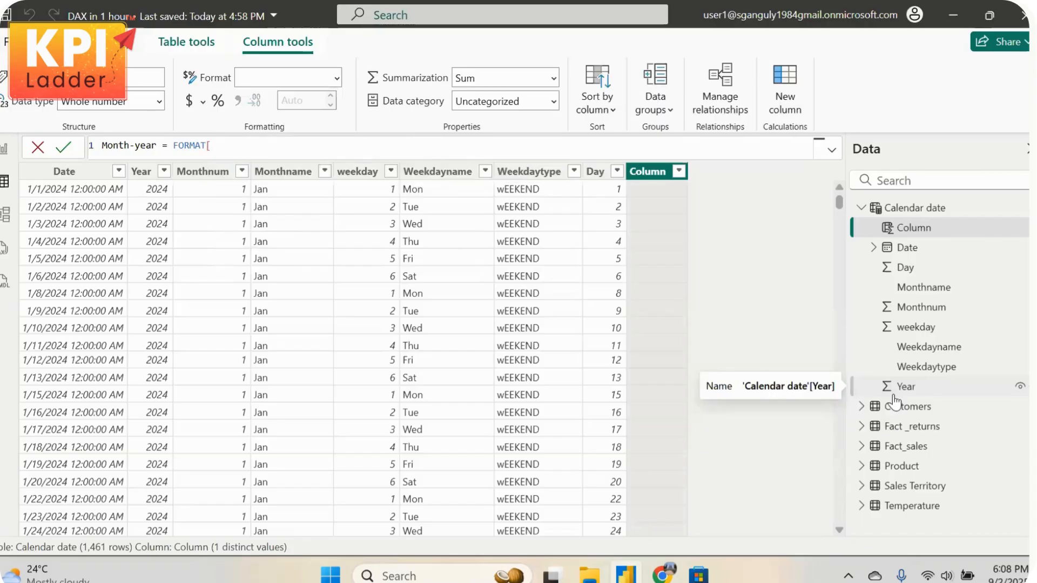
# Complete the Month-year formula as FORMAT([Date].[Date],"mmm-yyyy") and commit it
pyautogui.write('([')
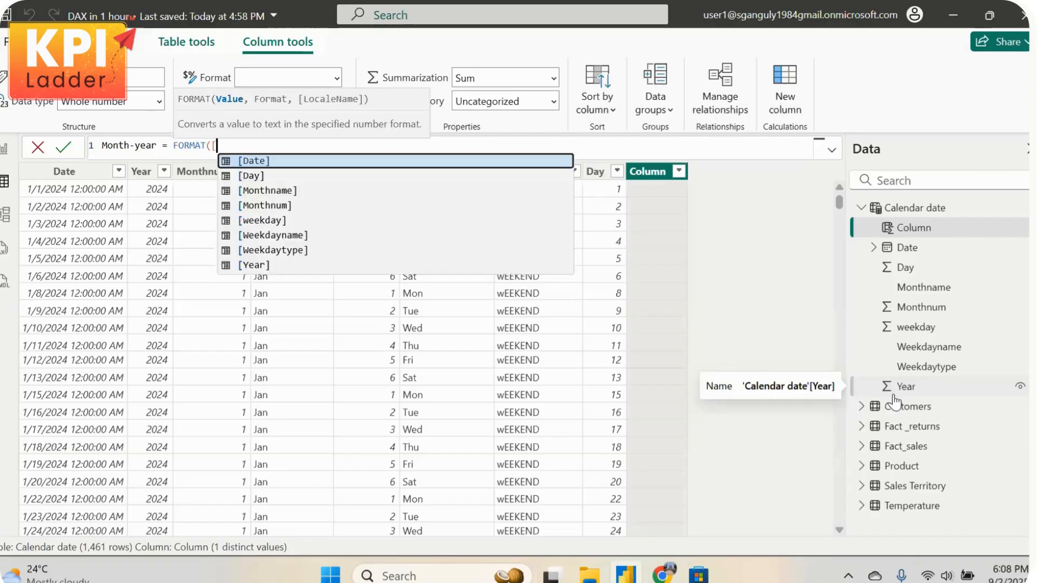
pyautogui.press('Tab')
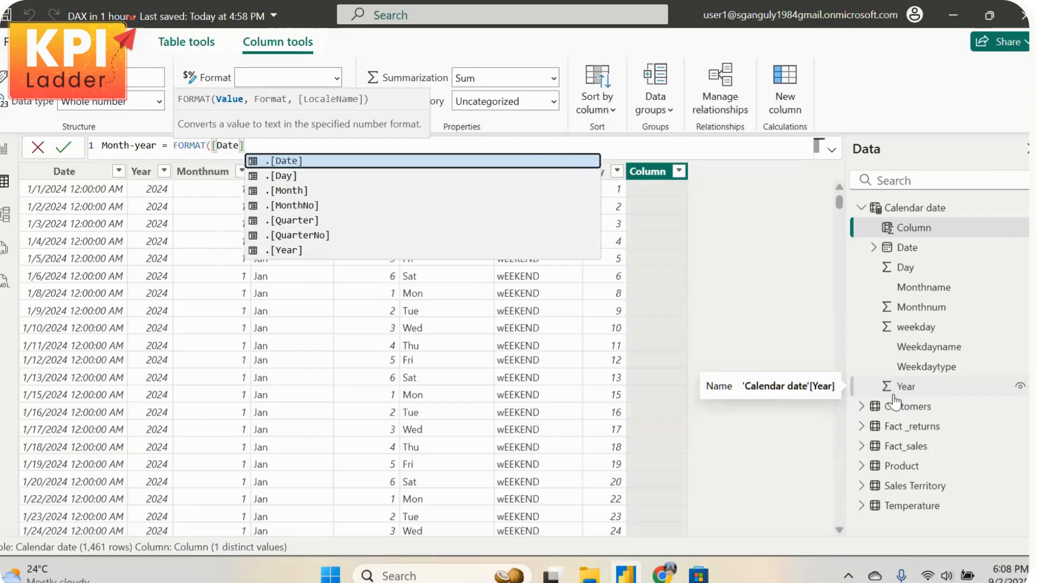
pyautogui.press('Tab')
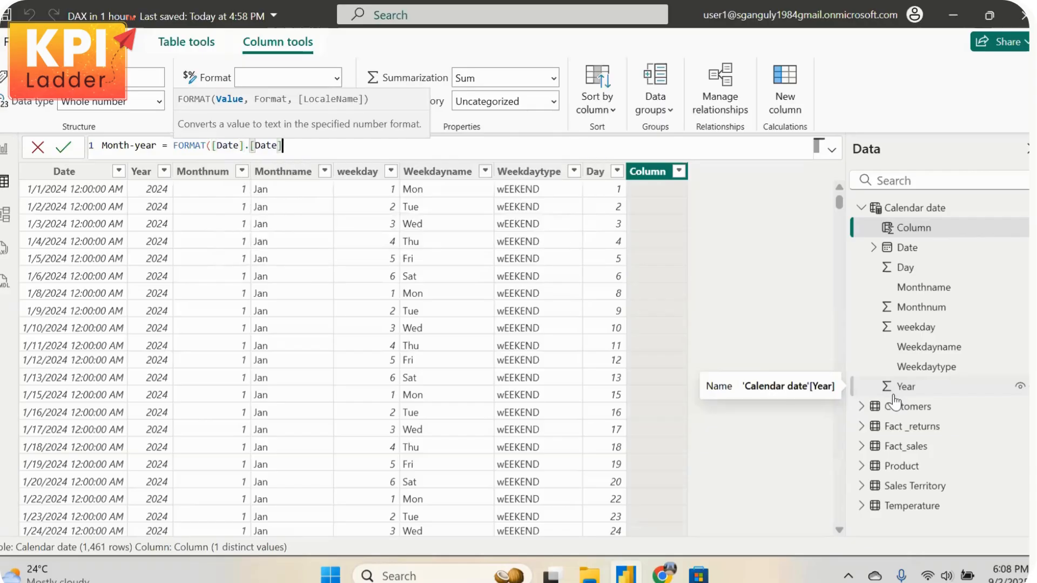
pyautogui.write(')')
pyautogui.press('BackSpace')
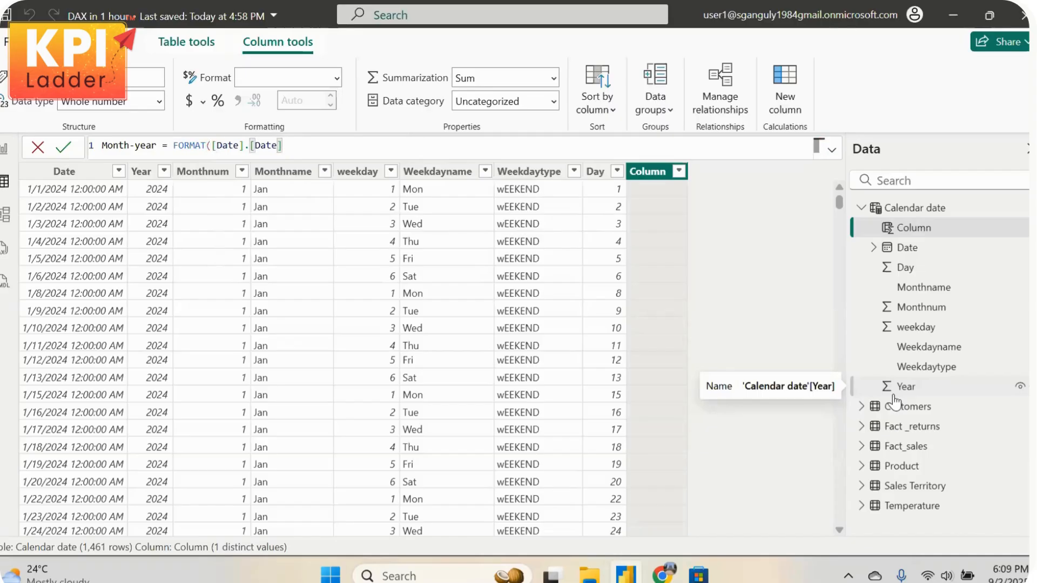
pyautogui.write(',"MM')
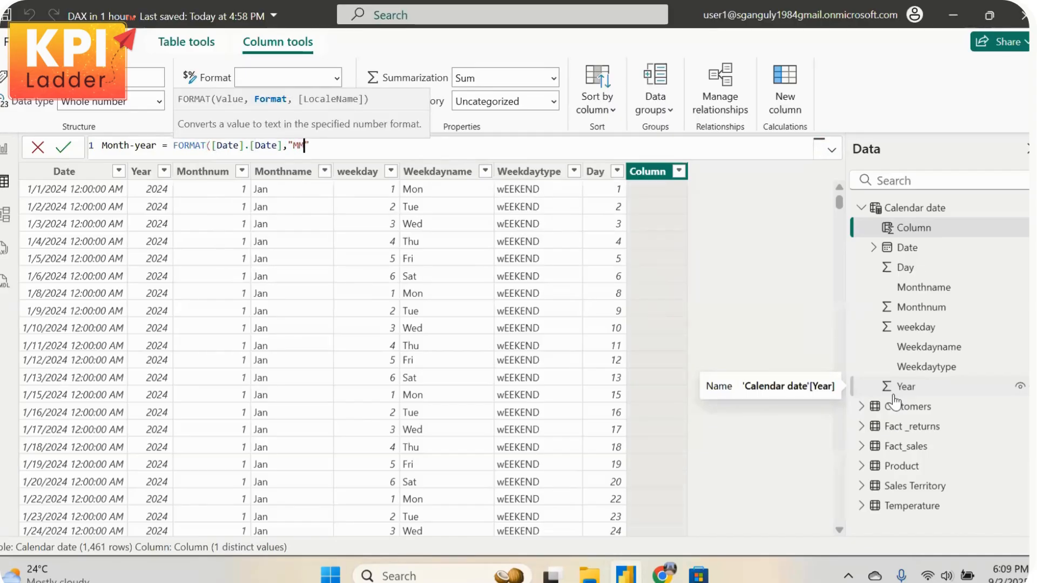
pyautogui.write('m')
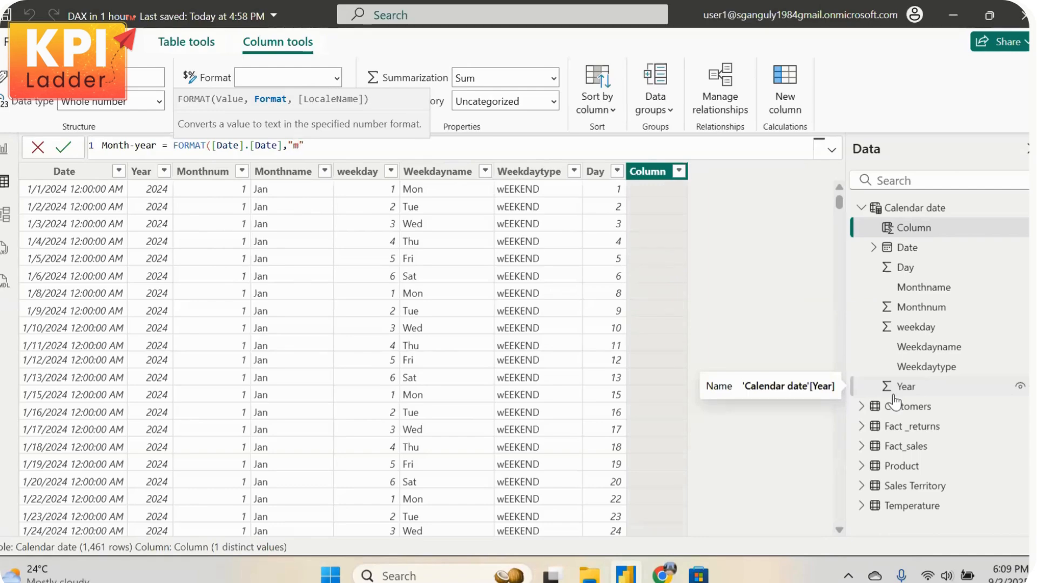
pyautogui.write('mm-yyy')
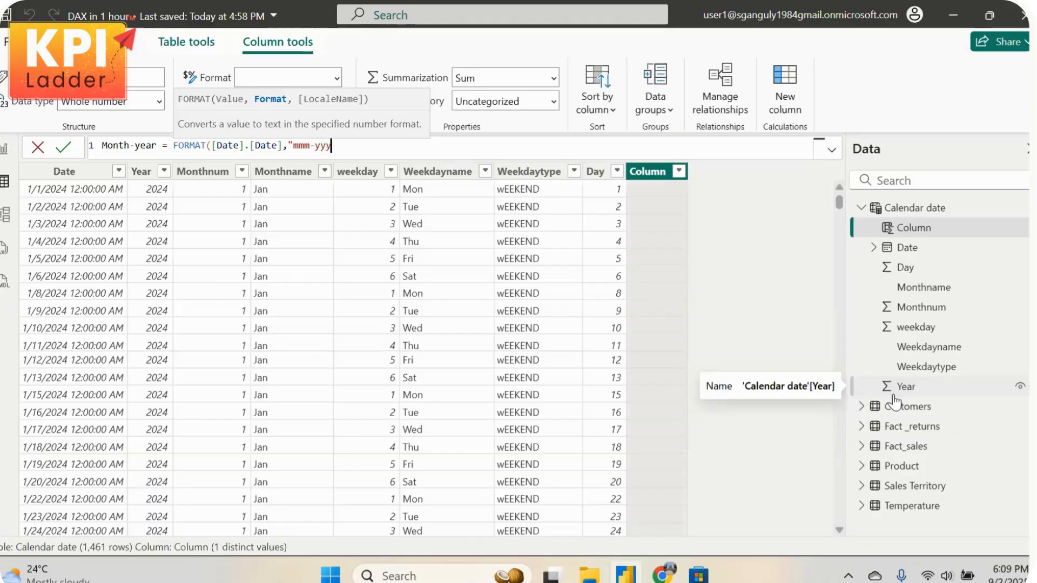
pyautogui.write('y")')
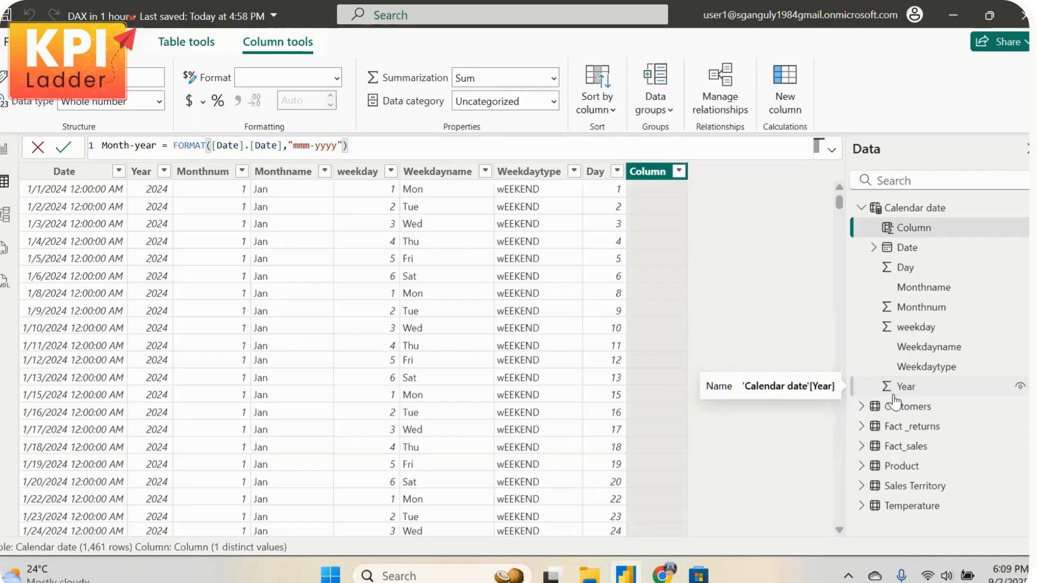
pyautogui.press('Return')
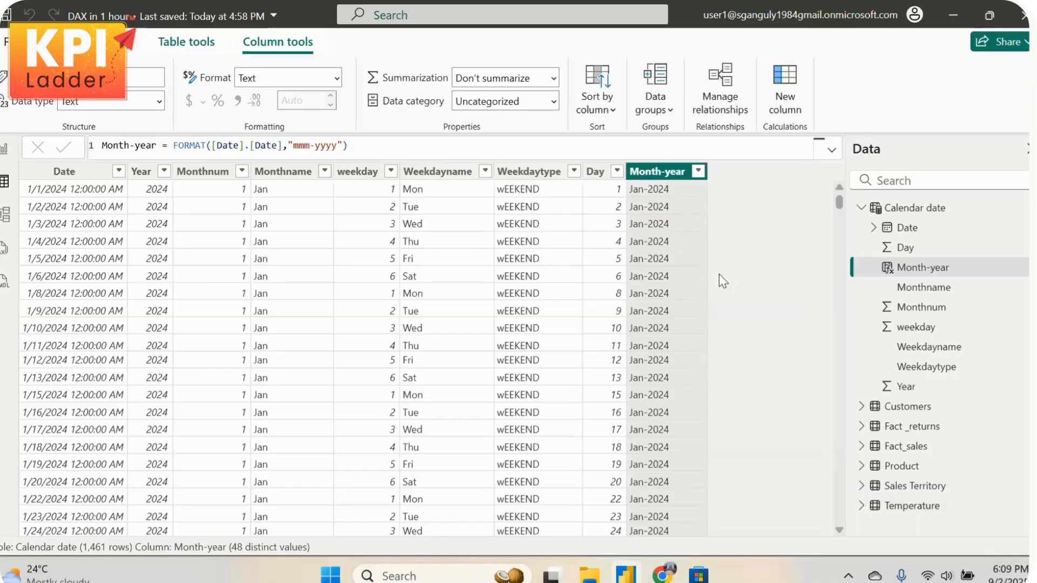
# Review the distinct values of the Month-year column and the order in which they are listed
pyautogui.click(698, 171)
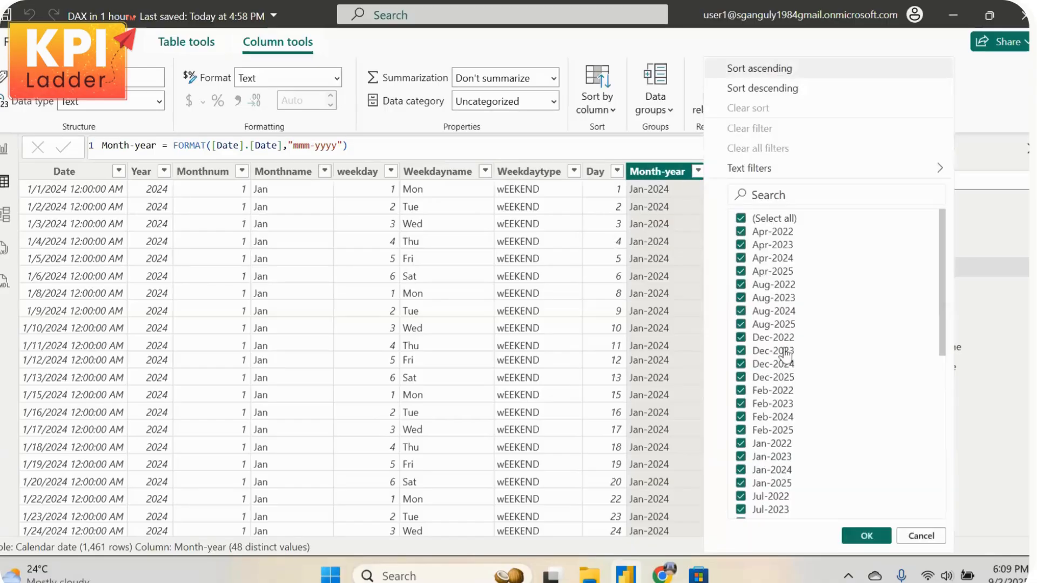
pyautogui.scroll(-5, 786, 356)
pyautogui.scroll(-3, 786, 357)
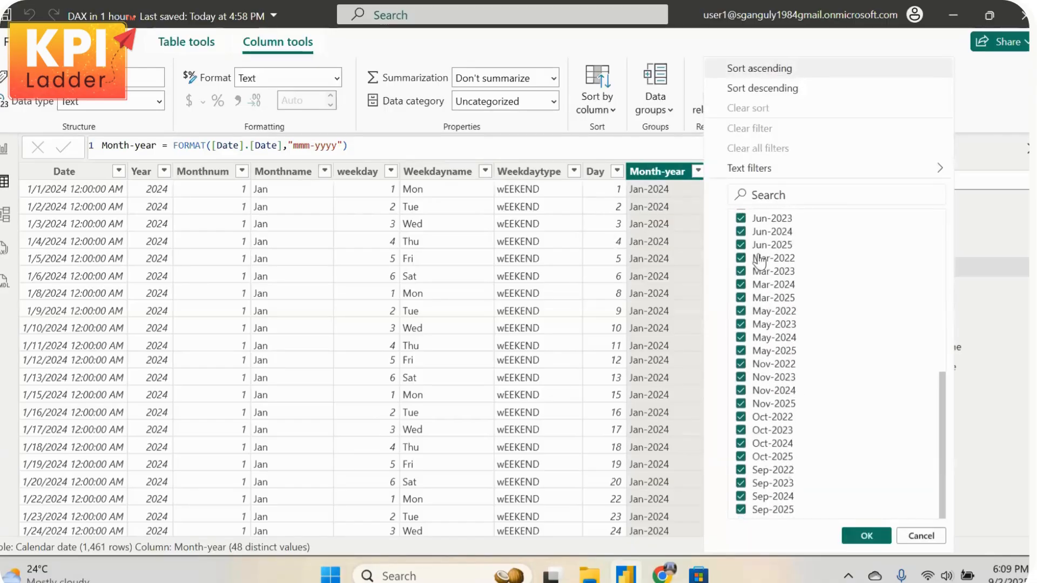
pyautogui.click(634, 150)
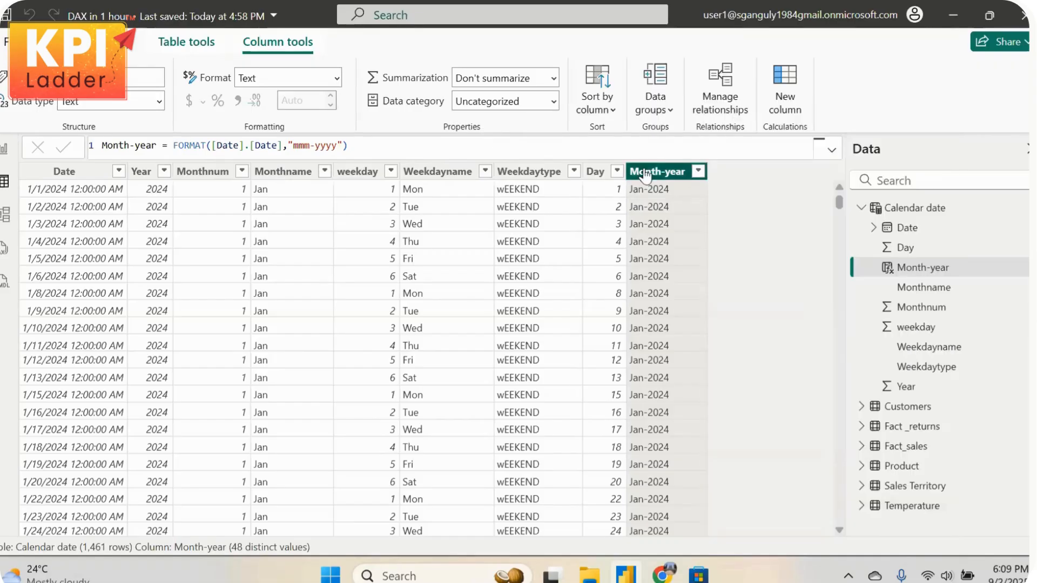
pyautogui.click(698, 171)
pyautogui.scroll(-2, 776, 356)
pyautogui.scroll(3, 776, 351)
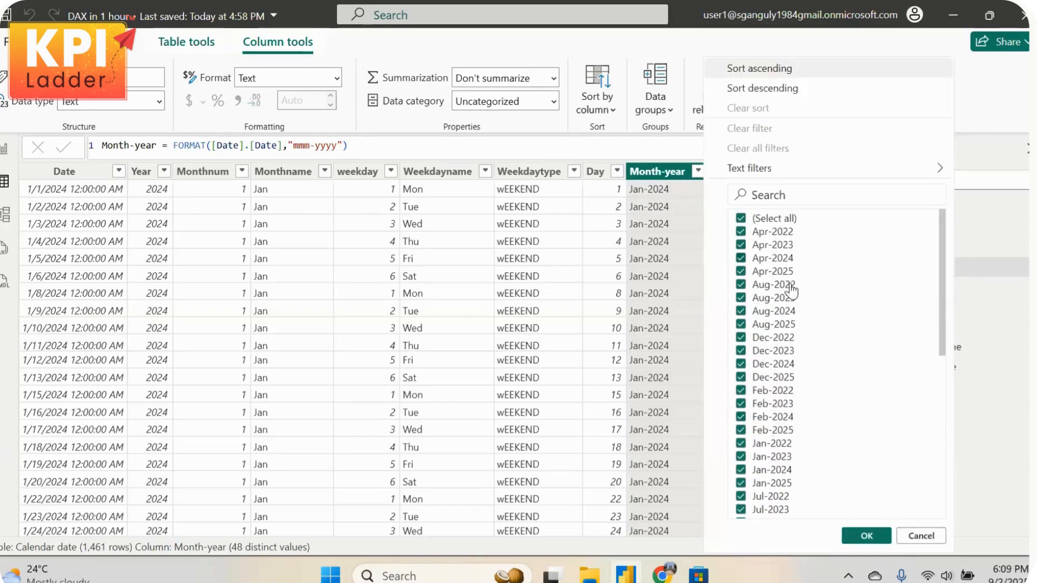
pyautogui.click(697, 171)
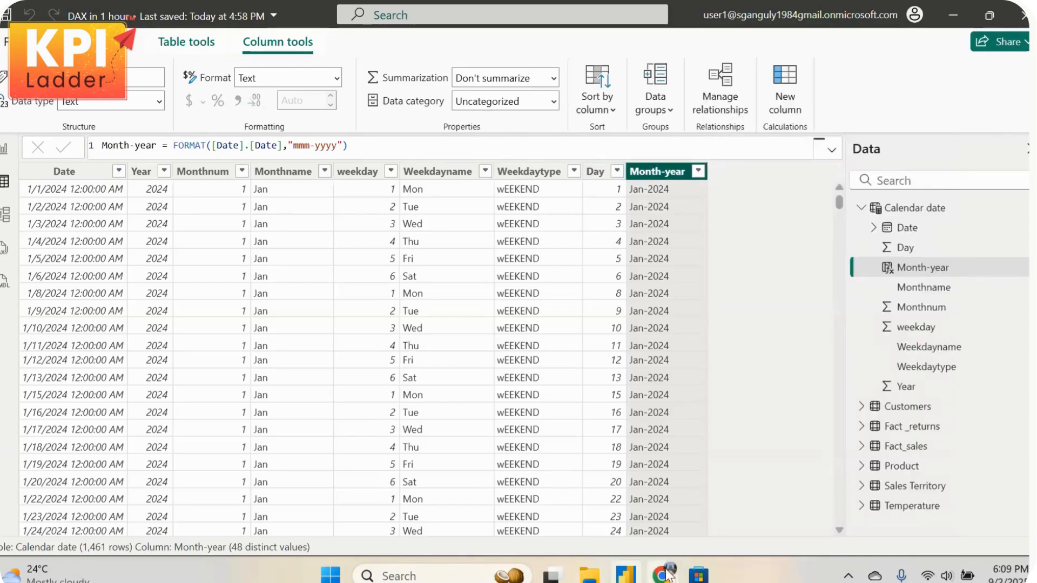
# Switch to the Learn DAX in 1 hour presentation in Canva and bring up the Creating Date Column slide on page 6
pyautogui.click(510, 500)
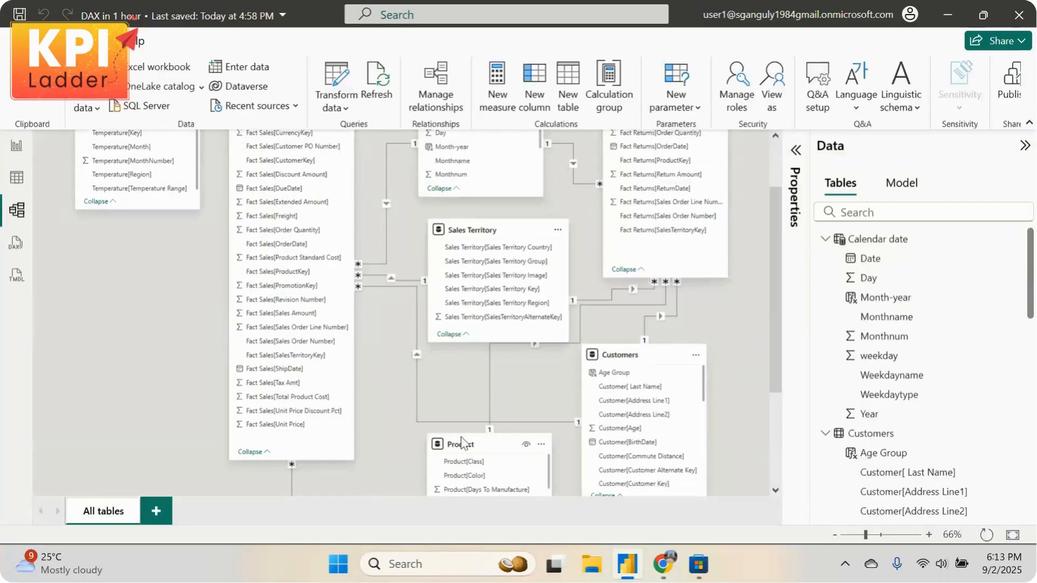
pyautogui.moveTo(666, 575)
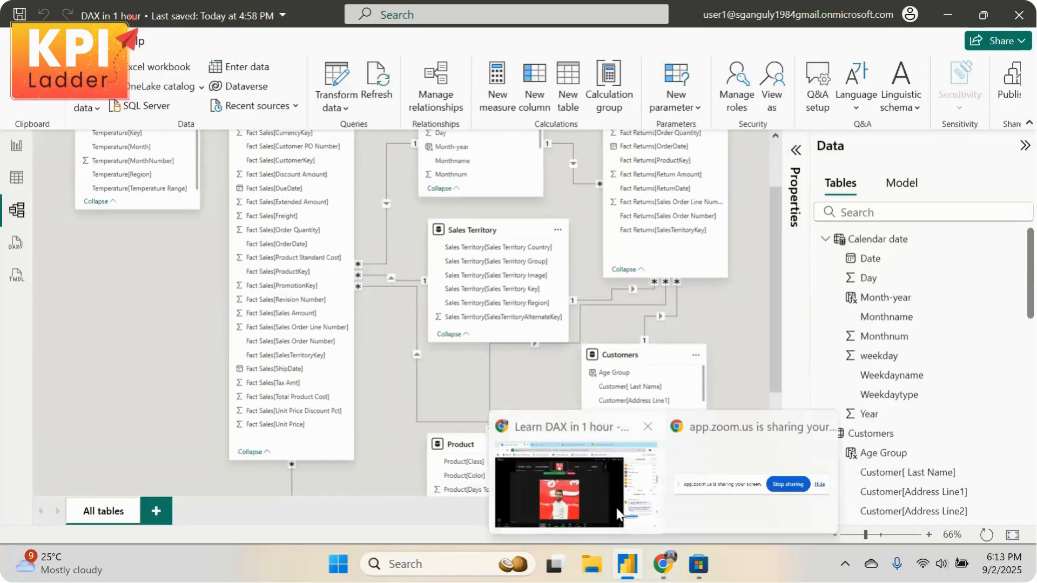
pyautogui.click(572, 486)
pyautogui.click(510, 17)
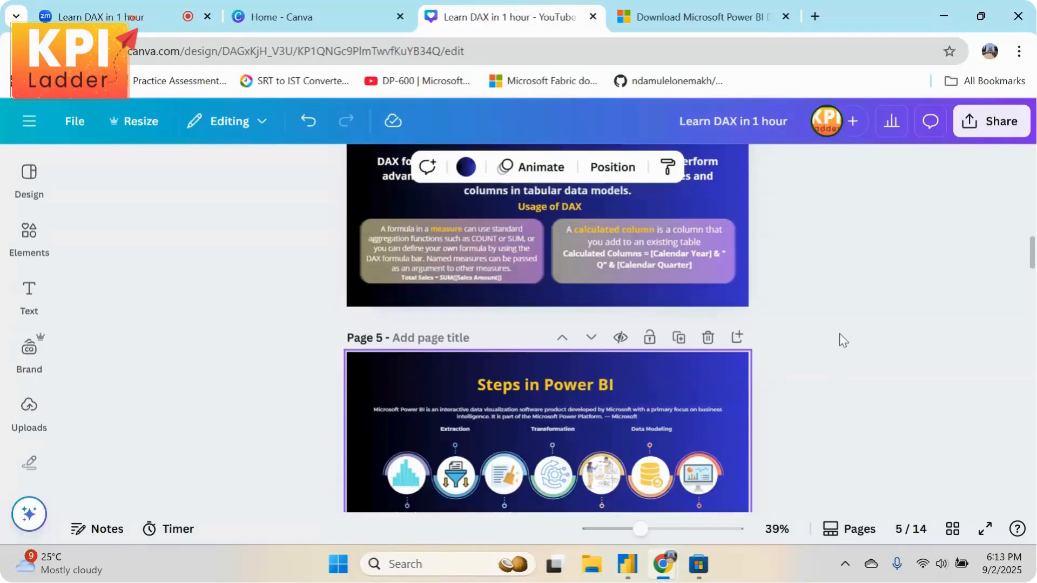
pyautogui.scroll(-10, 840, 332)
pyautogui.scroll(3, 841, 331)
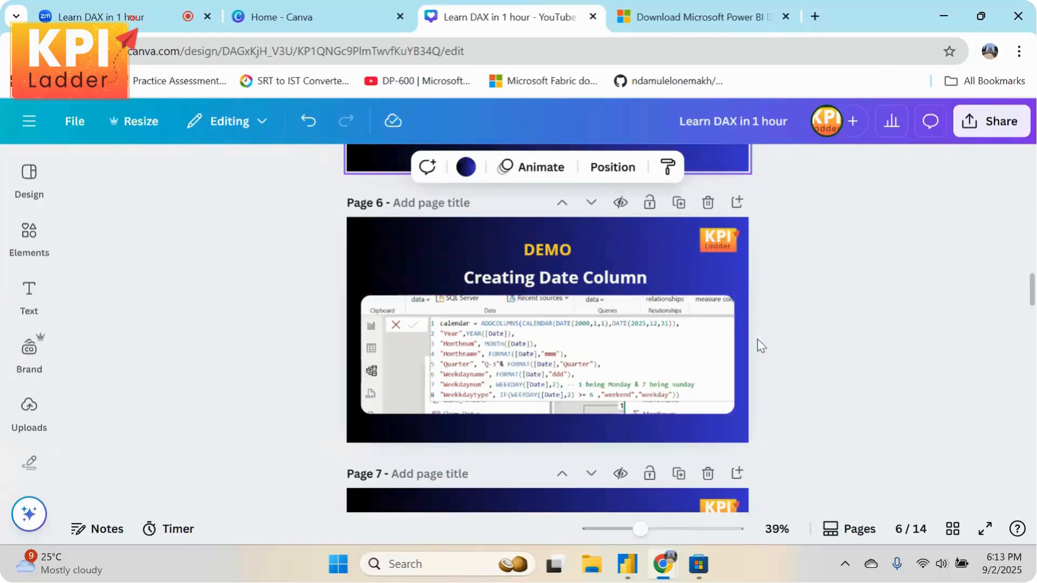
# Show the Building calculated columns slide on page 7 full screen, exit the presentation and bring up page 8
pyautogui.scroll(-3, 756, 339)
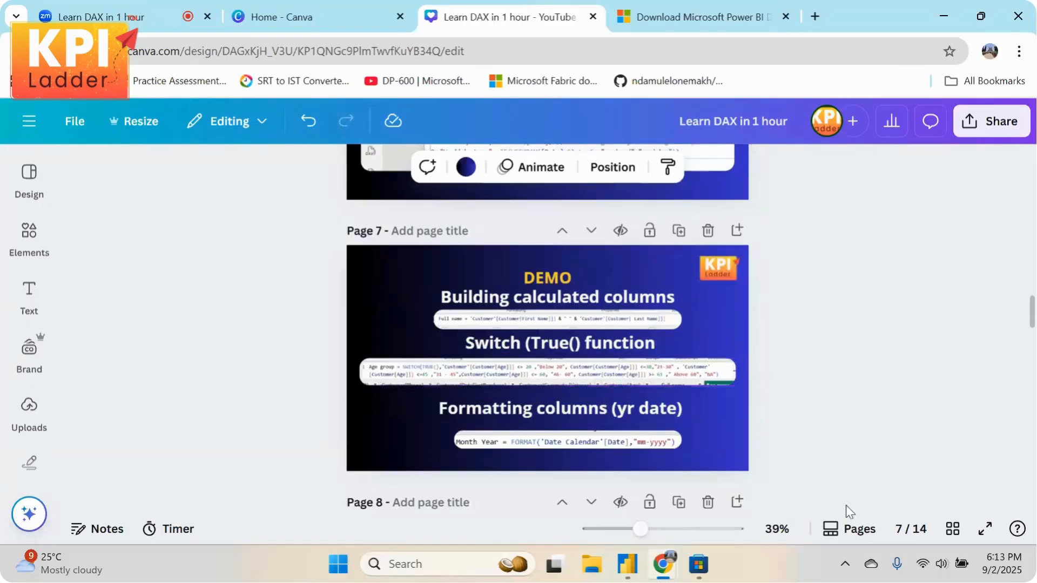
pyautogui.click(984, 529)
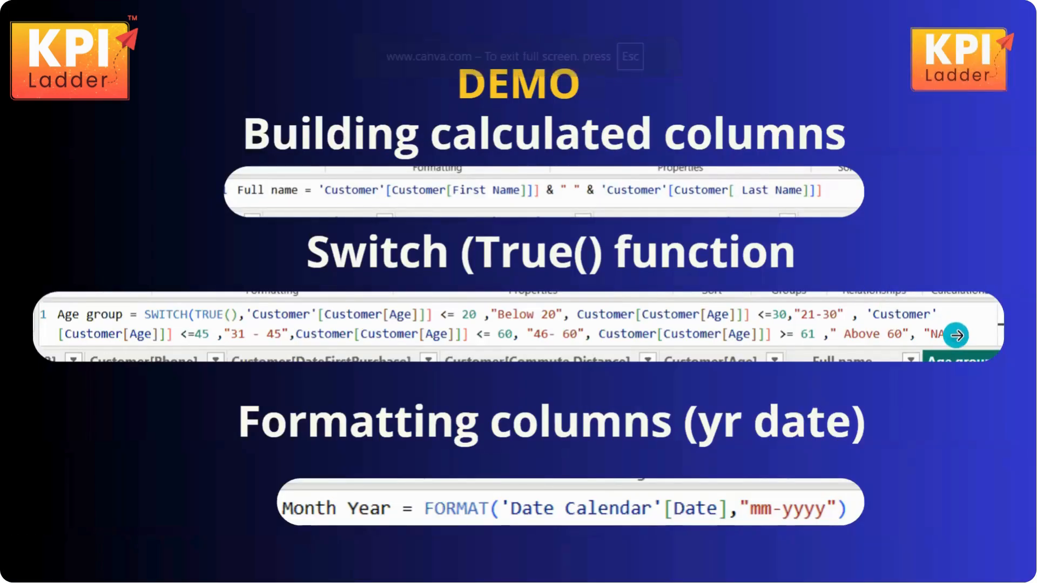
pyautogui.press('Escape')
pyautogui.scroll(-3, 820, 354)
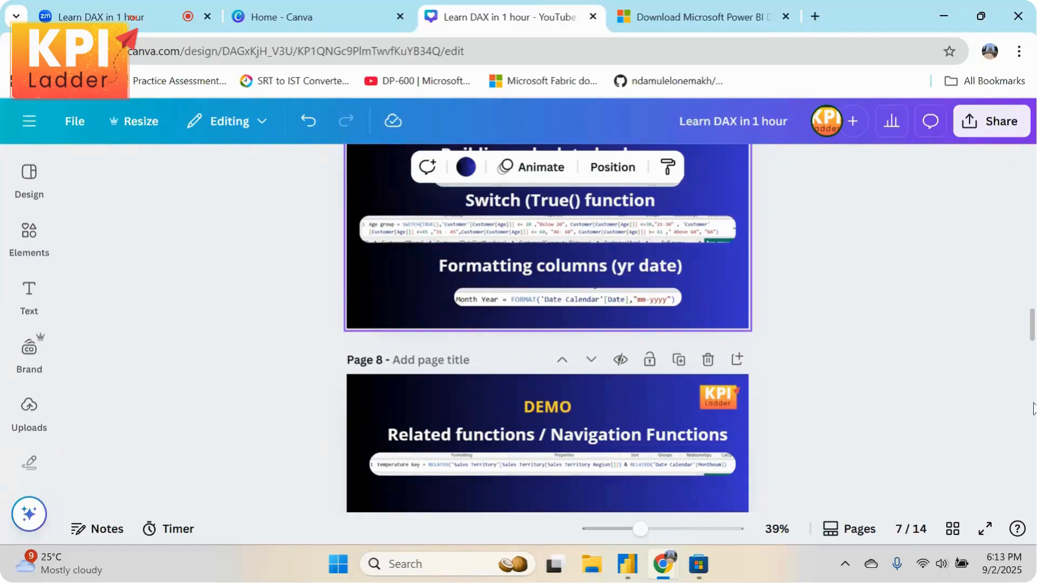
# Switch to Power BI Desktop and examine in the model diagram how the Temperature table relates to Fact_sales and the other tables
pyautogui.click(91, 14)
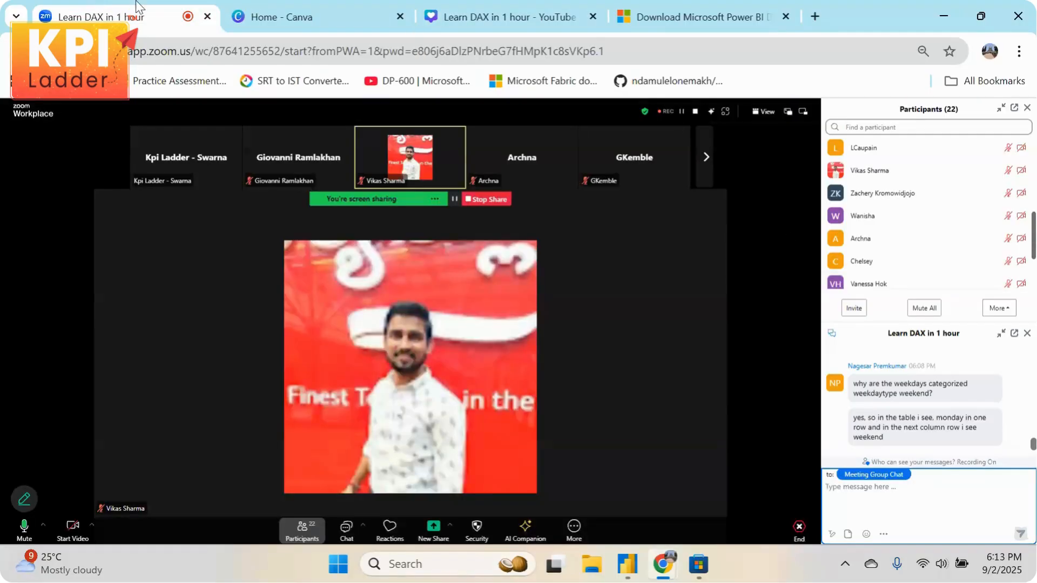
pyautogui.click(627, 563)
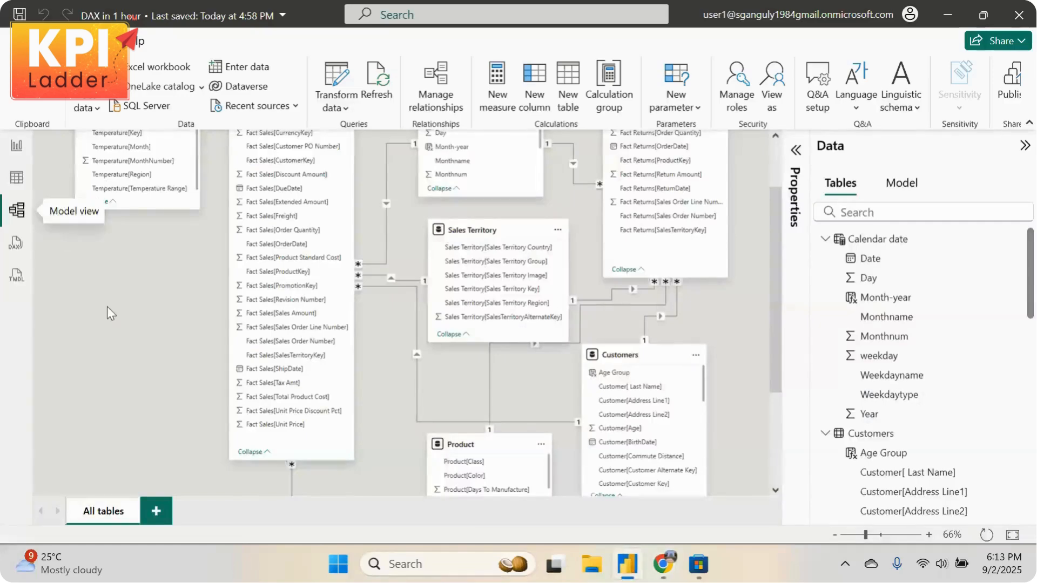
pyautogui.scroll(-3, 324, 389)
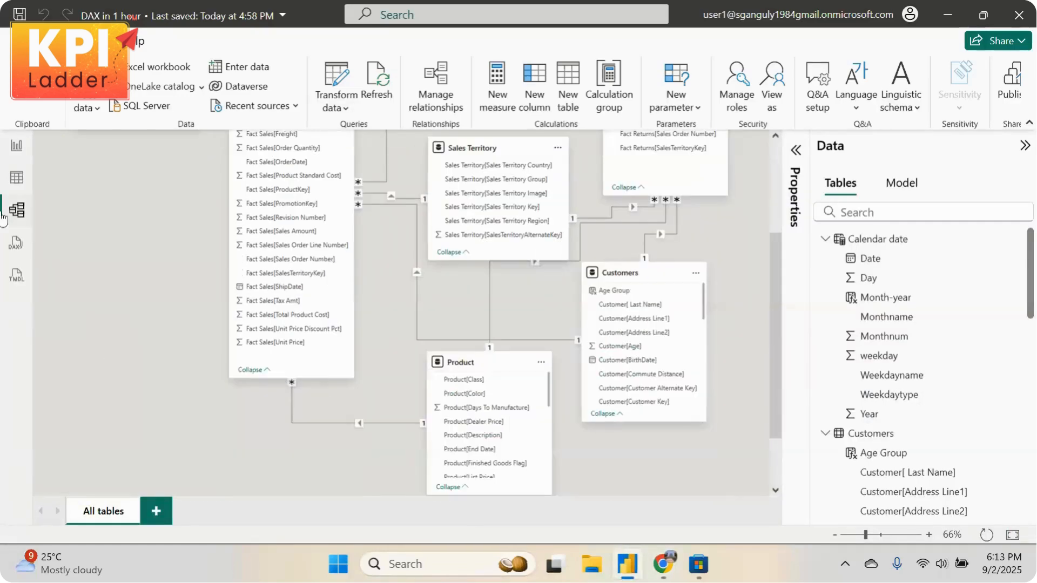
pyautogui.scroll(2, 370, 324)
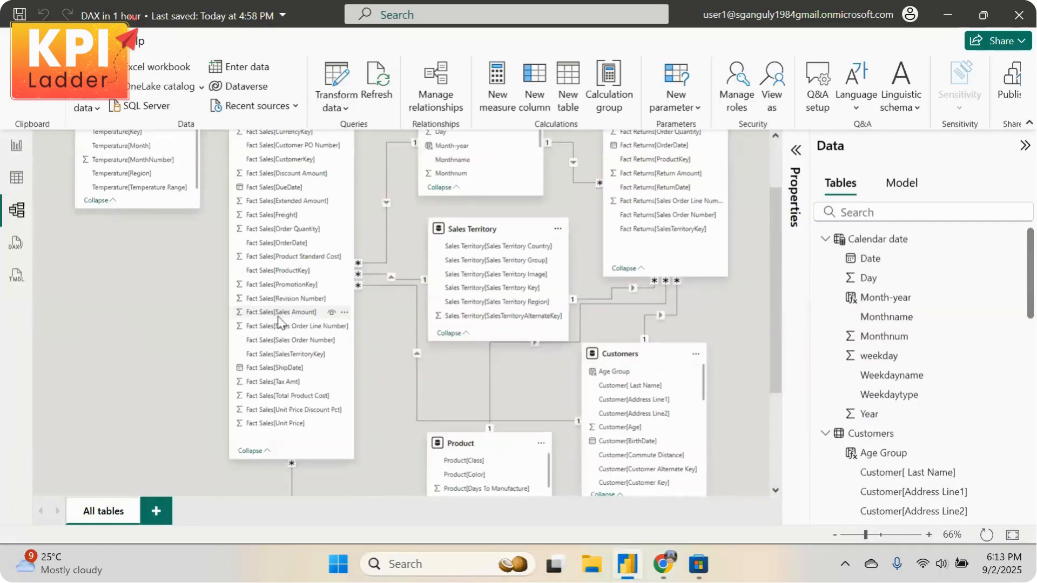
pyautogui.scroll(-2, 283, 324)
pyautogui.scroll(4, 280, 323)
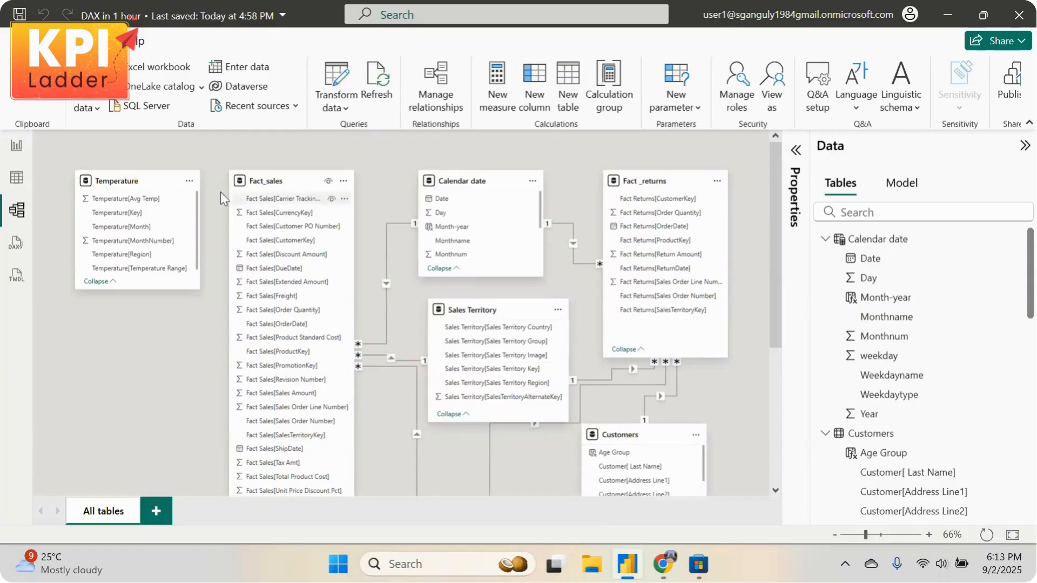
pyautogui.click(118, 179)
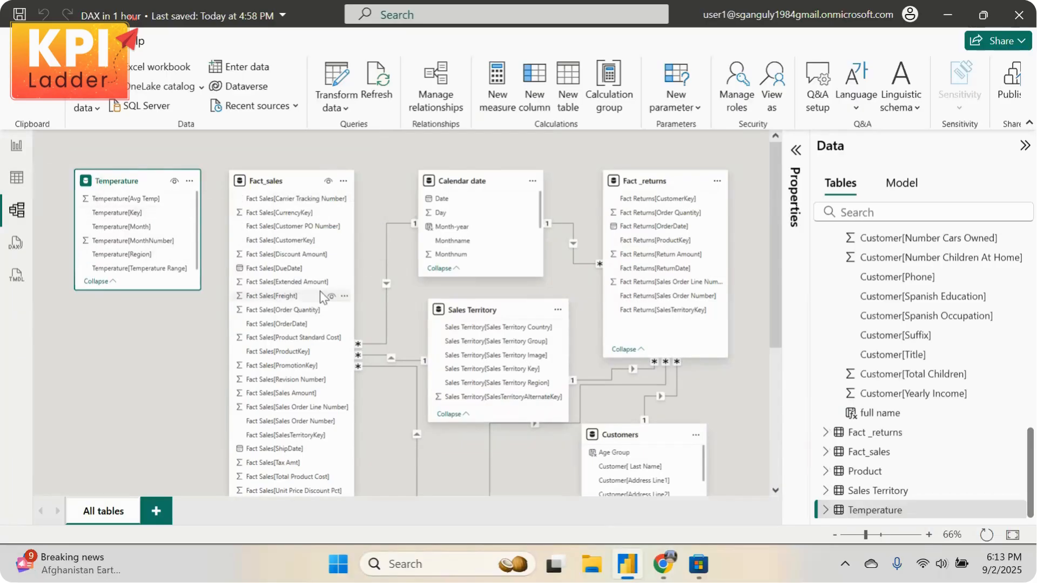
pyautogui.scroll(-3, 281, 270)
pyautogui.scroll(3, 281, 270)
pyautogui.scroll(-3, 309, 424)
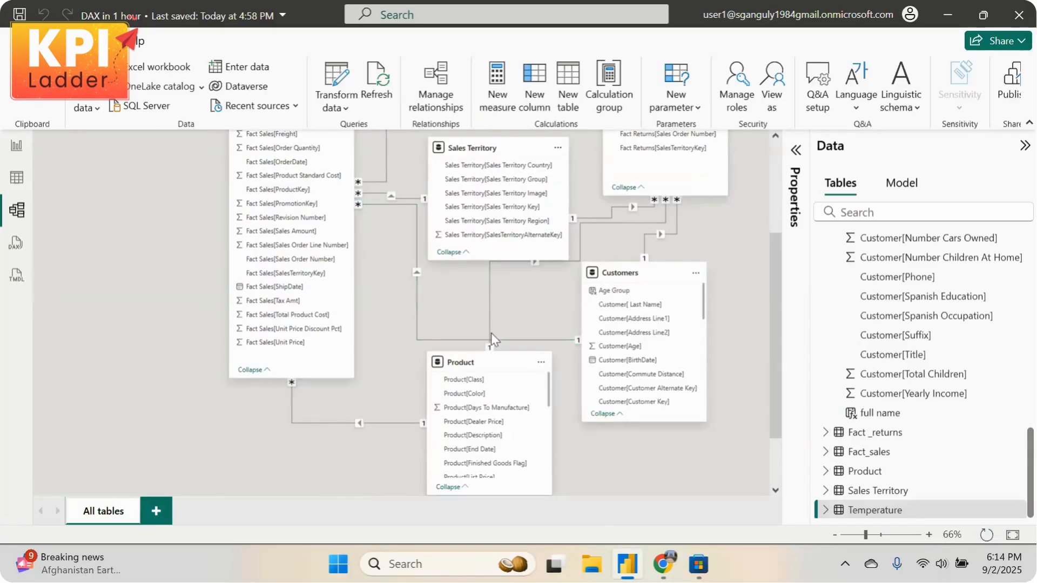
pyautogui.scroll(3, 124, 281)
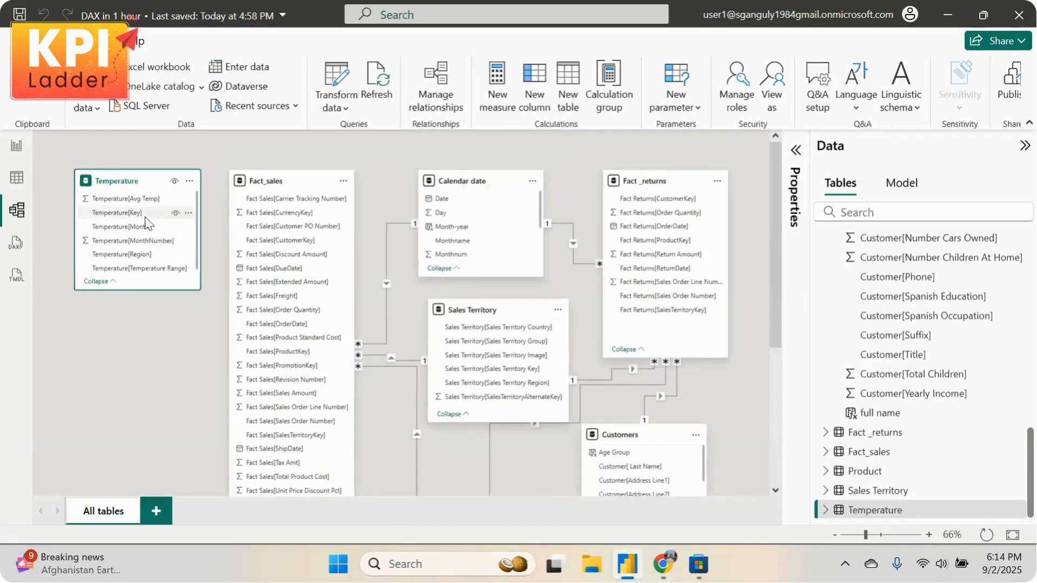
pyautogui.scroll(-3, 312, 314)
pyautogui.scroll(3, 308, 305)
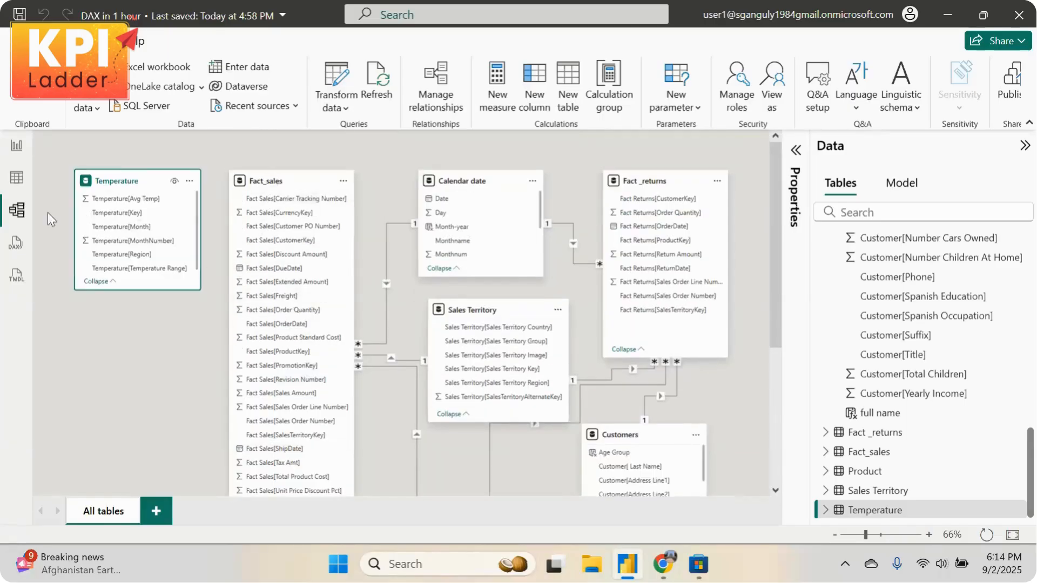
# Add a calculated column named Temperature key to the Fact_sales table and begin its formula with the RELATED function
pyautogui.click(16, 178)
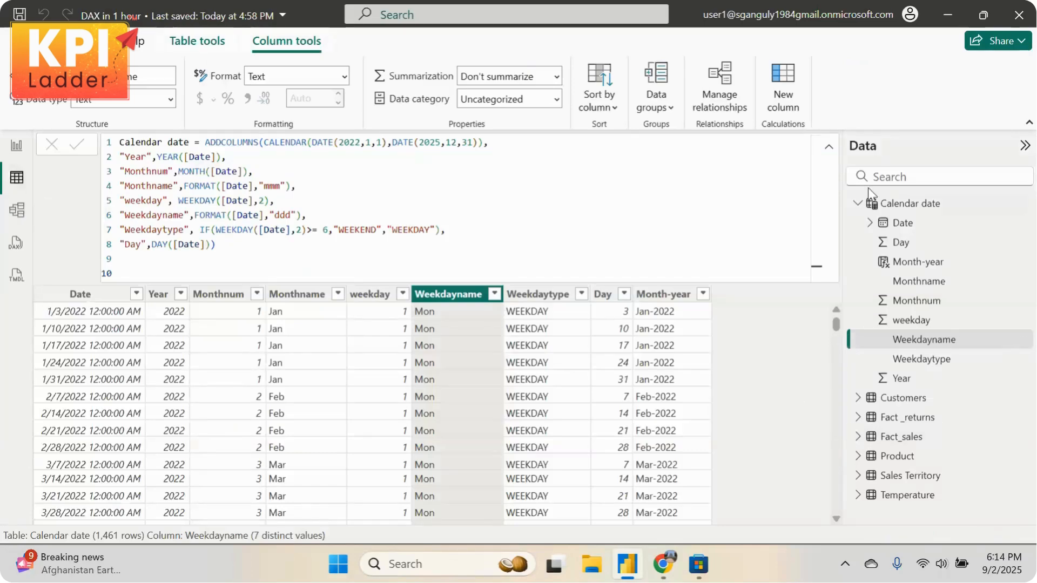
pyautogui.click(858, 203)
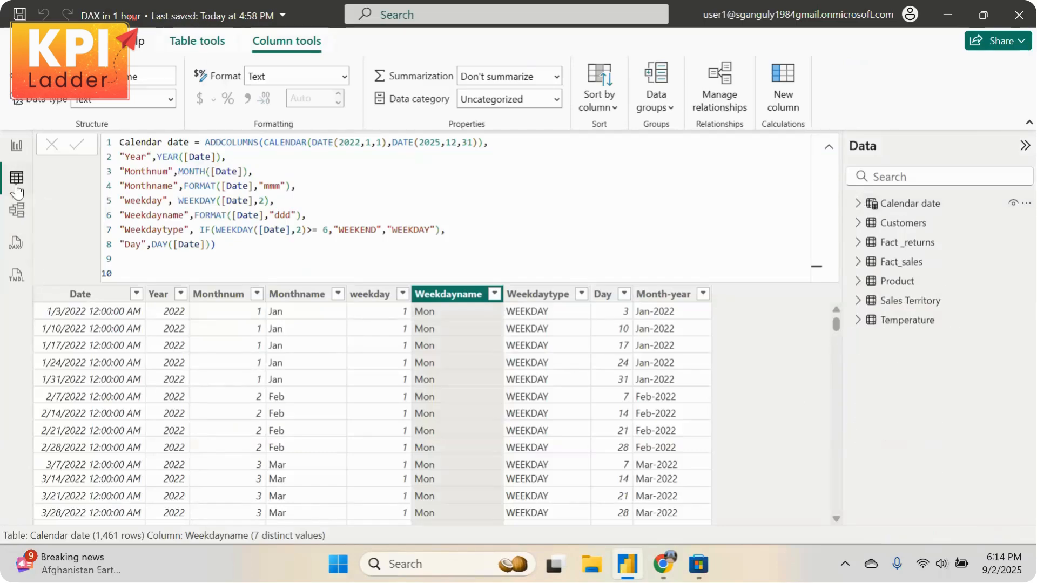
pyautogui.click(893, 261)
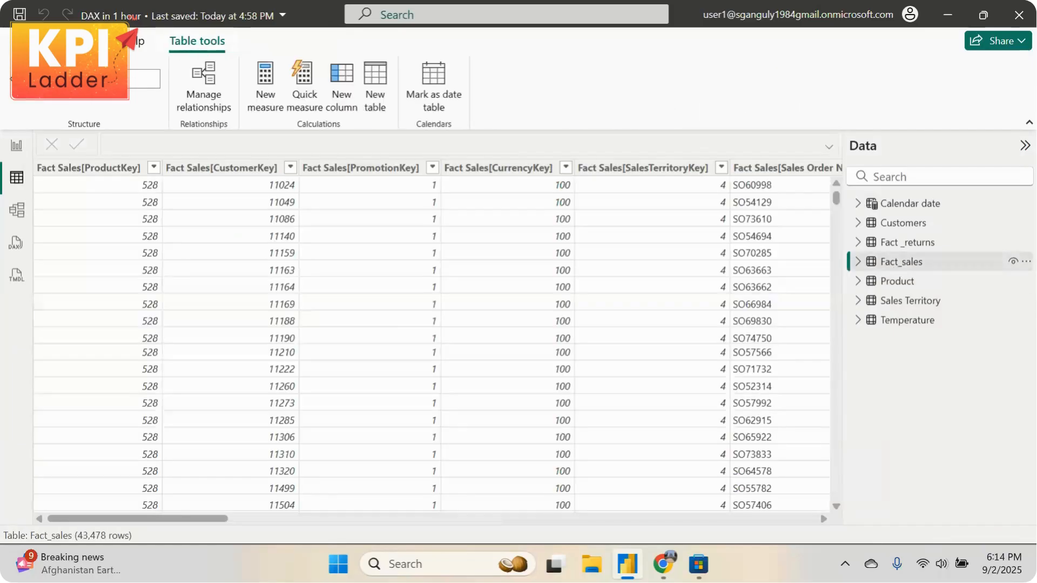
pyautogui.moveTo(153, 517); pyautogui.dragTo(751, 521)
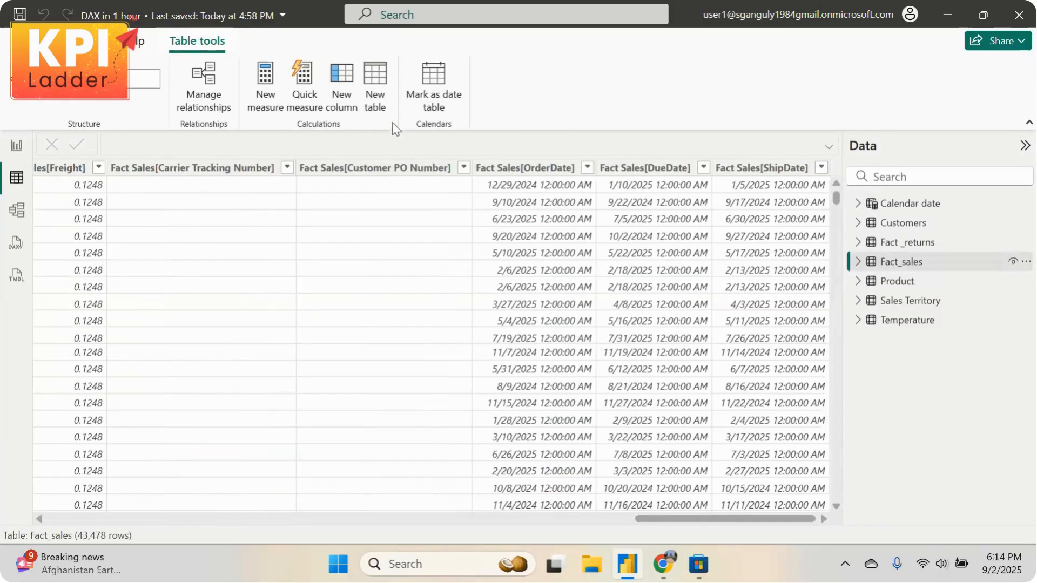
pyautogui.click(341, 103)
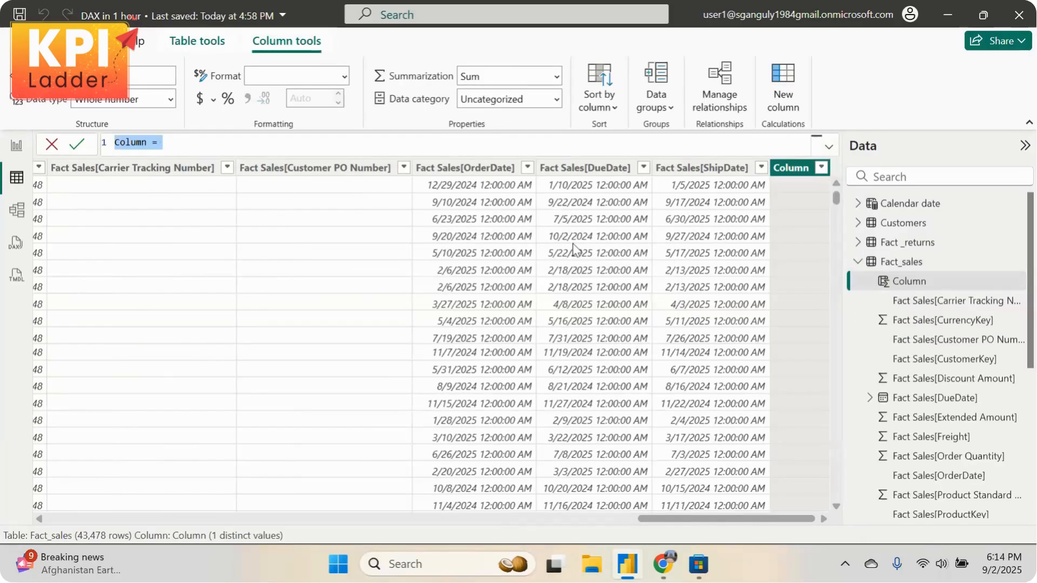
pyautogui.write('Tempera')
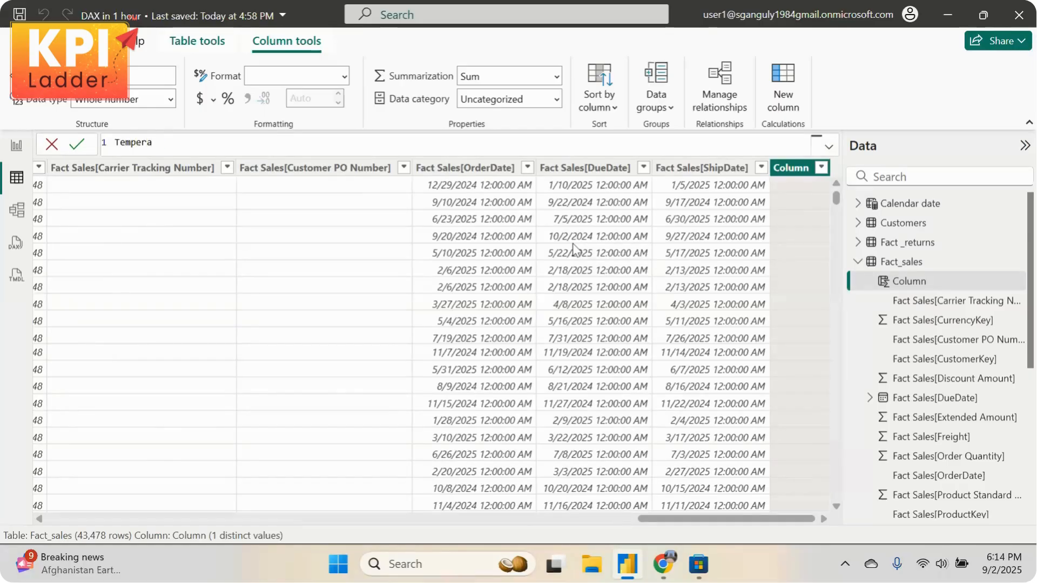
pyautogui.write('ture key =')
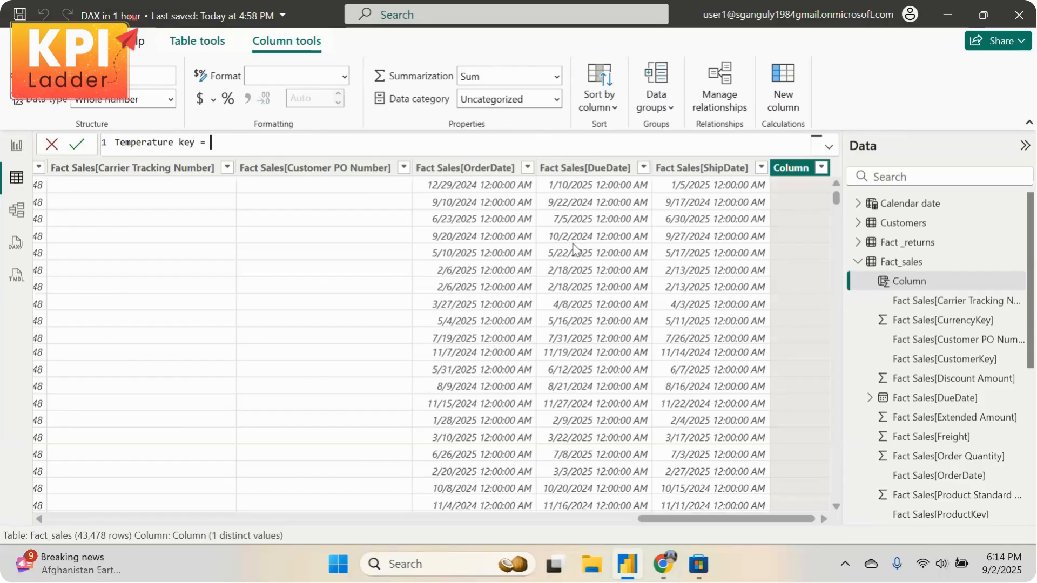
pyautogui.write(' related')
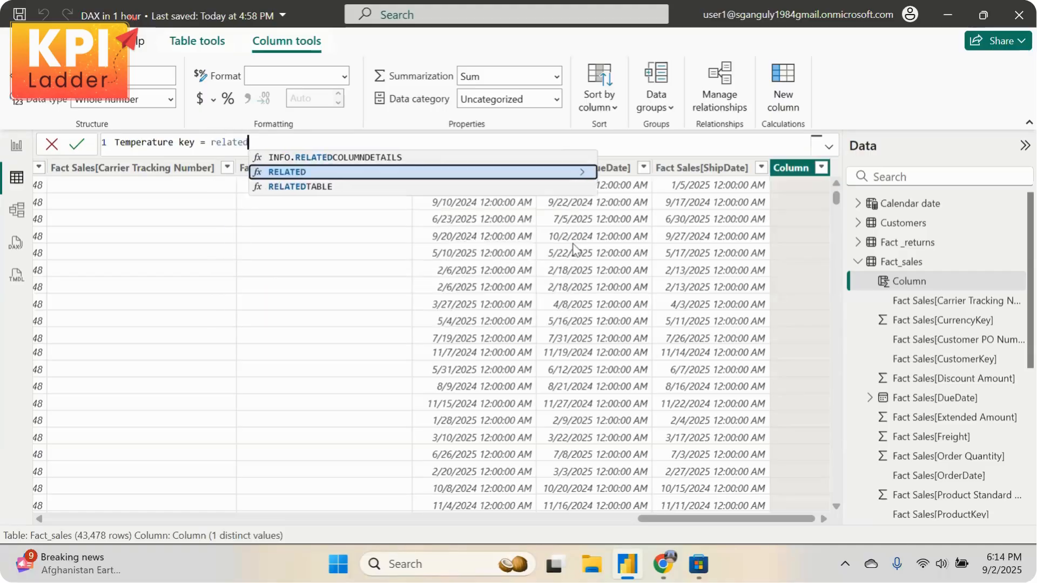
pyautogui.press('Tab')
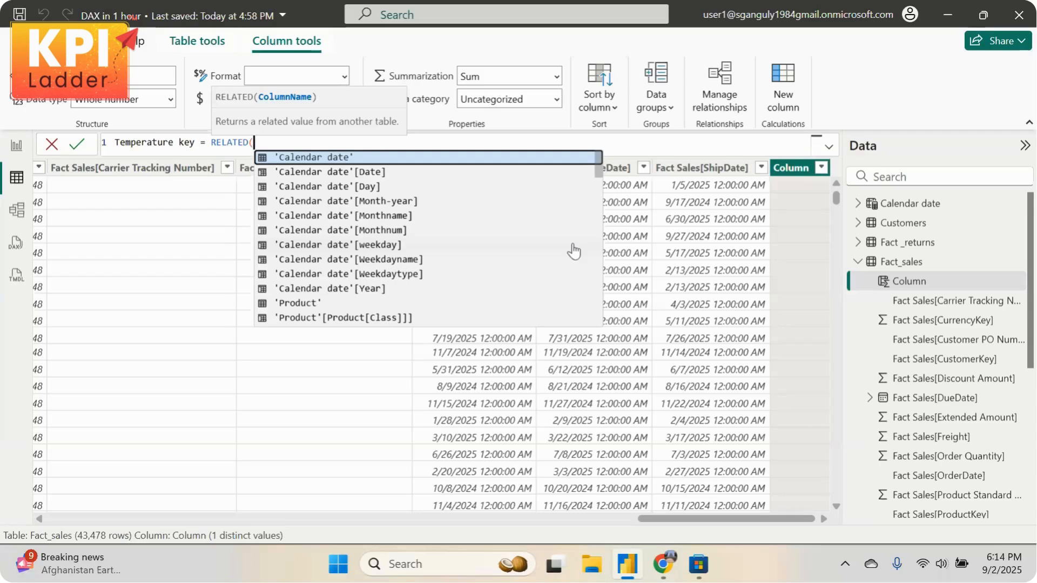
pyautogui.write('te')
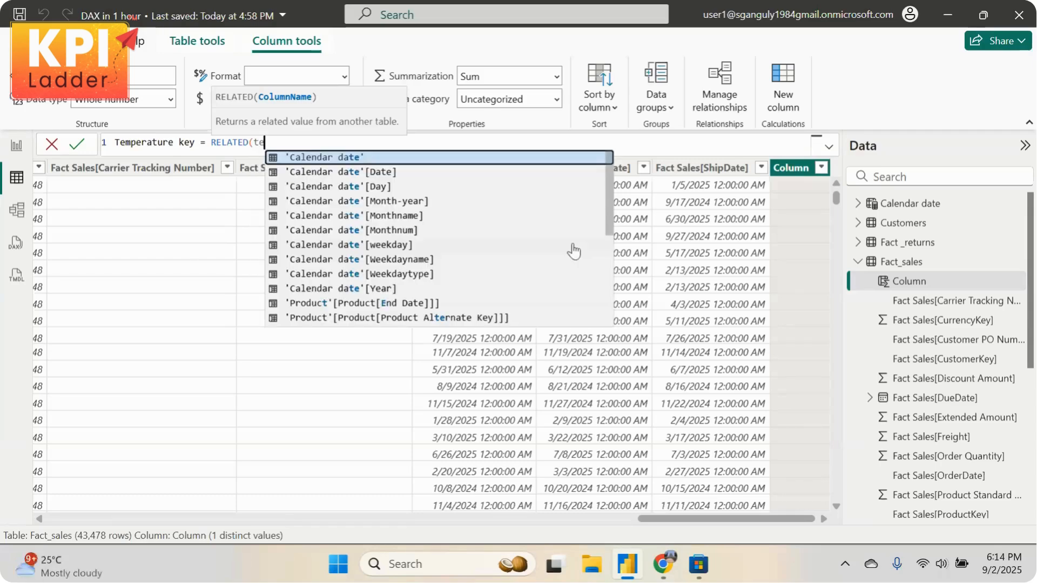
pyautogui.press('BackSpace')
pyautogui.press('BackSpace')
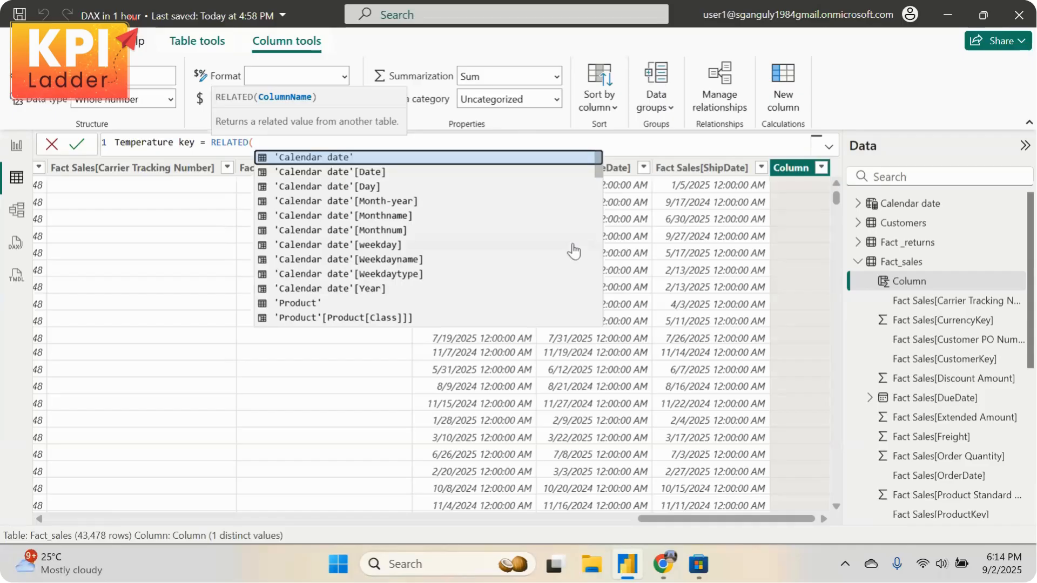
# Complete the Temperature key formula as RELATED('Sales Territory'[Sales Territory[Sales Territory Region]]]) and commit it
pyautogui.write('sale')
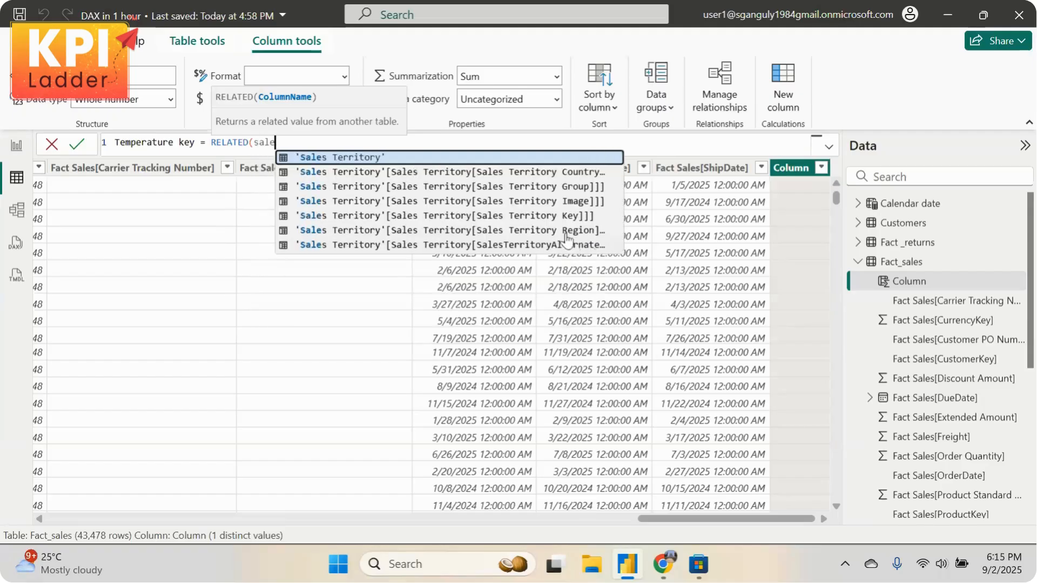
pyautogui.click(567, 237)
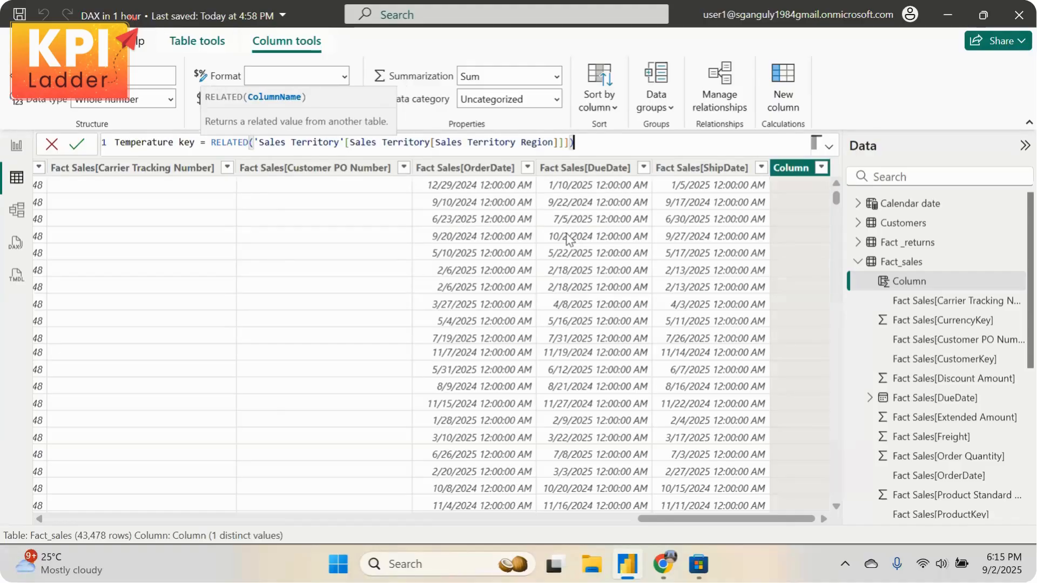
pyautogui.write(')')
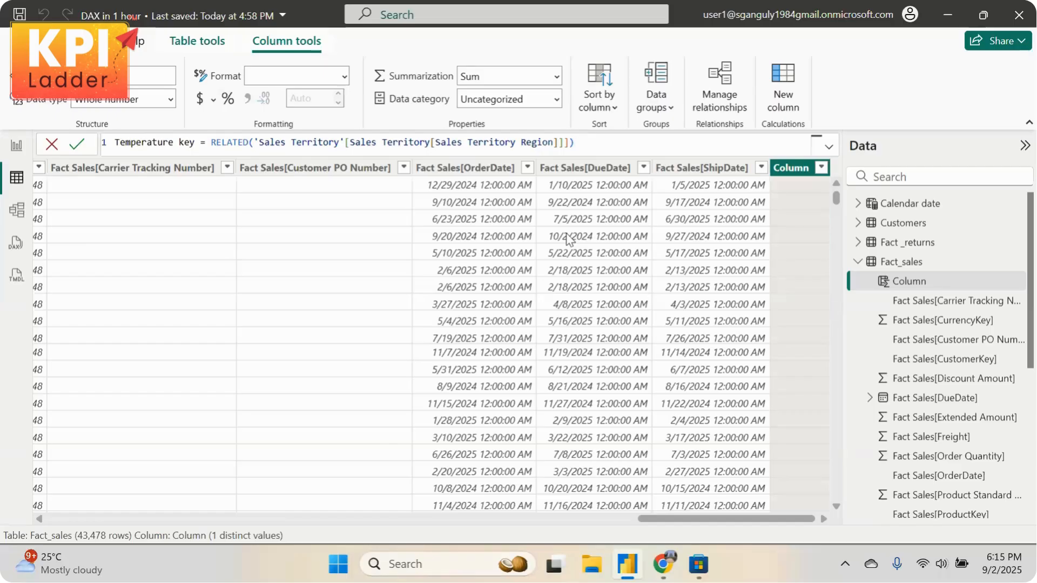
pyautogui.press('Return')
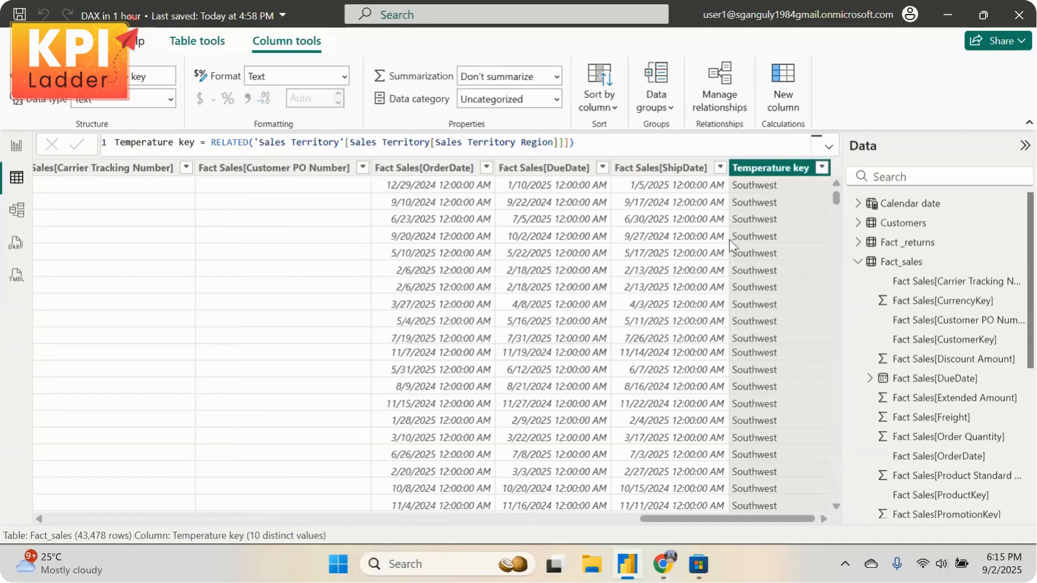
# Create a new DAX query and begin it with the EVALUATE keyword
pyautogui.click(612, 147)
pyautogui.click(15, 246)
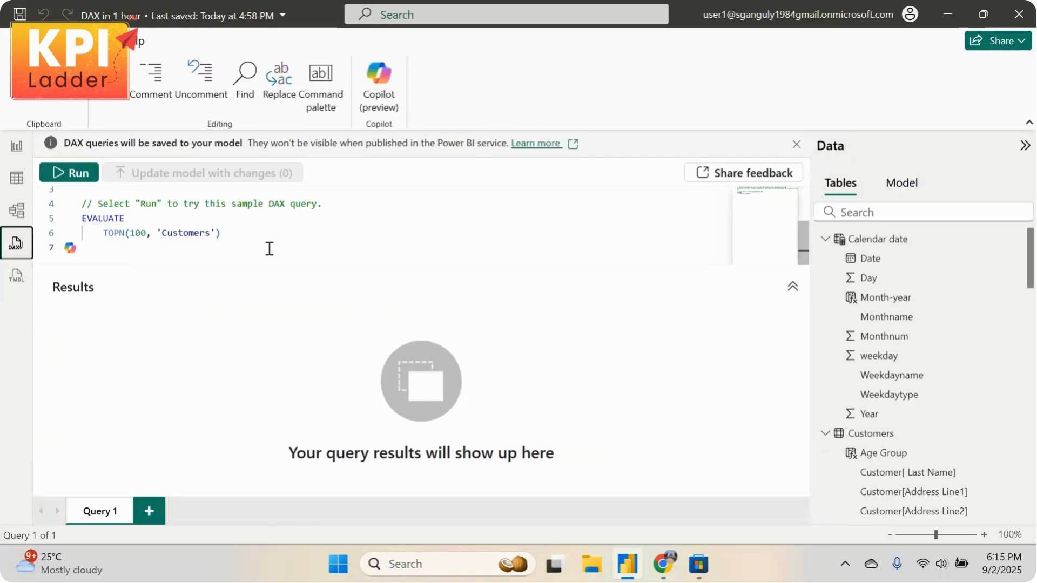
pyautogui.click(149, 510)
pyautogui.write('evaluate')
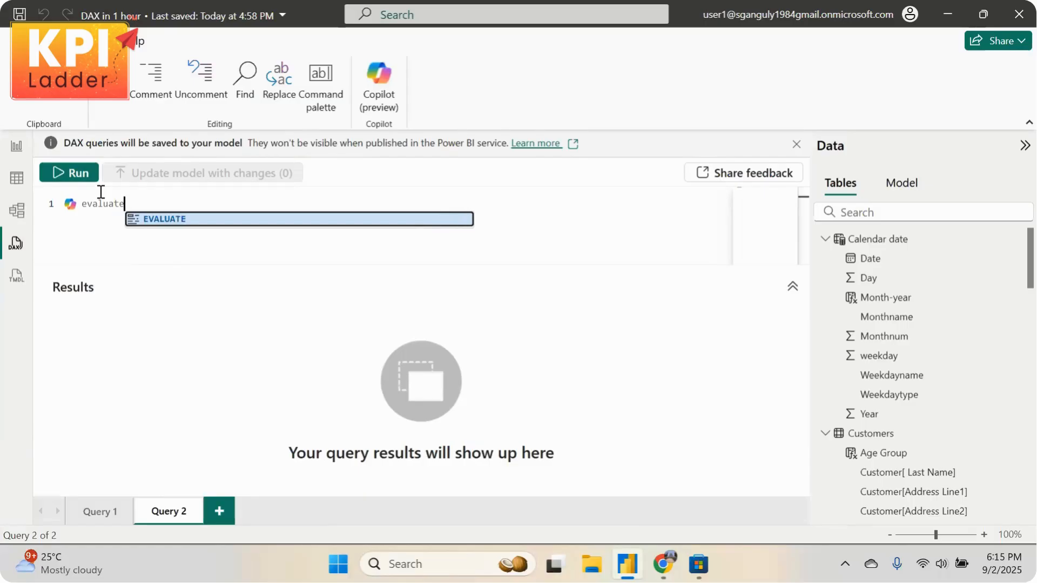
pyautogui.press('Tab')
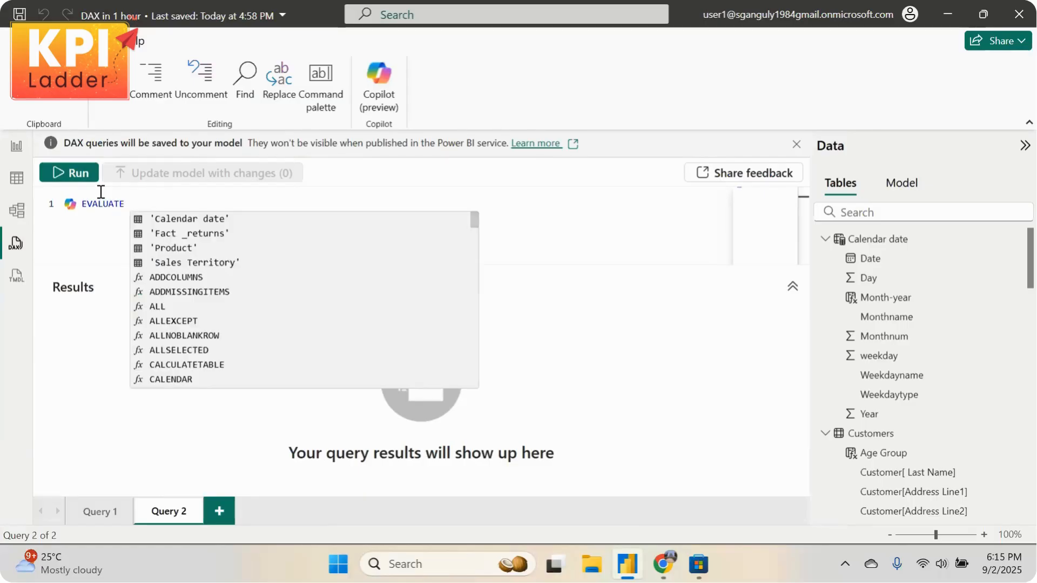
pyautogui.write('sale')
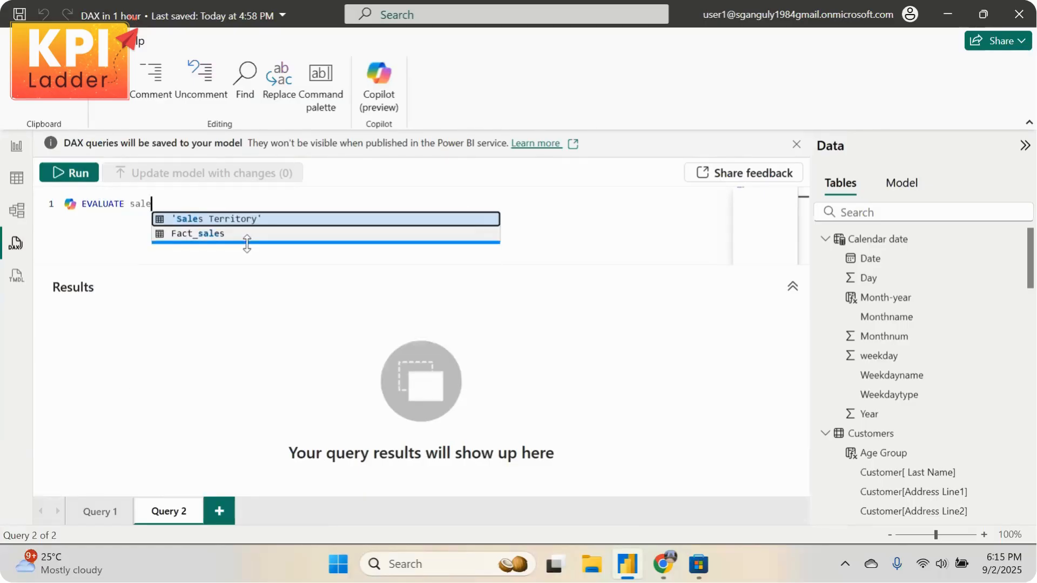
pyautogui.press('BackSpace')
pyautogui.press('BackSpace')
pyautogui.press('BackSpace')
pyautogui.press('BackSpace')
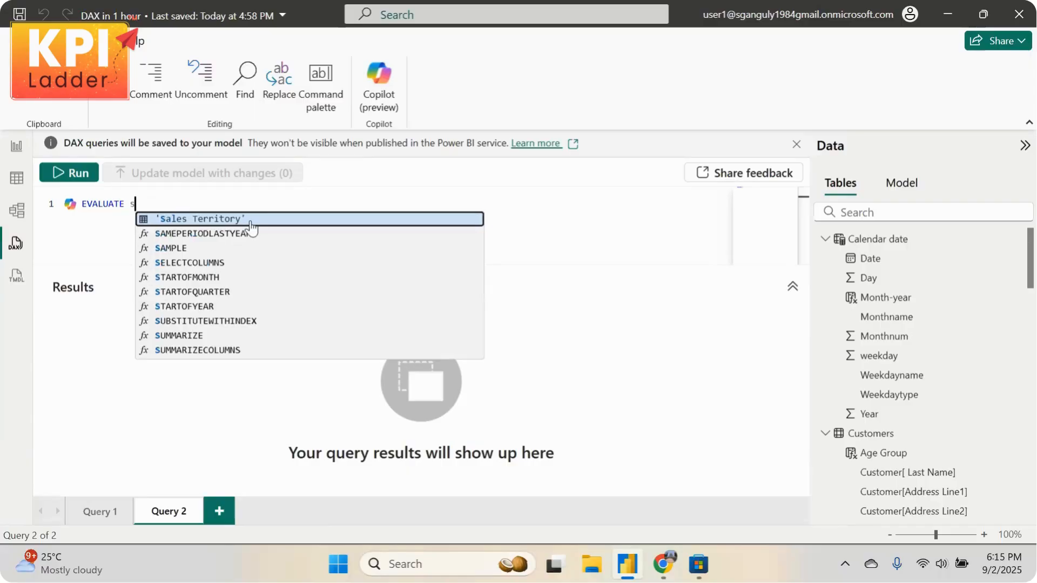
# Complete the query as EVALUATE Temperature, run it and view the remaining result columns
pyautogui.write('te')
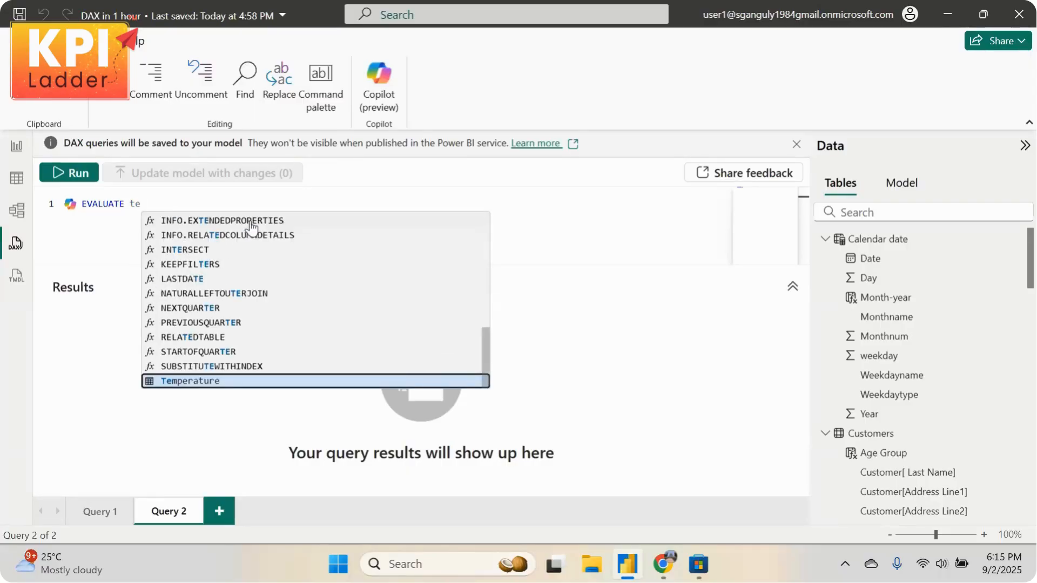
pyautogui.press('Tab')
pyautogui.click(69, 173)
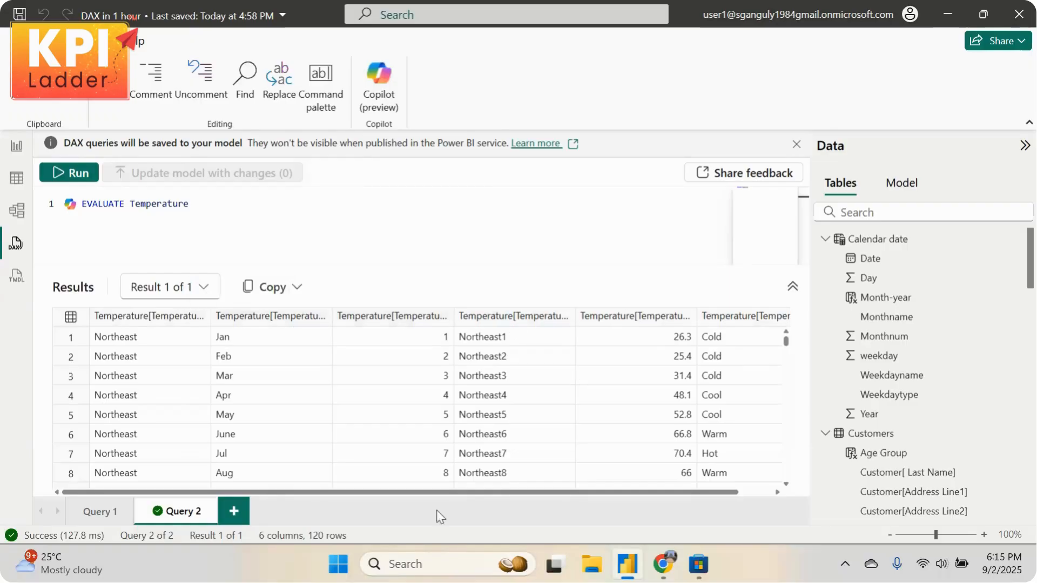
pyautogui.moveTo(439, 492); pyautogui.dragTo(548, 494)
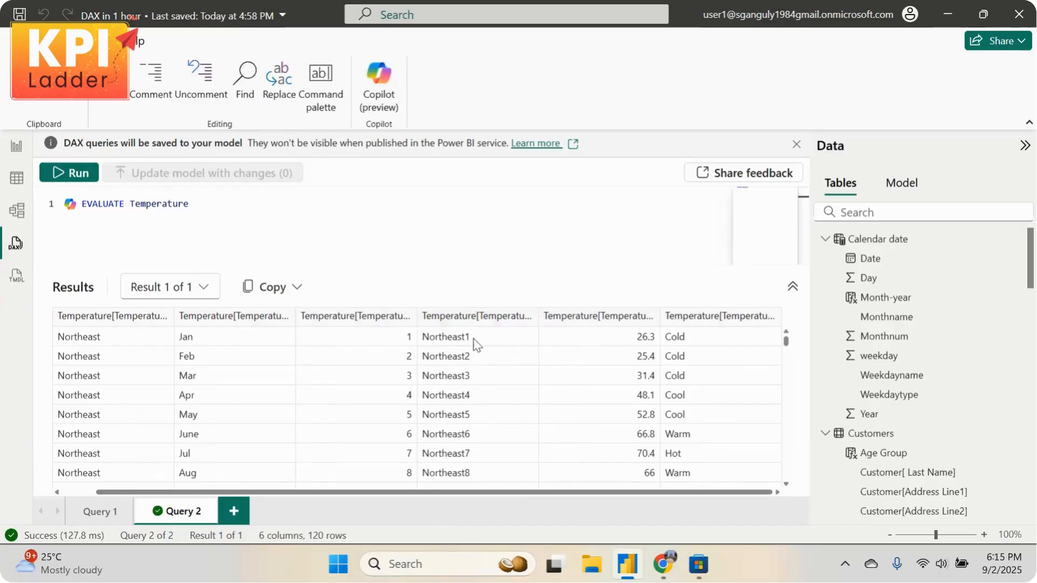
# Extend the Temperature key formula in Fact_sales with & RELATED('Calendar date'[Monthnum]) to match the Temperature table's key pattern, and commit it
pyautogui.scroll(-3, 472, 354)
pyautogui.scroll(3, 469, 373)
pyautogui.scroll(-3, 471, 380)
pyautogui.scroll(-2, 472, 383)
pyautogui.scroll(5, 470, 381)
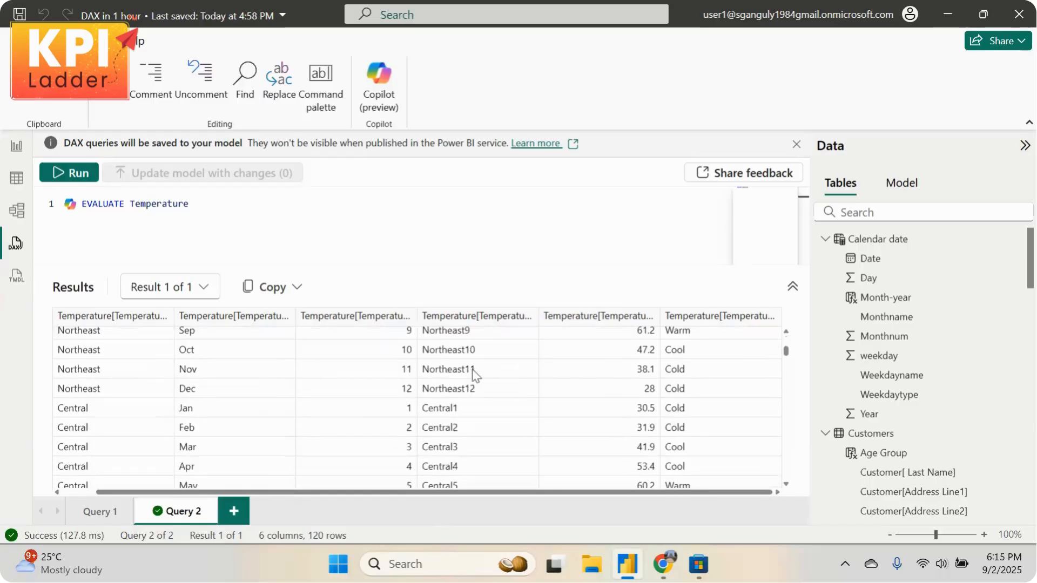
pyautogui.click(17, 179)
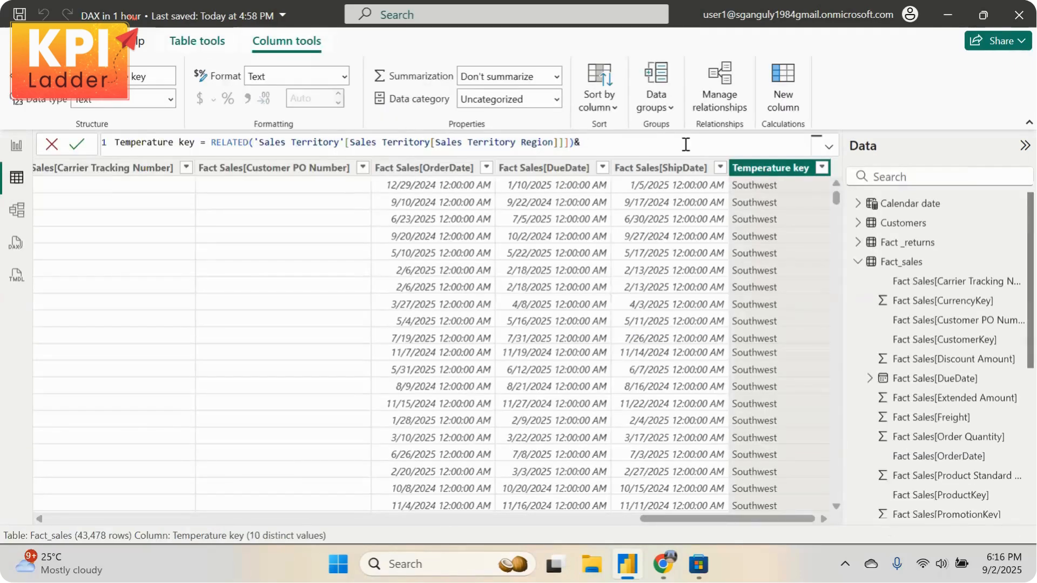
pyautogui.press('BackSpace')
pyautogui.write('relate')
pyautogui.press('Tab')
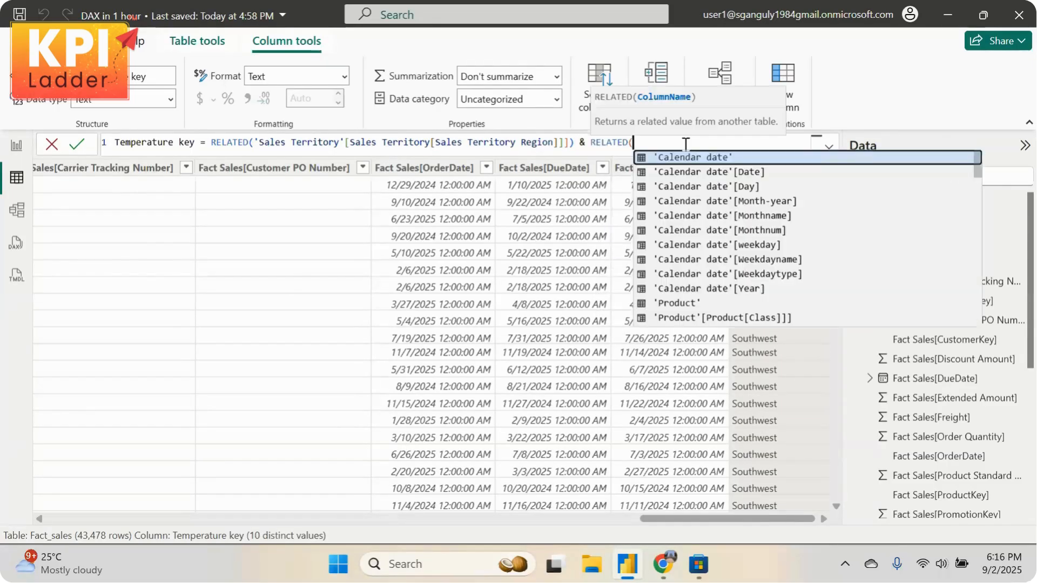
pyautogui.write('dat')
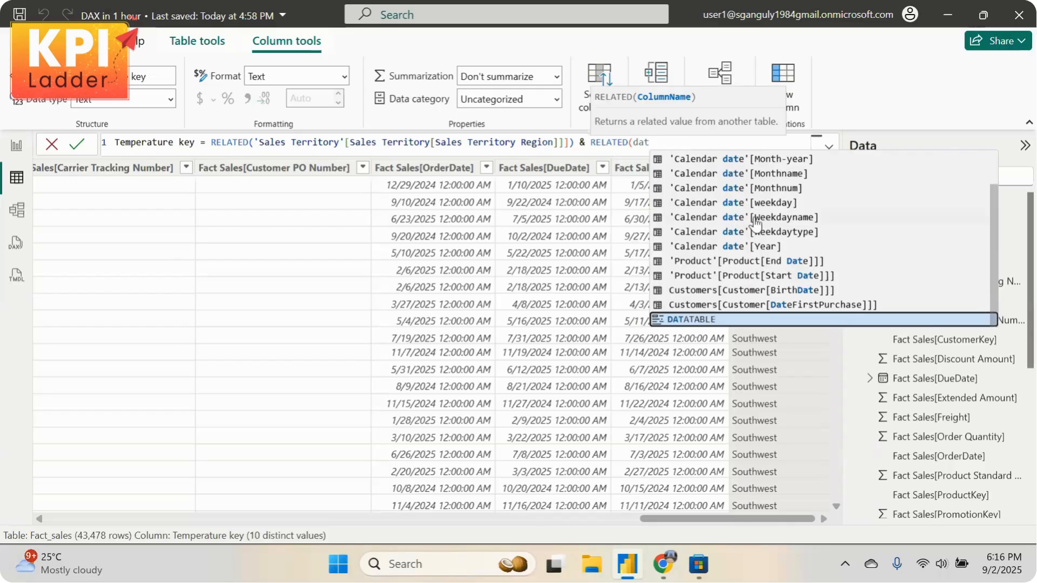
pyautogui.click(789, 190)
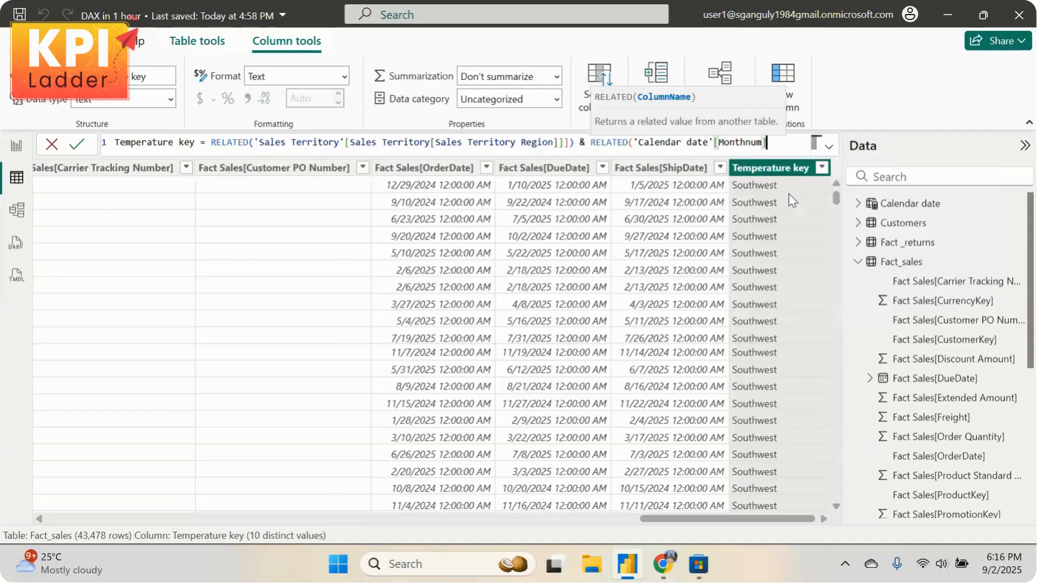
pyautogui.write(')')
pyautogui.press('Return')
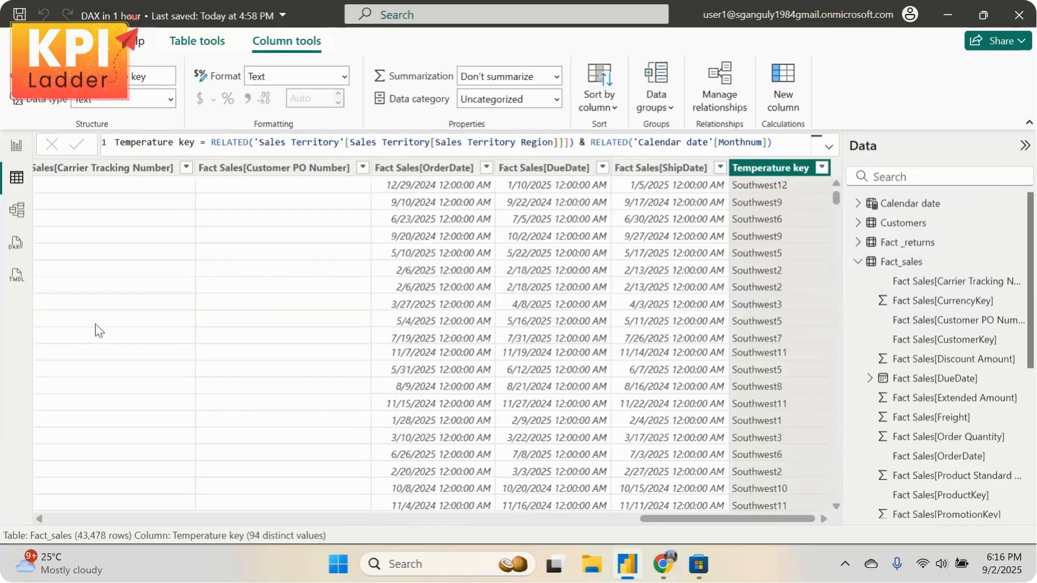
# Enlarge the Temperature table card in the model diagram and relate Fact_sales' Temperature key to Temperature[Key], many to one with single cross-filter direction
pyautogui.click(17, 212)
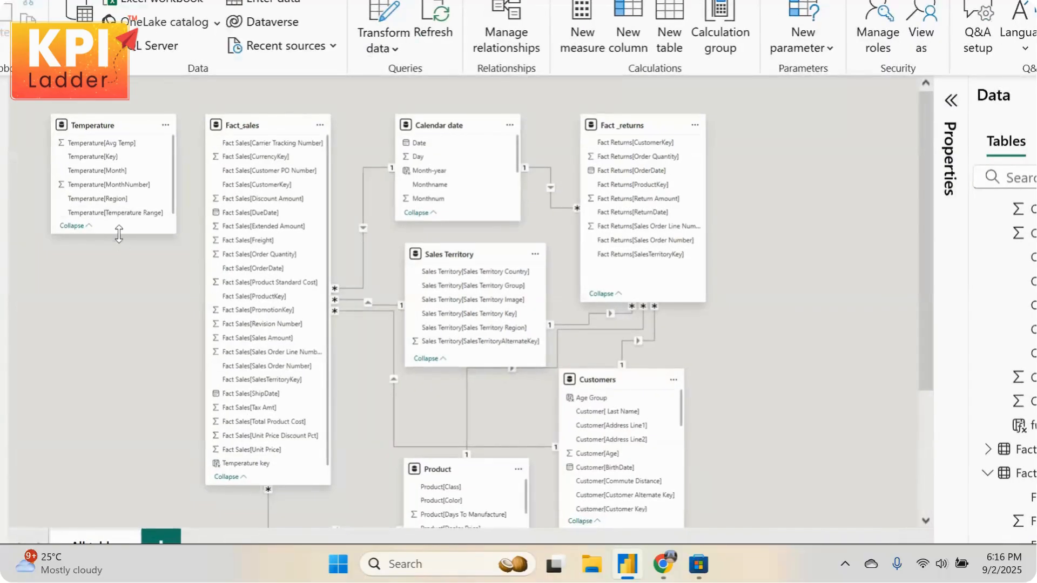
pyautogui.moveTo(119, 234); pyautogui.dragTo(122, 264)
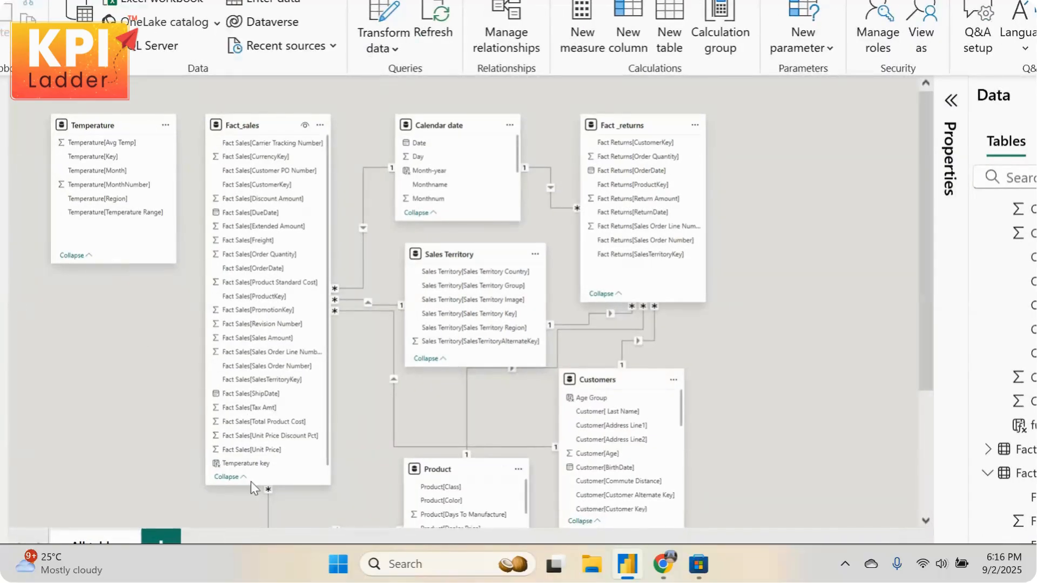
pyautogui.moveTo(254, 464); pyautogui.dragTo(98, 161)
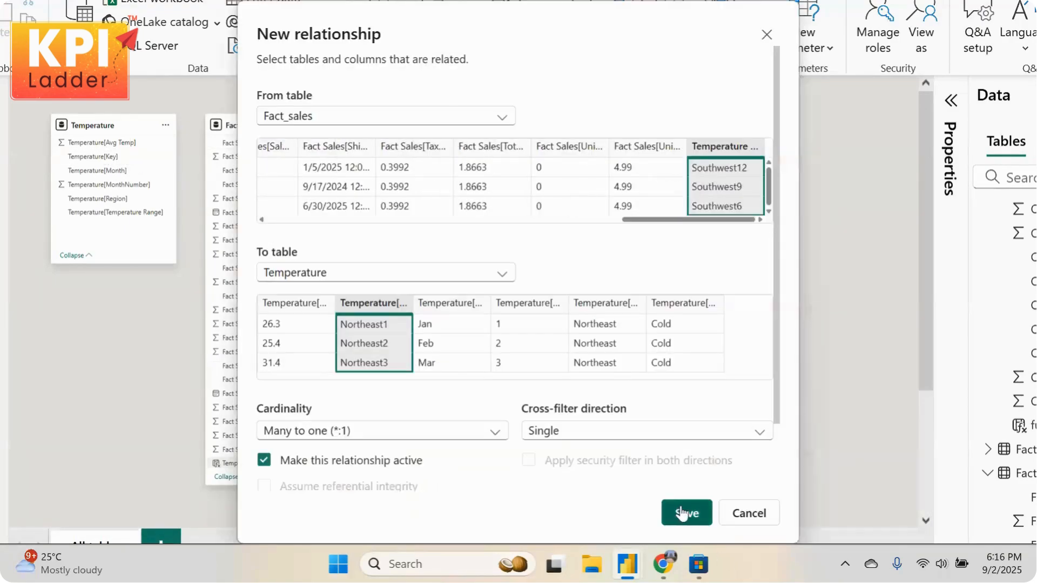
pyautogui.click(681, 512)
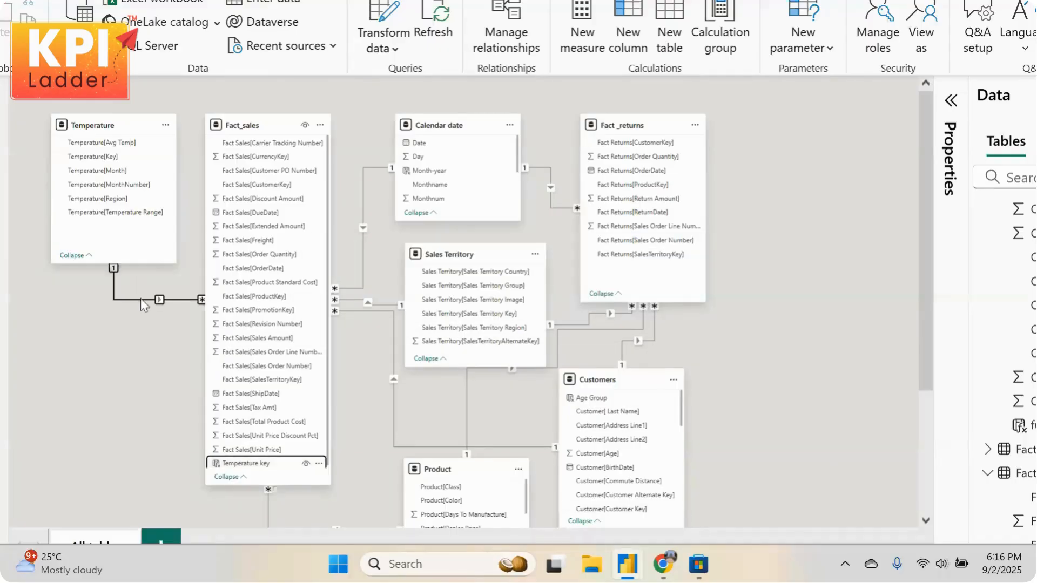
pyautogui.click(159, 299)
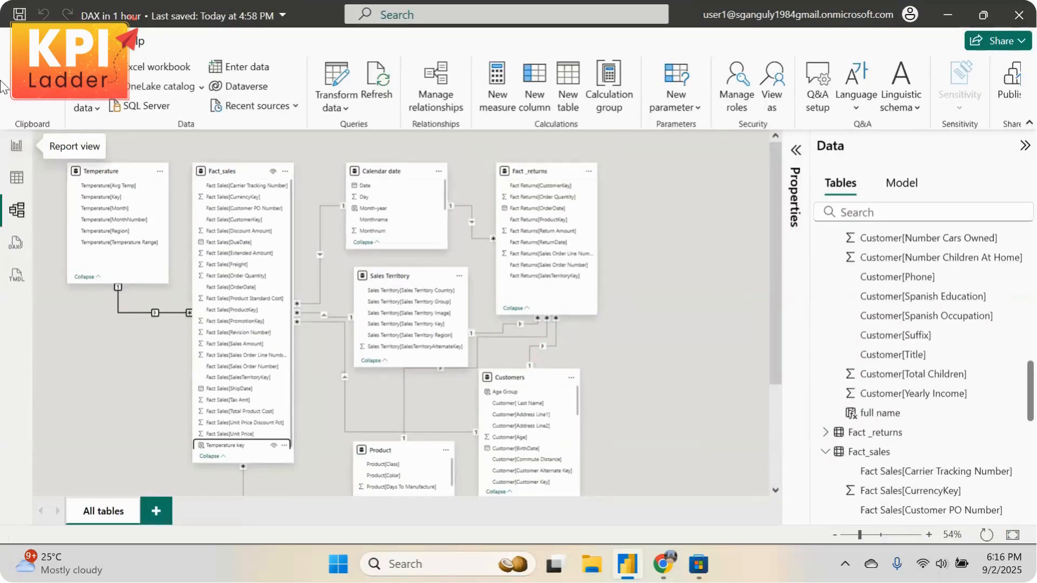
# Locate the Sales Territory table in the model, display its data rows and view its remaining columns
pyautogui.scroll(-3, 421, 372)
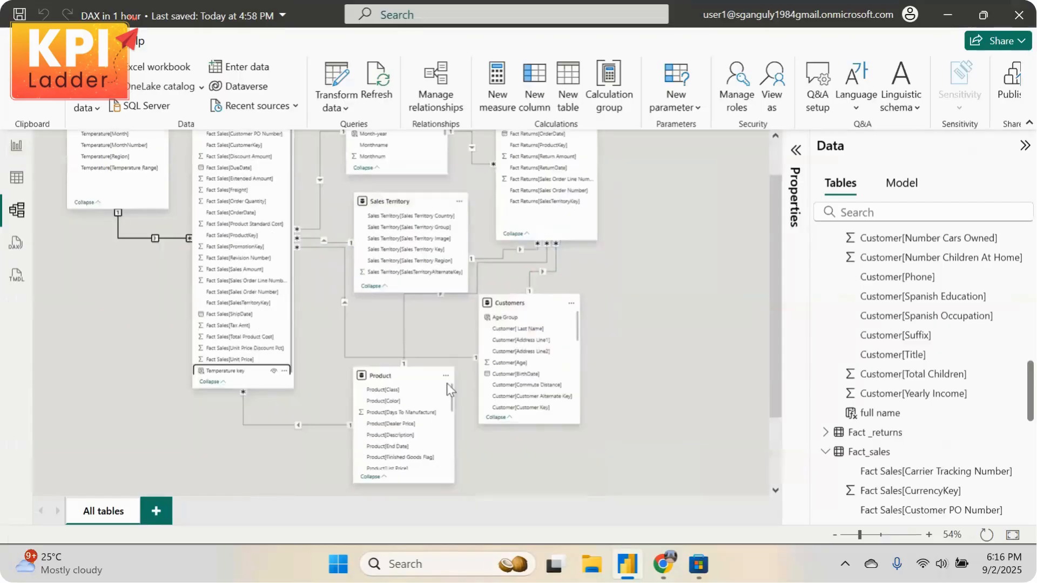
pyautogui.scroll(3, 614, 281)
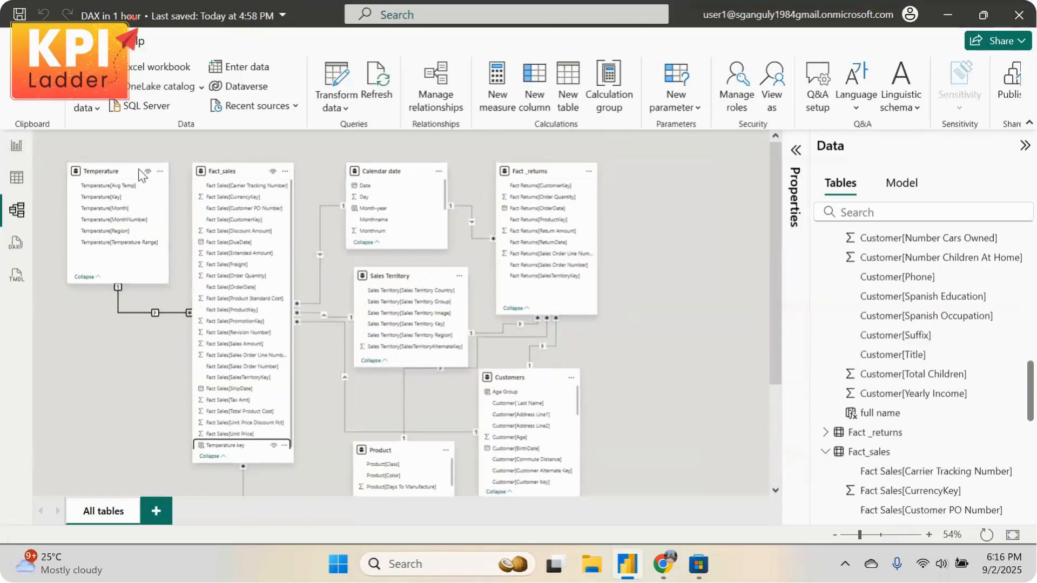
pyautogui.click(423, 278)
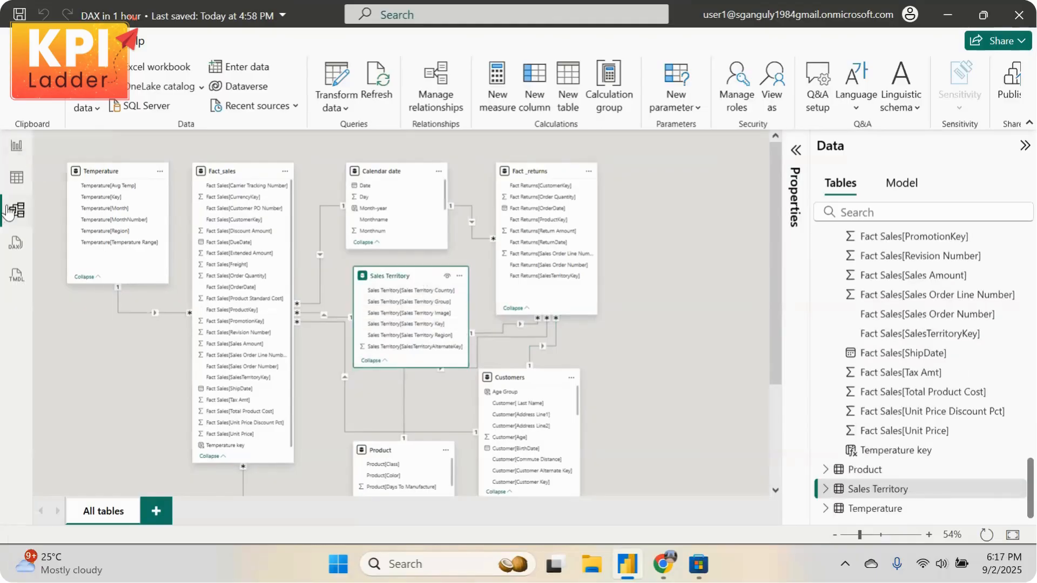
pyautogui.click(17, 178)
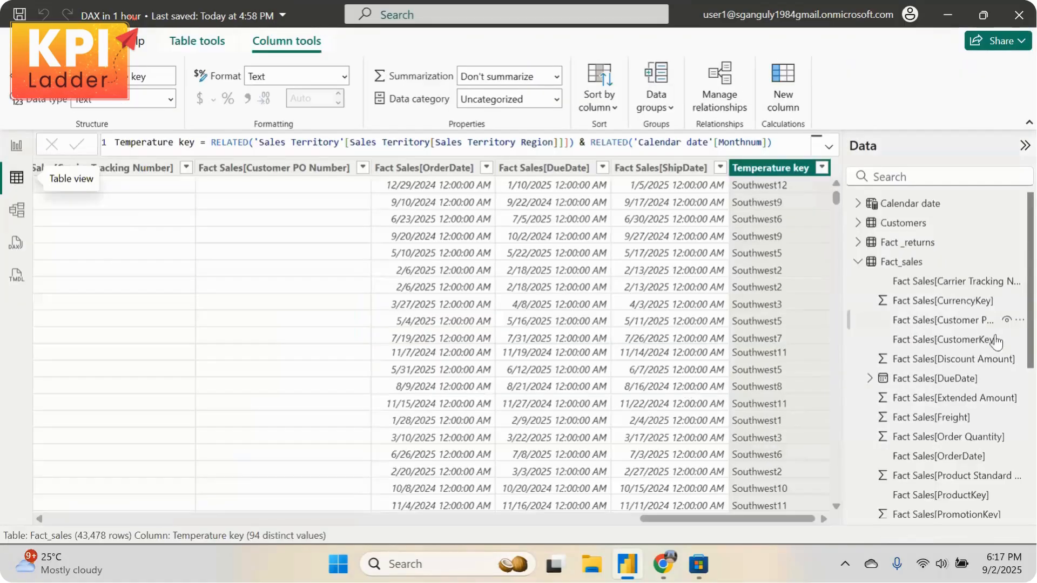
pyautogui.scroll(-10, 995, 341)
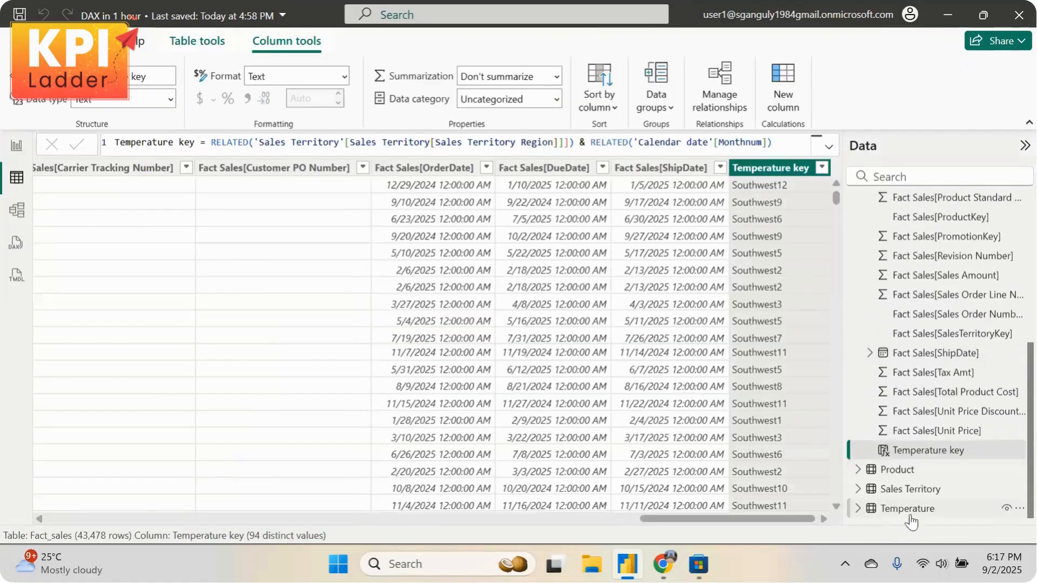
pyautogui.click(910, 489)
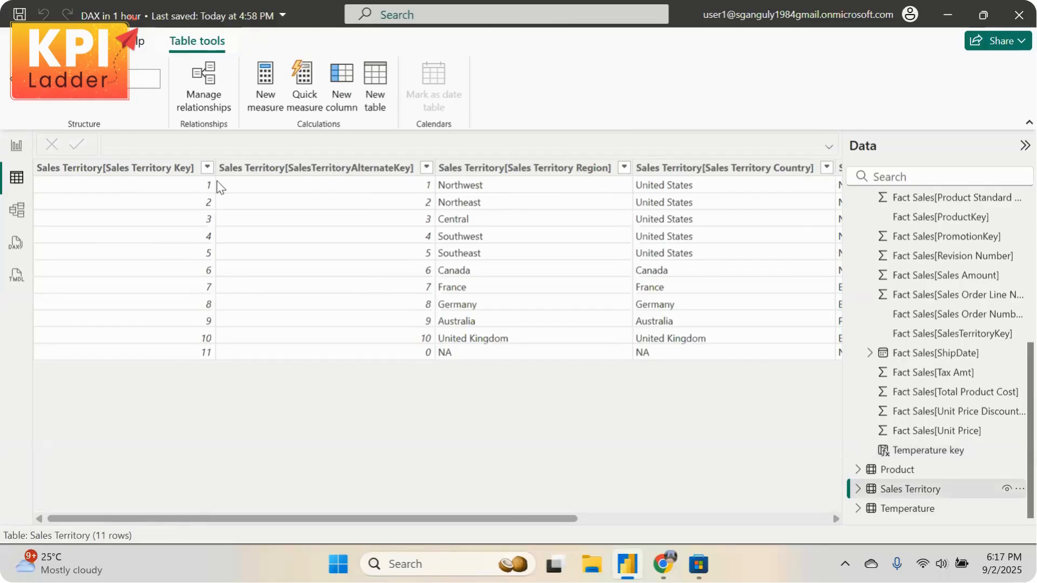
pyautogui.moveTo(252, 520); pyautogui.dragTo(515, 532)
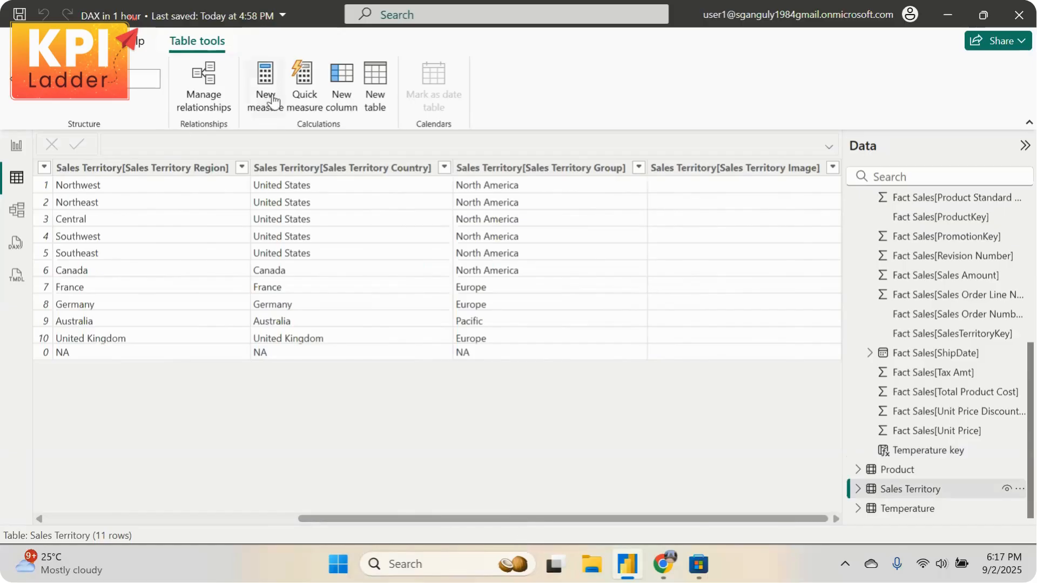
# Add a calculated column named reginal Sales to the Sales Territory table and begin its formula with SUMX
pyautogui.click(341, 81)
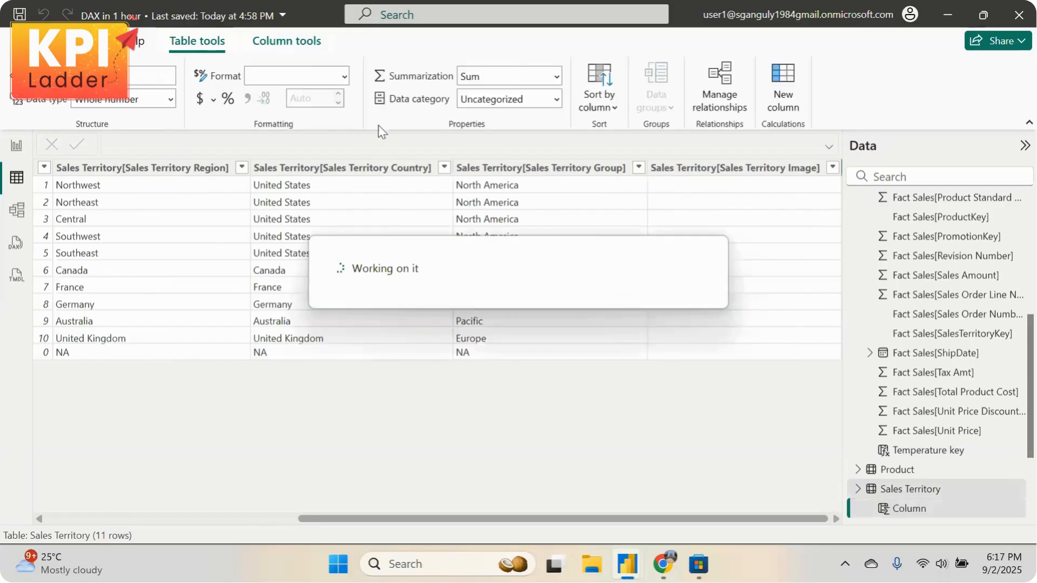
pyautogui.hotkey('ctrl', 'a')
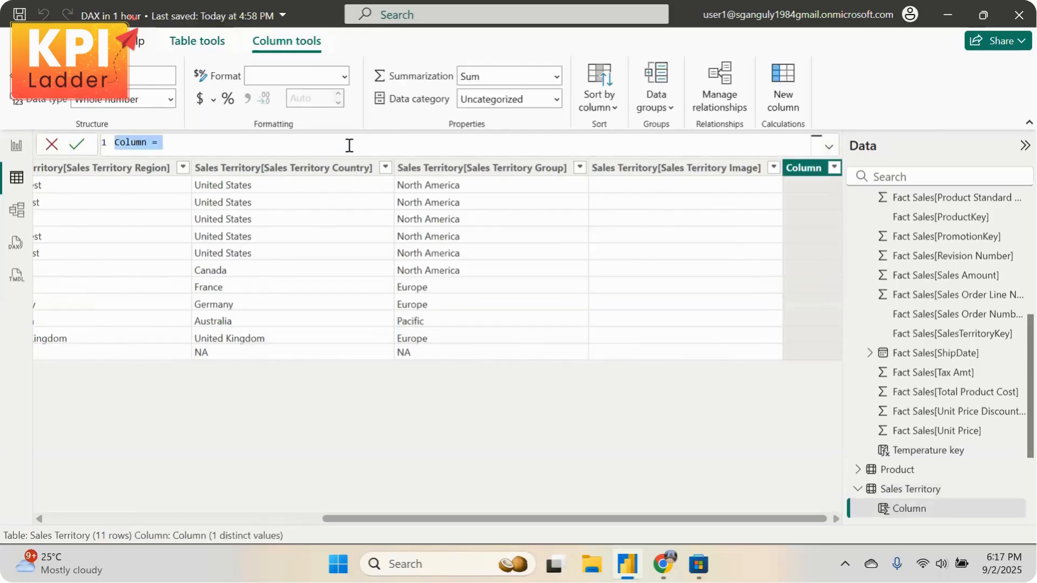
pyautogui.write('reg')
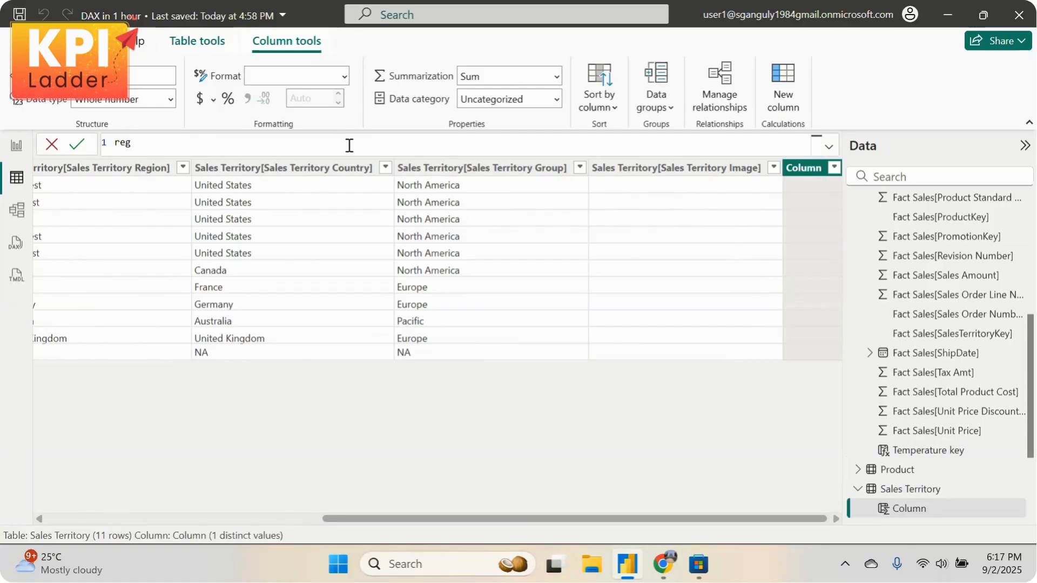
pyautogui.write('inal Sales = s')
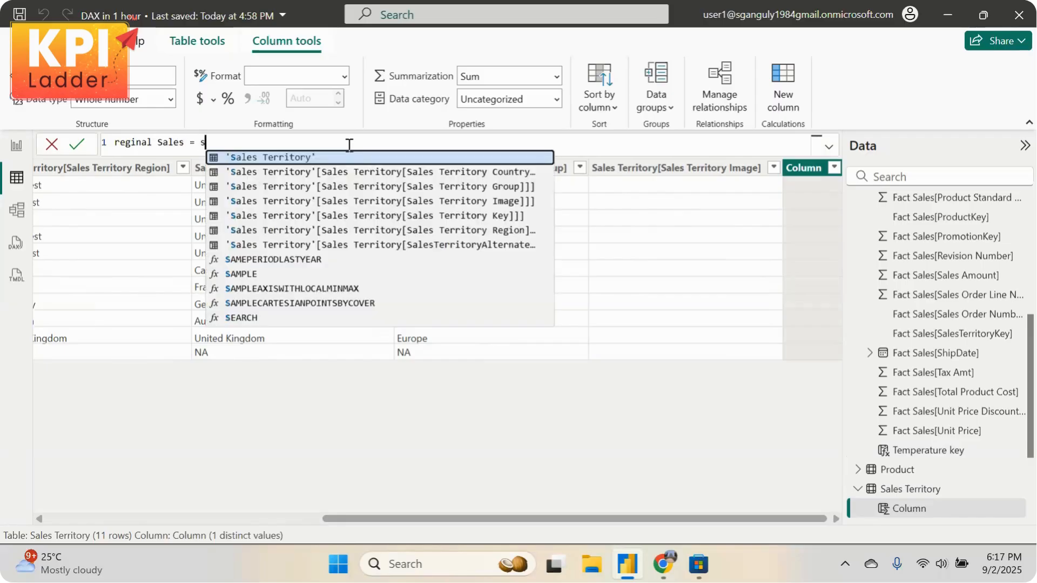
pyautogui.write('umx')
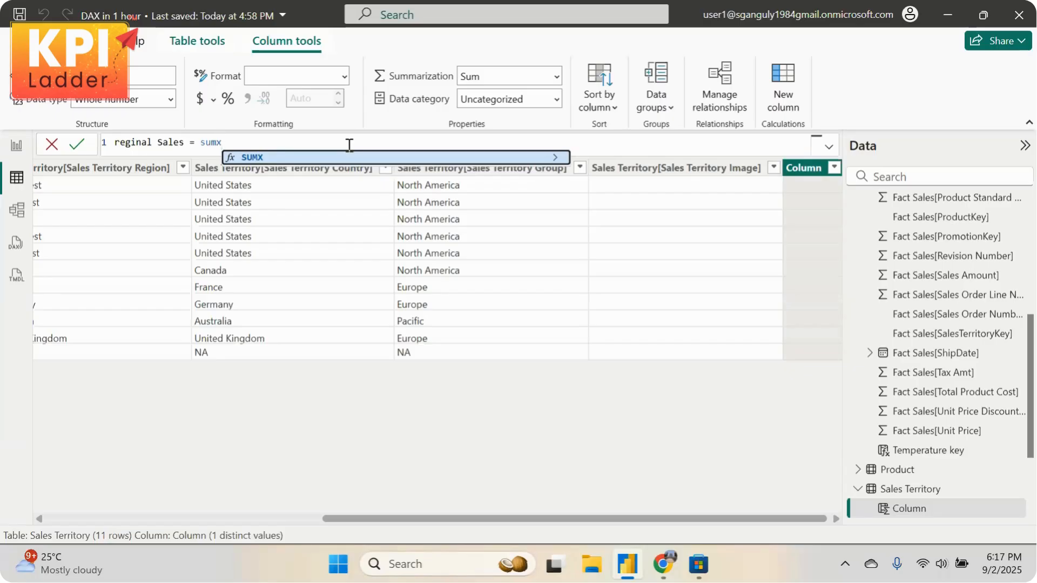
pyautogui.press('Tab')
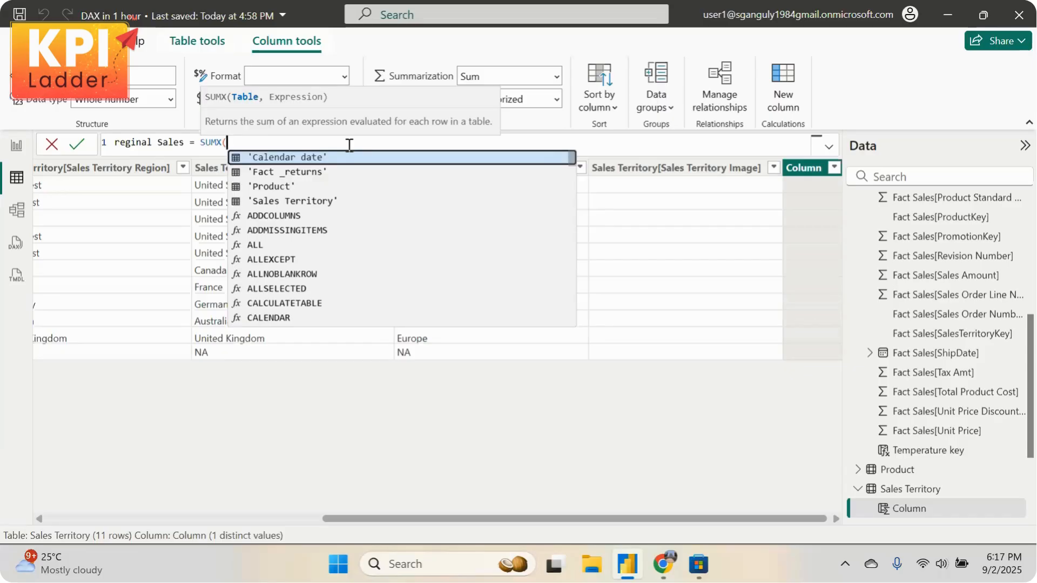
# Supply RELATEDTABLE(Fact_sales) as the table argument of the SUMX formula
pyautogui.write('relate')
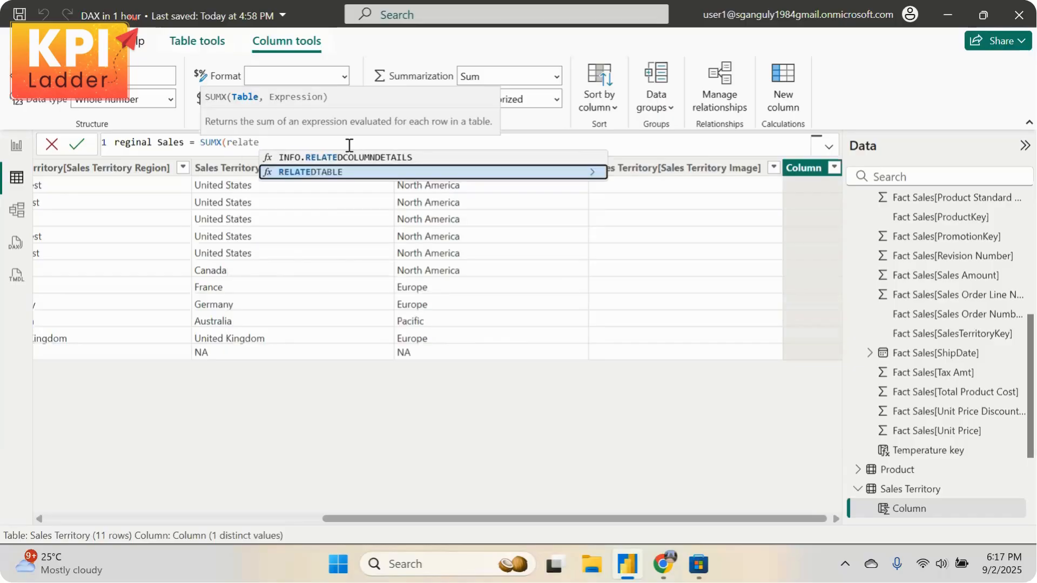
pyautogui.press('Tab')
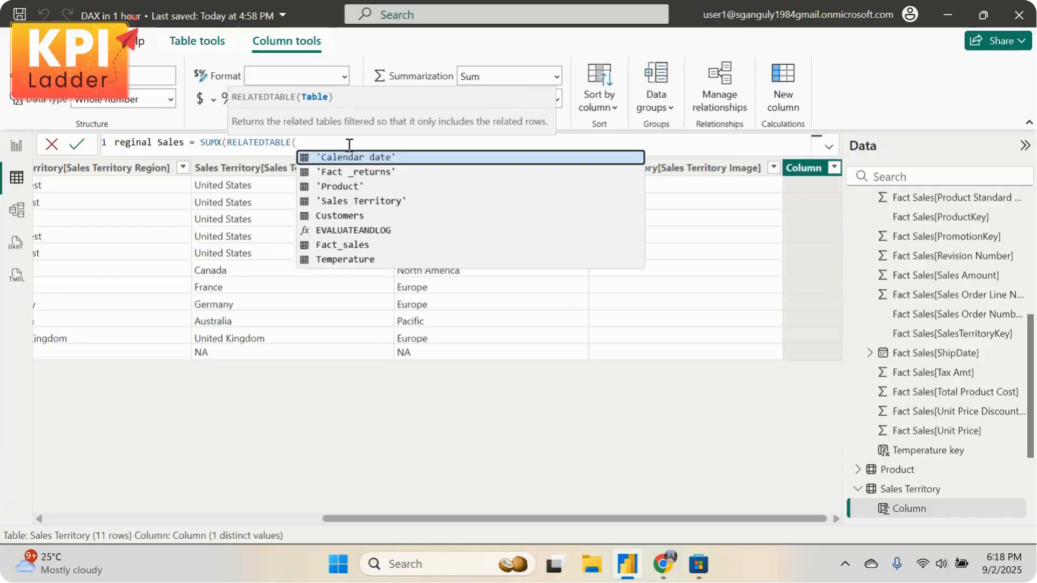
pyautogui.write('fa')
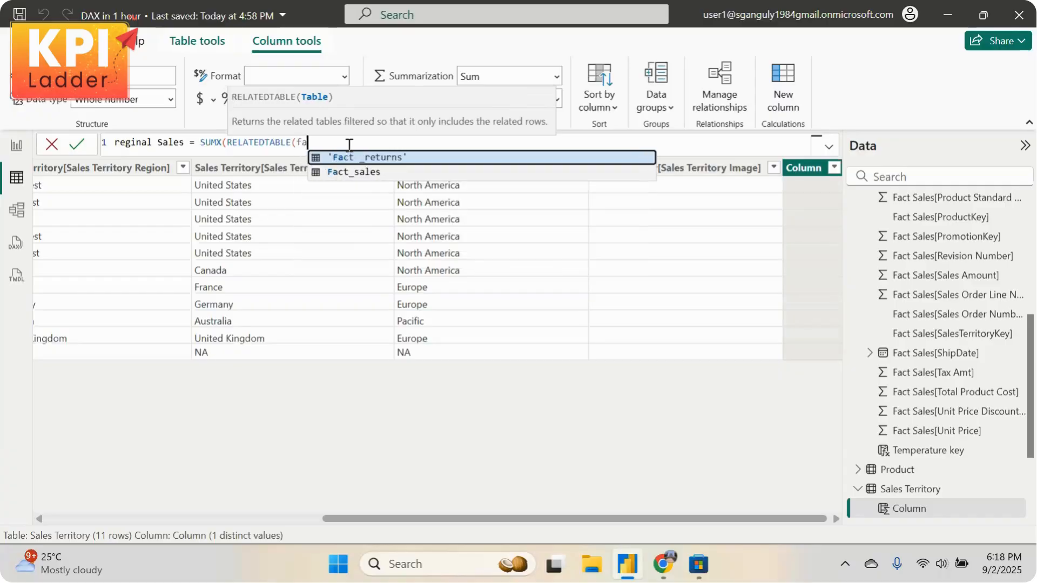
pyautogui.click(380, 173)
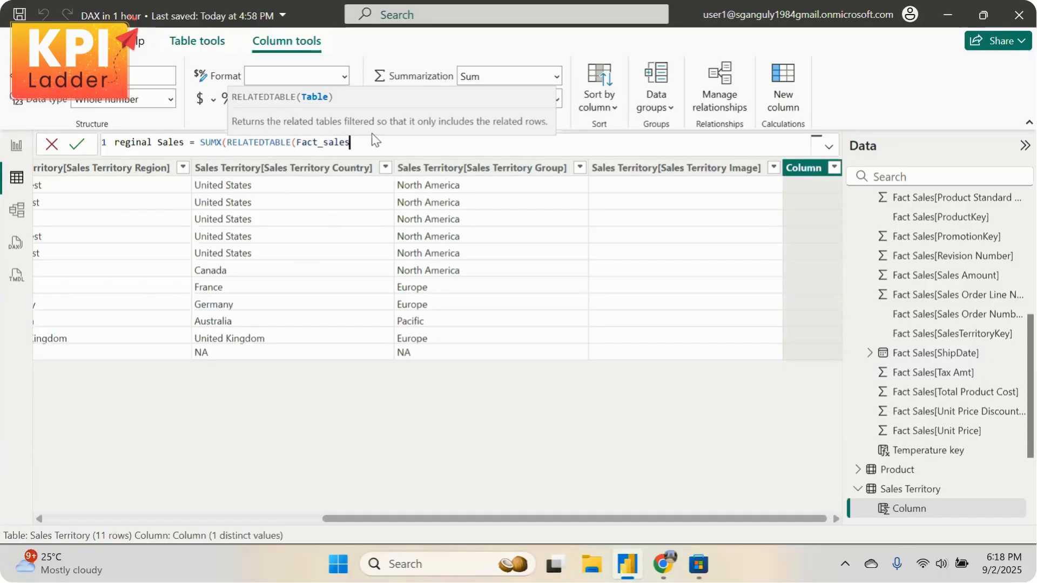
pyautogui.write(')')
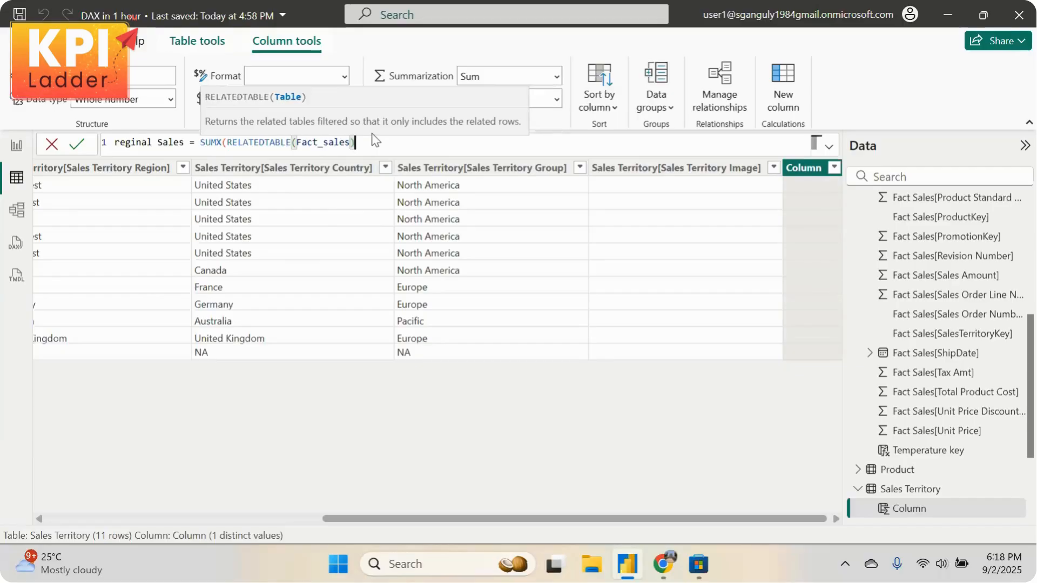
pyautogui.write(',')
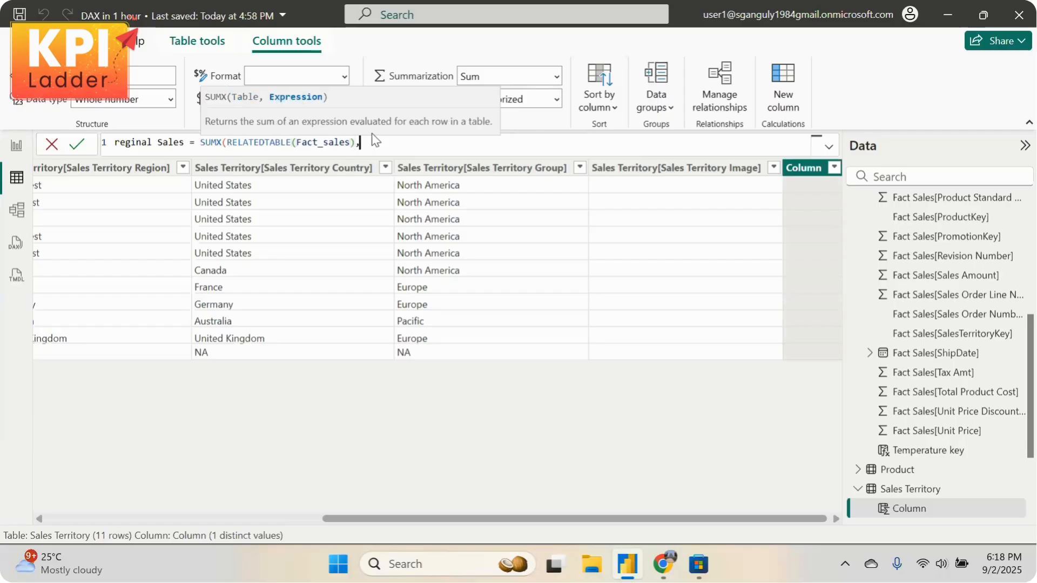
# Enter Fact_sales[Fact Sales[Sales Amount]]] as the SUMX expression and close the reginal Sales formula
pyautogui.write('fa')
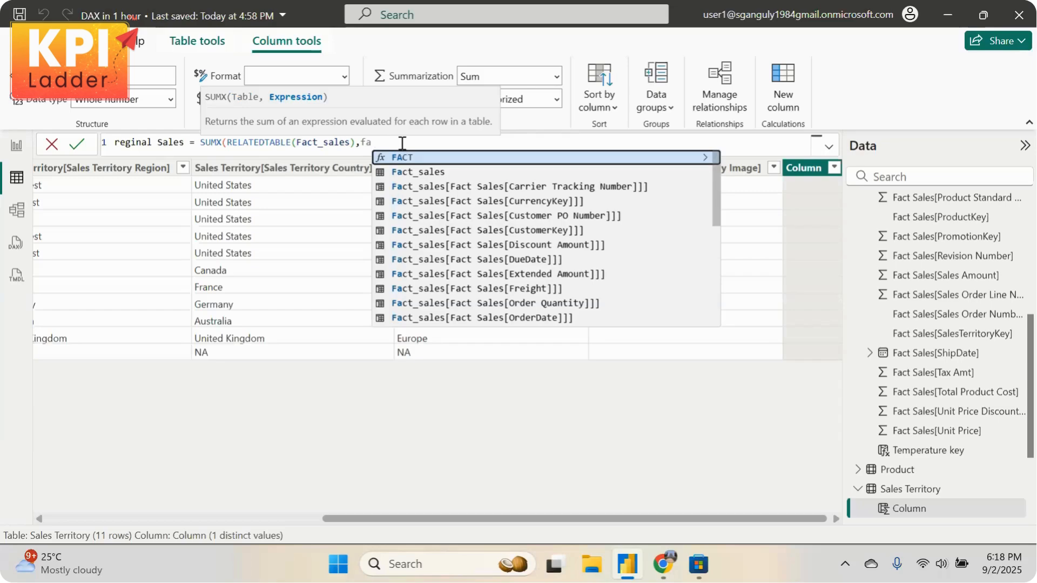
pyautogui.write('c')
pyautogui.press('BackSpace')
pyautogui.press('BackSpace')
pyautogui.press('BackSpace')
pyautogui.press('BackSpace')
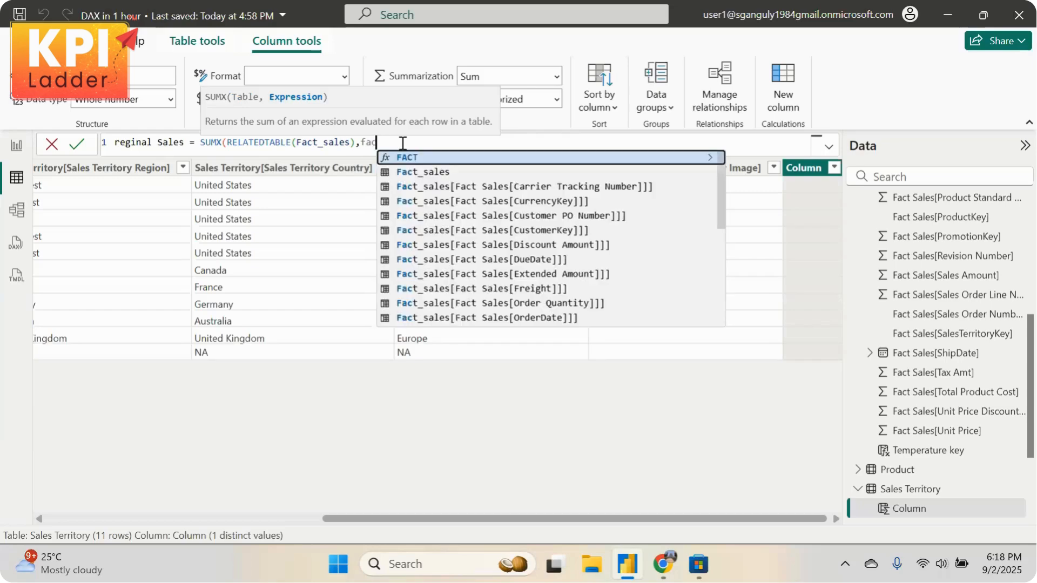
pyautogui.write('sales')
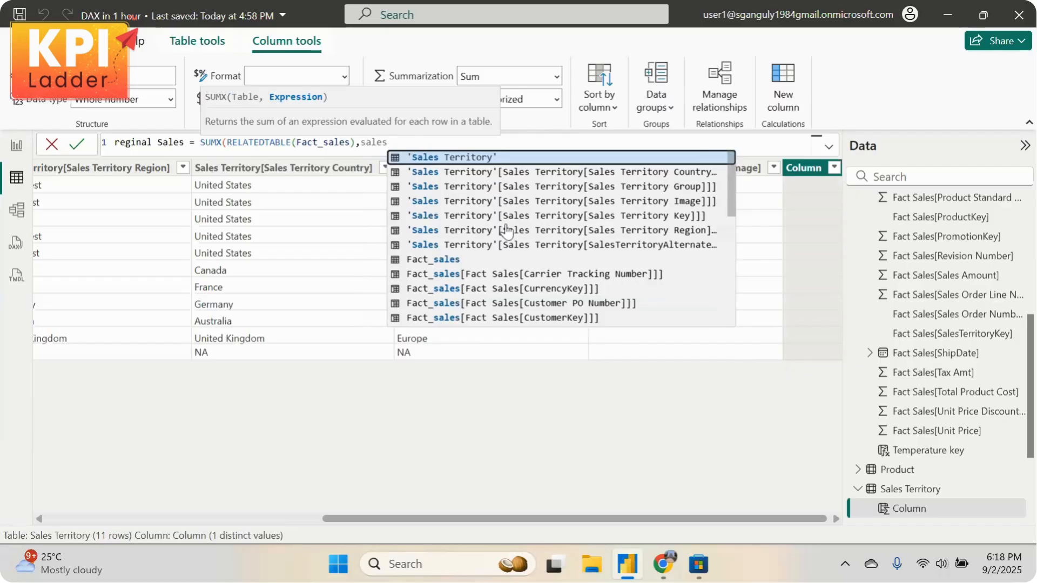
pyautogui.write(' am')
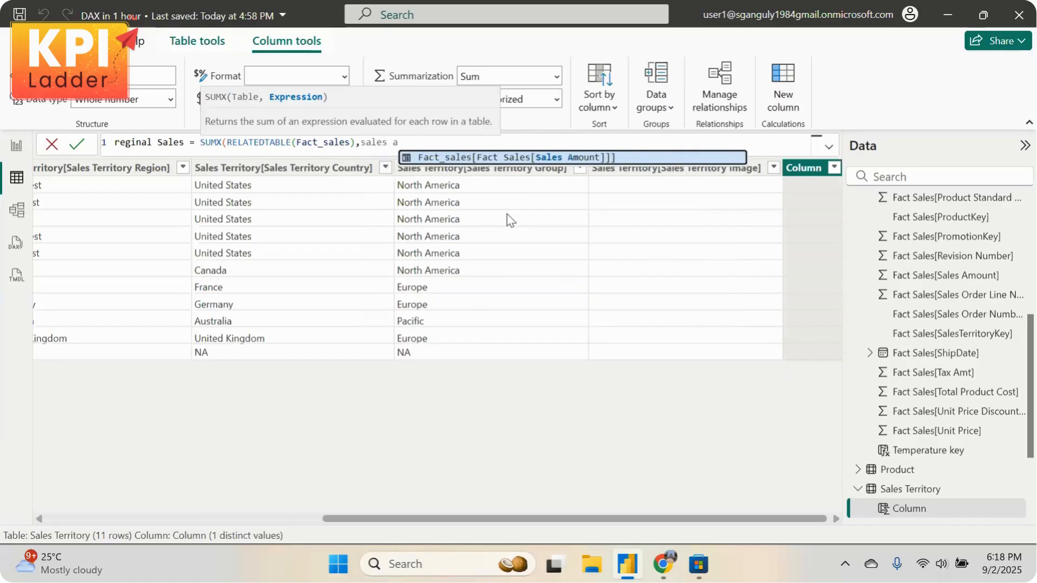
pyautogui.click(540, 157)
pyautogui.write(')')
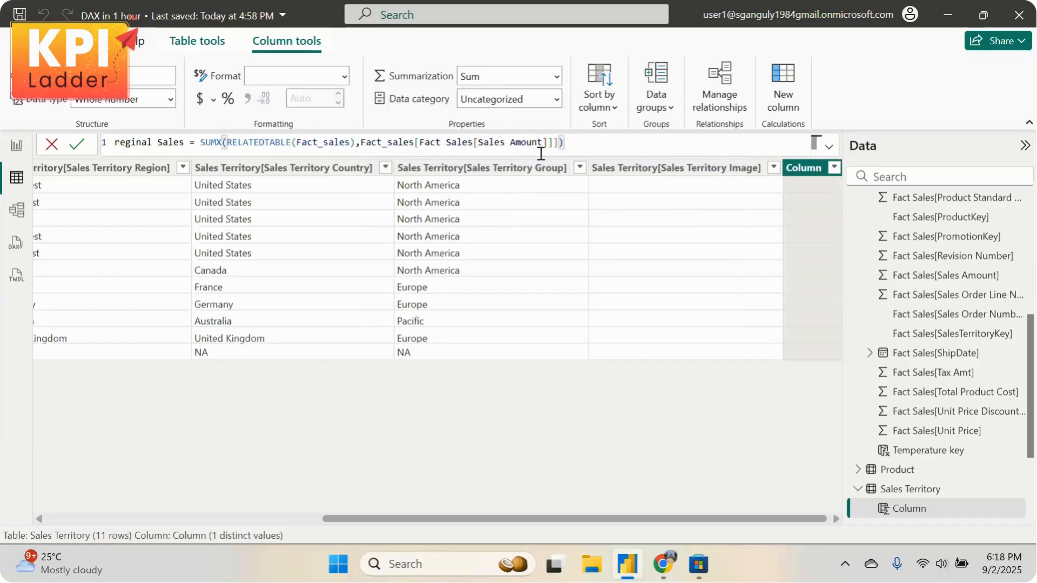
# Commit the reginal Sales calculated column and view its values for each sales territory
pyautogui.press('Return')
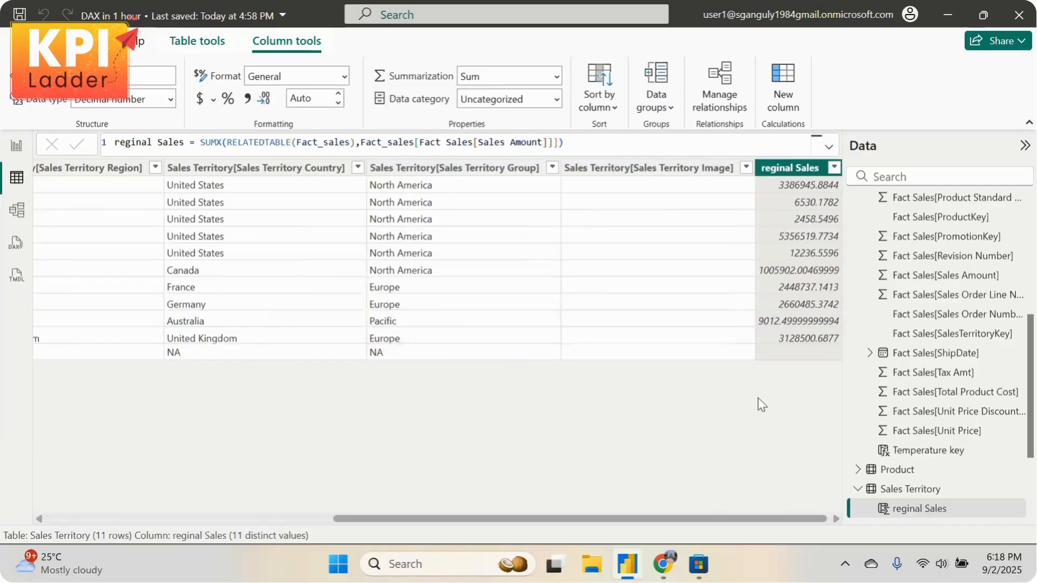
pyautogui.moveTo(636, 517); pyautogui.dragTo(642, 517)
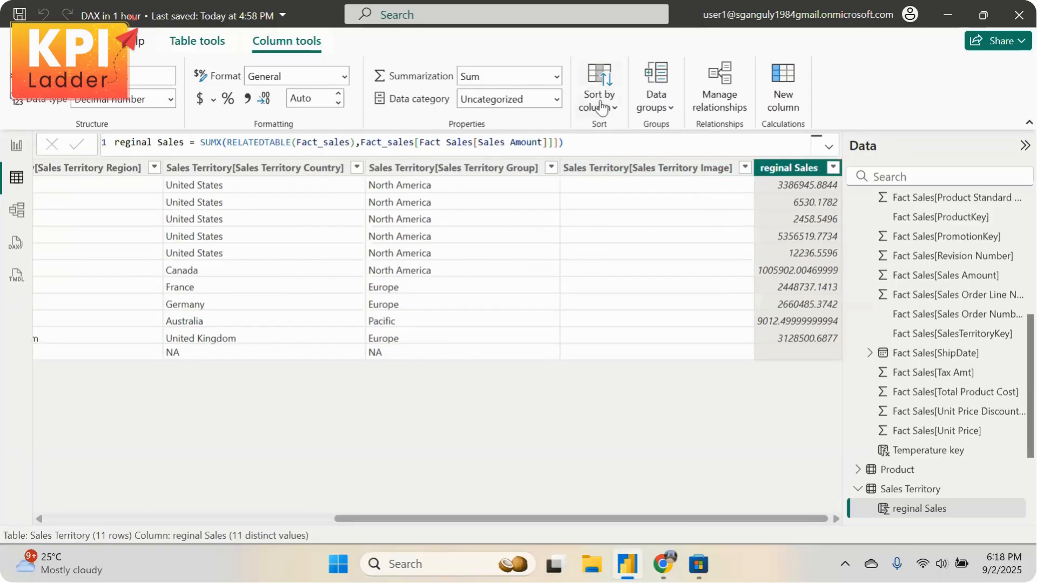
# Add a calculated column named regional sales volume to the Sales Territory table and begin its formula with SWITCH(TRUE()
pyautogui.click(790, 108)
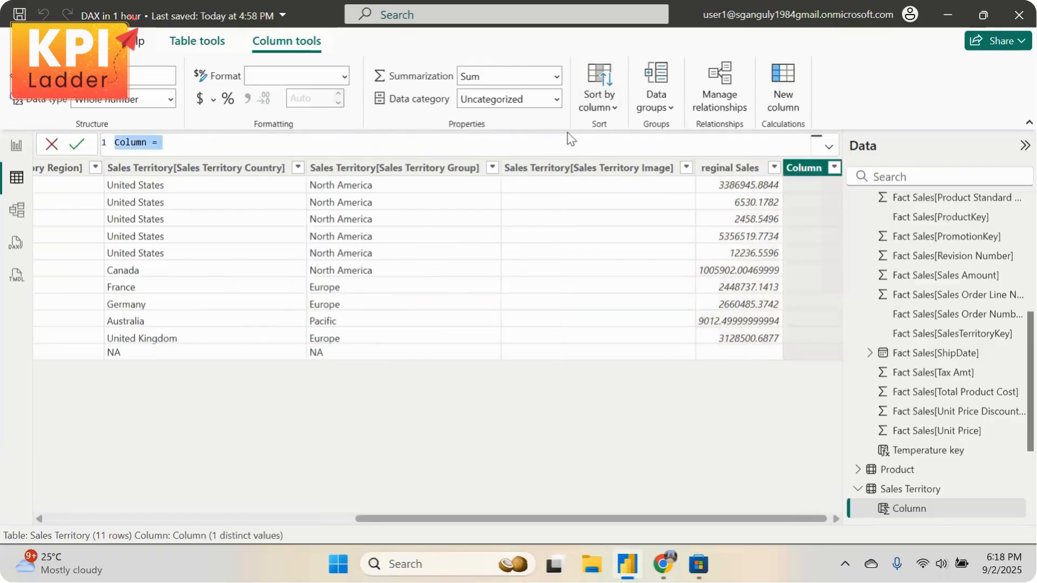
pyautogui.write('re')
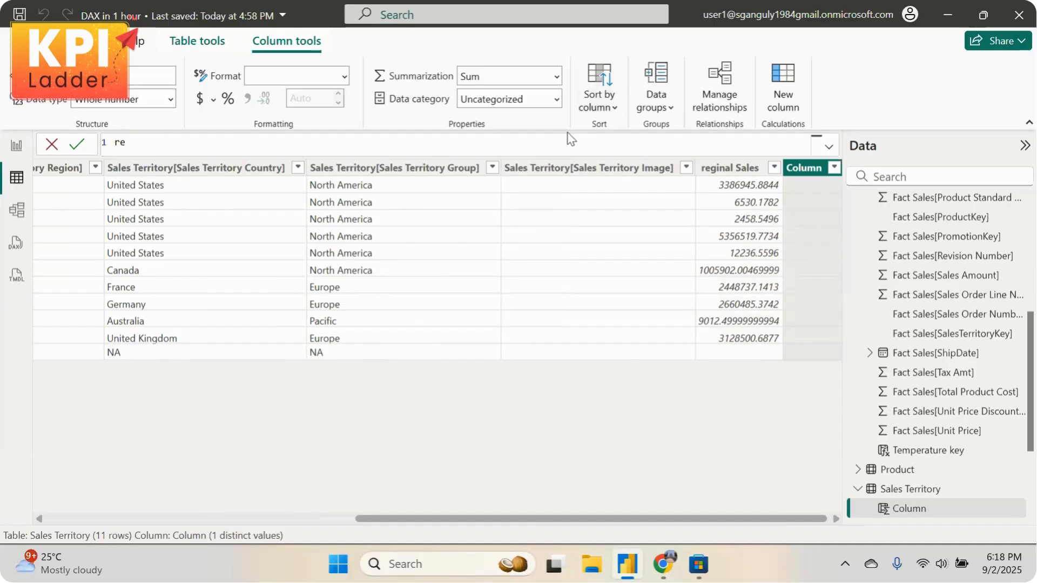
pyautogui.write('gional sales volume = sw')
pyautogui.press('Tab')
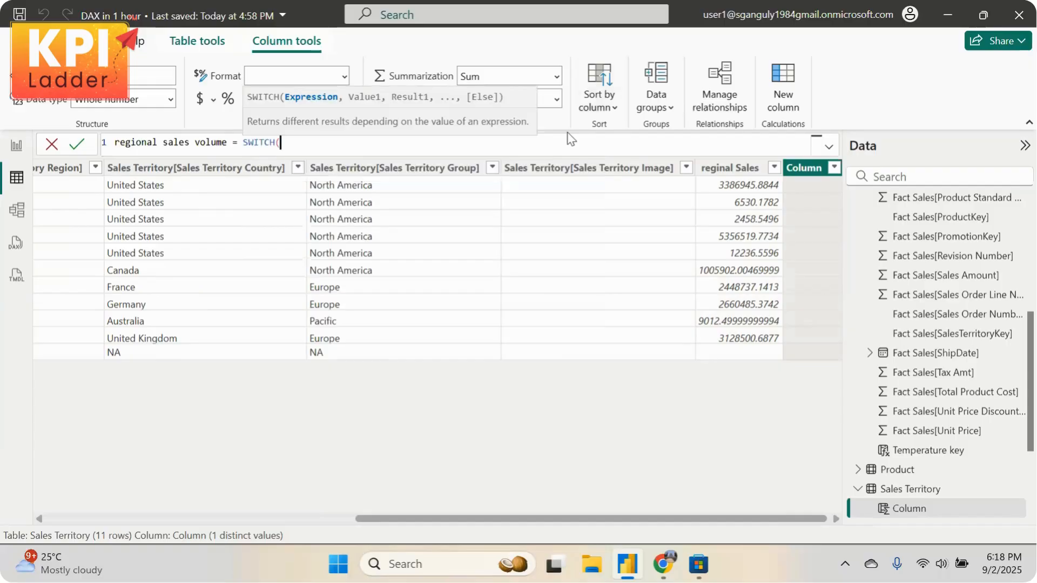
pyautogui.write('tru')
pyautogui.press('Tab')
# Add the first SWITCH condition, 'Sales Territory'[reginal Sales] >= 3000000, with the result " high"
pyautogui.write('),reg')
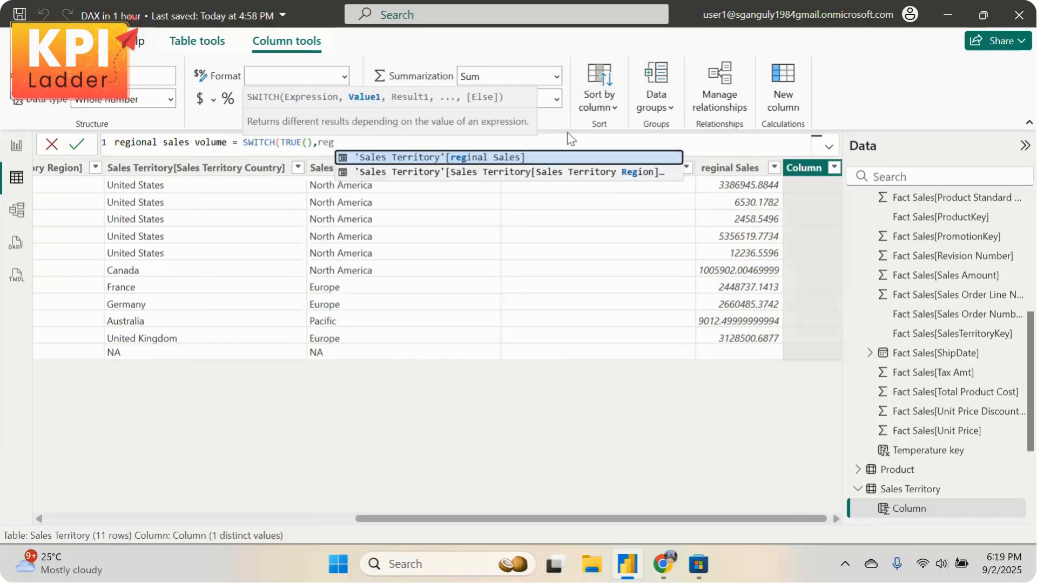
pyautogui.press('Tab')
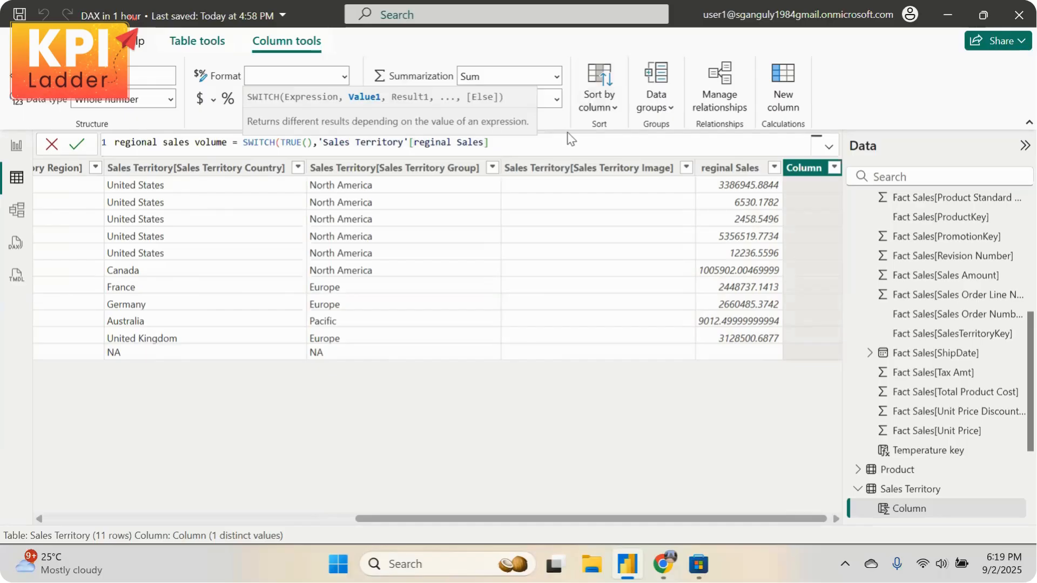
pyautogui.write('>= 3000000')
pyautogui.write(',""')
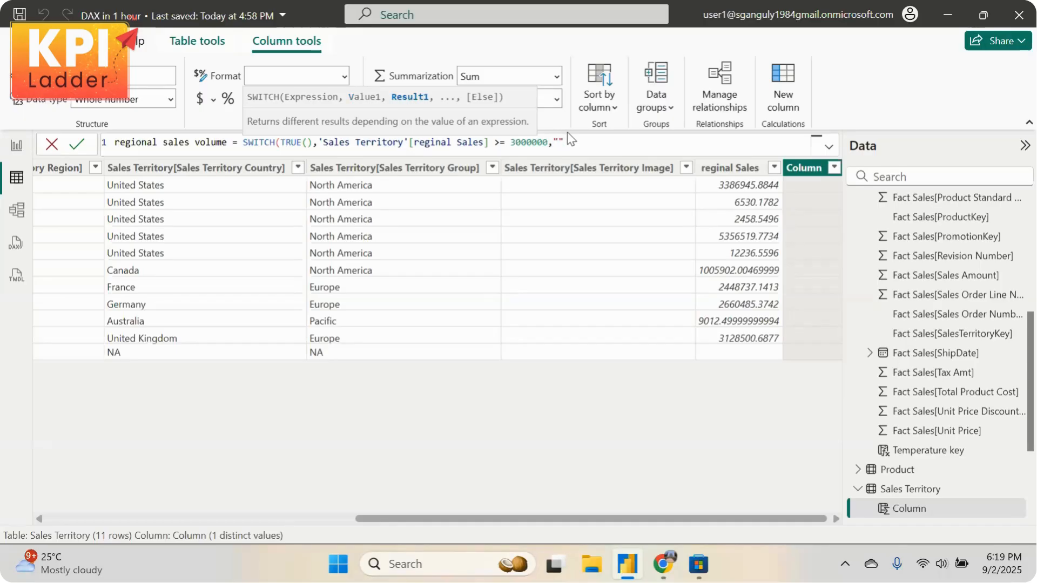
pyautogui.write(' High')
pyautogui.click(636, 145)
pyautogui.write(',')
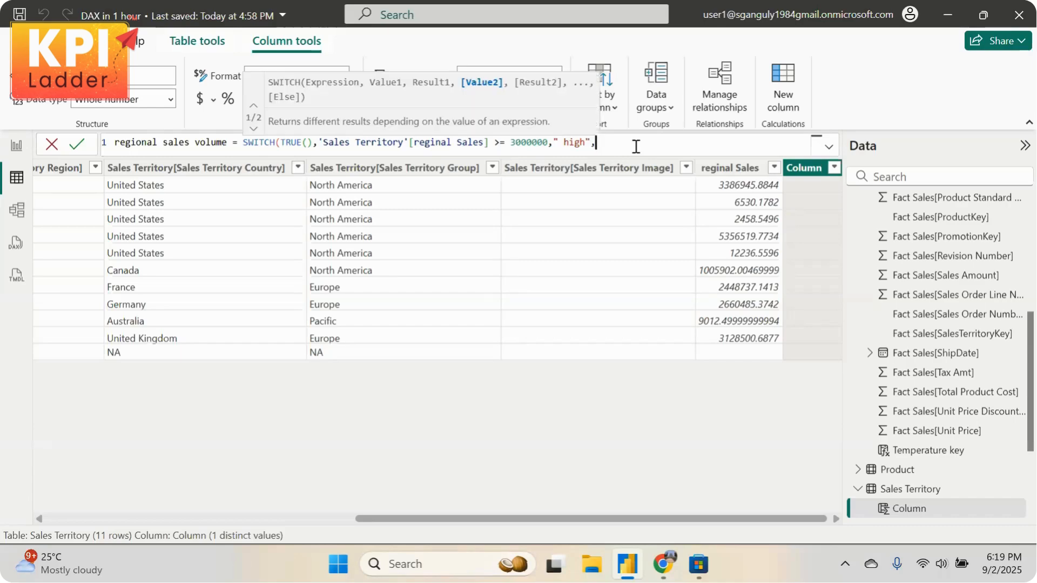
# Add a second SWITCH condition, 'Sales Territory'[reginal Sales] >= 1000000, with the result "Mid"
pyautogui.write('reg')
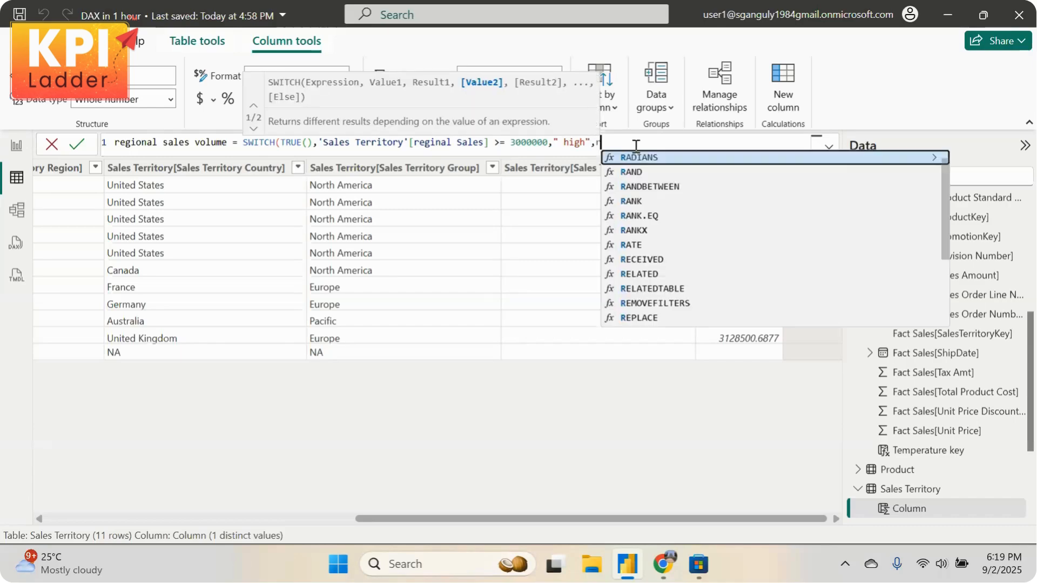
pyautogui.write('in')
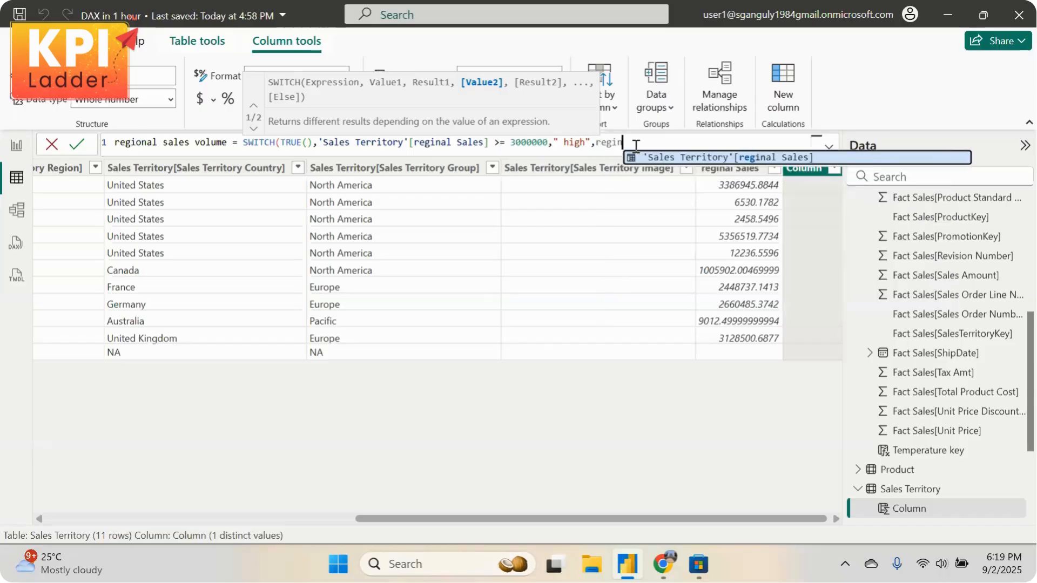
pyautogui.press('Tab')
pyautogui.write(',')
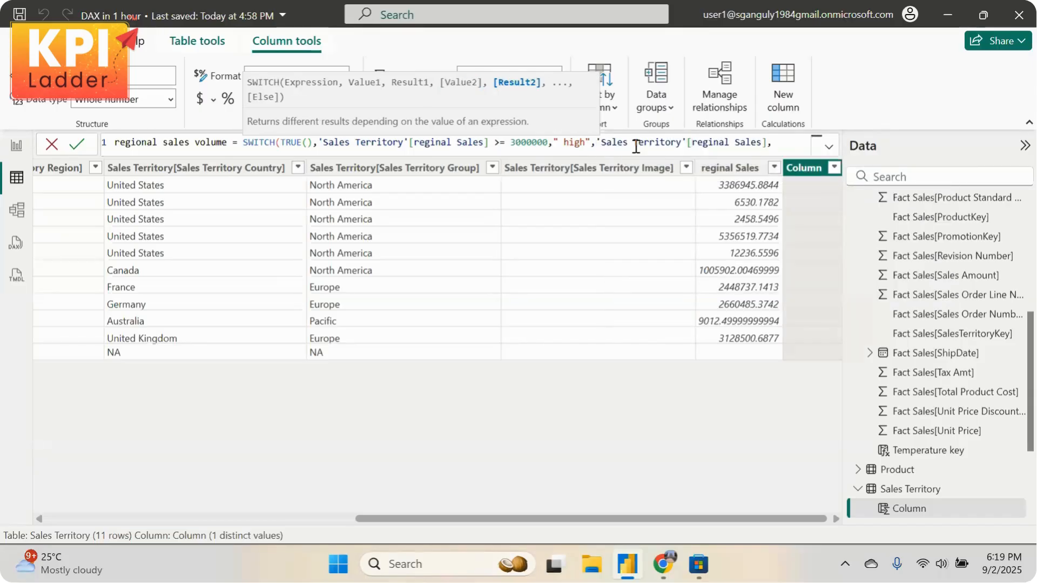
pyautogui.press('BackSpace')
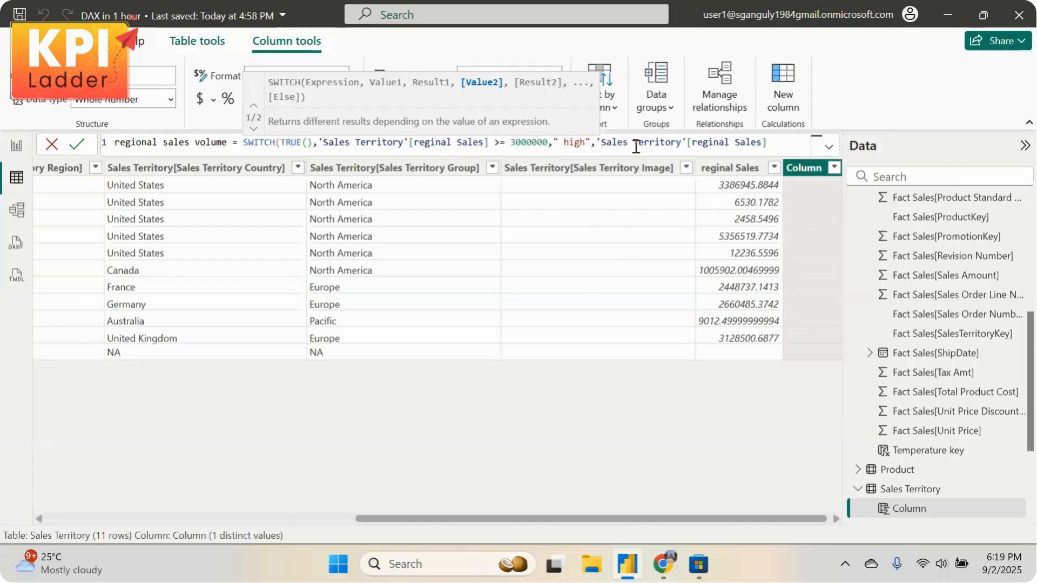
pyautogui.write('>= 1000')
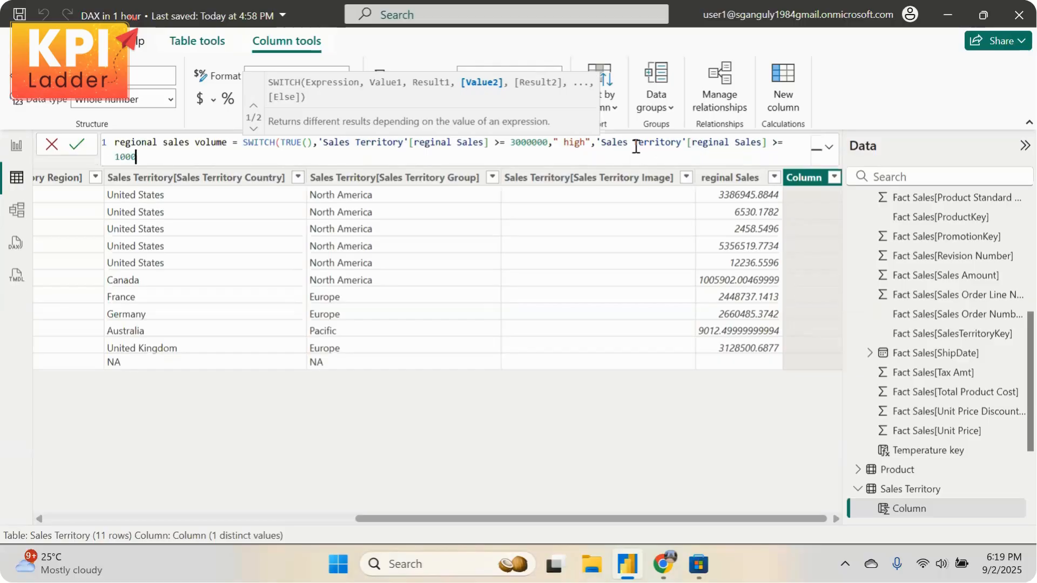
pyautogui.write('000,"')
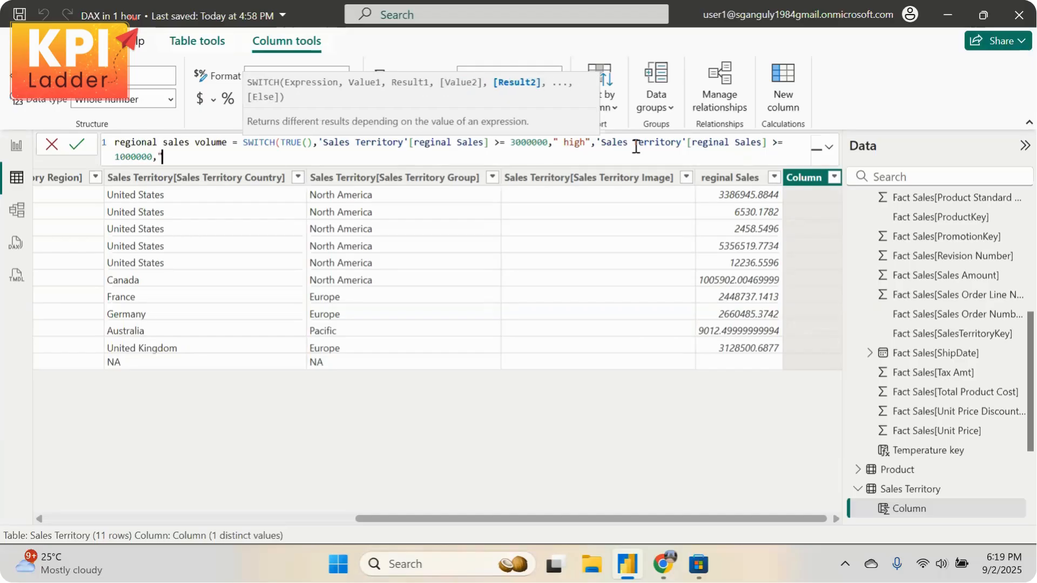
pyautogui.write('Mid", "')
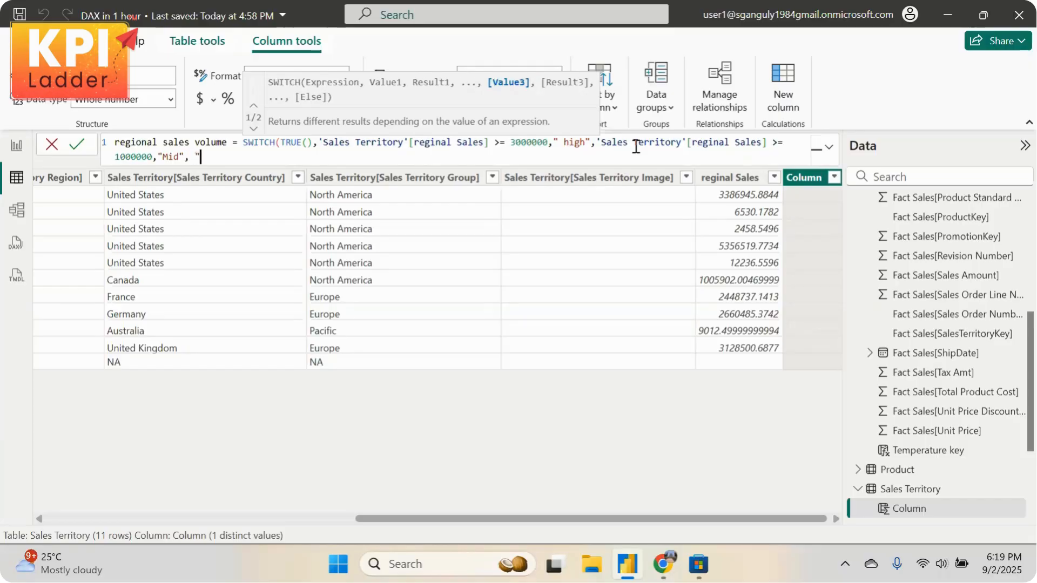
# Enter "low" as the else result, correct the first result to "high" without the leading space, and commit the regional sales volume column
pyautogui.write('low")')
pyautogui.click(565, 143)
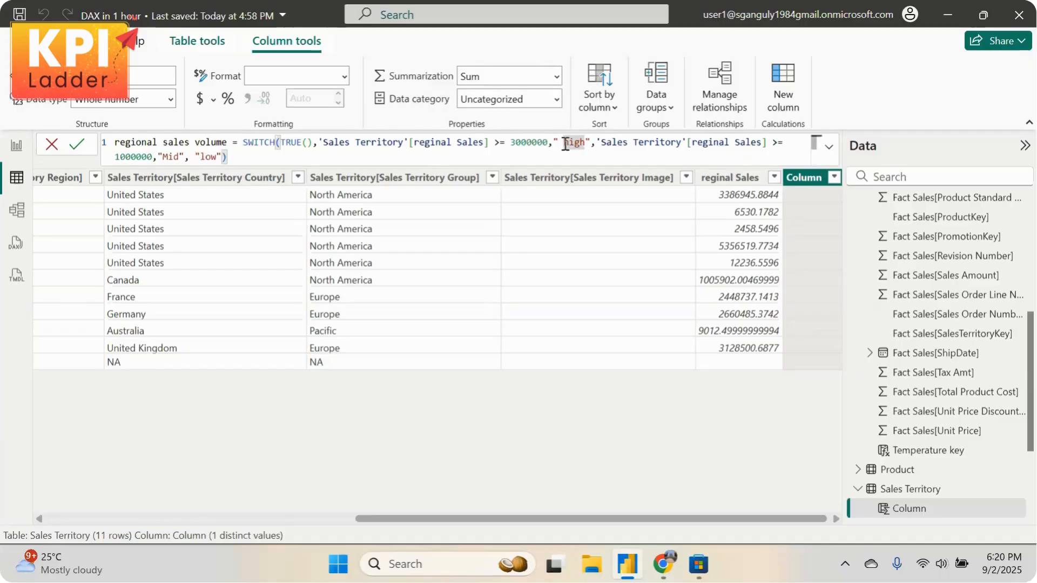
pyautogui.press('BackSpace')
pyautogui.write('h')
pyautogui.press('Return')
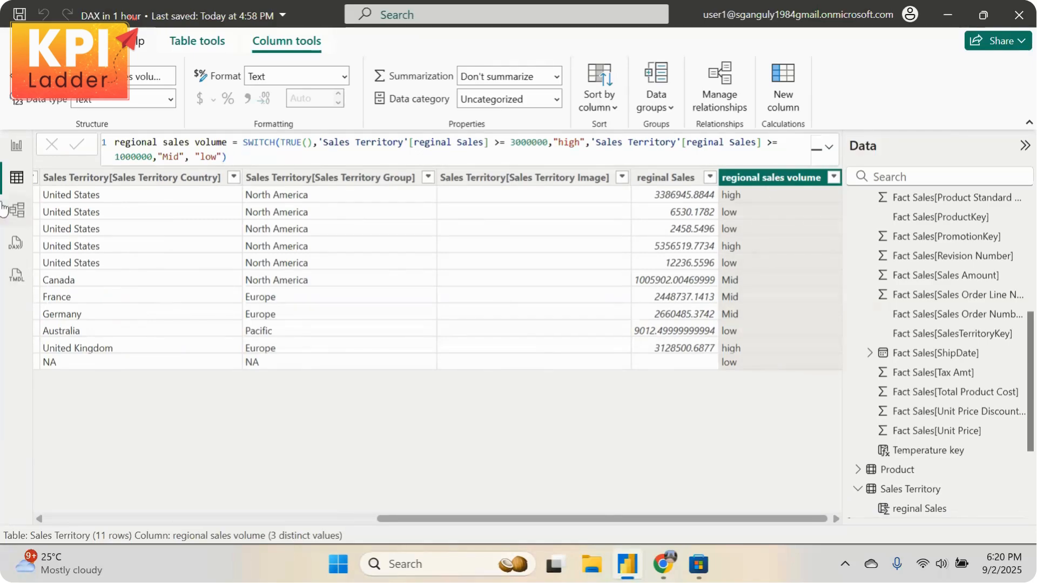
# Create an empty table named _measures, load it into the model and locate it among the model's tables
pyautogui.click(17, 145)
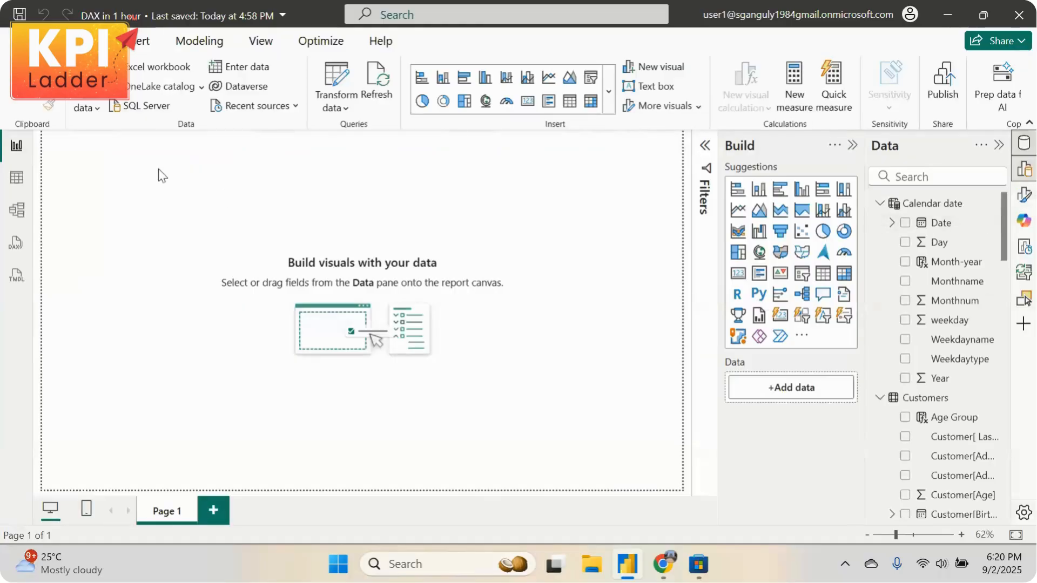
pyautogui.click(17, 209)
pyautogui.click(245, 71)
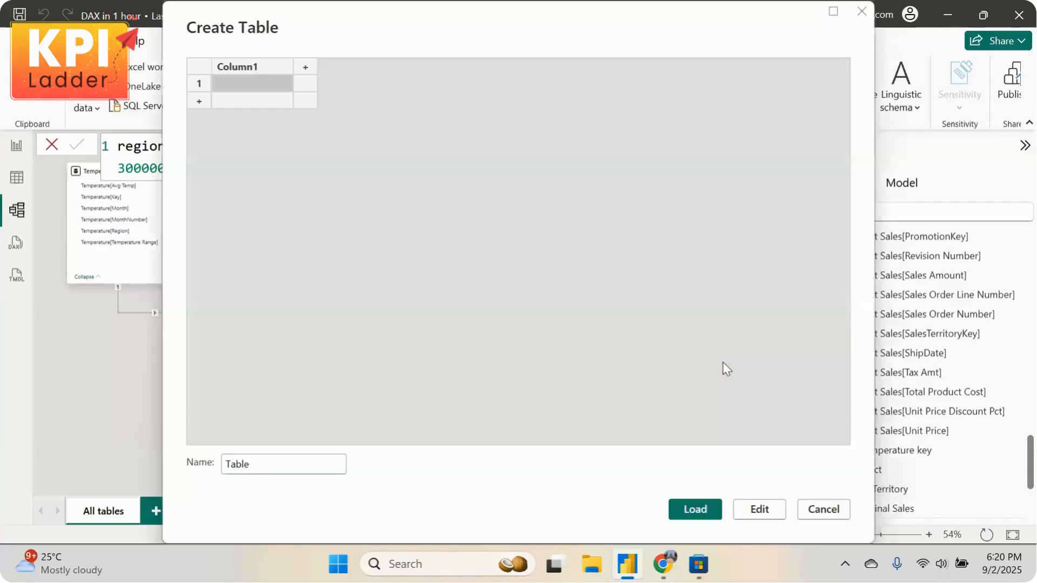
pyautogui.doubleClick(317, 459)
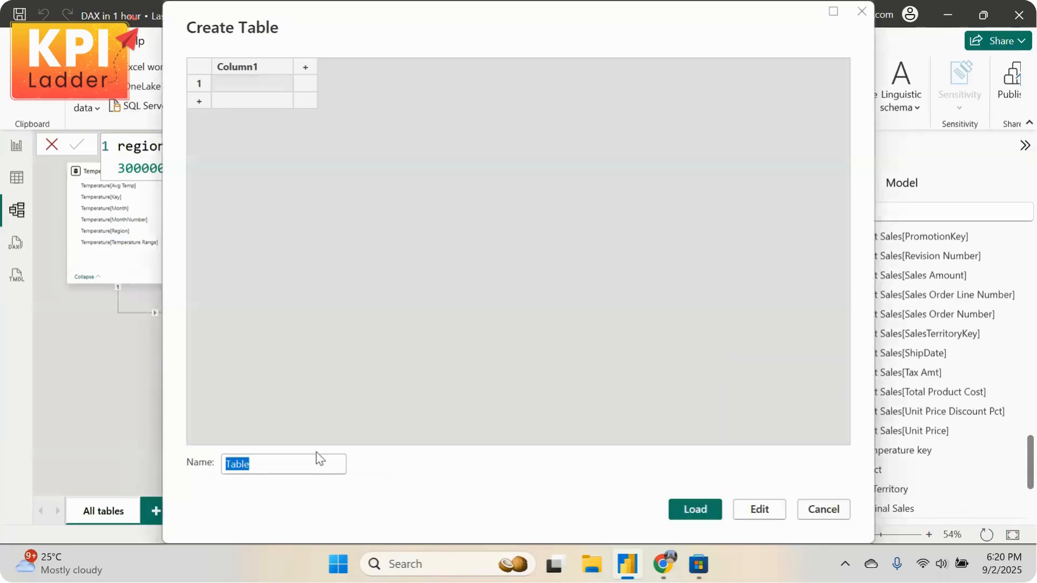
pyautogui.press('BackSpace')
pyautogui.write('_measure')
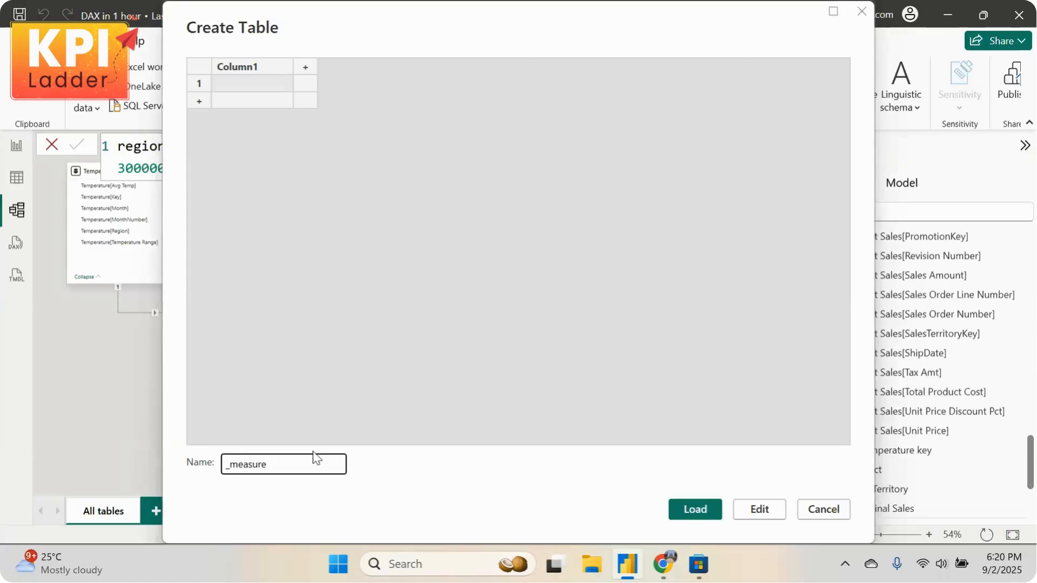
pyautogui.write('s')
pyautogui.click(694, 513)
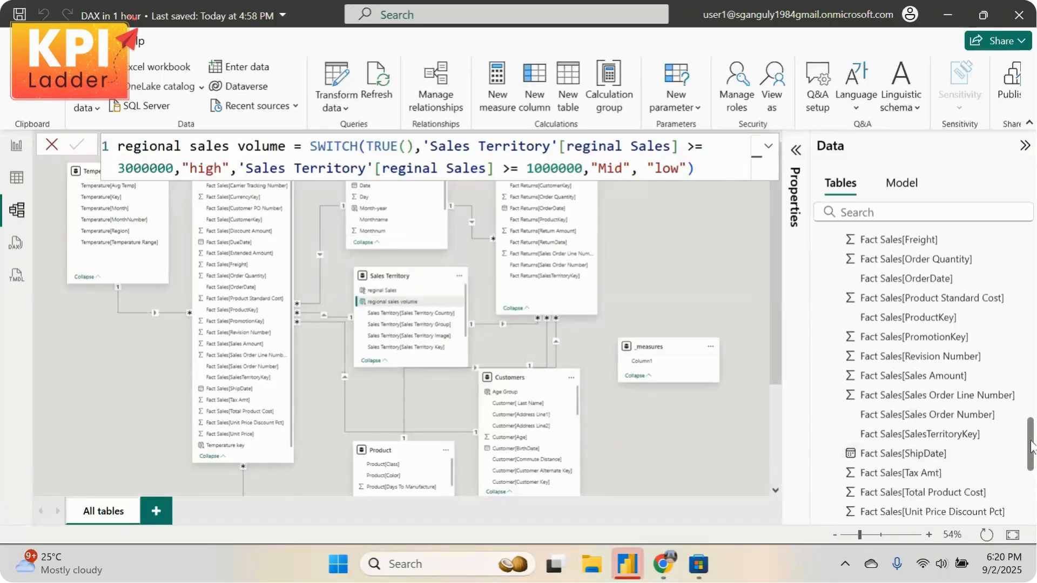
pyautogui.scroll(5, 1027, 281)
pyautogui.scroll(5, 1027, 281)
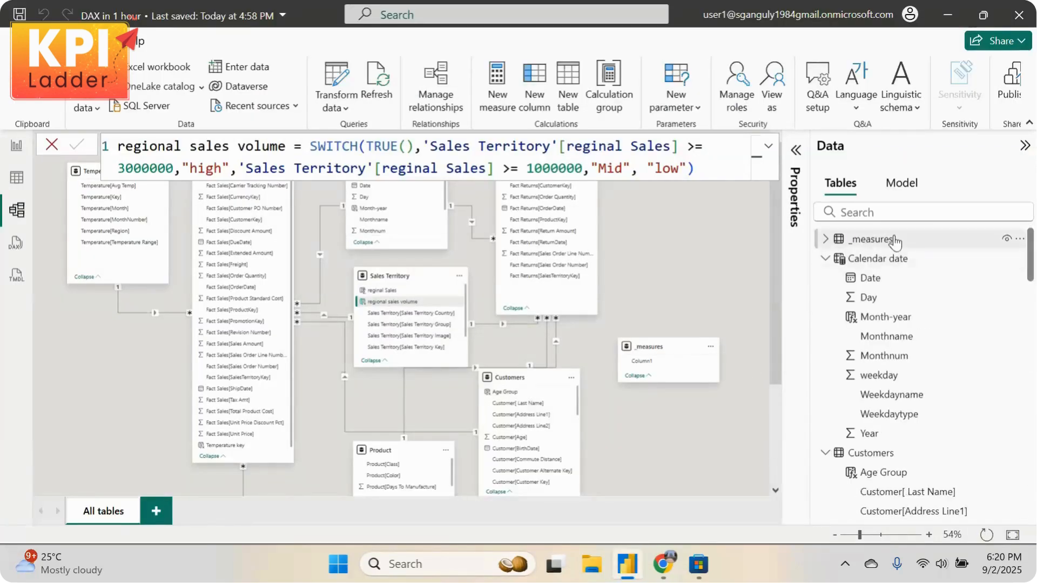
pyautogui.click(743, 276)
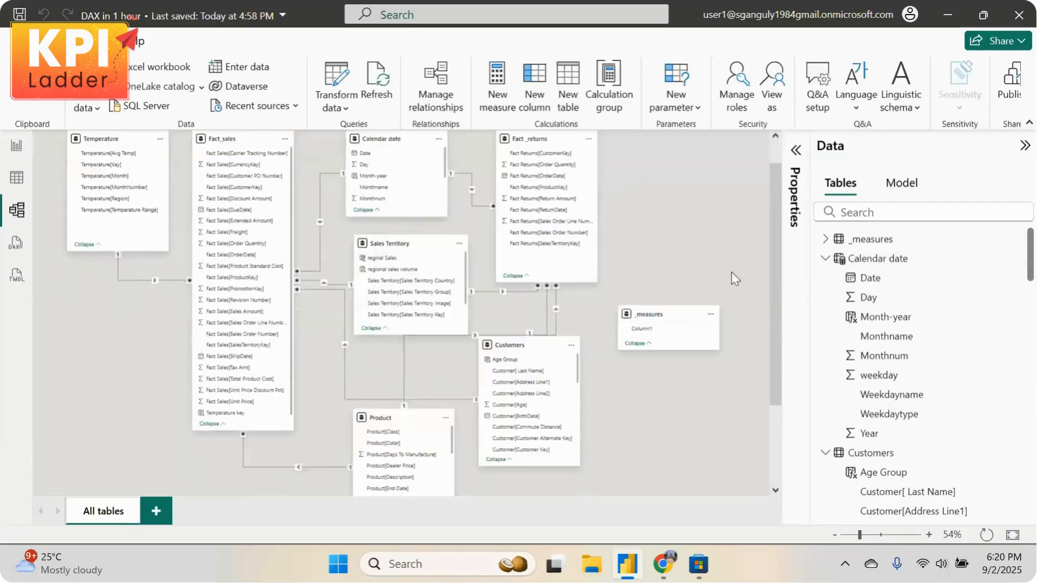
# Return to the report page, add a measure named Total Sales to the _measures table and begin its formula with SUM
pyautogui.click(16, 145)
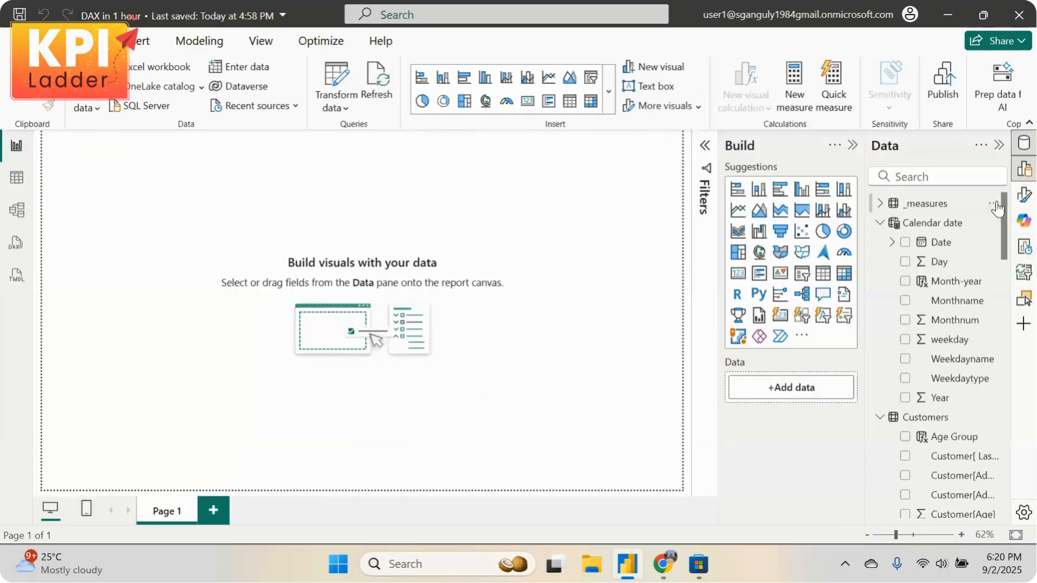
pyautogui.click(994, 205)
pyautogui.click(915, 232)
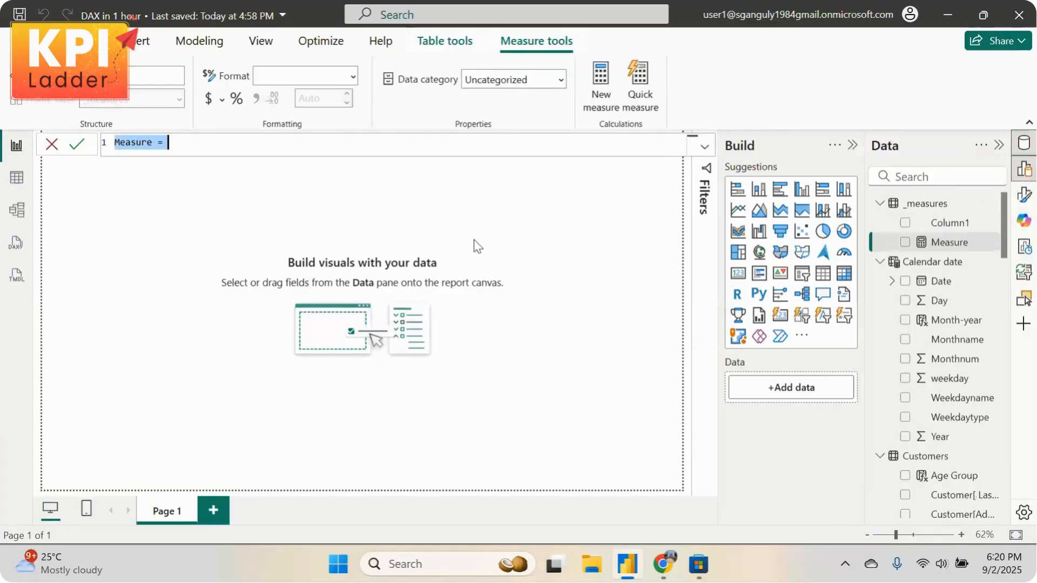
pyautogui.write('Total S')
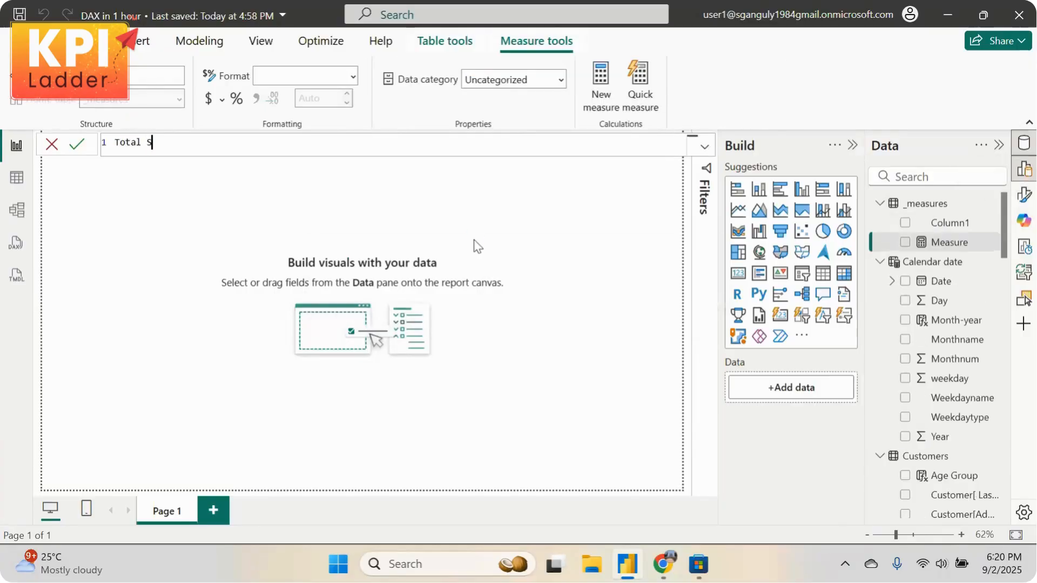
pyautogui.write('ales = sum')
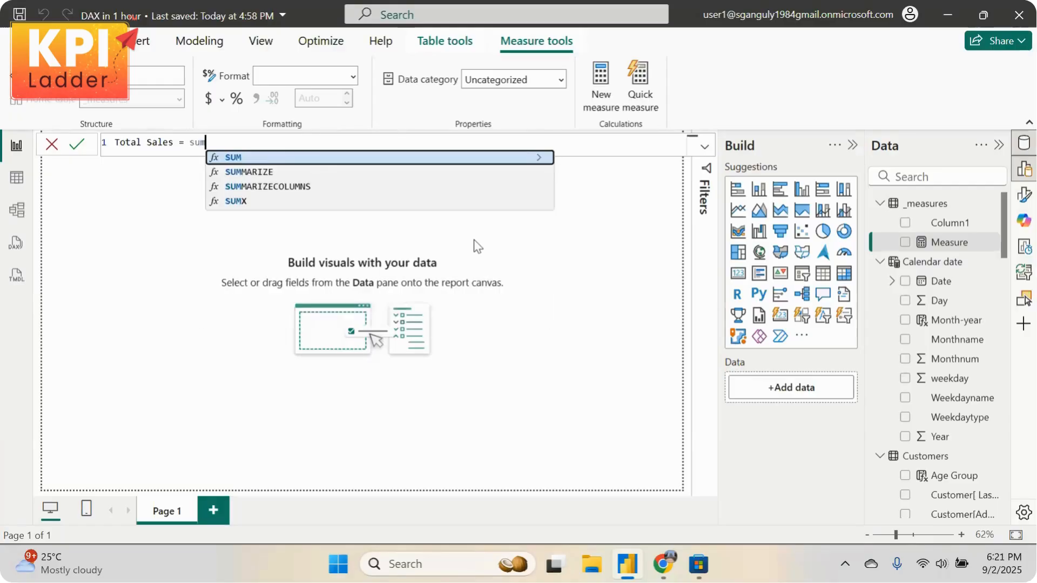
pyautogui.press('Tab')
pyautogui.write('fac')
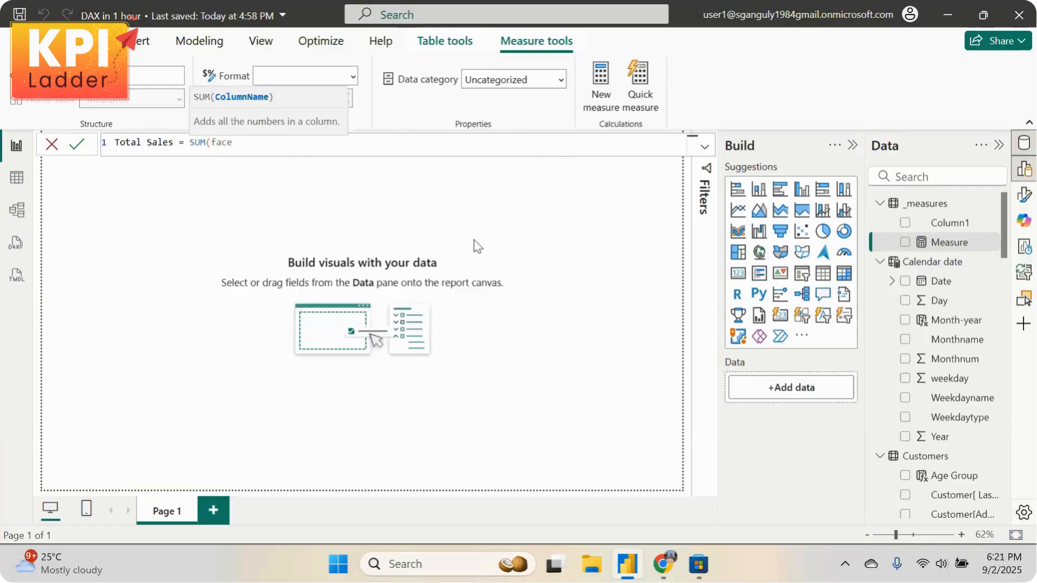
pyautogui.scroll(-1, 471, 247)
pyautogui.scroll(1, 500, 264)
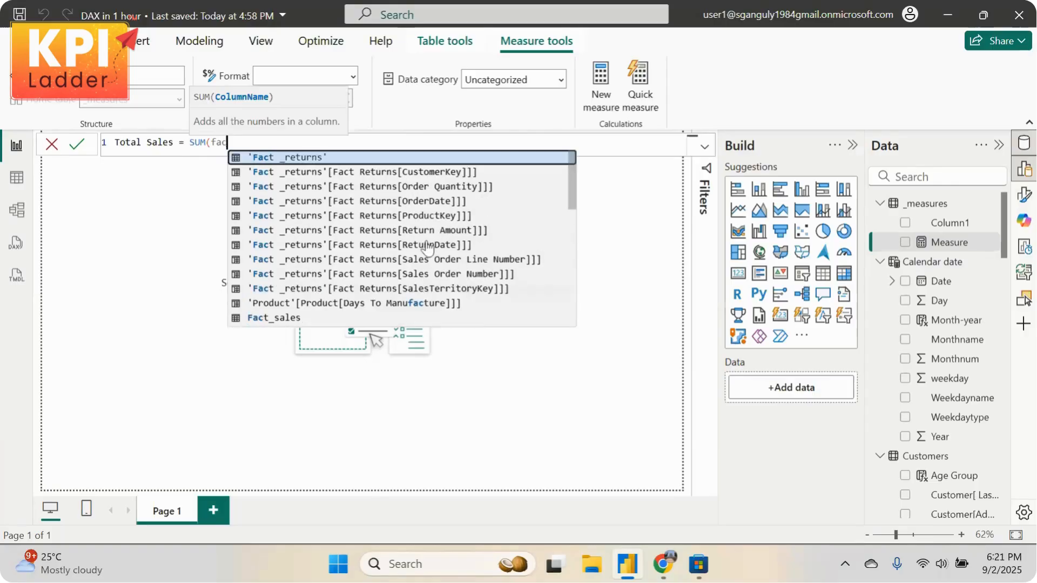
pyautogui.write('t')
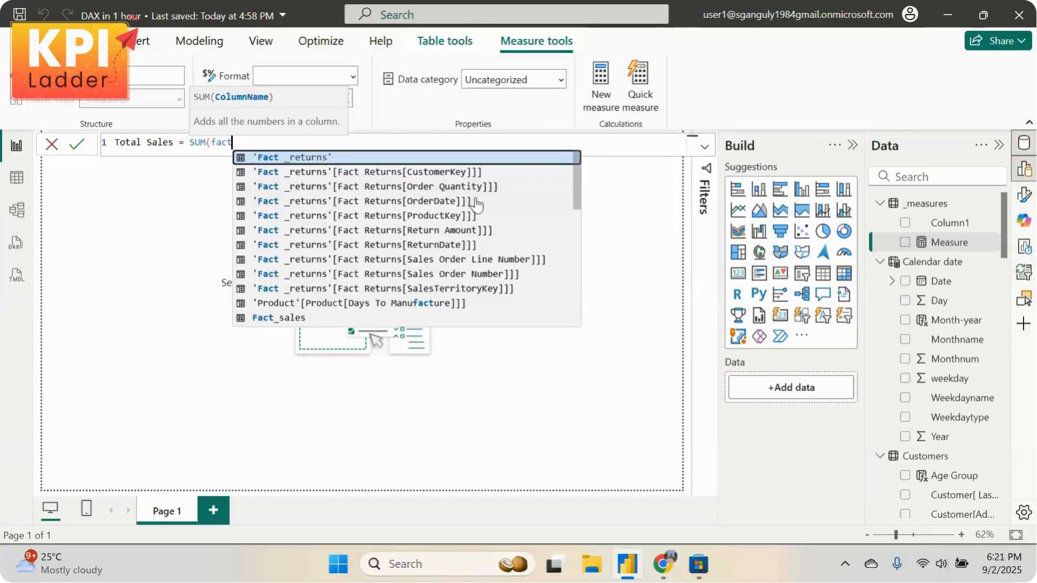
pyautogui.scroll(-1, 486, 216)
pyautogui.scroll(1, 499, 254)
pyautogui.press('BackSpace')
pyautogui.press('BackSpace')
pyautogui.press('BackSpace')
pyautogui.press('BackSpace')
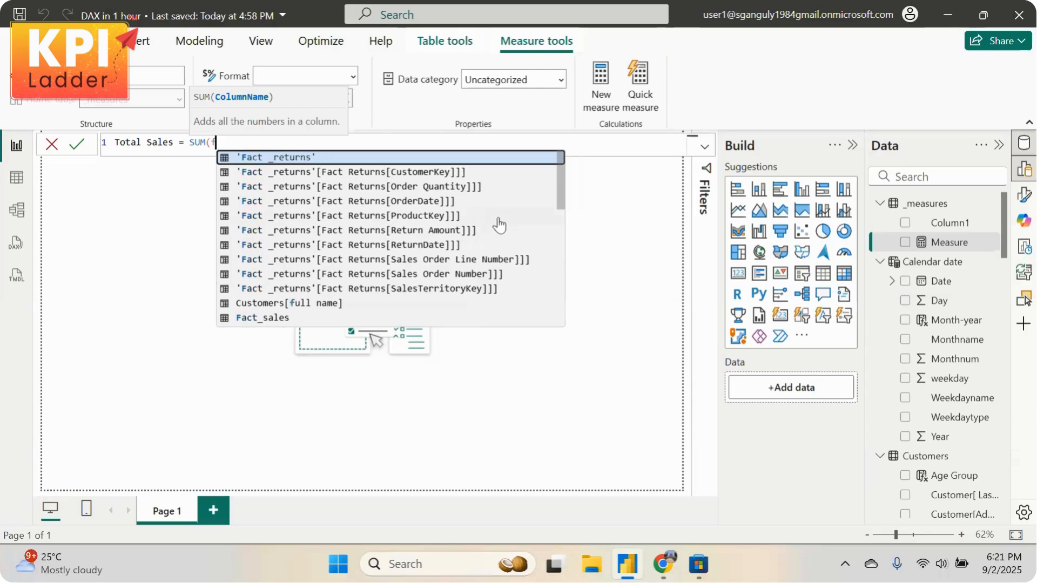
# Supply Fact_sales[Fact Sales[Sales Amount]]] as the SUM argument and close the Total Sales formula
pyautogui.write('amou')
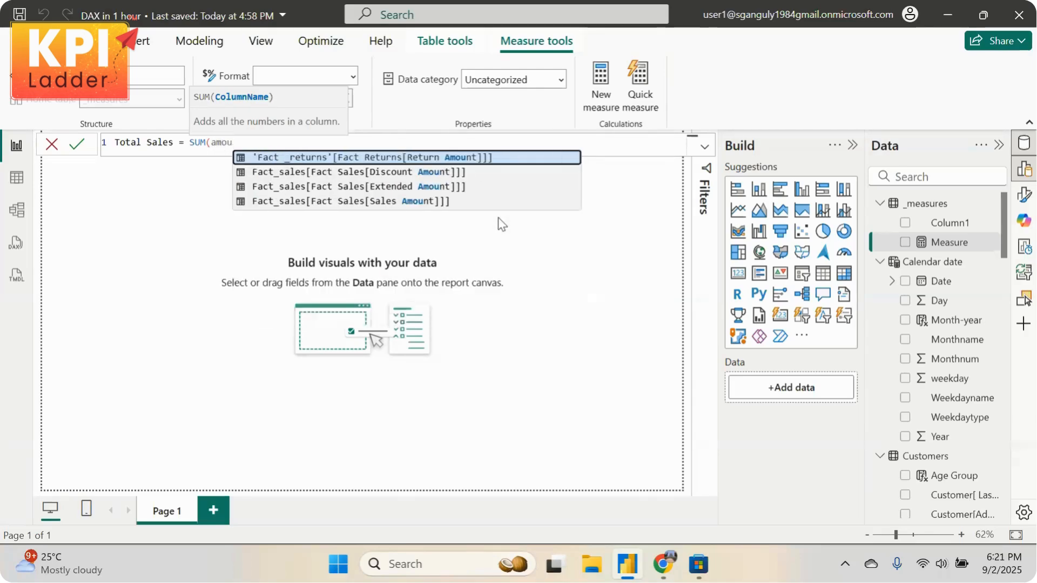
pyautogui.click(410, 202)
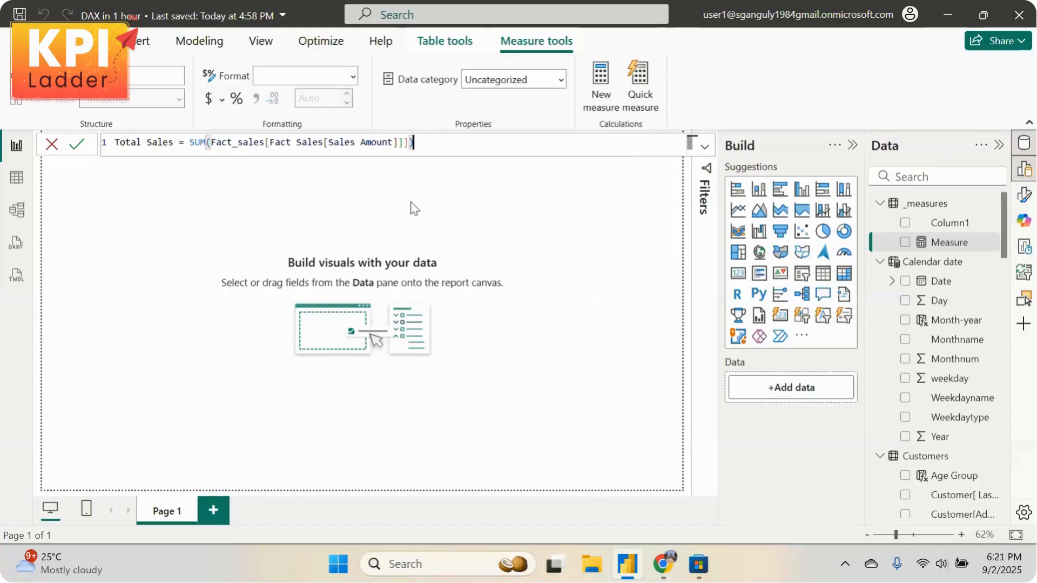
# Commit the Total Sales measure, add a card visual to the report page, shrink and reposition it, and fill it with Total Sales
pyautogui.write(')')
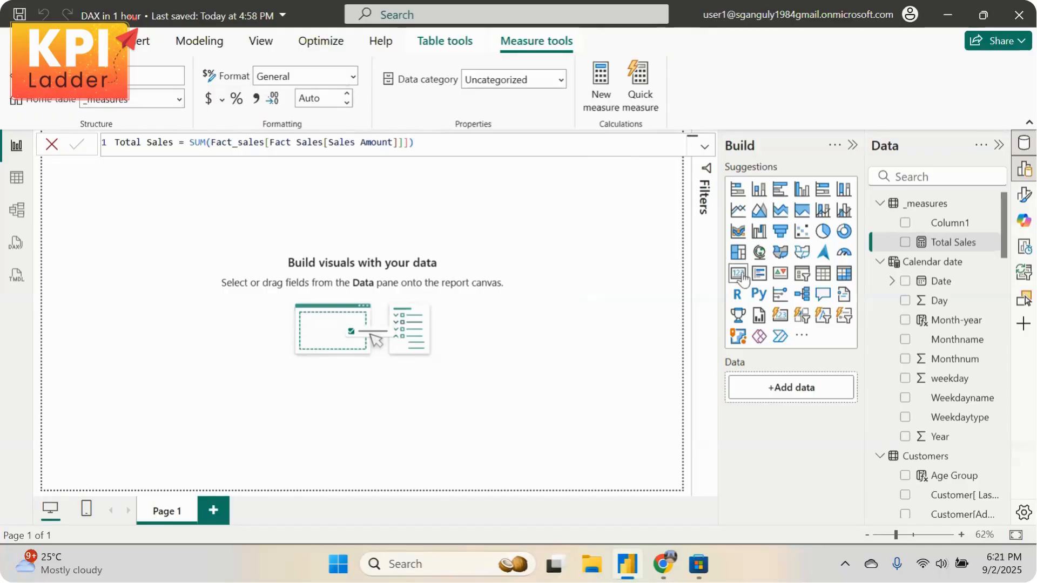
pyautogui.click(737, 272)
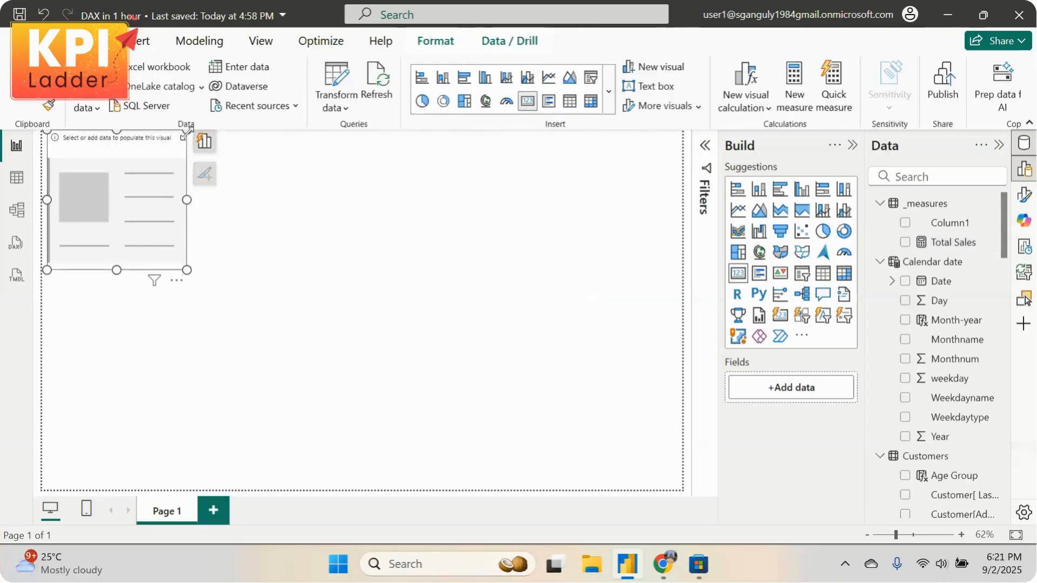
pyautogui.moveTo(187, 131); pyautogui.dragTo(167, 195)
pyautogui.moveTo(140, 232); pyautogui.dragTo(170, 200)
pyautogui.moveTo(953, 242); pyautogui.dragTo(162, 216)
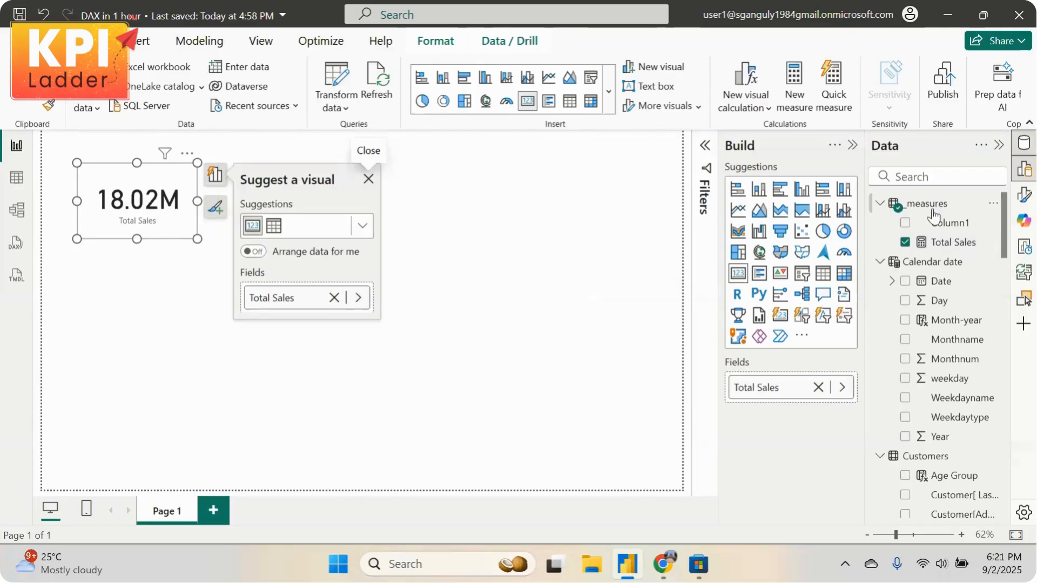
# Format the Total Sales measure as dollar currency and adjust the size of its card on the canvas
pyautogui.click(953, 243)
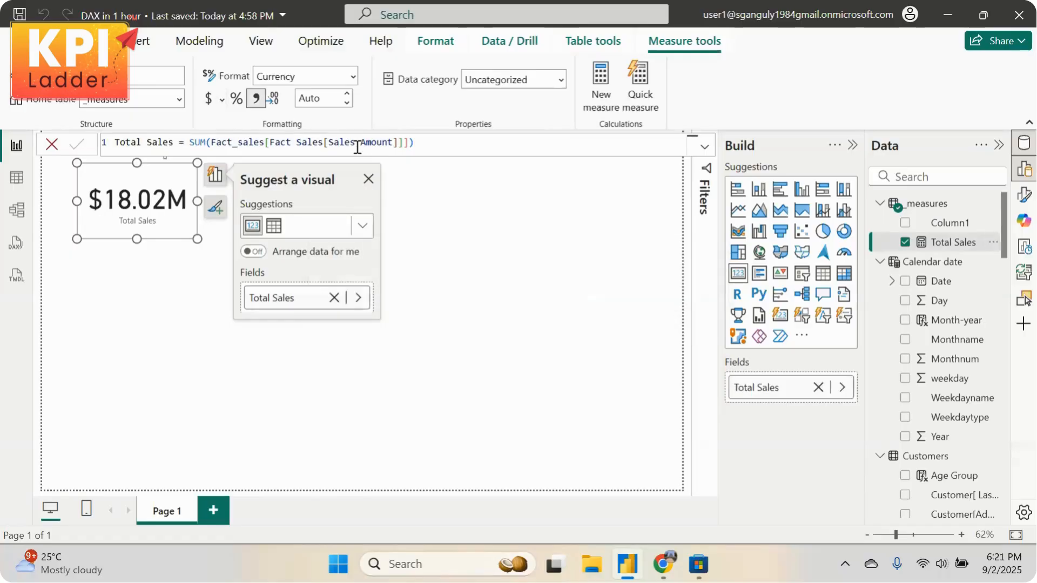
pyautogui.moveTo(197, 238); pyautogui.dragTo(210, 254)
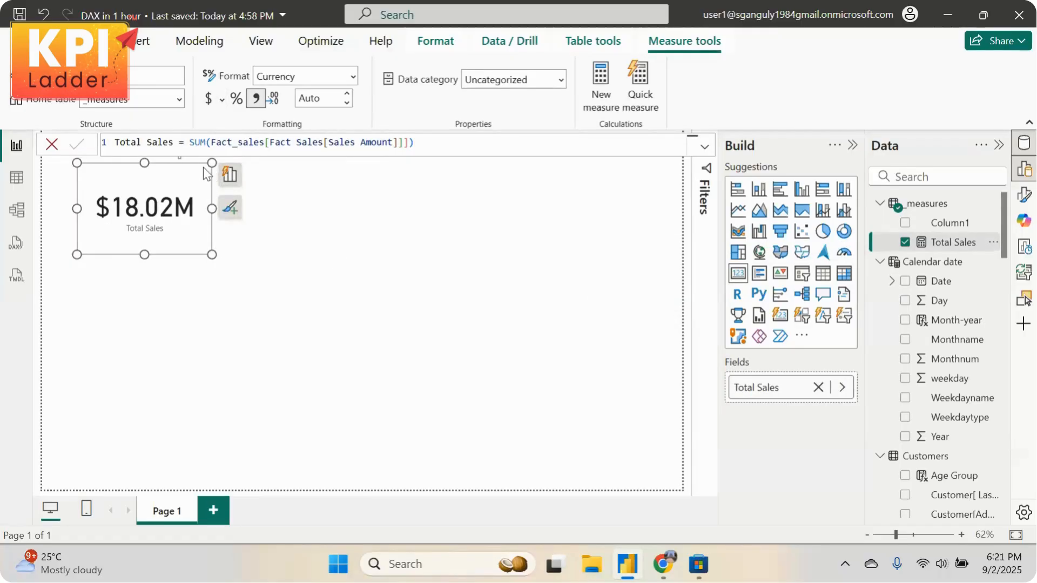
pyautogui.moveTo(211, 163); pyautogui.dragTo(200, 165)
pyautogui.click(319, 241)
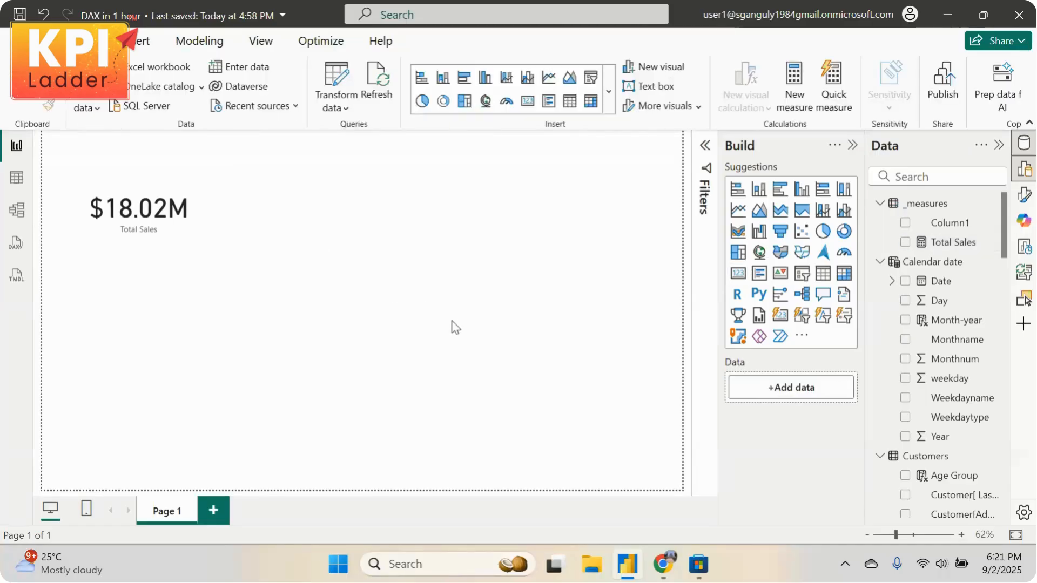
# Switch to the Zoom meeting in Chrome, hide the screen-sharing notice, check the participants and chat, and return to Power BI
pyautogui.moveTo(663, 563)
pyautogui.click(540, 458)
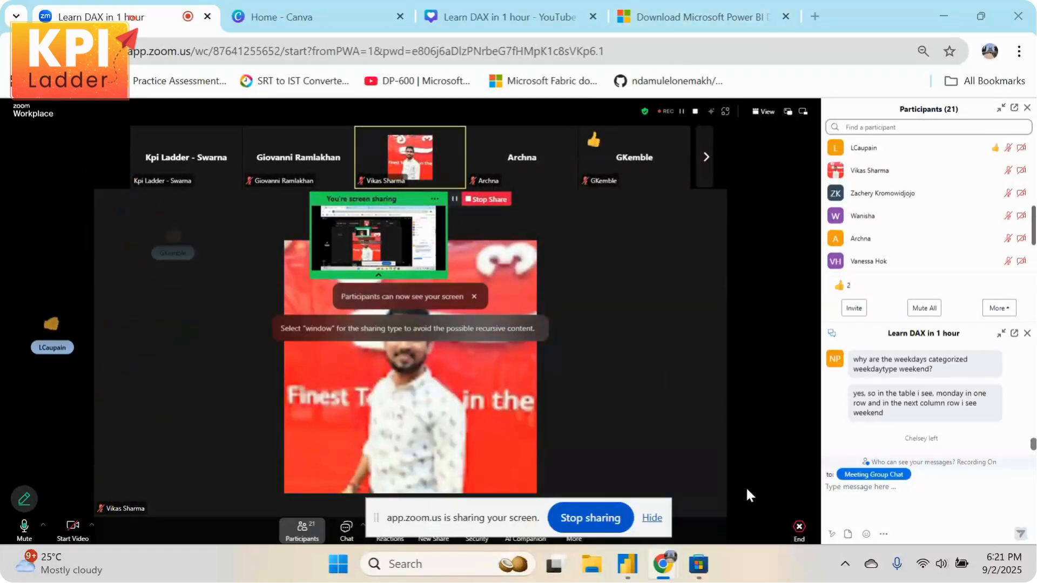
pyautogui.click(652, 517)
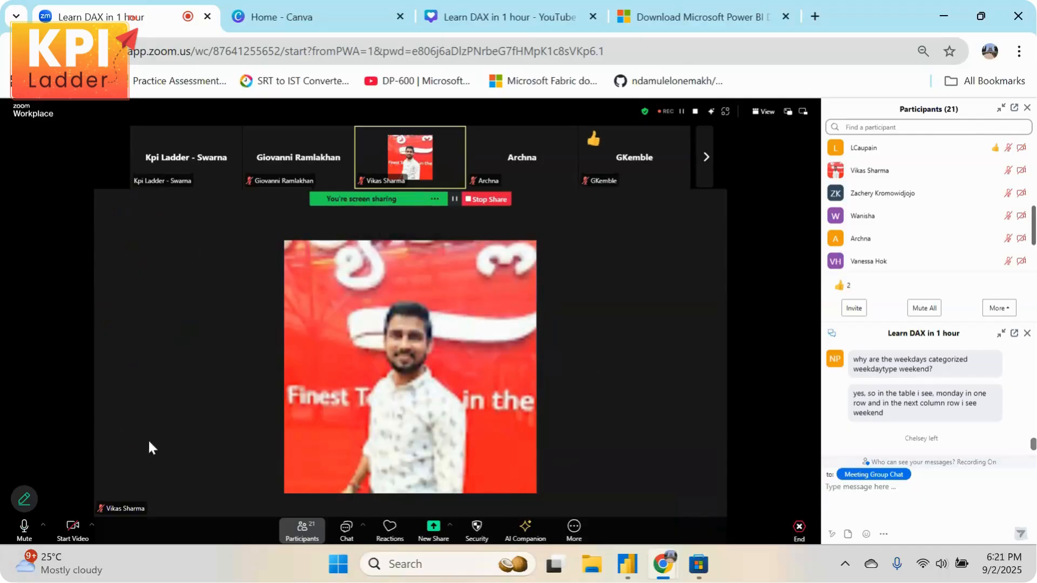
pyautogui.click(627, 564)
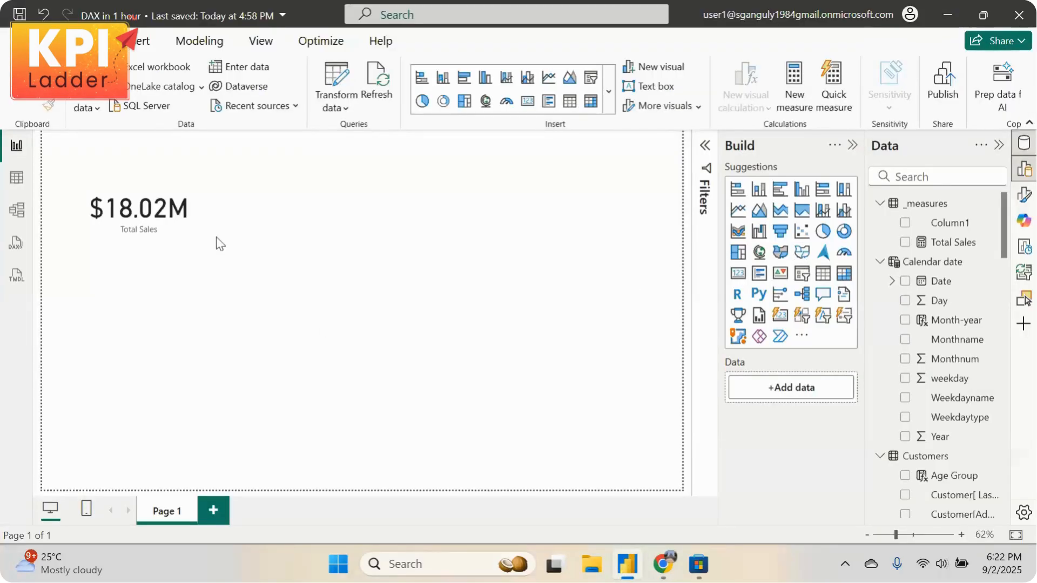
# Duplicate the Total Sales card on the report page
pyautogui.click(189, 233)
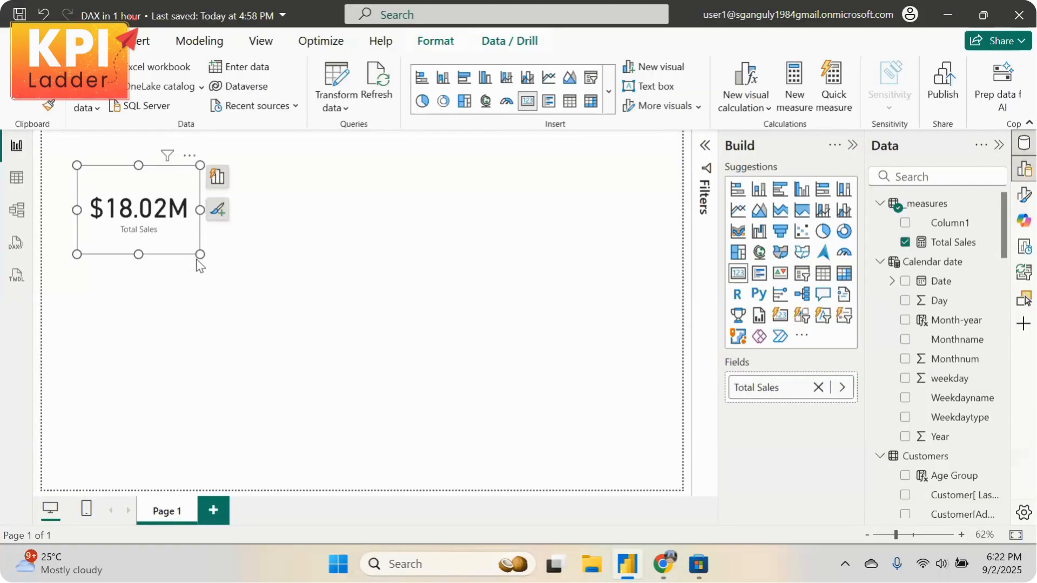
pyautogui.hotkey('ctrl', 'c')
pyautogui.hotkey('ctrl', 'v')
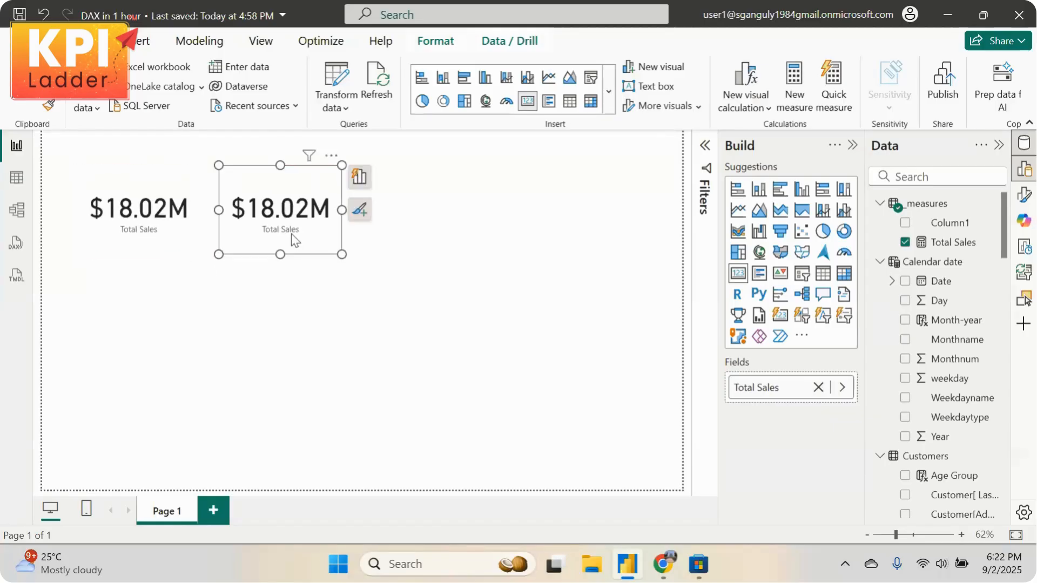
# Add a measure named total cost to the _measures table and begin its formula with SUM
pyautogui.click(992, 242)
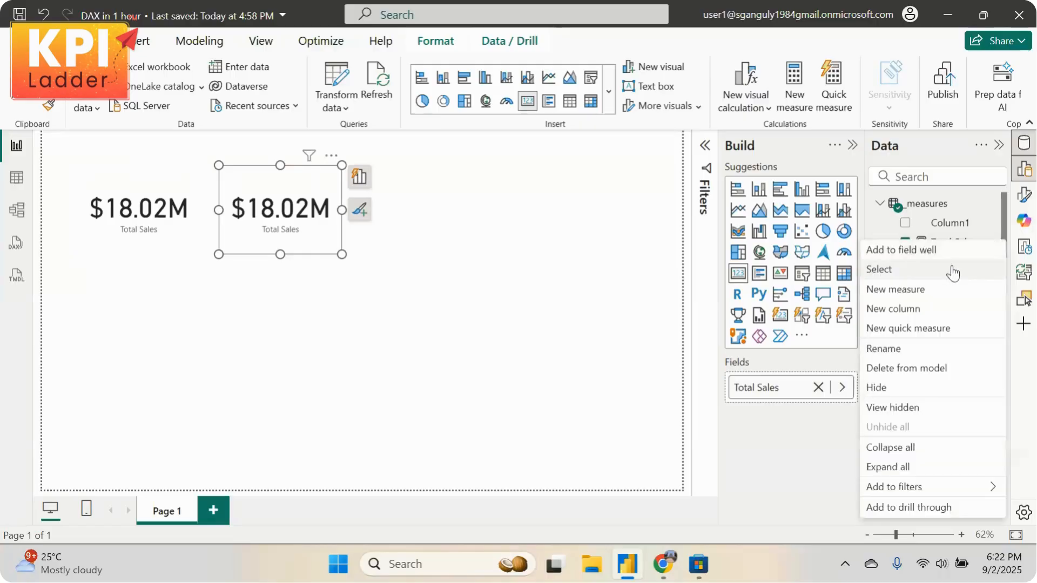
pyautogui.click(939, 290)
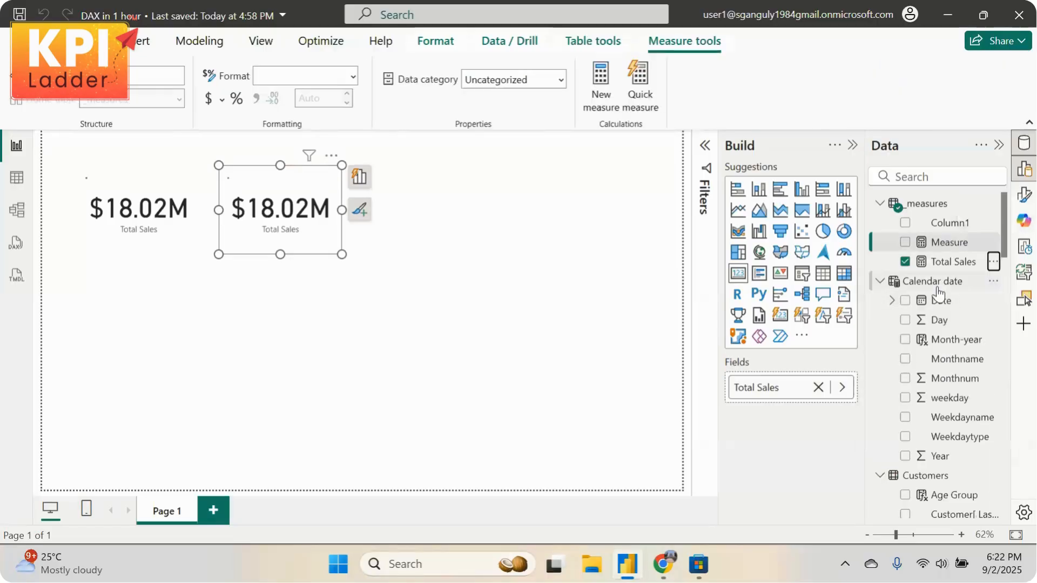
pyautogui.write('total cost')
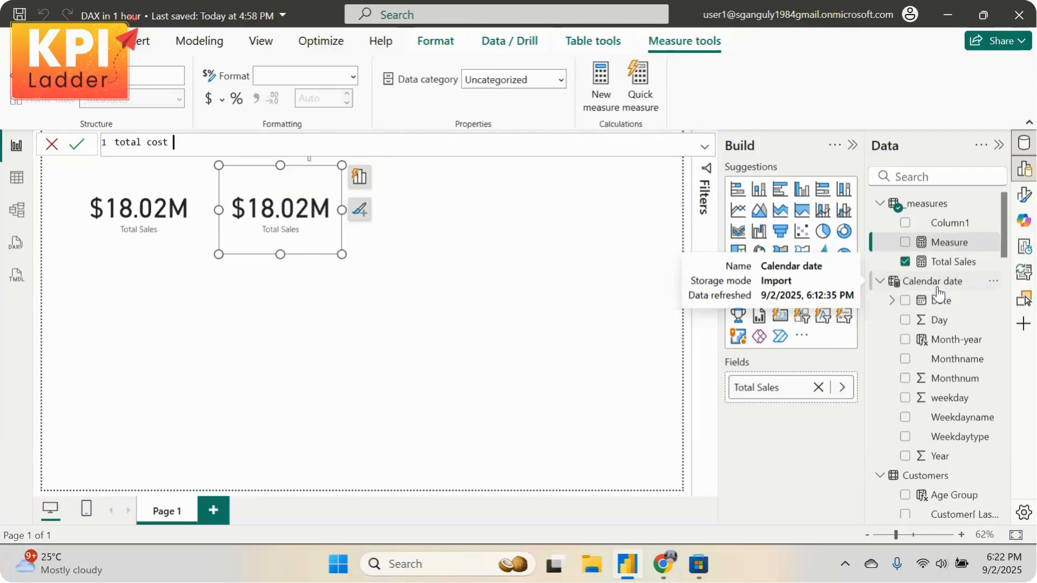
pyautogui.write(' = SUM(pro')
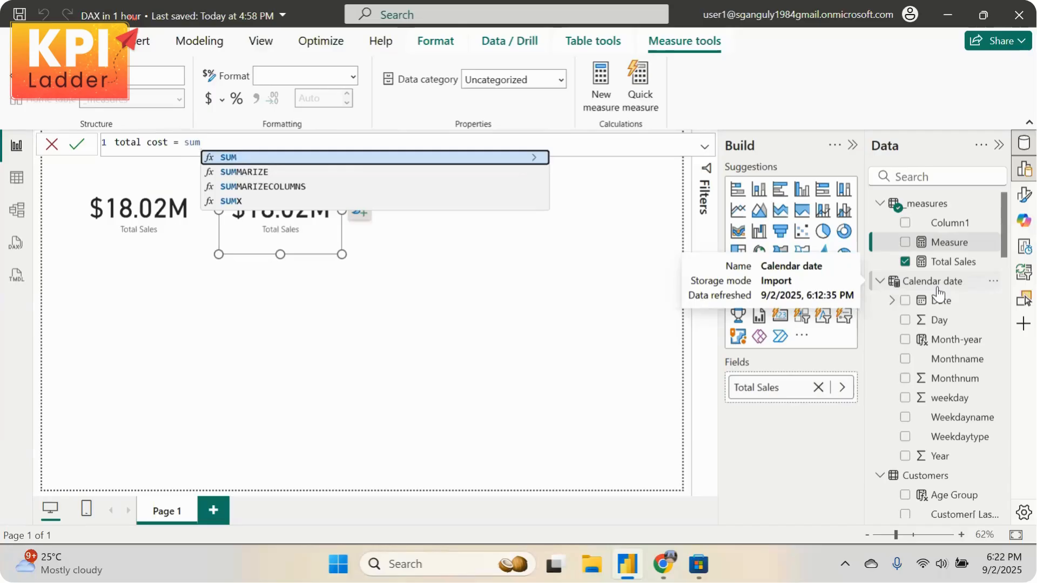
pyautogui.write('ductco')
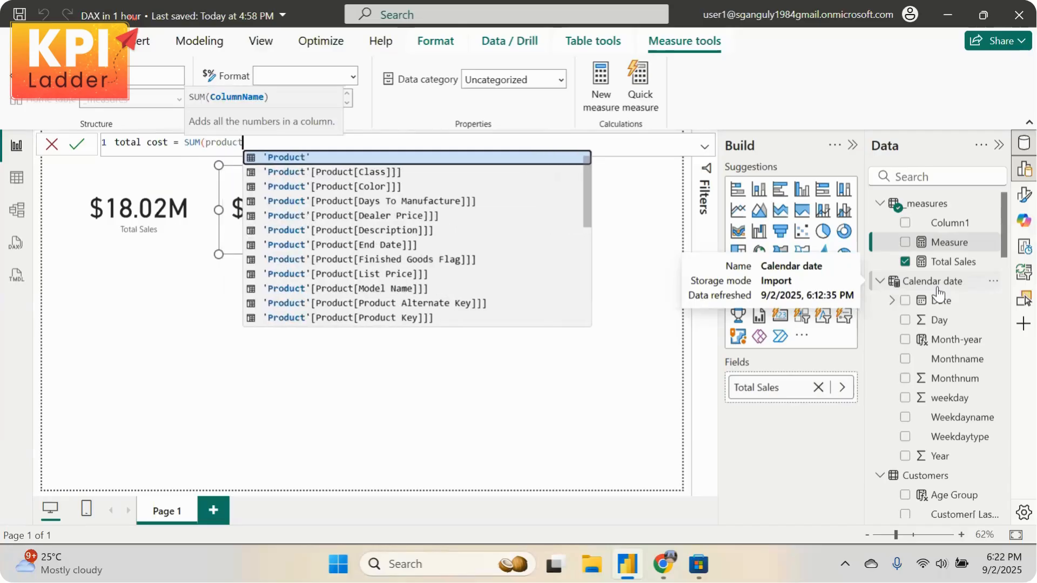
pyautogui.press('BackSpace')
pyautogui.press('BackSpace')
pyautogui.press('BackSpace')
pyautogui.press('BackSpace')
pyautogui.press('BackSpace')
pyautogui.press('BackSpace')
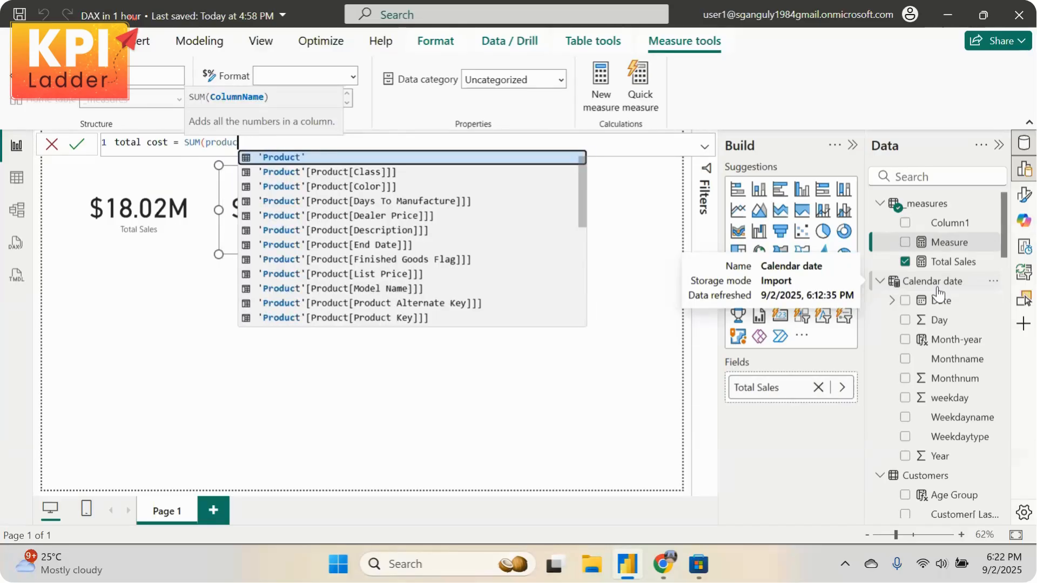
pyautogui.press('BackSpace')
pyautogui.press('BackSpace')
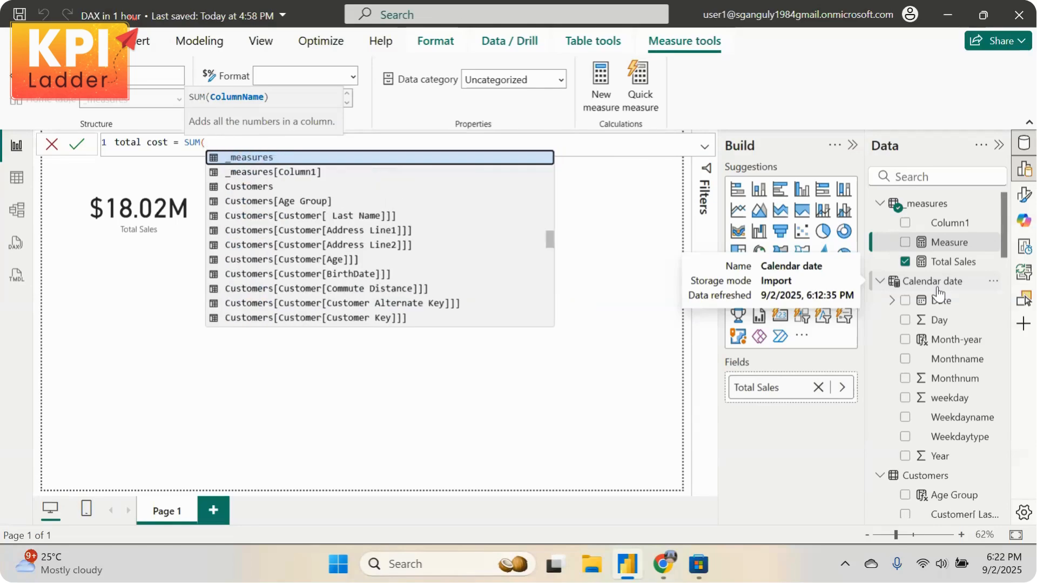
# Supply Fact_sales[Fact Sales[Product Standard Cost]]] as the SUM argument, close the formula and commit the total cost measure
pyautogui.write('cost')
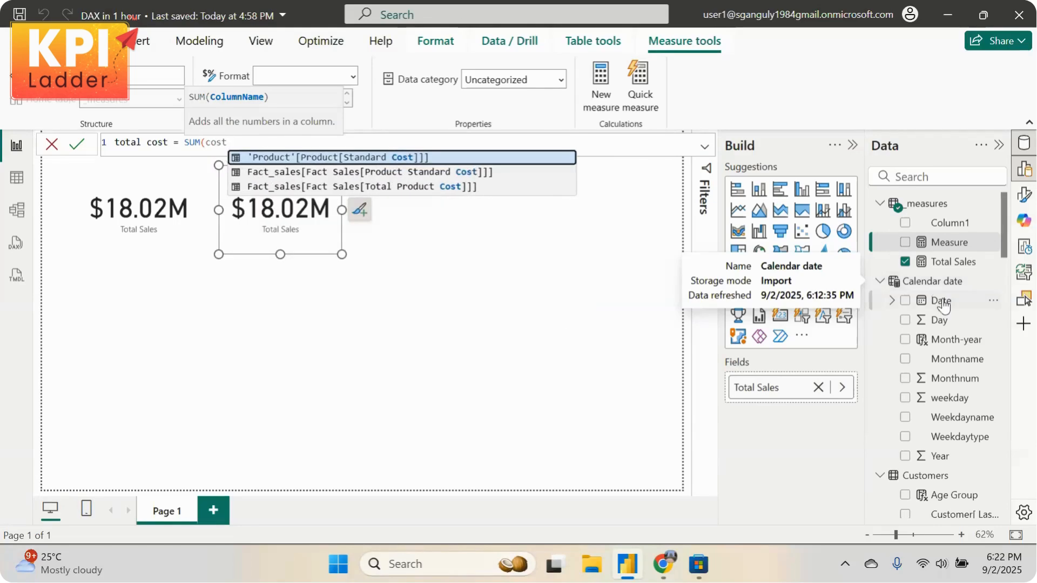
pyautogui.click(427, 173)
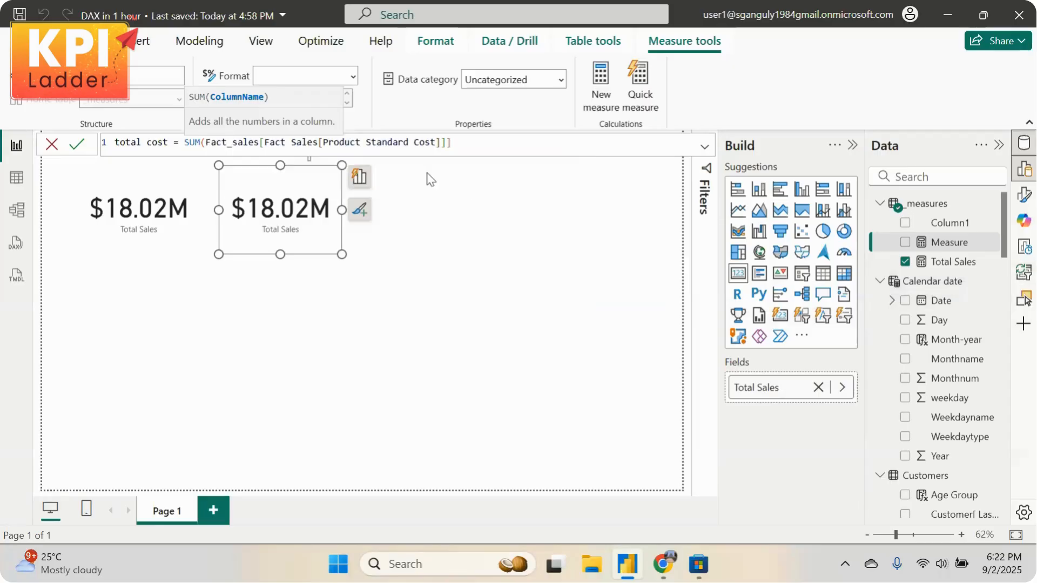
pyautogui.write(')')
pyautogui.press('Return')
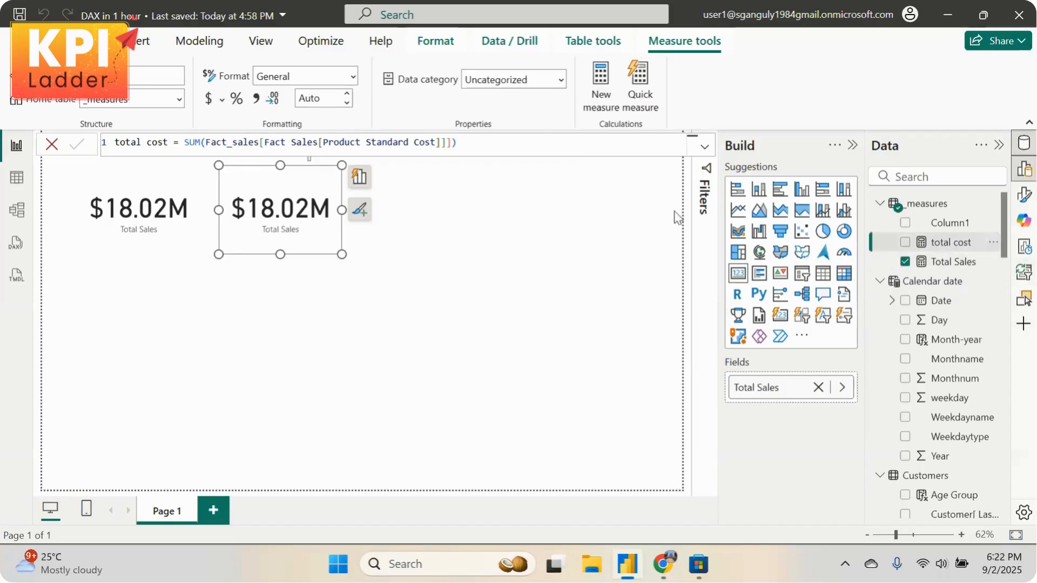
# Format the new cost measure as dollar currency and rename it Total cost with a capital T
pyautogui.click(209, 100)
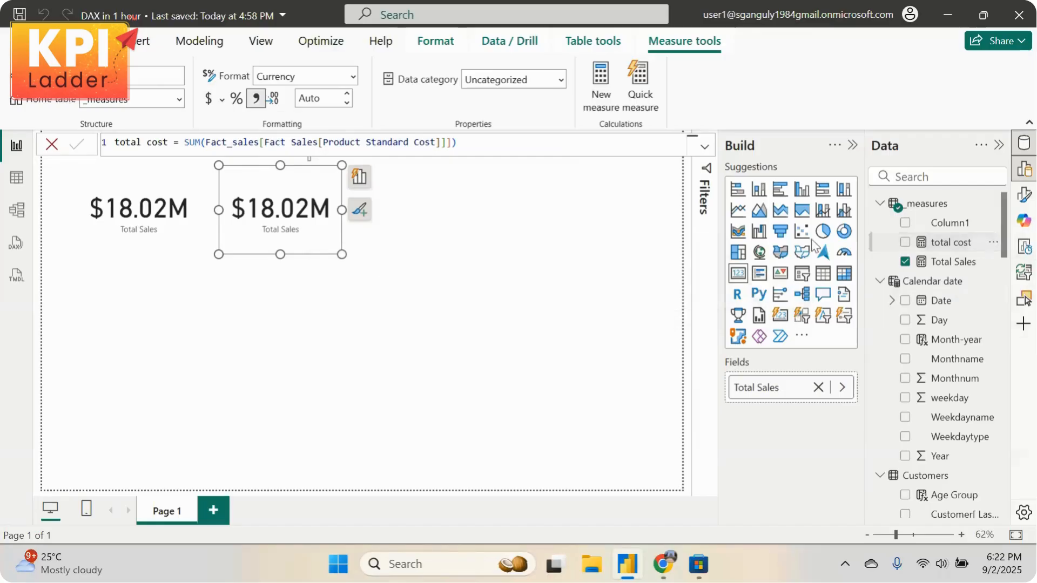
pyautogui.doubleClick(123, 141)
pyautogui.write('Total')
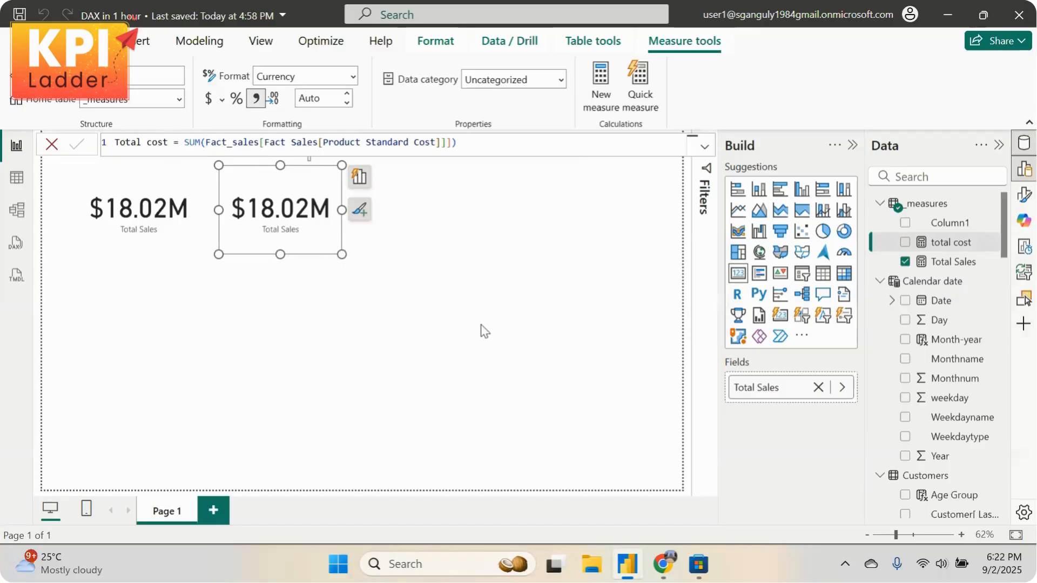
pyautogui.press('Return')
pyautogui.click(552, 259)
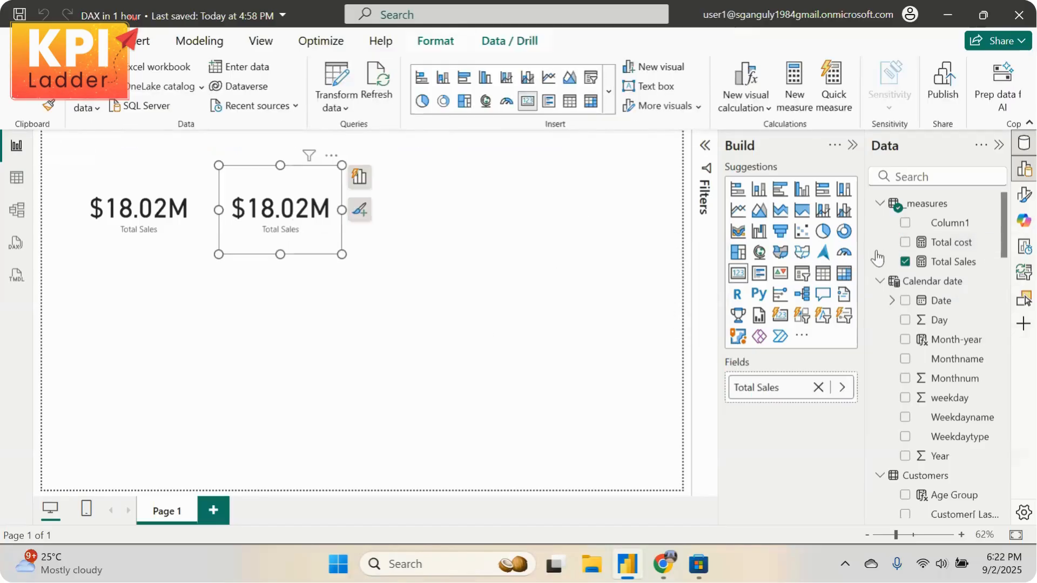
# Replace Total Sales with Total cost in the duplicated card and widen that card slightly
pyautogui.click(904, 262)
pyautogui.click(904, 242)
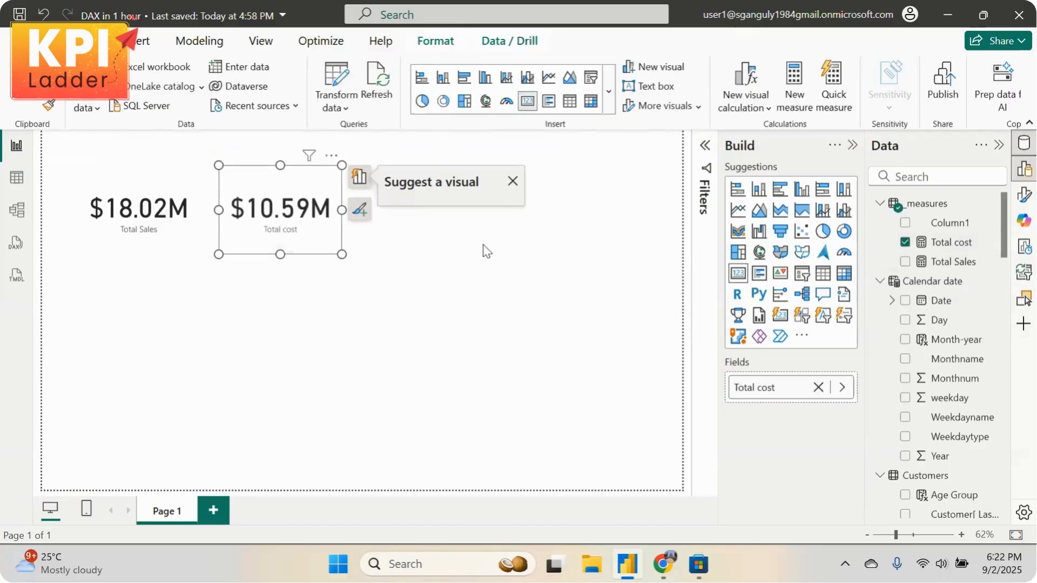
pyautogui.click(312, 304)
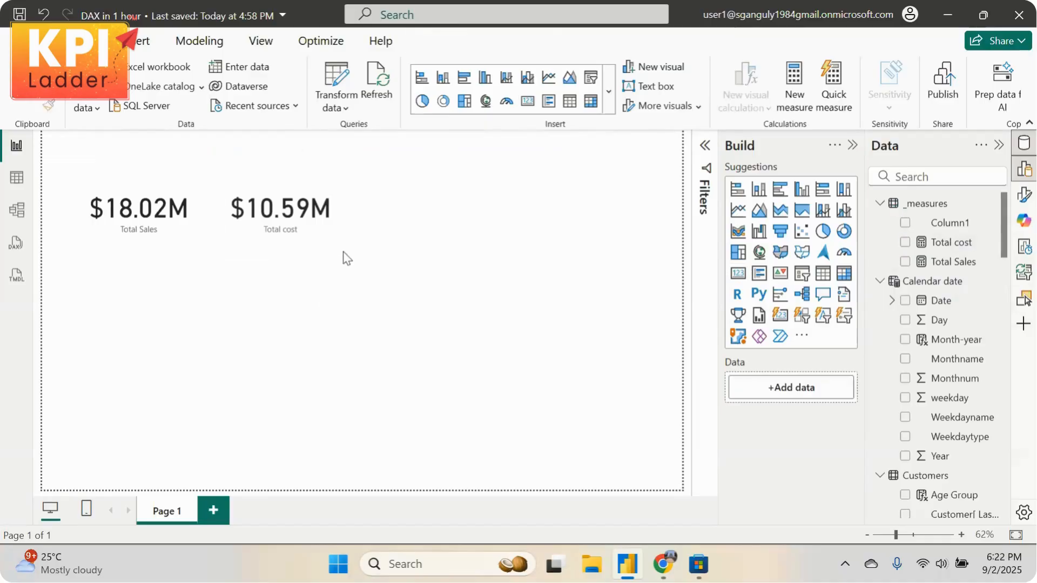
pyautogui.click(340, 253)
pyautogui.moveTo(341, 254); pyautogui.dragTo(370, 256)
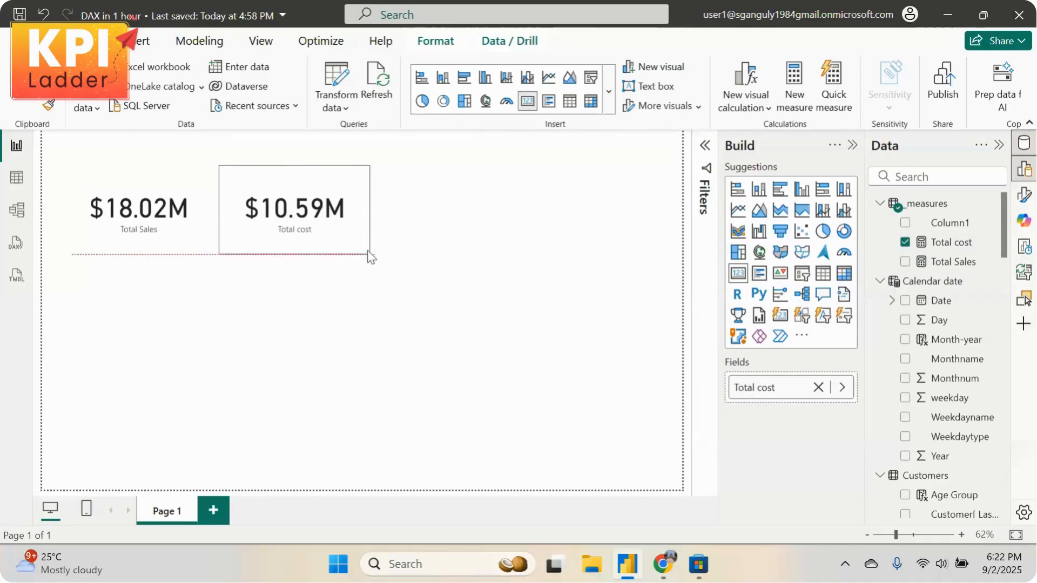
pyautogui.click(488, 241)
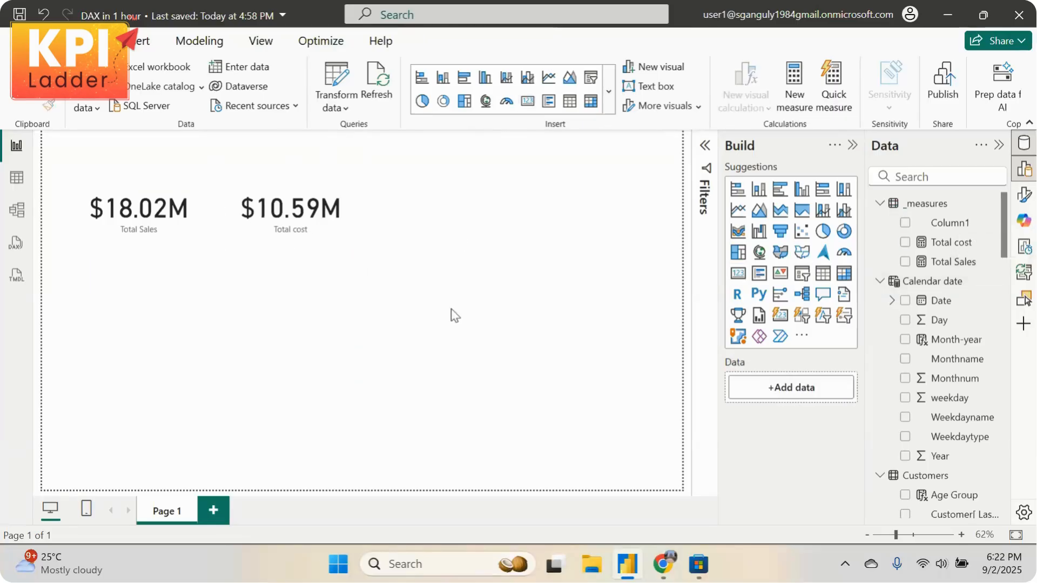
# Add a measure named Total profit to the _measures table, defined as [Total Sales] - [Total cost]
pyautogui.click(993, 242)
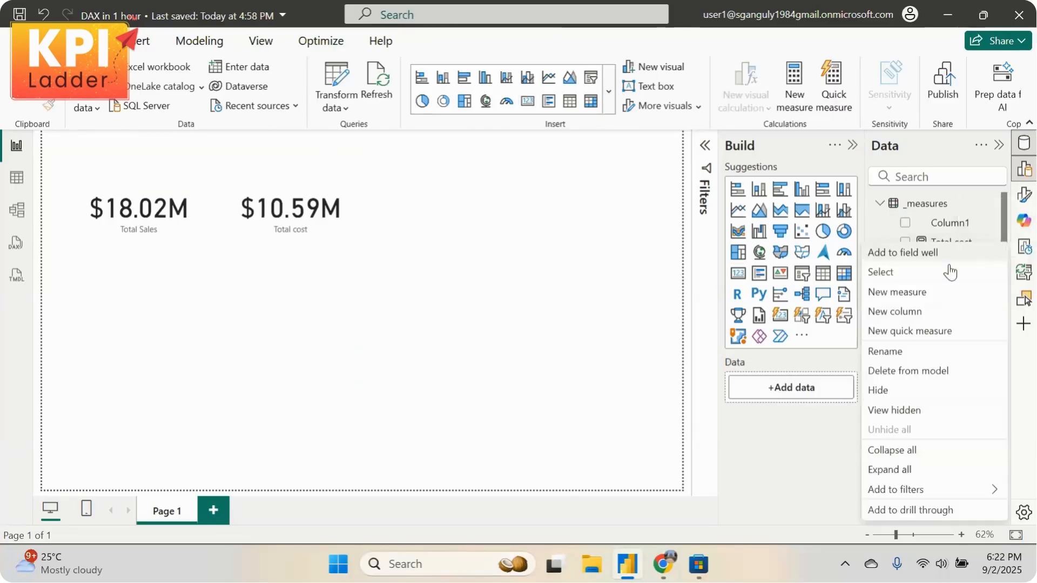
pyautogui.press('Escape')
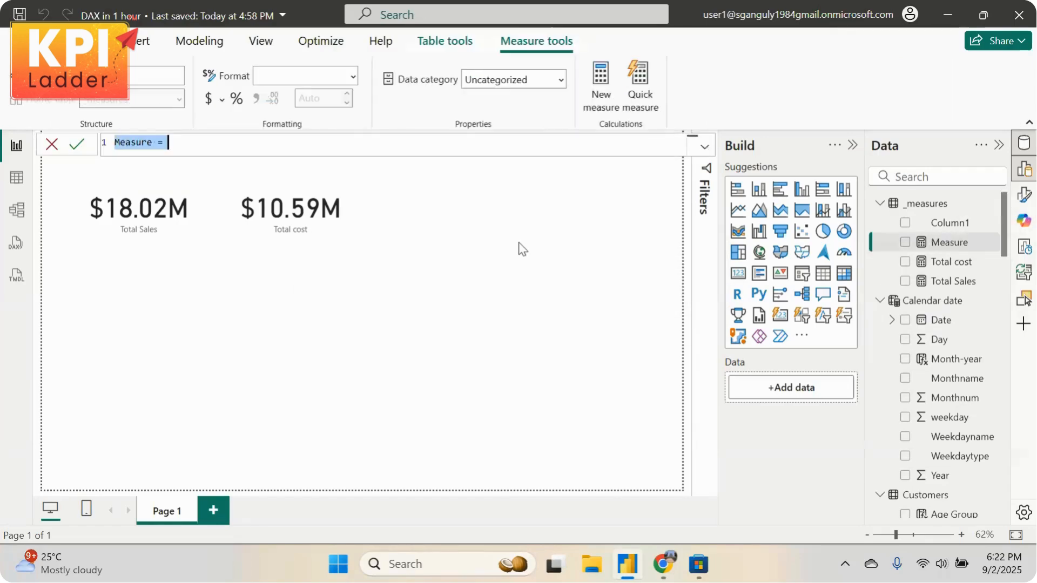
pyautogui.write('Total profit =')
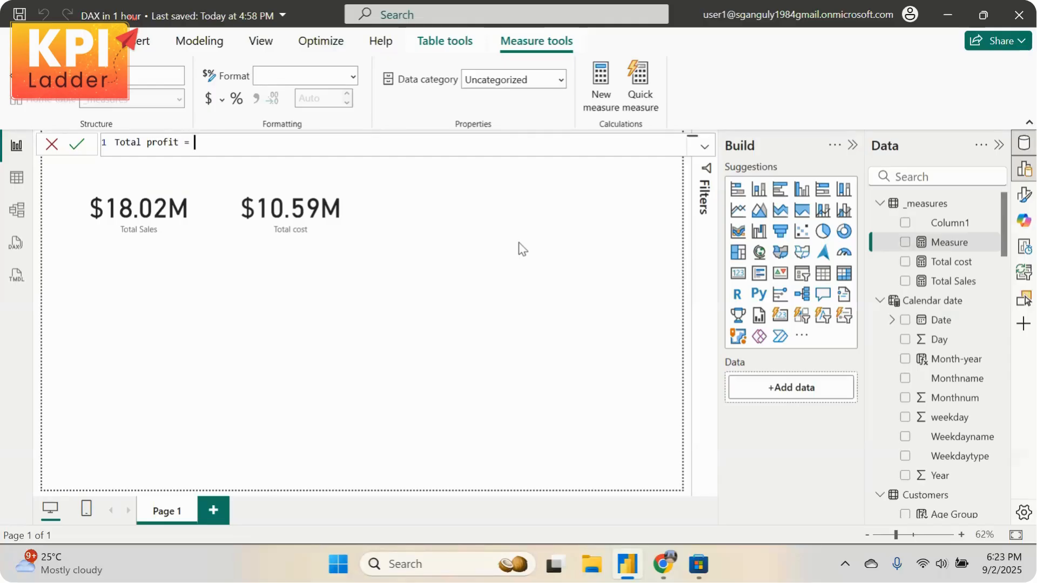
pyautogui.write('tota')
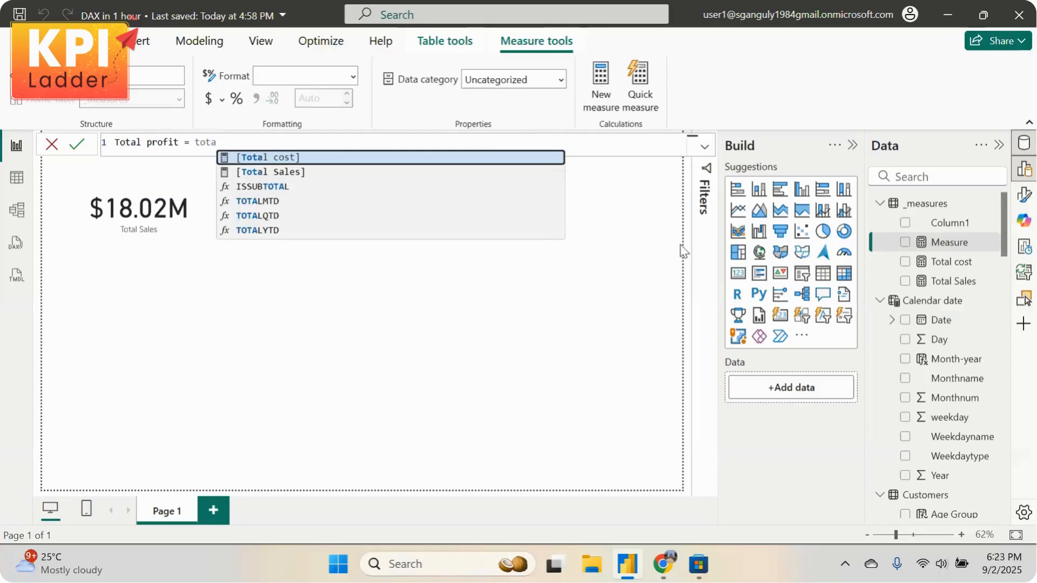
pyautogui.click(261, 172)
pyautogui.write('- ')
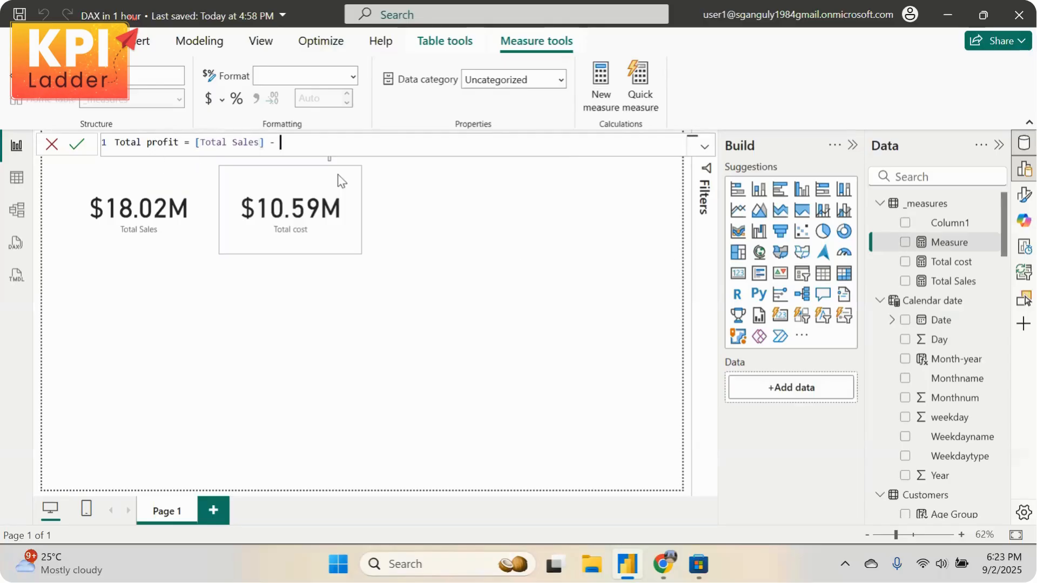
pyautogui.write('to')
pyautogui.click(337, 160)
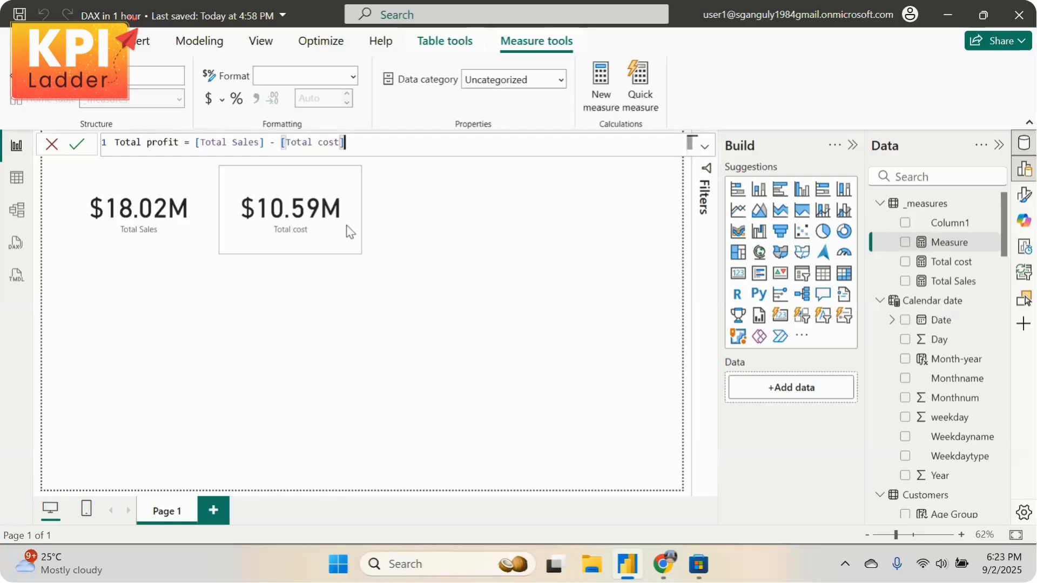
pyautogui.press('Return')
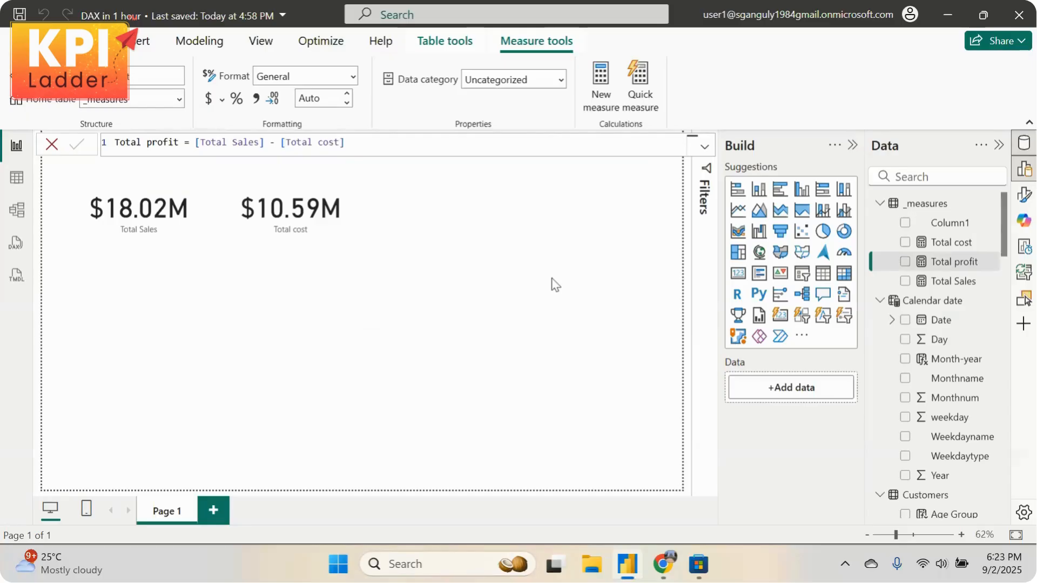
# Duplicate the Total cost card beside it, replace its field with Total profit, and shrink the new card slightly
pyautogui.click(390, 319)
pyautogui.click(313, 219)
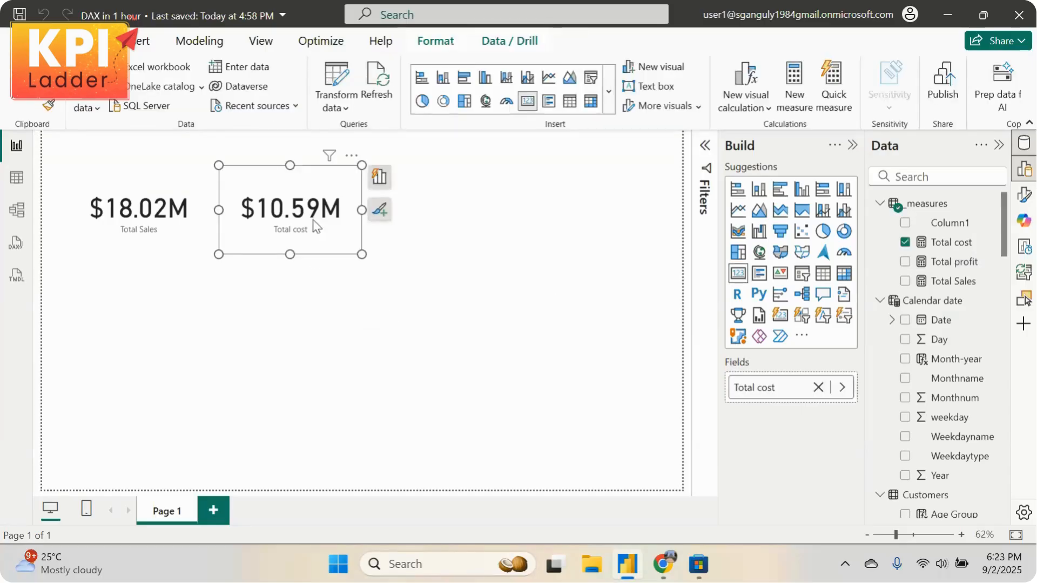
pyautogui.moveTo(316, 219); pyautogui.dragTo(482, 216)
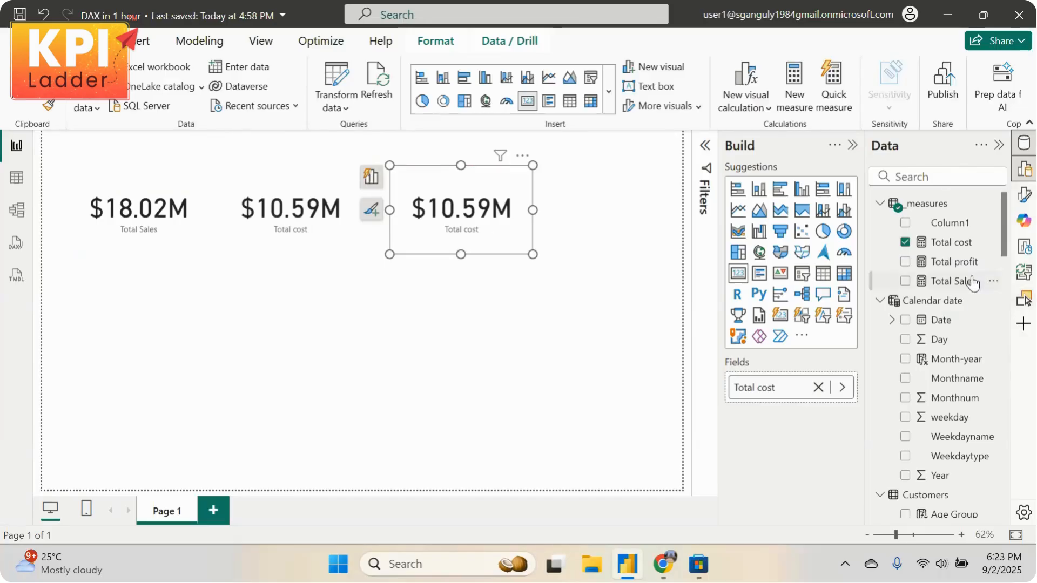
pyautogui.click(964, 262)
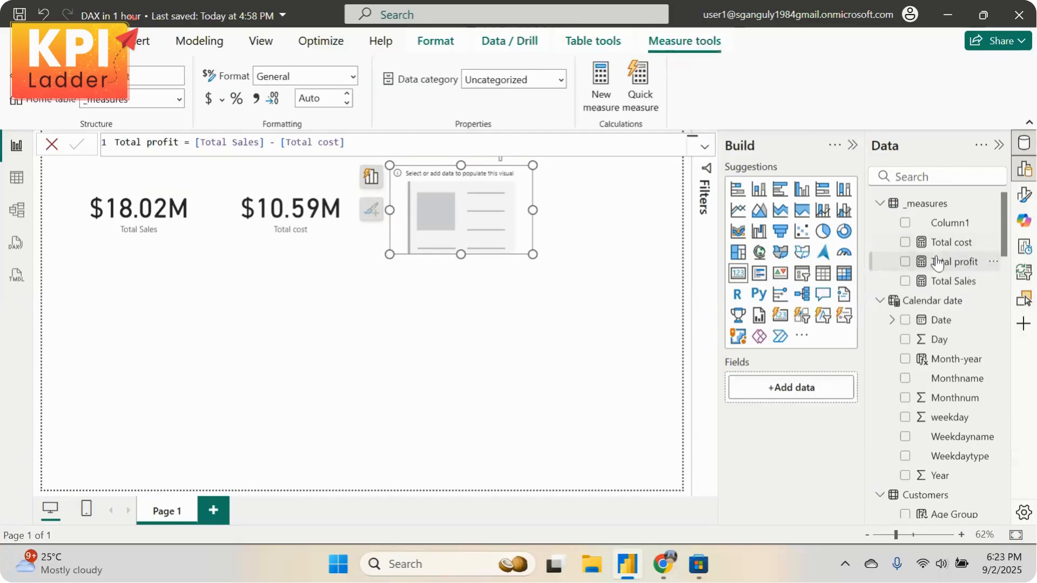
pyautogui.moveTo(938, 262); pyautogui.dragTo(439, 246)
pyautogui.click(523, 212)
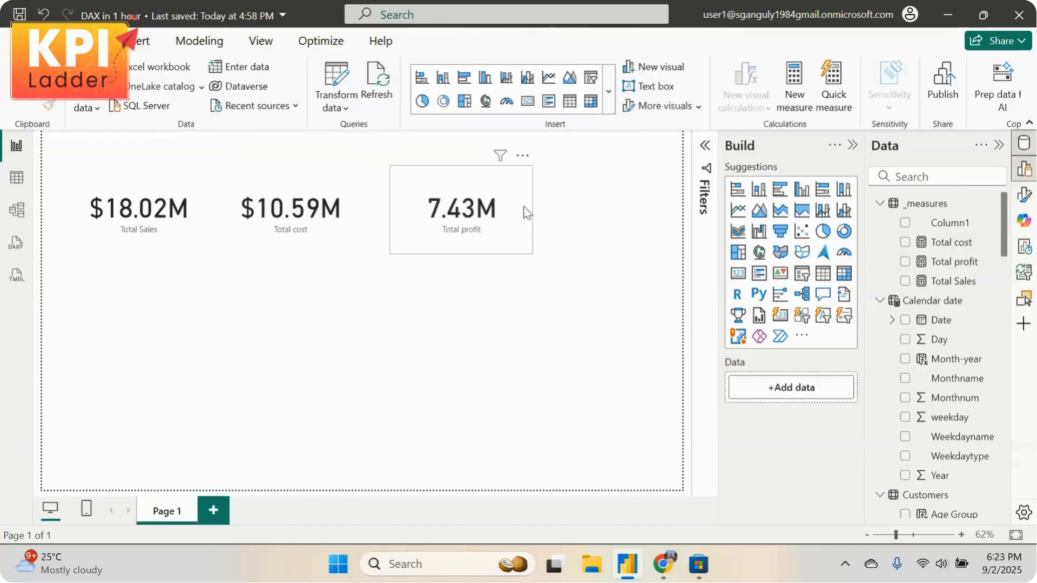
pyautogui.click(592, 250)
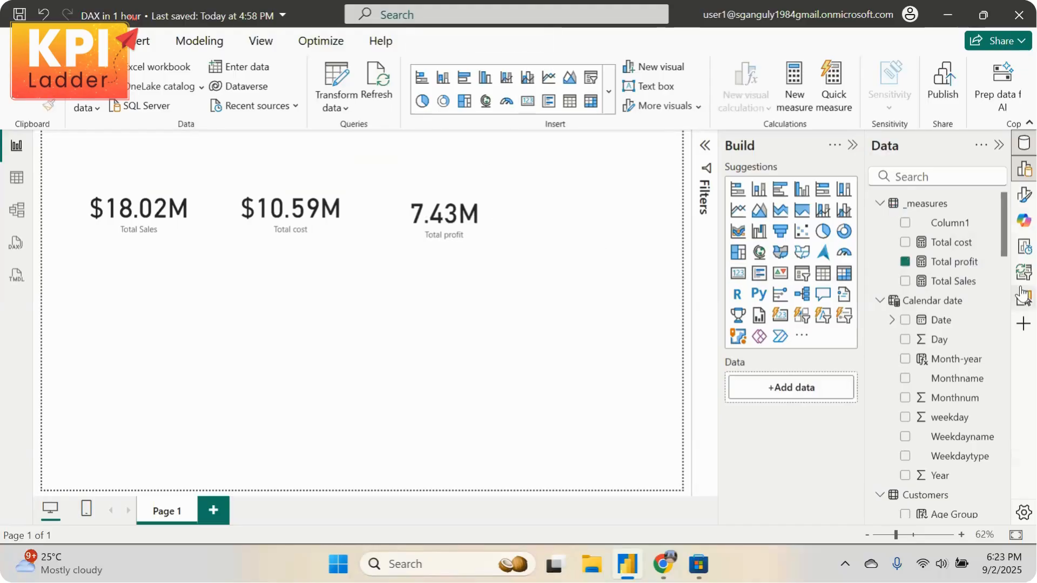
# Add a measure named Total transactions to the _measures table, defined as DISTINCTCOUNT('Fact _returns'[Fact Returns[Sales Order Number]]])
pyautogui.rightClick(993, 284)
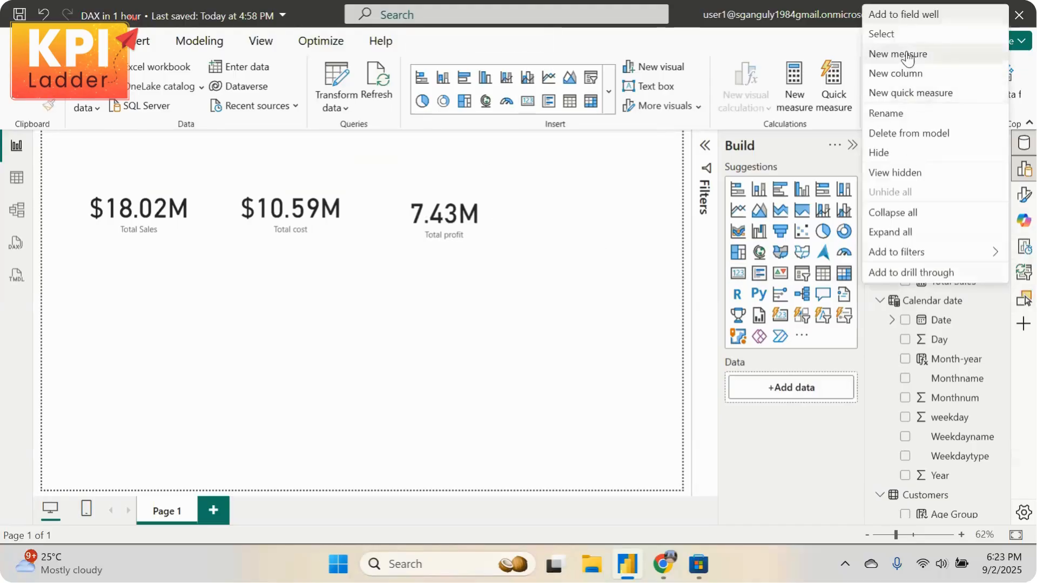
pyautogui.click(894, 54)
pyautogui.hotkey('ctrl', 'a')
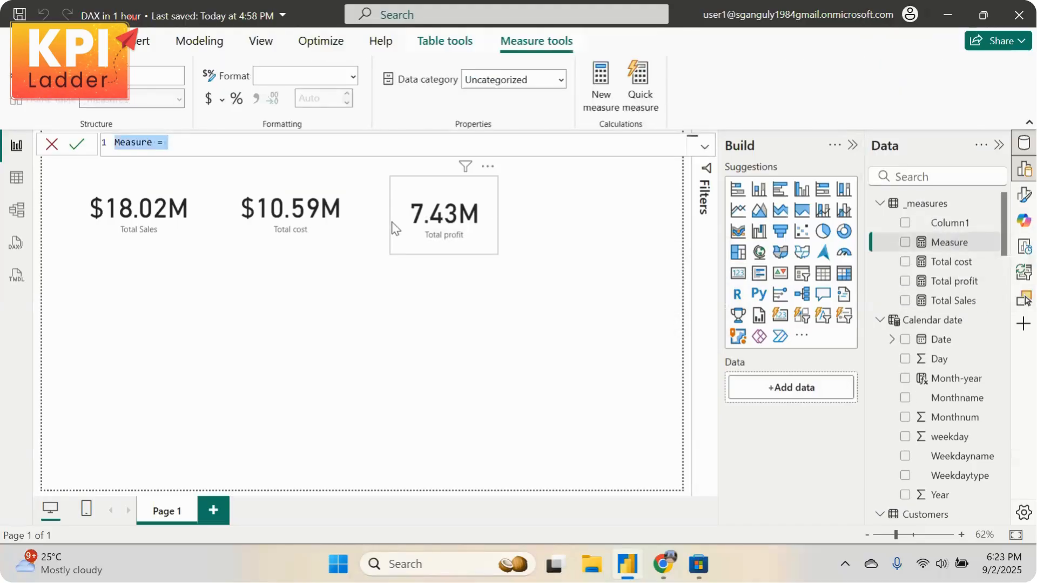
pyautogui.write('Total transaction')
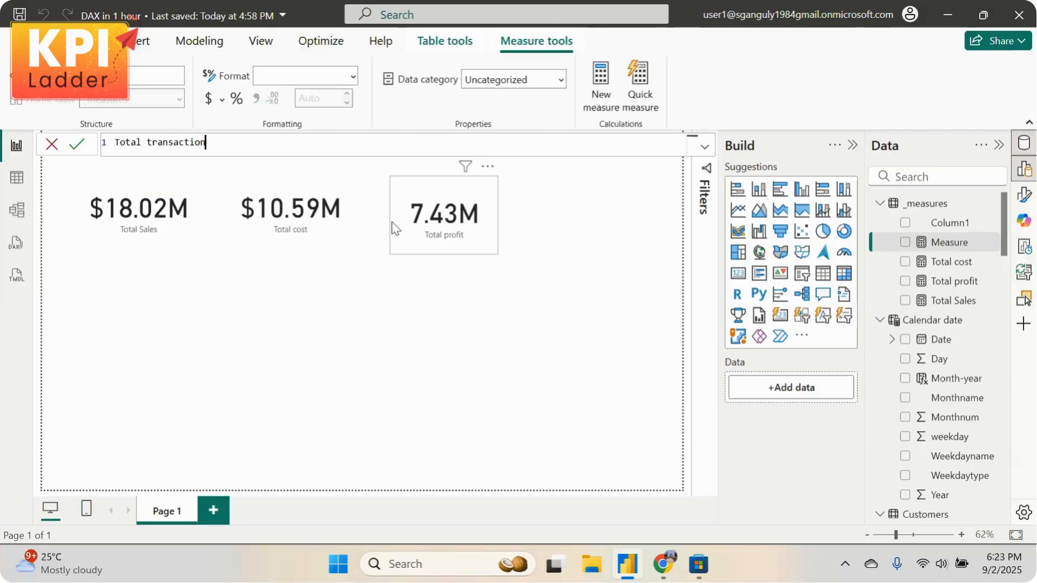
pyautogui.write('s = dis')
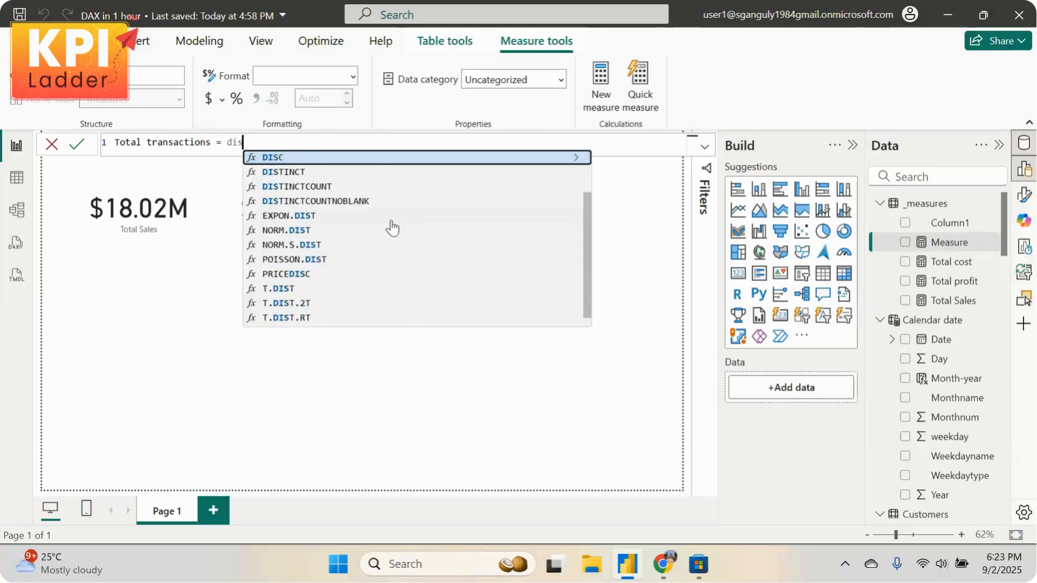
pyautogui.click(340, 190)
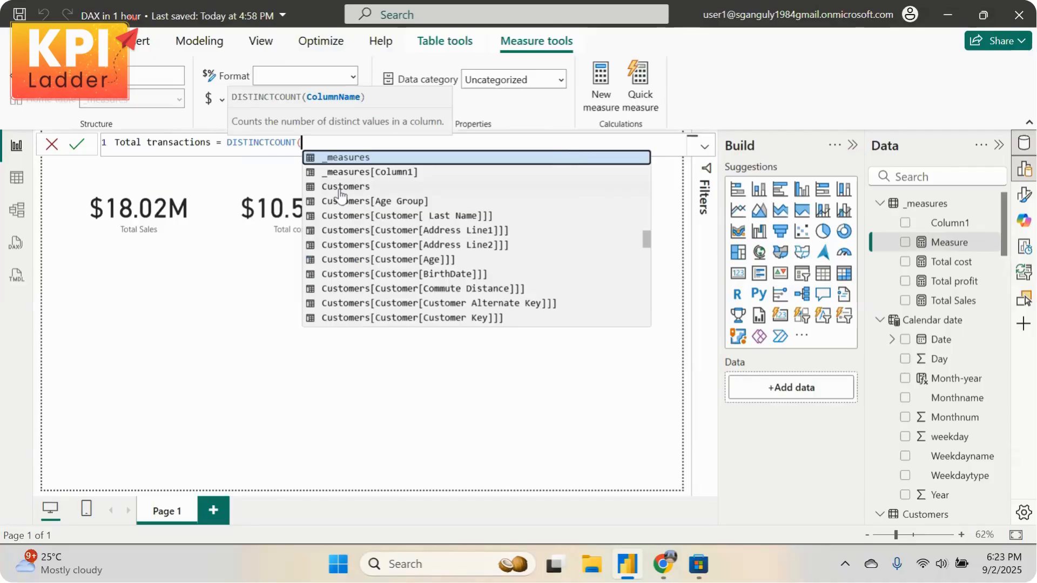
pyautogui.write('or')
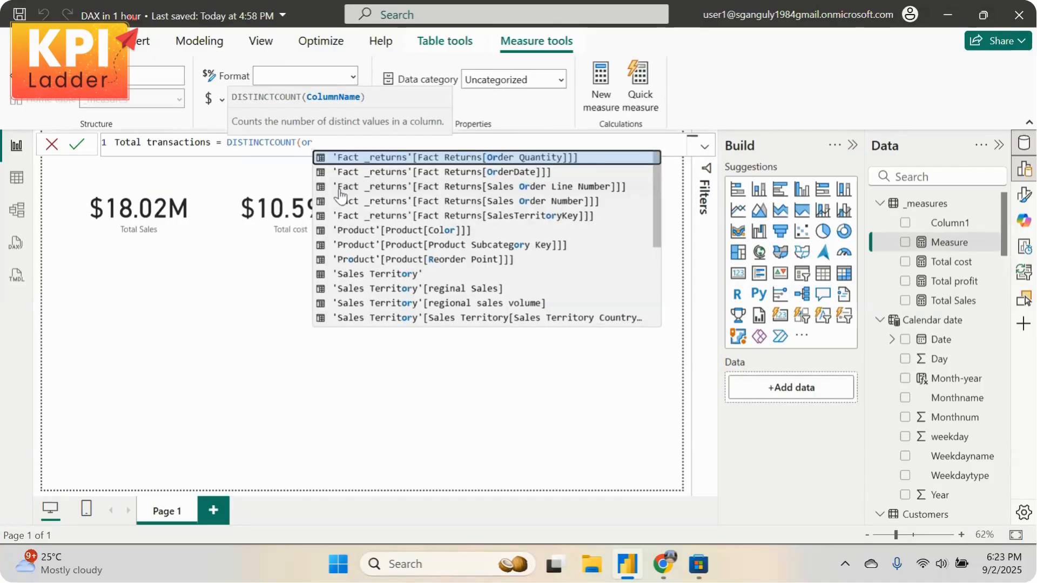
pyautogui.click(467, 204)
pyautogui.write(')')
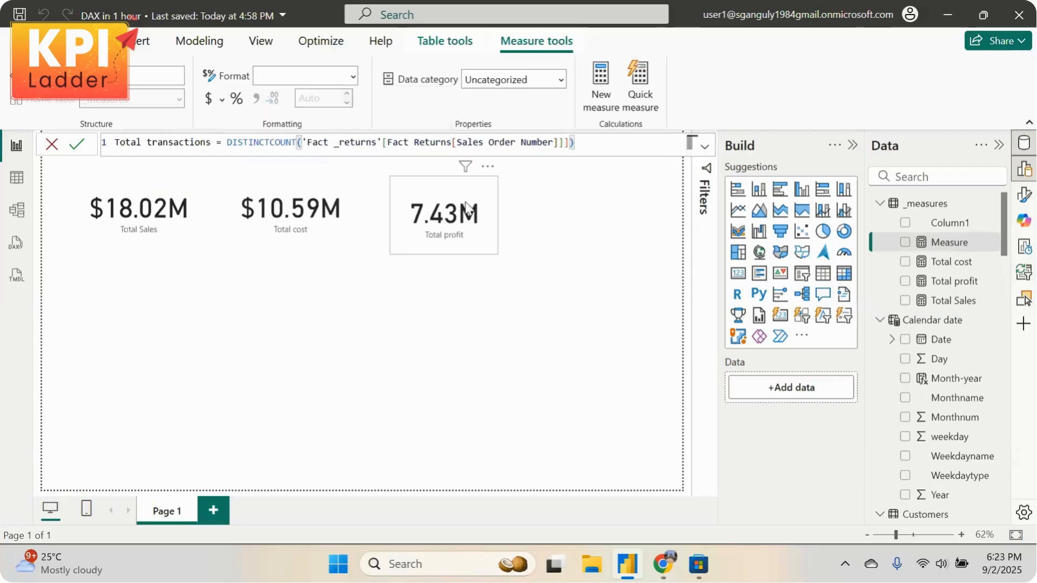
pyautogui.press('Return')
pyautogui.click(549, 304)
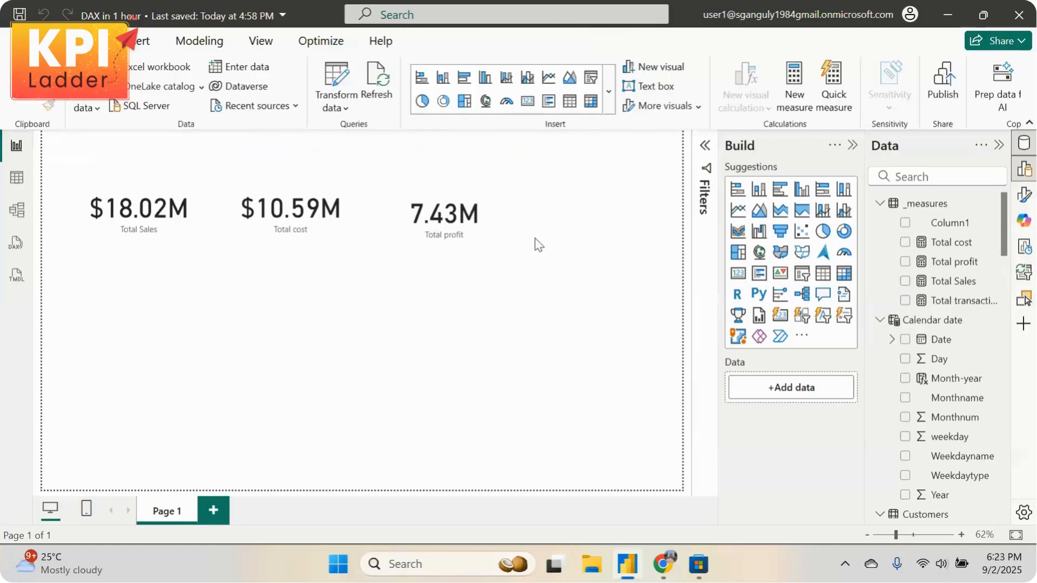
# Duplicate the Total profit card to its right and replace its field with Total transactions
pyautogui.click(456, 257)
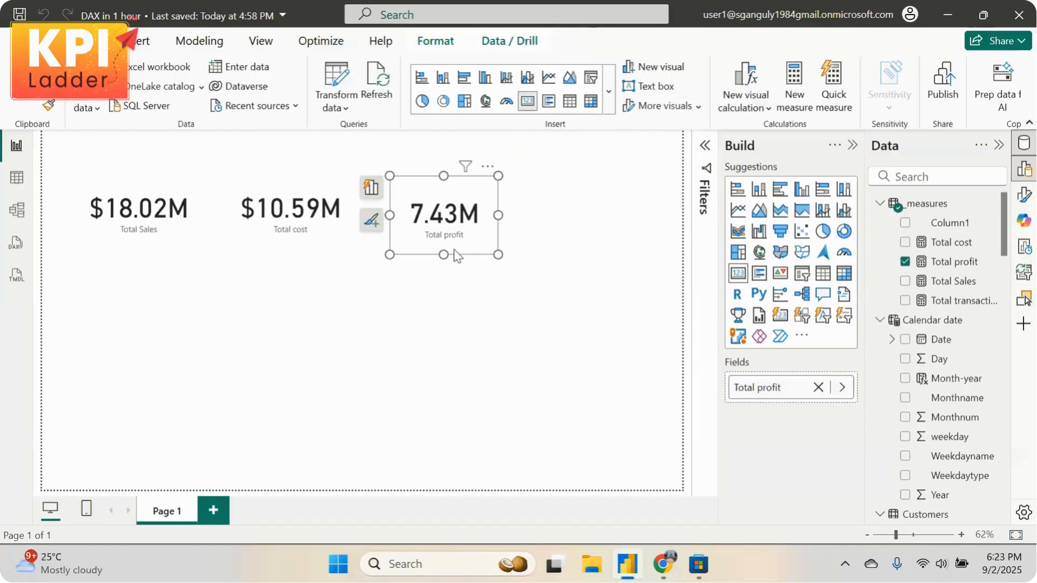
pyautogui.moveTo(457, 257); pyautogui.dragTo(599, 220)
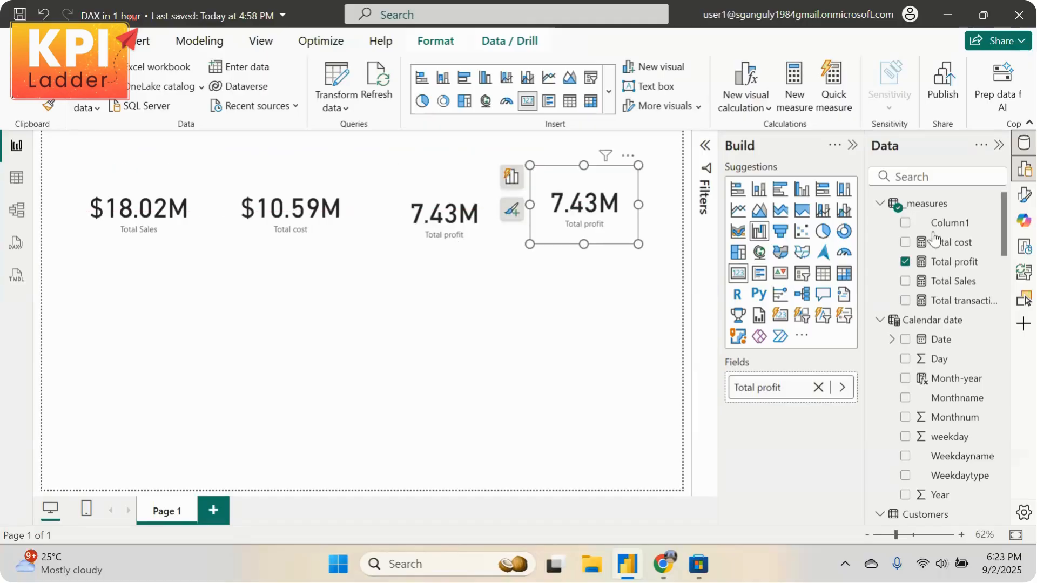
pyautogui.click(905, 261)
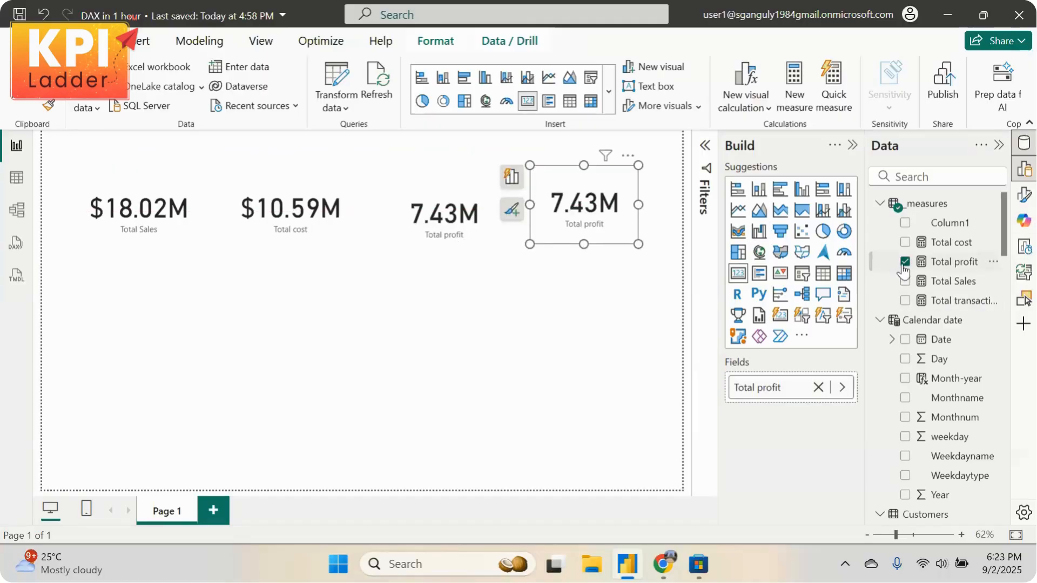
pyautogui.click(971, 303)
pyautogui.moveTo(971, 306); pyautogui.dragTo(562, 232)
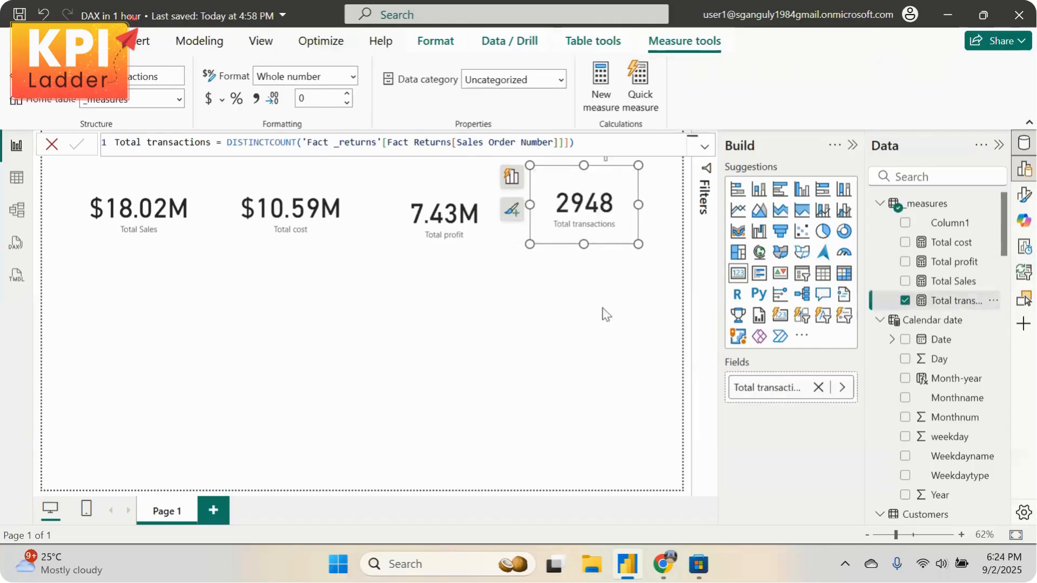
pyautogui.click(577, 356)
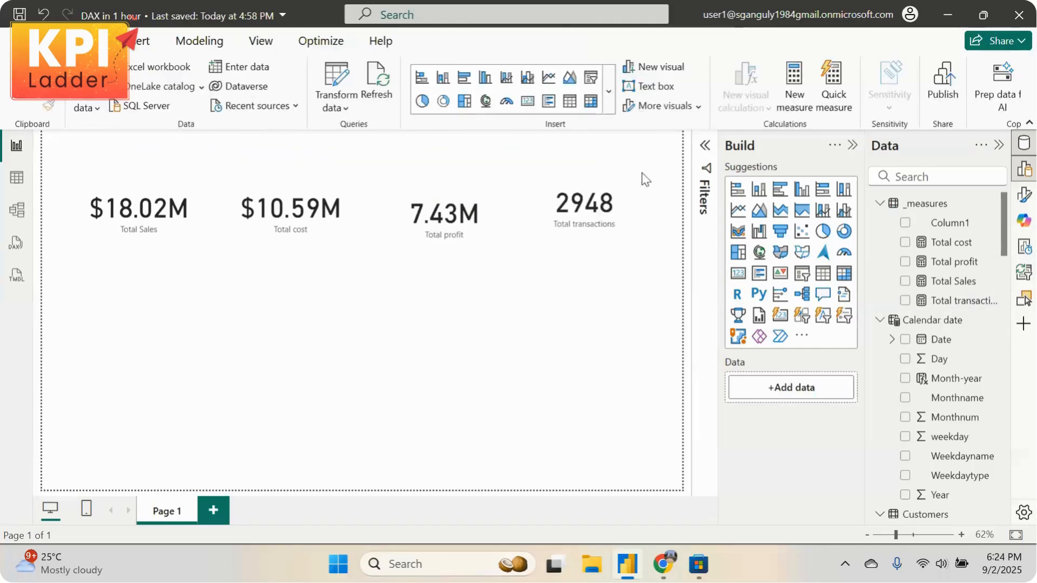
# Move all four cards up and to the right so they line up in one row along the page's upper edge
pyautogui.click(633, 192)
pyautogui.moveTo(633, 193); pyautogui.dragTo(668, 165)
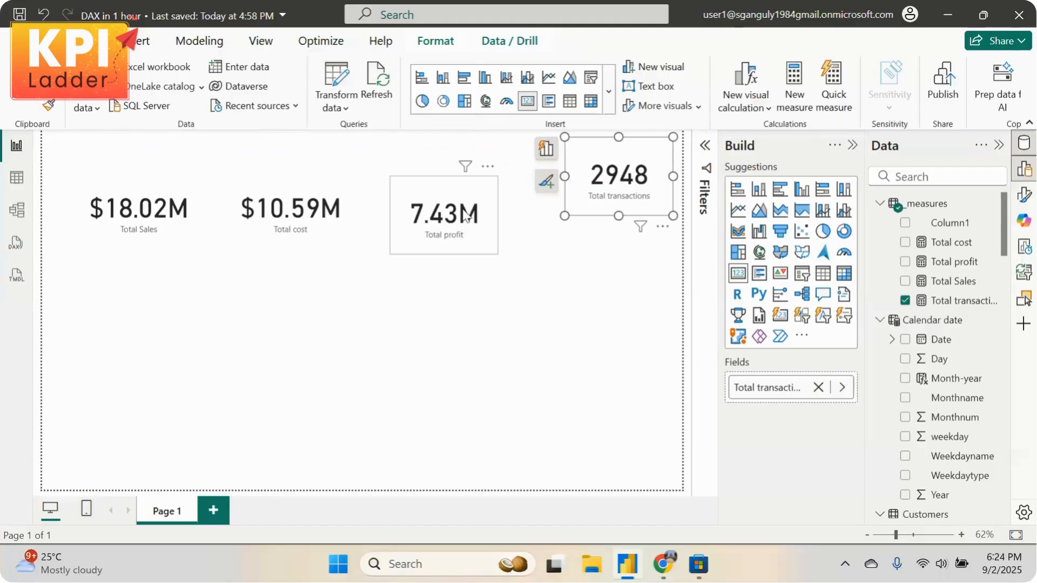
pyautogui.moveTo(462, 219); pyautogui.dragTo(517, 179)
pyautogui.click(310, 224)
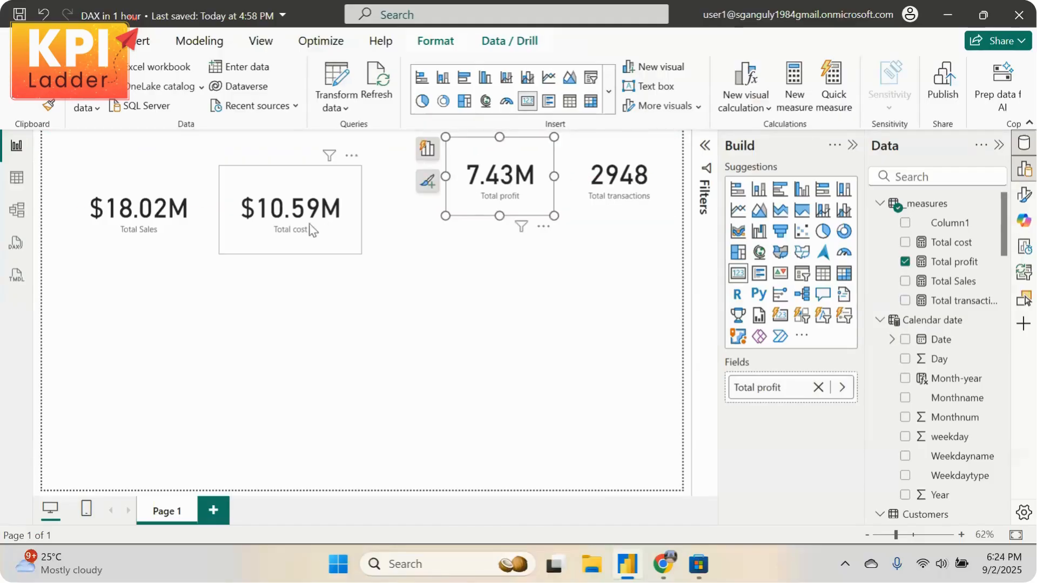
pyautogui.moveTo(311, 224); pyautogui.dragTo(397, 178)
pyautogui.moveTo(159, 208); pyautogui.dragTo(241, 173)
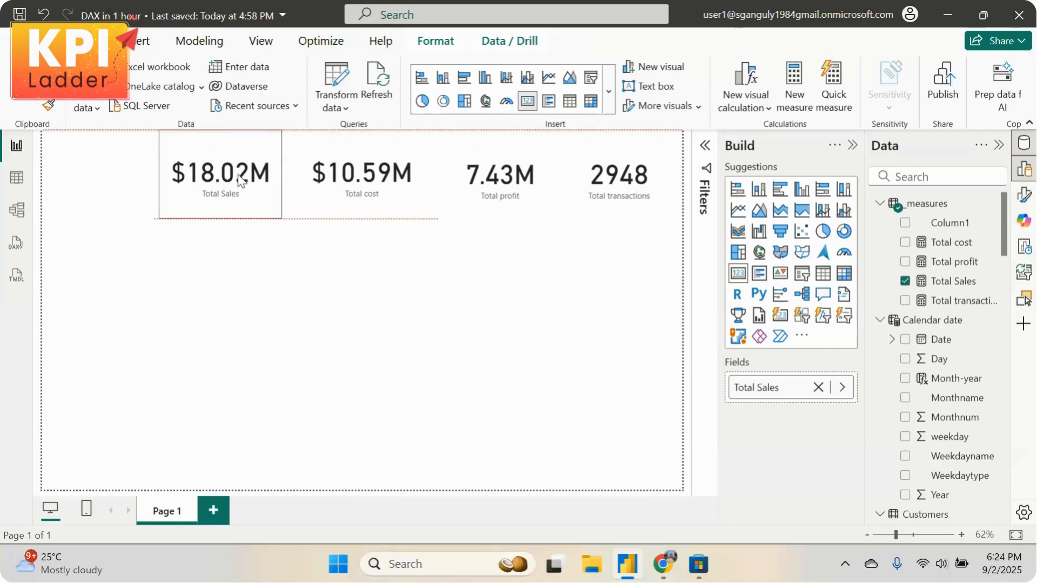
pyautogui.click(590, 297)
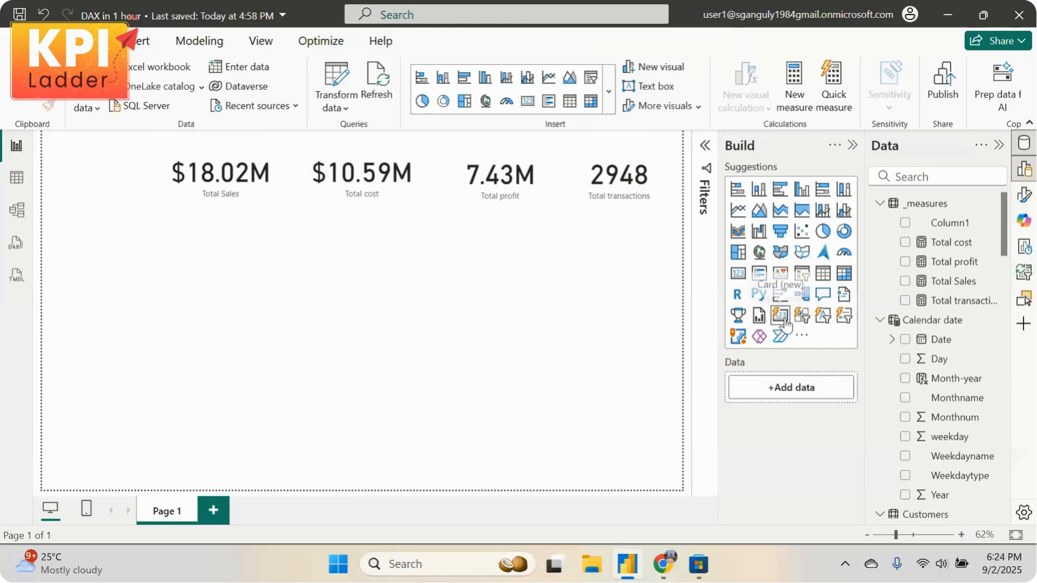
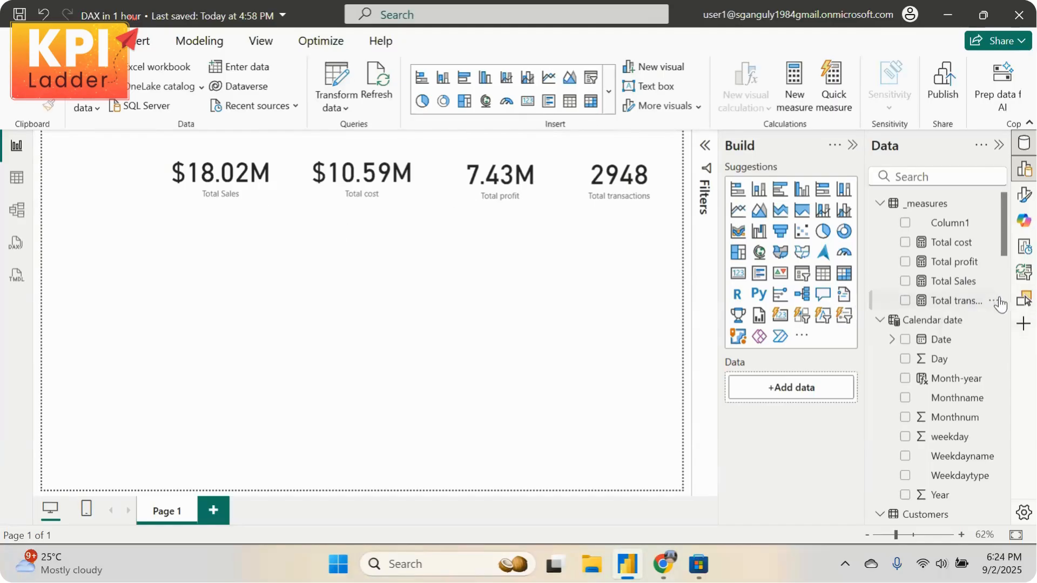
# Start a new measure named profit % in the _measures table, with DIVIDE as its function
pyautogui.click(992, 281)
pyautogui.click(945, 70)
pyautogui.write('P')
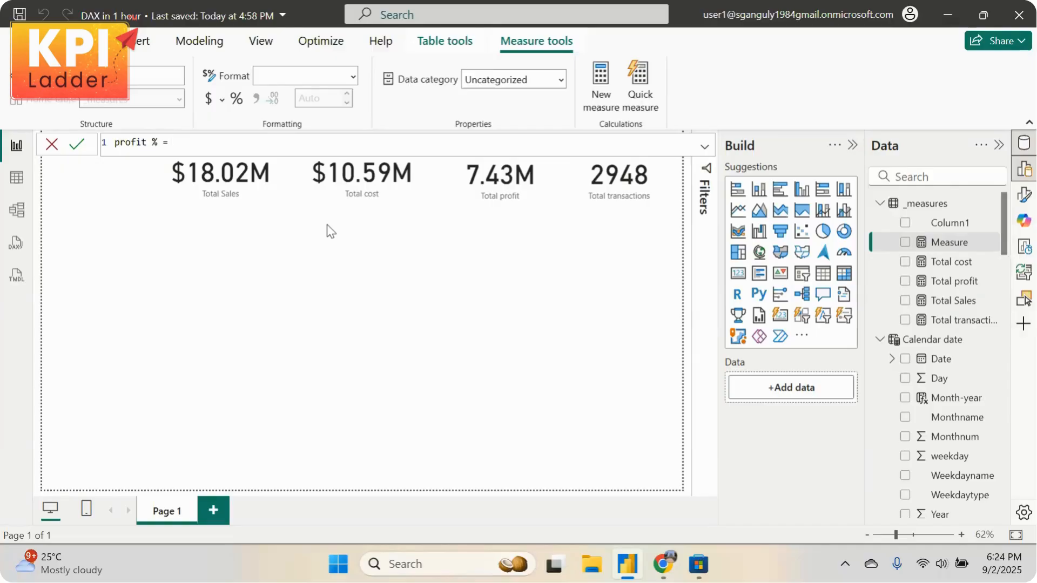
pyautogui.write('dic')
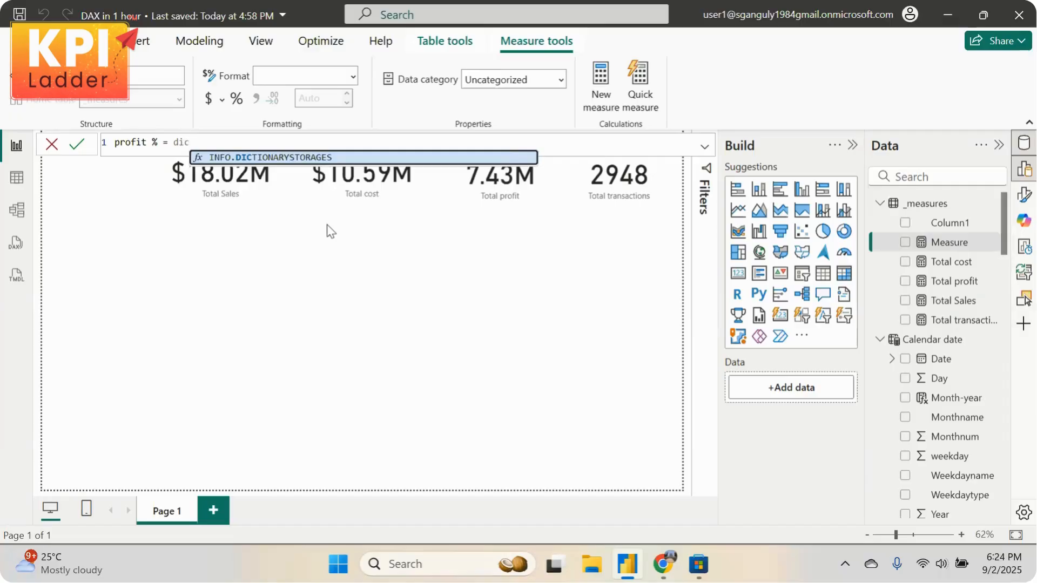
pyautogui.press('BackSpace')
pyautogui.write('vid')
pyautogui.press('Tab')
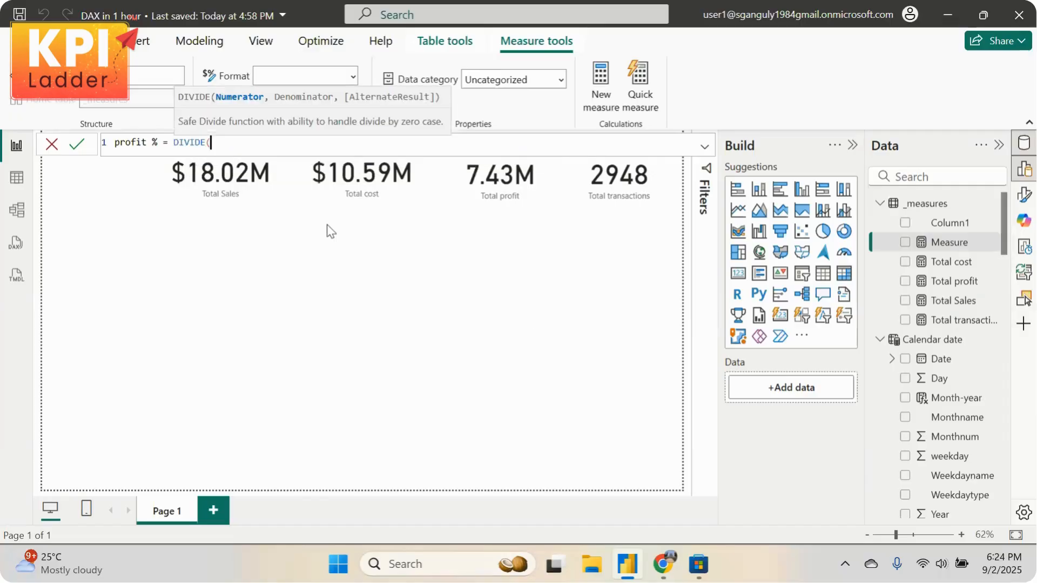
# Supply [Total profit] as the DIVIDE numerator and [Total Sales] as the denominator, close the formula and commit the profit % measure
pyautogui.write('tota')
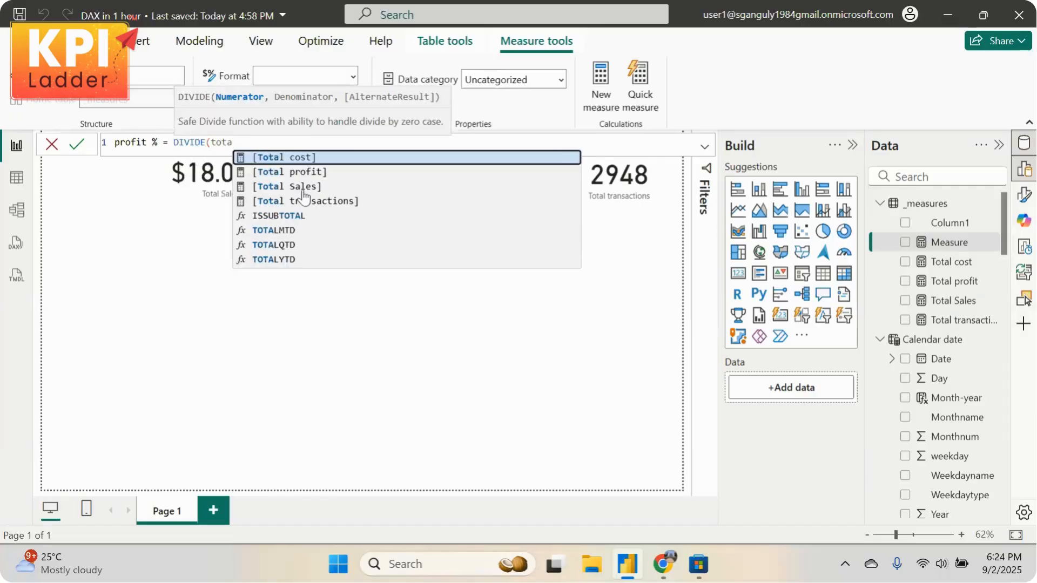
pyautogui.click(324, 171)
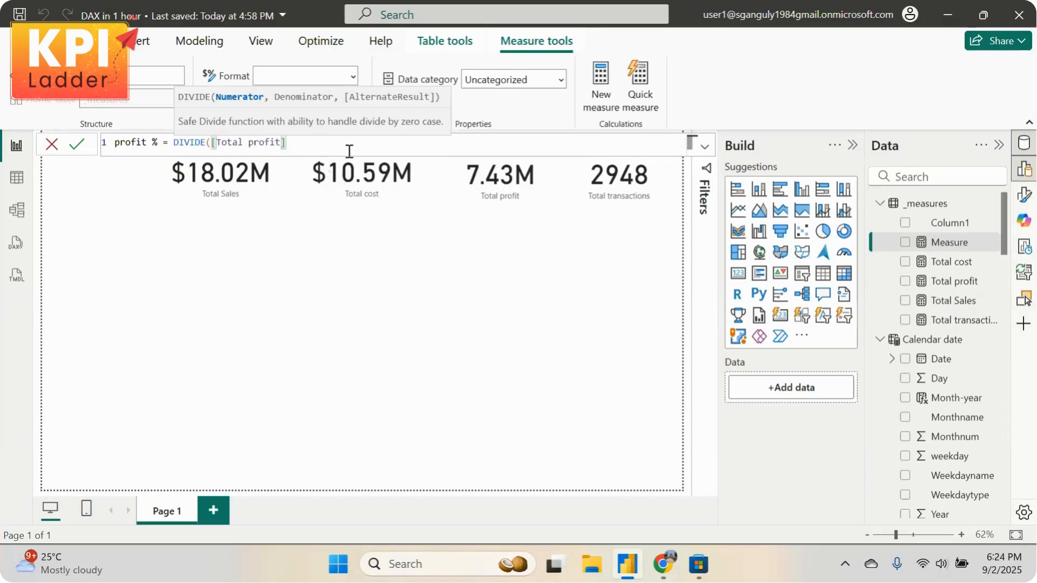
pyautogui.write(',')
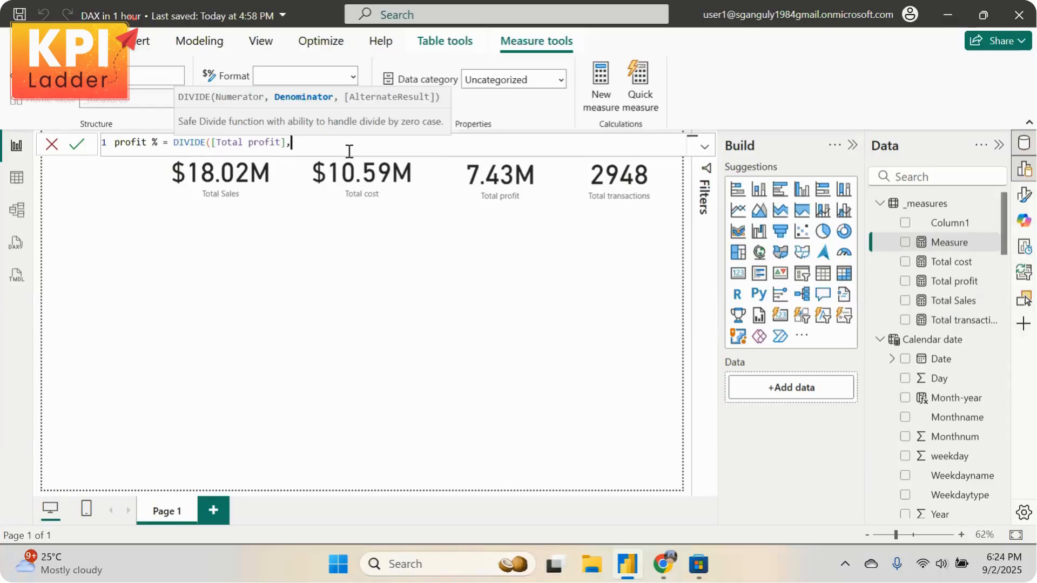
pyautogui.write('tota')
pyautogui.click(375, 185)
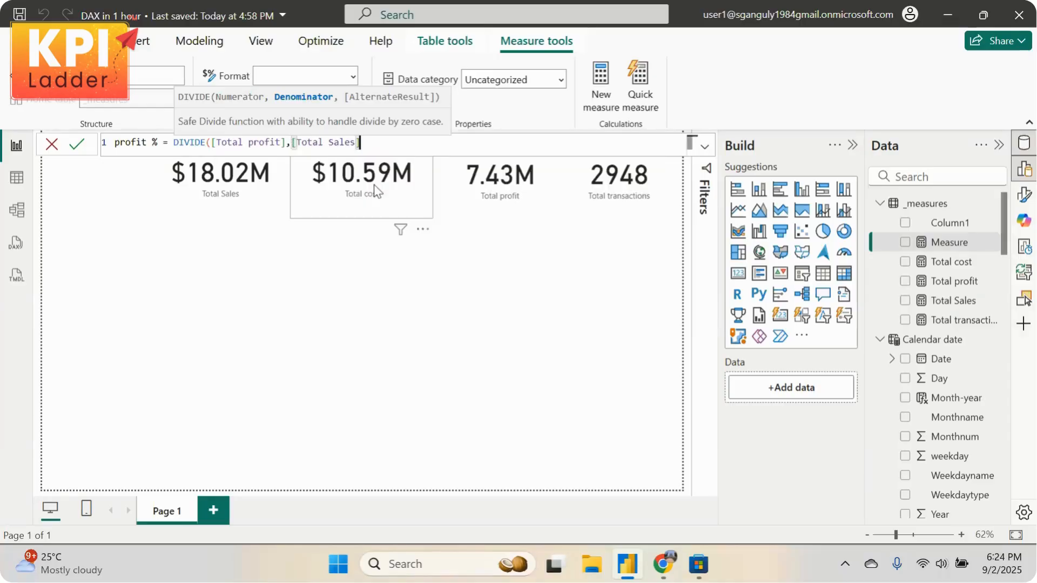
pyautogui.write(')')
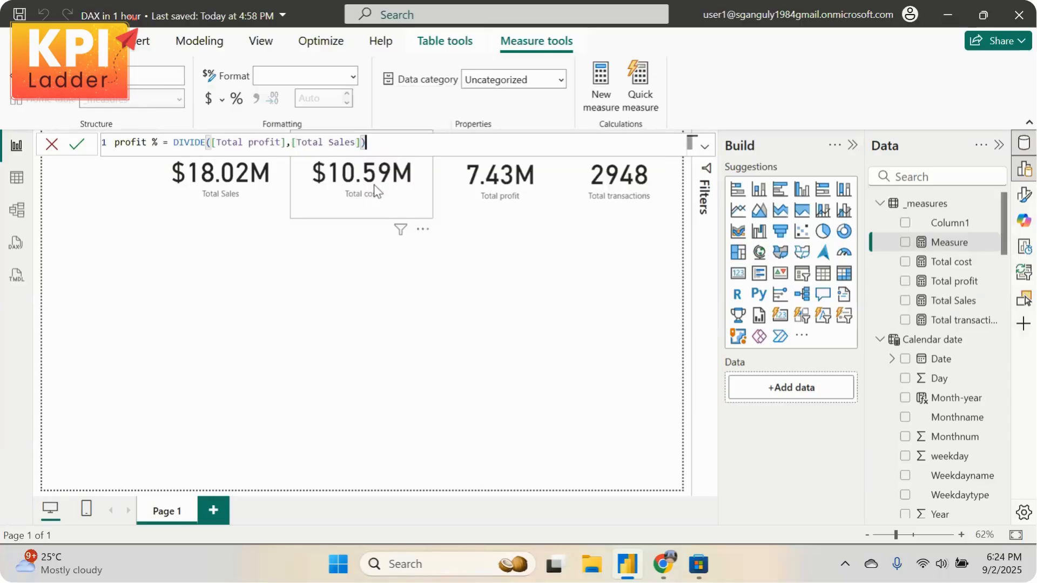
pyautogui.click(236, 102)
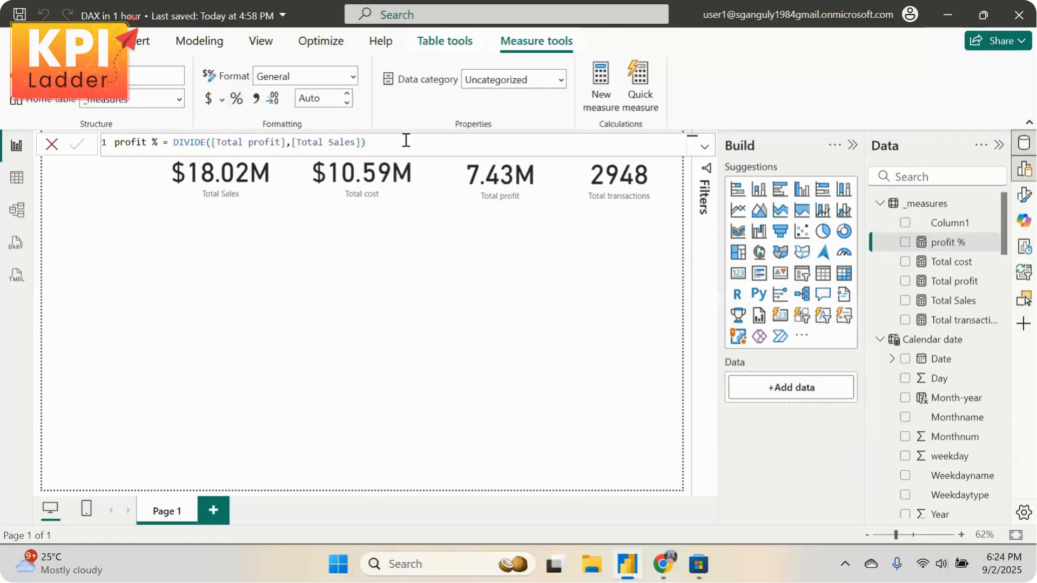
pyautogui.click(515, 318)
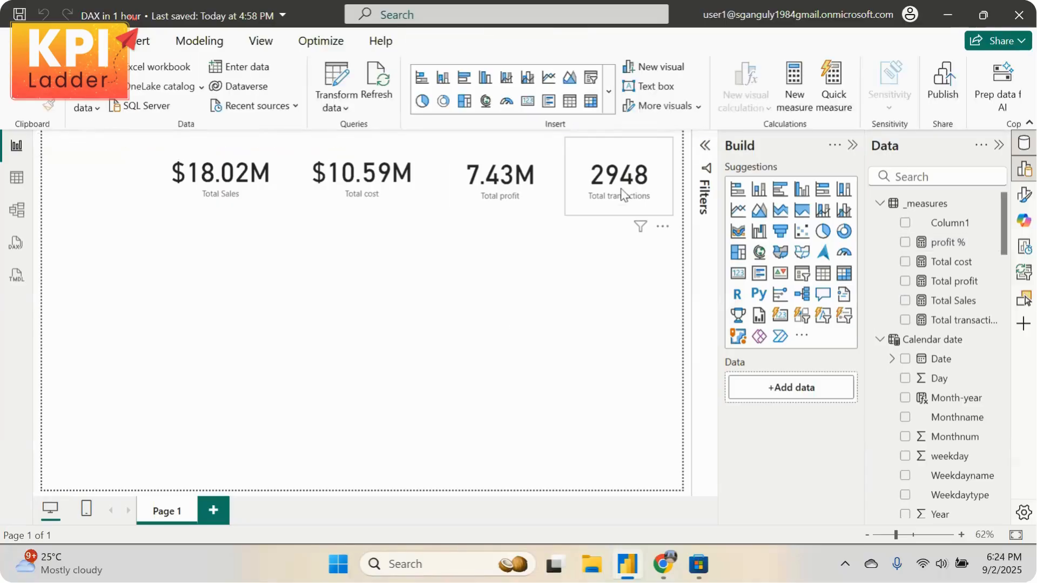
# Duplicate the Total transactions card directly below it and replace its field with profit %
pyautogui.moveTo(620, 194); pyautogui.dragTo(584, 280)
pyautogui.click(512, 292)
pyautogui.click(639, 268)
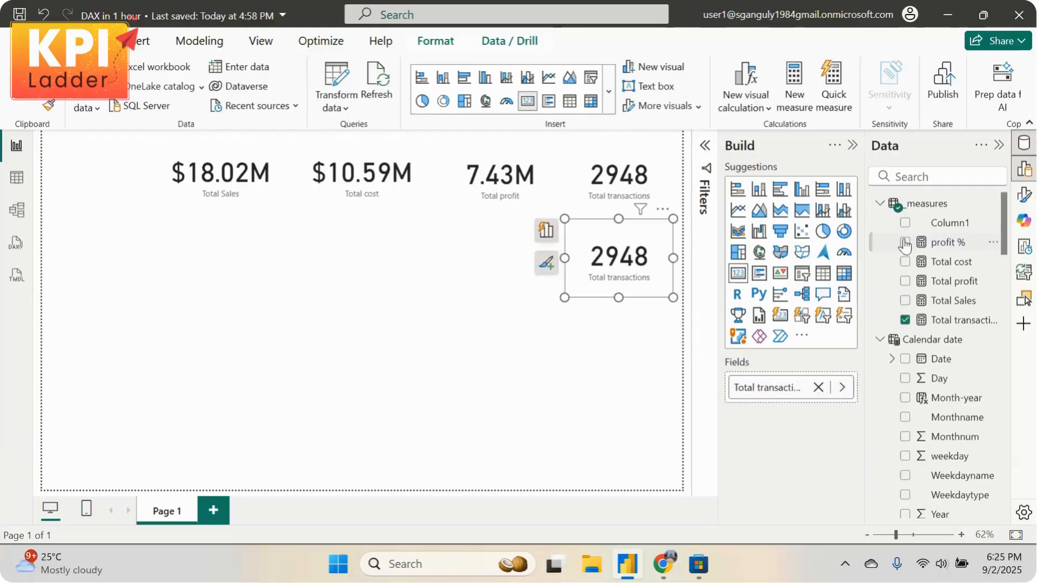
pyautogui.click(905, 242)
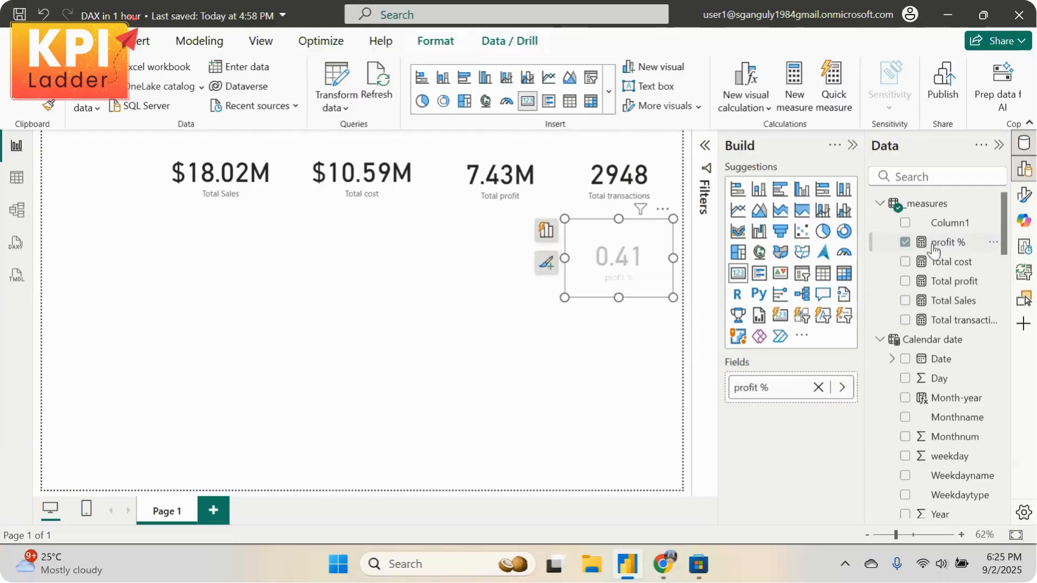
# Format the profit % measure as a percentage with 2 decimal places, and slightly shrink and raise its card below Total transactions
pyautogui.click(885, 241)
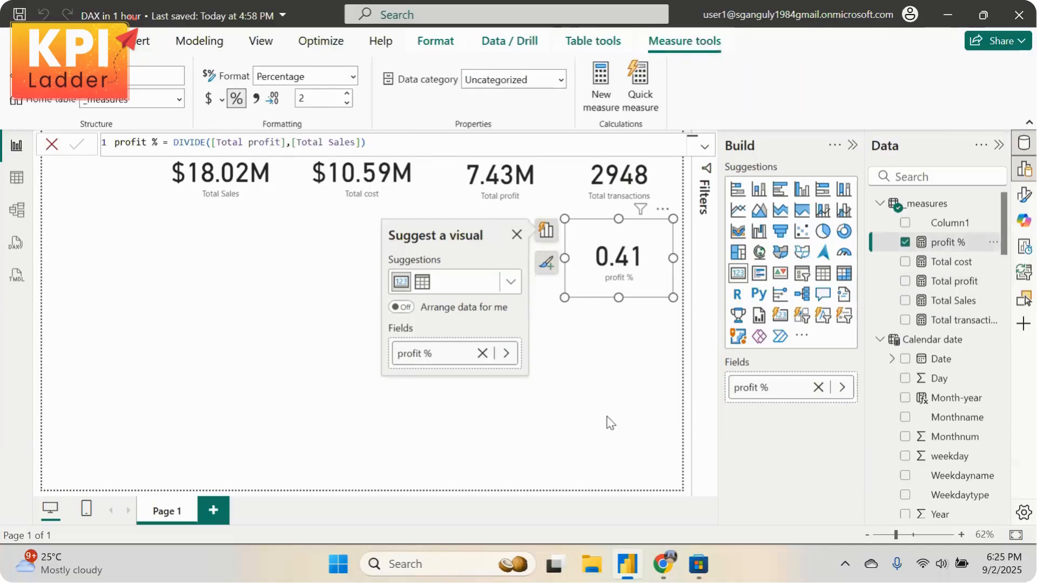
pyautogui.click(608, 399)
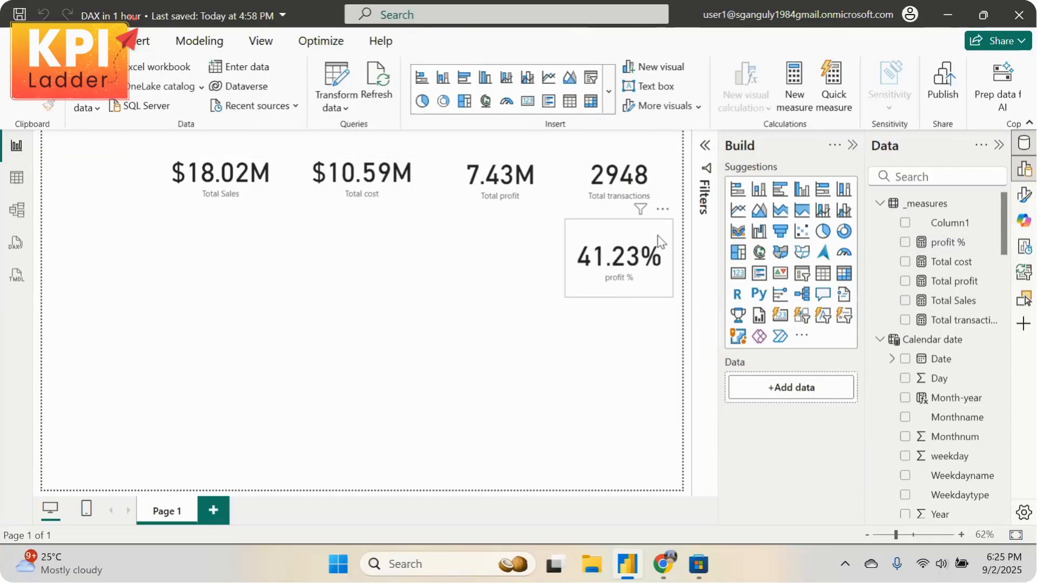
pyautogui.moveTo(664, 227); pyautogui.dragTo(660, 231)
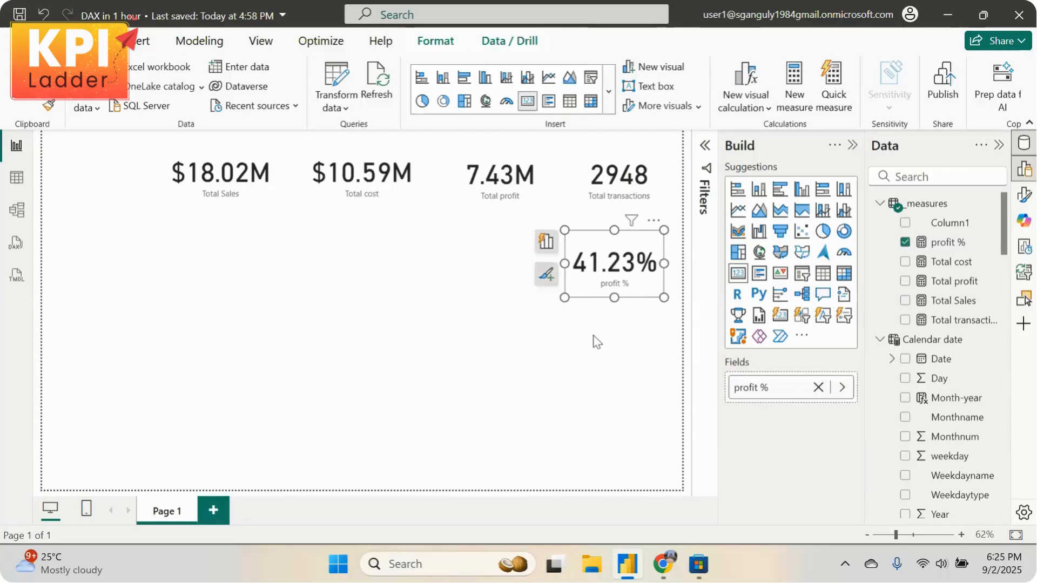
pyautogui.click(593, 336)
pyautogui.moveTo(634, 290); pyautogui.dragTo(637, 285)
pyautogui.click(573, 358)
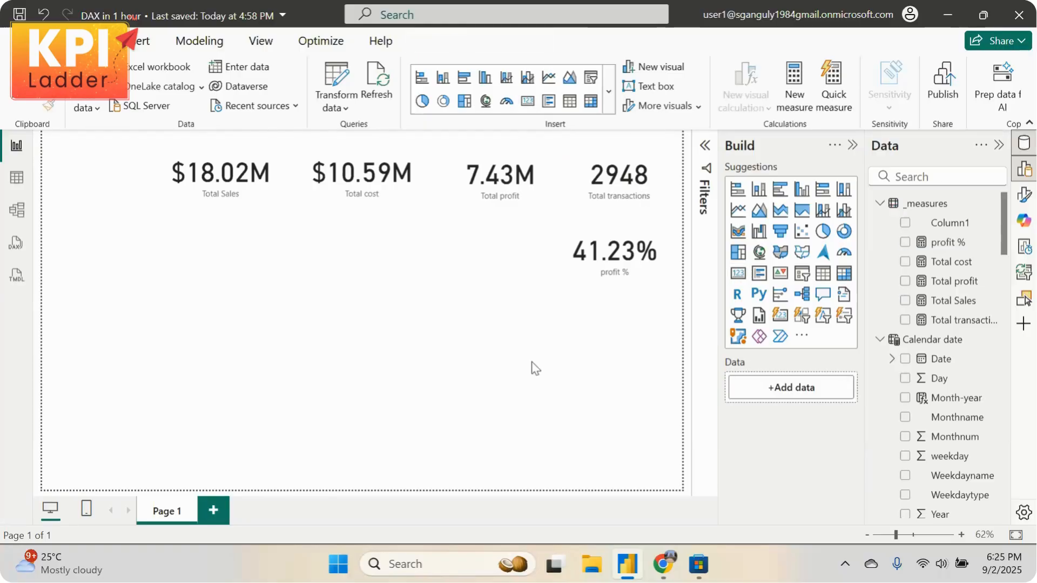
# Check the Zoom meeting chat for messages, return to Power BI and copy the whole profit % measure formula
pyautogui.moveTo(653, 564)
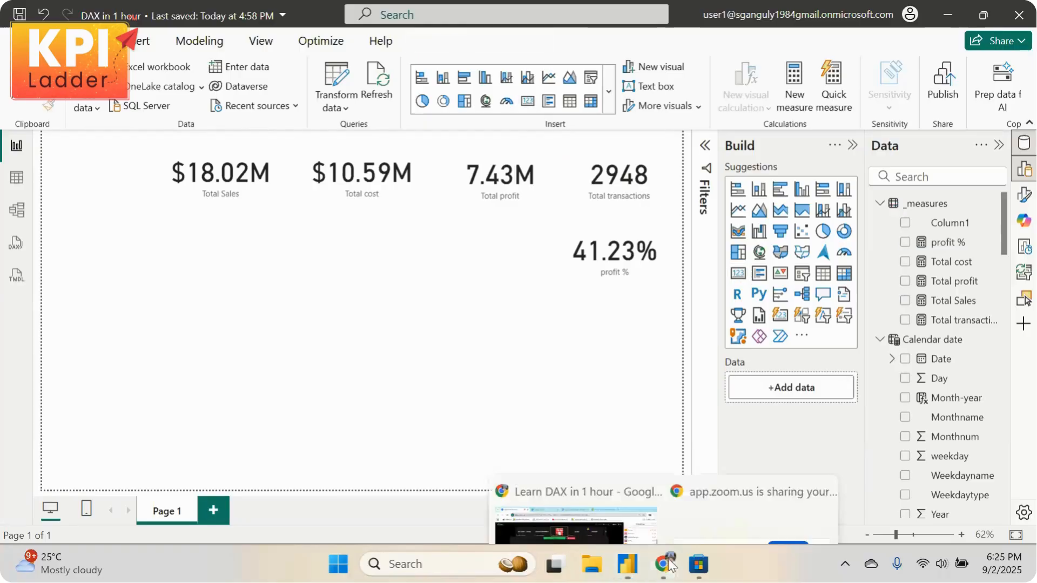
pyautogui.click(529, 488)
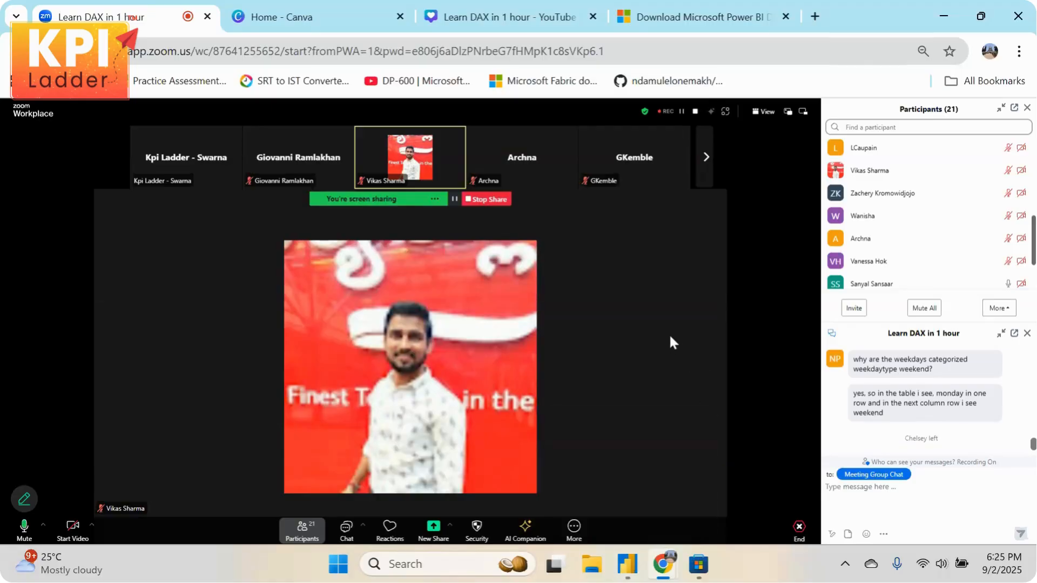
pyautogui.scroll(5, 913, 427)
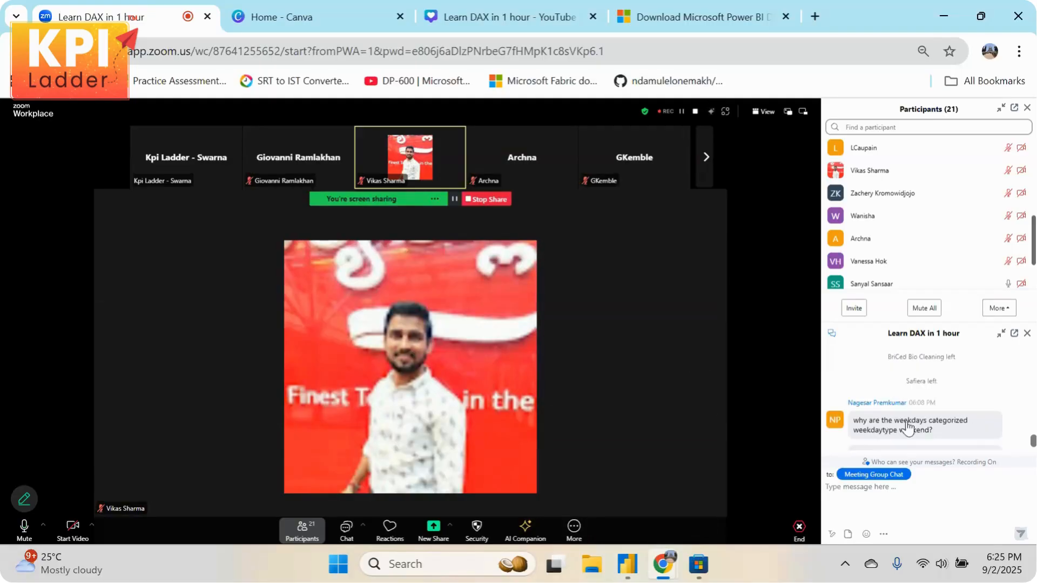
pyautogui.scroll(-5, 912, 426)
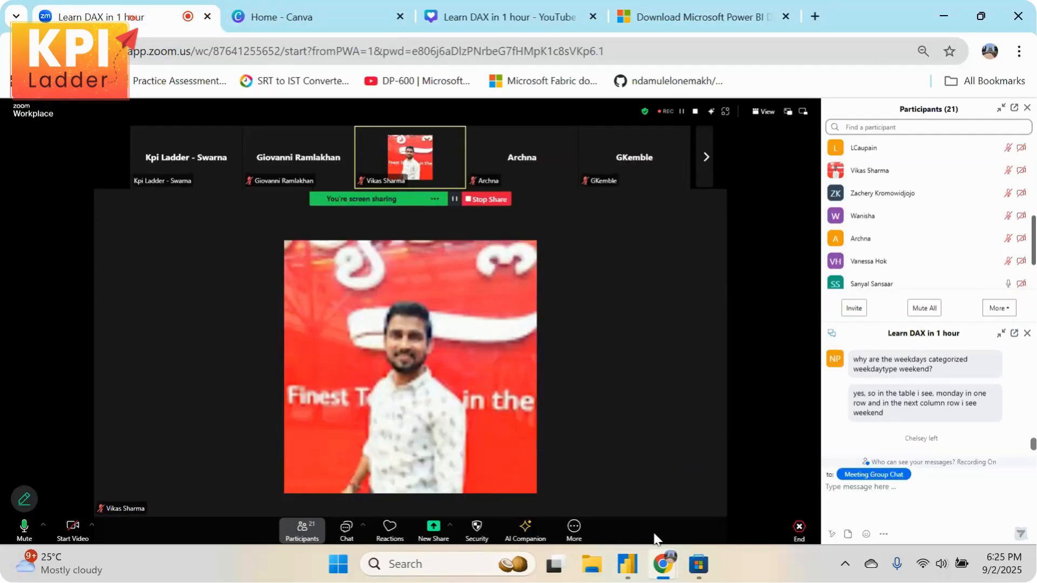
pyautogui.click(636, 571)
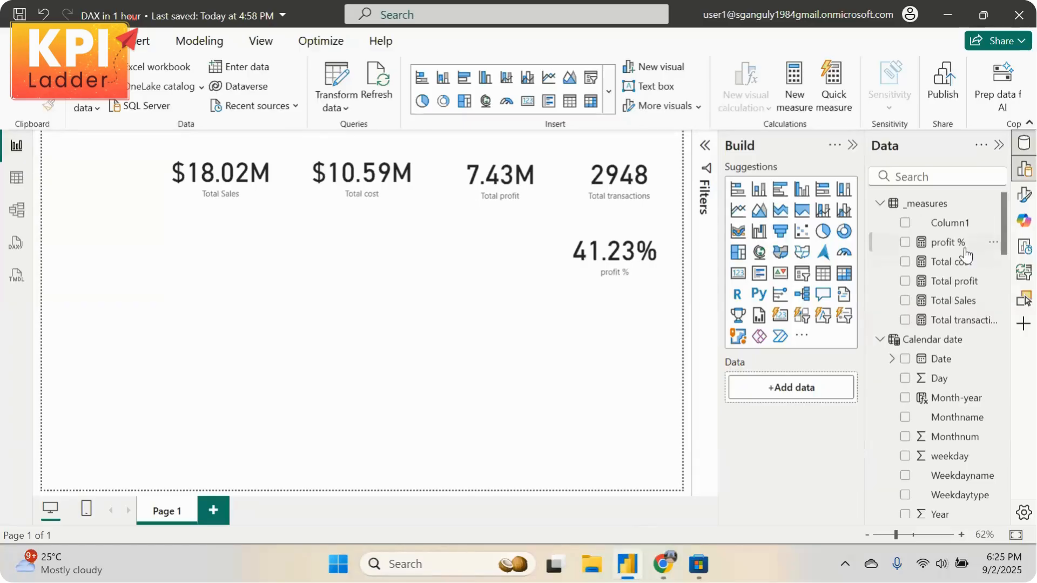
pyautogui.click(911, 244)
pyautogui.click(396, 145)
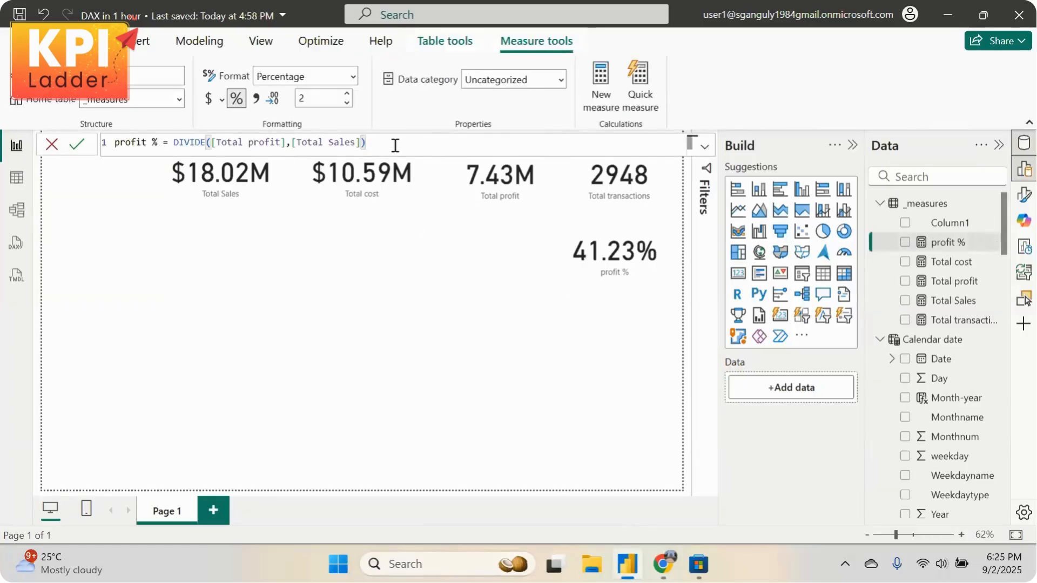
pyautogui.hotkey('ctrl', 'a')
pyautogui.hotkey('ctrl', 'c')
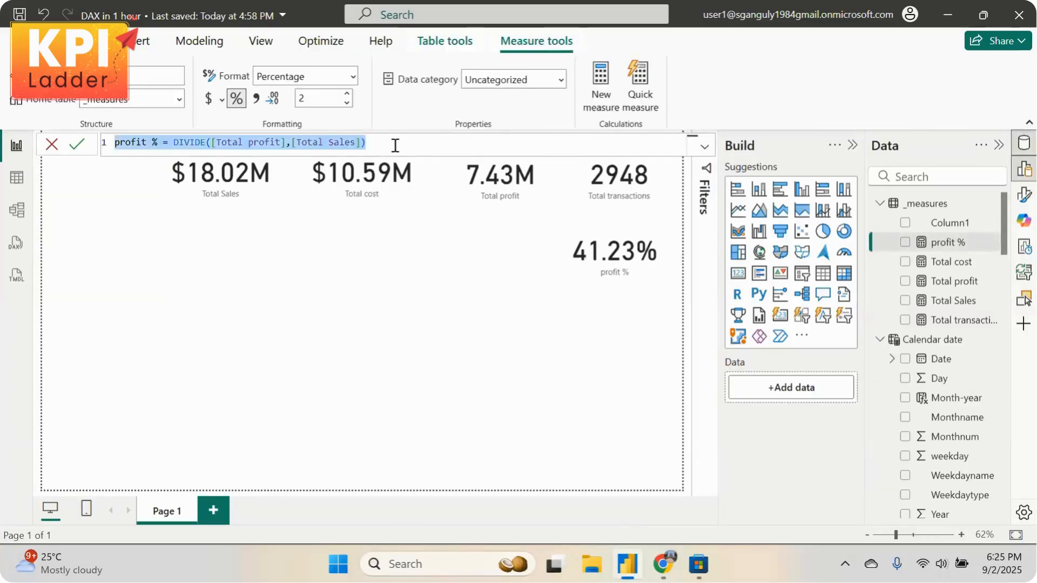
# Switch to the Zoom meeting and send the copied profit % formula to the Meeting Group Chat
pyautogui.click(946, 15)
pyautogui.click(962, 493)
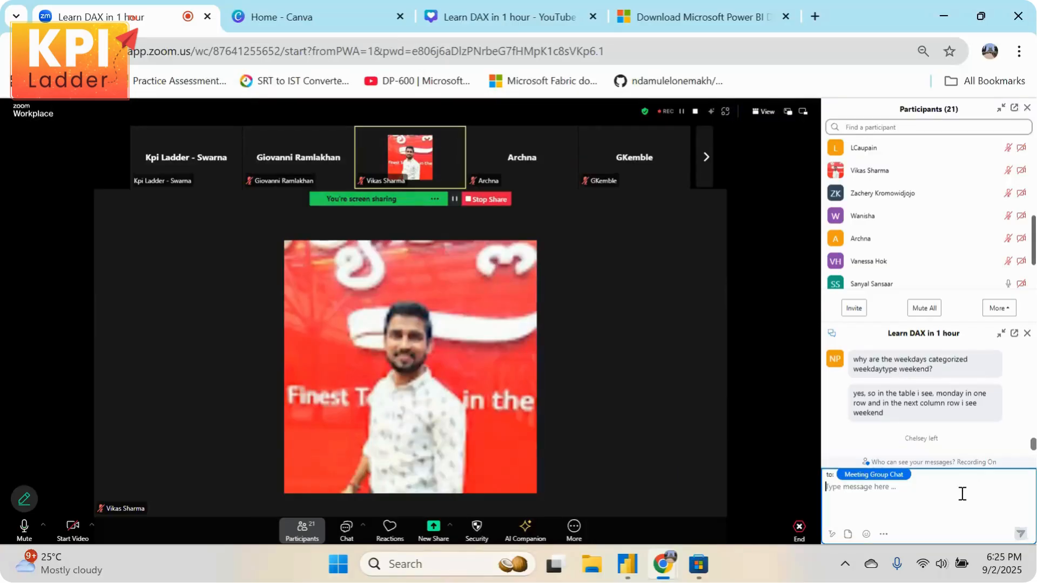
pyautogui.hotkey('ctrl', 'v')
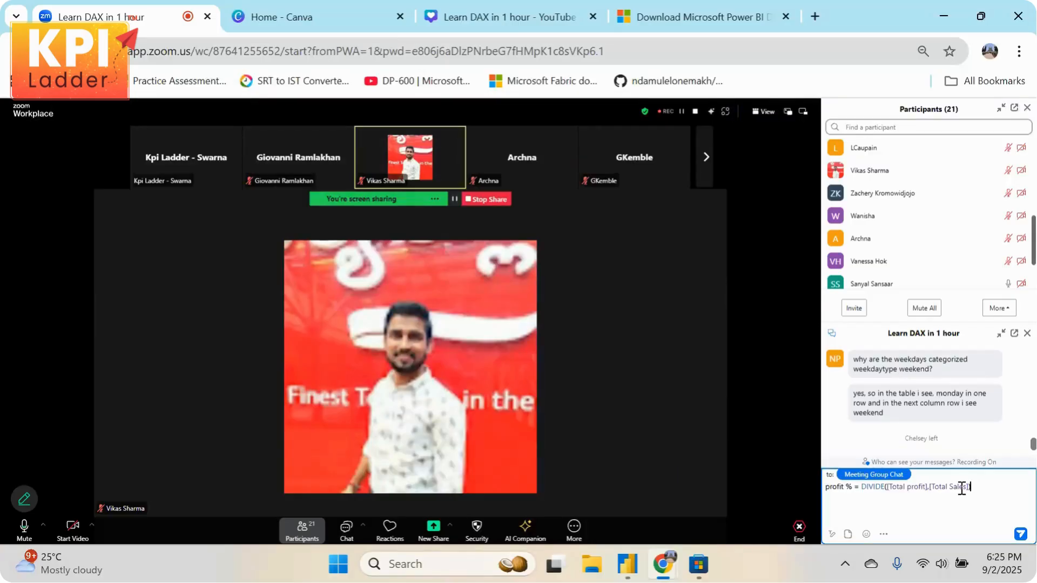
pyautogui.click(1021, 538)
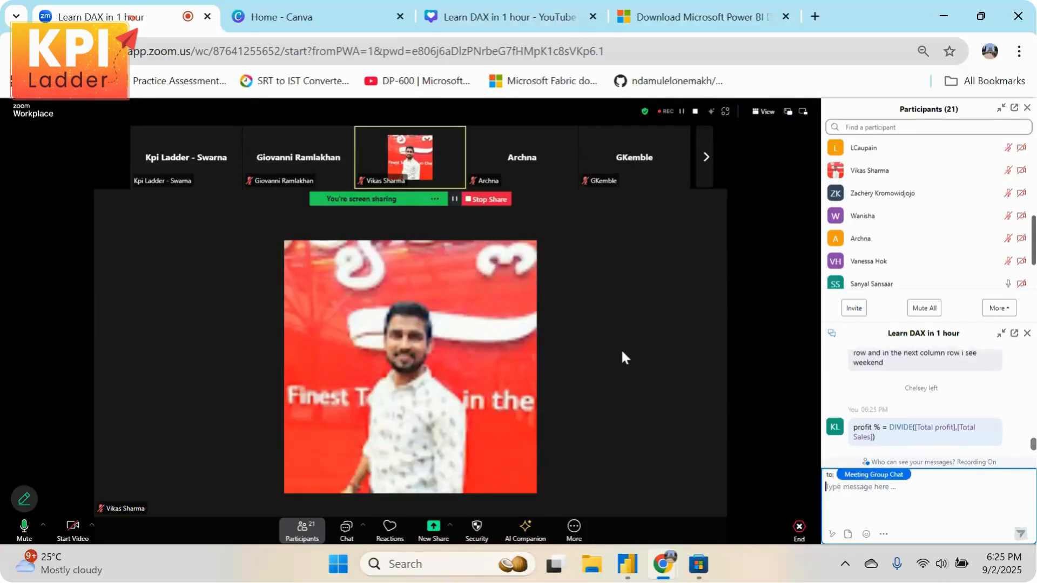
# Switch to Power BI, add an empty matrix visual, place it below the Total Sales card and widen it toward the profit % card
pyautogui.click(627, 564)
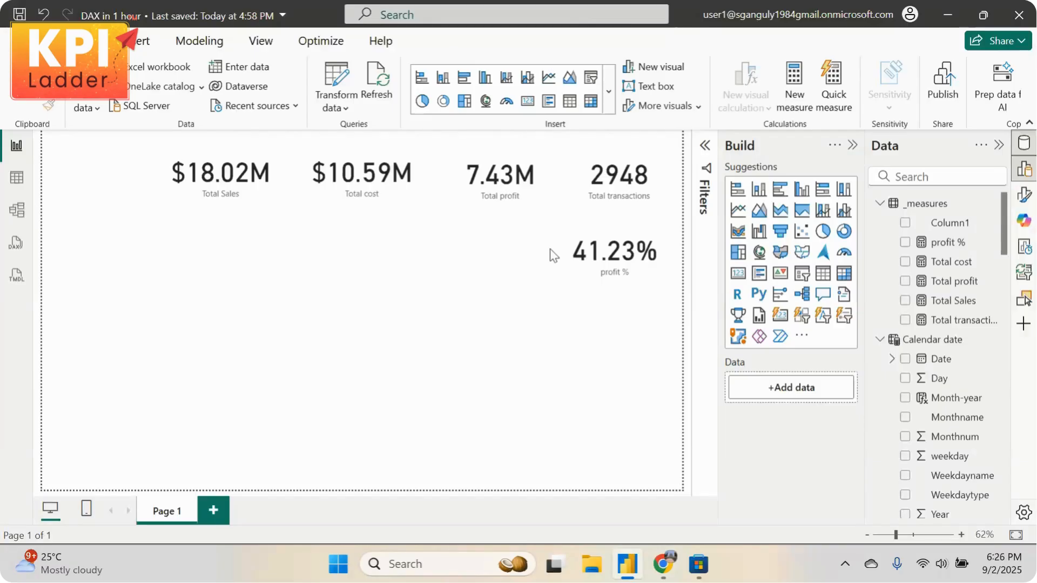
pyautogui.click(844, 272)
pyautogui.moveTo(214, 368); pyautogui.dragTo(237, 264)
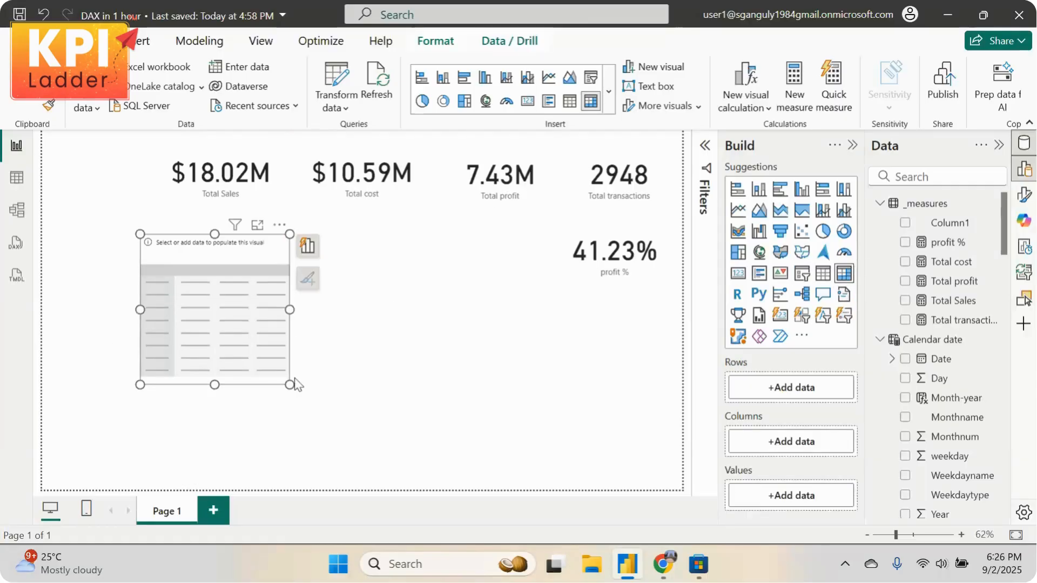
pyautogui.moveTo(289, 385); pyautogui.dragTo(541, 404)
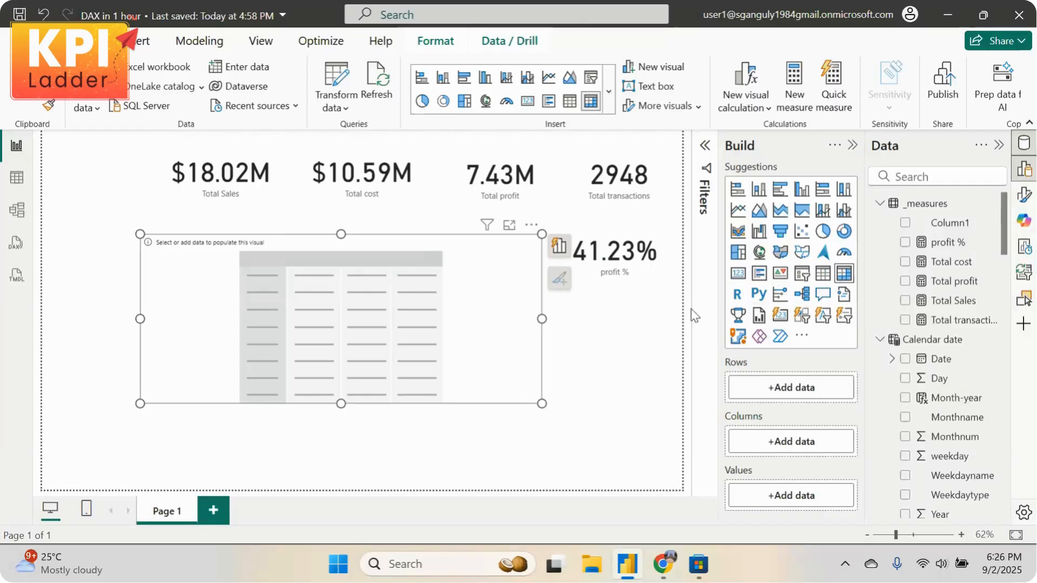
# Put Year from the Calendar date table in the matrix rows and the Total Sales measure in its values
pyautogui.scroll(-3, 990, 344)
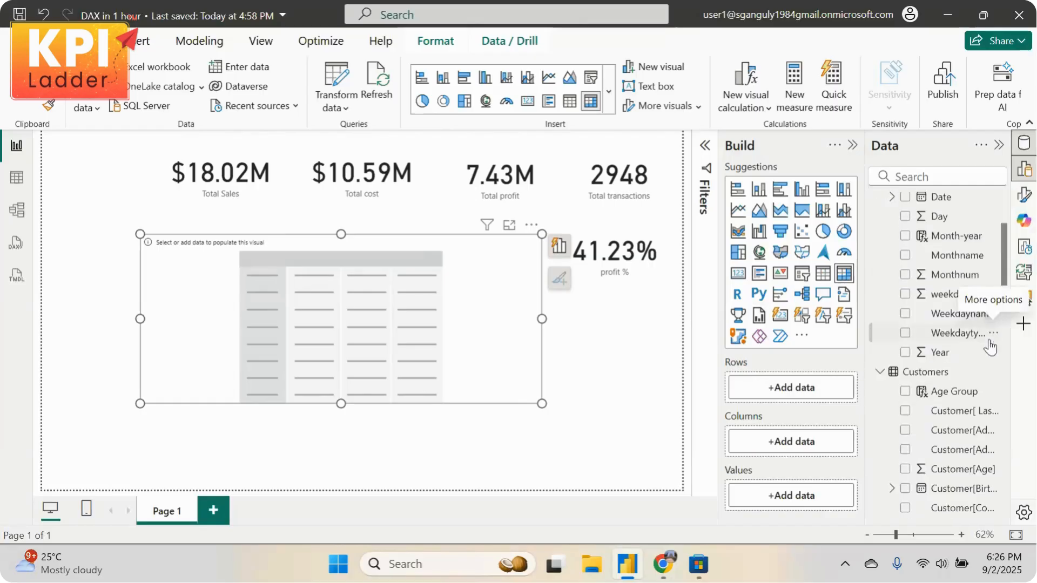
pyautogui.scroll(2, 985, 373)
pyautogui.click(969, 433)
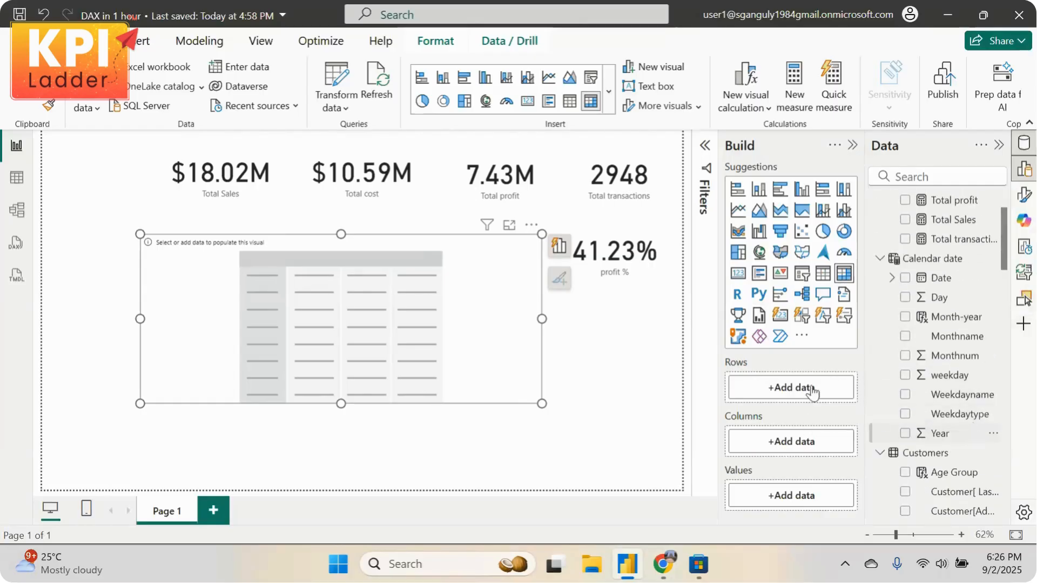
pyautogui.scroll(-3, 961, 359)
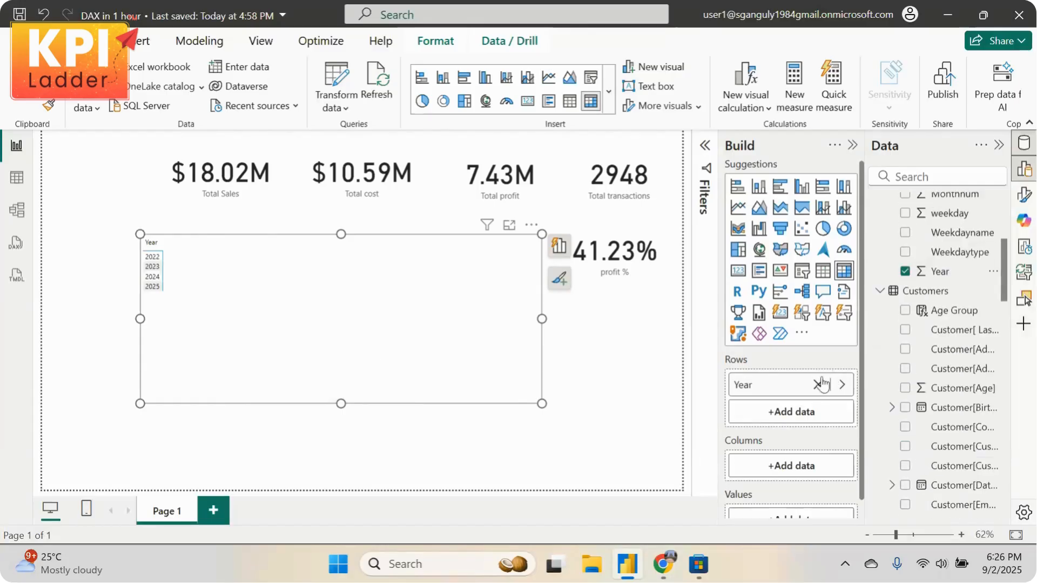
pyautogui.scroll(-1, 821, 386)
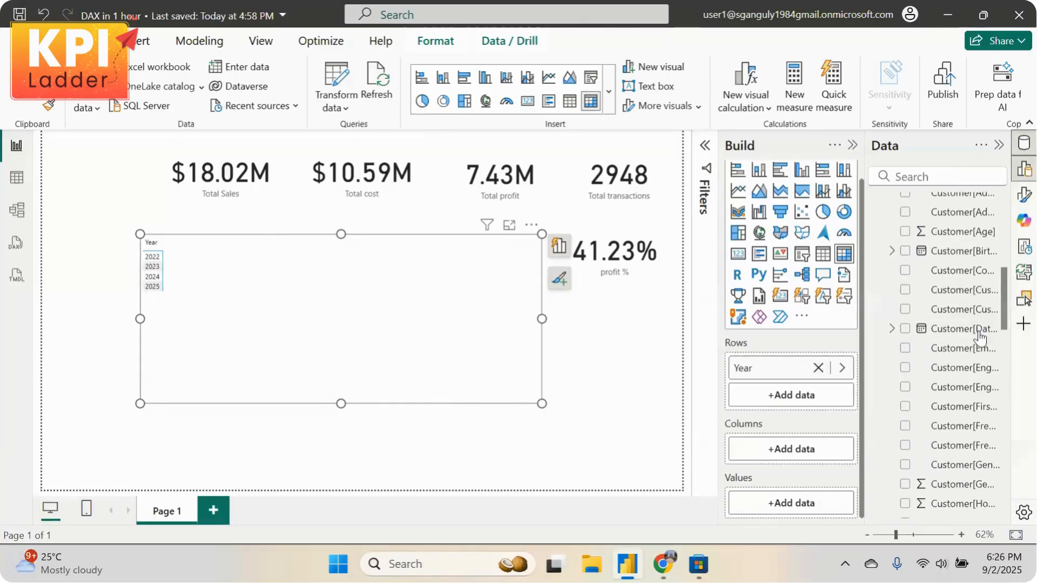
pyautogui.scroll(4, 966, 394)
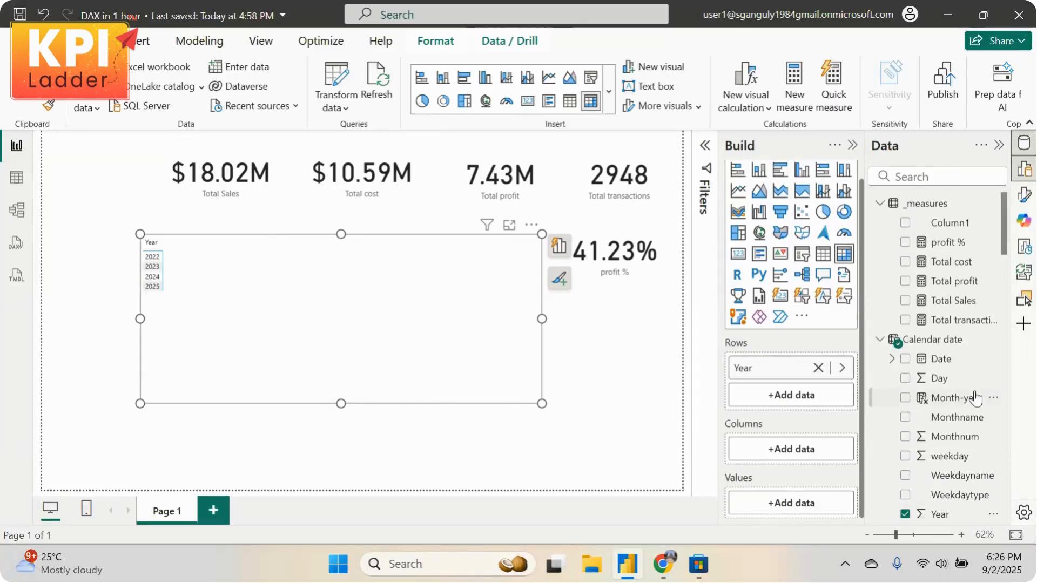
pyautogui.moveTo(966, 300); pyautogui.dragTo(831, 504)
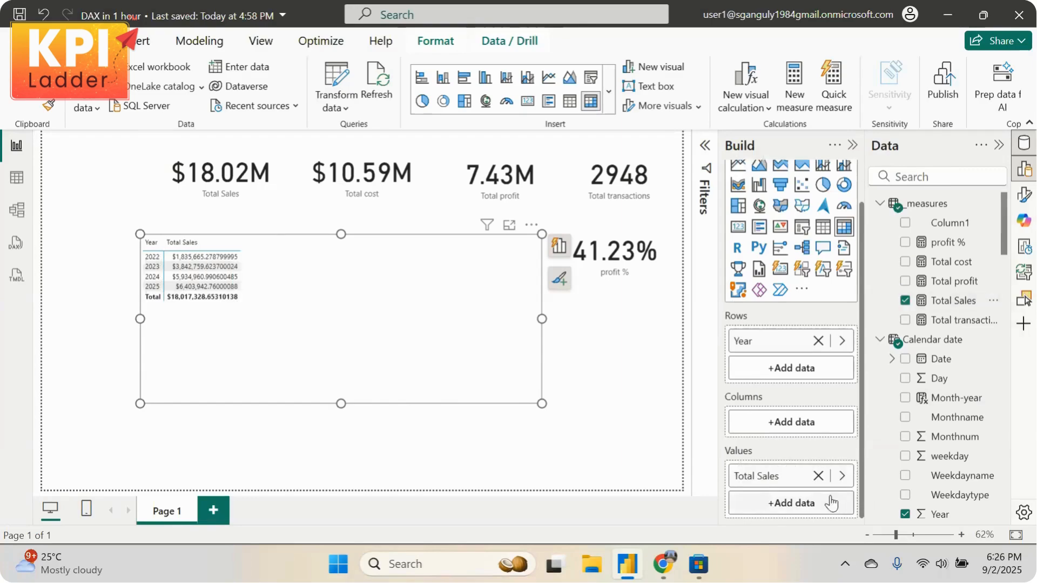
# Set the Total Sales measure to 1 decimal place and shift the matrix left and slightly up
pyautogui.click(959, 305)
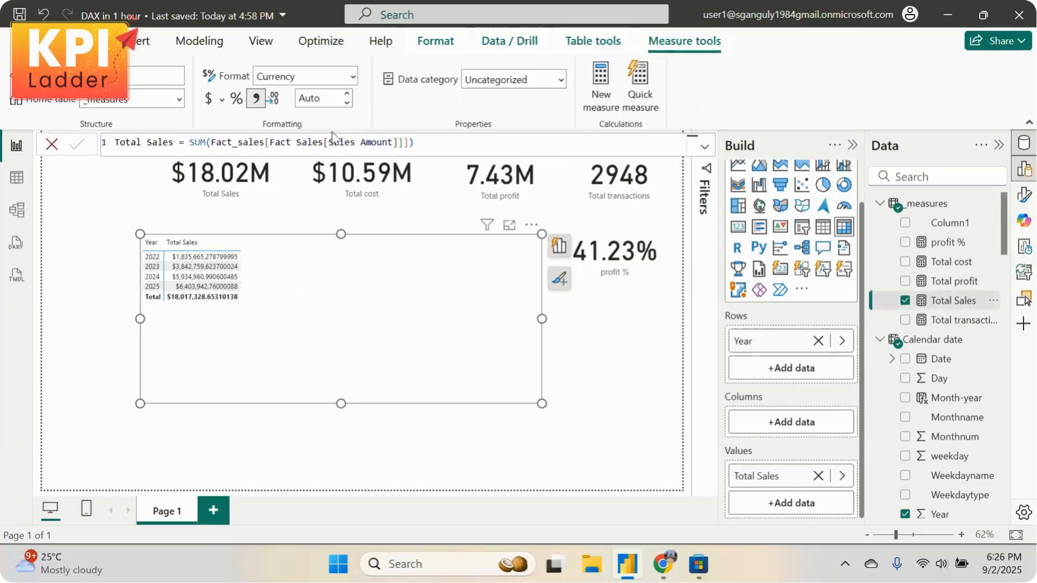
pyautogui.click(330, 99)
pyautogui.write('1')
pyautogui.press('Return')
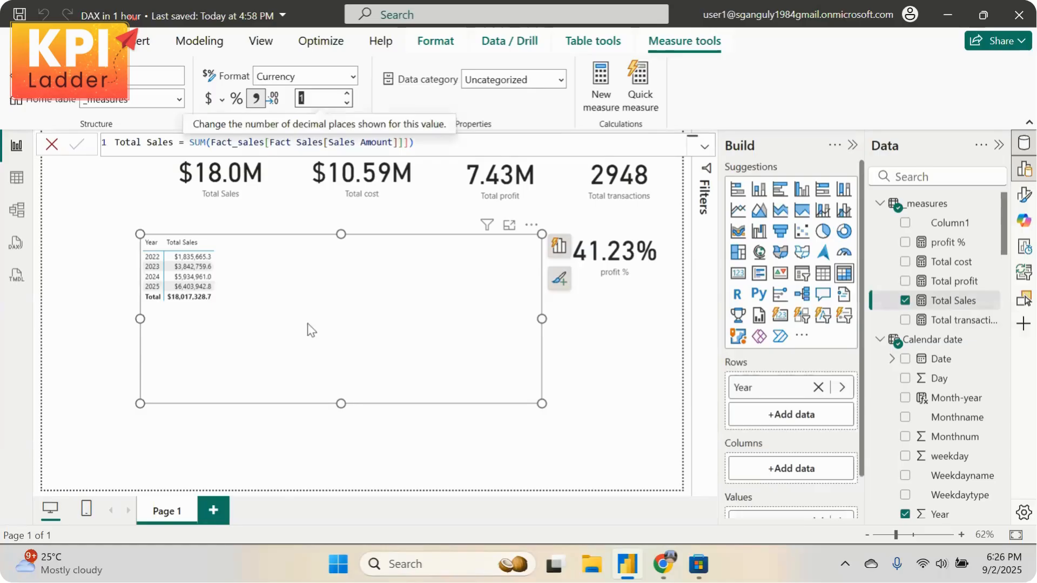
pyautogui.moveTo(458, 295); pyautogui.dragTo(399, 285)
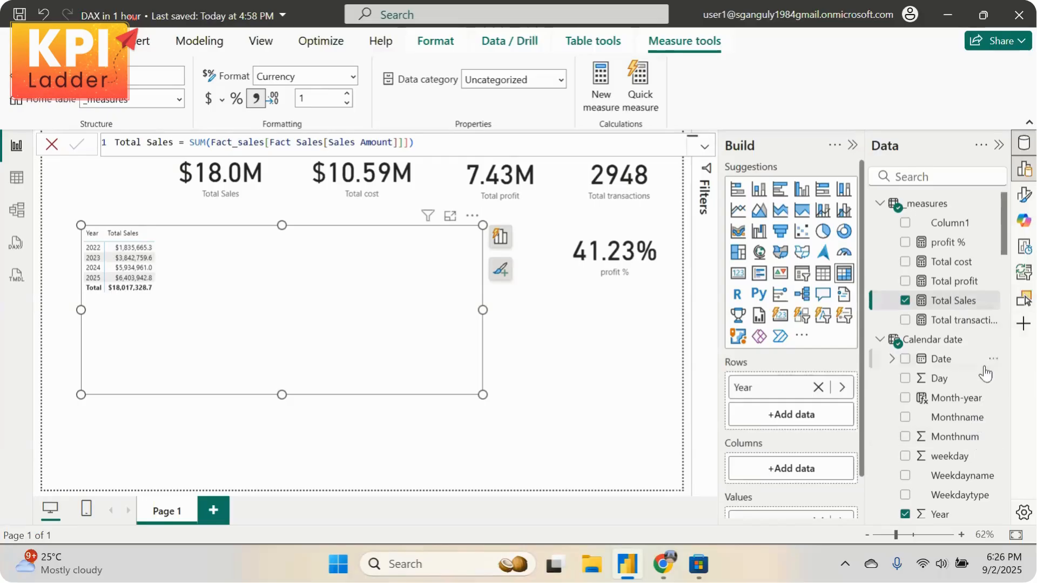
# Add Monthname below Year in the matrix rows and expand 2022 and 2023 to their months
pyautogui.moveTo(956, 418); pyautogui.dragTo(851, 420)
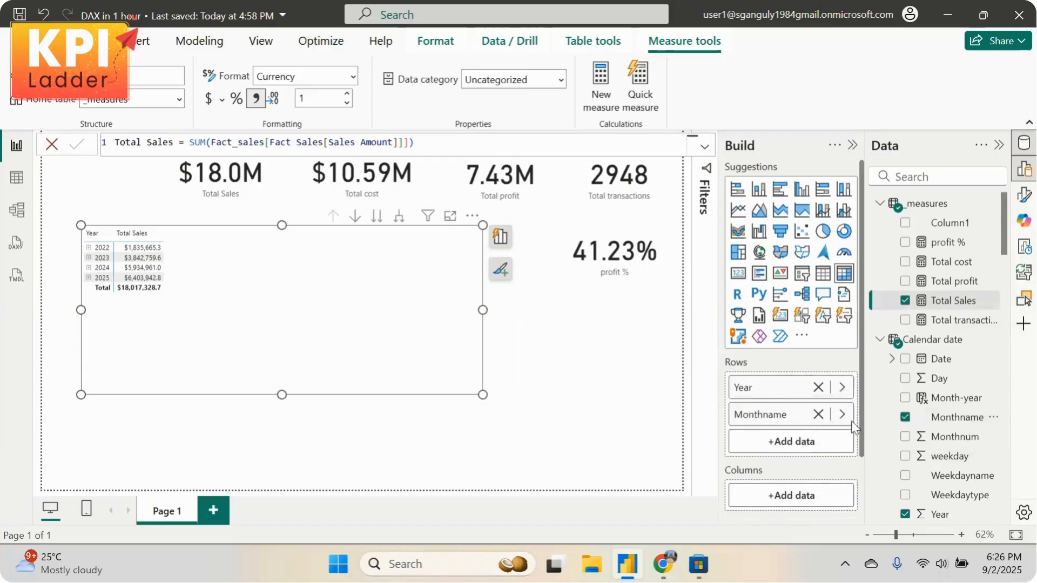
pyautogui.click(88, 248)
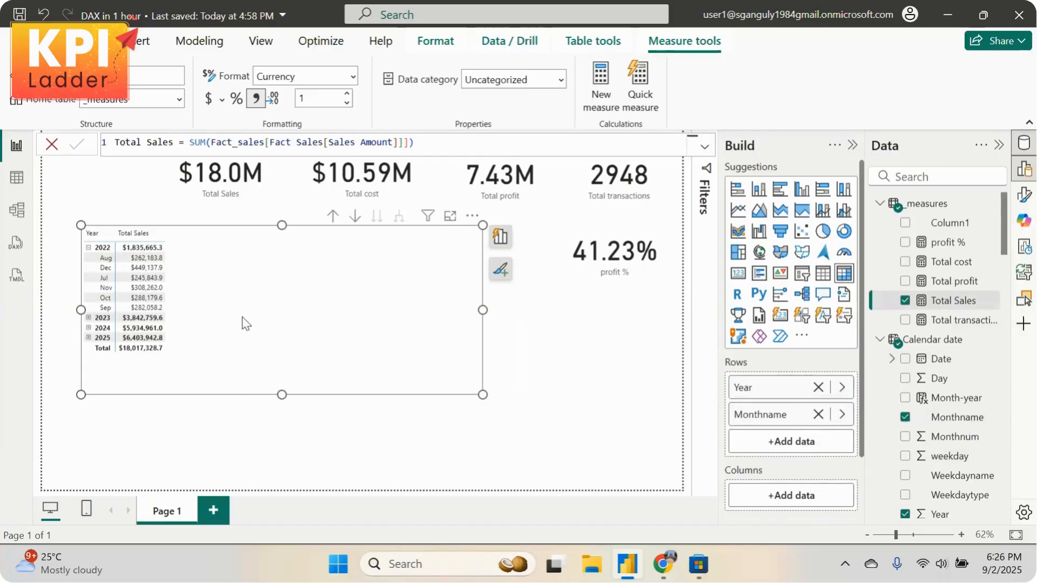
pyautogui.click(100, 318)
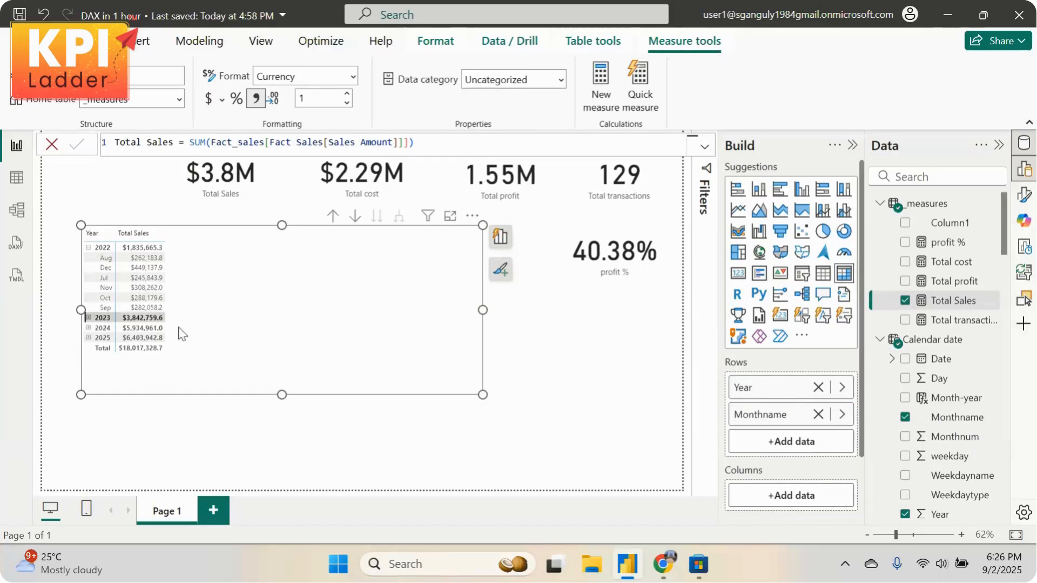
pyautogui.click(88, 318)
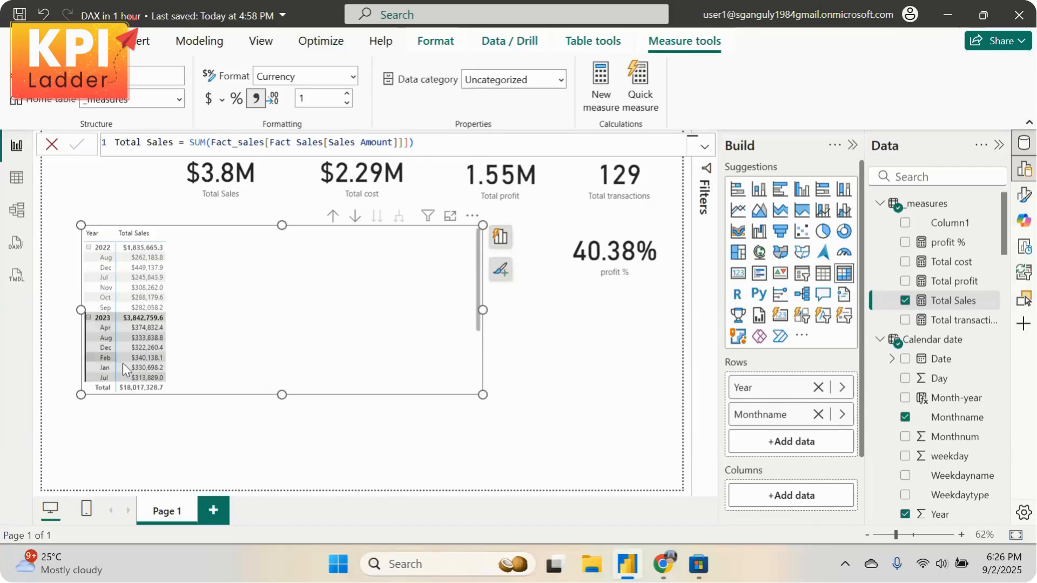
pyautogui.scroll(-3, 122, 363)
pyautogui.scroll(3, 122, 318)
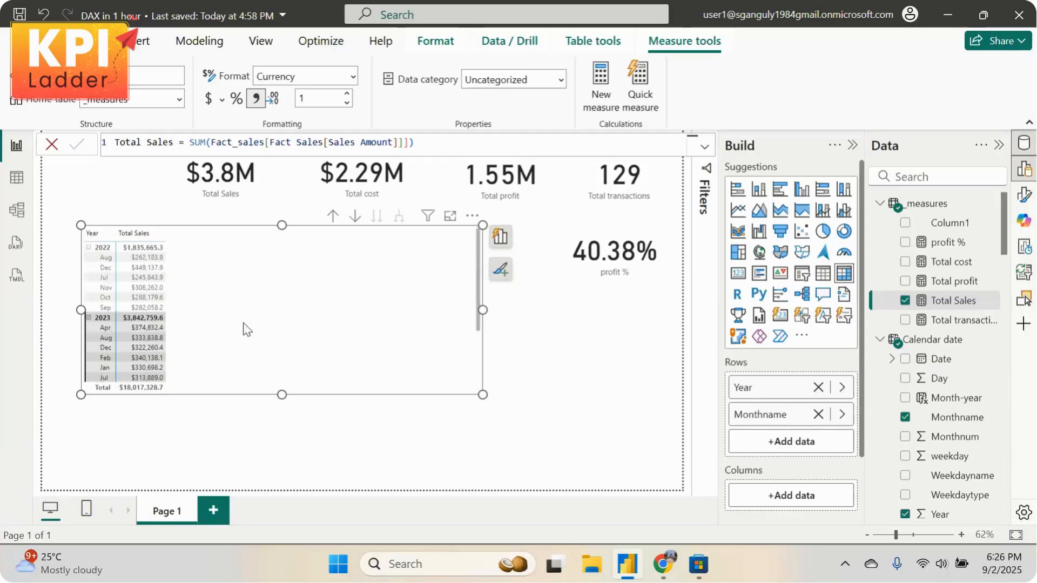
# Clear the 2023 selection in the matrix, position the visual slightly lower and make it narrower
pyautogui.click(545, 382)
pyautogui.click(371, 389)
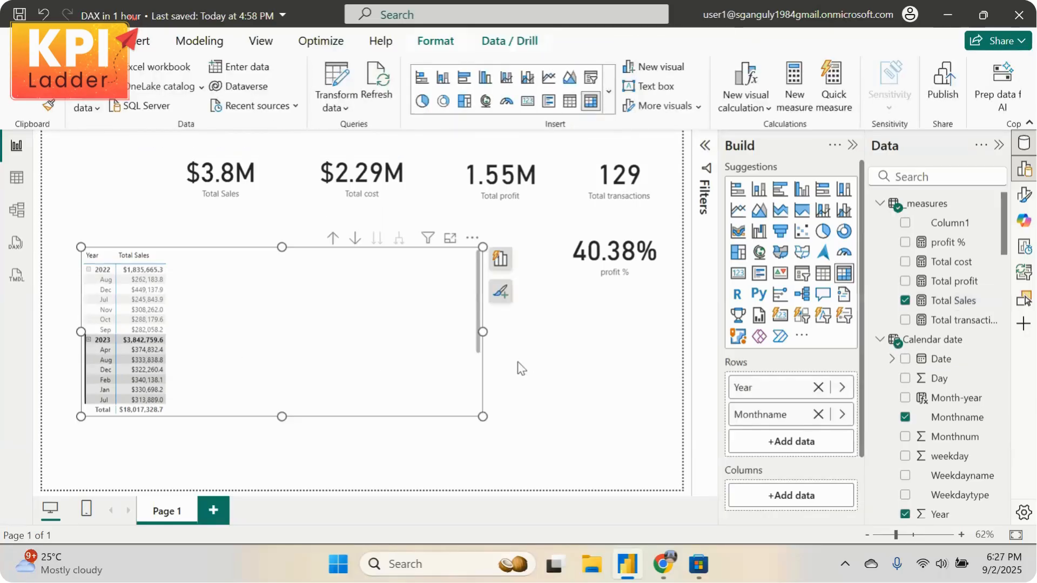
pyautogui.click(521, 368)
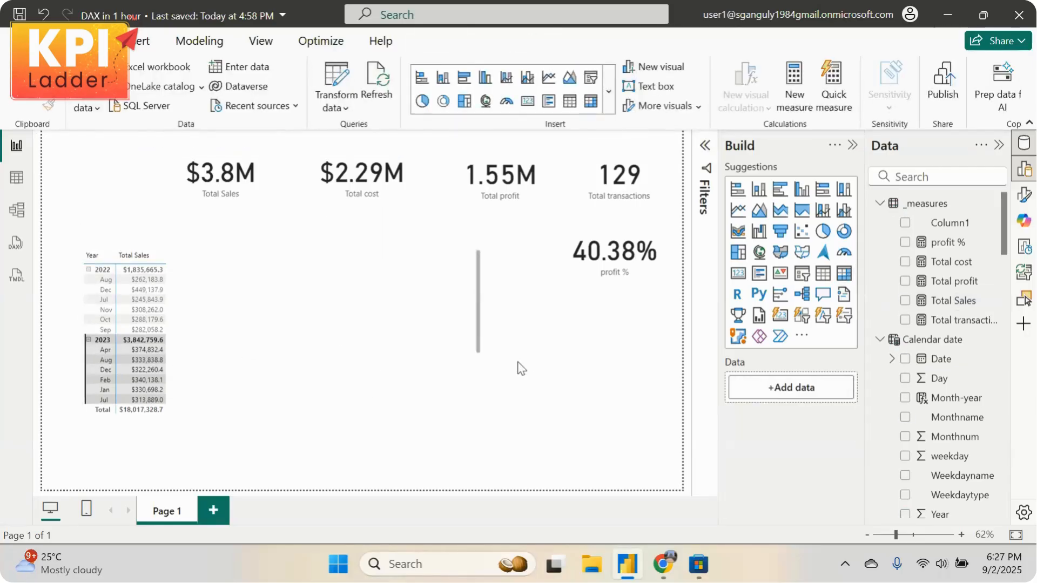
pyautogui.click(352, 331)
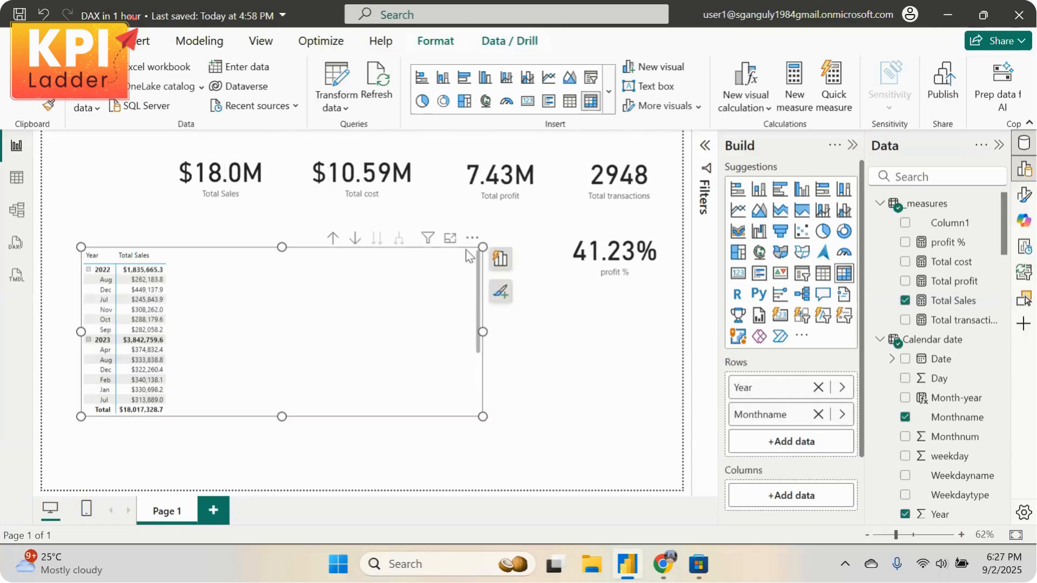
pyautogui.moveTo(482, 248); pyautogui.dragTo(389, 252)
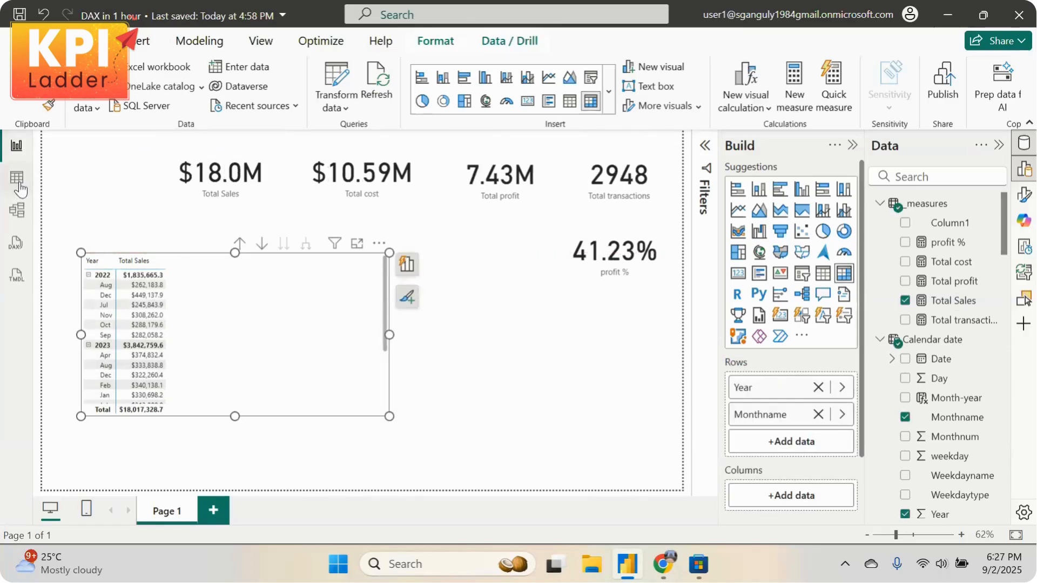
# Examine the regions and countries in the Sales Territory table's data and return to the report page
pyautogui.click(422, 356)
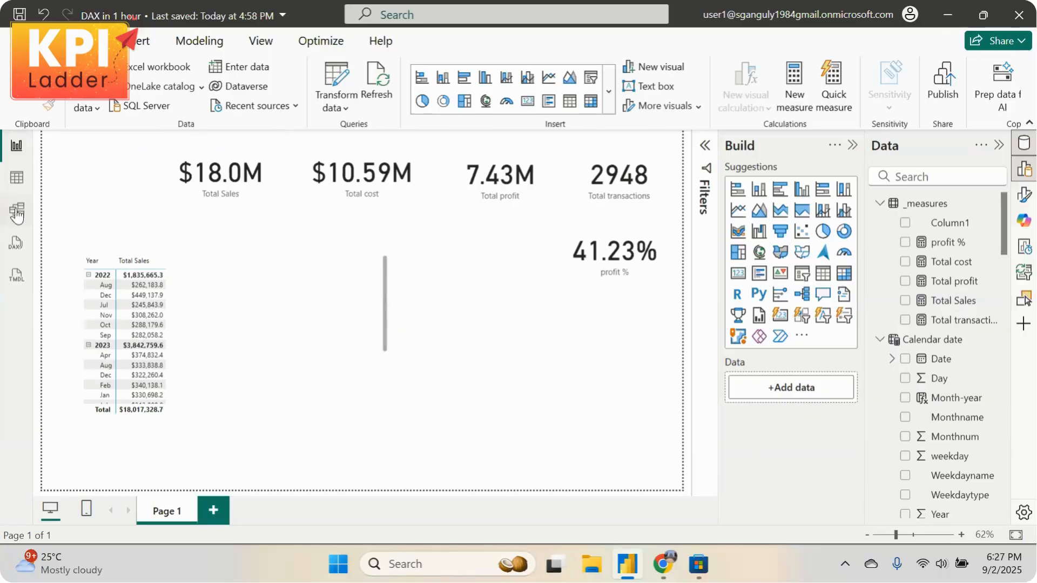
pyautogui.click(18, 181)
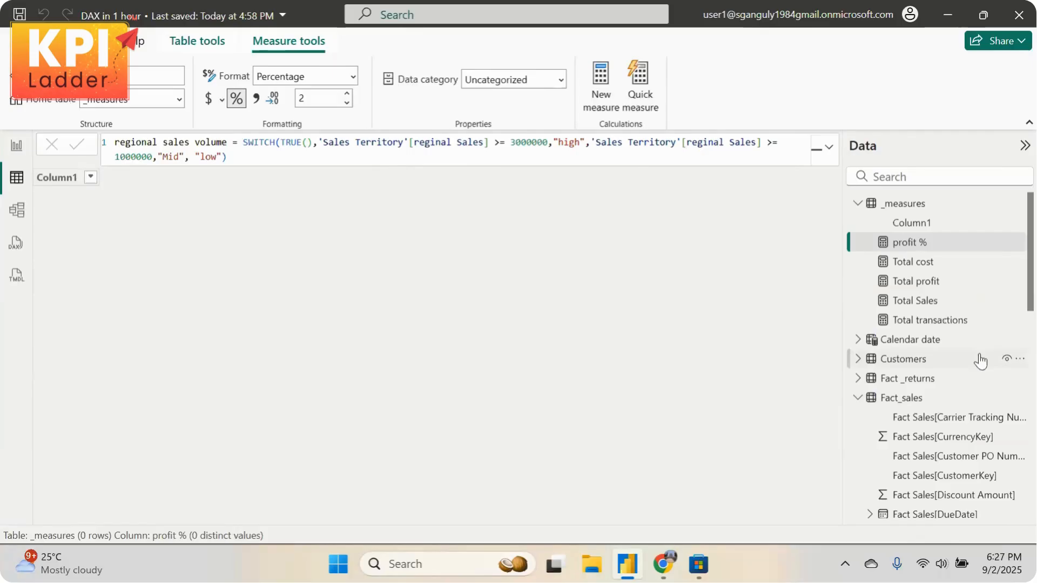
pyautogui.click(857, 204)
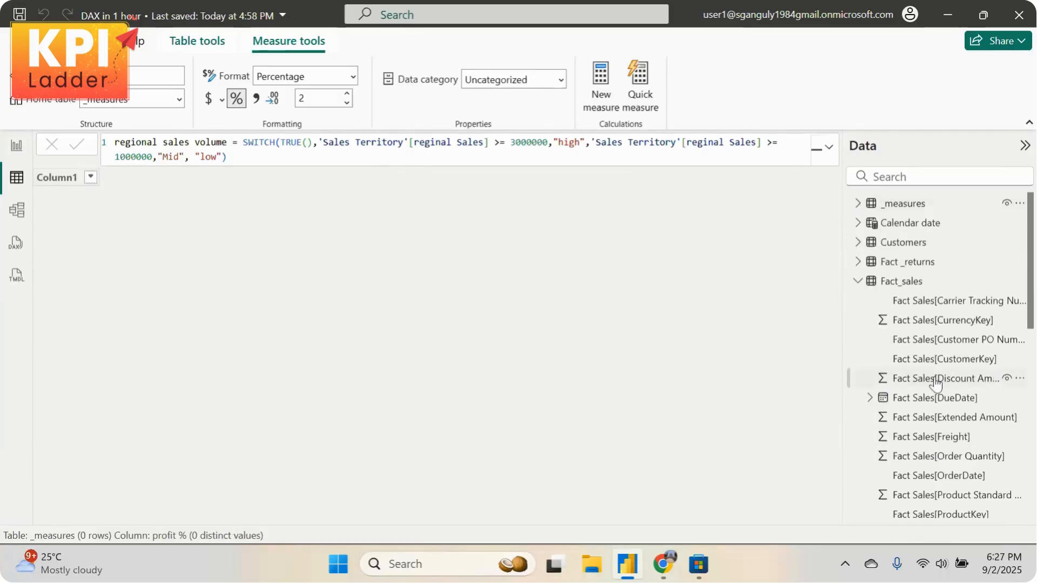
pyautogui.click(858, 281)
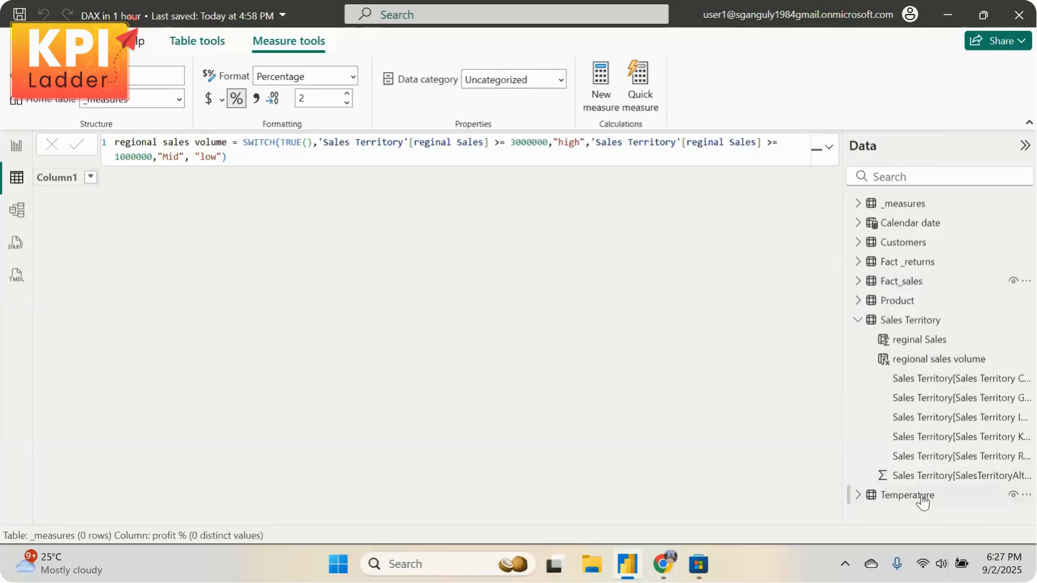
pyautogui.click(941, 325)
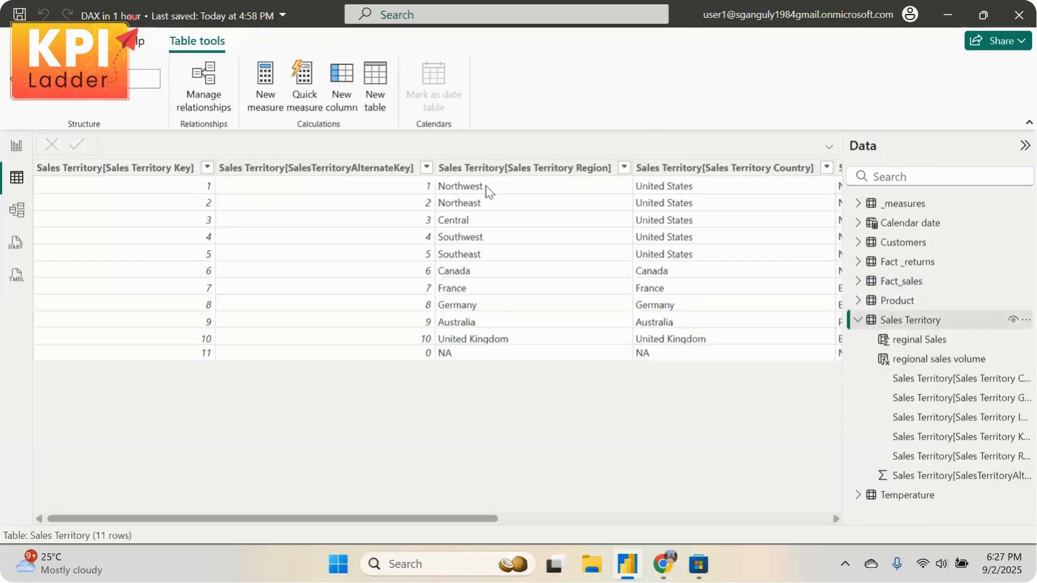
pyautogui.moveTo(465, 518); pyautogui.dragTo(604, 519)
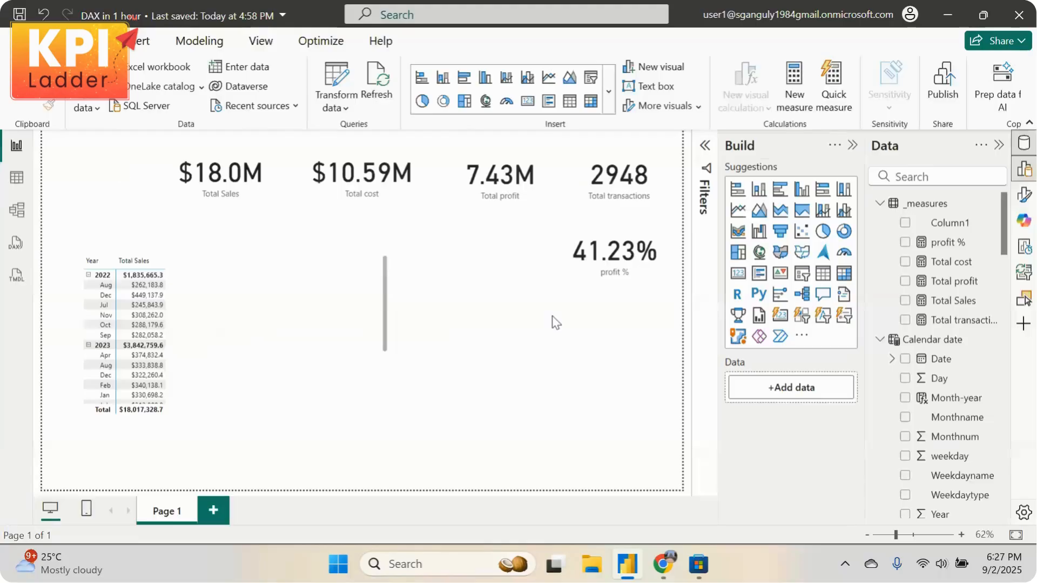
pyautogui.click(16, 145)
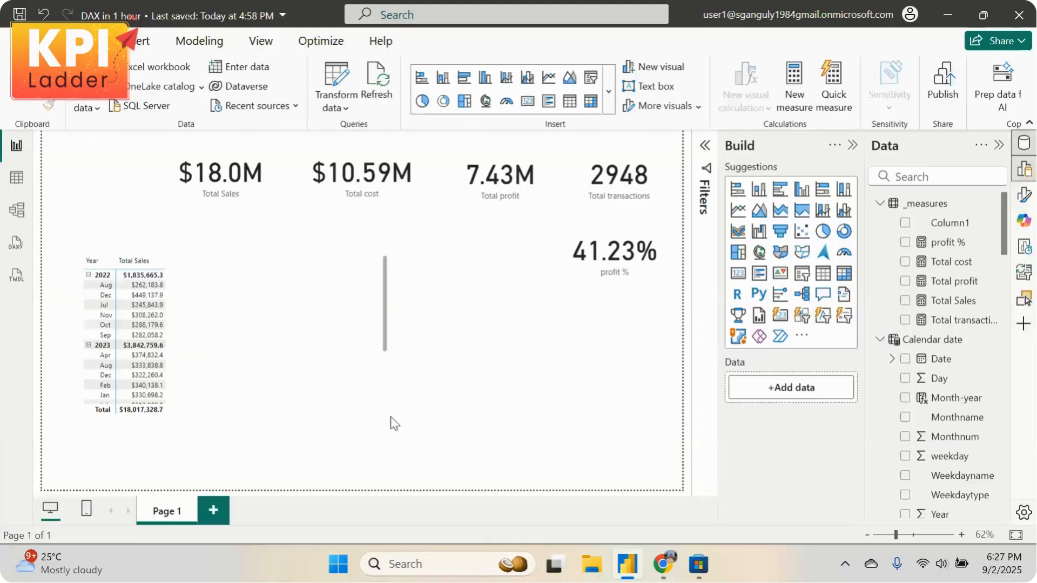
# Make the matrix slightly narrower and start a new measure in _measures: North America Sales = CALCULATE([Total Sales]
pyautogui.moveTo(396, 418); pyautogui.dragTo(349, 415)
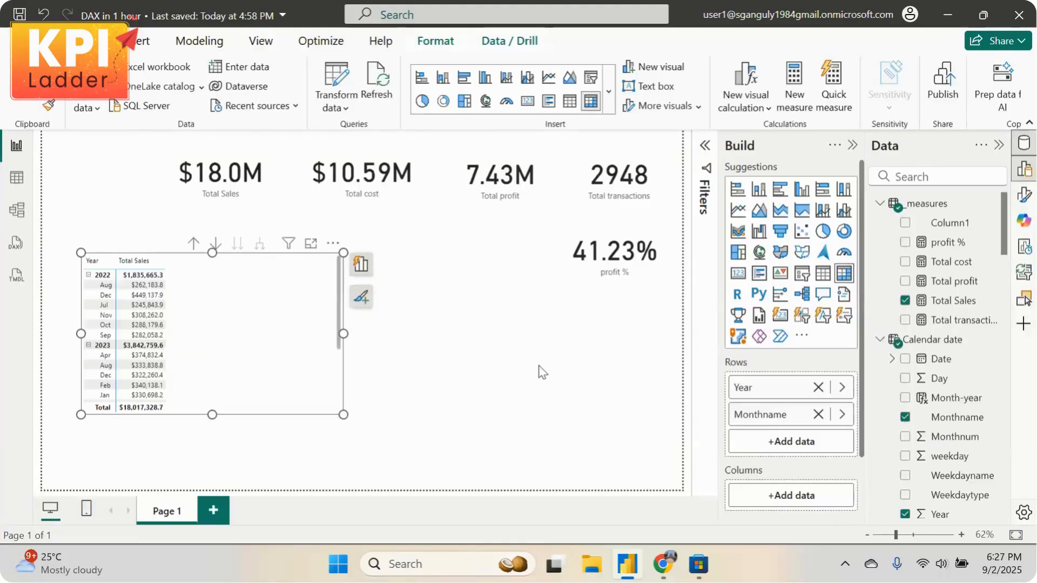
pyautogui.click(994, 301)
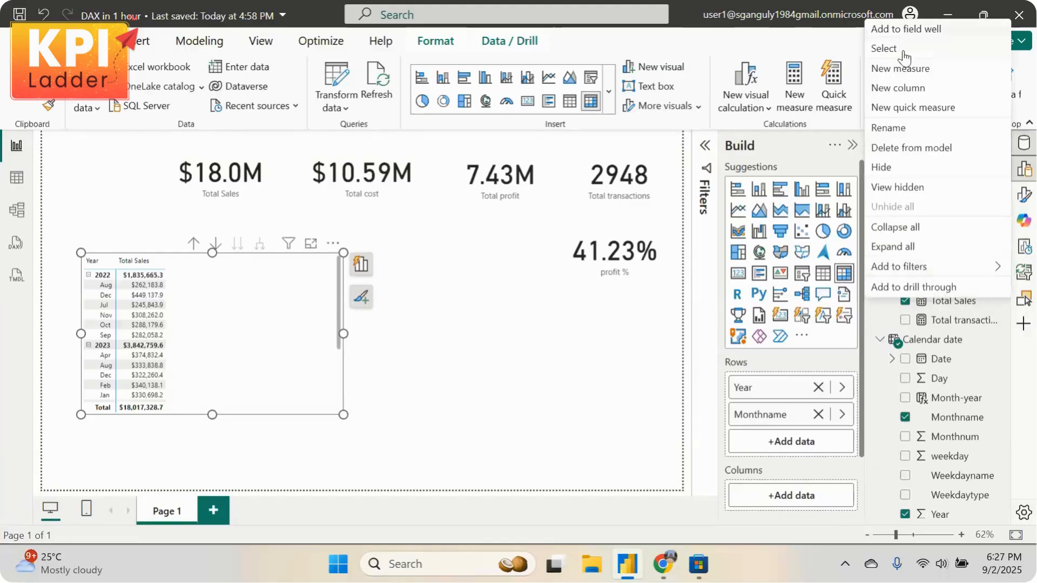
pyautogui.press('Escape')
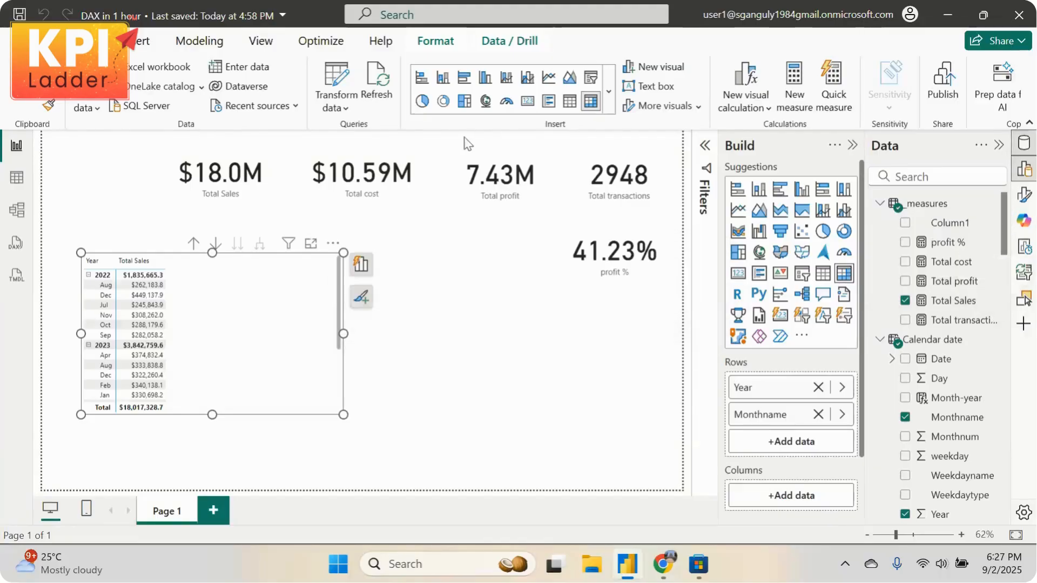
pyautogui.write('North Ame')
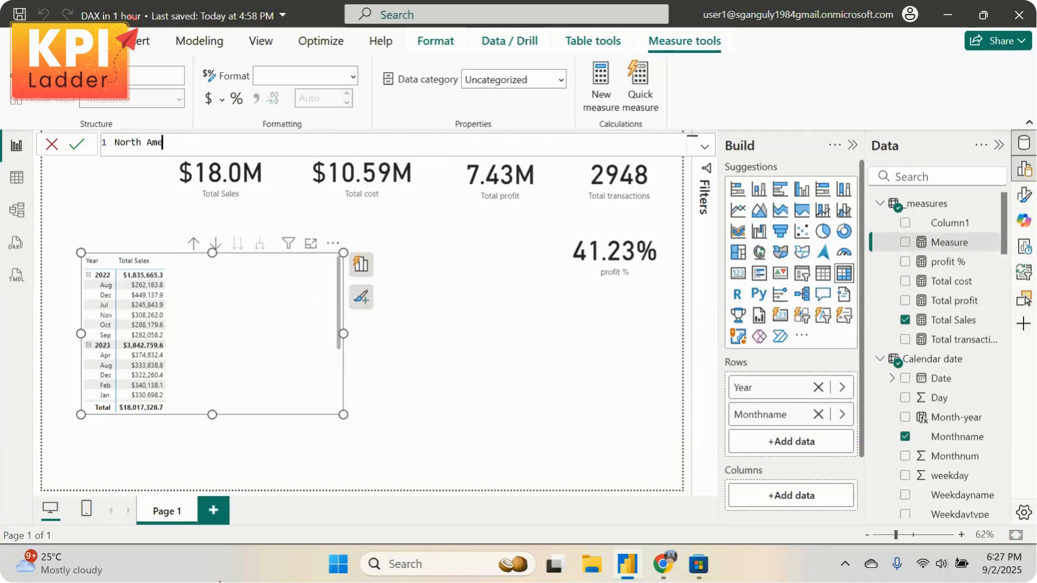
pyautogui.write('rica Sales = CALCULATE(')
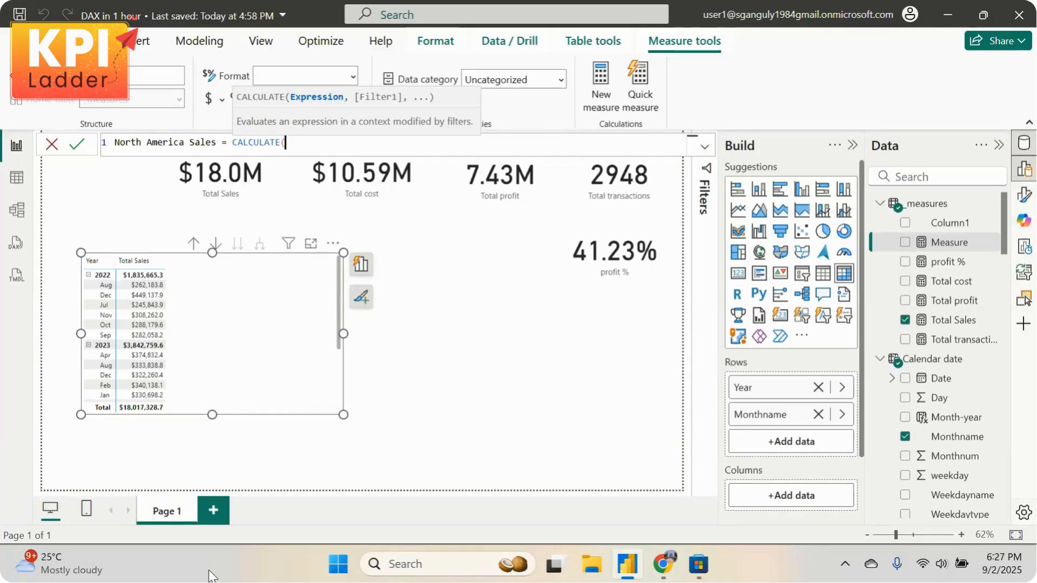
pyautogui.write('t')
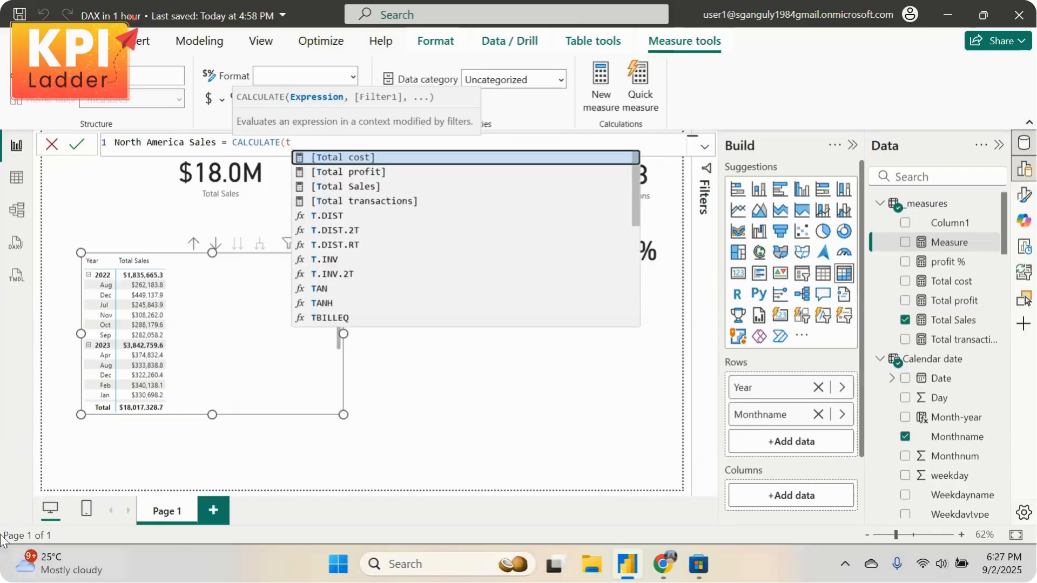
pyautogui.click(377, 186)
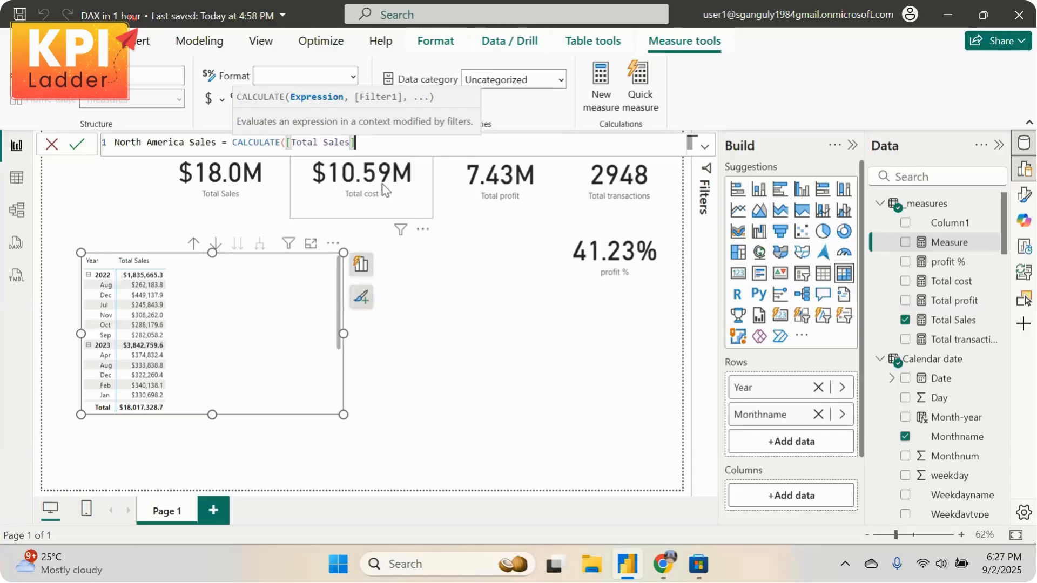
# Add the Sales Territory Country column as the CALCULATE filter, followed by IN and an empty pair of curly braces
pyautogui.write(',')
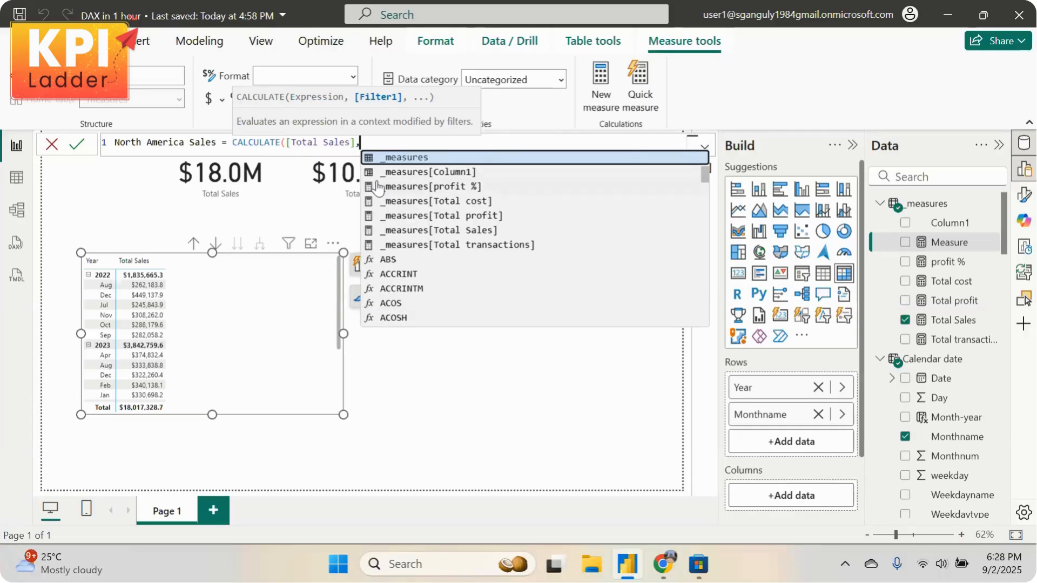
pyautogui.write('da')
pyautogui.press('BackSpace')
pyautogui.press('BackSpace')
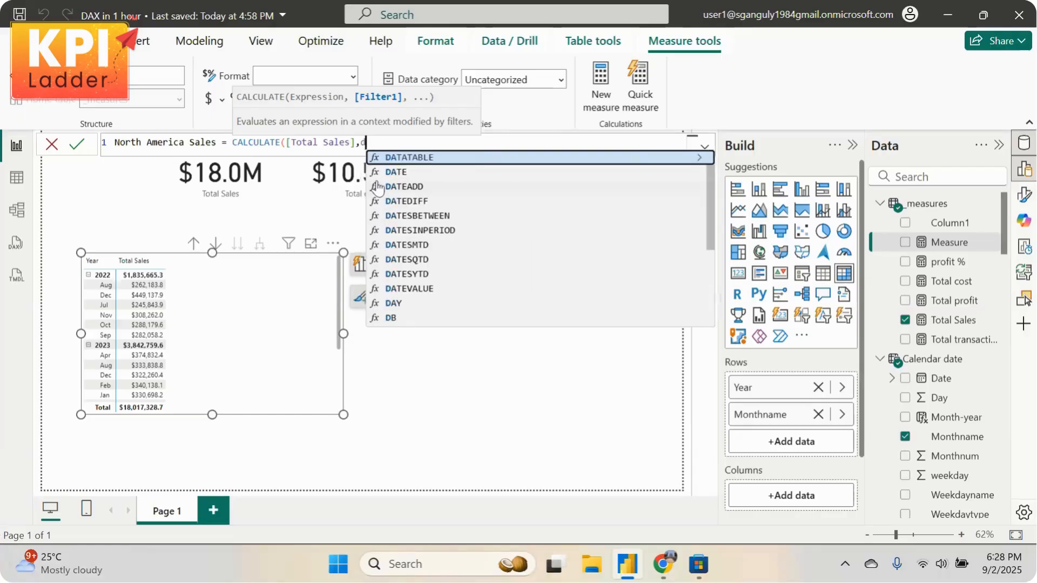
pyautogui.write('sal')
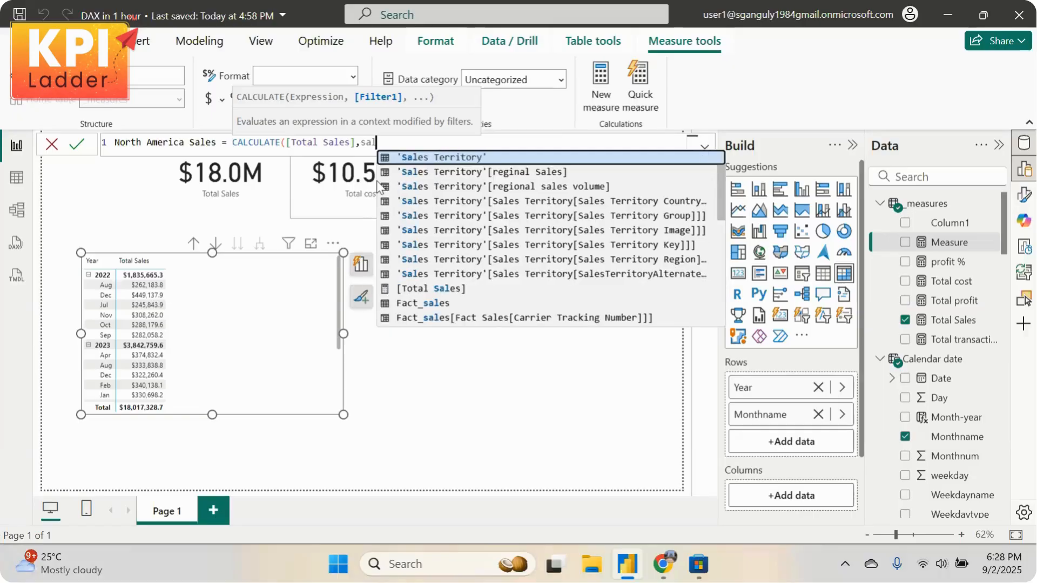
pyautogui.click(655, 203)
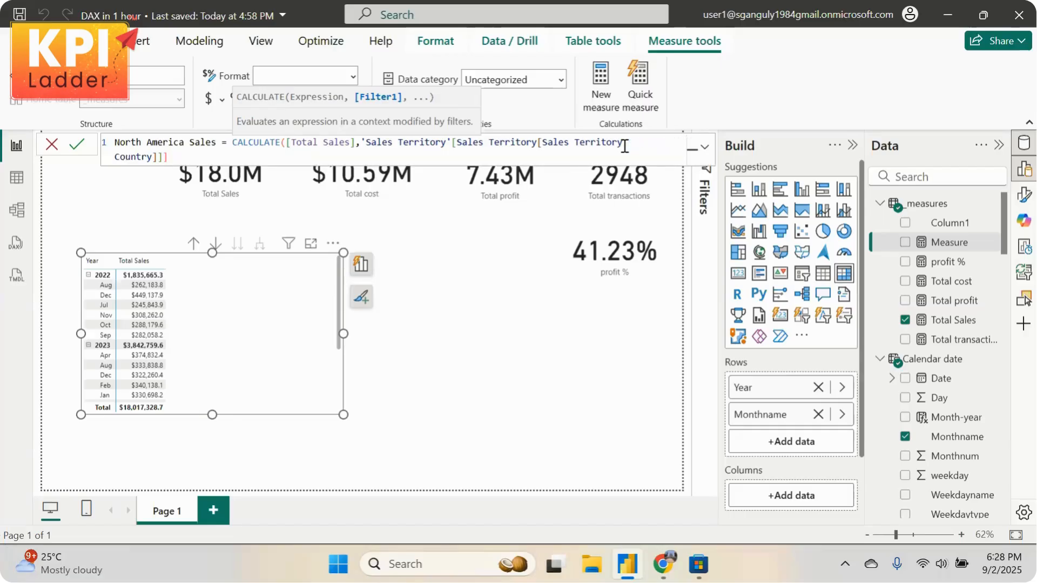
pyautogui.write('IN {')
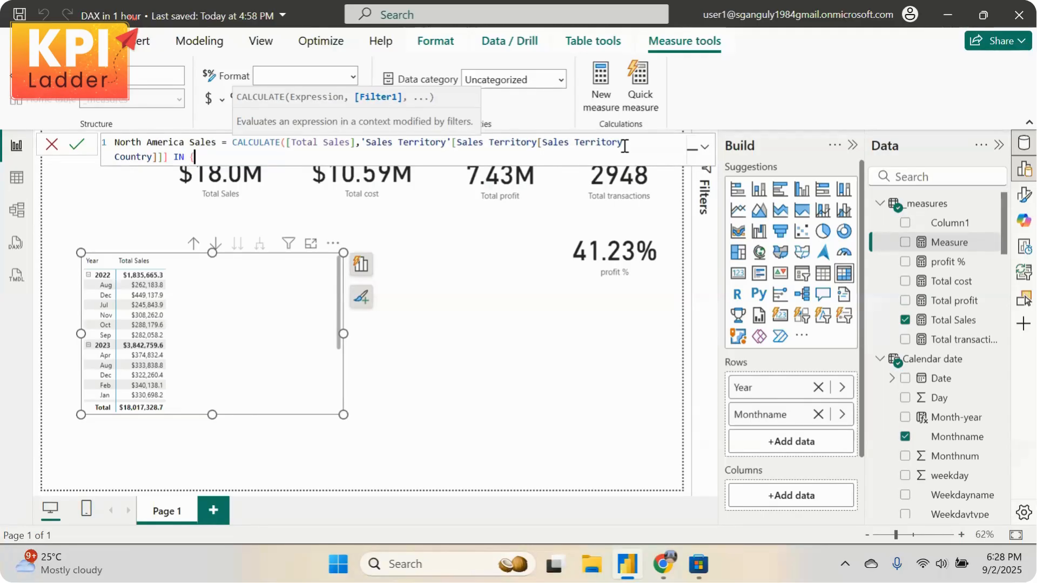
pyautogui.write('}')
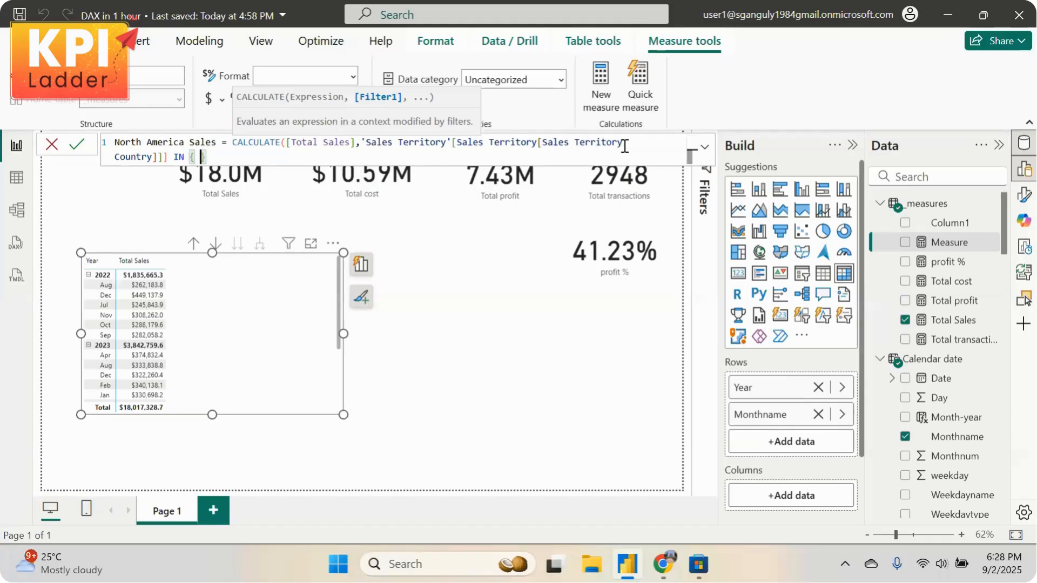
# Fill the IN list with "United States" and "Canada", close the formula and commit the North America Sales measure
pyautogui.write('"",""')
pyautogui.click(201, 157)
pyautogui.write('Un')
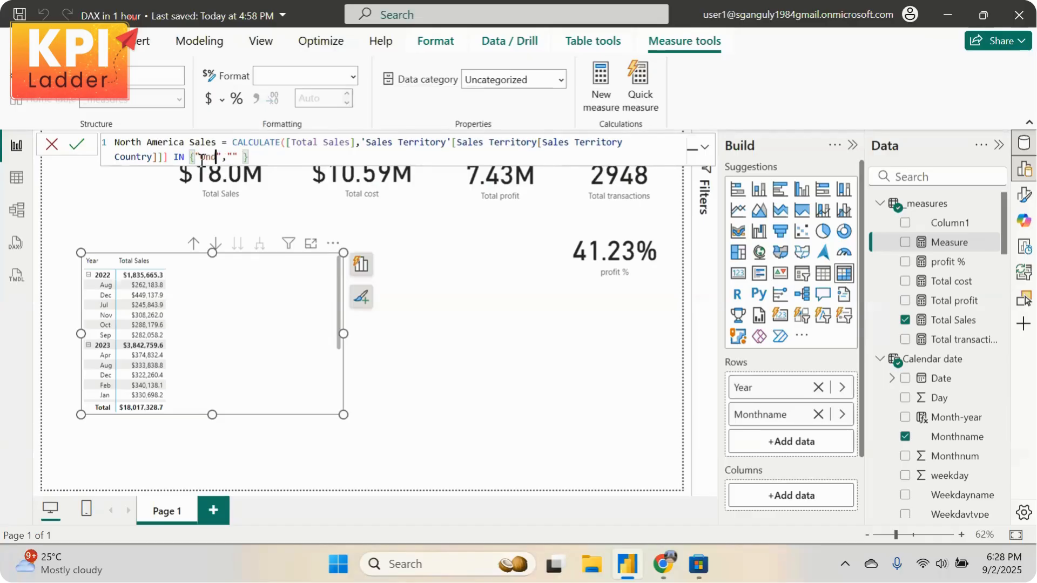
pyautogui.write('ited')
pyautogui.write('states')
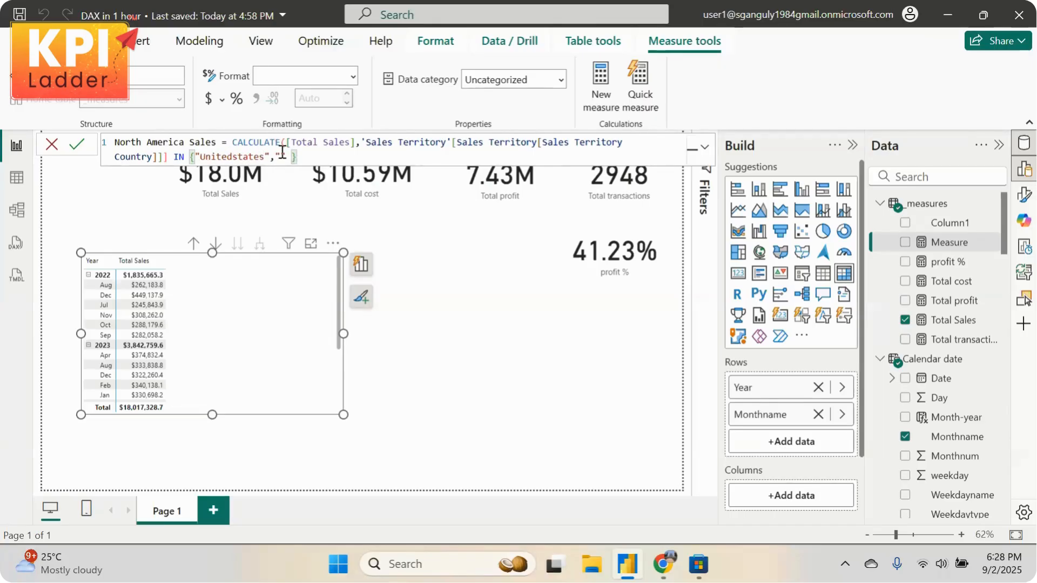
pyautogui.click(233, 156)
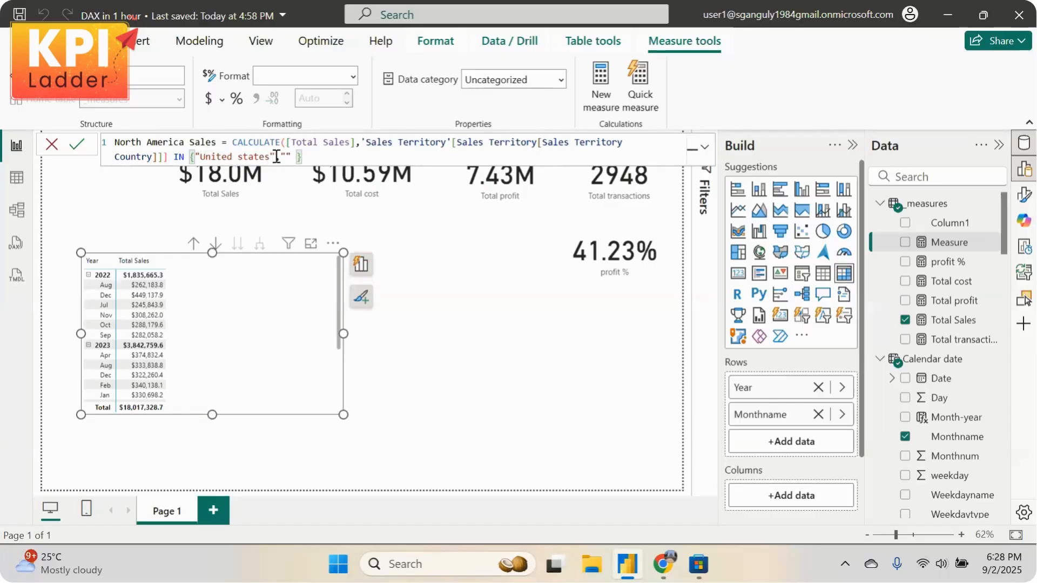
pyautogui.write('Canada')
pyautogui.doubleClick(244, 156)
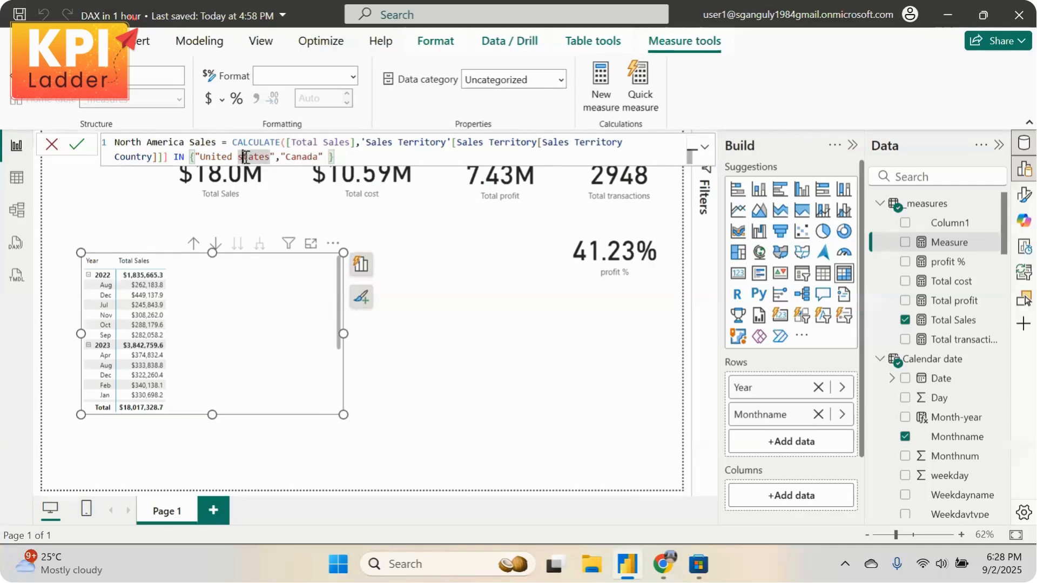
pyautogui.write('States')
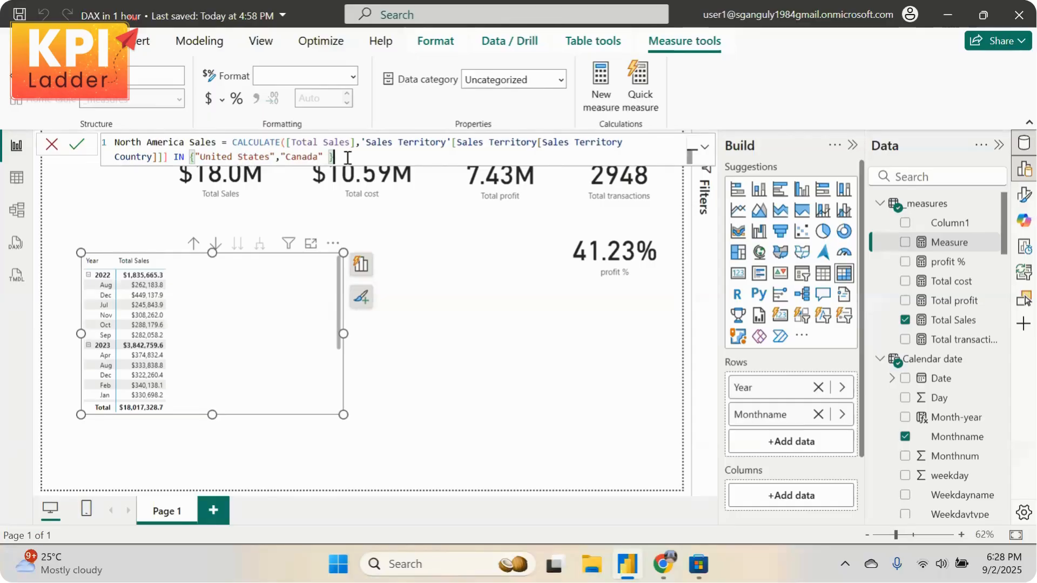
pyautogui.press('BackSpace')
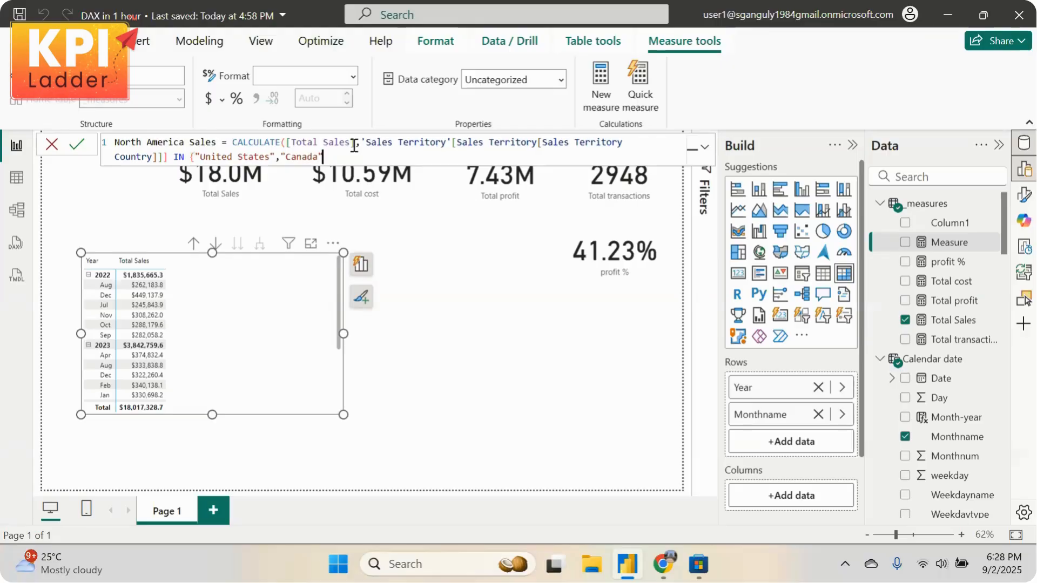
pyautogui.write('})')
pyautogui.press('Return')
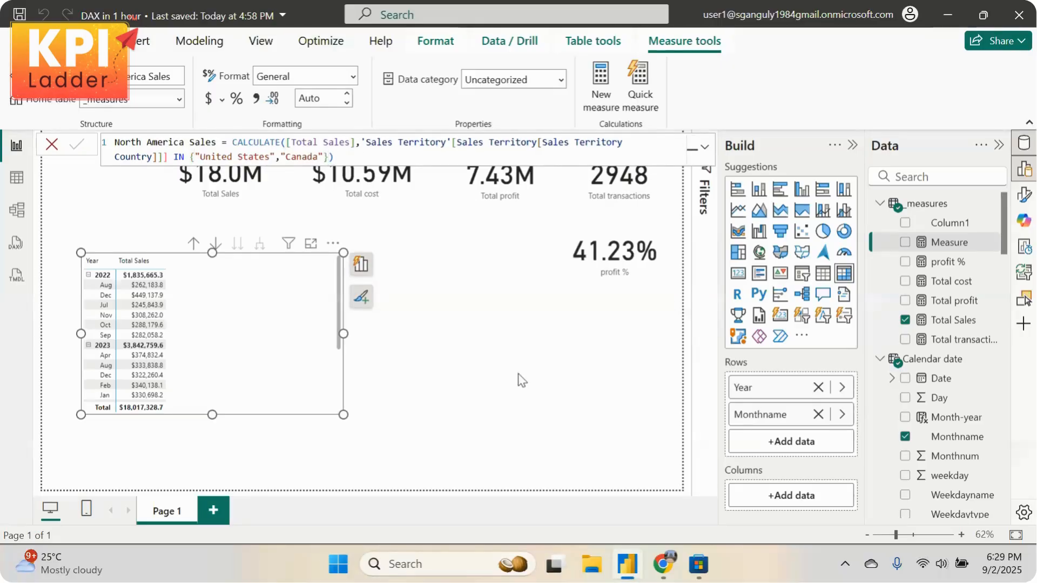
# Duplicate the profit % card, place the copy just left of the original and replace its field with North America Sales
pyautogui.click(607, 254)
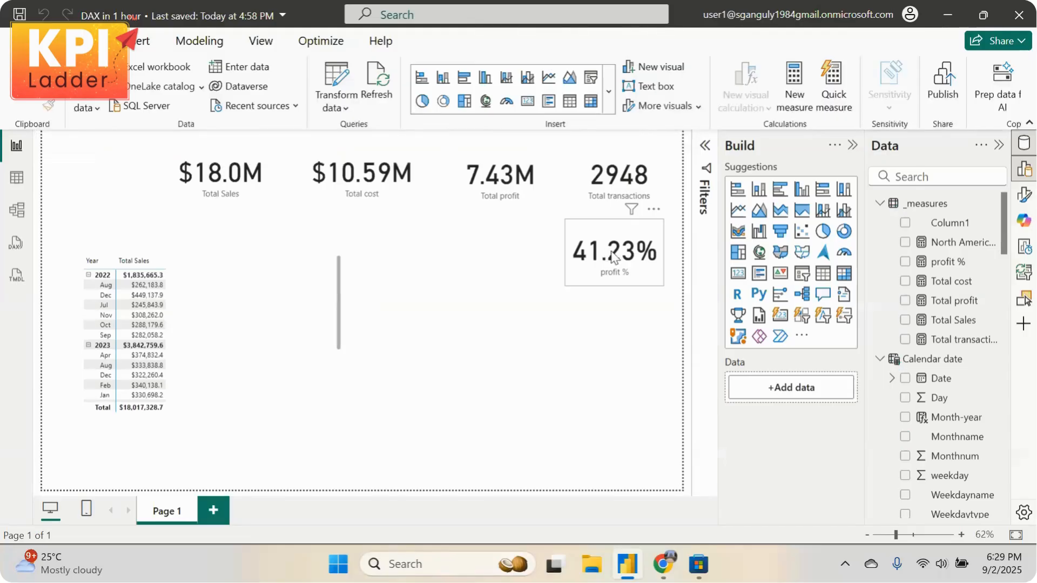
pyautogui.click(581, 268)
pyautogui.hotkey('ctrl', 'c')
pyautogui.hotkey('ctrl', 'v')
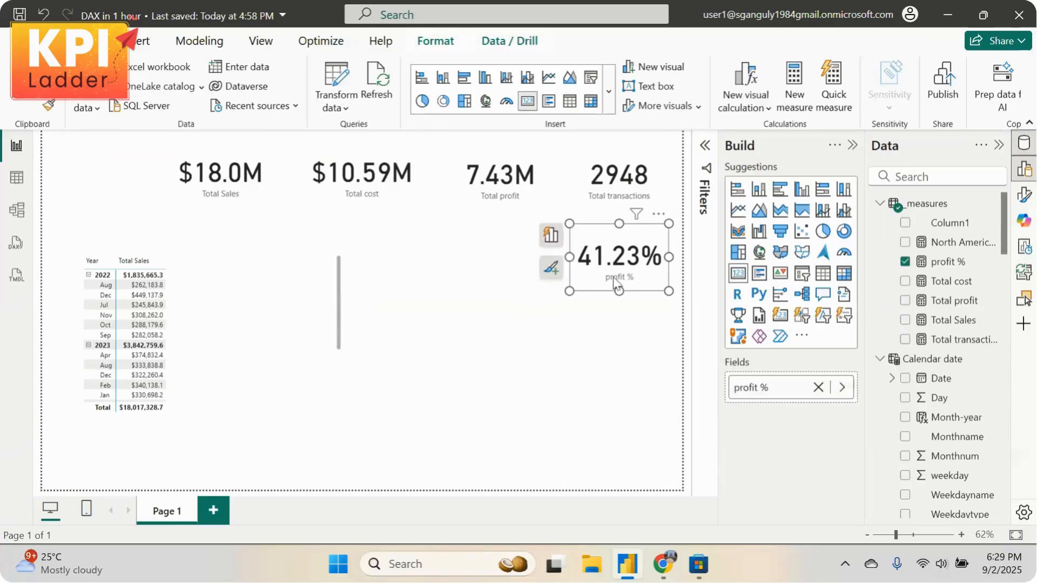
pyautogui.moveTo(618, 283); pyautogui.dragTo(518, 279)
pyautogui.click(905, 262)
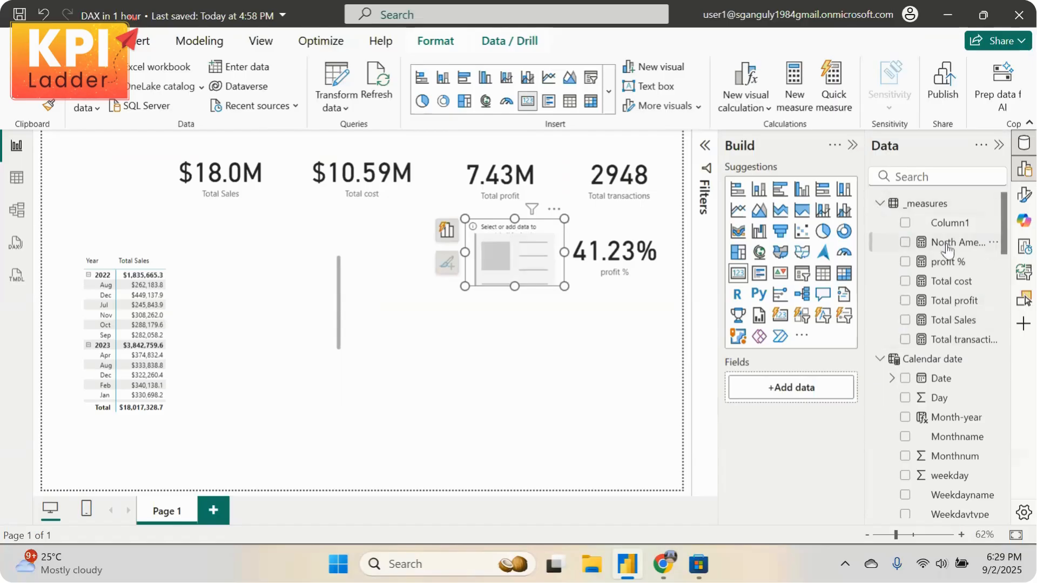
pyautogui.moveTo(948, 243); pyautogui.dragTo(544, 256)
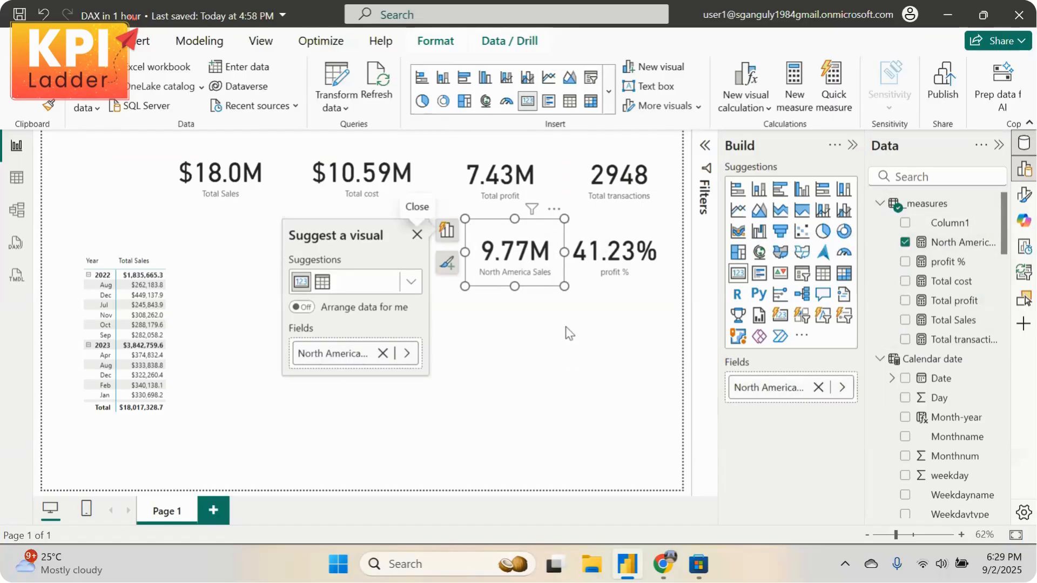
pyautogui.click(954, 242)
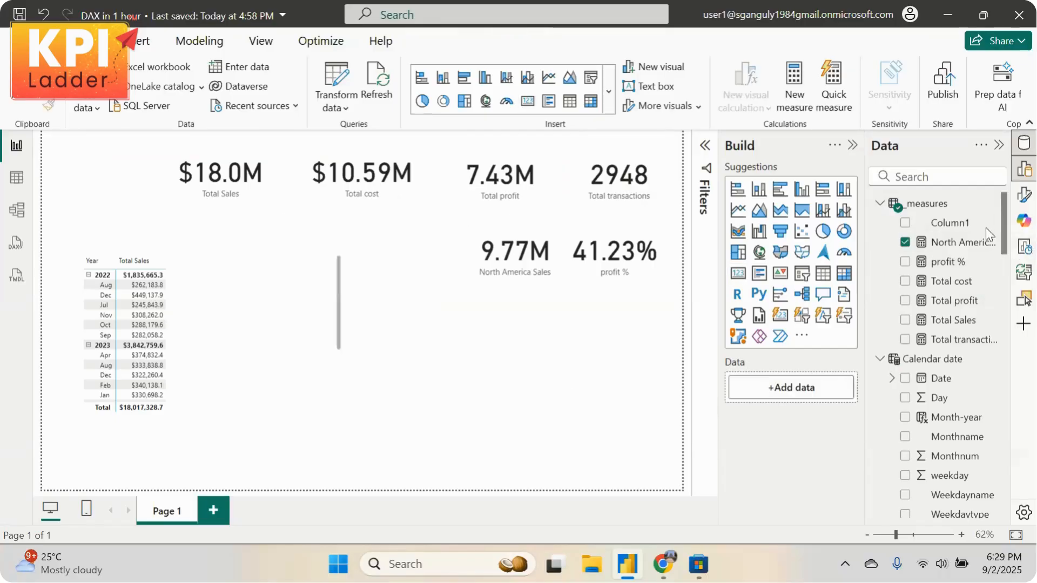
# Format the North America Sales measure as dollar currency and add it to the matrix of yearly and monthly sales
pyautogui.click(209, 99)
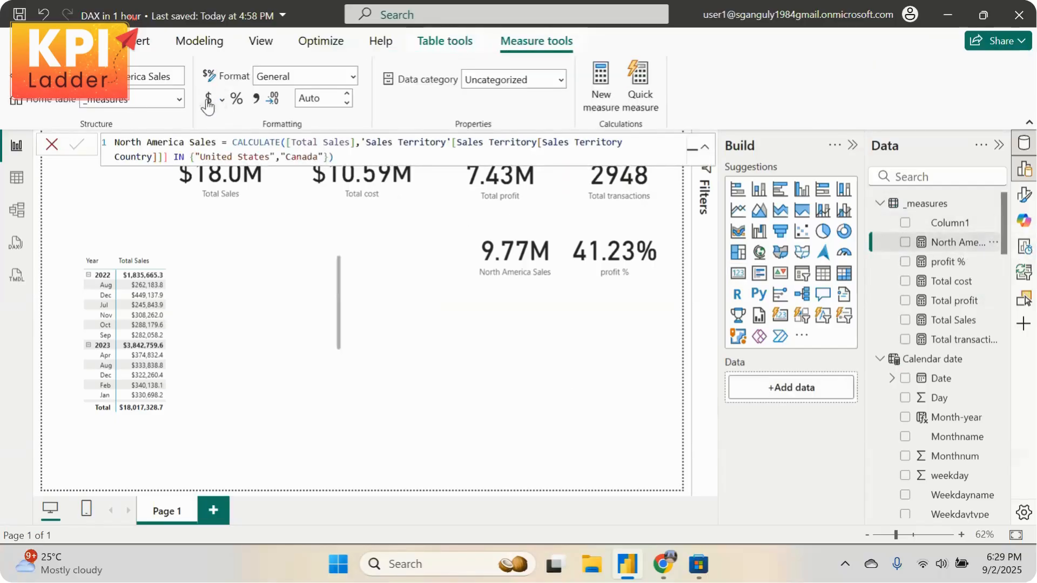
pyautogui.click(434, 390)
pyautogui.moveTo(958, 242); pyautogui.dragTo(179, 340)
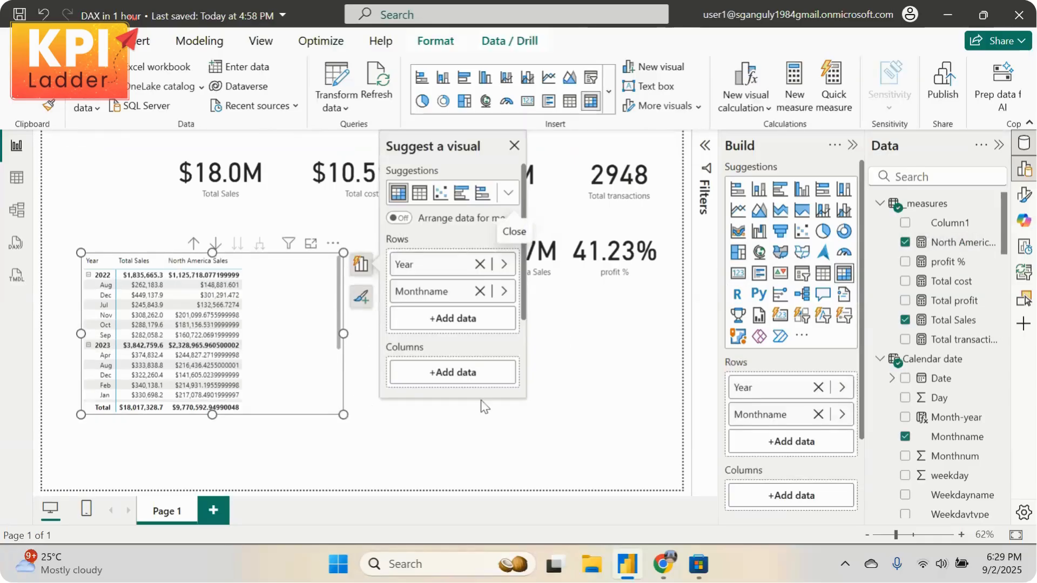
pyautogui.click(614, 343)
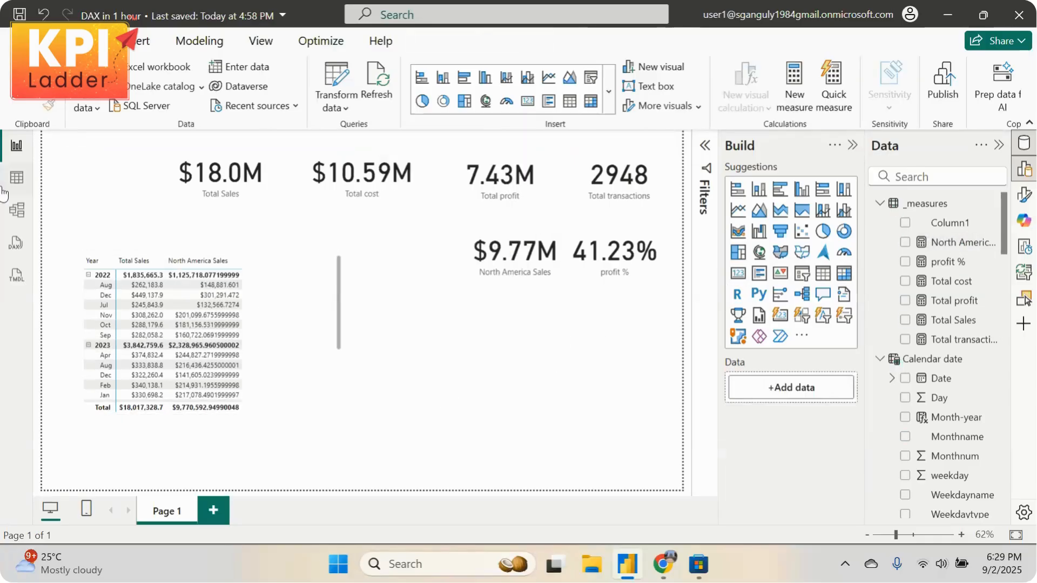
# Sort the Calendar date table's Monthname column by Monthnum and return to the report page
pyautogui.click(16, 213)
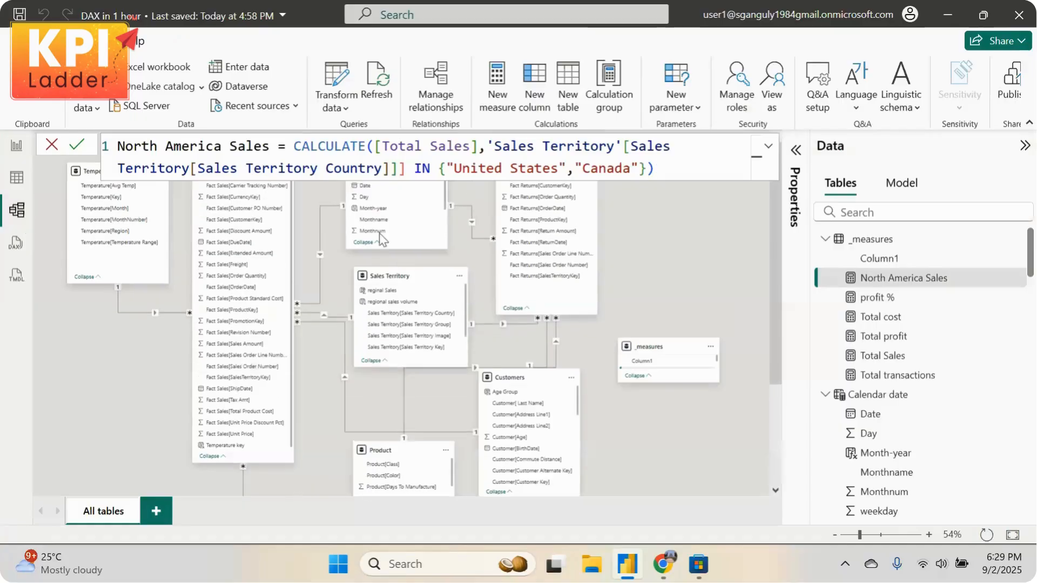
pyautogui.click(13, 186)
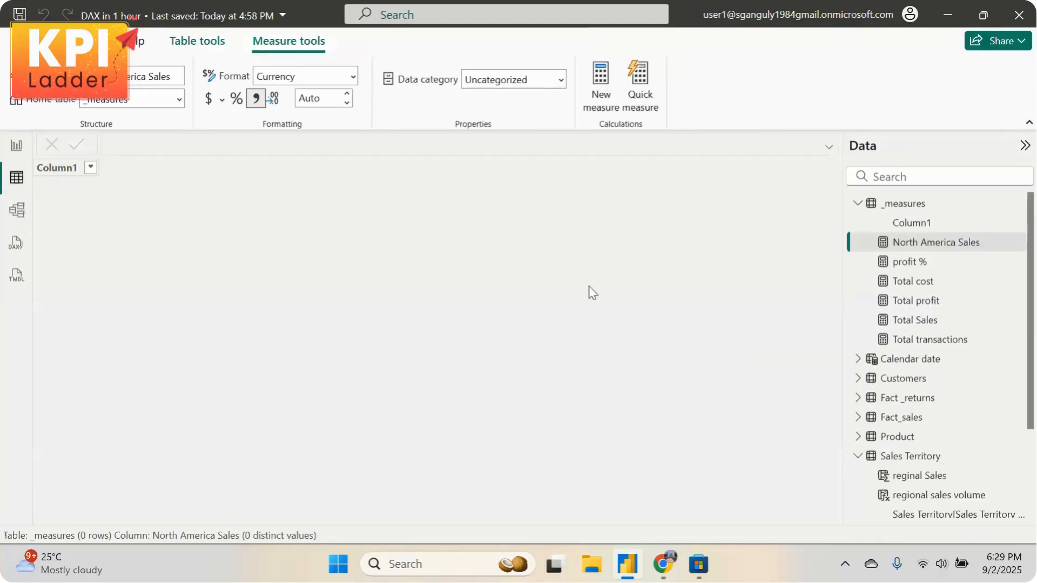
pyautogui.scroll(-3, 953, 329)
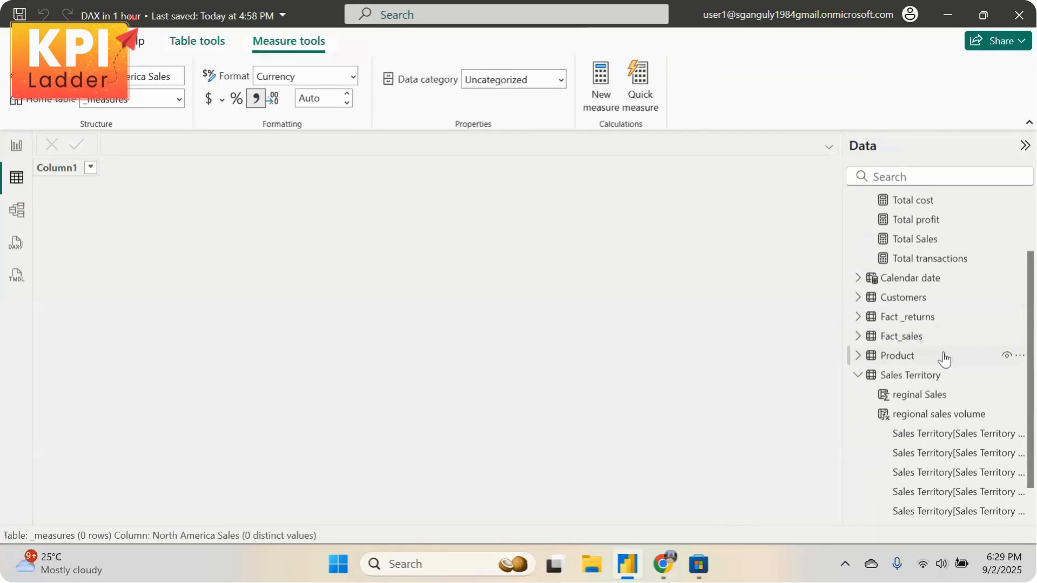
pyautogui.click(918, 278)
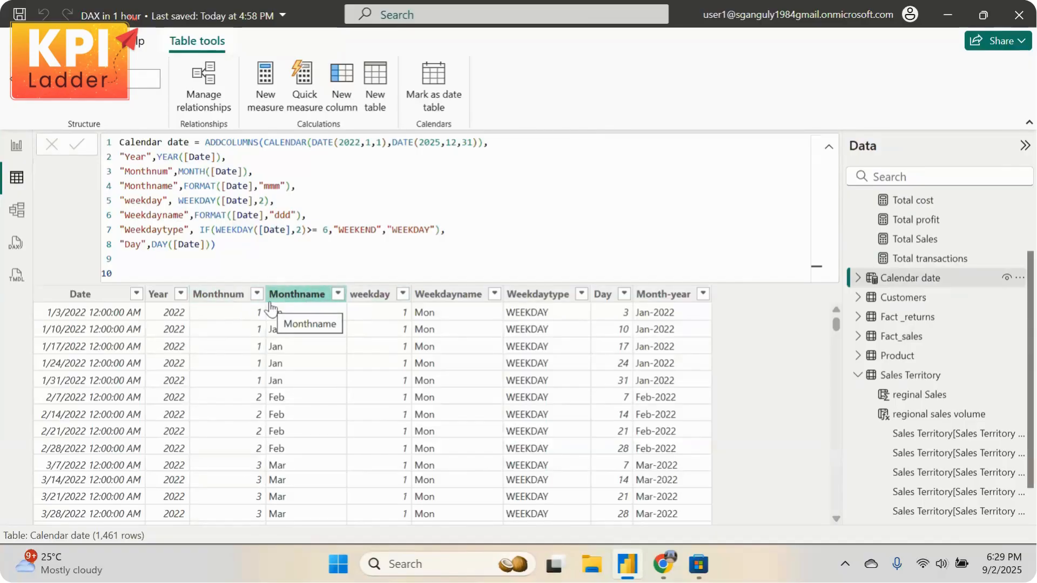
pyautogui.click(223, 299)
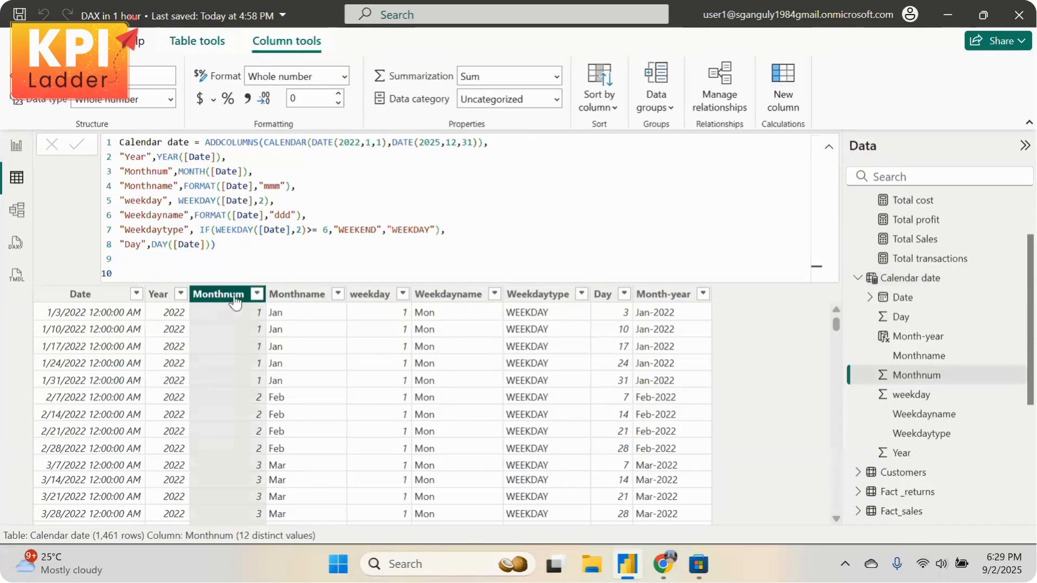
pyautogui.click(303, 296)
pyautogui.click(598, 104)
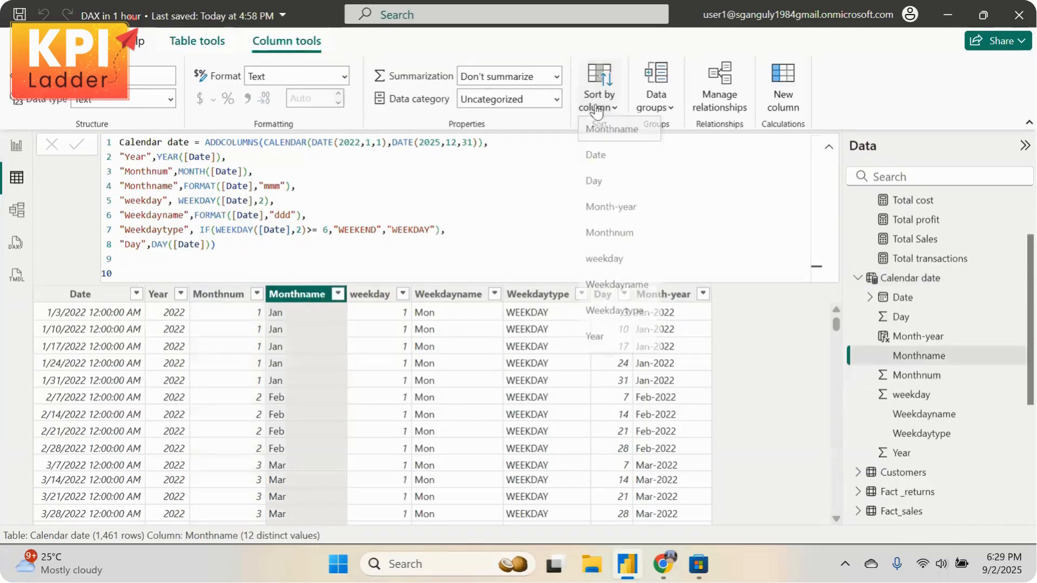
pyautogui.click(626, 239)
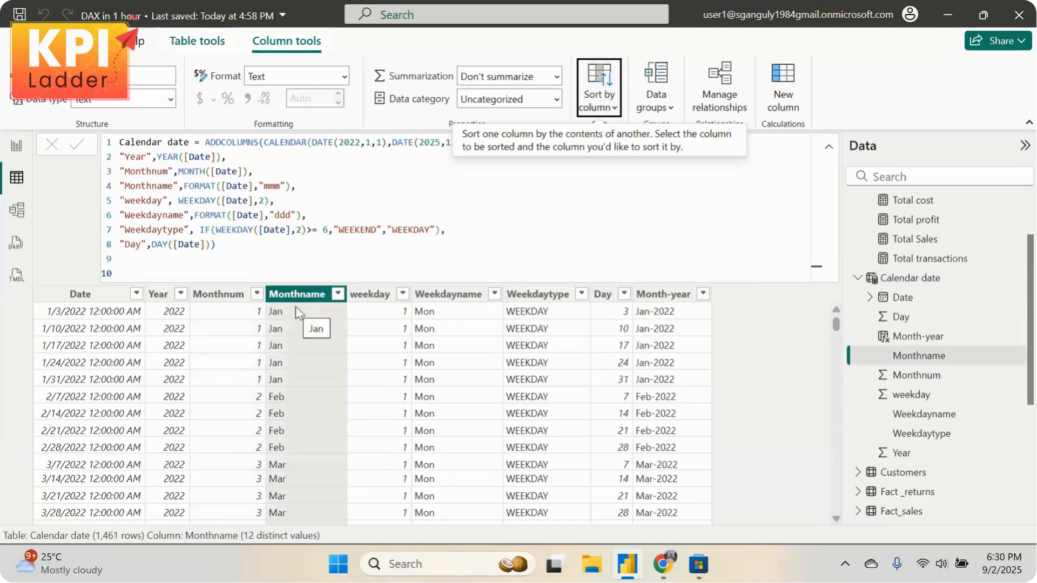
pyautogui.click(15, 147)
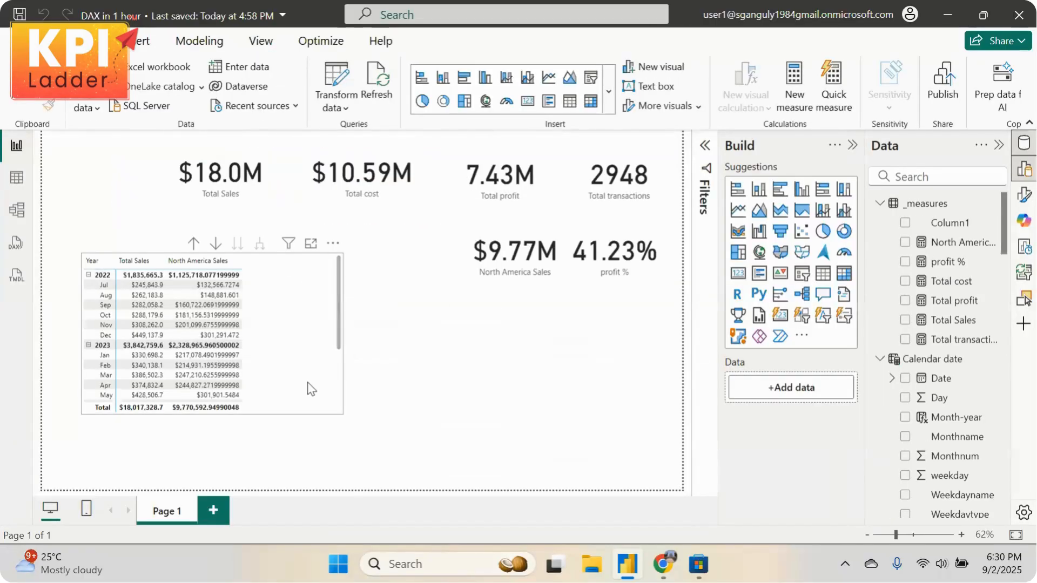
# Move the sales matrix to the page's upper-left corner and place a new empty matrix below the North America Sales card
pyautogui.moveTo(311, 389); pyautogui.dragTo(272, 265)
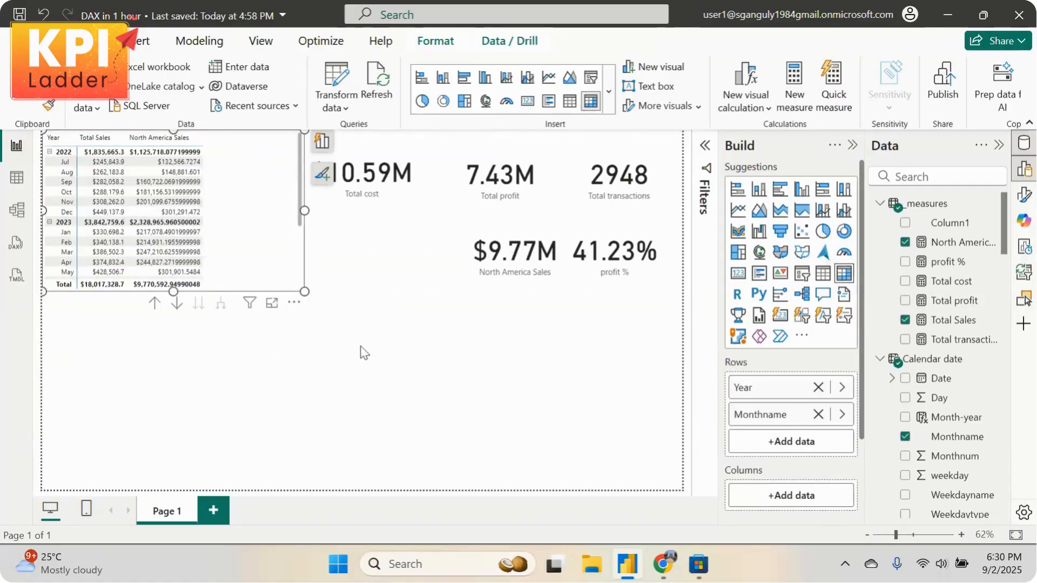
pyautogui.click(479, 372)
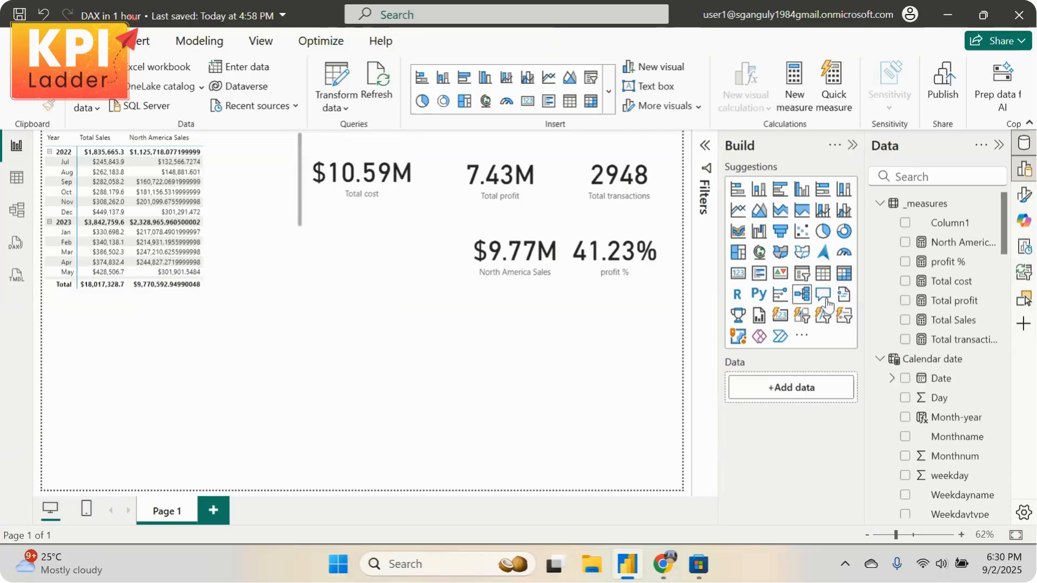
pyautogui.click(844, 274)
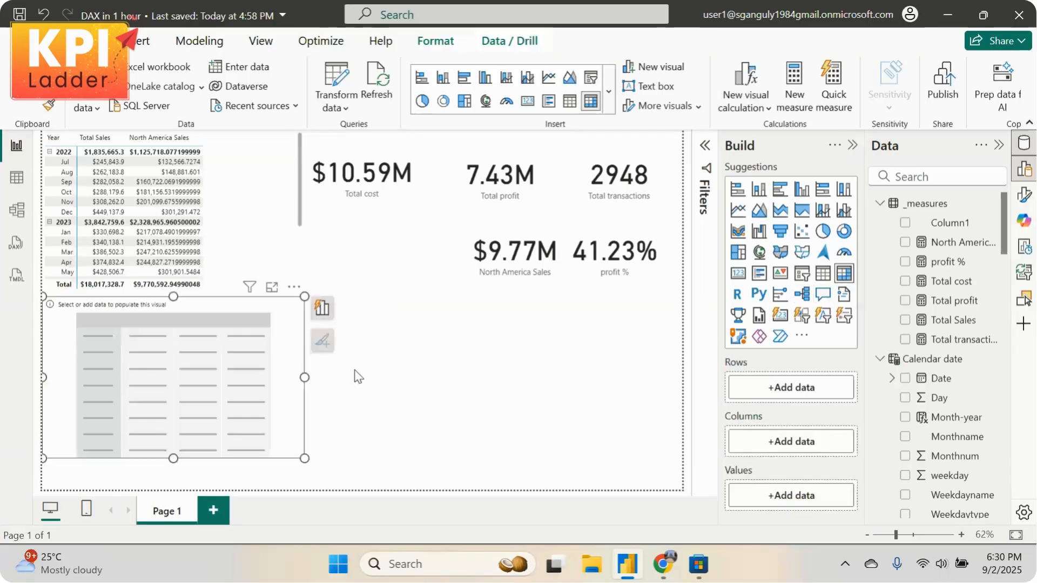
pyautogui.moveTo(275, 373); pyautogui.dragTo(524, 377)
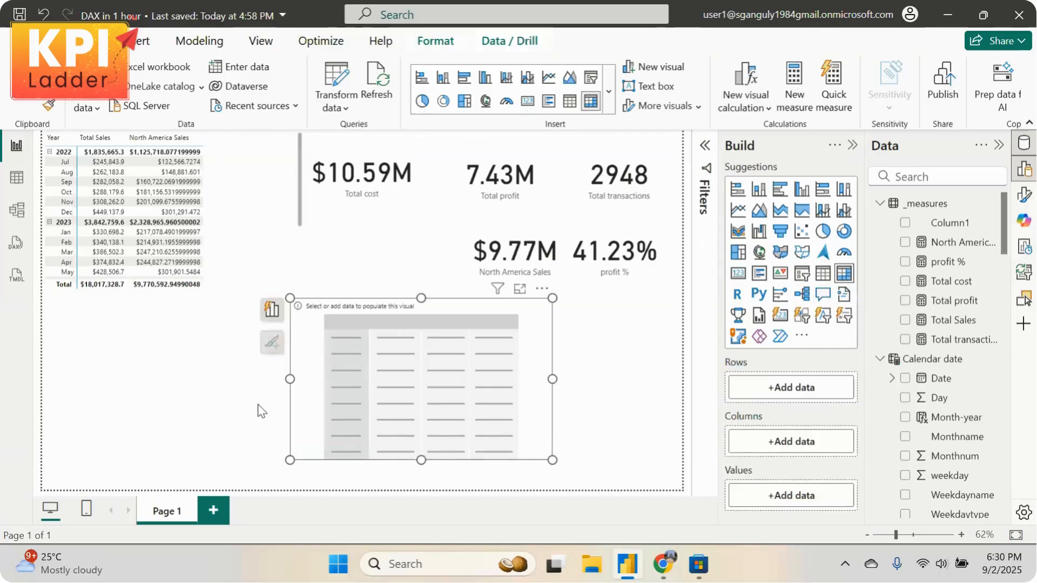
pyautogui.click(634, 385)
pyautogui.click(502, 401)
# Fill the new matrix with Year and Monthname as rows and Total Sales as values, and expand 2022
pyautogui.scroll(-3, 948, 408)
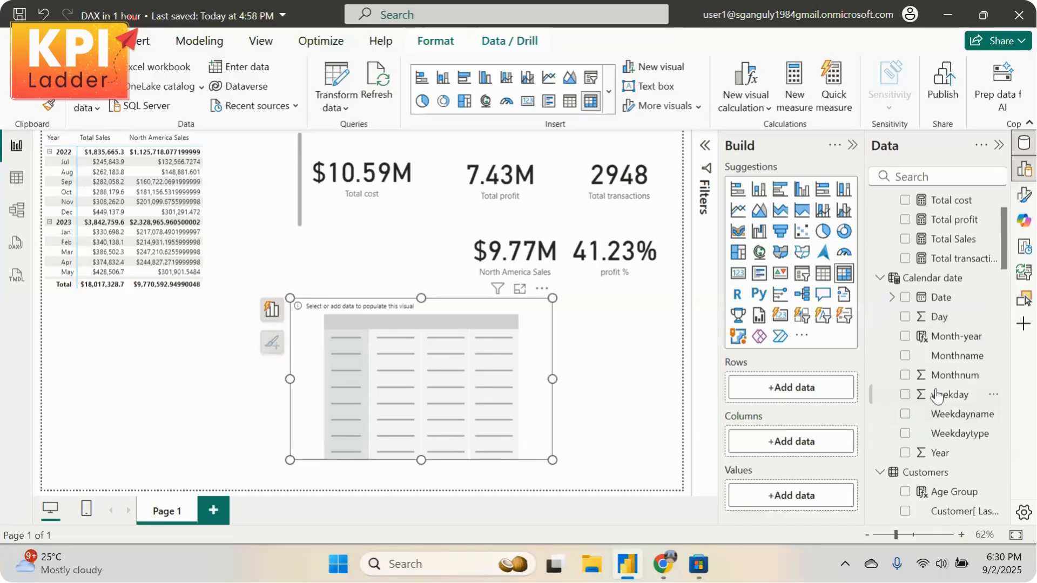
pyautogui.moveTo(942, 454); pyautogui.dragTo(793, 388)
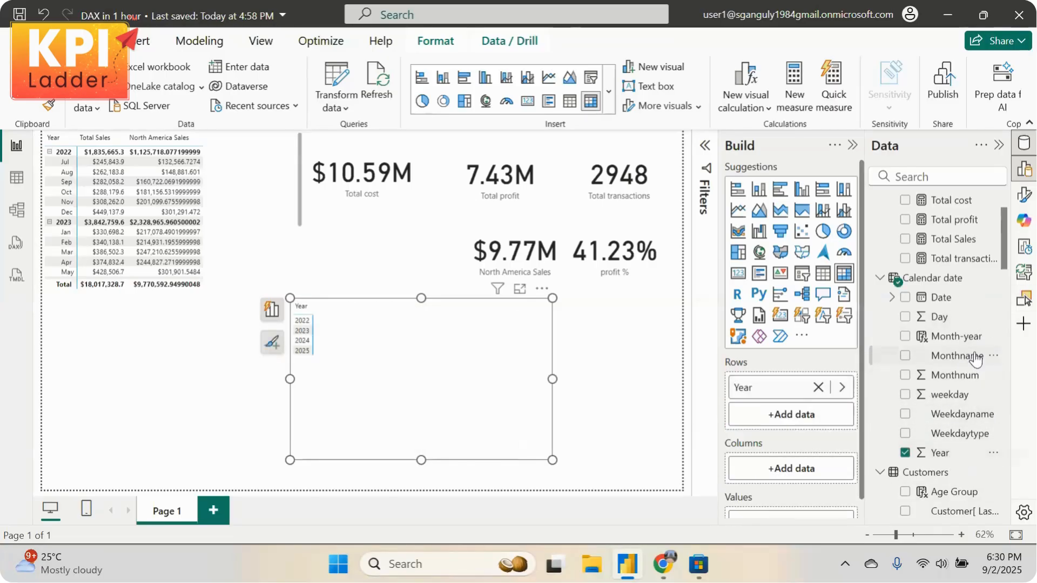
pyautogui.scroll(3, 974, 416)
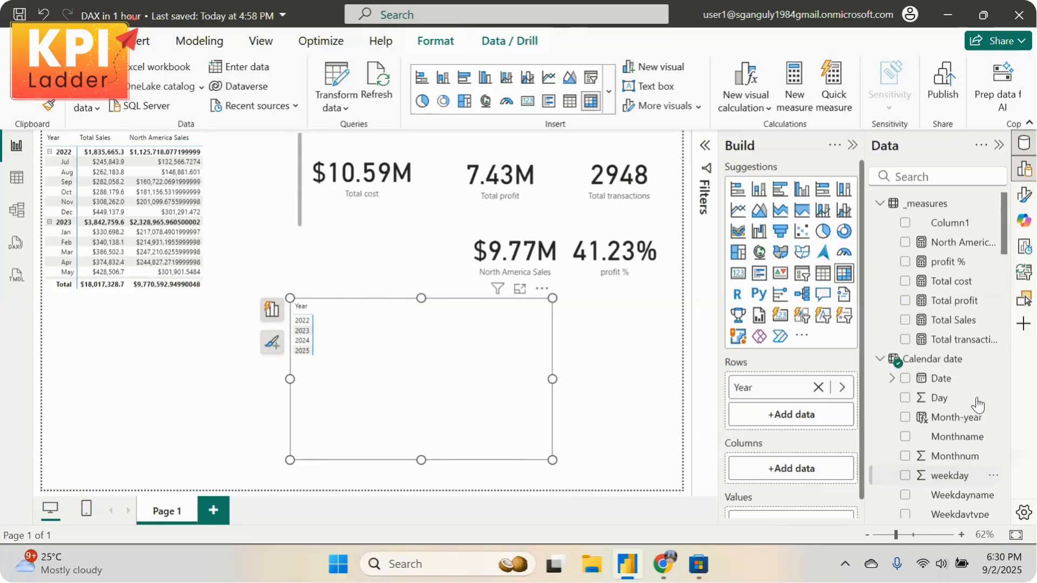
pyautogui.moveTo(993, 438); pyautogui.dragTo(794, 416)
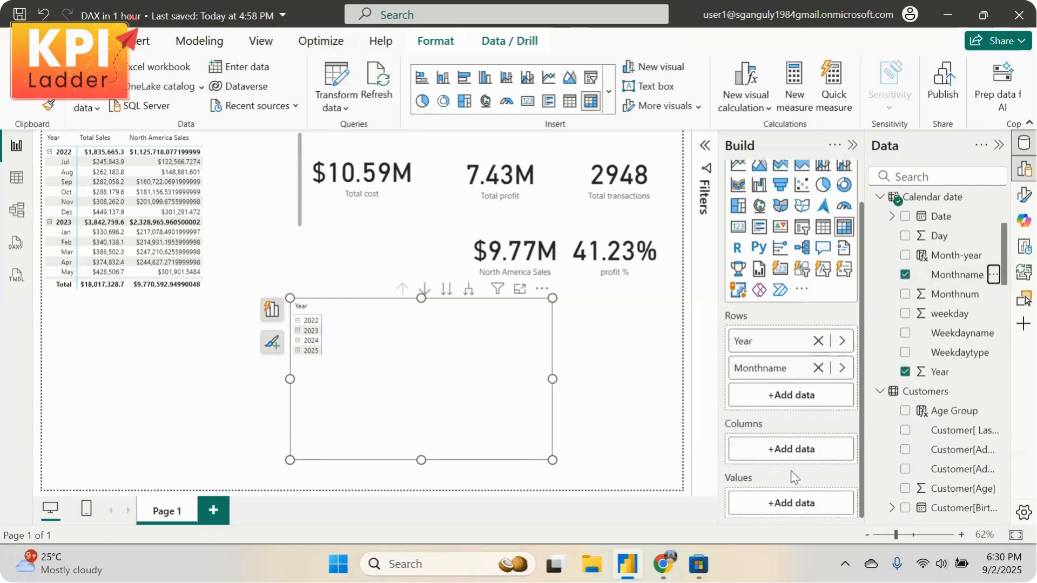
pyautogui.scroll(6, 975, 367)
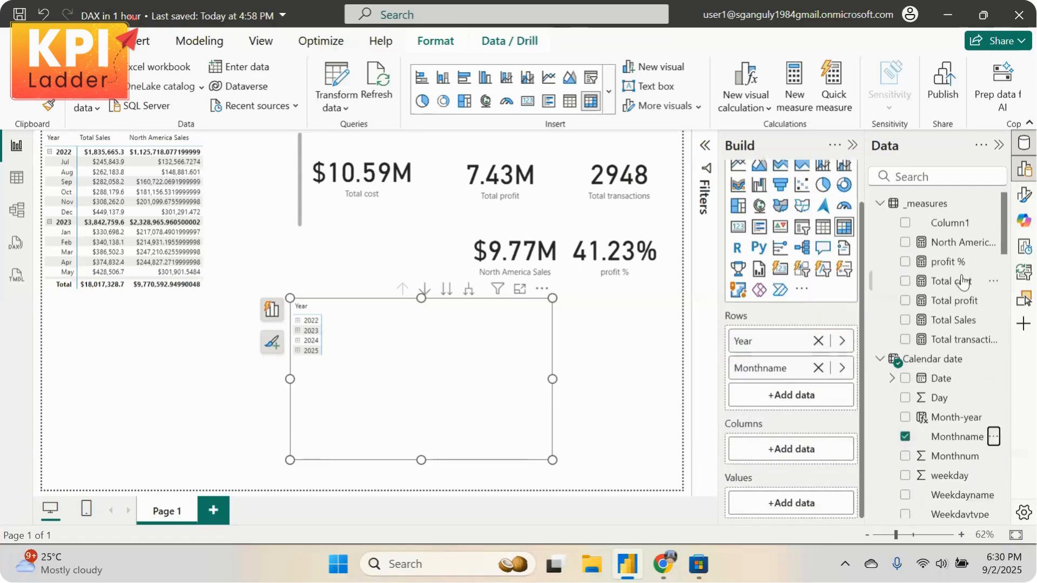
pyautogui.moveTo(978, 320); pyautogui.dragTo(809, 494)
pyautogui.click(297, 320)
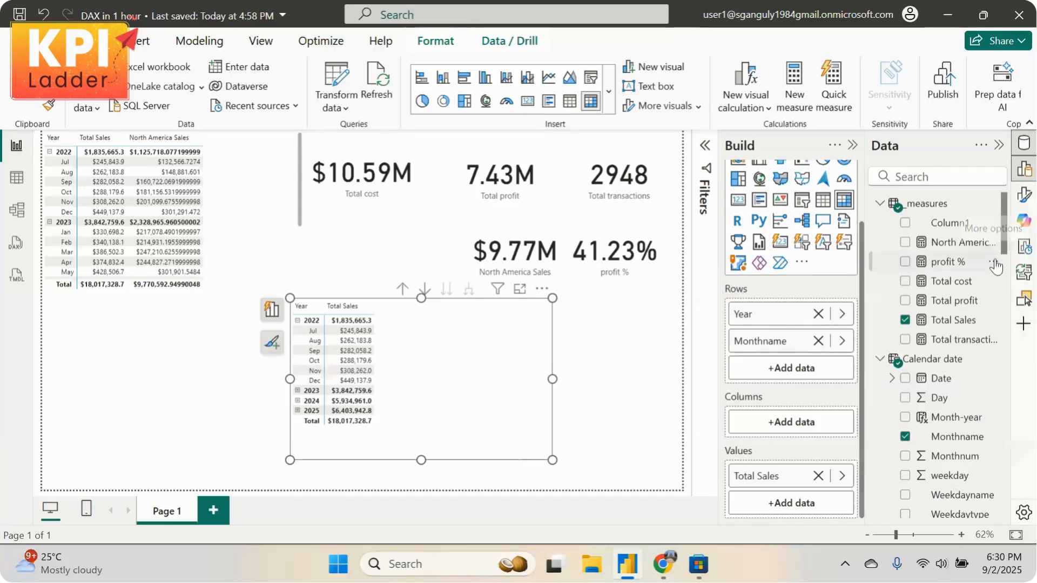
# Create a new measure in the _measures table and begin its formula as Total sales_in 2024 = CALCULATE([Total Sales]
pyautogui.click(994, 263)
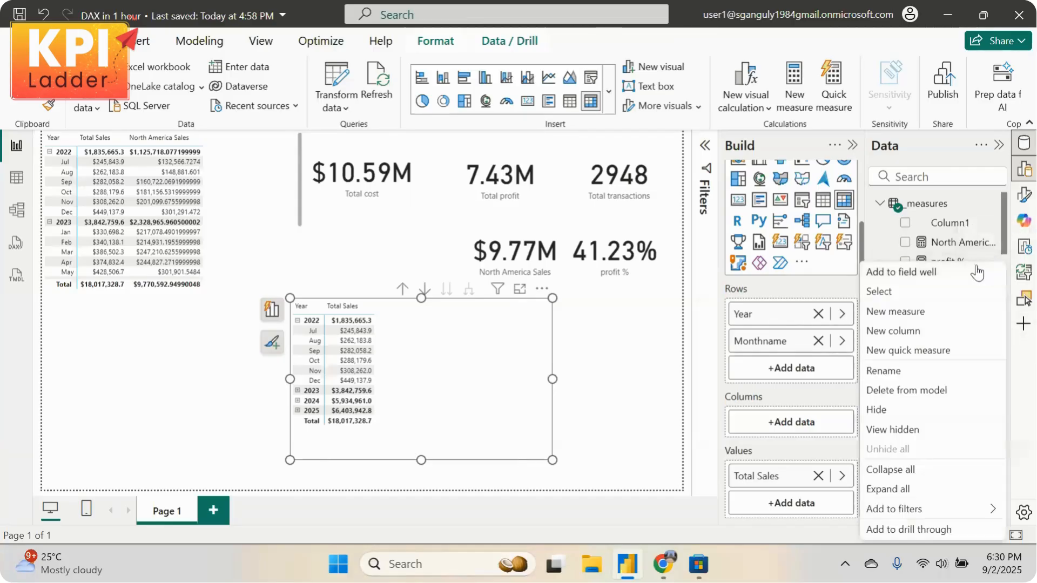
pyautogui.click(921, 313)
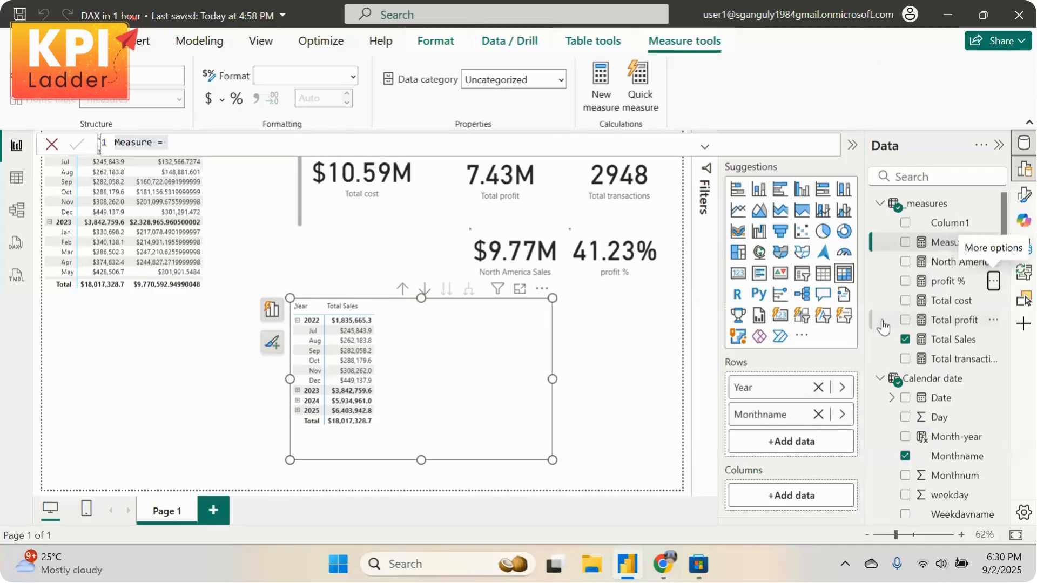
pyautogui.write('Tota')
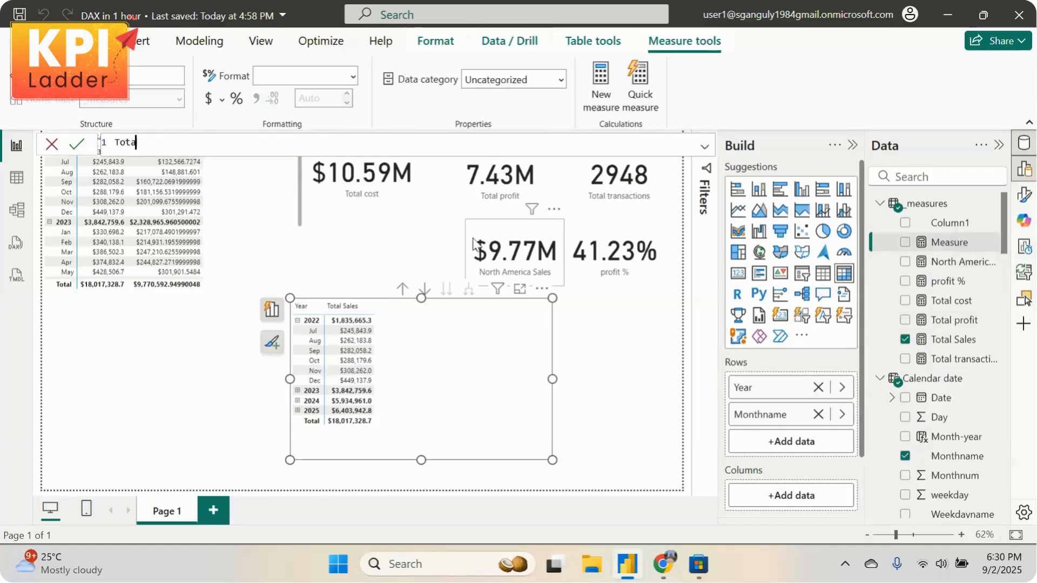
pyautogui.write('l')
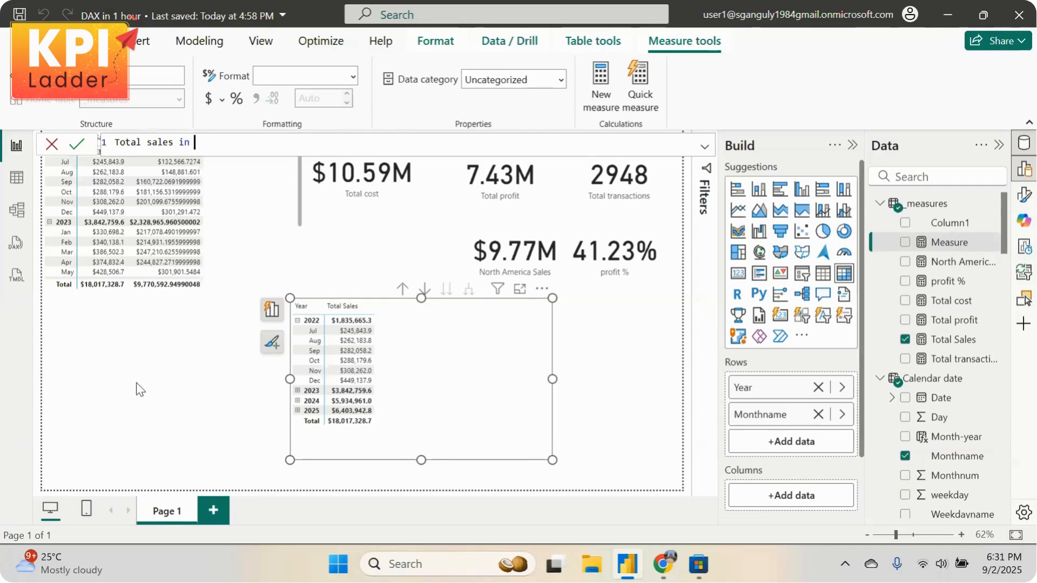
pyautogui.write('sales i')
pyautogui.press('BackSpace')
pyautogui.press('BackSpace')
pyautogui.press('BackSpace')
pyautogui.write('CAL')
pyautogui.press('Tab')
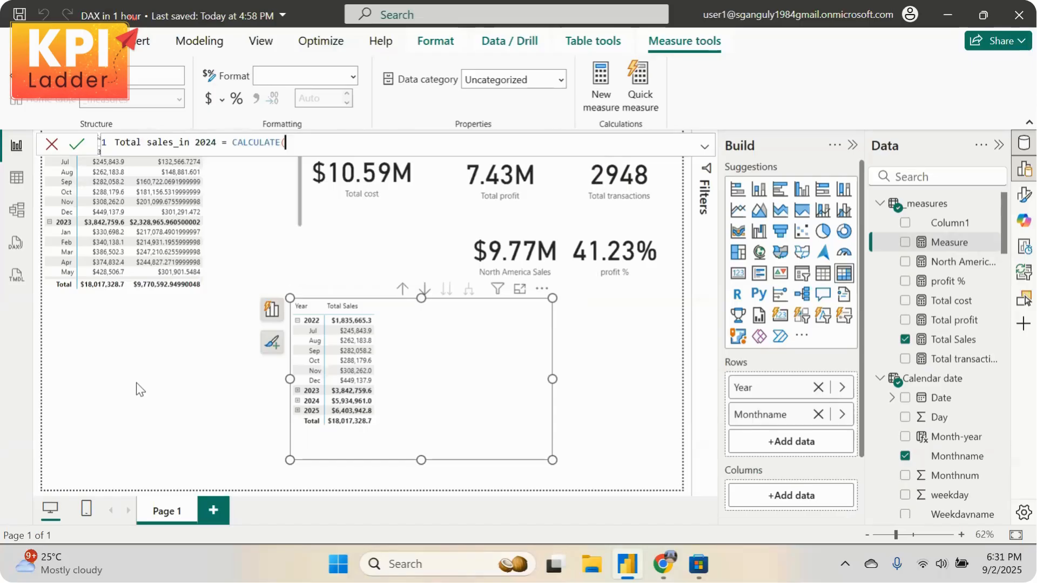
pyautogui.write('t')
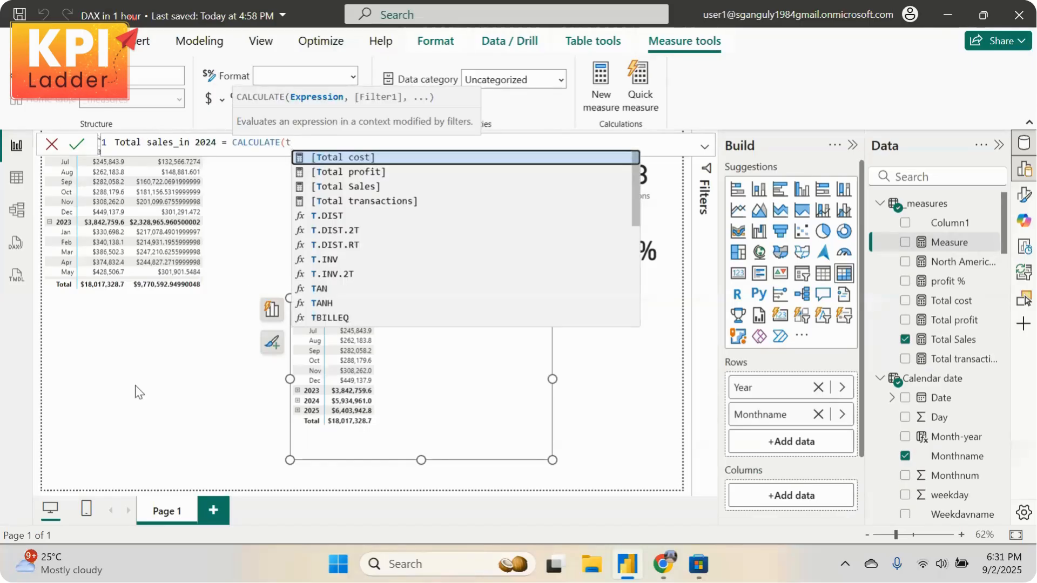
pyautogui.click(373, 187)
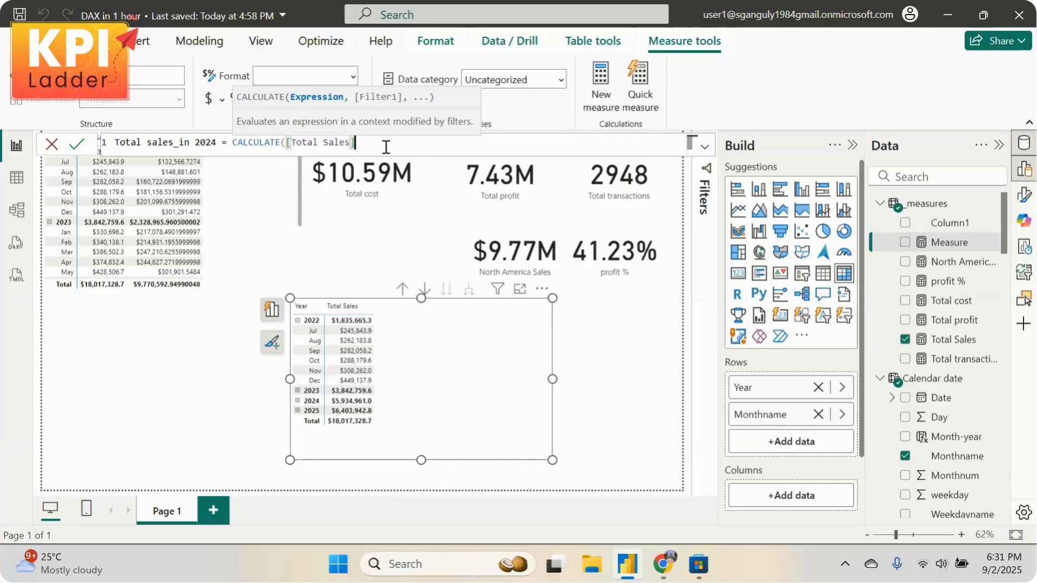
# Add the 'Calendar date'[Year] column as the filter argument in the Total sales_in 2024 CALCULATE formula
pyautogui.write(',da')
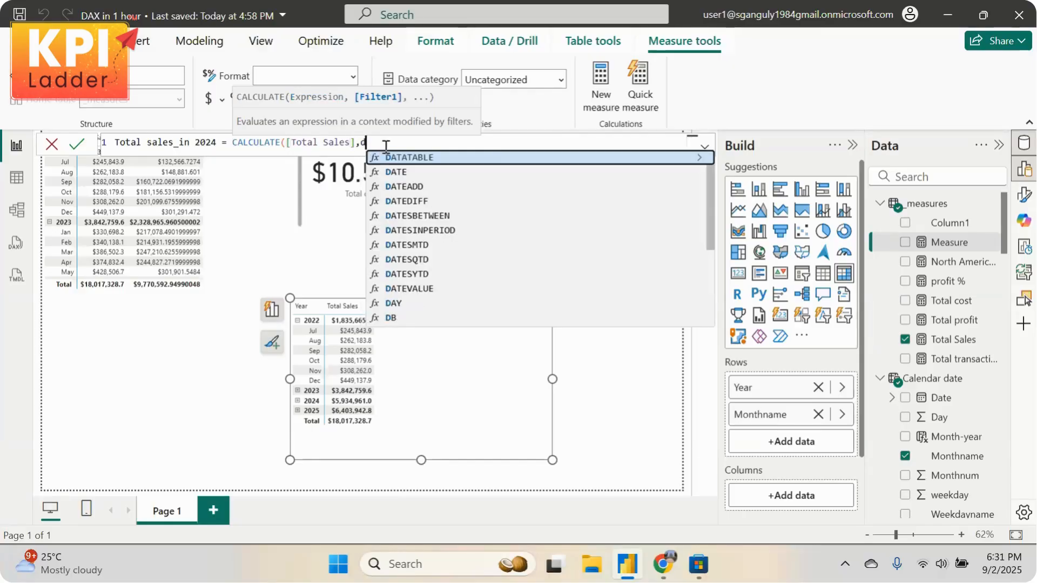
pyautogui.press('BackSpace')
pyautogui.press('BackSpace')
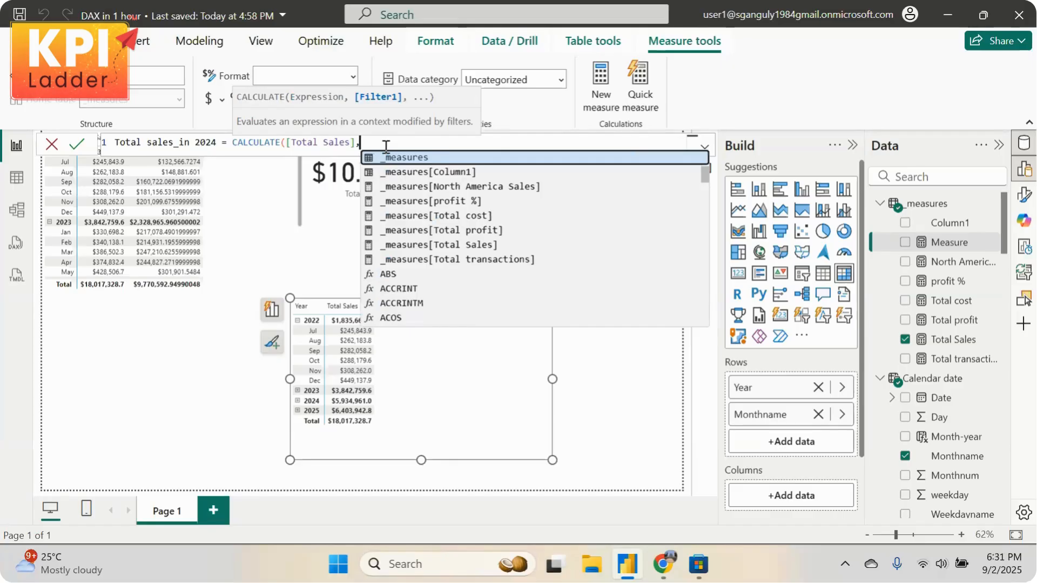
pyautogui.write('yea')
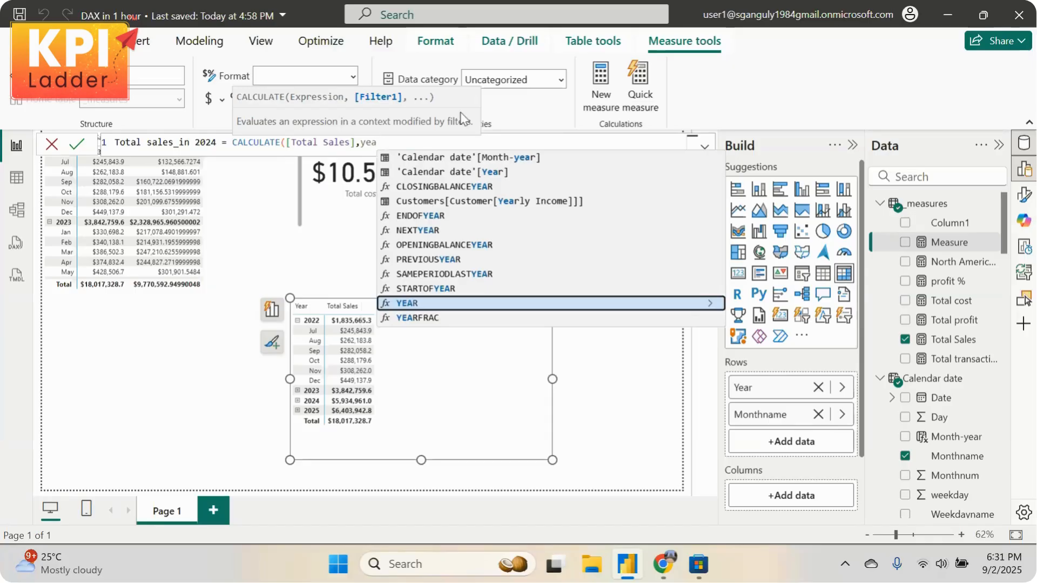
pyautogui.press('BackSpace')
pyautogui.press('BackSpace')
pyautogui.press('BackSpace')
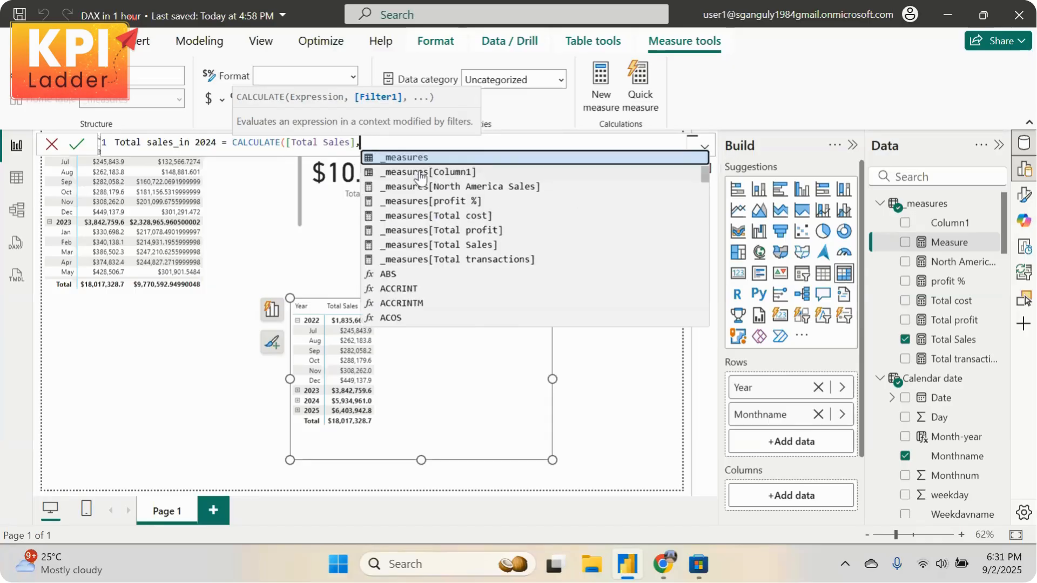
pyautogui.write("'d")
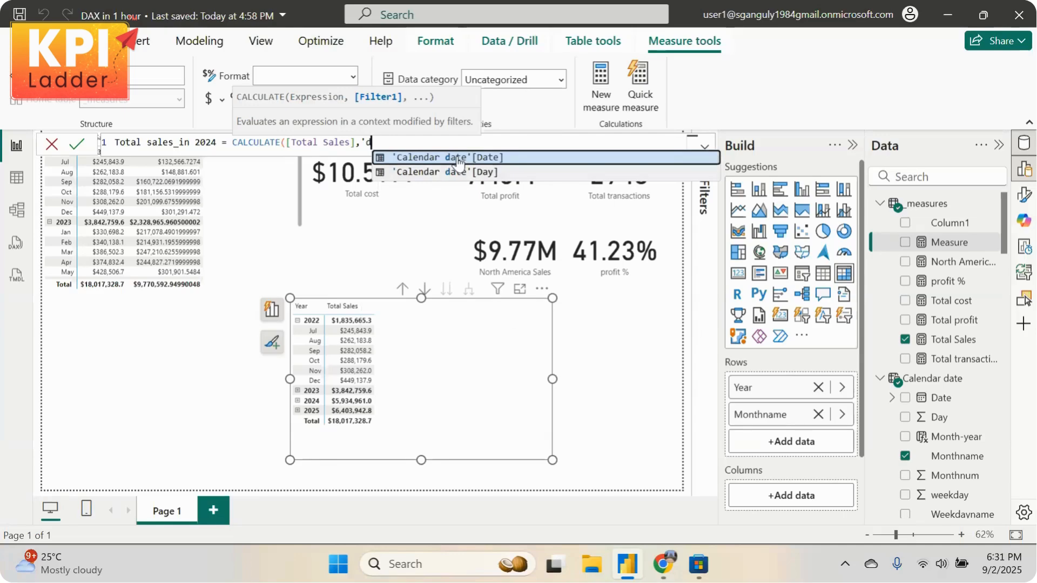
pyautogui.press('BackSpace')
pyautogui.press('BackSpace')
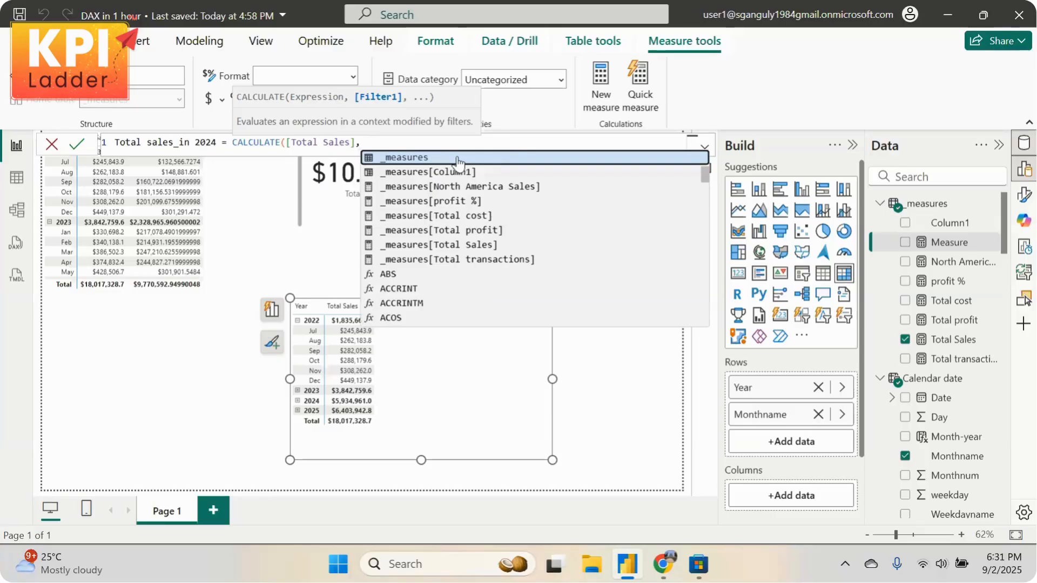
pyautogui.write("'dat")
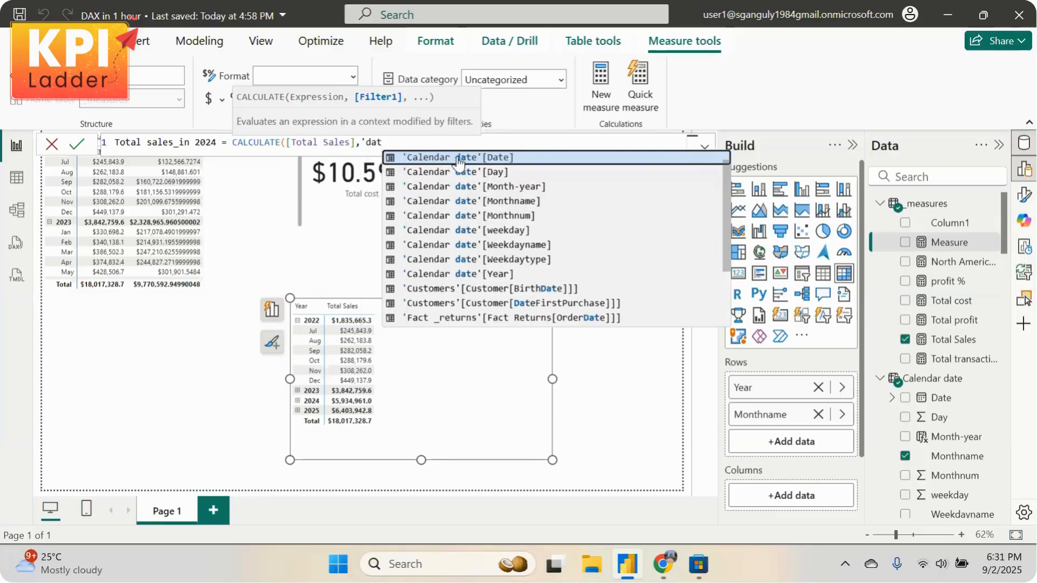
pyautogui.click(494, 273)
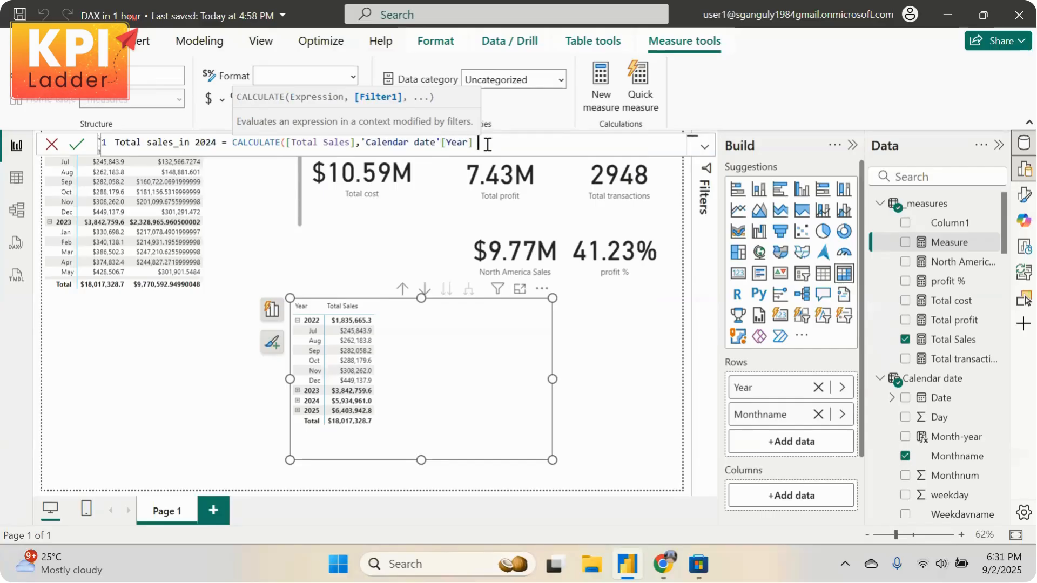
# Complete the Total sales_in 2024 filter with = 2024, close the formula and commit the measure
pyautogui.write('= 2024')
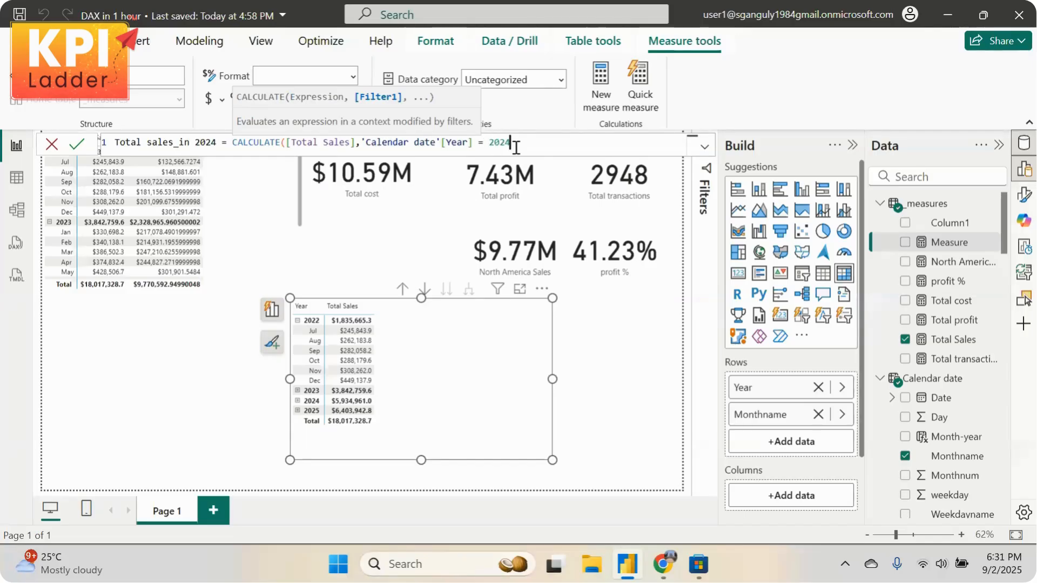
pyautogui.write(')')
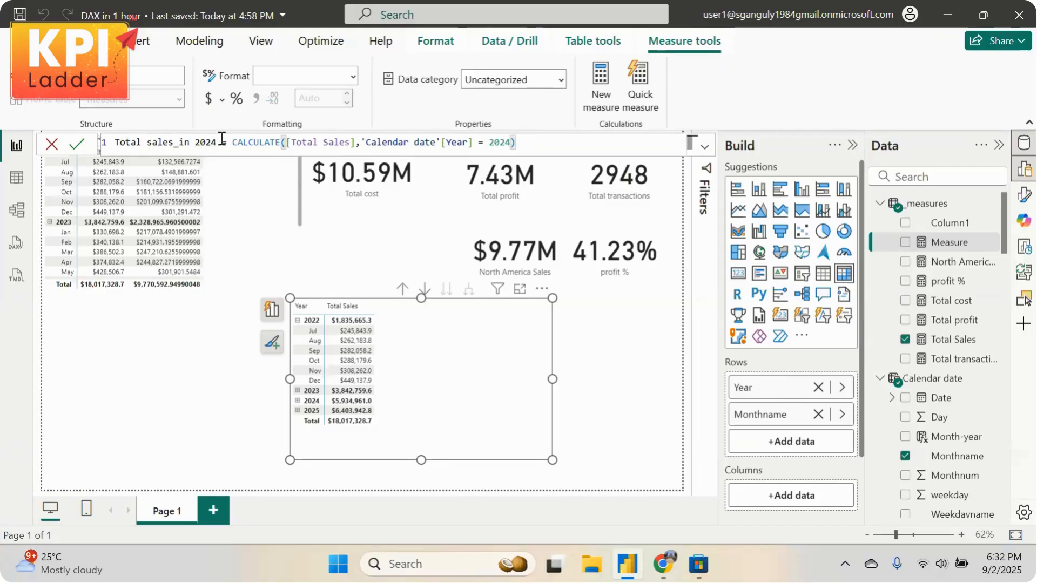
pyautogui.press('Return')
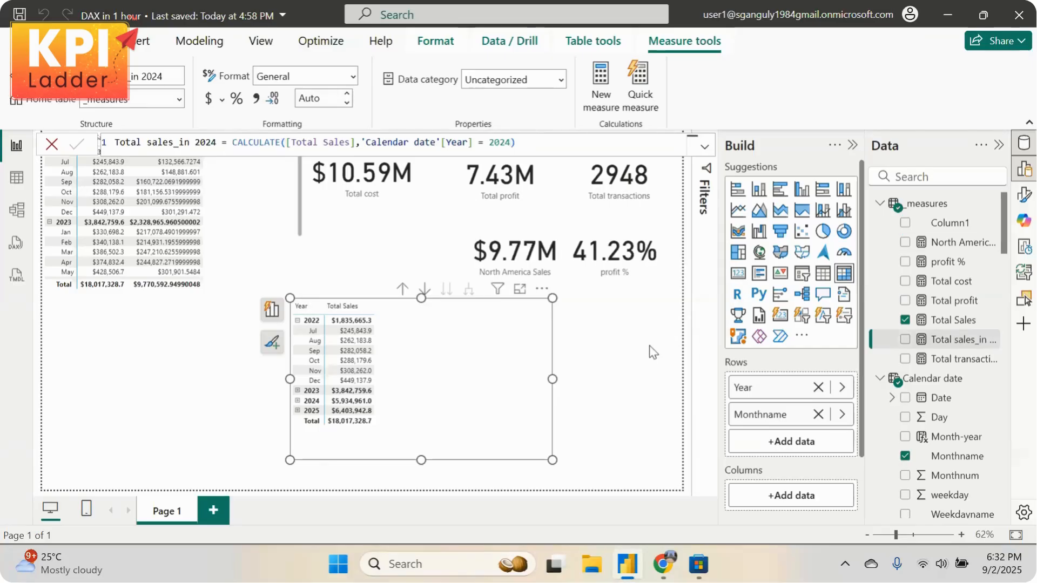
# Duplicate the North America Sales card and replace the copy's field with the Total sales_in 2024 measure
pyautogui.click(531, 268)
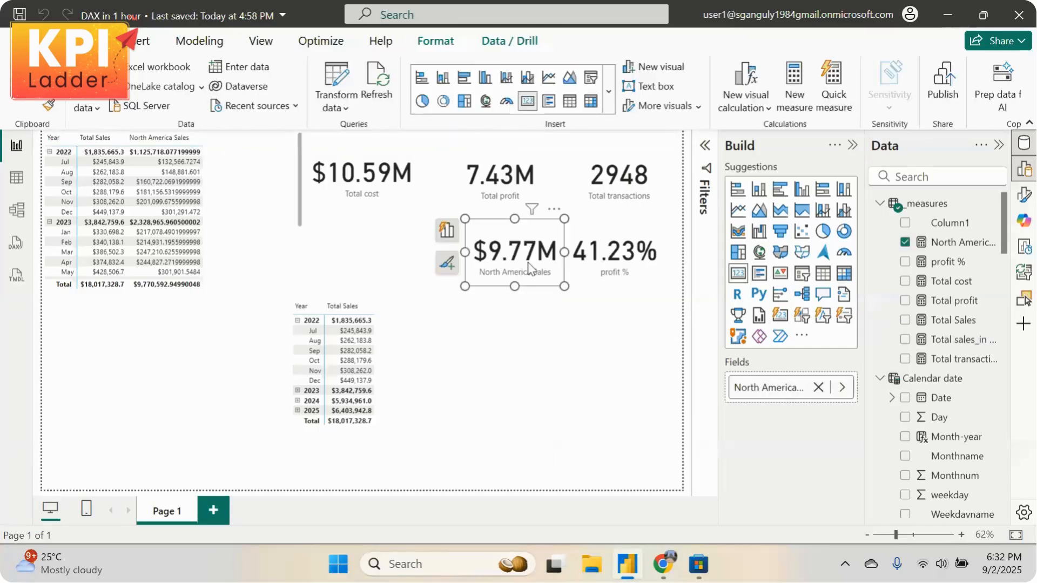
pyautogui.hotkey('ctrl', 'c')
pyautogui.hotkey('ctrl', 'v')
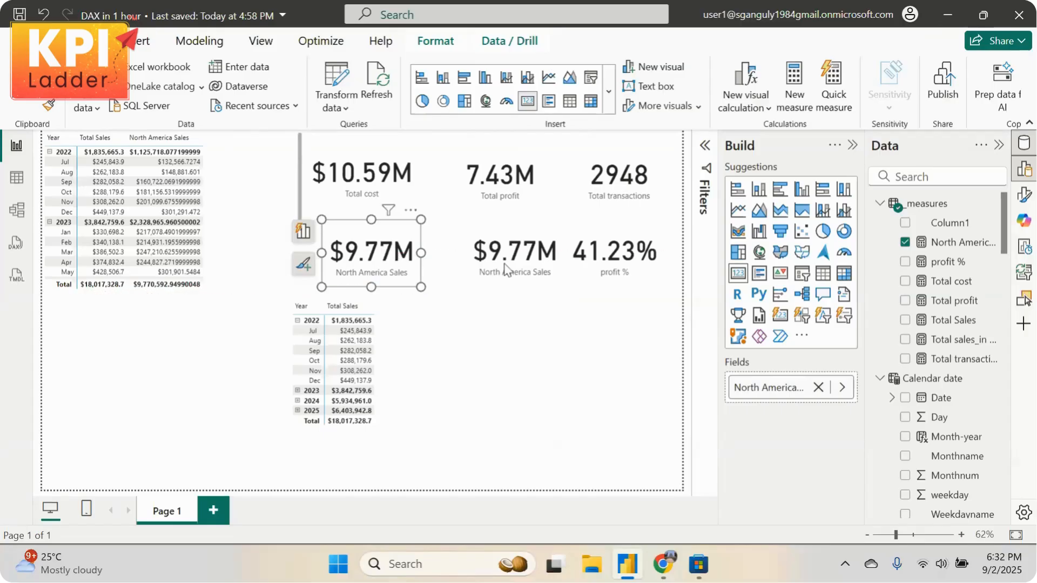
pyautogui.click(904, 242)
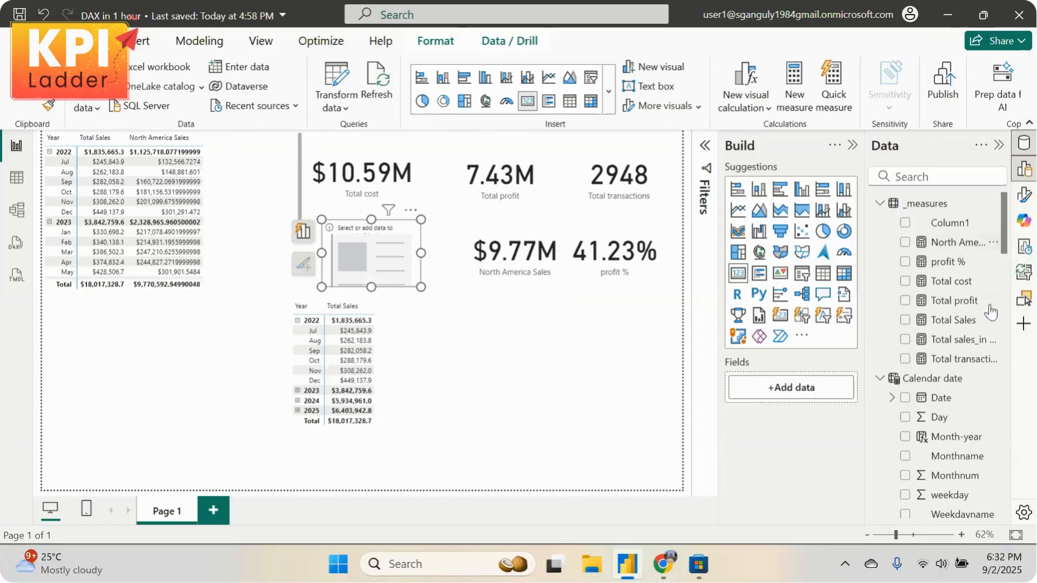
pyautogui.moveTo(958, 339); pyautogui.dragTo(402, 239)
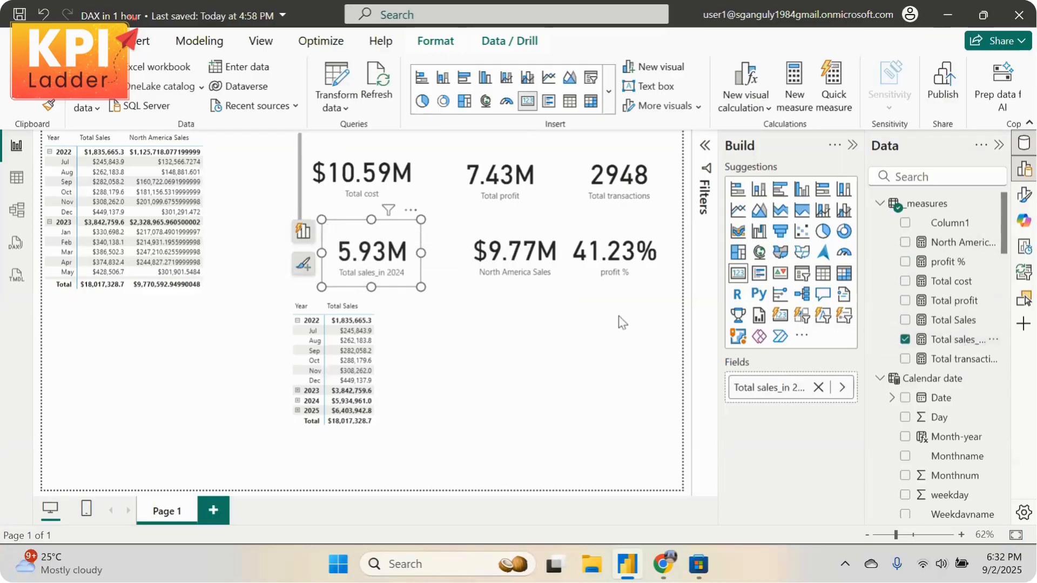
# Format the Total sales_in 2024 measure as currency with the dollar sign
pyautogui.click(956, 339)
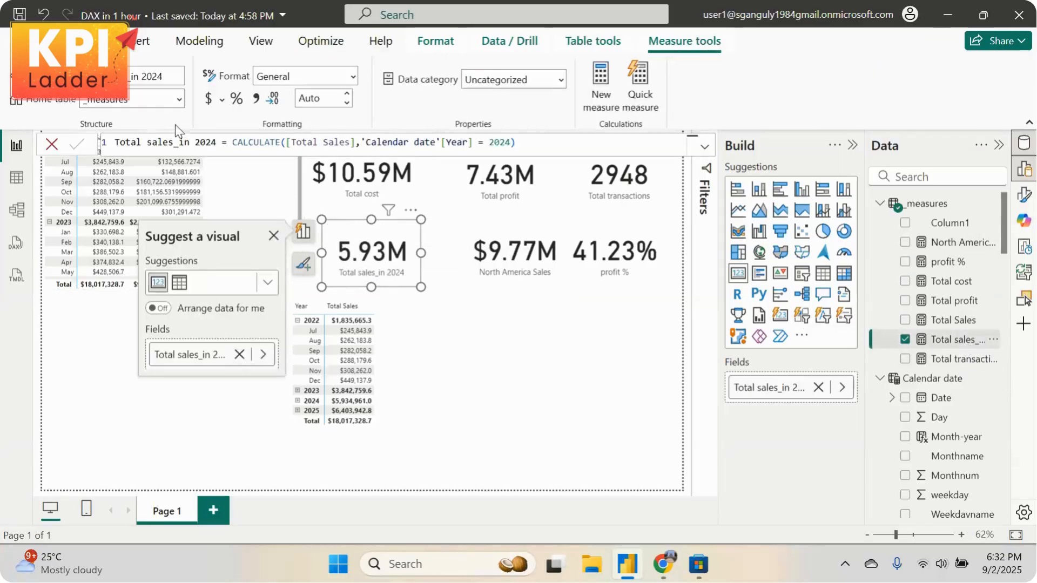
pyautogui.click(208, 100)
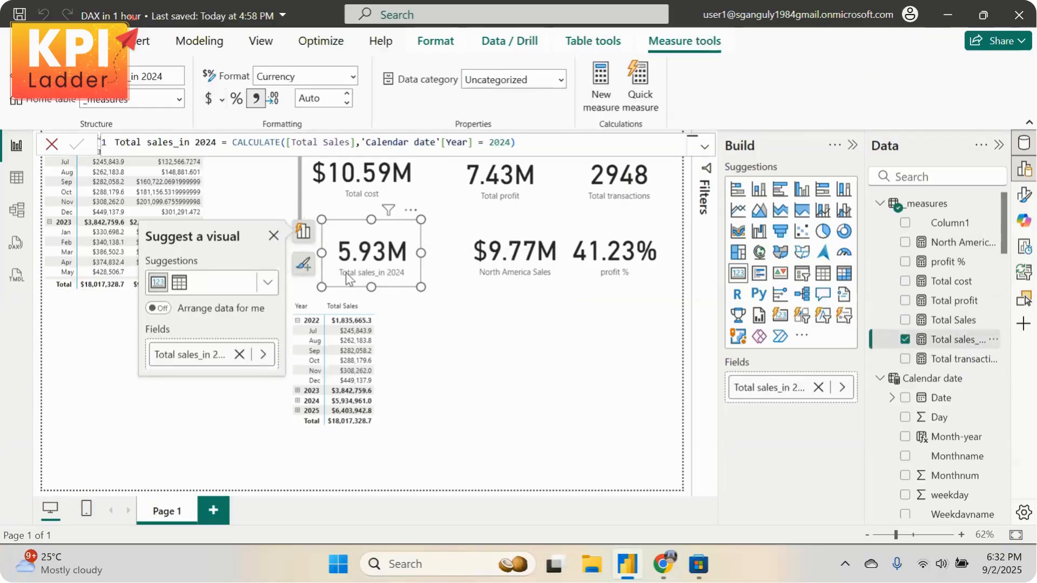
pyautogui.click(624, 335)
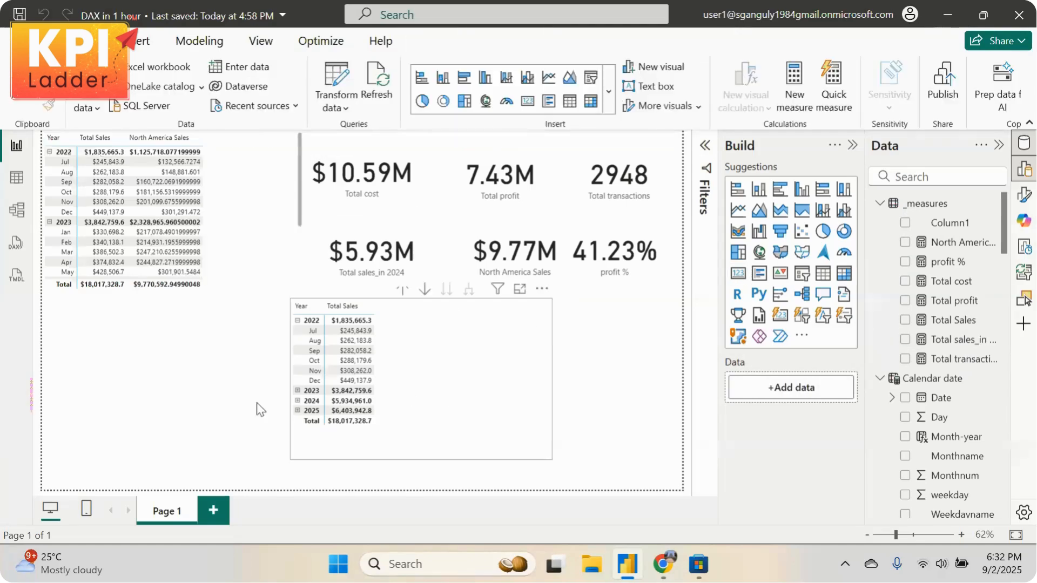
# Reposition the lower matrix slightly to the right beneath the Total sales_in 2024 card
pyautogui.moveTo(257, 403); pyautogui.dragTo(24, 414)
pyautogui.click(6, 276)
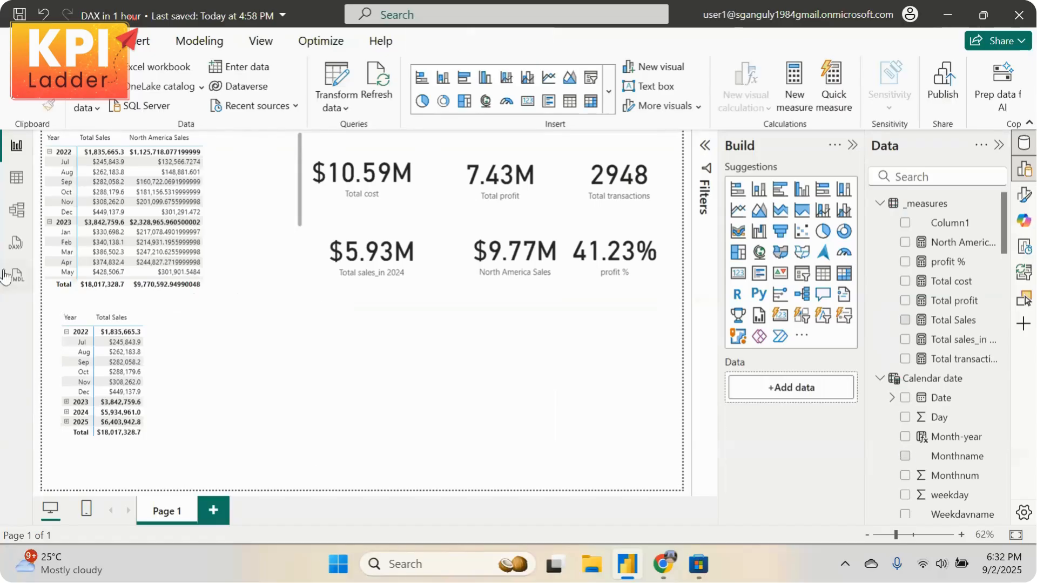
pyautogui.moveTo(471, 382); pyautogui.dragTo(467, 394)
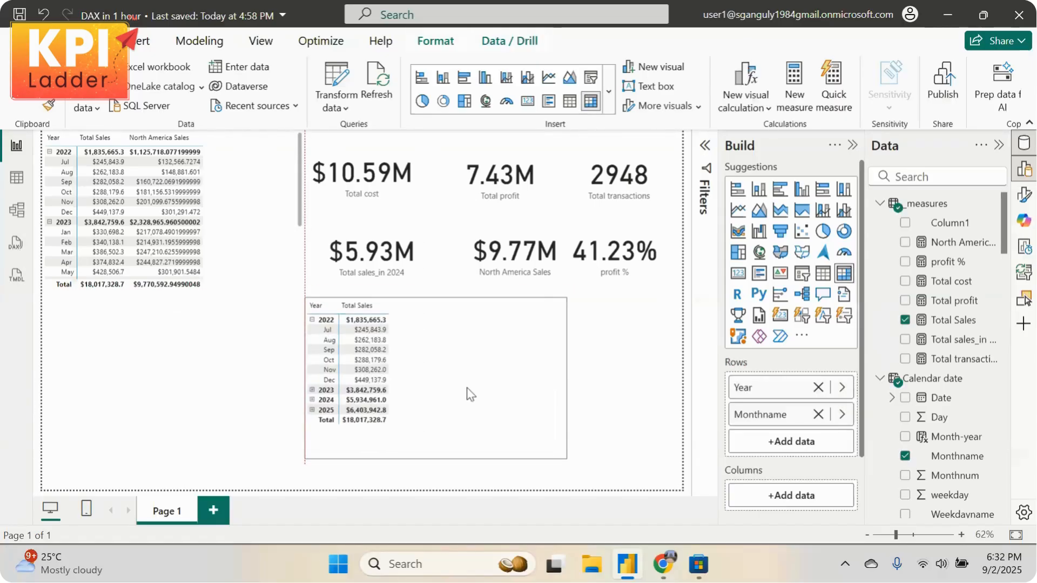
# Create a new measure in the _measures table named TotalYtd and begin its formula with the TOTALYTD function
pyautogui.scroll(-3, 893, 354)
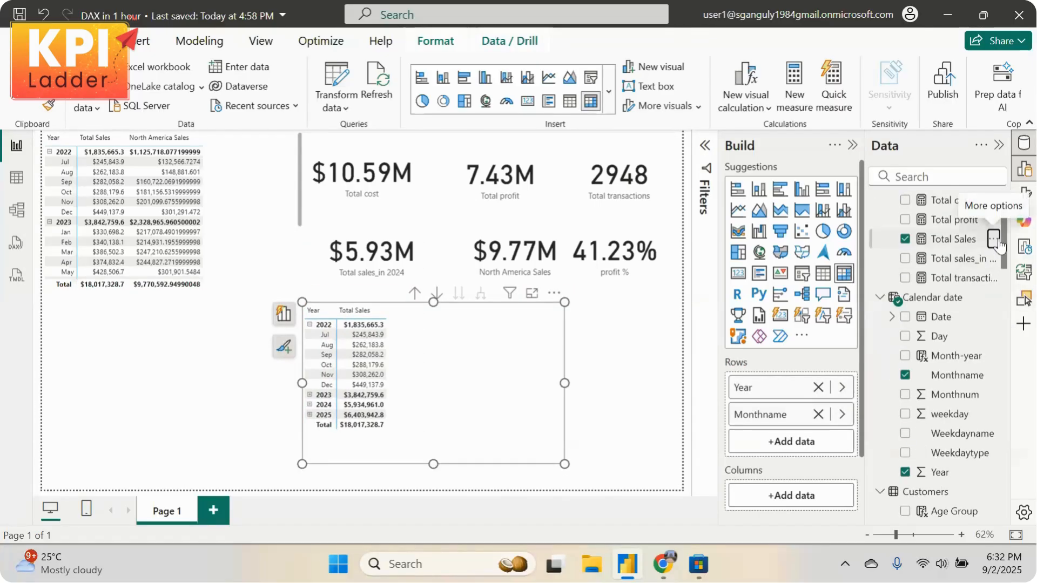
pyautogui.click(994, 258)
pyautogui.click(921, 290)
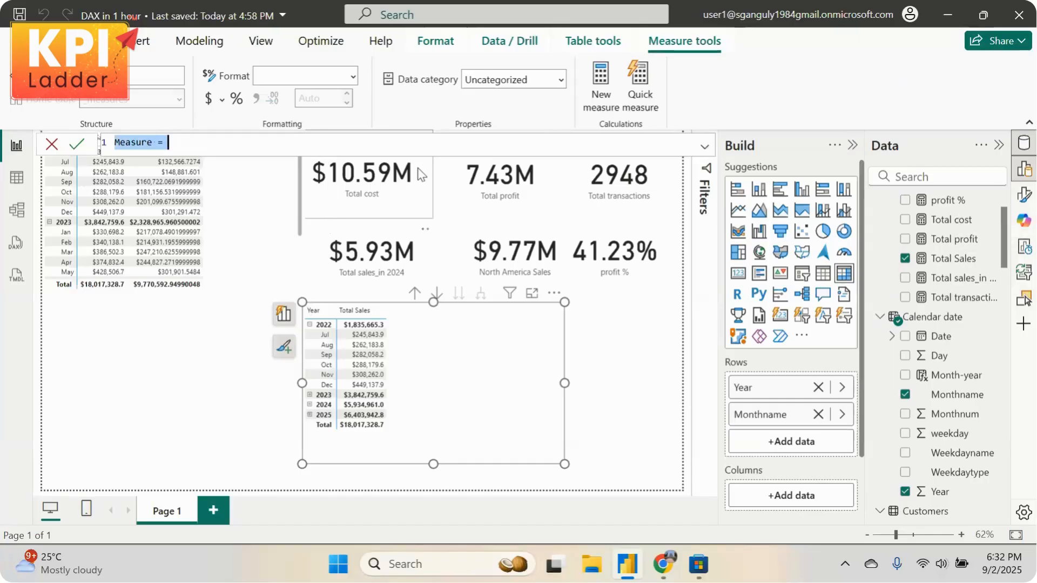
pyautogui.write('Total')
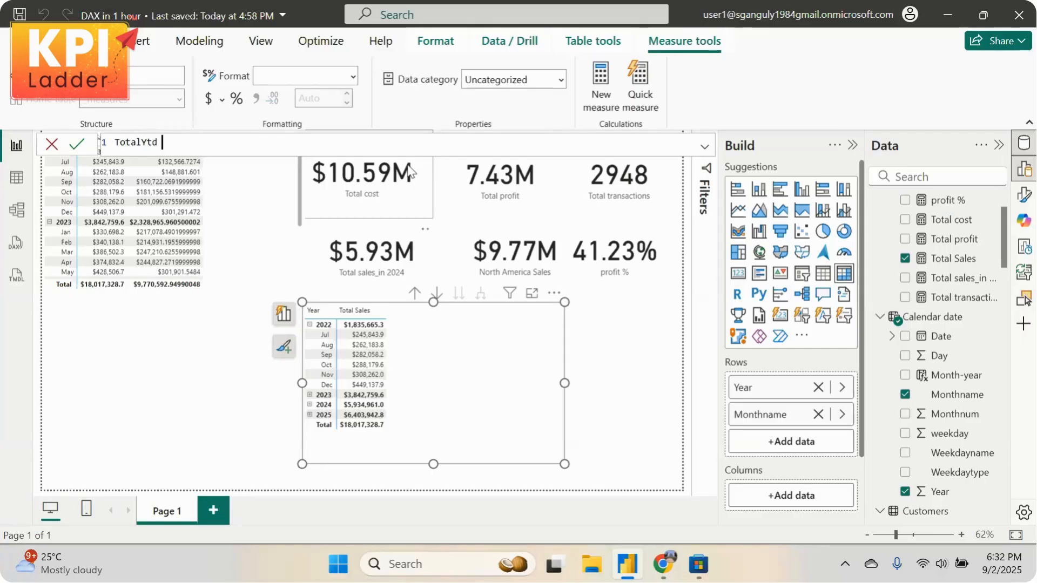
pyautogui.write('Ytd = tota')
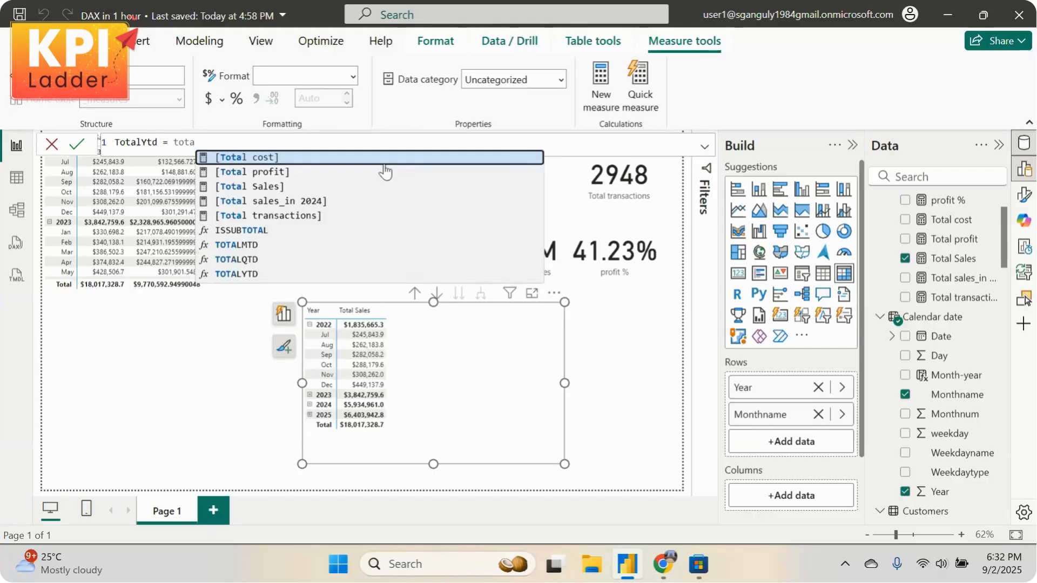
pyautogui.click(262, 276)
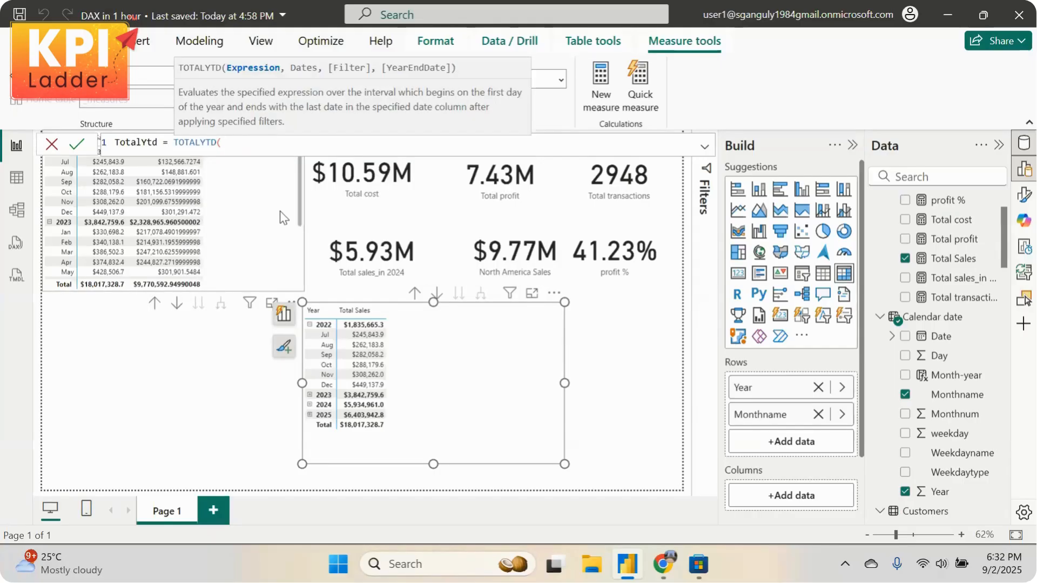
# Complete the TotalYtd formula with [Total Sales] and 'Calendar date'[Date], and add the measure to the lower matrix's values
pyautogui.write('total')
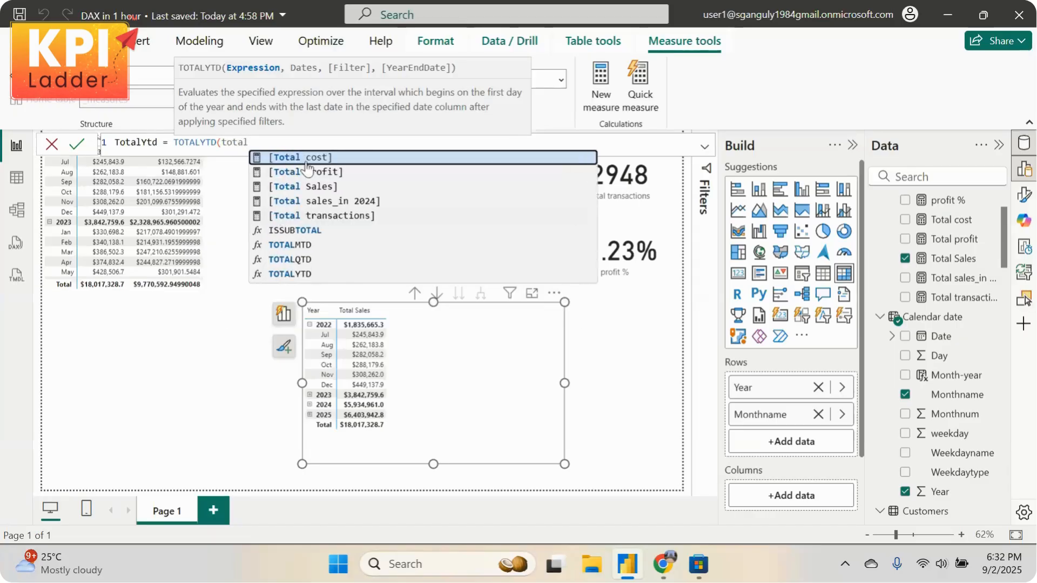
pyautogui.click(319, 187)
pyautogui.write(',')
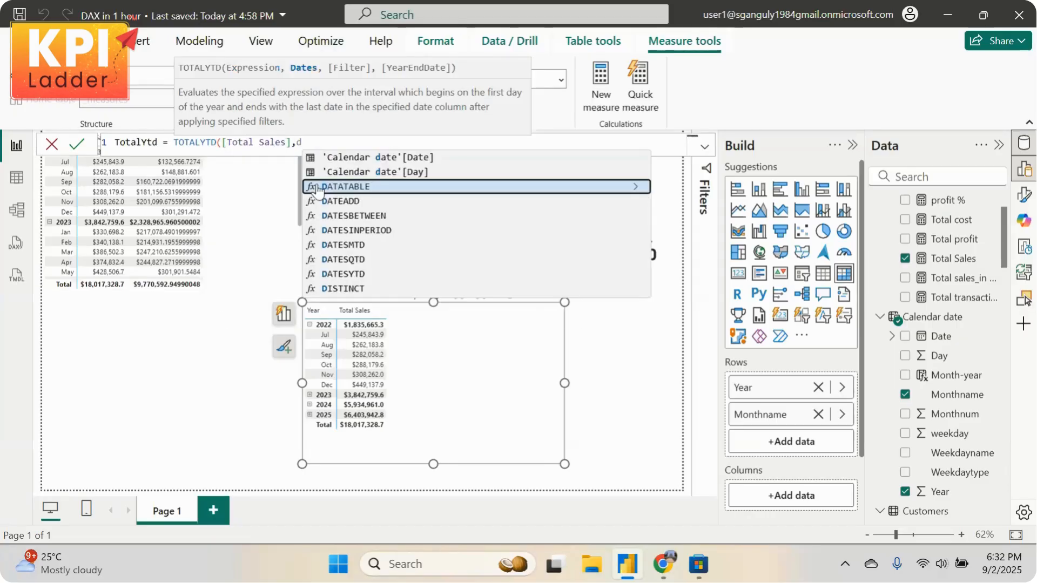
pyautogui.write('ca')
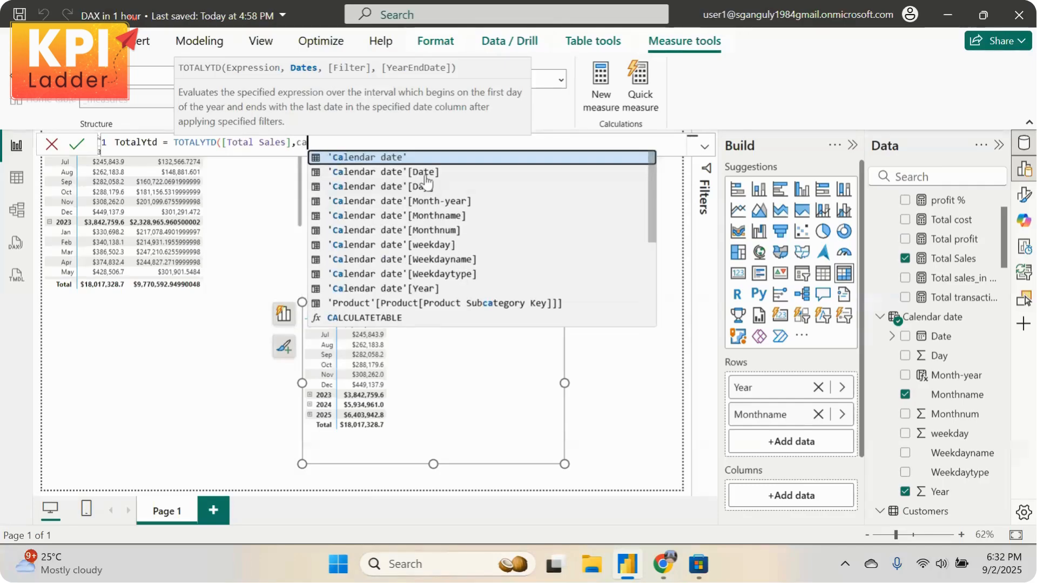
pyautogui.click(425, 173)
pyautogui.write(')')
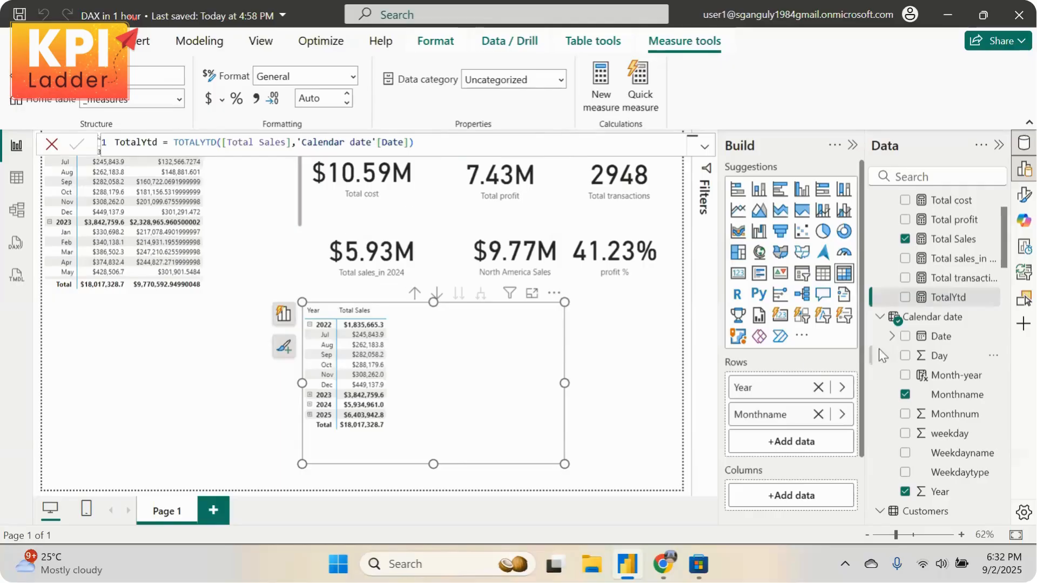
pyautogui.moveTo(948, 297); pyautogui.dragTo(473, 350)
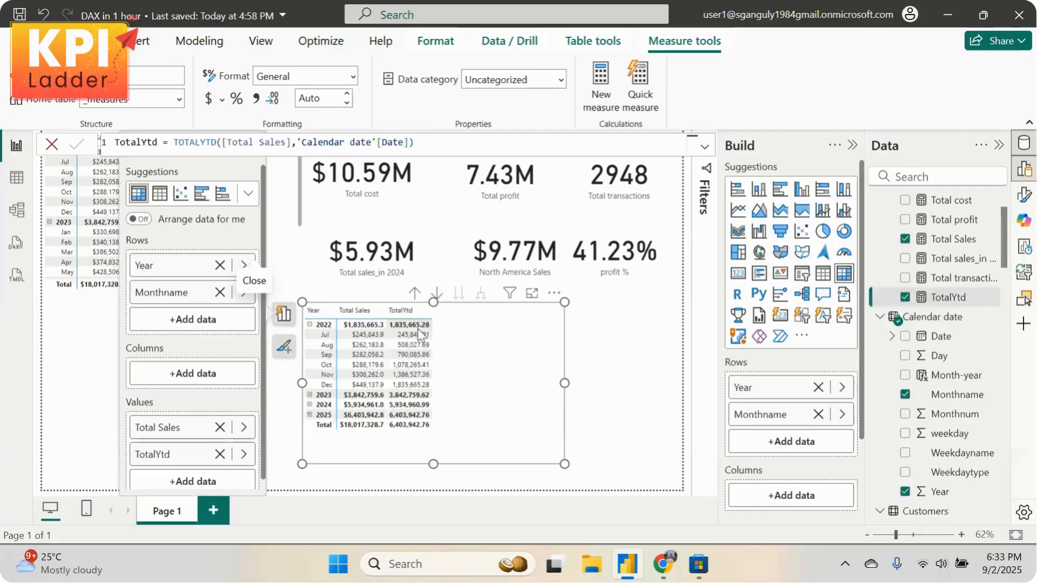
# Create a new measure in the _measures table named pysales and begin its formula with CALCULATE([Total Sales],
pyautogui.rightClick(969, 301)
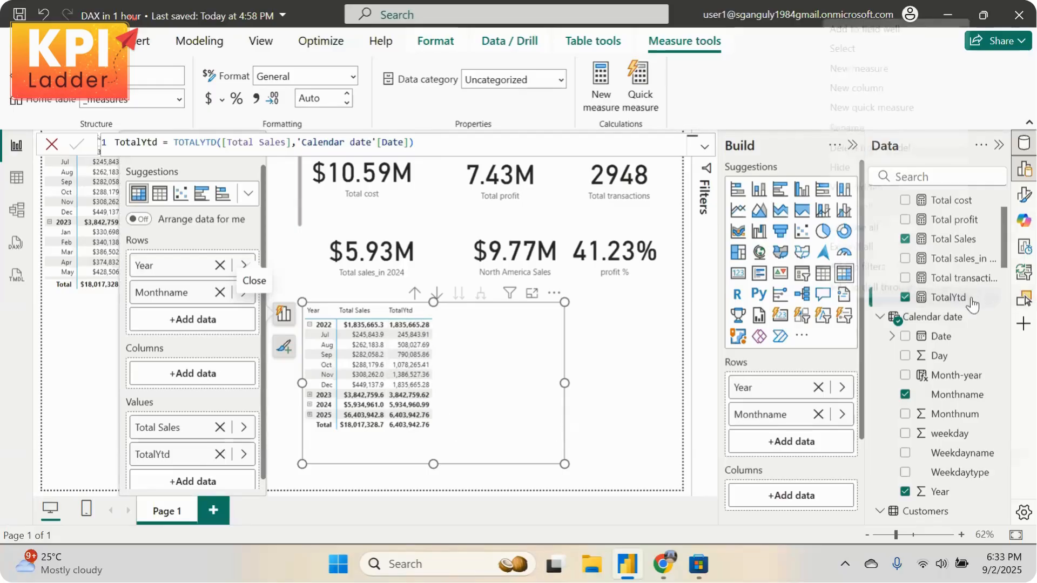
pyautogui.click(896, 74)
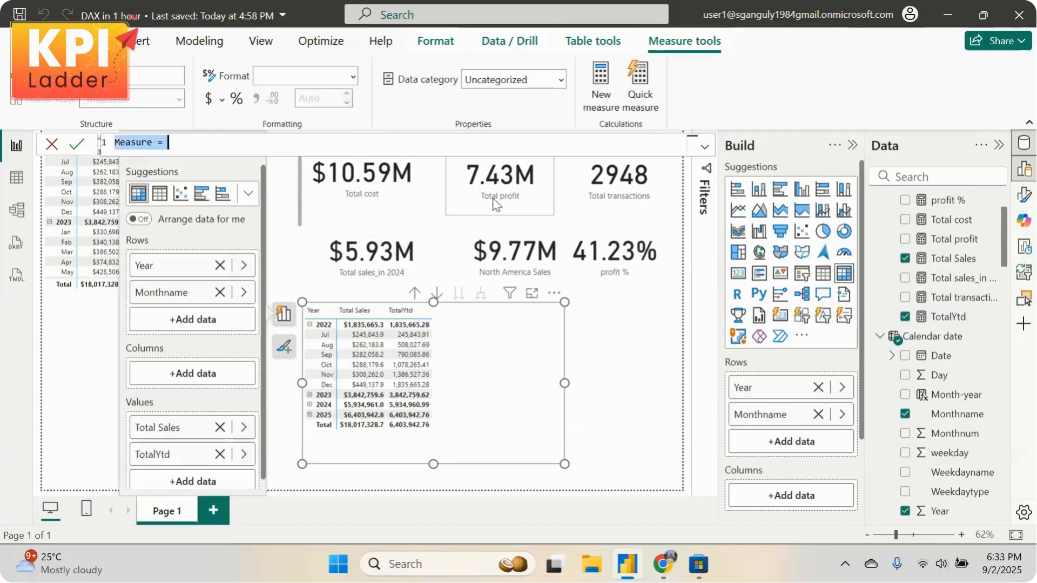
pyautogui.write('pysales =')
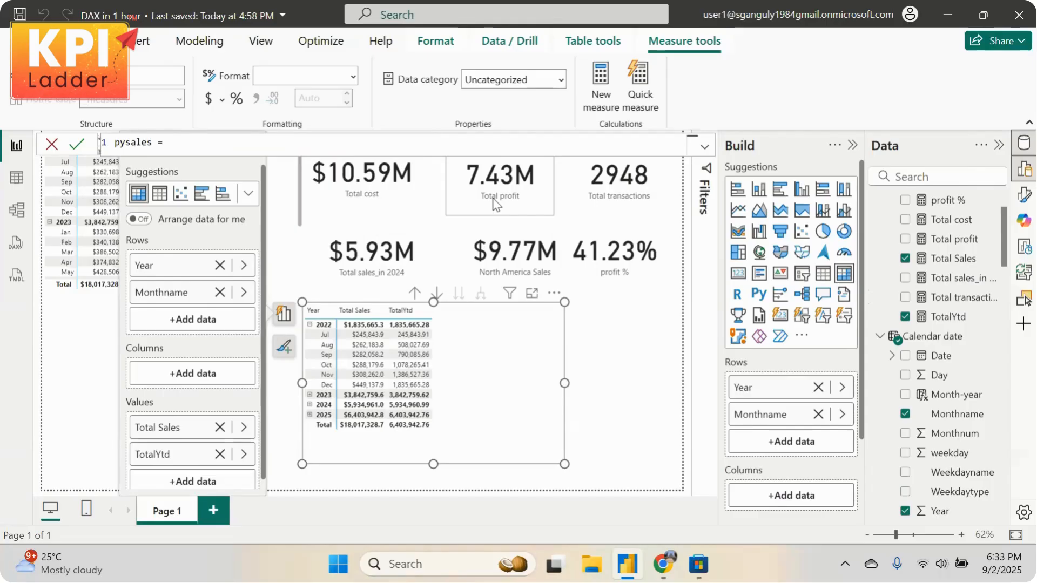
pyautogui.write('cal')
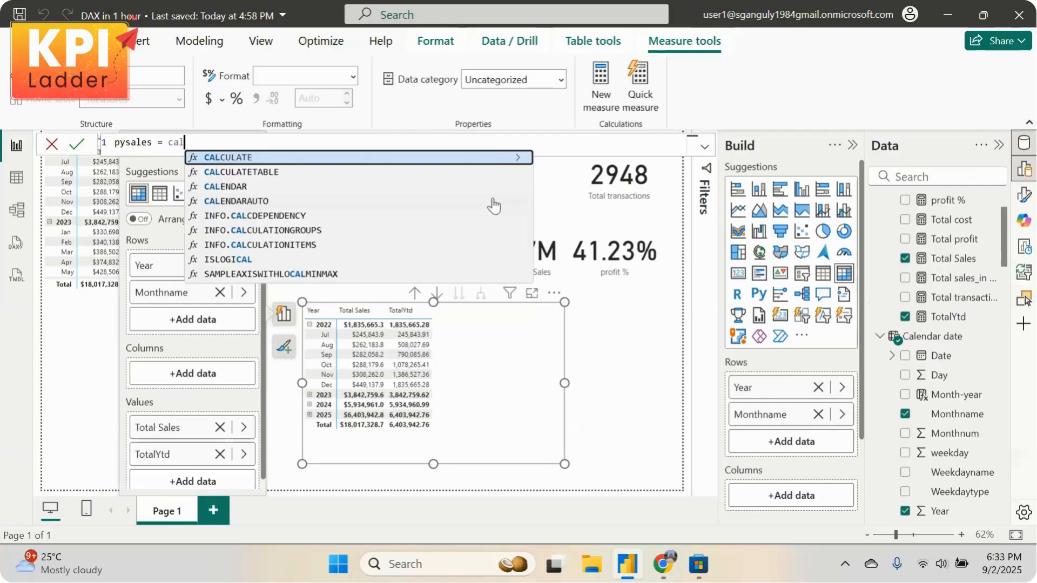
pyautogui.press('Tab')
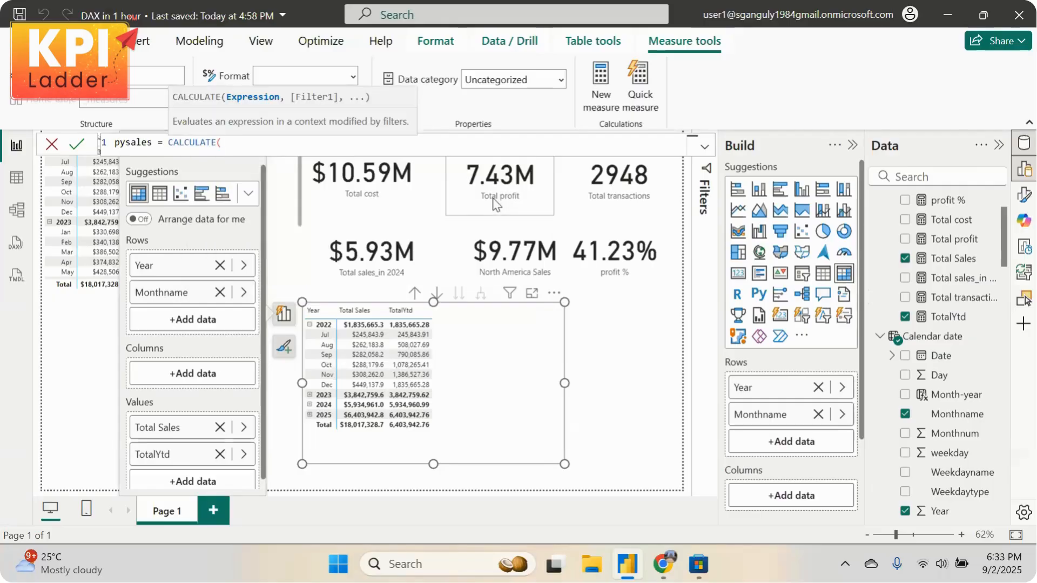
pyautogui.write('tota')
pyautogui.press('Down')
pyautogui.press('Down')
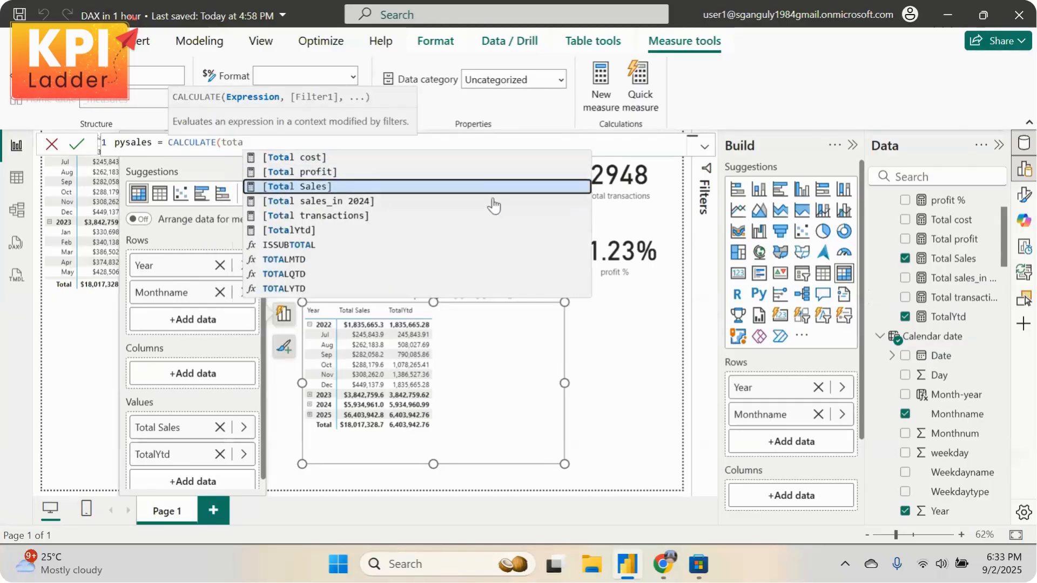
pyautogui.press('Tab')
pyautogui.write(',')
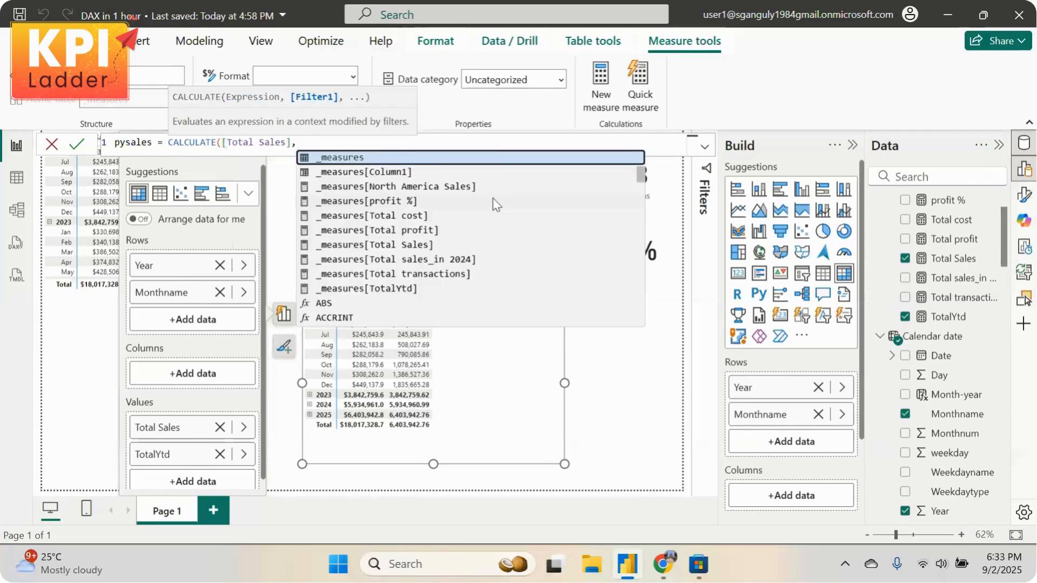
# Complete the pysales formula with the filter SAMEPERIODLASTYEAR('Calendar date'[Date]) and commit it
pyautogui.write('s')
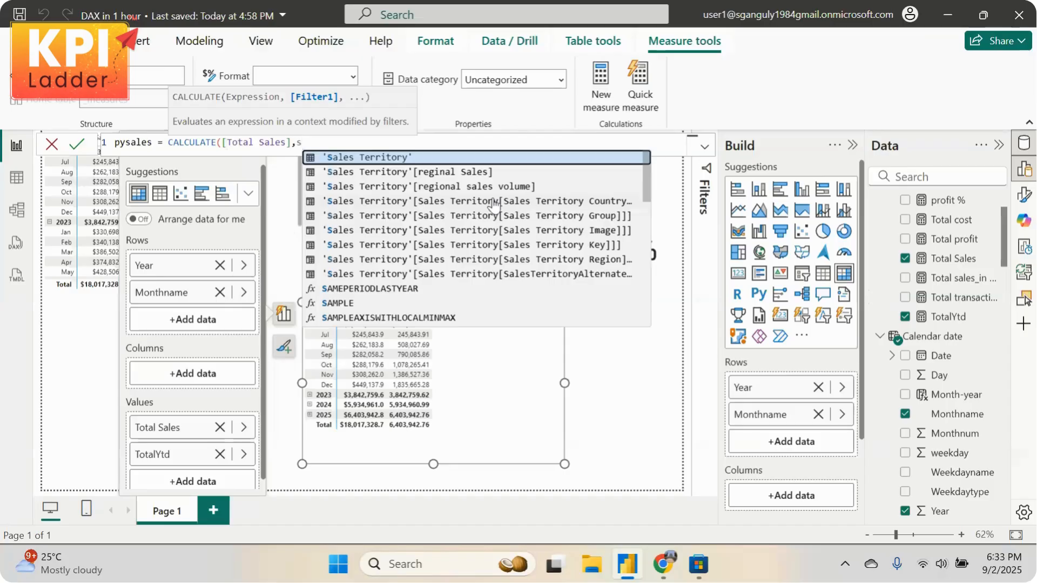
pyautogui.write('ame')
pyautogui.press('Tab')
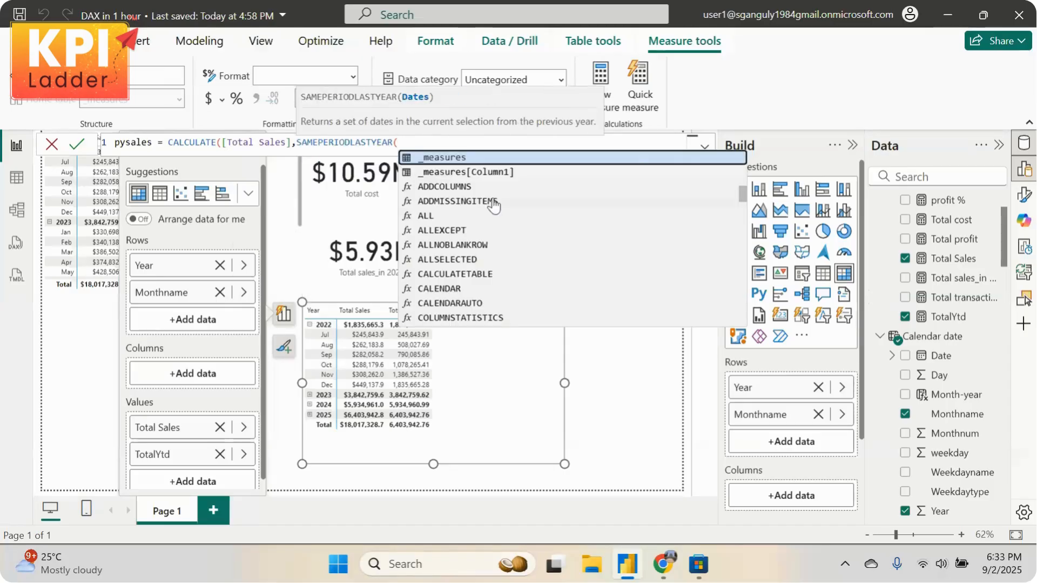
pyautogui.write('cal')
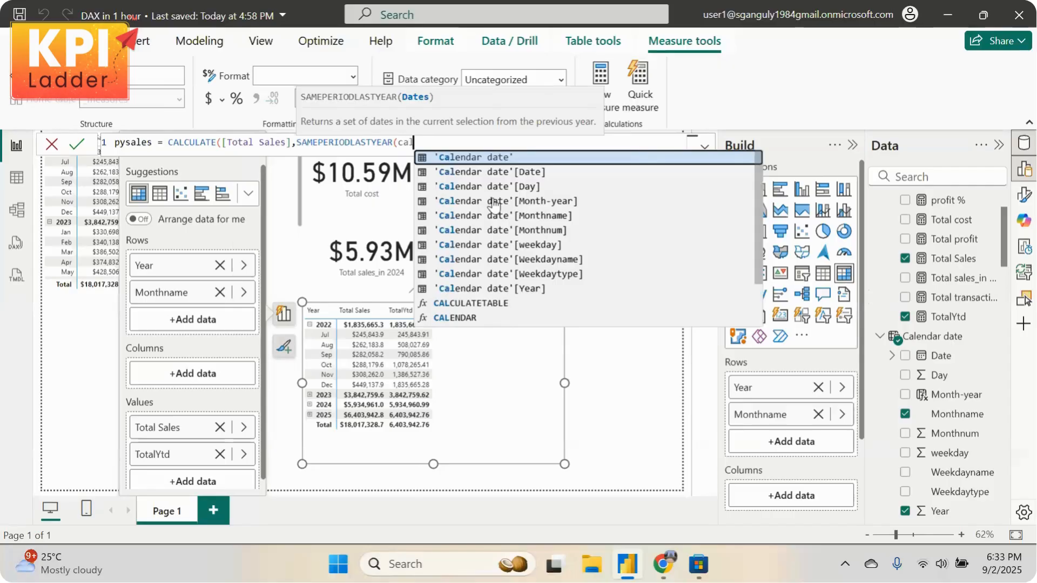
pyautogui.click(508, 173)
pyautogui.write(')')
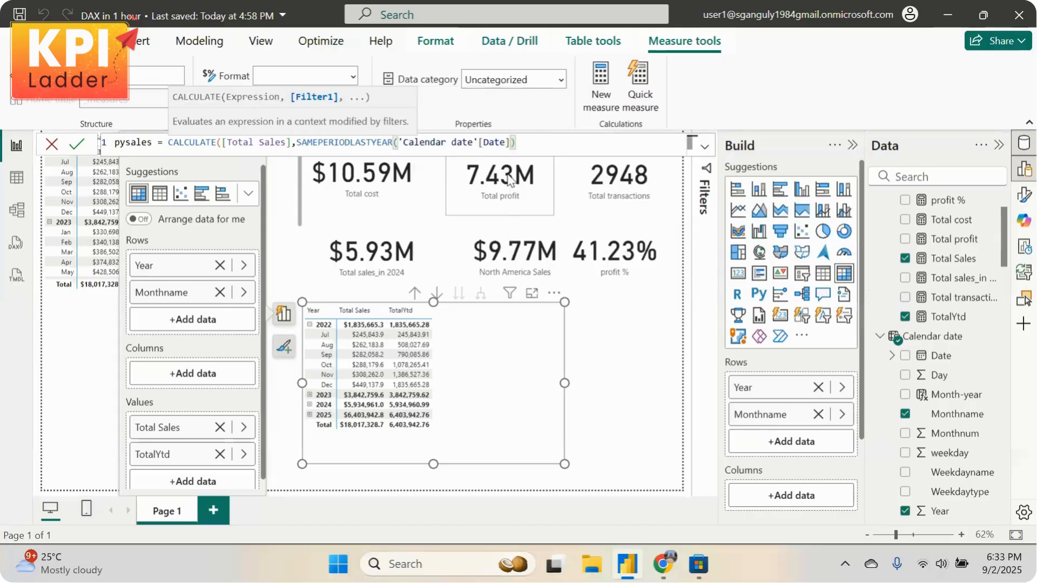
pyautogui.write(')')
pyautogui.press('Return')
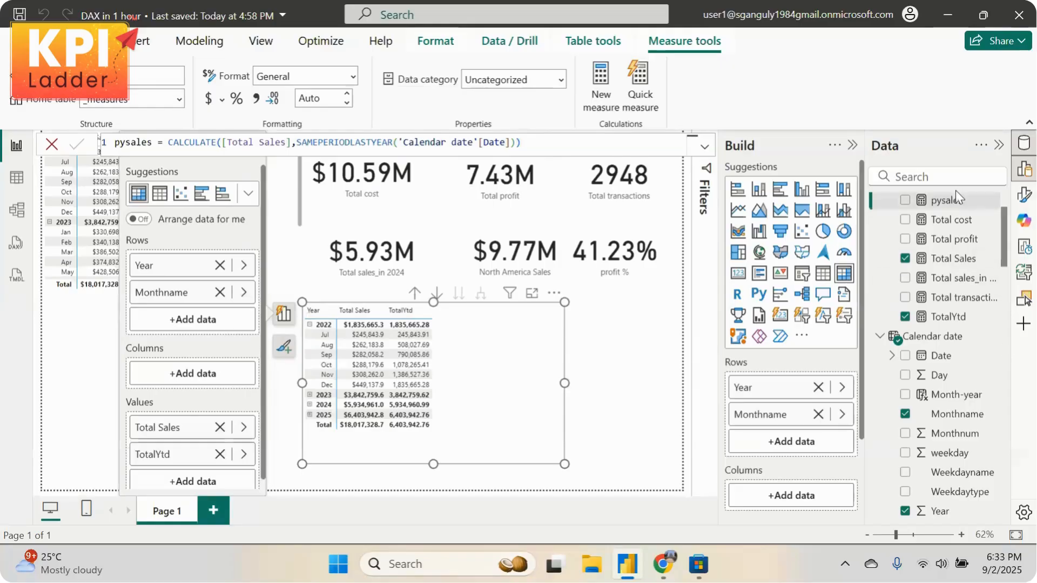
# Add the pysales measure to the lower matrix's values and collapse its 2022 months so only year rows show
pyautogui.moveTo(953, 200); pyautogui.dragTo(542, 376)
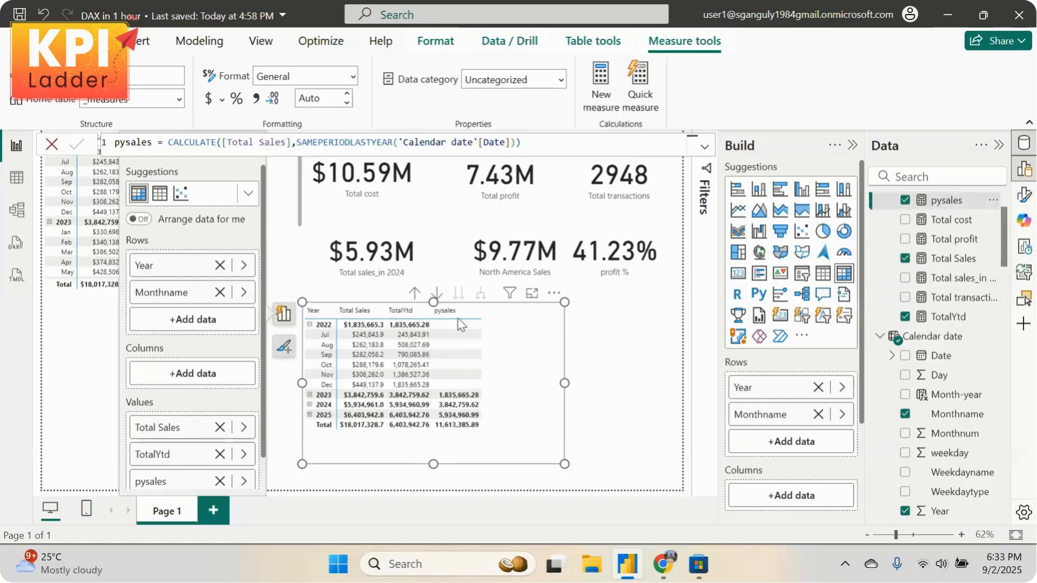
pyautogui.click(309, 324)
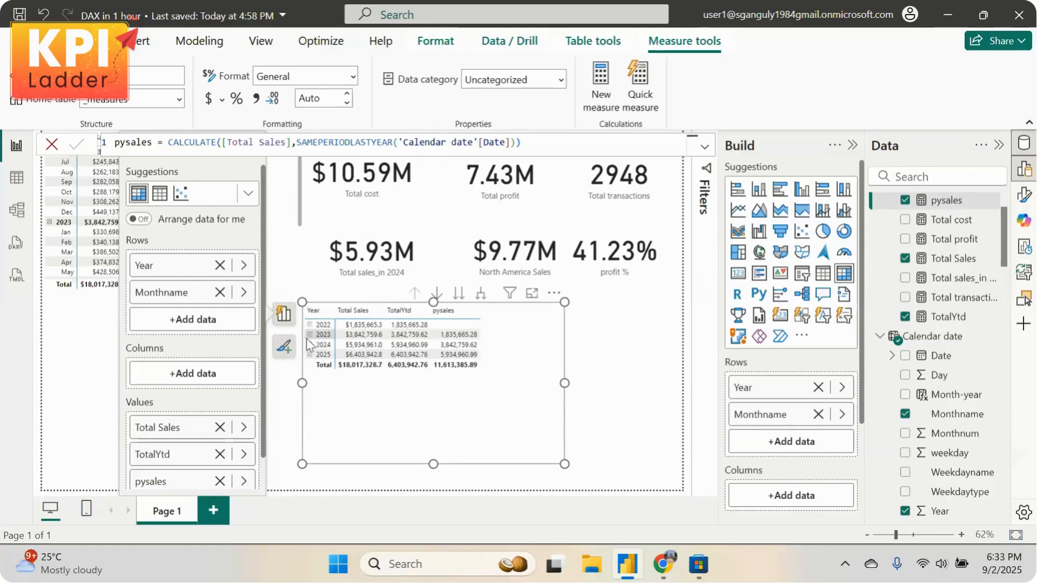
pyautogui.click(323, 334)
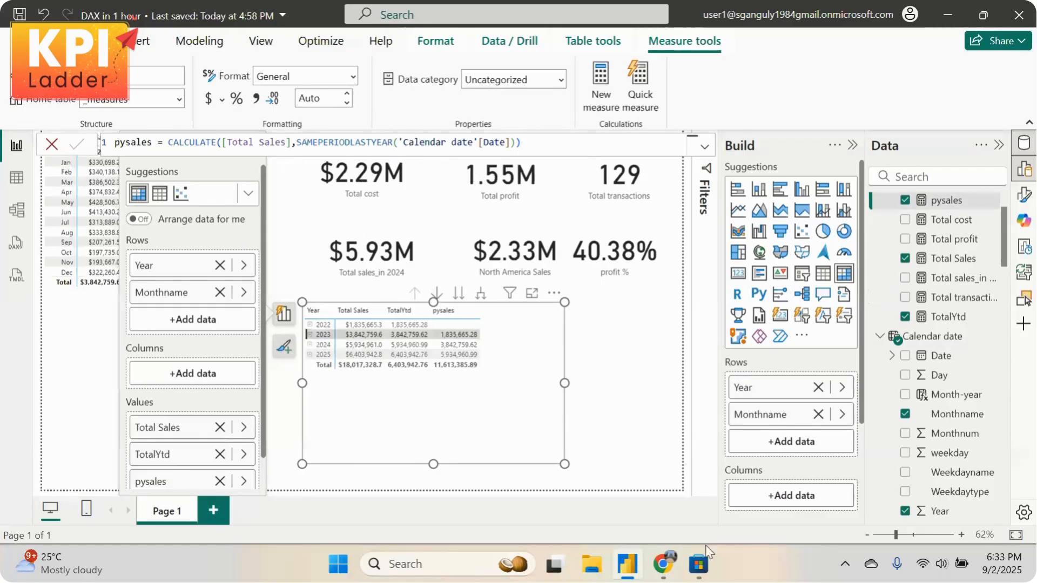
pyautogui.moveTo(656, 574)
pyautogui.click(591, 507)
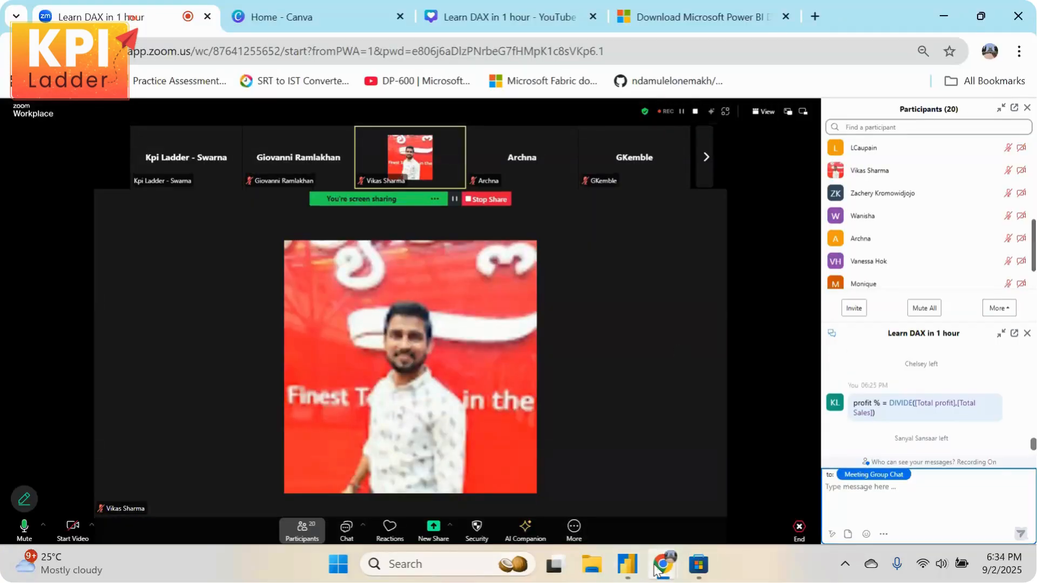
pyautogui.moveTo(663, 564)
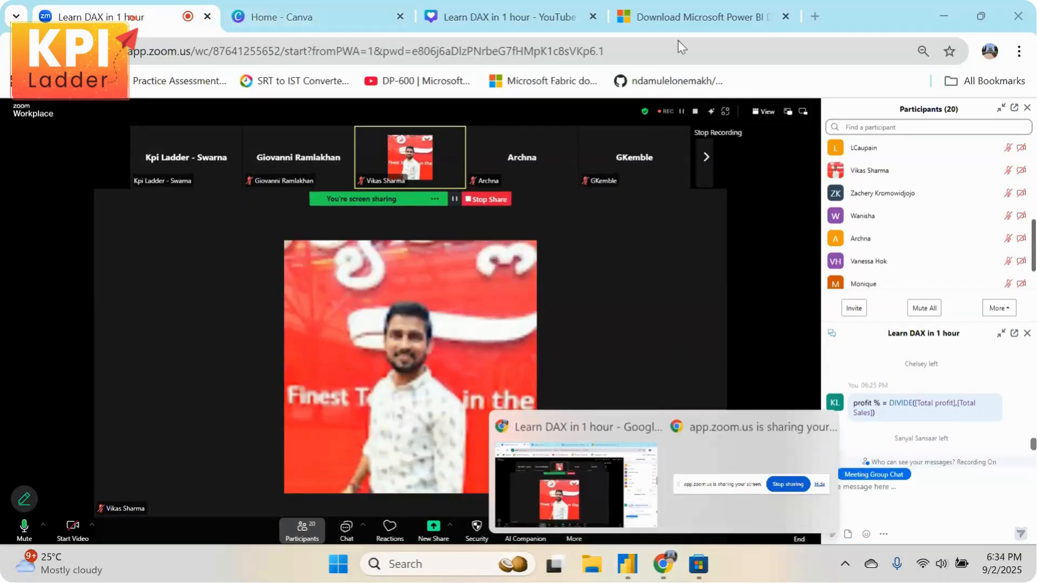
pyautogui.click(627, 565)
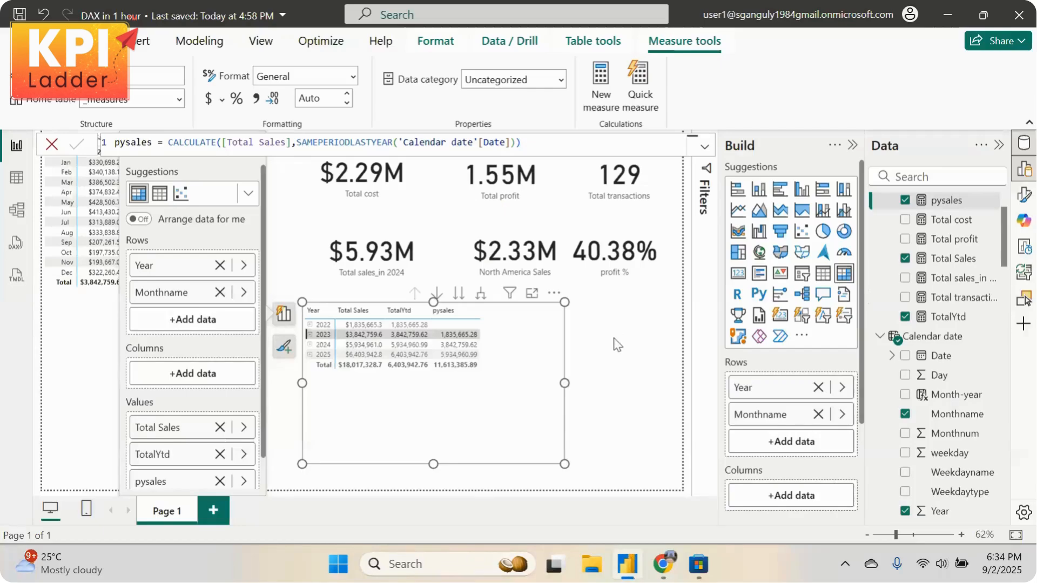
# Clear the 2023 row selection and view the available visual calculation types for the lower matrix
pyautogui.click(637, 346)
pyautogui.click(437, 399)
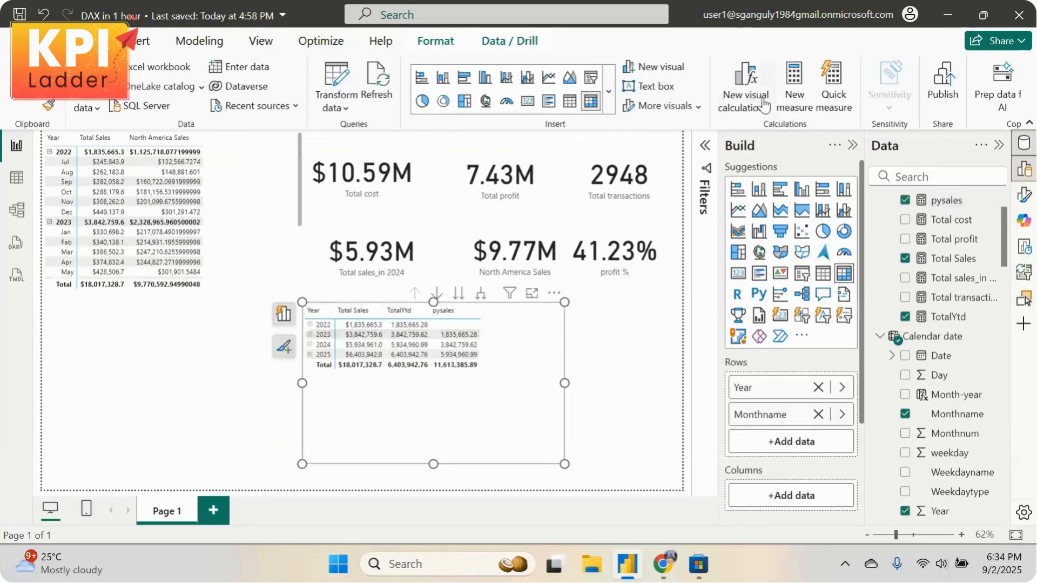
pyautogui.click(748, 107)
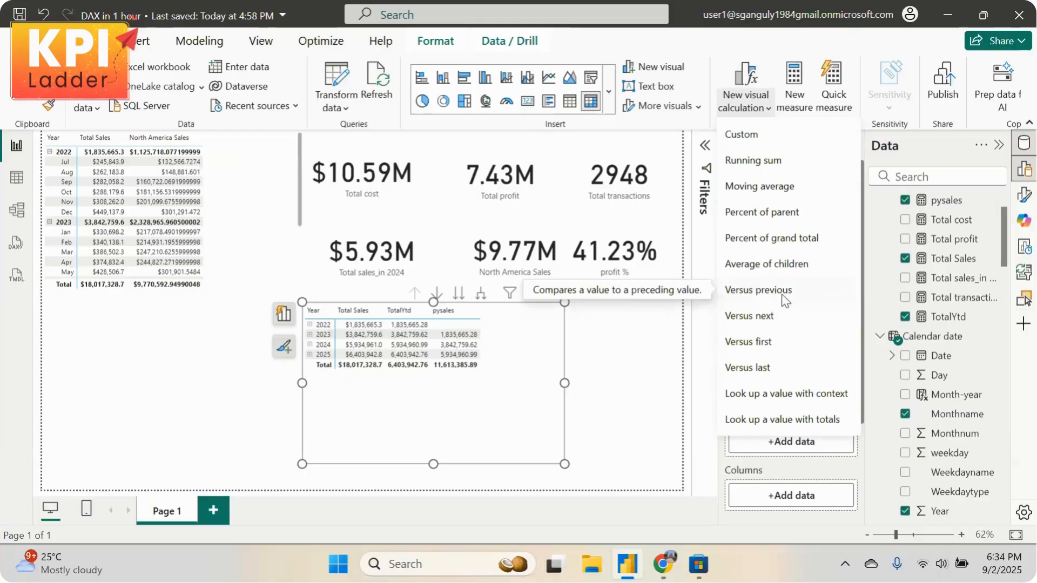
pyautogui.click(614, 374)
pyautogui.click(546, 378)
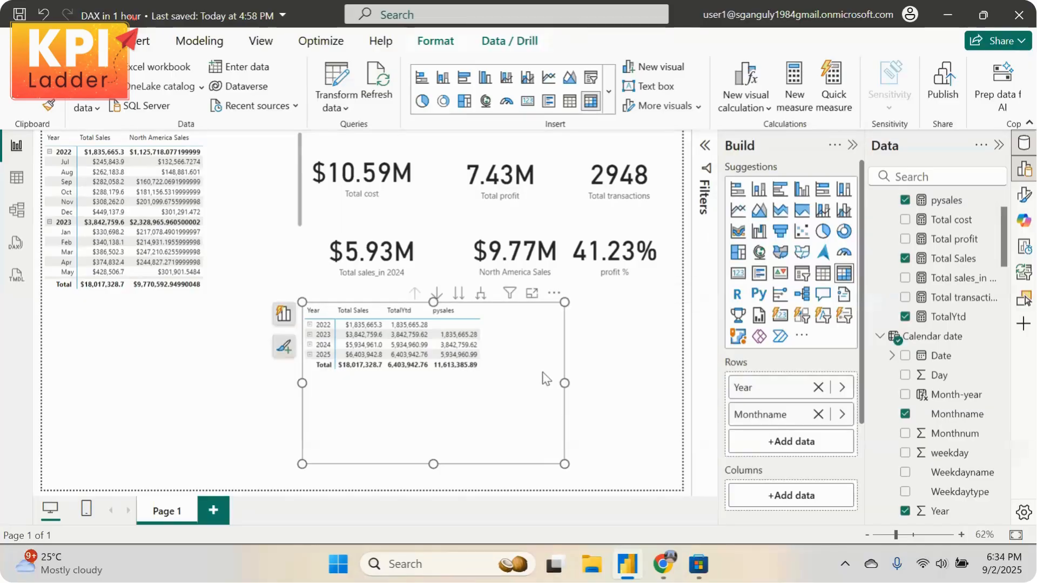
pyautogui.click(658, 342)
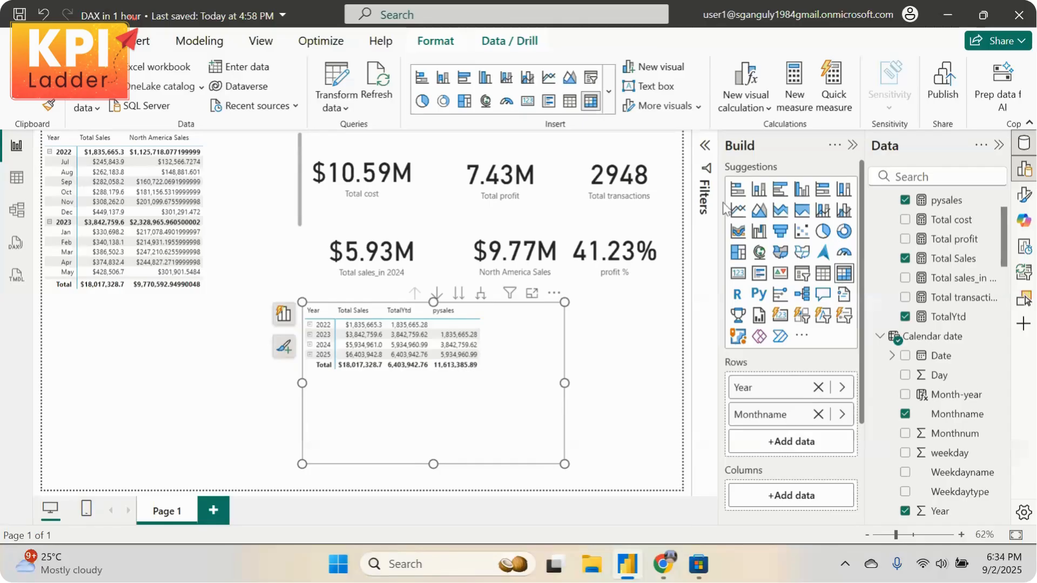
# Move the lower matrix to the page's lower-left area, beneath the Total Sales and North America Sales matrix
pyautogui.click(952, 12)
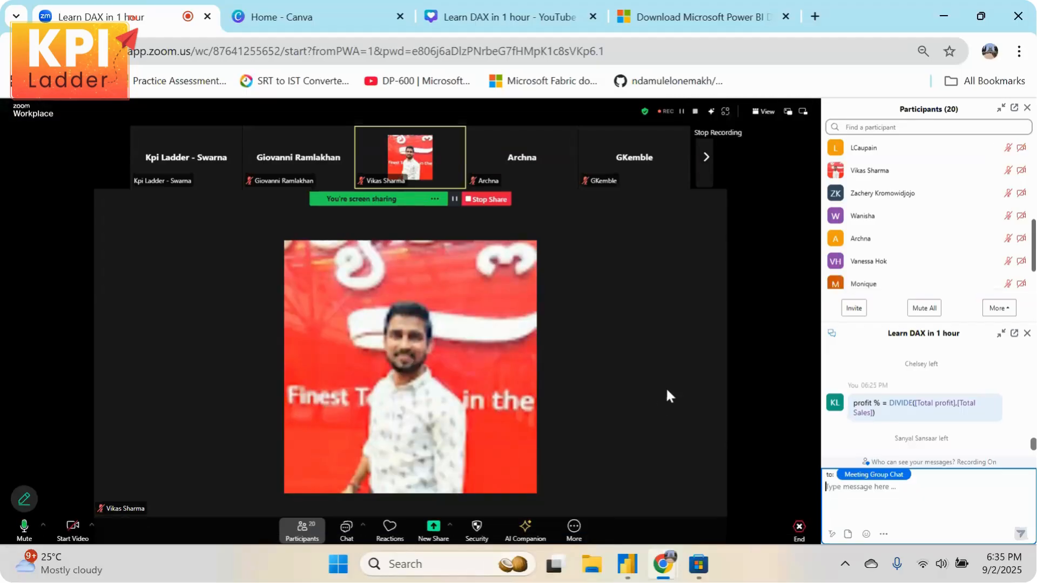
pyautogui.click(626, 564)
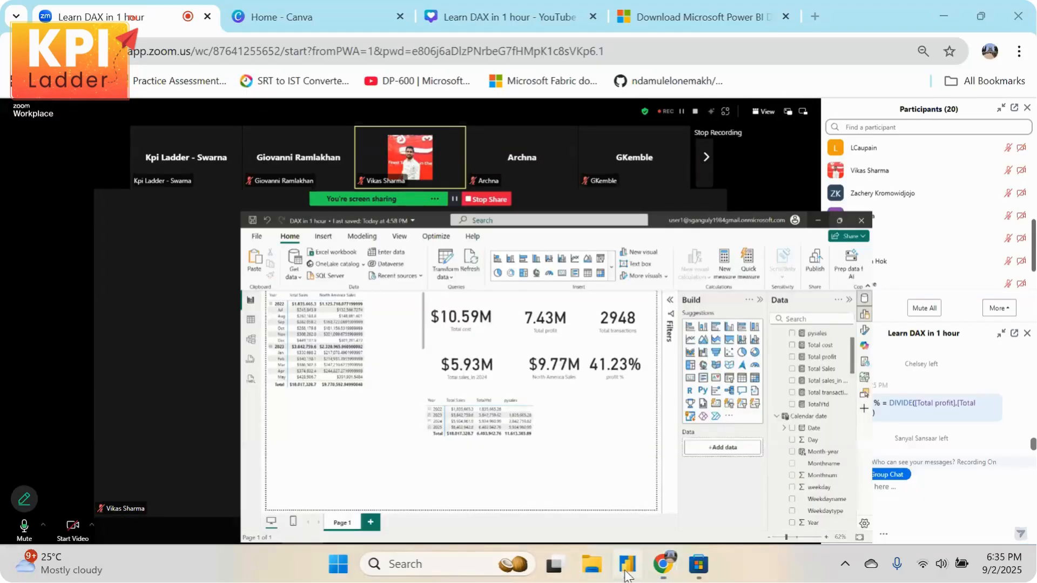
pyautogui.click(284, 419)
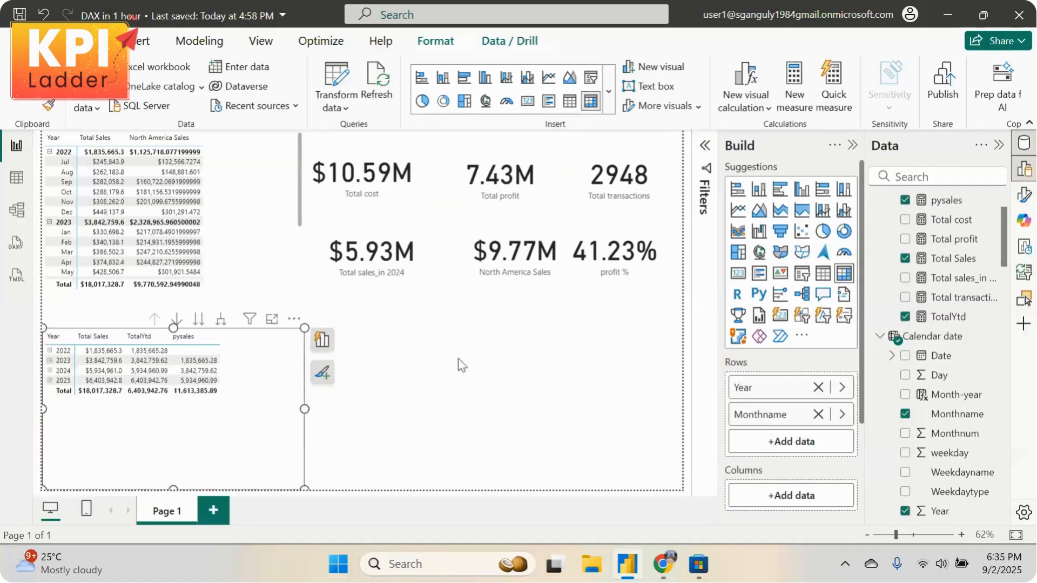
pyautogui.click(663, 349)
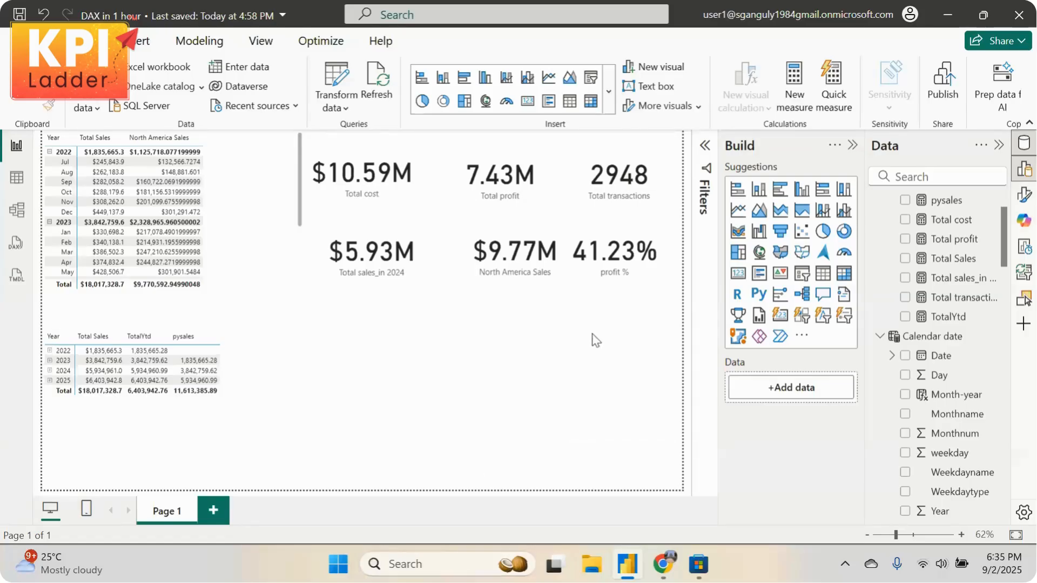
pyautogui.moveTo(662, 564)
pyautogui.click(581, 498)
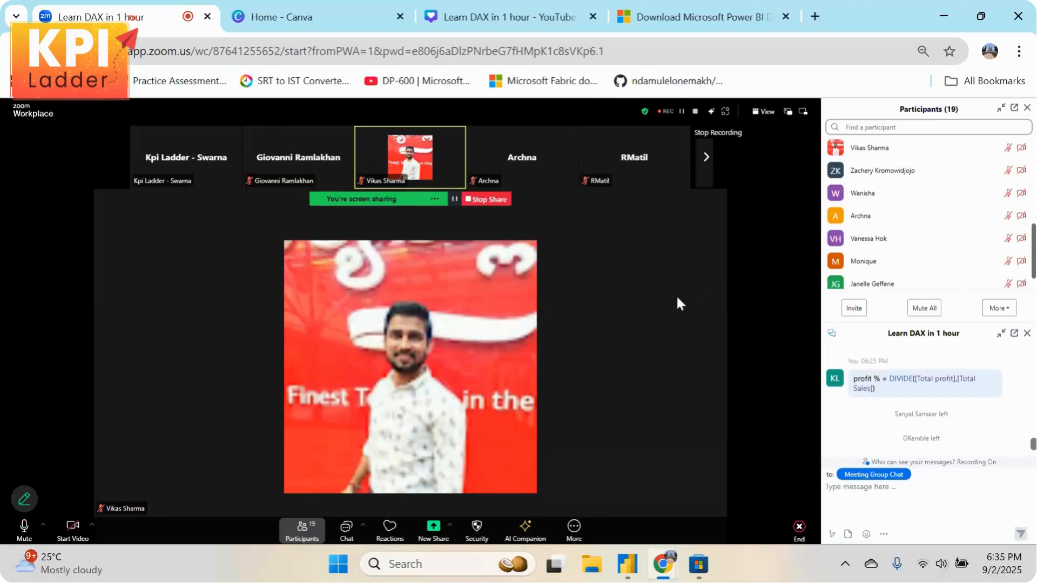
pyautogui.moveTo(663, 563)
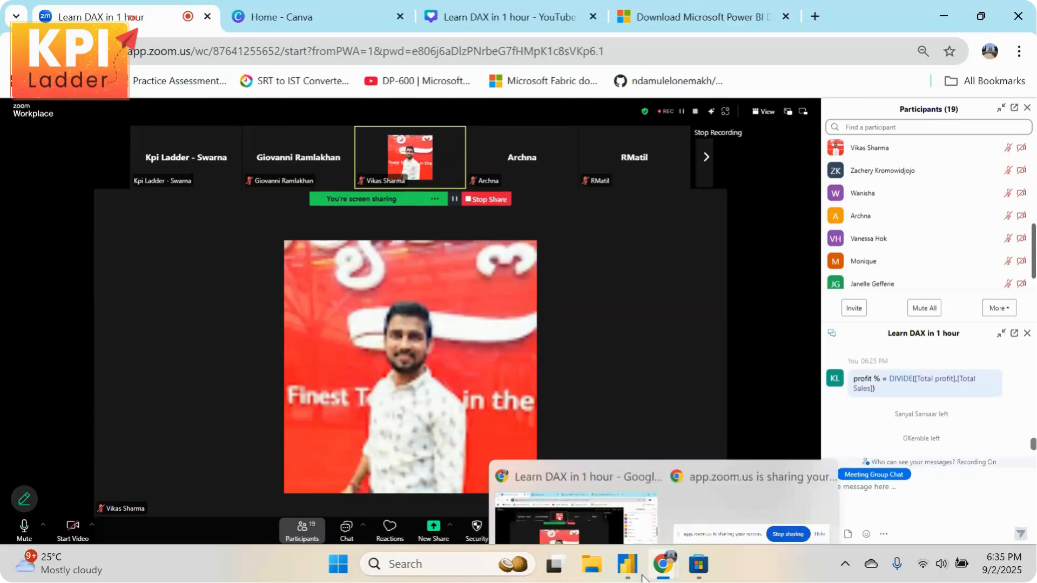
pyautogui.click(545, 489)
# Move the lower matrix back beneath the Total sales_in 2024 card and enlarge its frame
pyautogui.click(248, 395)
pyautogui.moveTo(231, 405); pyautogui.dragTo(427, 377)
pyautogui.moveTo(493, 456); pyautogui.dragTo(565, 475)
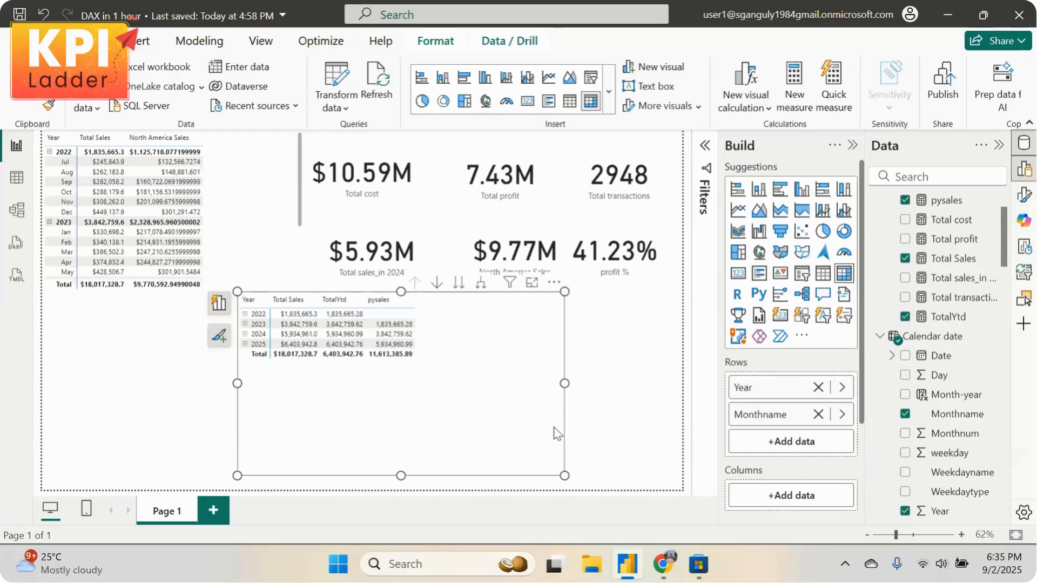
pyautogui.click(660, 358)
pyautogui.click(510, 392)
pyautogui.click(594, 347)
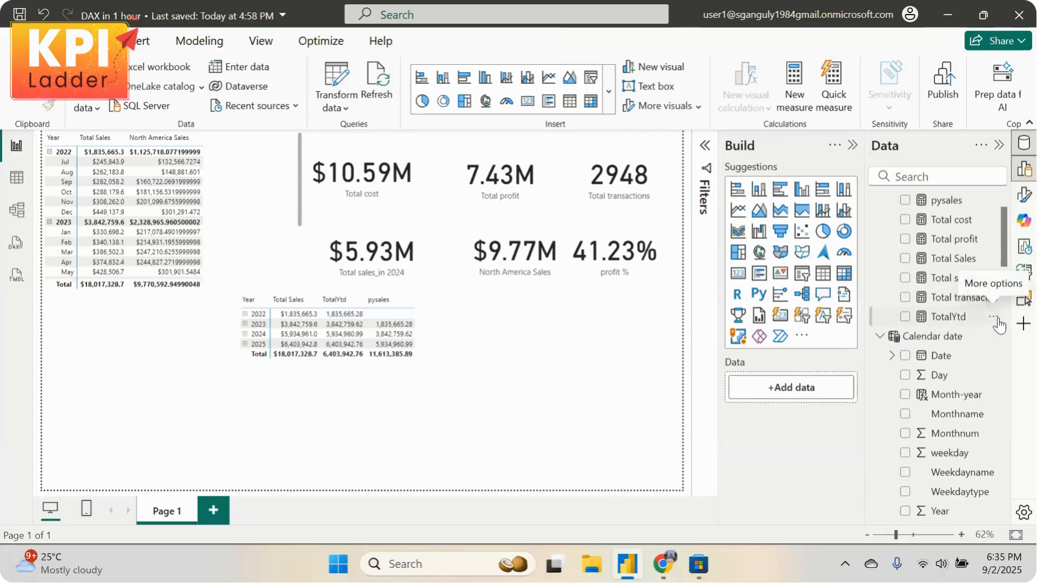
# Switch to the Zoom meeting in Chrome, review the earlier chat messages and participants, and return to Power BI Desktop
pyautogui.click(951, 16)
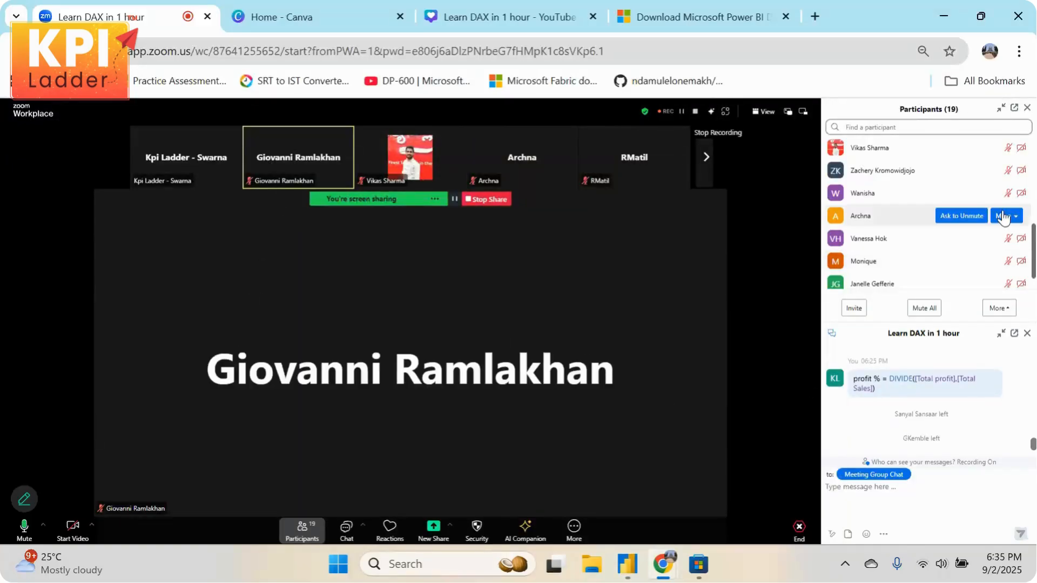
pyautogui.scroll(5, 967, 368)
pyautogui.scroll(3, 929, 227)
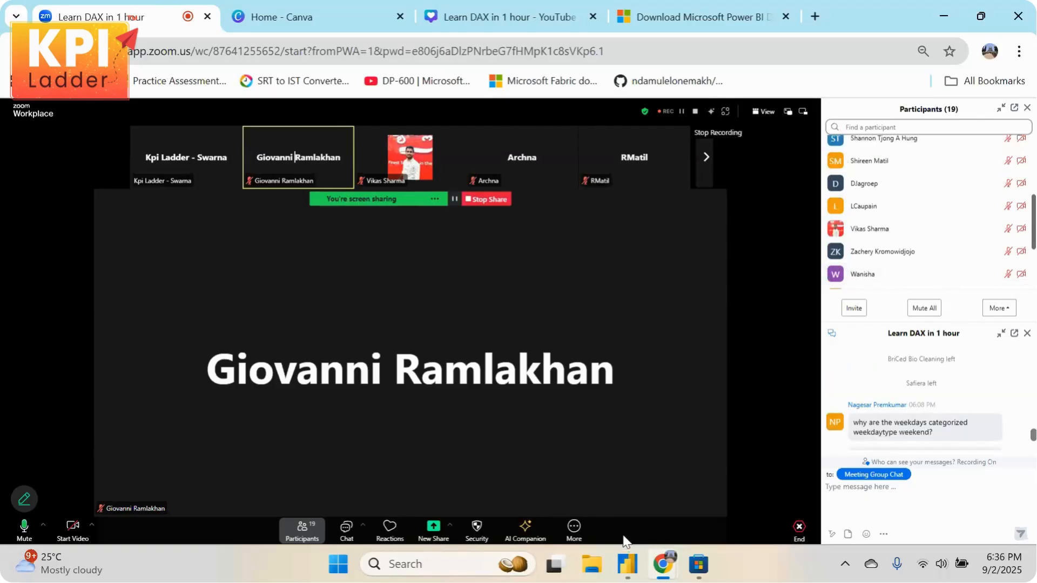
pyautogui.click(625, 565)
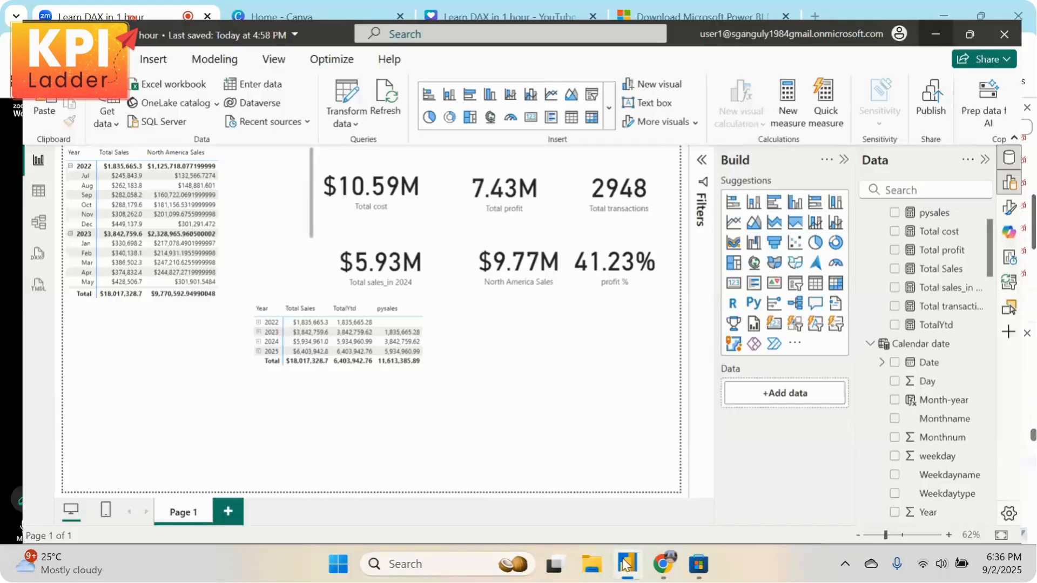
# Shift the lower matrix slightly to the right and up beneath the cards
pyautogui.moveTo(483, 394)
pyautogui.mouseDown()
pyautogui.moveTo(291, 410)
pyautogui.moveTo(494, 408)
pyautogui.mouseUp()
pyautogui.click(648, 390)
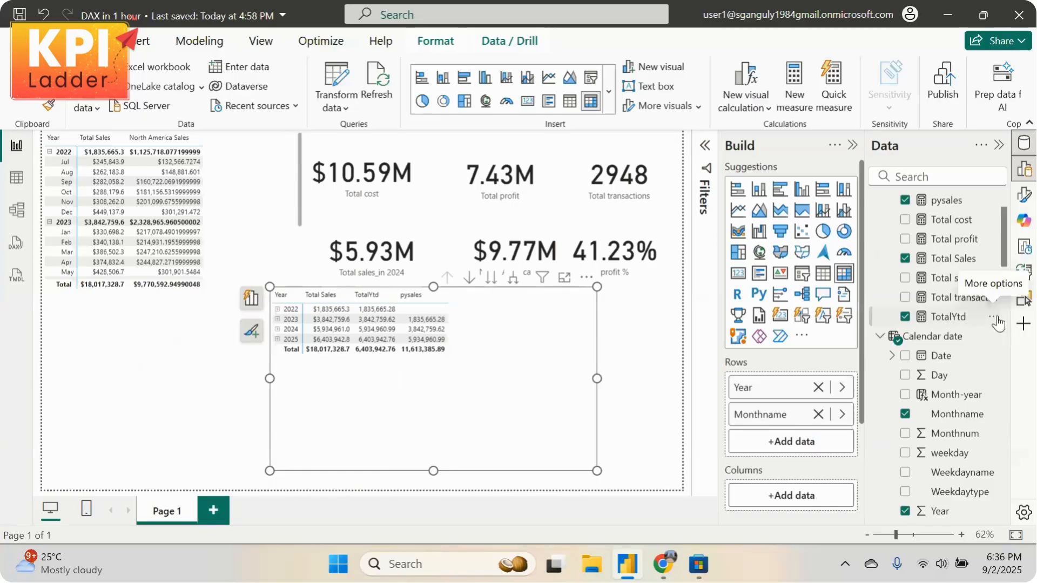
# Create a measure totalmtd = TOTALMTD([Total Sales],'Calendar date'[Date]) in the _measures table
pyautogui.click(994, 317)
pyautogui.click(950, 87)
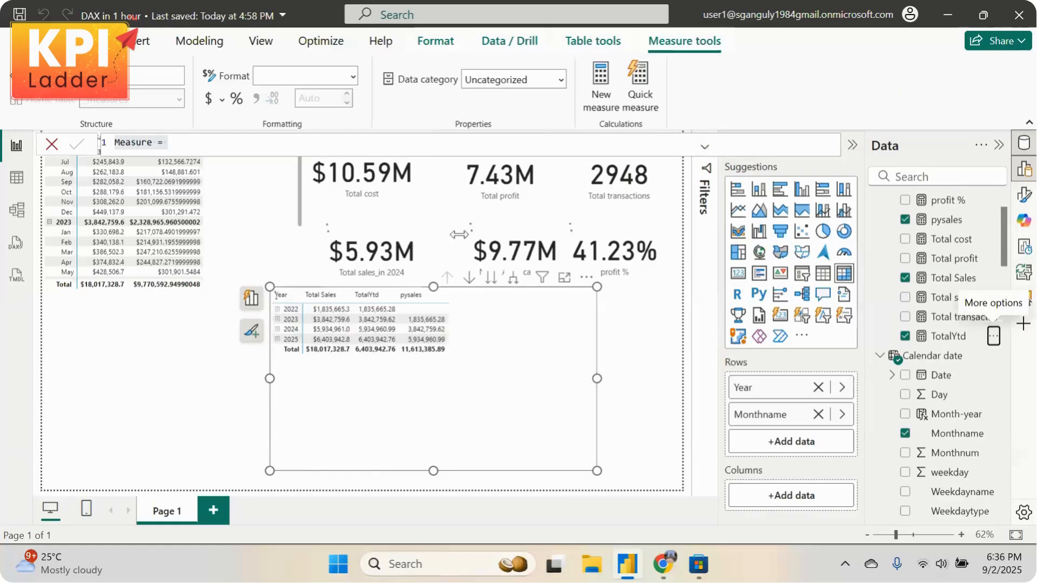
pyautogui.write('total')
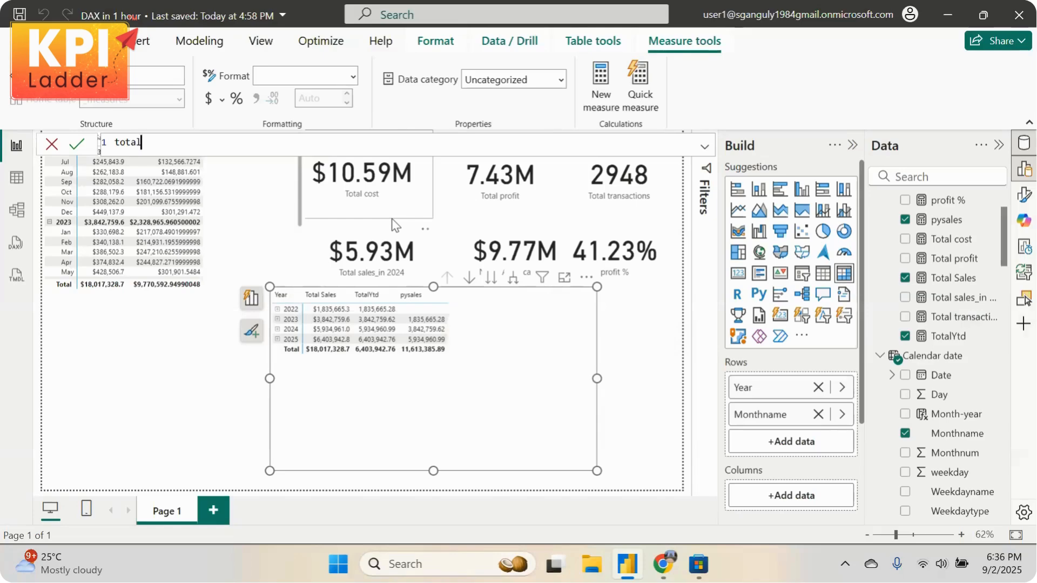
pyautogui.write('mtd')
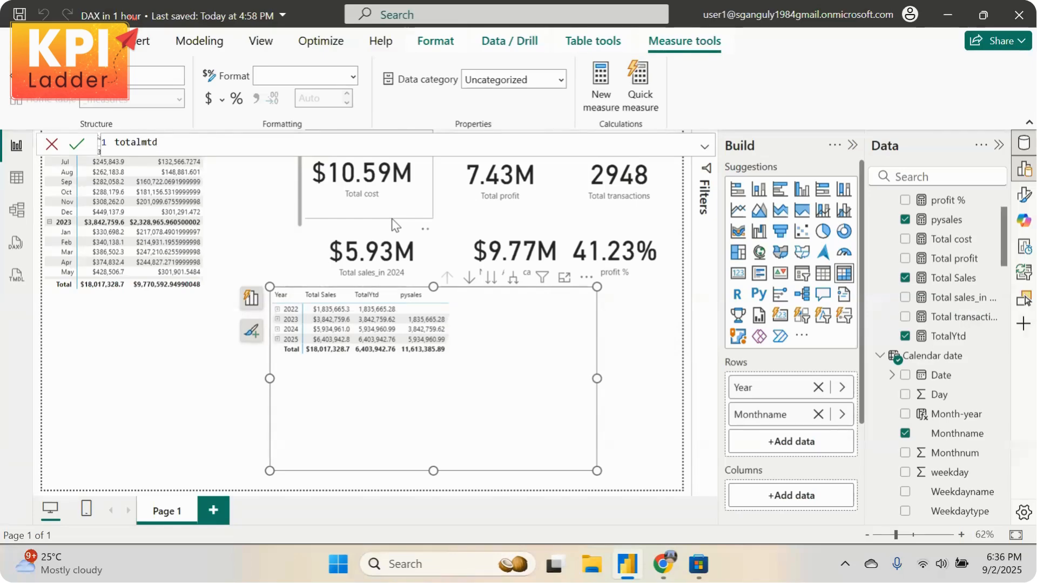
pyautogui.write(' = tot')
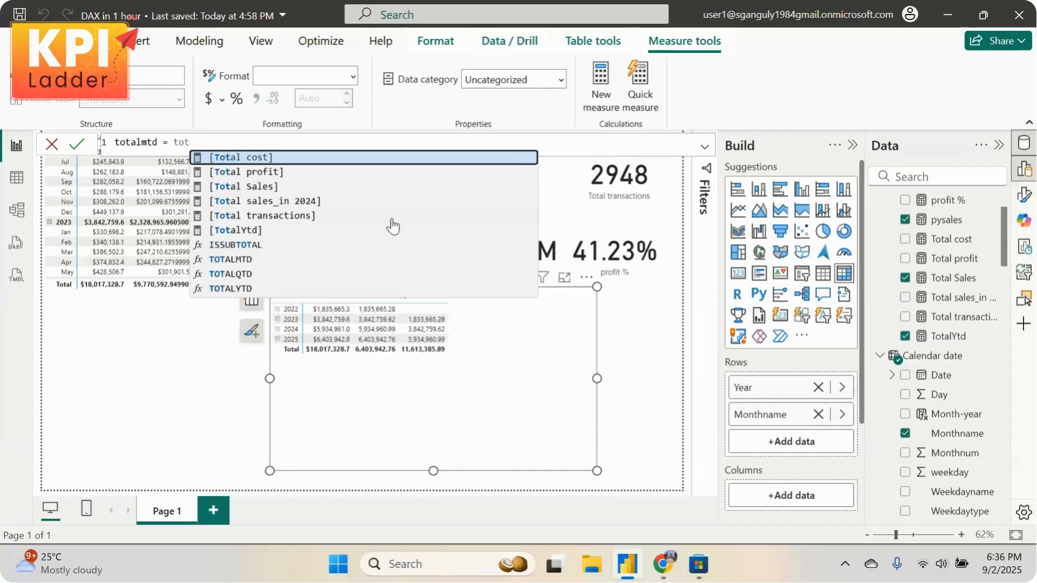
pyautogui.click(217, 259)
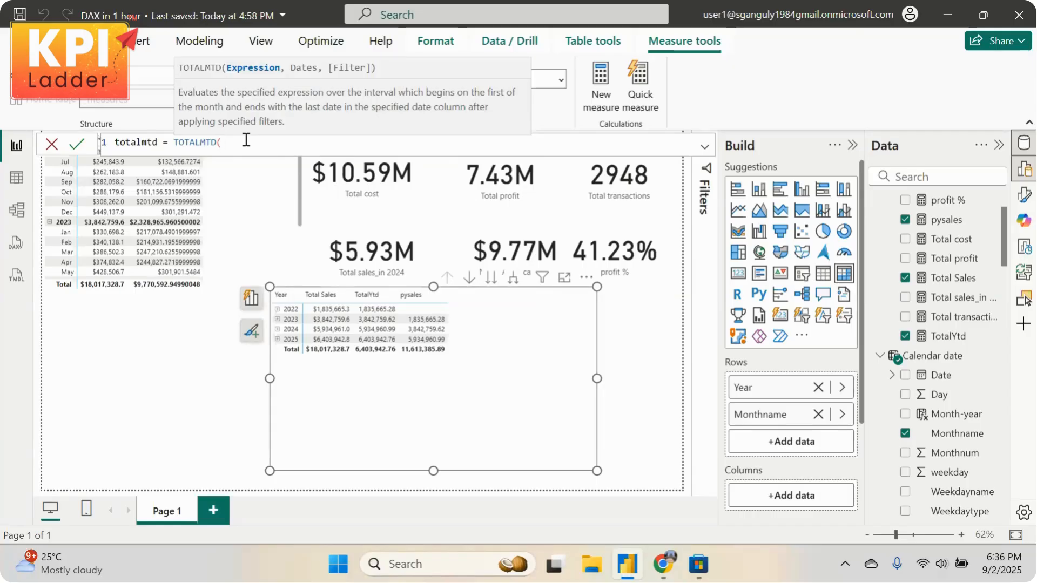
pyautogui.write('total')
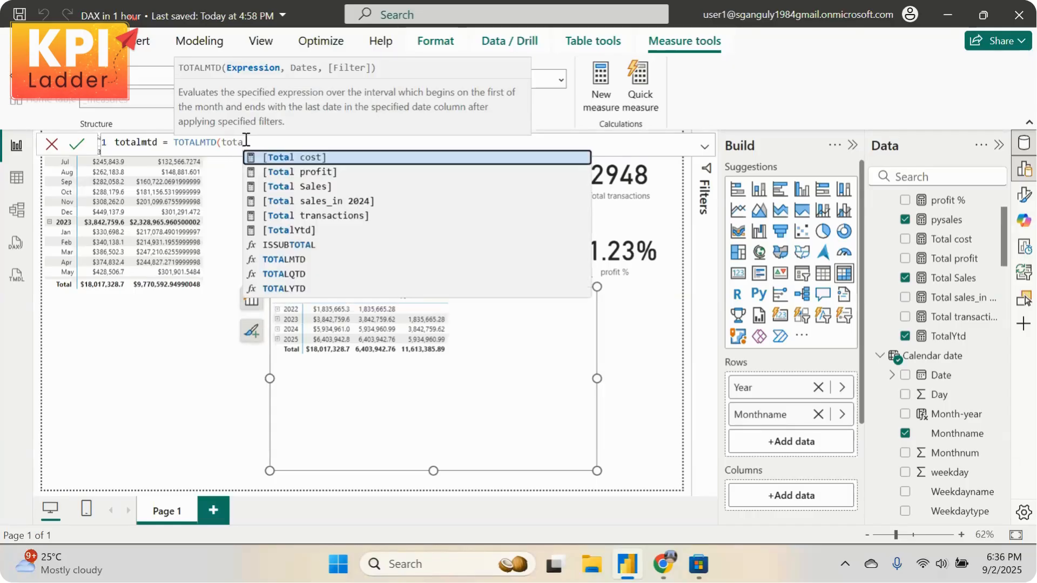
pyautogui.click(304, 187)
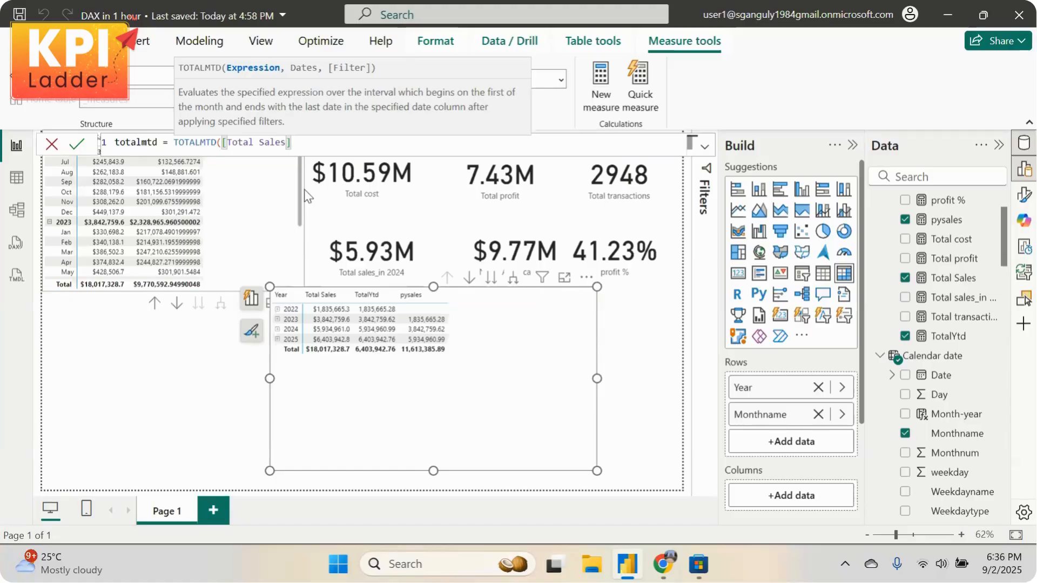
pyautogui.write(',')
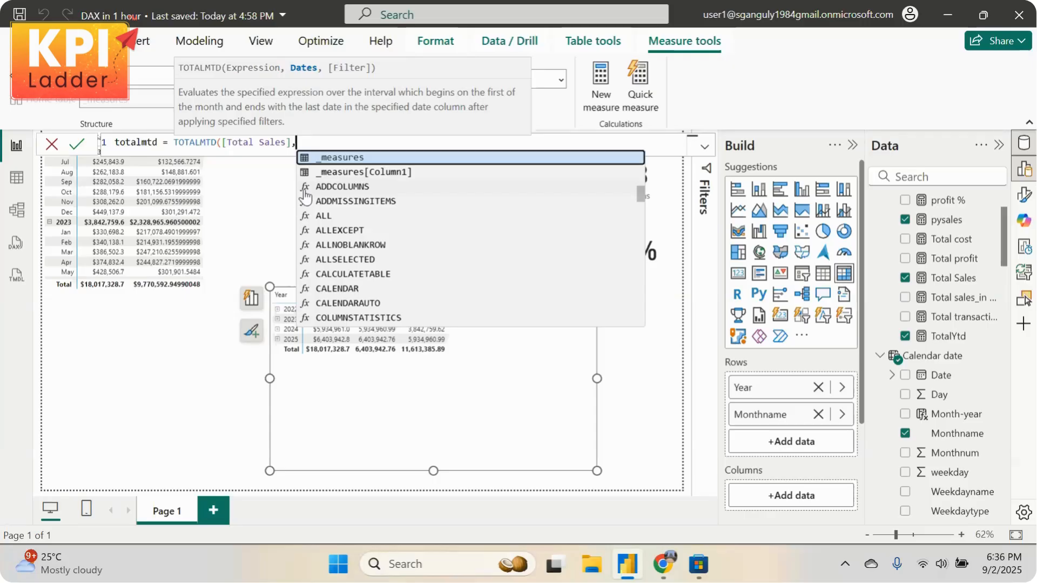
pyautogui.write('ca')
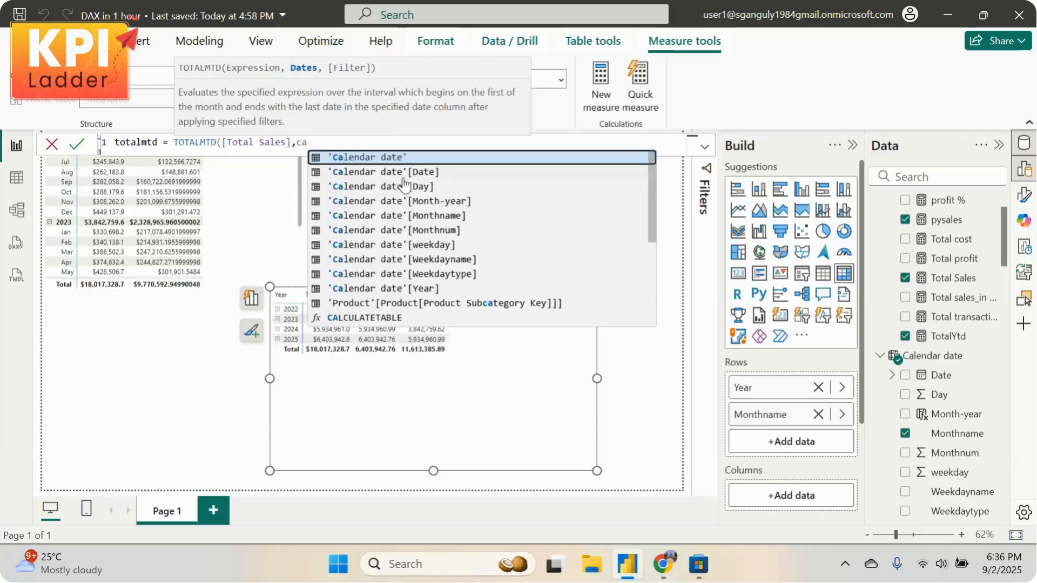
pyautogui.click(405, 177)
pyautogui.write('))')
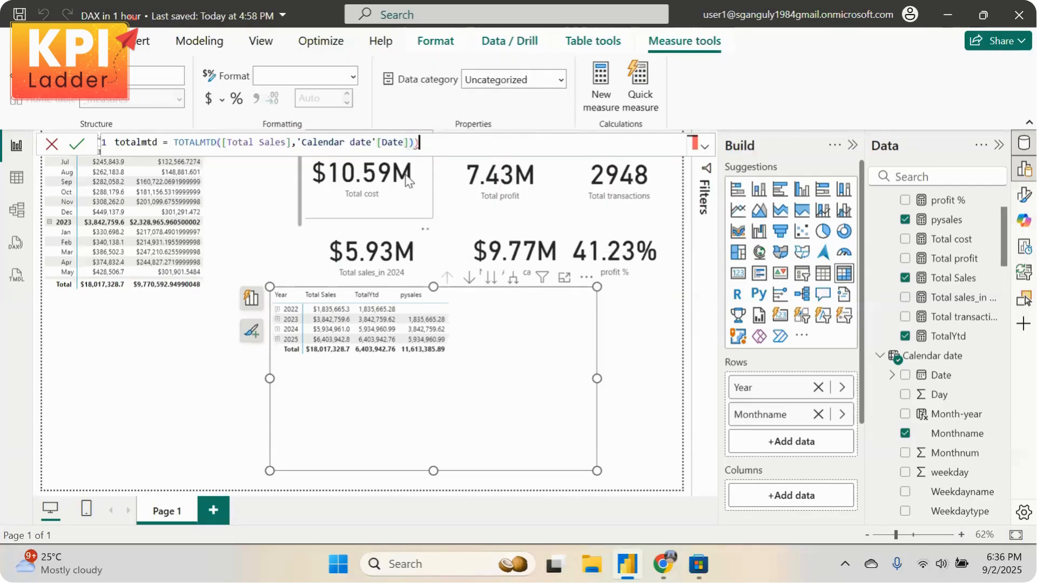
pyautogui.press('Return')
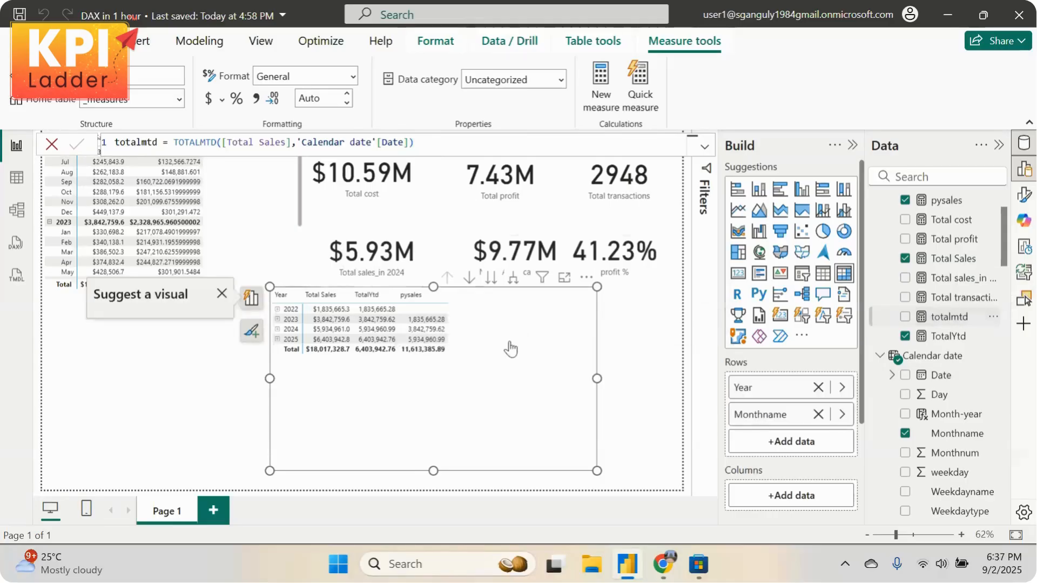
# Add totalmtd to the lower matrix and expand its 2022 and 2023 rows to review the monthly values
pyautogui.click(905, 316)
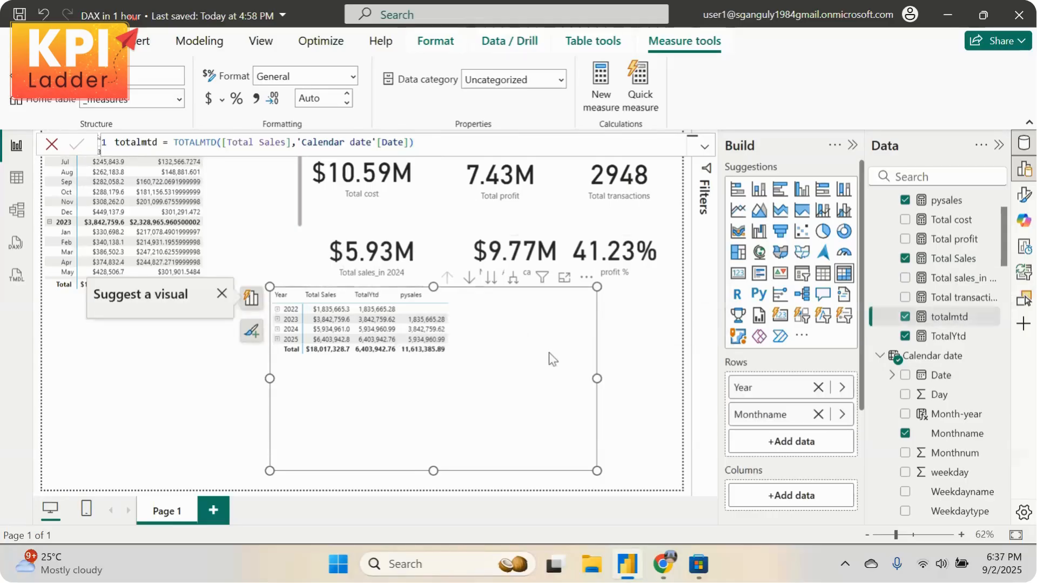
pyautogui.click(274, 312)
pyautogui.click(277, 310)
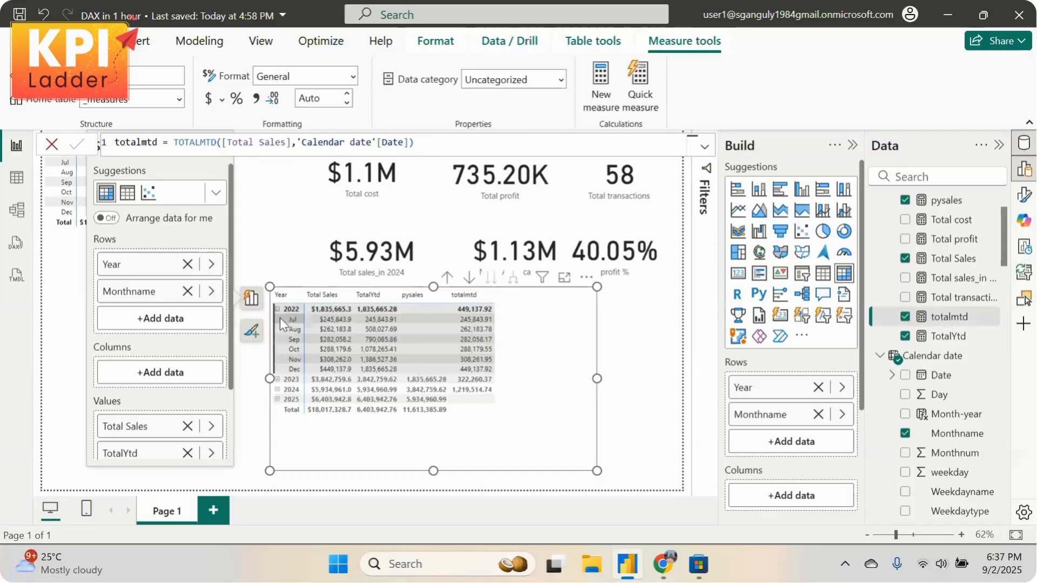
pyautogui.click(277, 379)
pyautogui.scroll(-2, 384, 378)
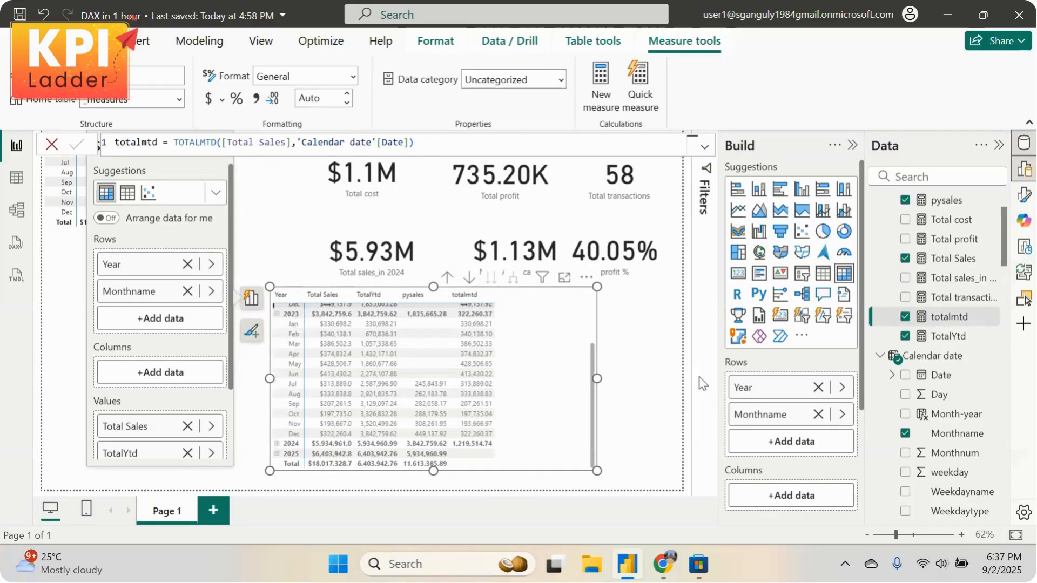
pyautogui.scroll(3, 556, 373)
pyautogui.click(675, 363)
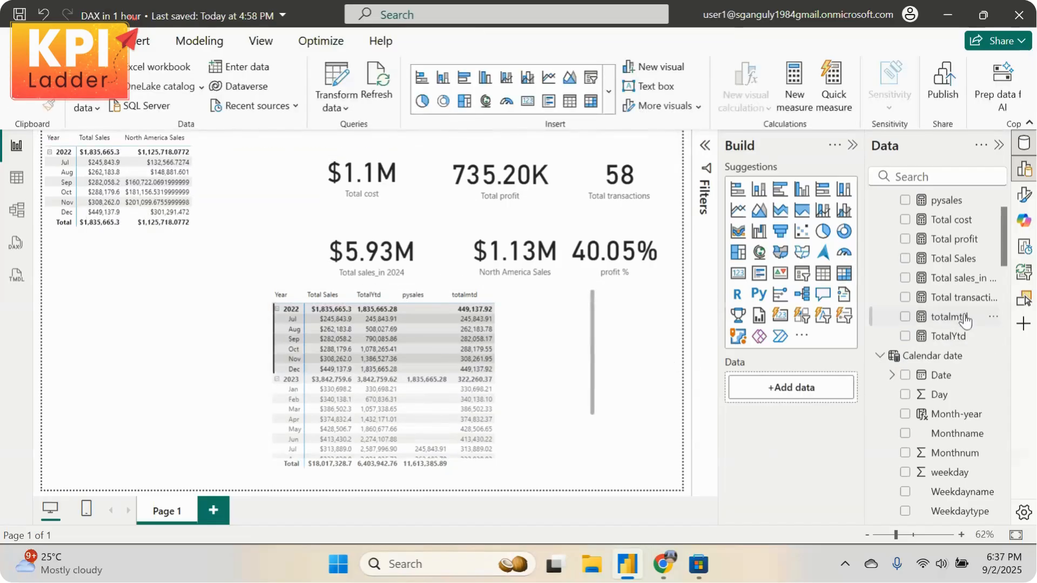
# Create a measure TOTALQTD = TOTALQTD([Total Sales],'Calendar date'[Date]) in the _measures table and add it to the lower matrix
pyautogui.click(993, 316)
pyautogui.click(870, 109)
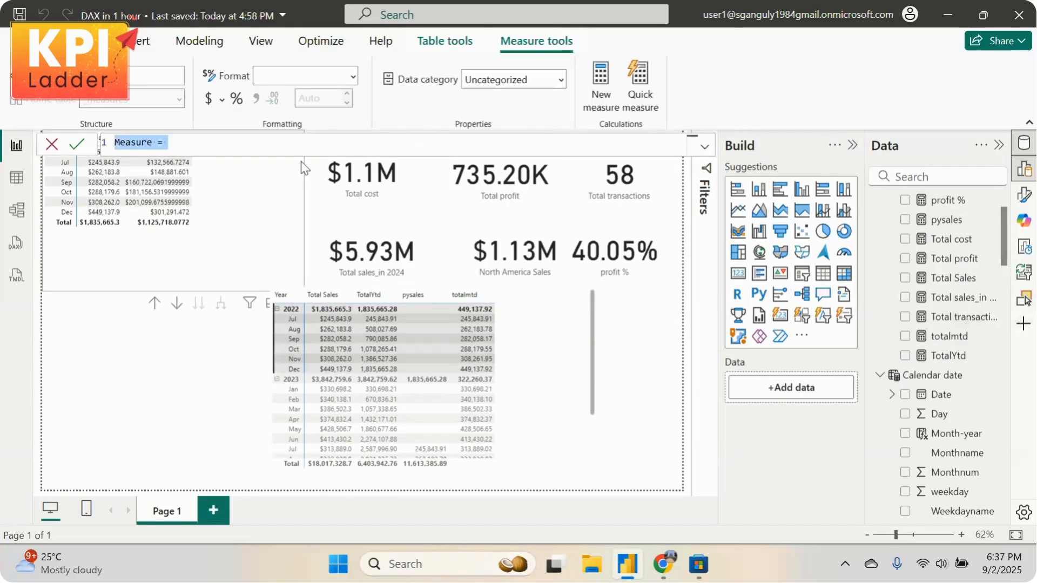
pyautogui.write('TOTALQTD')
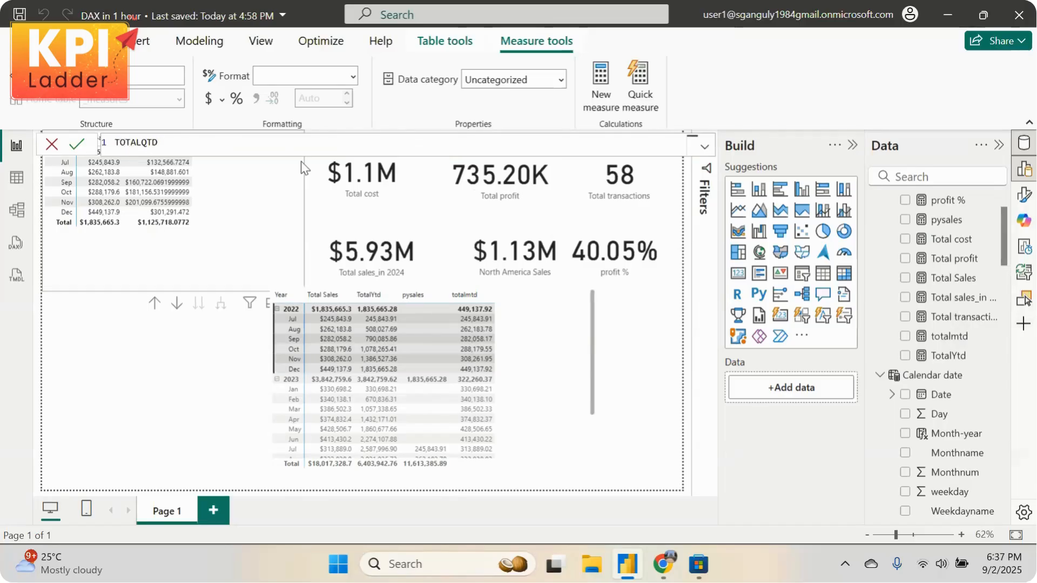
pyautogui.write(' = tota')
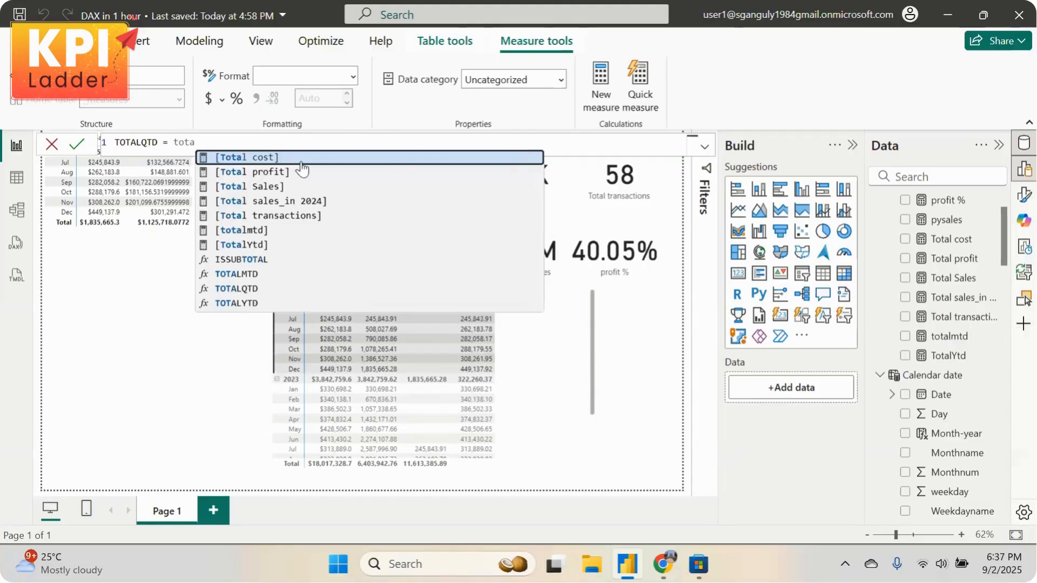
pyautogui.click(236, 288)
pyautogui.write('c')
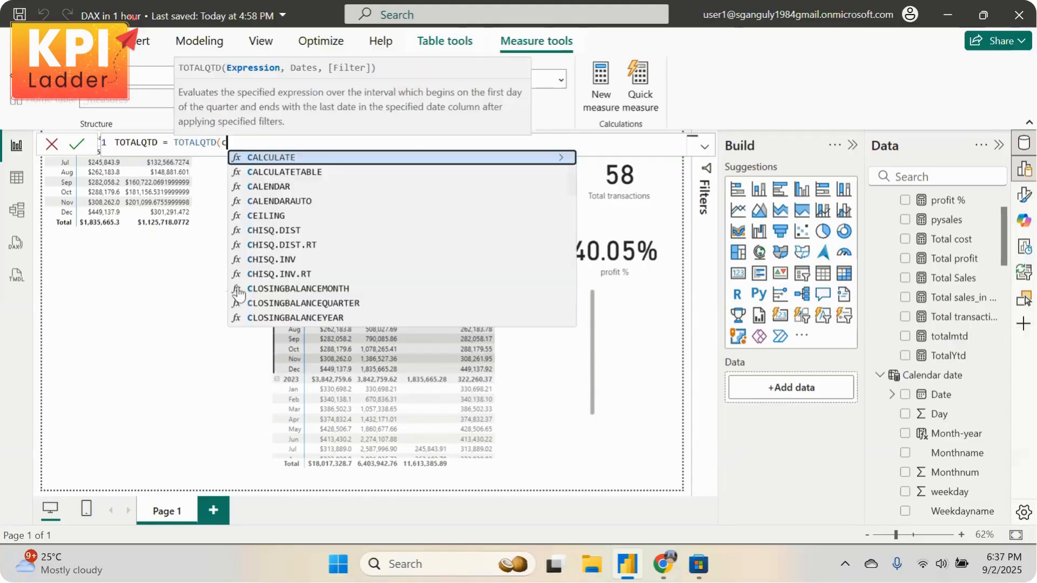
pyautogui.press('BackSpace')
pyautogui.write('tota')
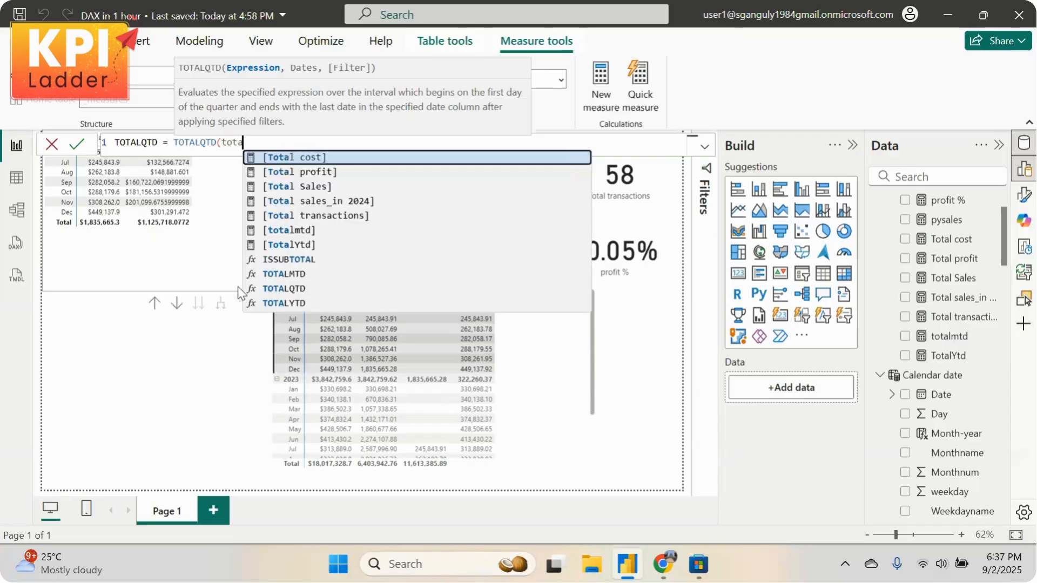
pyautogui.click(337, 188)
pyautogui.write(',cal')
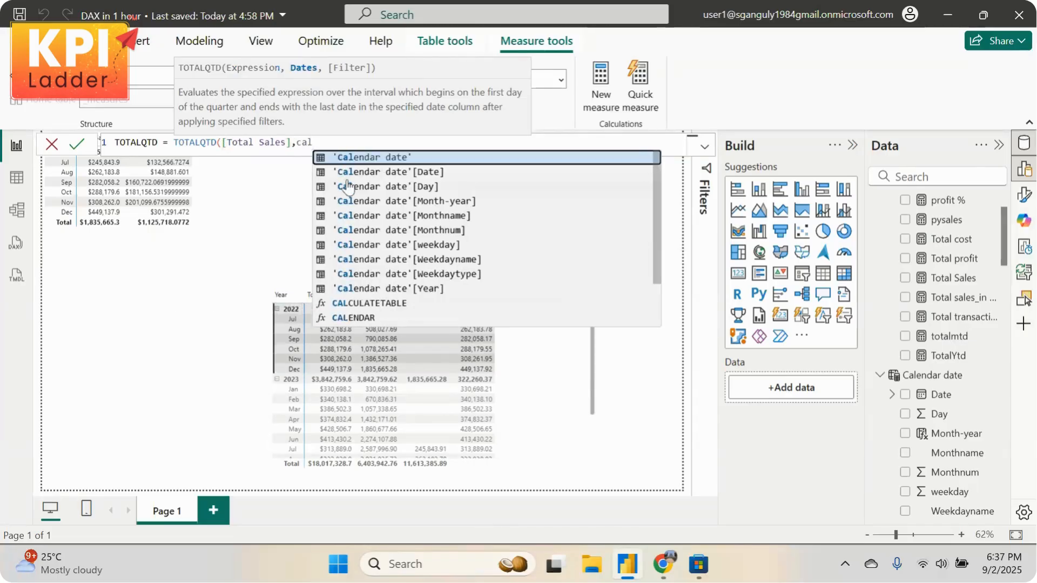
pyautogui.click(354, 173)
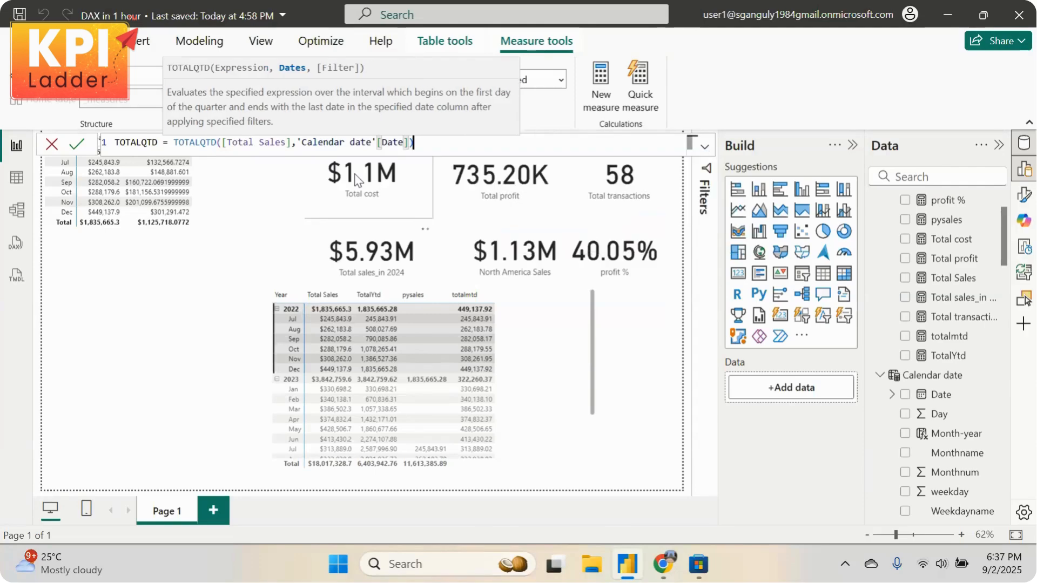
pyautogui.write(')')
pyautogui.press('Return')
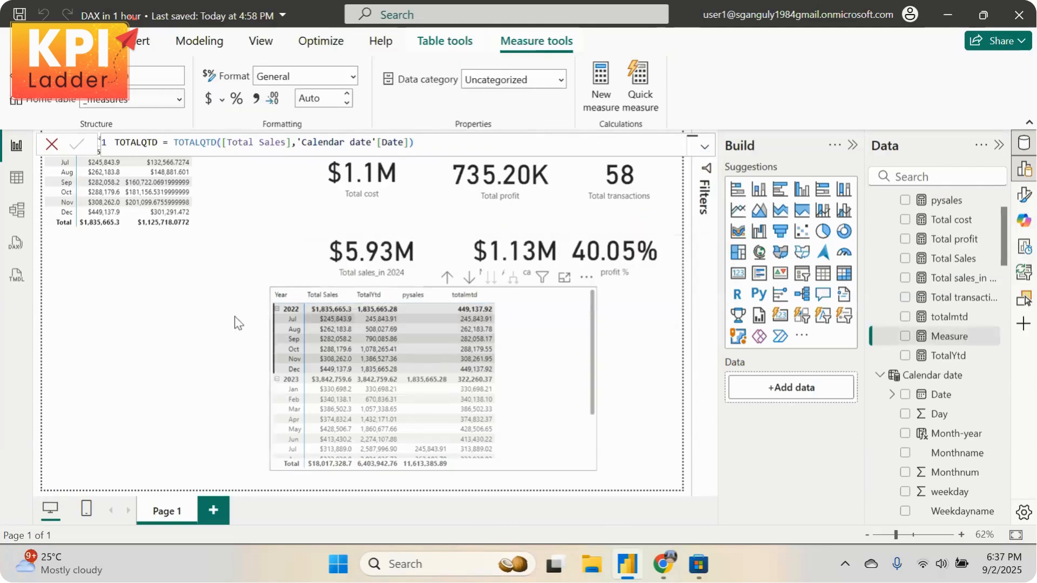
pyautogui.click(159, 331)
pyautogui.moveTo(961, 337); pyautogui.dragTo(551, 397)
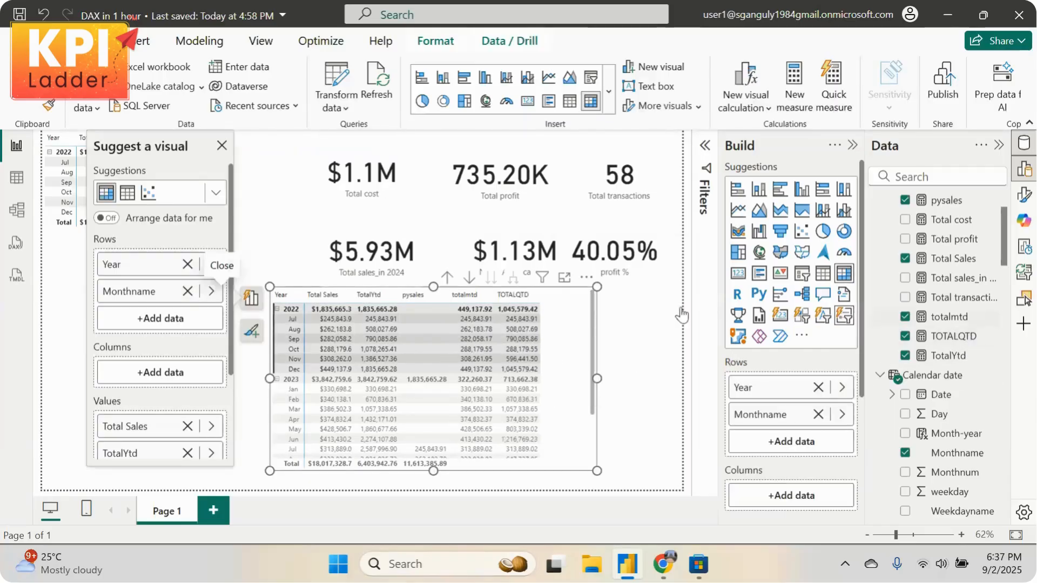
# Rename the year-to-date measure as TotalYTD, keeping its formula
pyautogui.click(948, 356)
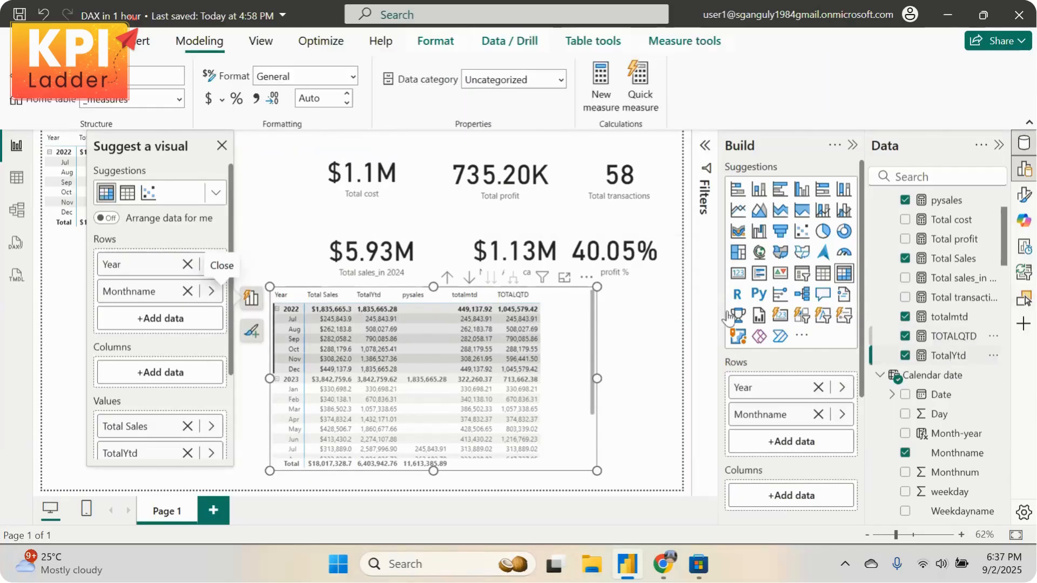
pyautogui.click(156, 143)
pyautogui.press('BackSpace')
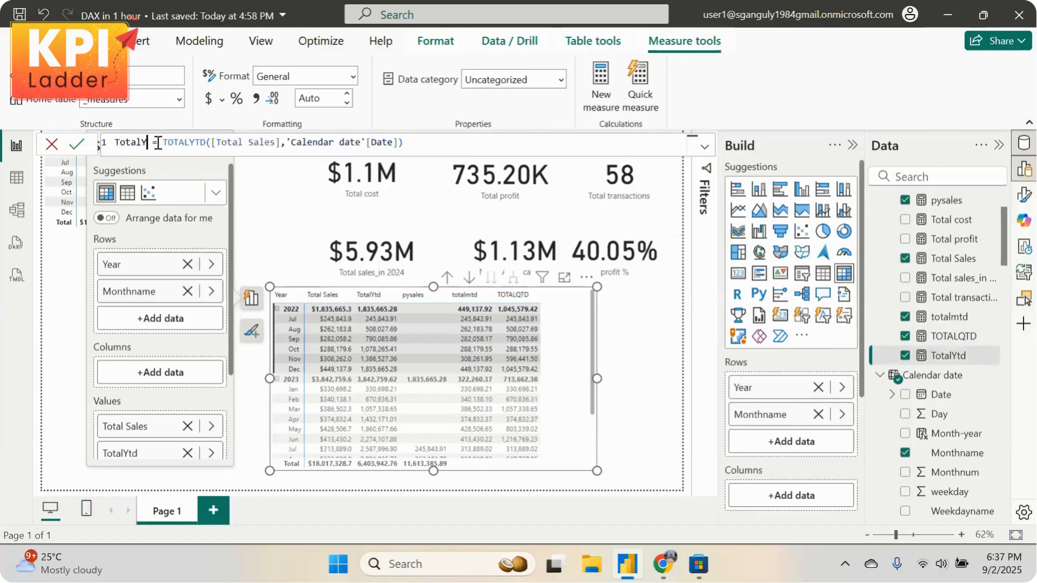
pyautogui.write('TD')
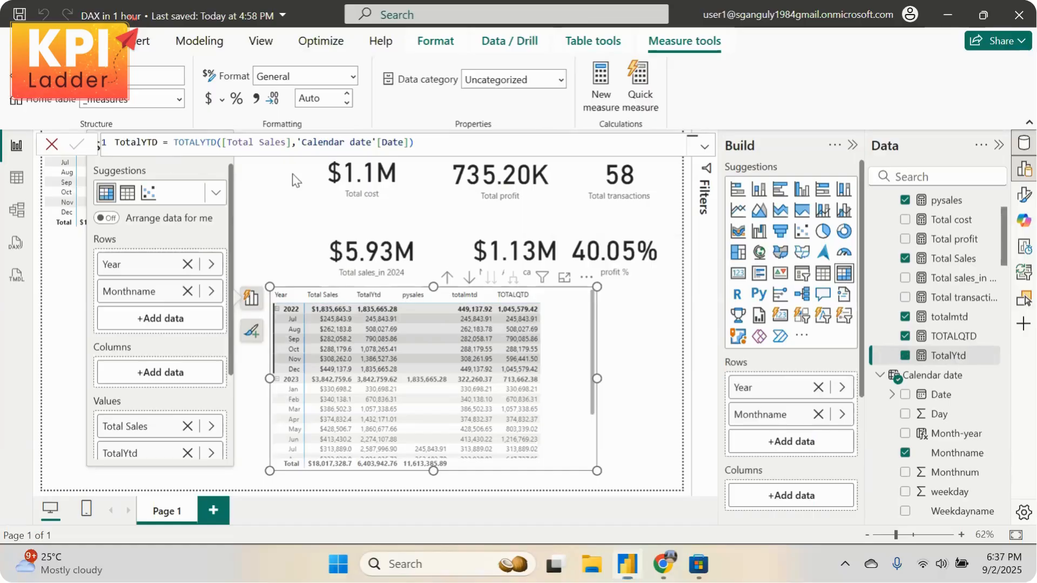
pyautogui.press('Return')
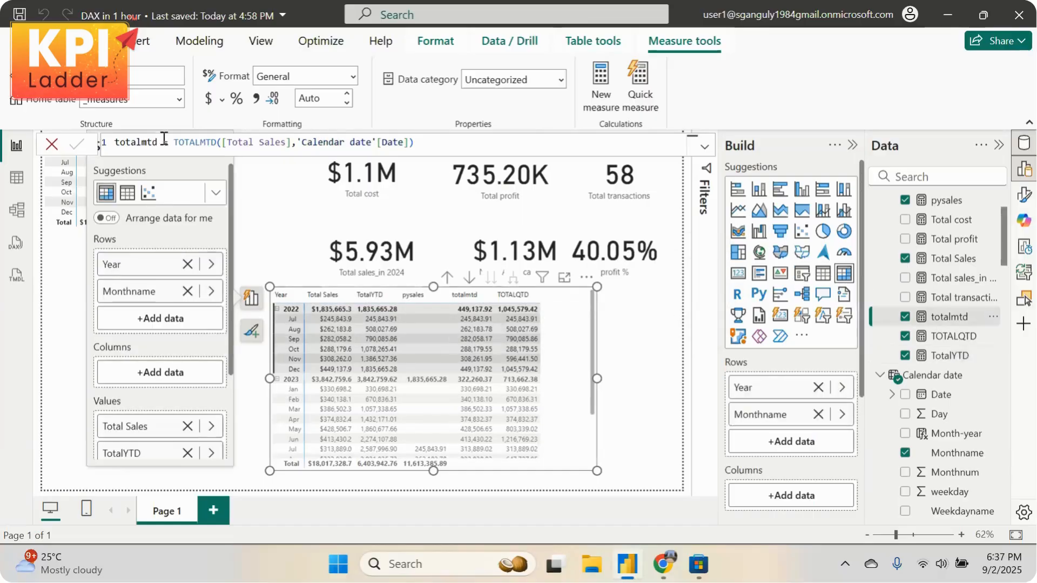
# Rename the month-to-date measure as TOTALMTD, keeping its formula
pyautogui.press('BackSpace')
pyautogui.press('BackSpace')
pyautogui.press('BackSpace')
pyautogui.press('BackSpace')
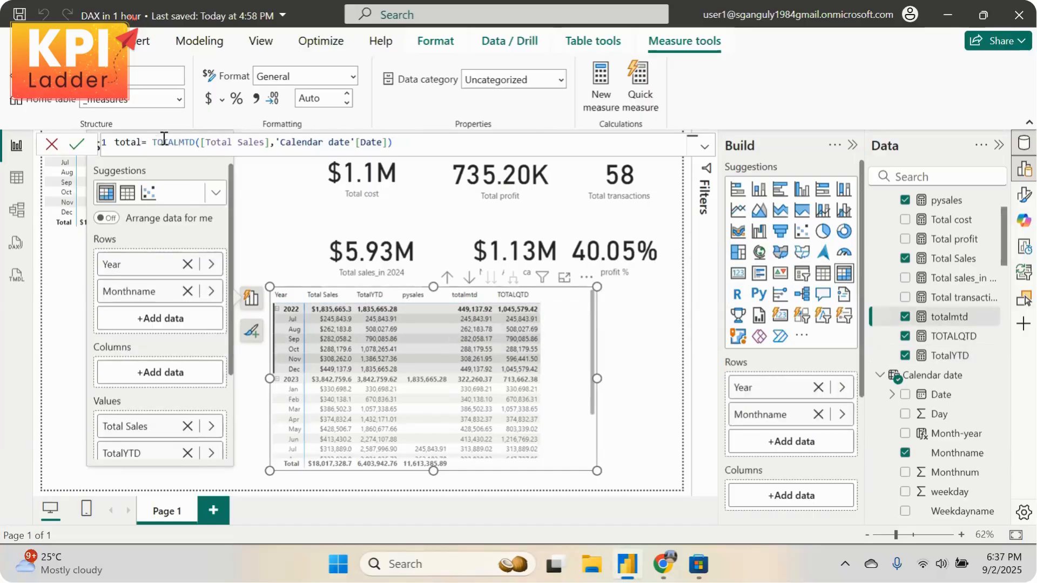
pyautogui.write('MTD')
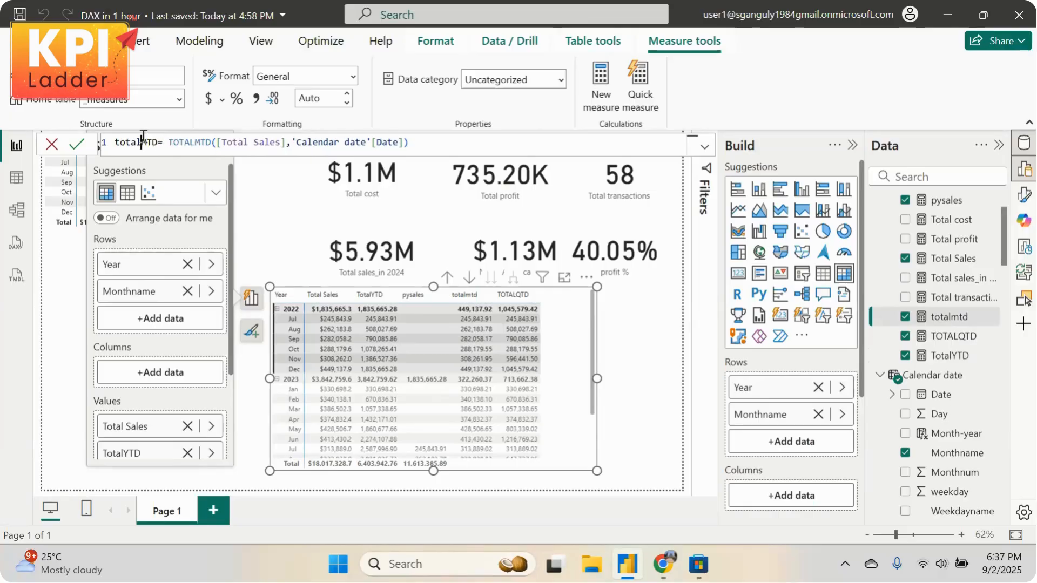
pyautogui.press('BackSpace')
pyautogui.press('BackSpace')
pyautogui.press('BackSpace')
pyautogui.press('BackSpace')
pyautogui.press('BackSpace')
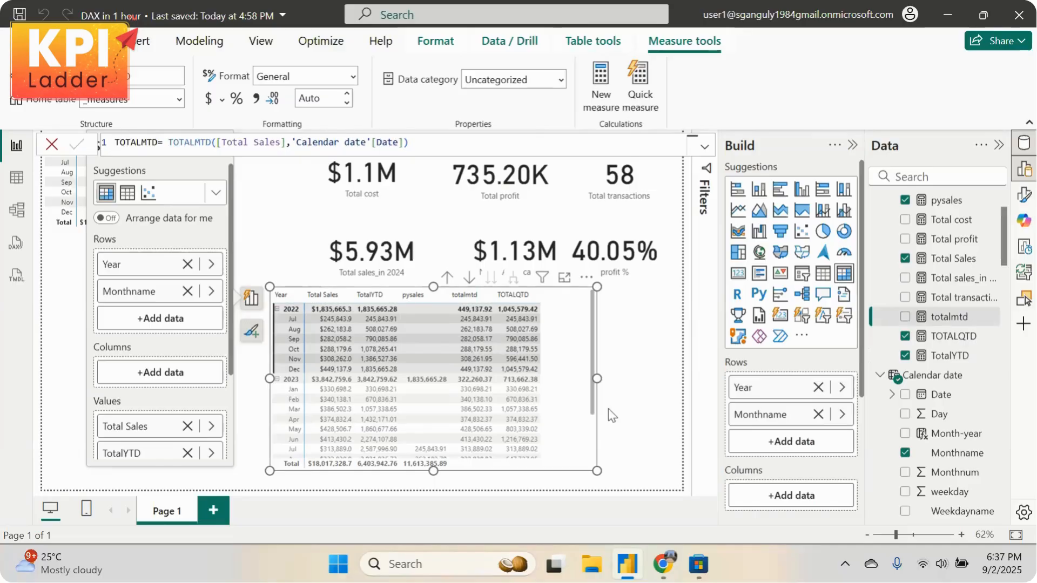
pyautogui.press('Return')
# Widen the lower matrix, shift it toward the page's left side, and clear its 2022 highlight and the visual selection
pyautogui.moveTo(597, 470); pyautogui.dragTo(664, 463)
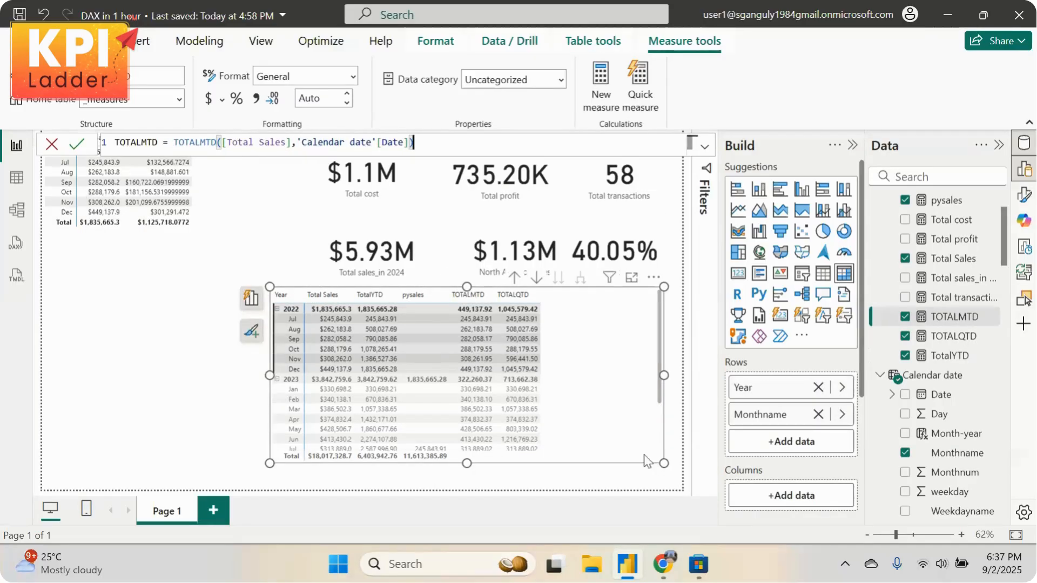
pyautogui.moveTo(613, 400); pyautogui.dragTo(518, 409)
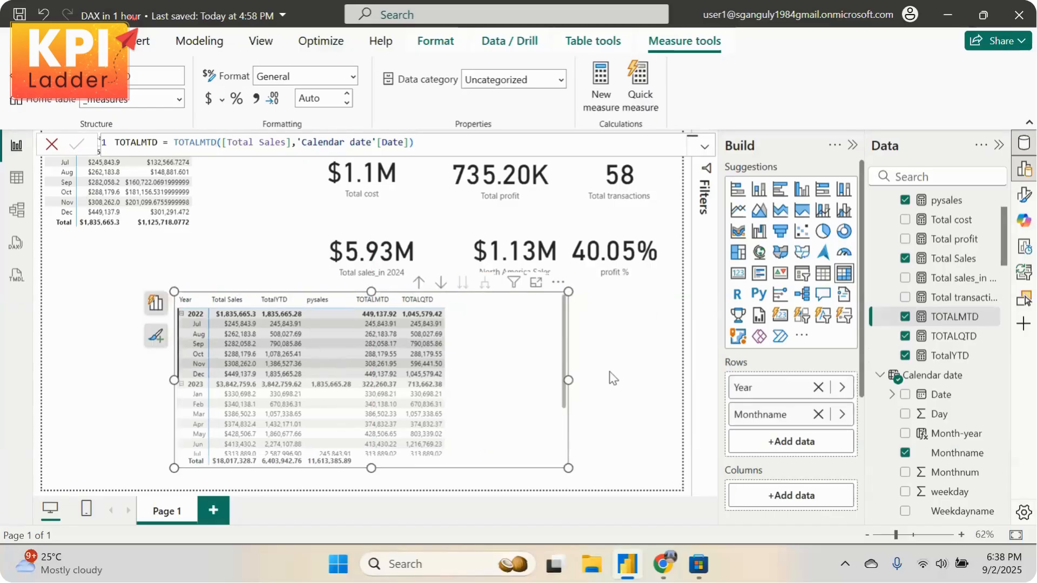
pyautogui.click(613, 378)
pyautogui.click(527, 392)
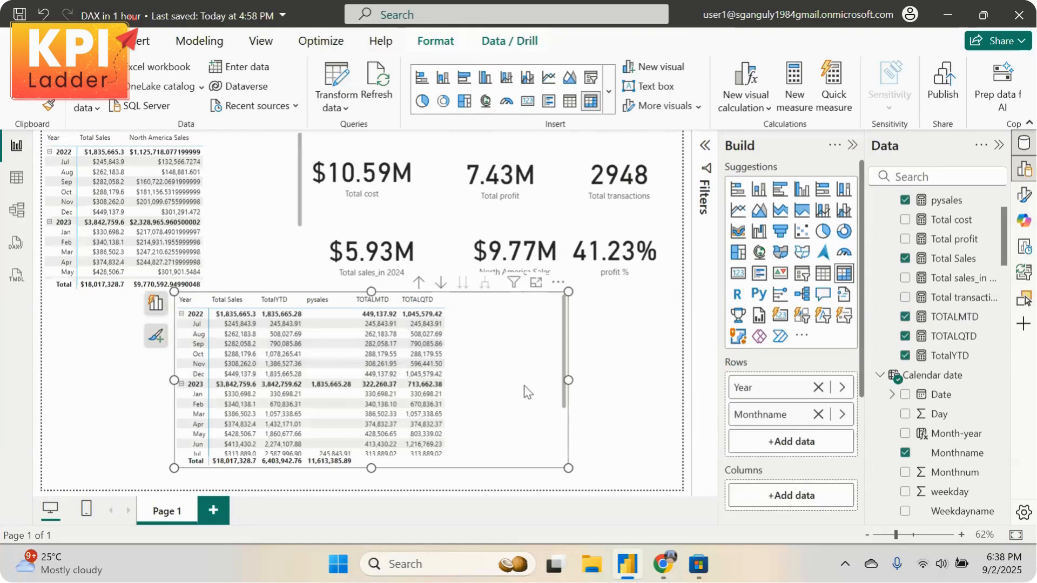
pyautogui.click(632, 361)
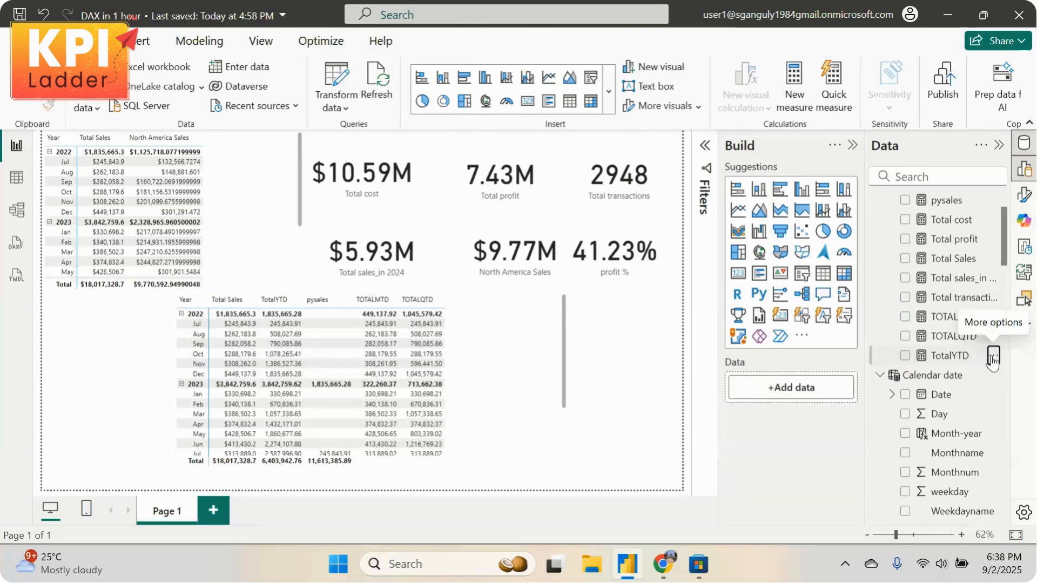
# Start a new measure in the _measures table named Previous month sales, with CALCULATE as its opening function
pyautogui.click(993, 356)
pyautogui.click(877, 129)
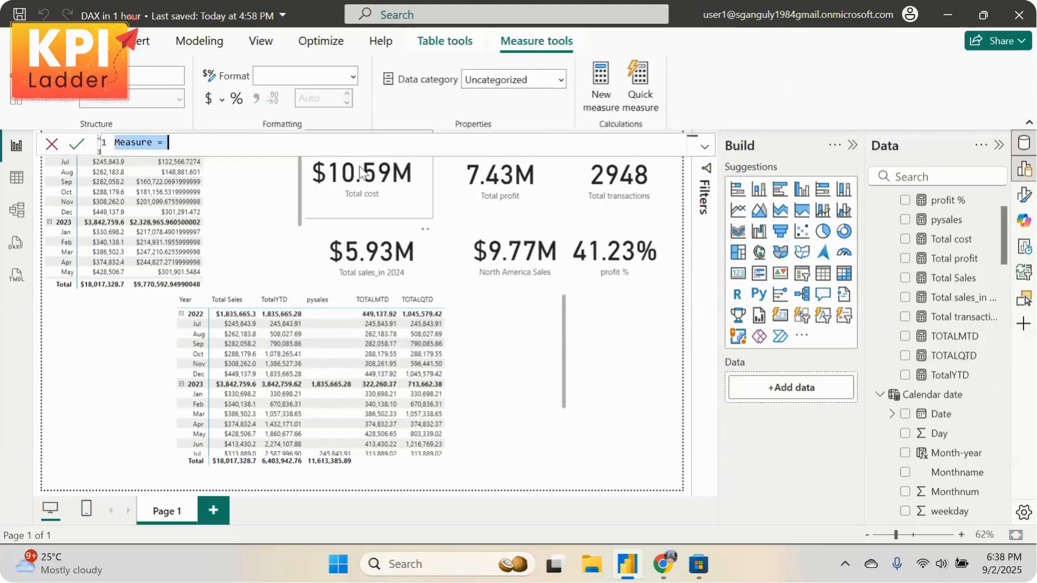
pyautogui.write('PM sal')
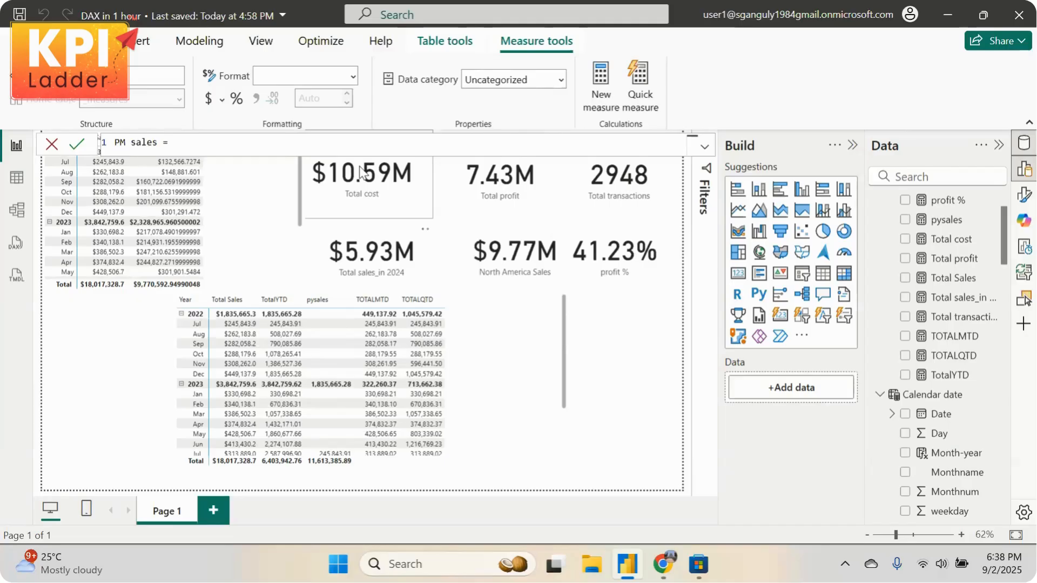
pyautogui.write('calc')
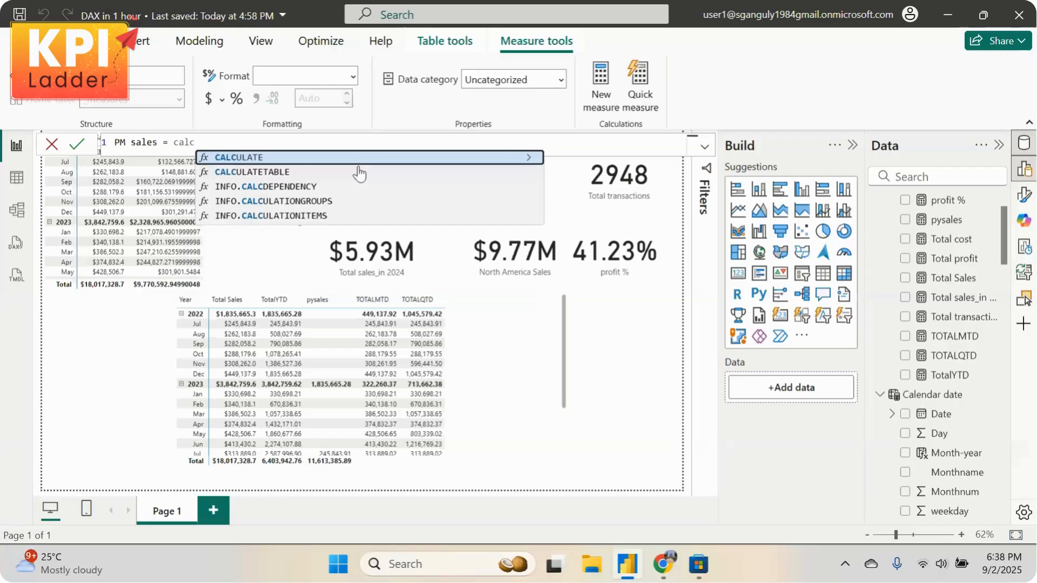
pyautogui.press('Tab')
pyautogui.doubleClick(131, 141)
pyautogui.write('Previous ')
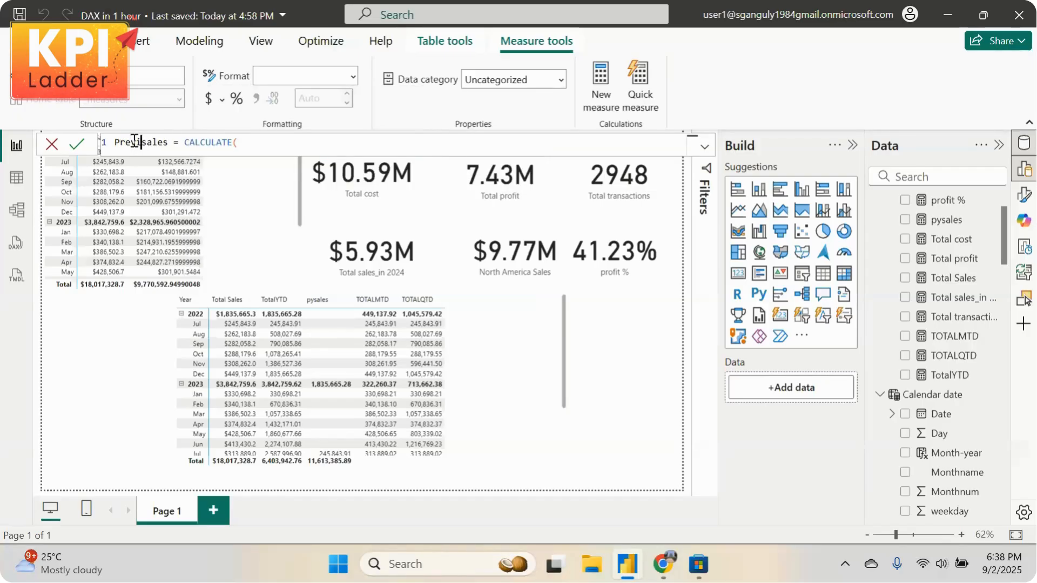
pyautogui.write('month')
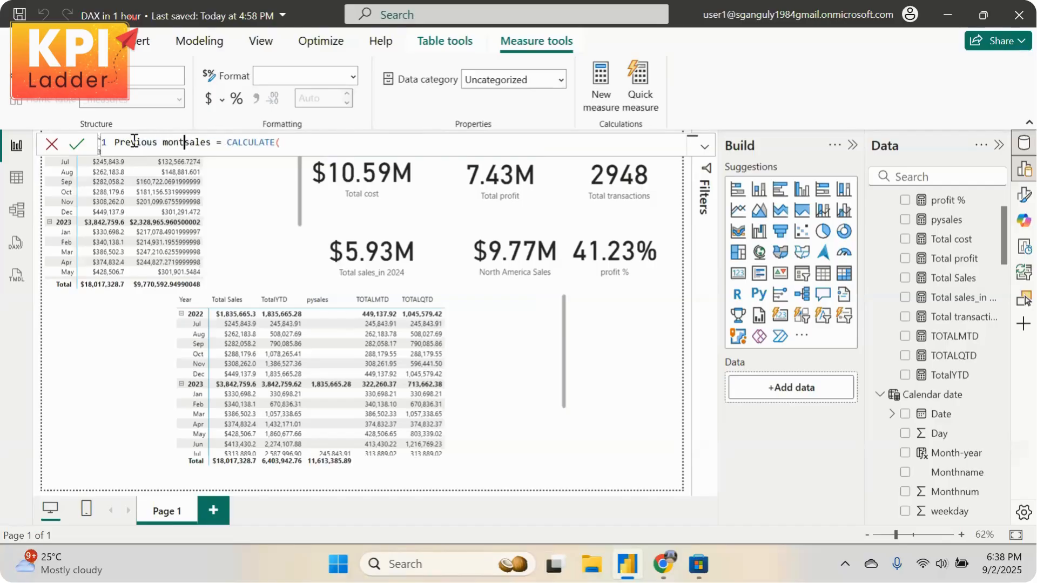
pyautogui.click(304, 136)
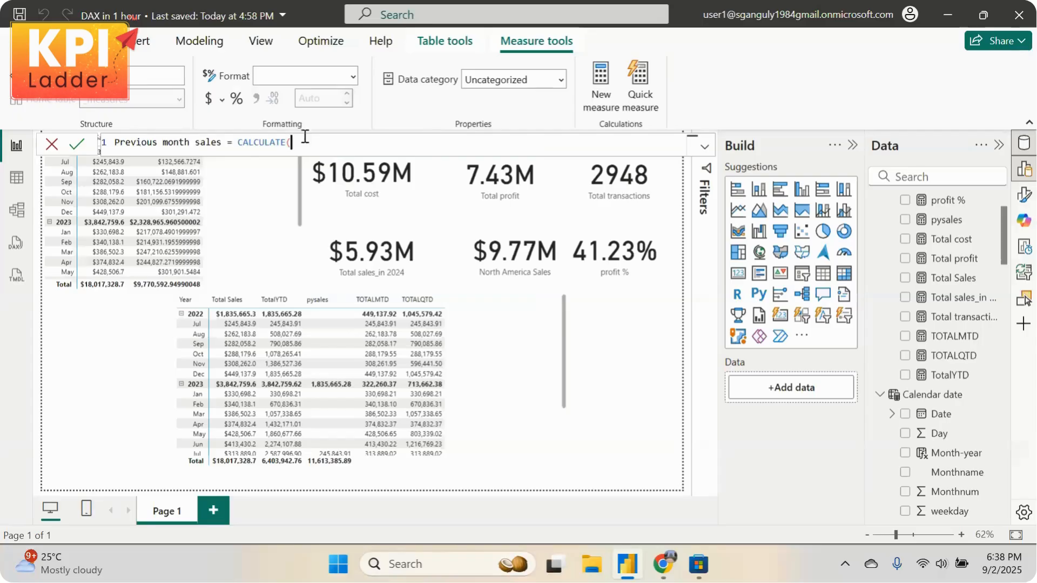
# Complete the formula as CALCULATE([Total Sales],PREVIOUSMONTH('Calendar date'[Date])) and commit the measure
pyautogui.write('tota')
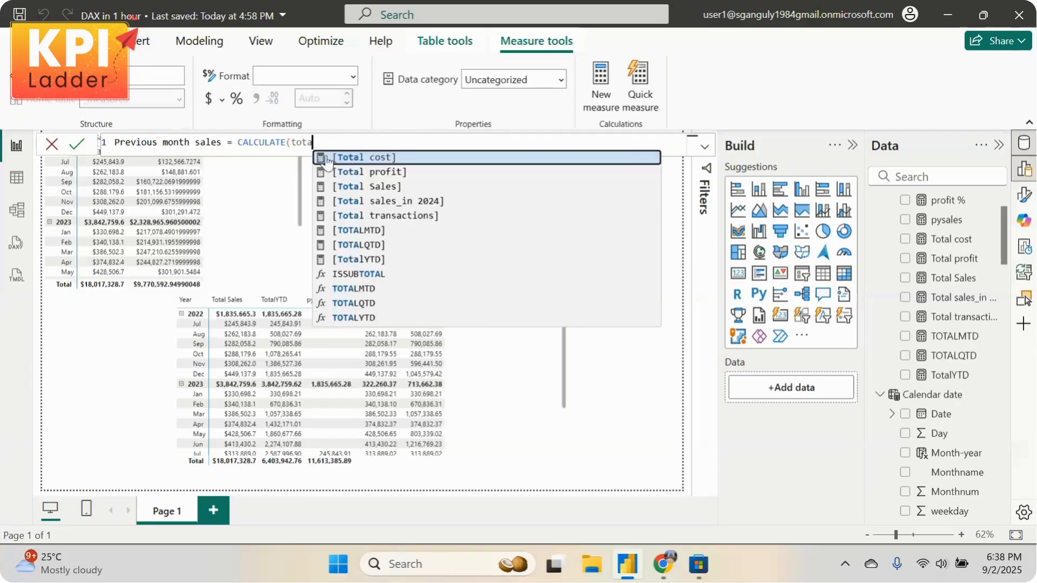
pyautogui.click(381, 187)
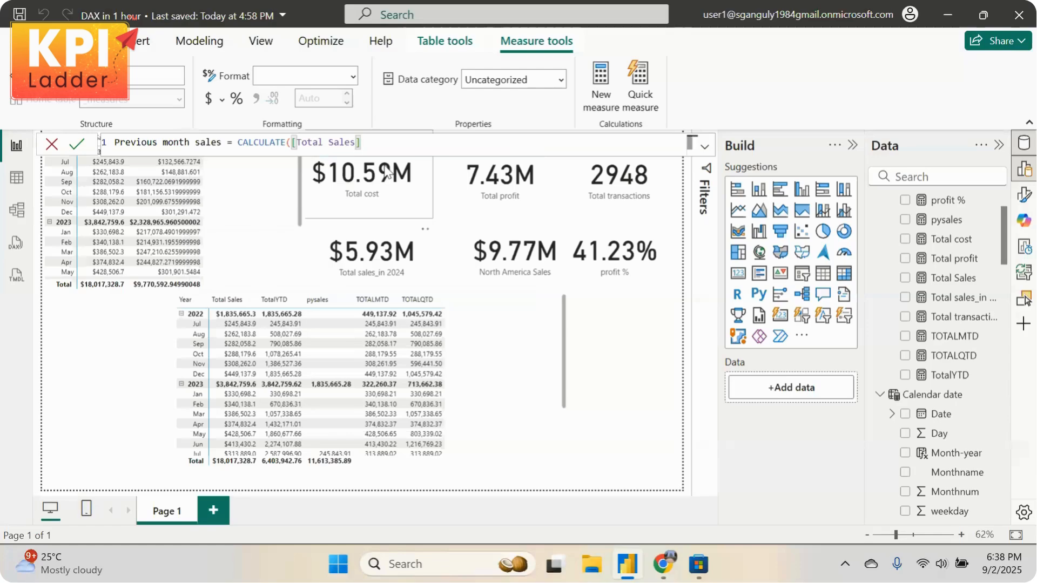
pyautogui.write(',previou')
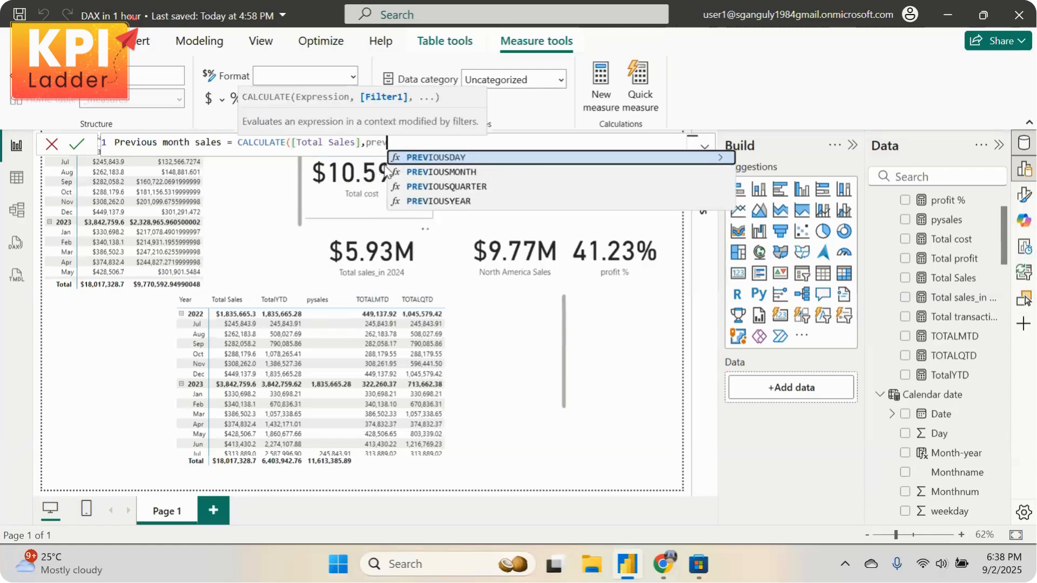
pyautogui.click(483, 176)
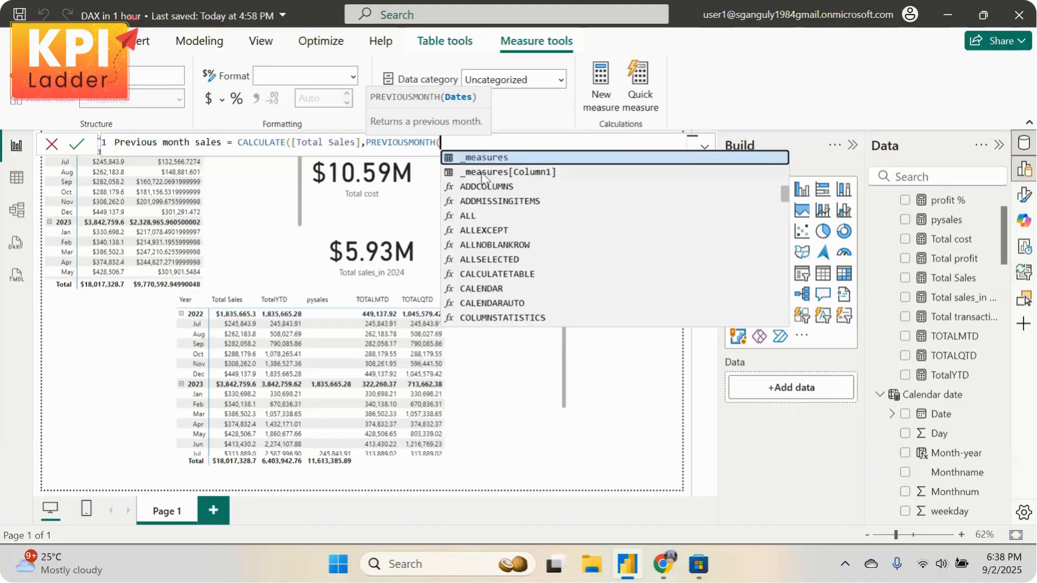
pyautogui.write('ca')
pyautogui.click(536, 176)
pyautogui.write('))')
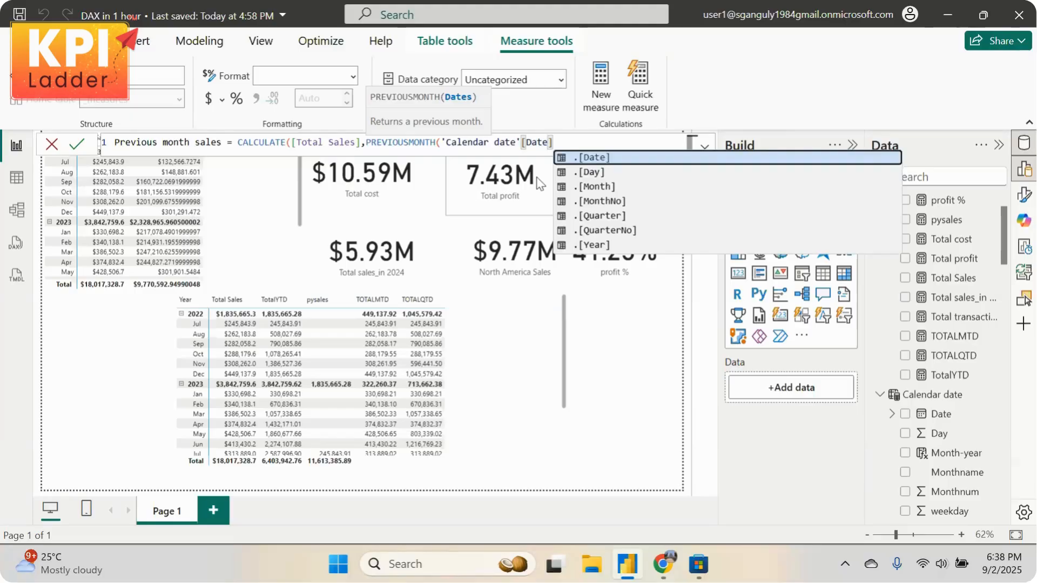
pyautogui.press('Return')
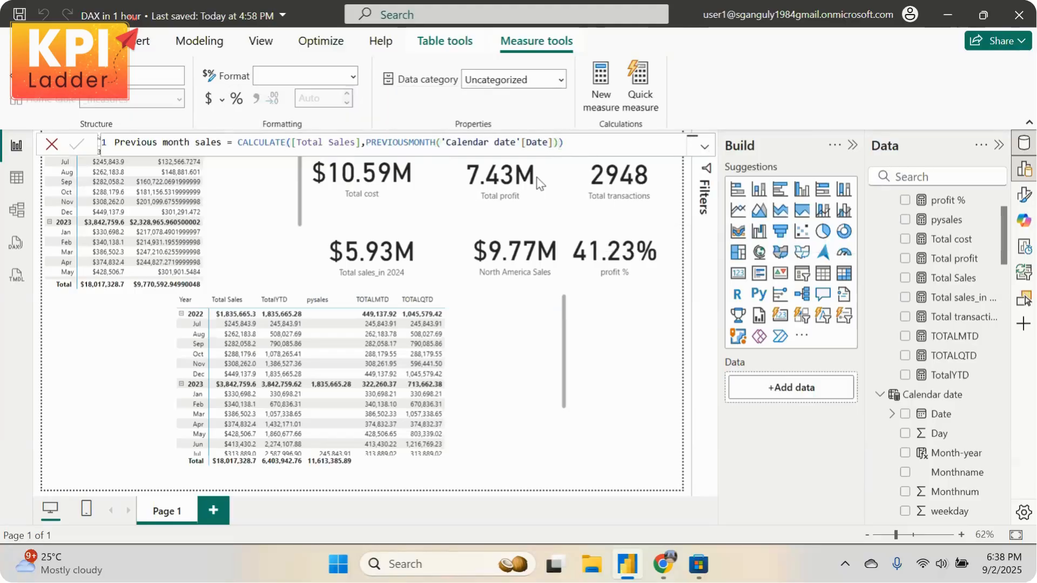
pyautogui.click(632, 357)
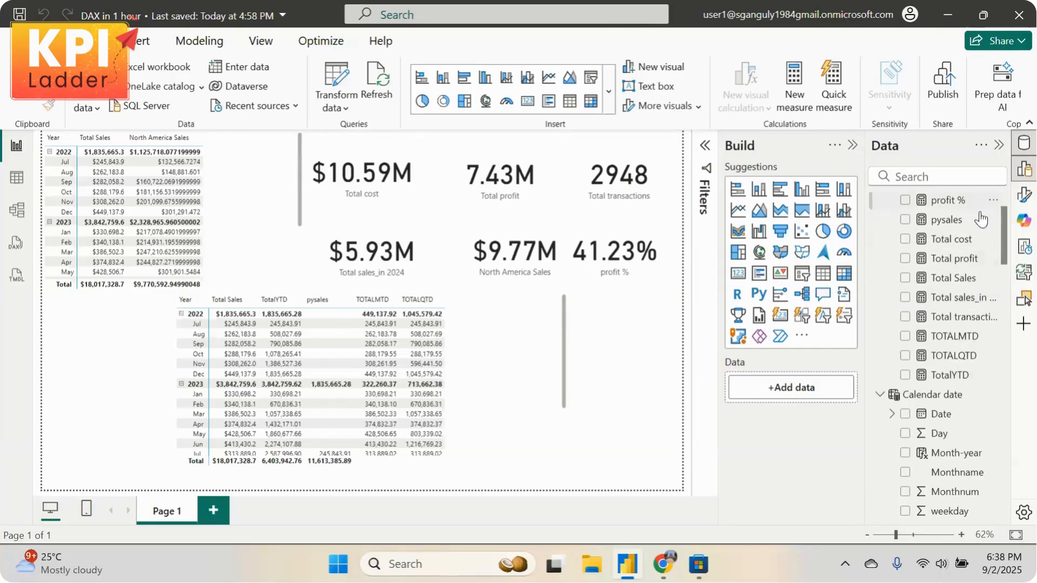
# Add the Previous month sales measure to the lower matrix, and slightly shrink and shift the matrix
pyautogui.scroll(3, 989, 390)
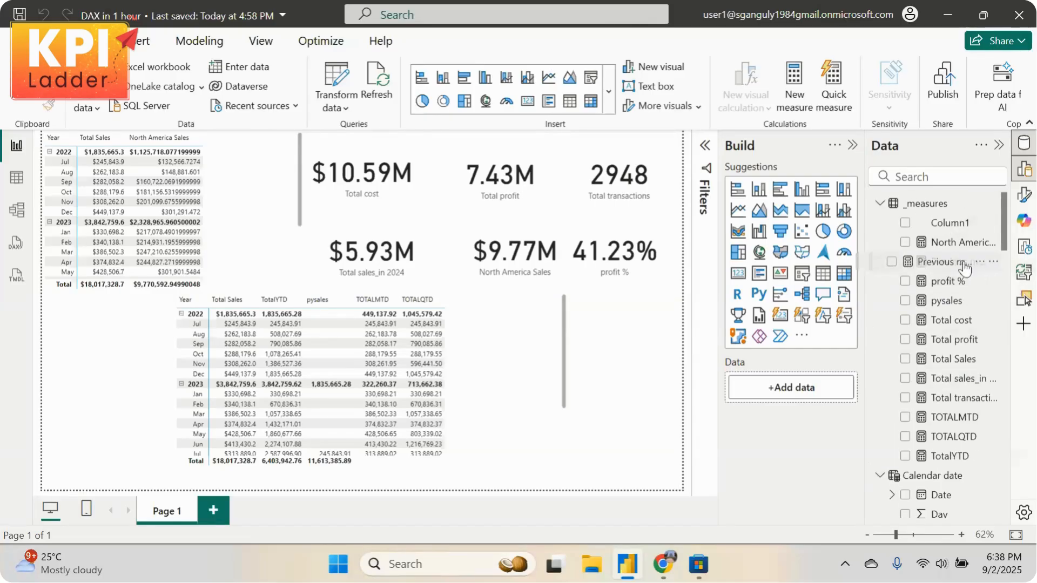
pyautogui.moveTo(961, 263); pyautogui.dragTo(497, 340)
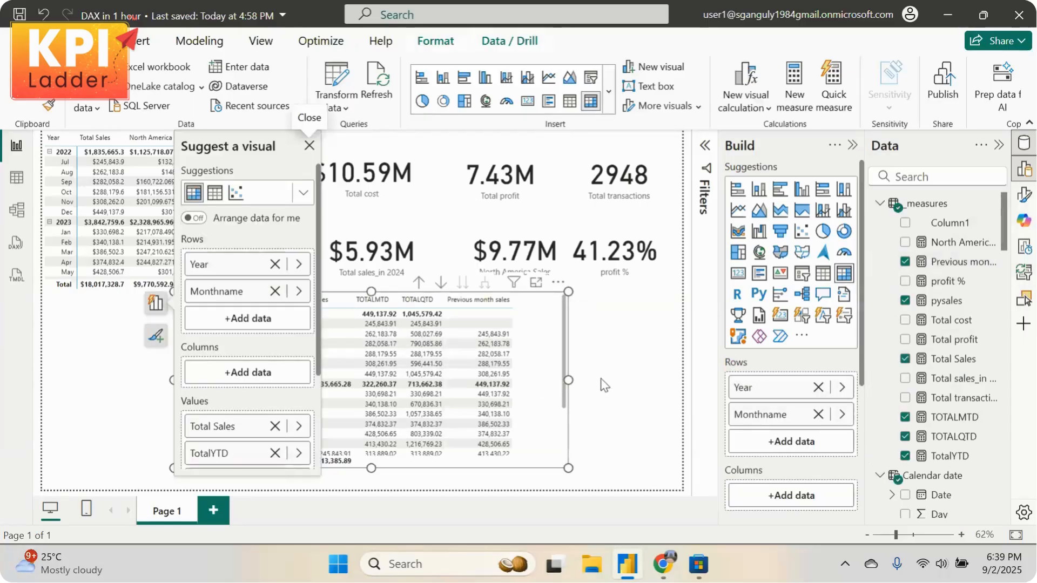
pyautogui.click(620, 344)
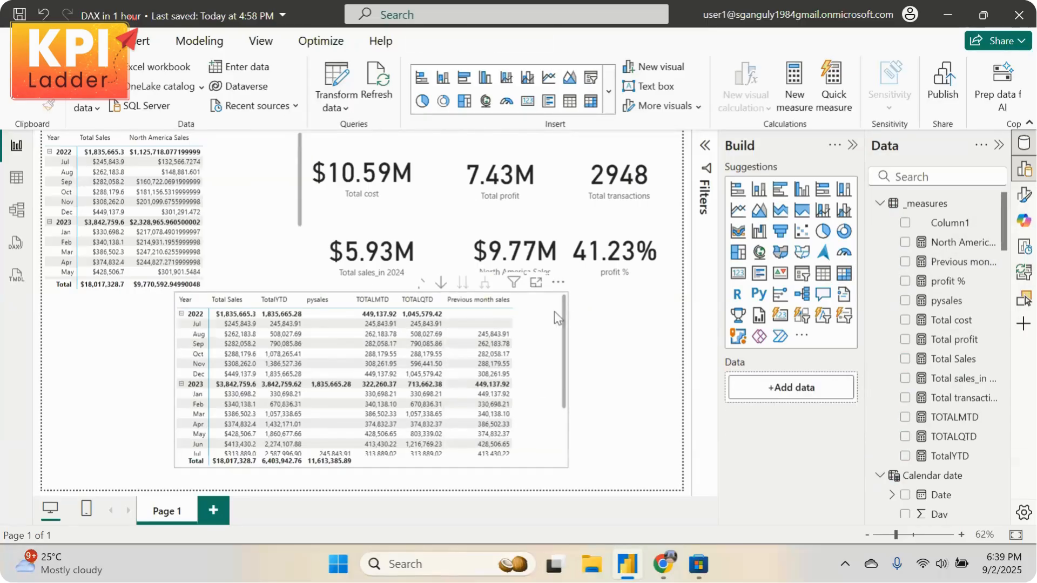
pyautogui.moveTo(565, 303); pyautogui.dragTo(559, 345)
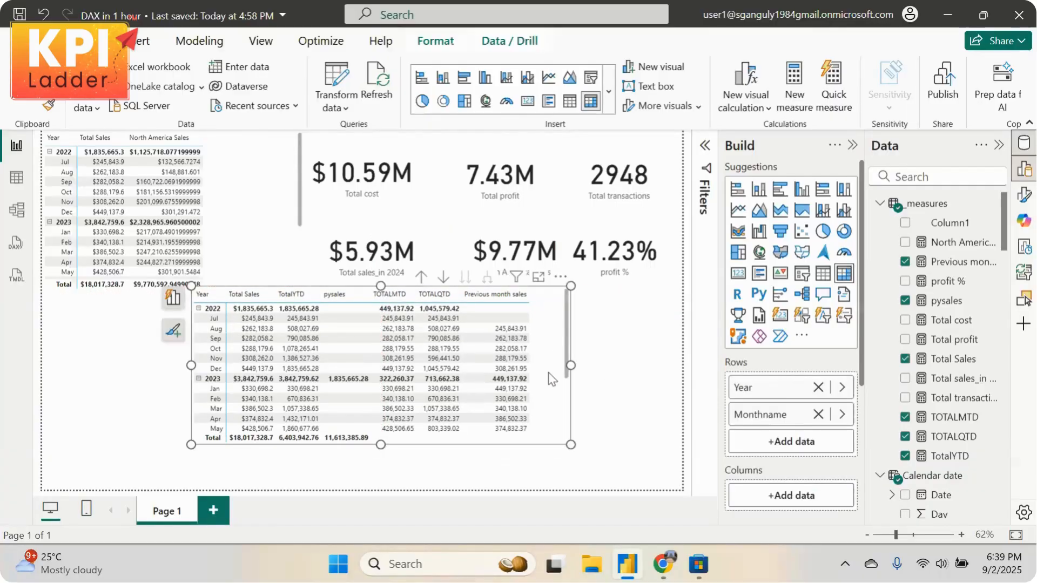
# Place a copy of the lower matrix on a new report page and enlarge it to show the 2023 months and totals
pyautogui.click(213, 510)
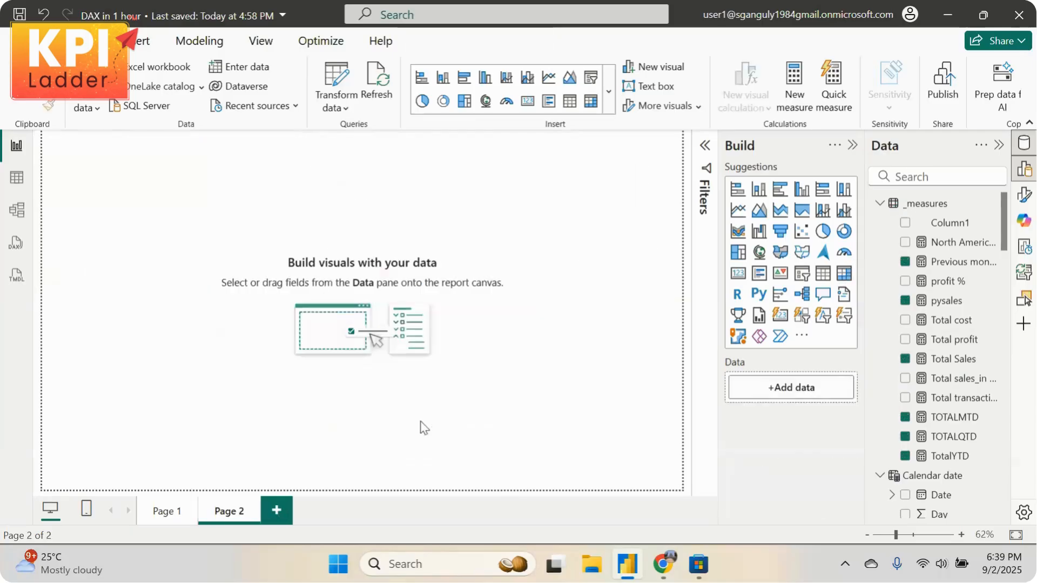
pyautogui.hotkey('ctrl', 'v')
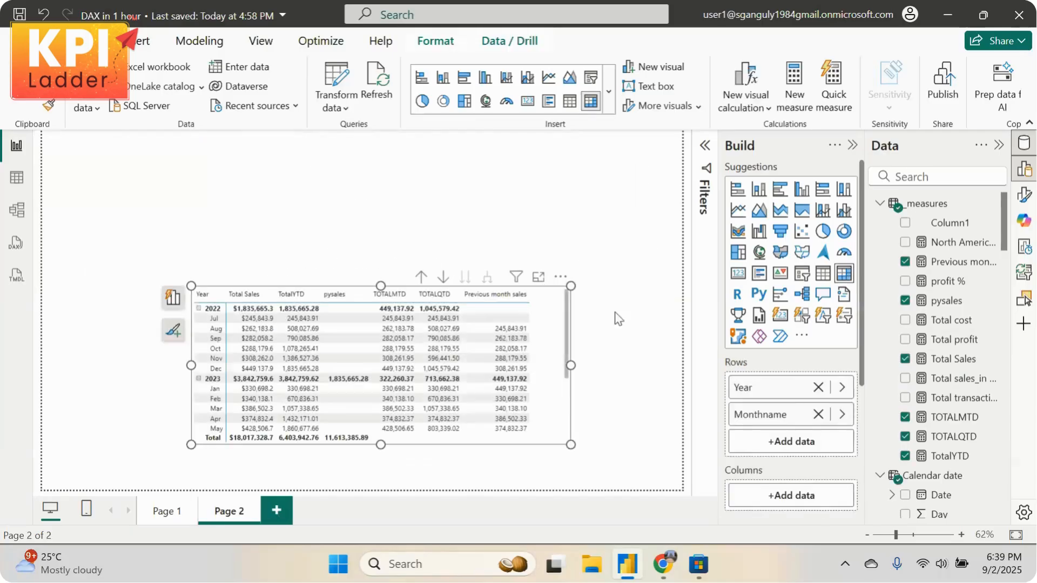
pyautogui.moveTo(572, 286); pyautogui.dragTo(564, 336)
pyautogui.moveTo(557, 379); pyautogui.dragTo(627, 429)
pyautogui.moveTo(552, 332); pyautogui.dragTo(575, 332)
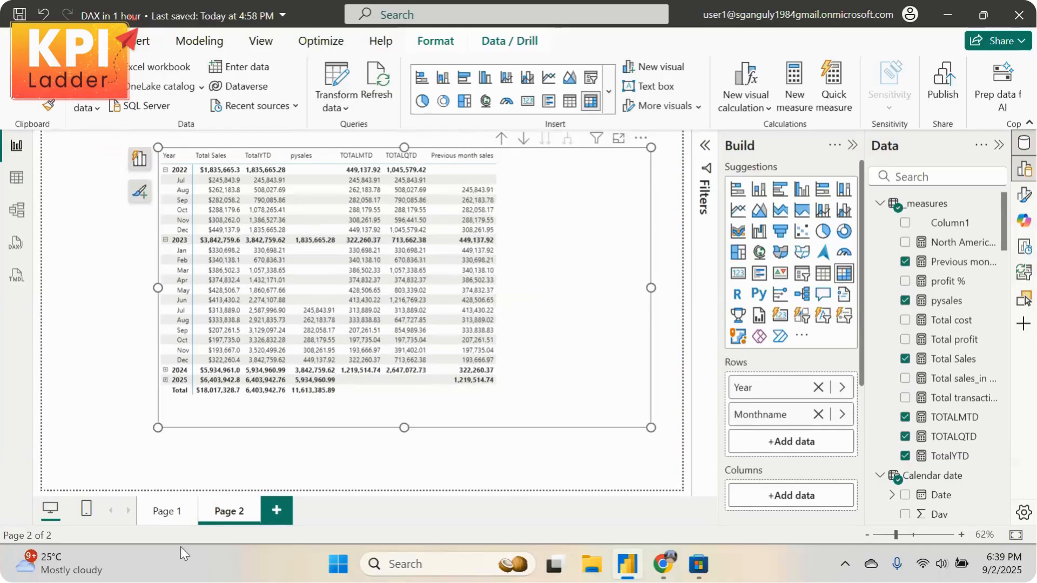
# Move the lower matrix on Page 1 to the page's lower-left corner
pyautogui.click(151, 511)
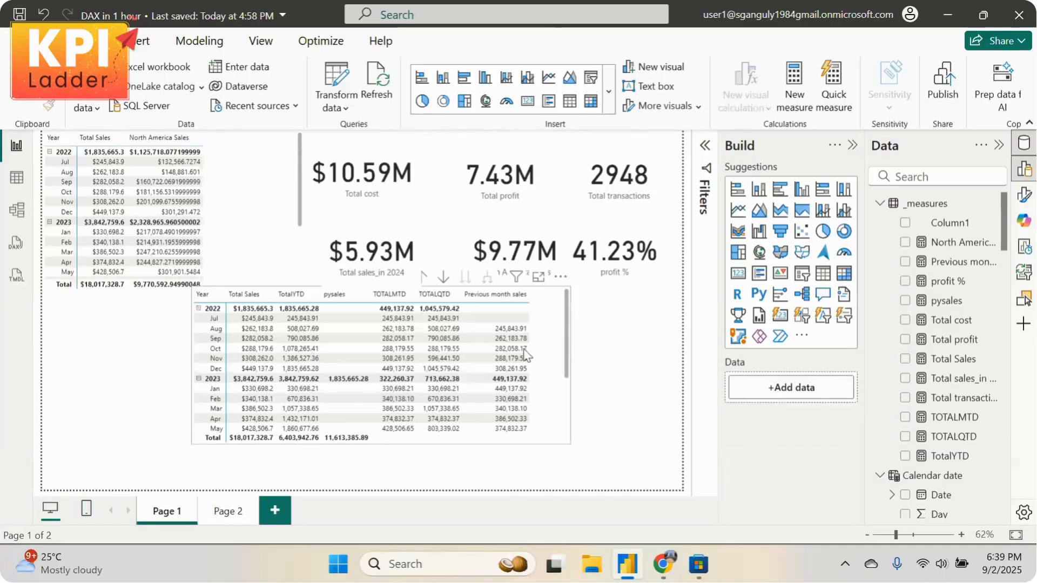
pyautogui.moveTo(527, 354); pyautogui.dragTo(377, 386)
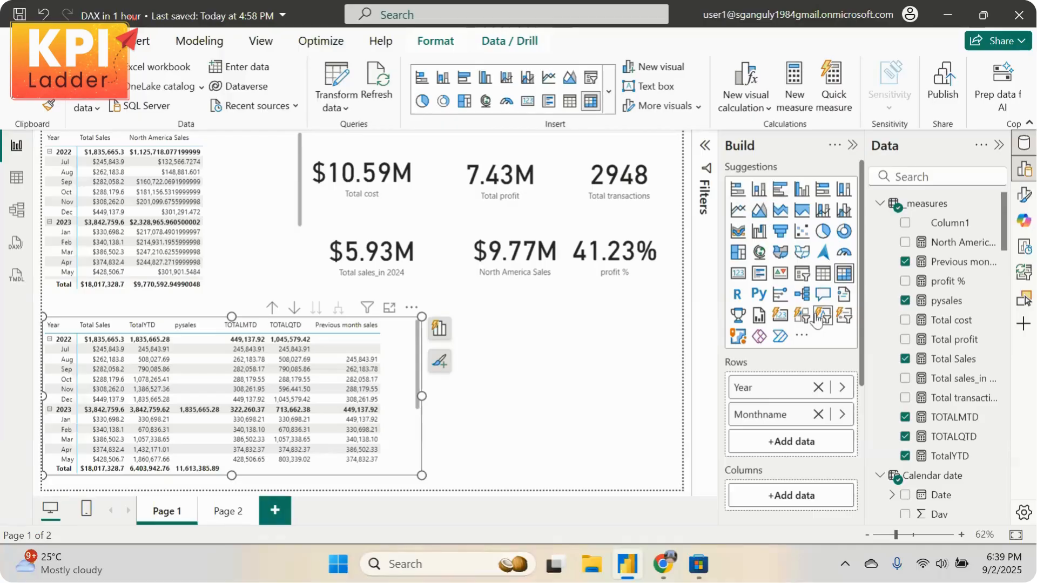
pyautogui.click(801, 335)
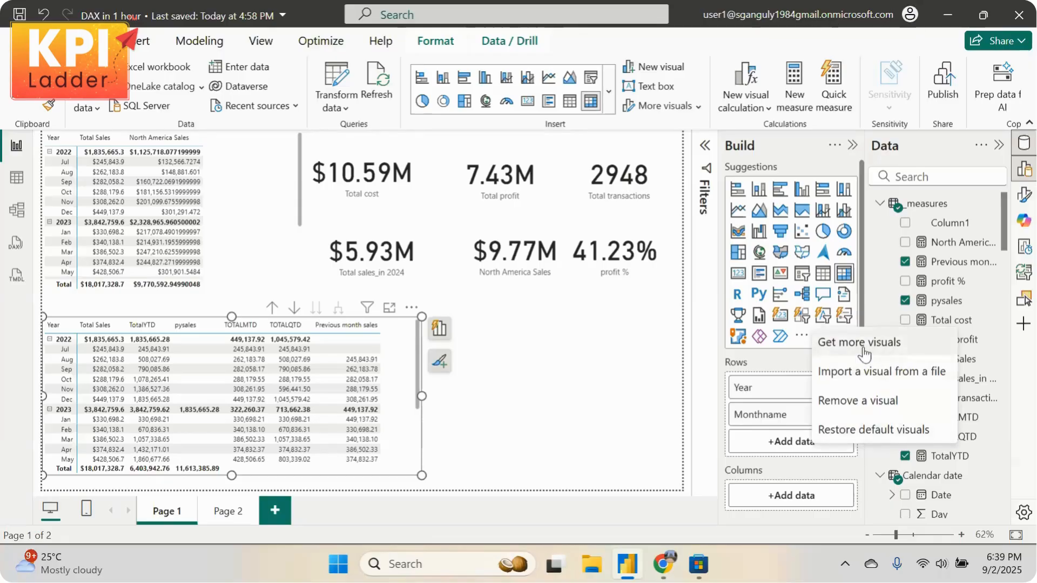
pyautogui.click(569, 382)
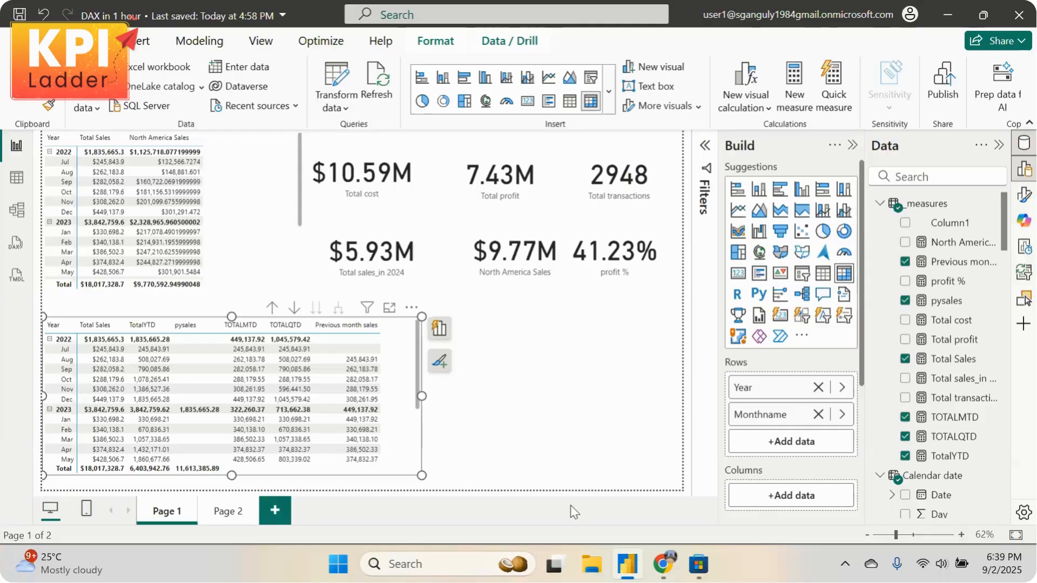
# Widen the matrix on Page 2, reduce its height slightly, and shift it toward the page's upper-left area
pyautogui.click(228, 516)
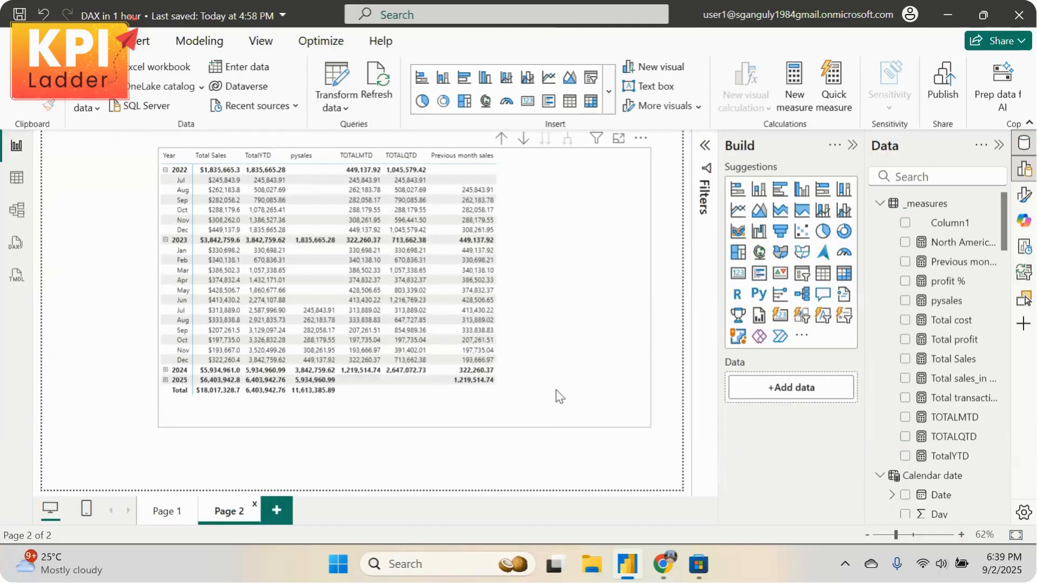
pyautogui.click(541, 419)
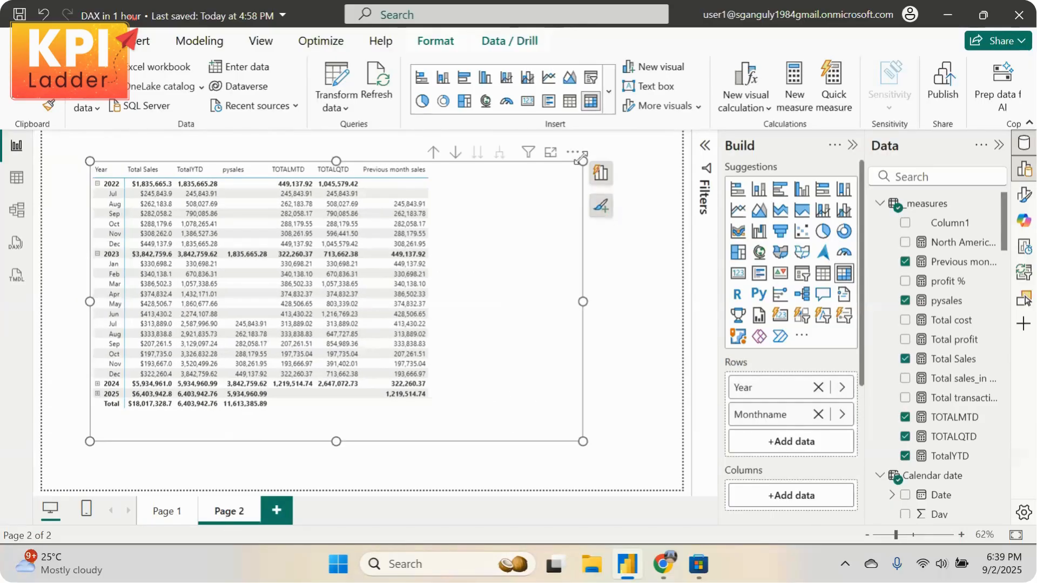
pyautogui.moveTo(581, 160); pyautogui.dragTo(629, 183)
pyautogui.moveTo(568, 260); pyautogui.dragTo(564, 240)
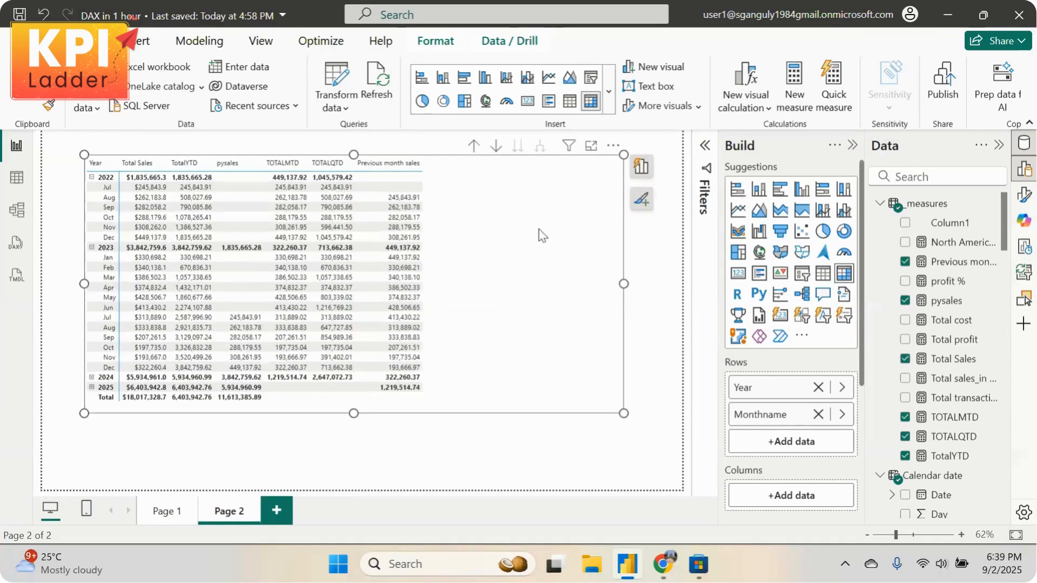
pyautogui.click(748, 108)
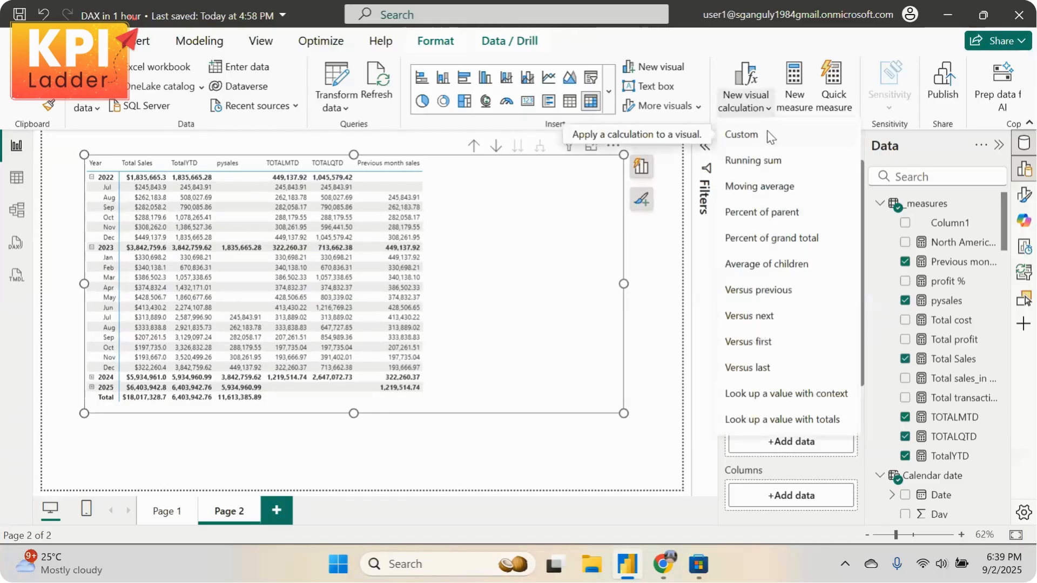
pyautogui.click(749, 111)
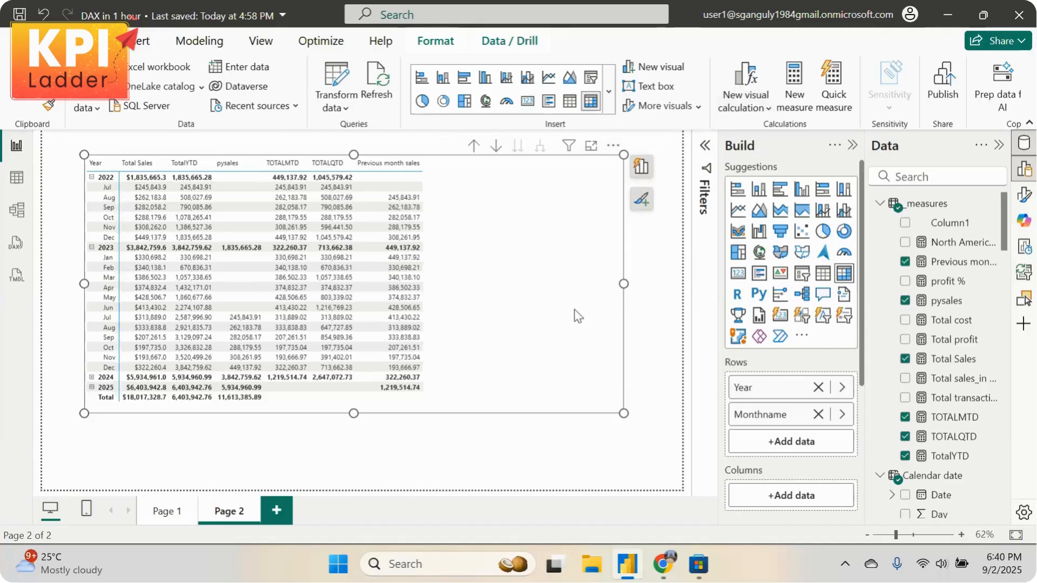
pyautogui.moveTo(577, 311); pyautogui.dragTo(593, 309)
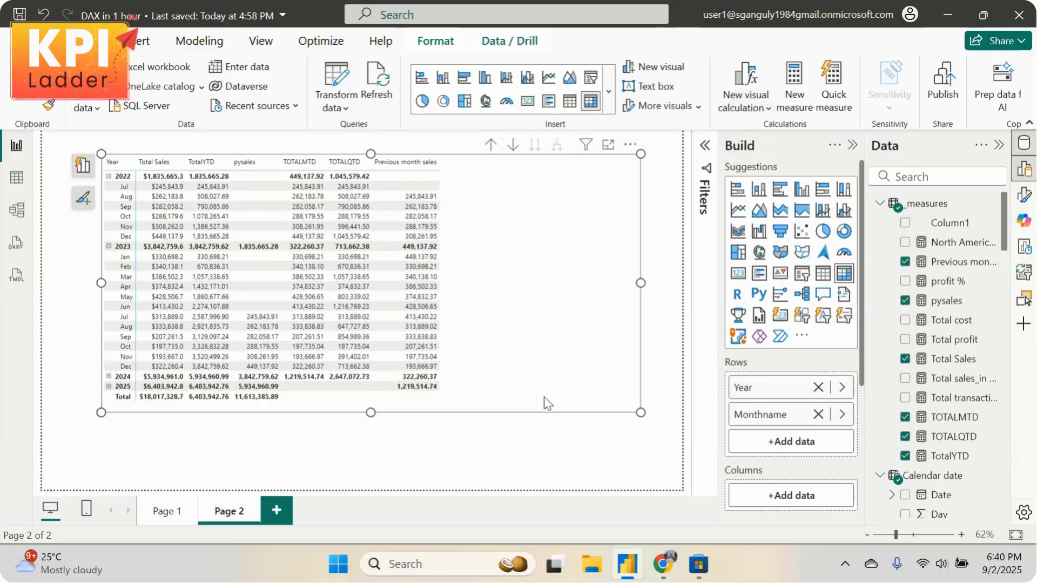
# Remove Previous month sales, TOTALQTD and TOTALMTD from the Page 2 matrix, and add Previous month sales back
pyautogui.click(915, 258)
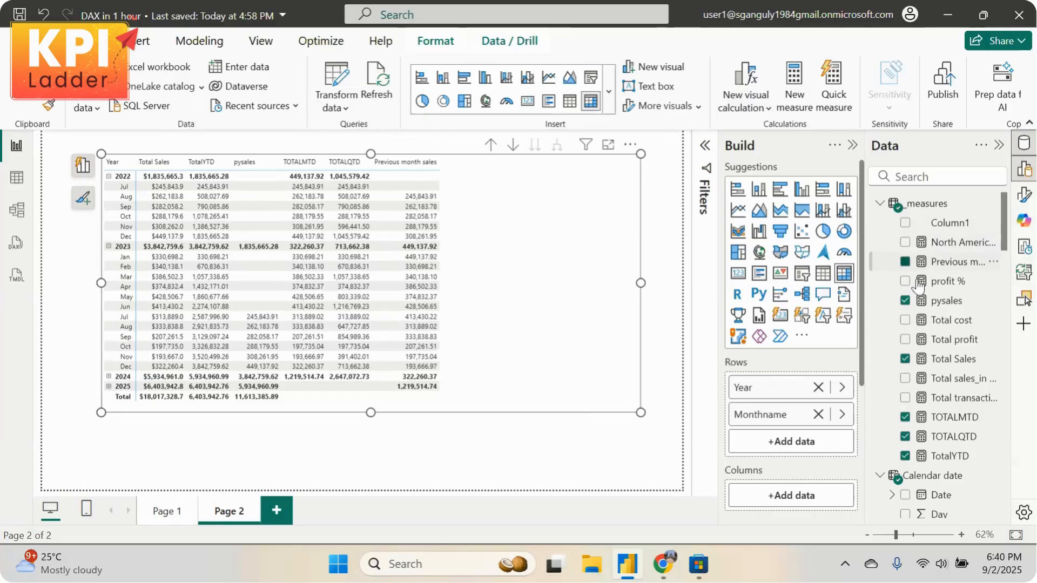
pyautogui.scroll(-3, 940, 451)
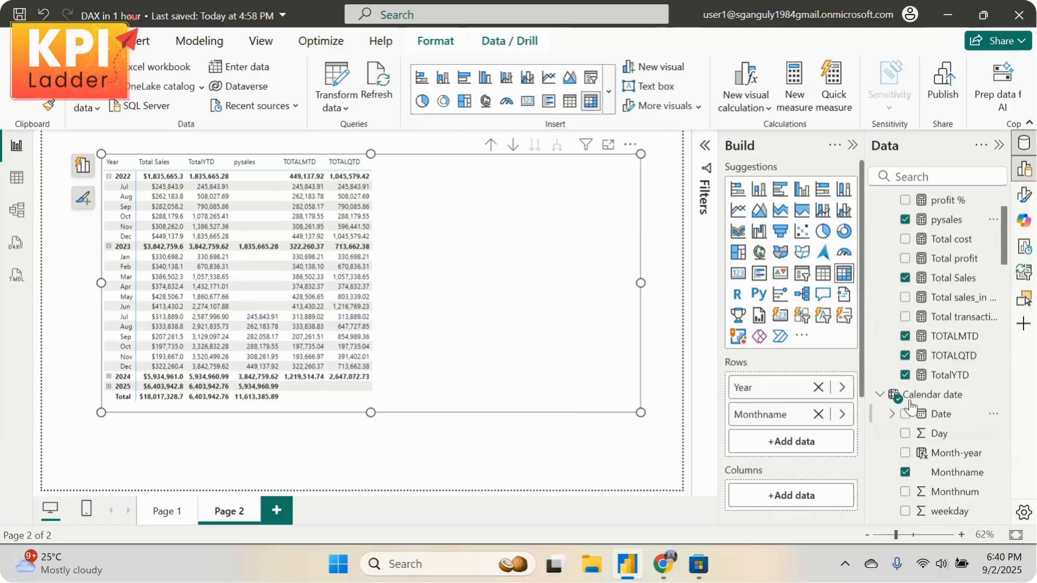
pyautogui.click(906, 358)
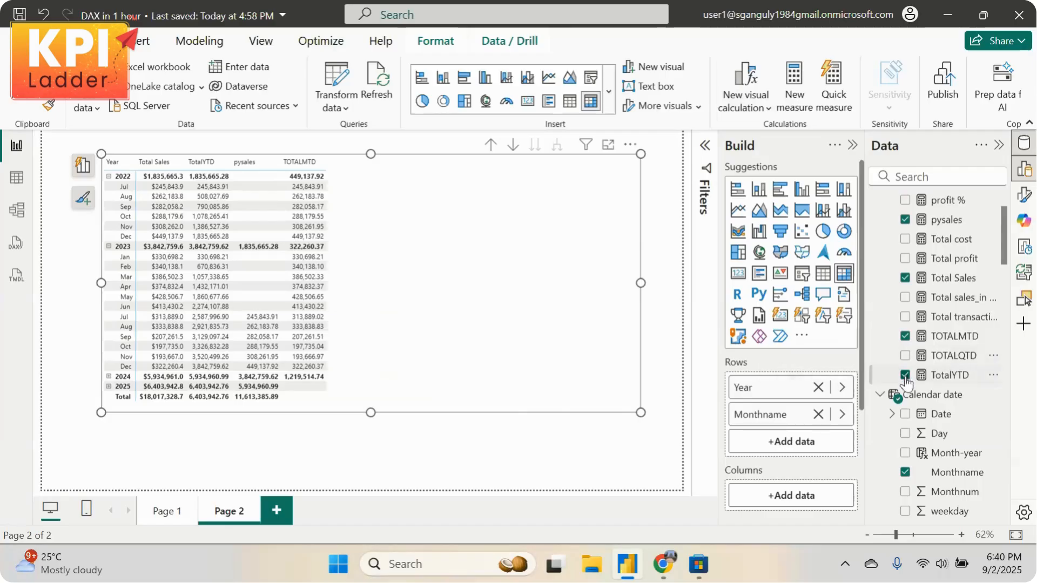
pyautogui.click(918, 338)
pyautogui.scroll(3, 917, 338)
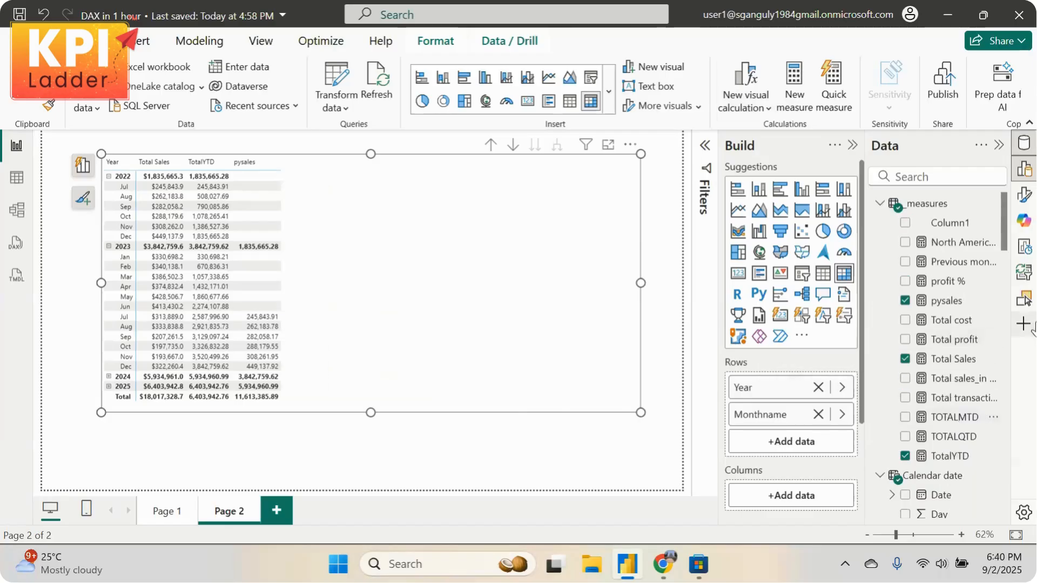
pyautogui.click(906, 263)
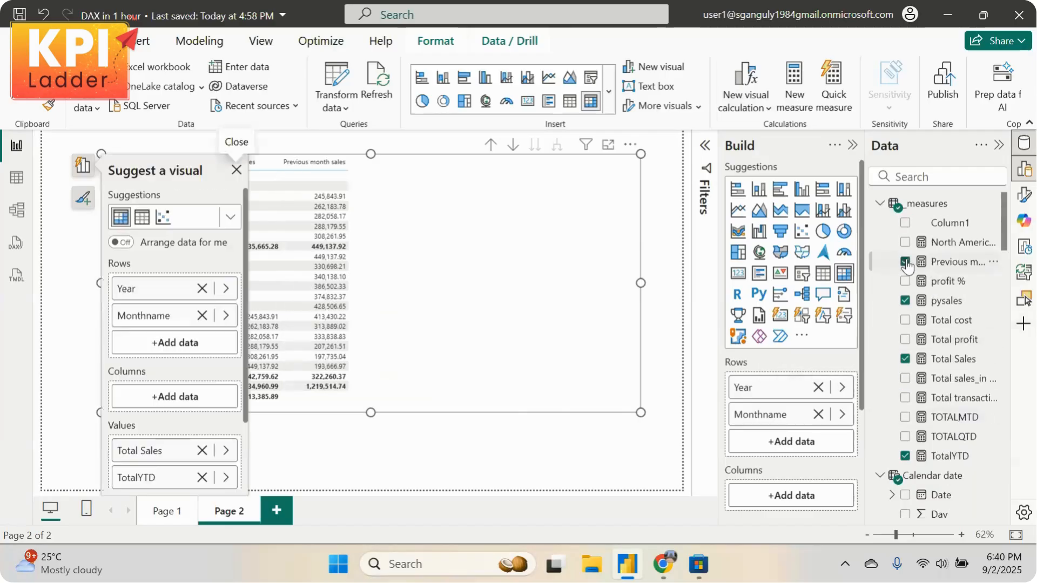
# Move the pysales value up one place in the Page 2 matrix so it sits directly after Total Sales
pyautogui.click(656, 278)
pyautogui.click(486, 344)
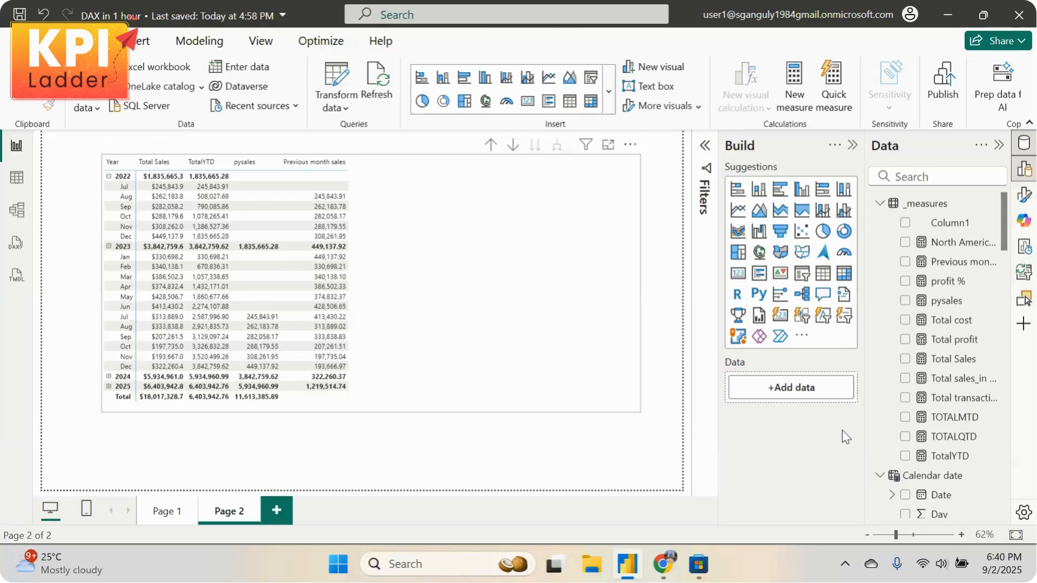
pyautogui.scroll(-3, 797, 463)
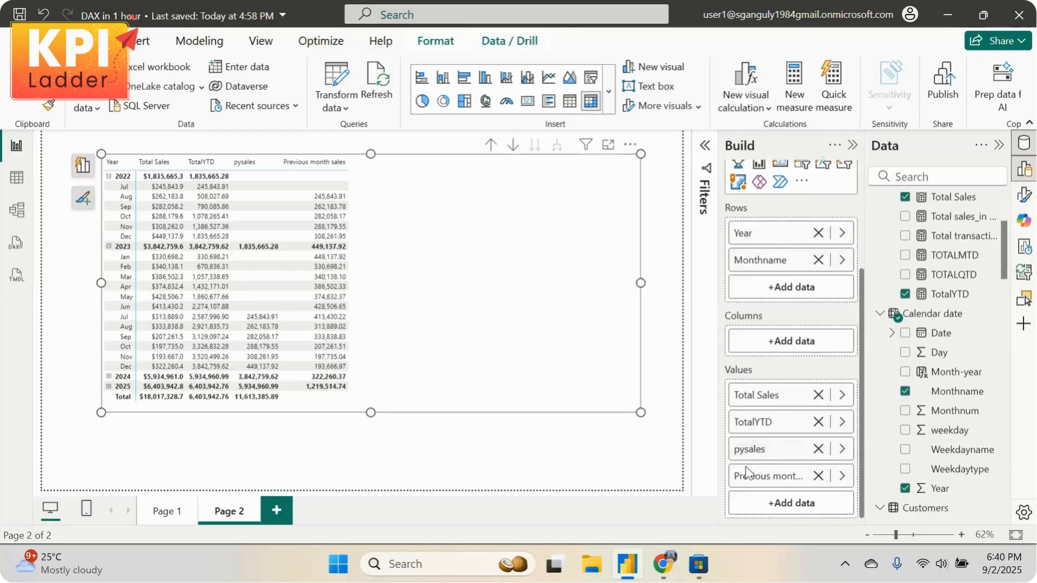
pyautogui.scroll(3, 798, 197)
pyautogui.scroll(-3, 798, 195)
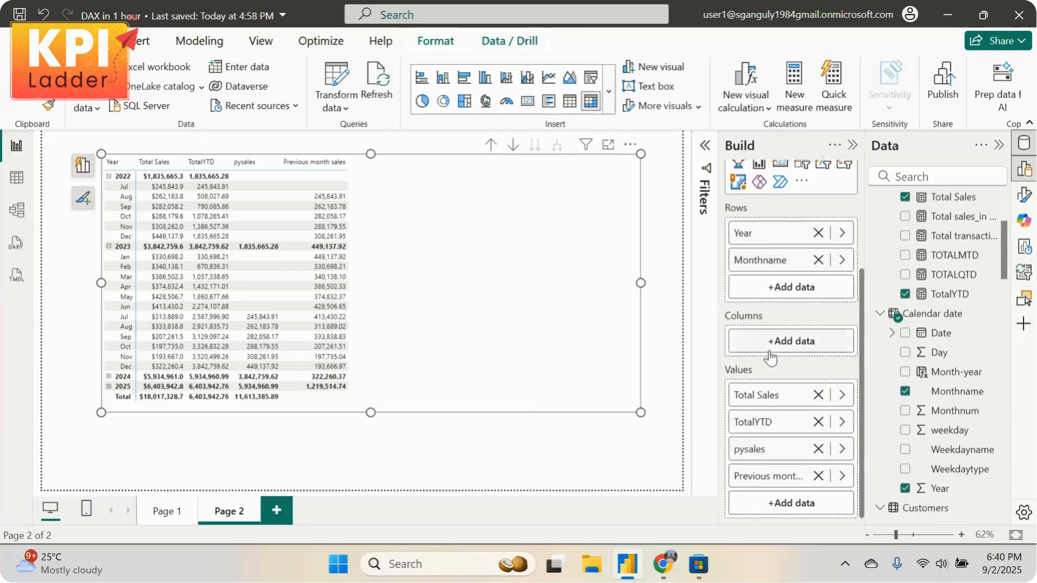
pyautogui.rightClick(771, 452)
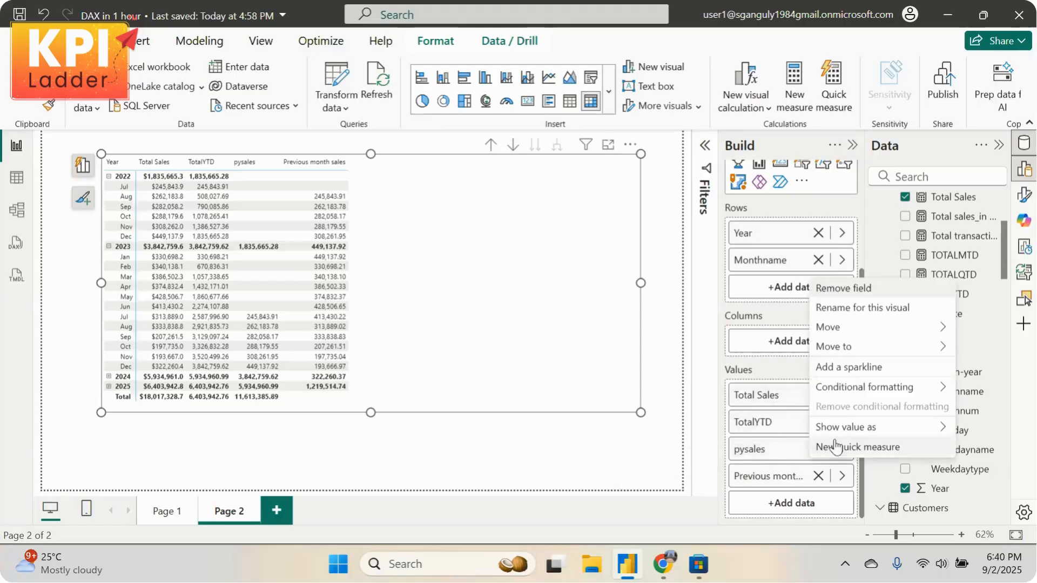
pyautogui.moveTo(851, 348)
pyautogui.moveTo(827, 327)
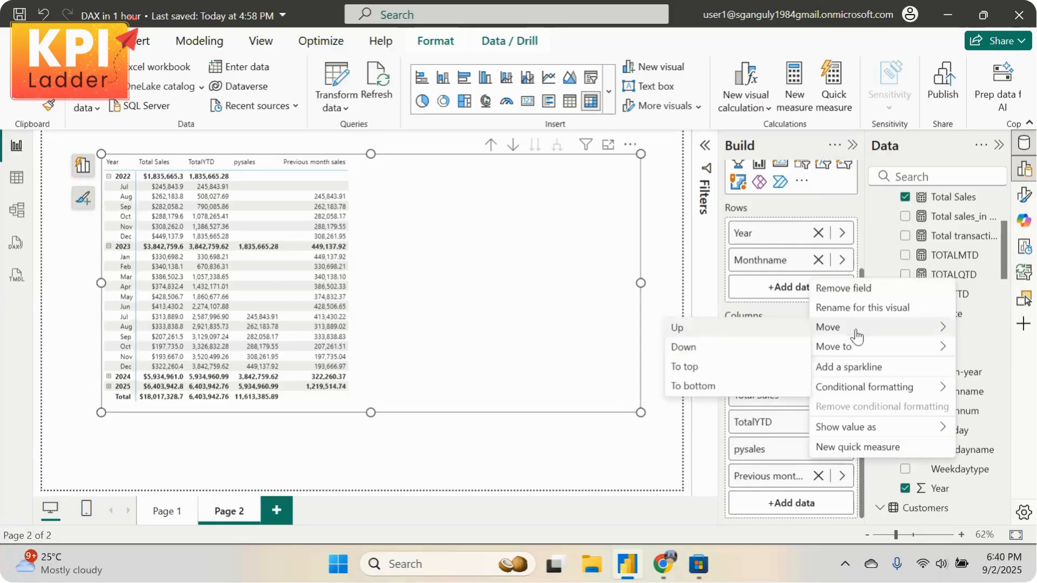
pyautogui.click(748, 327)
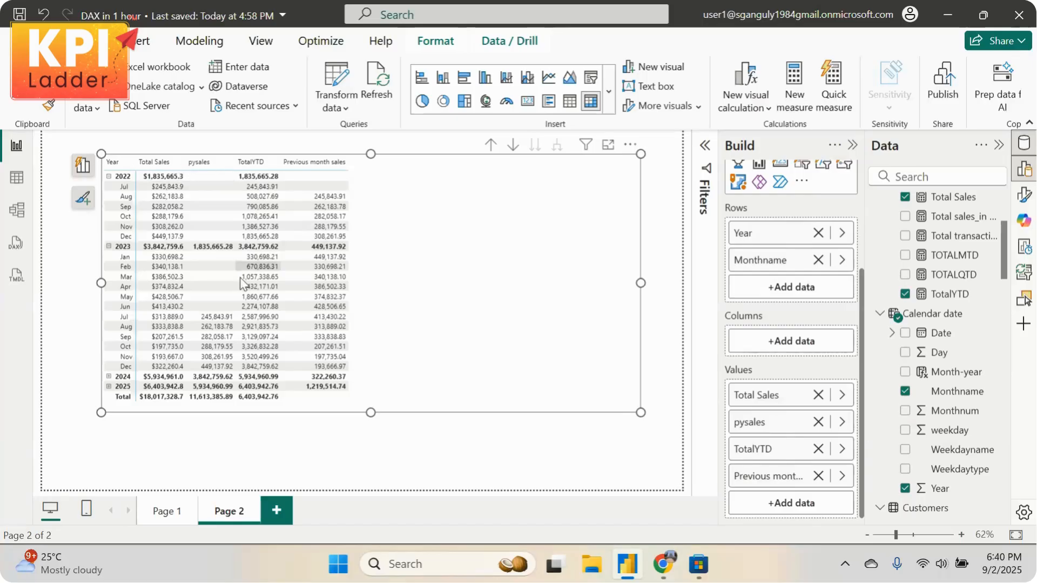
# Start a new visual calculation for the Page 2 matrix using the Running sum expression template
pyautogui.click(659, 249)
pyautogui.click(579, 271)
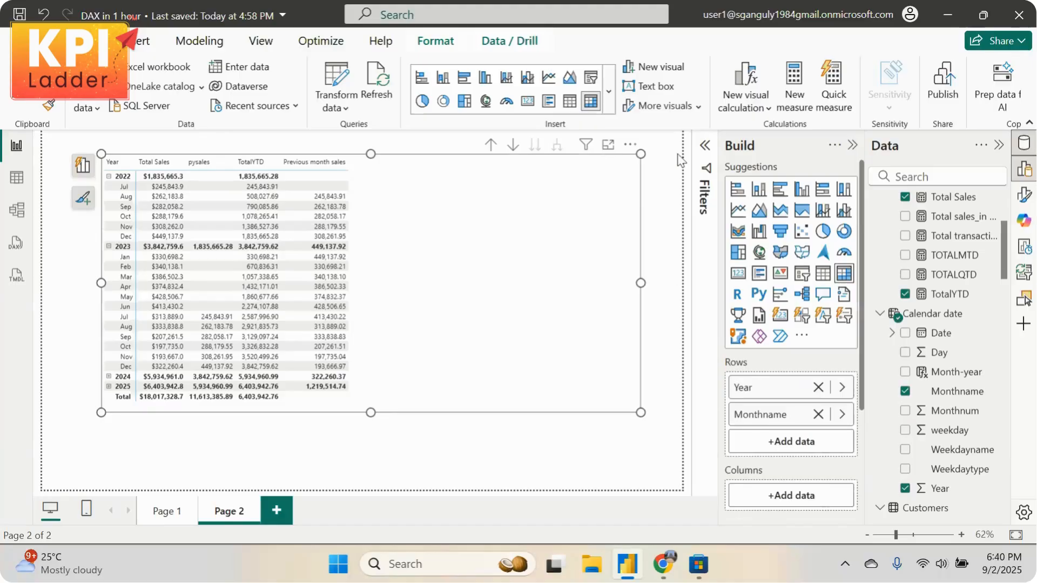
pyautogui.click(733, 107)
pyautogui.click(748, 136)
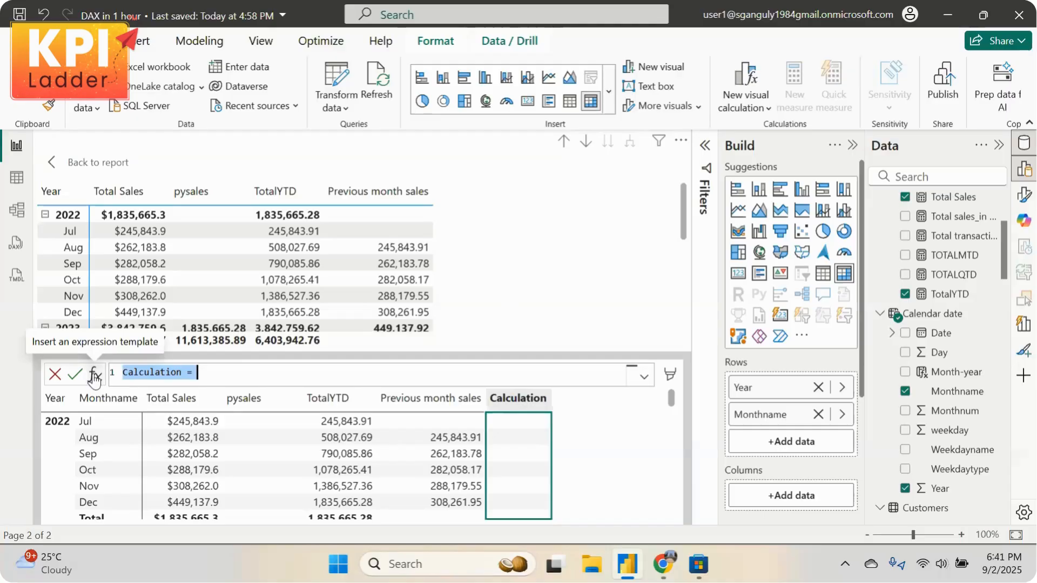
pyautogui.scroll(-3, 550, 270)
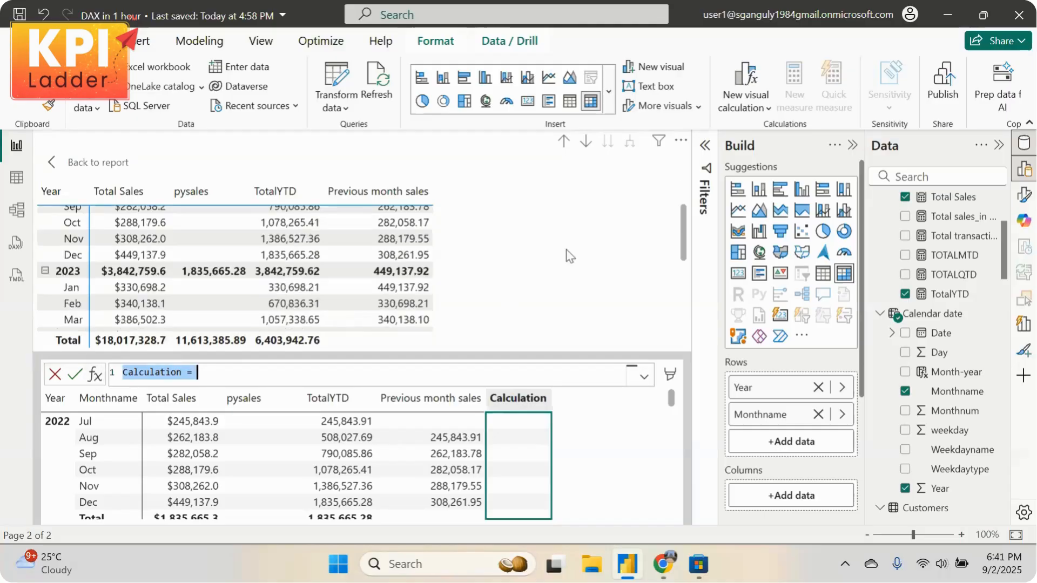
pyautogui.scroll(3, 610, 286)
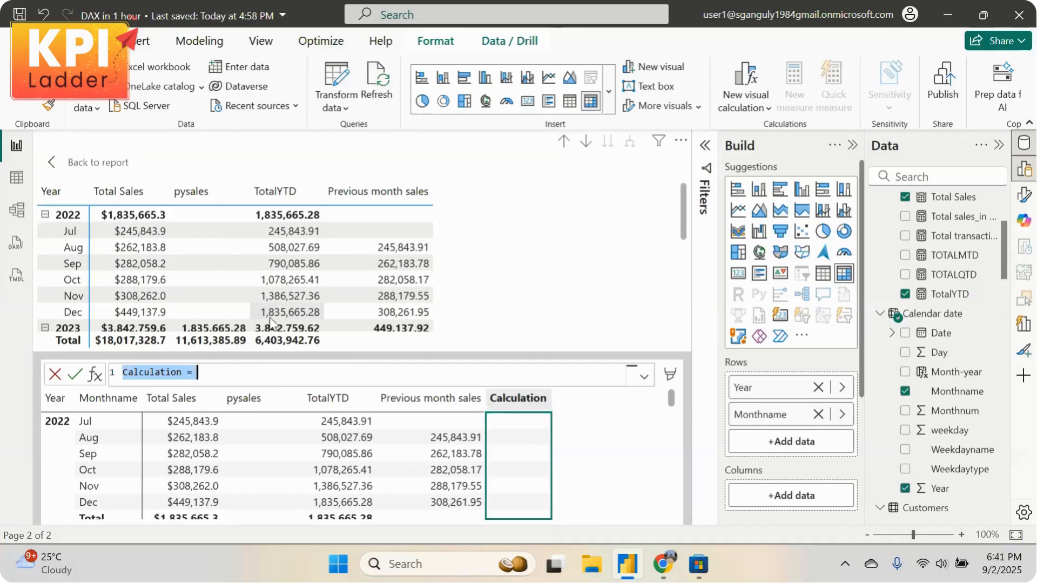
pyautogui.click(95, 378)
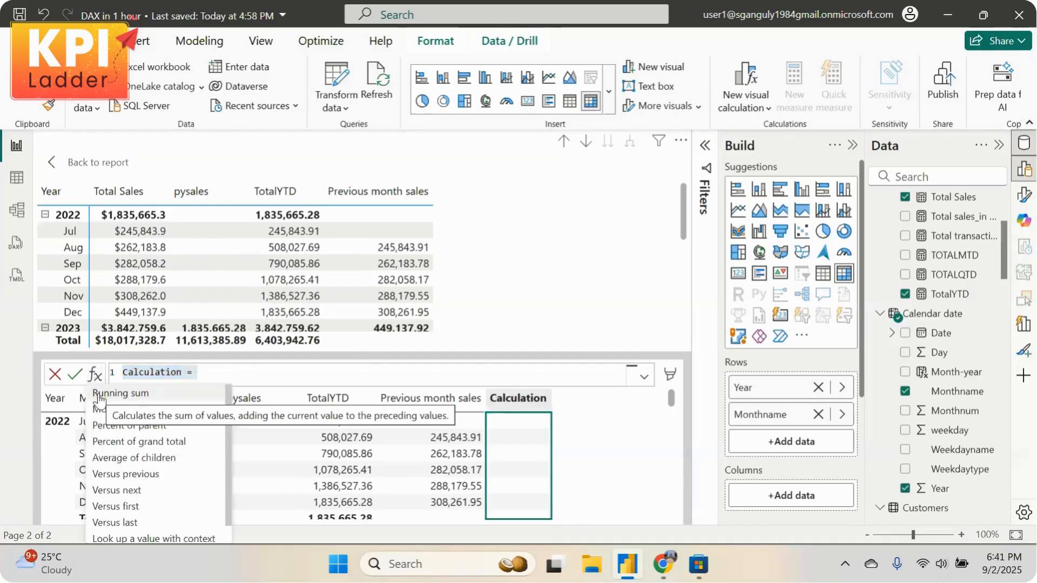
pyautogui.click(111, 390)
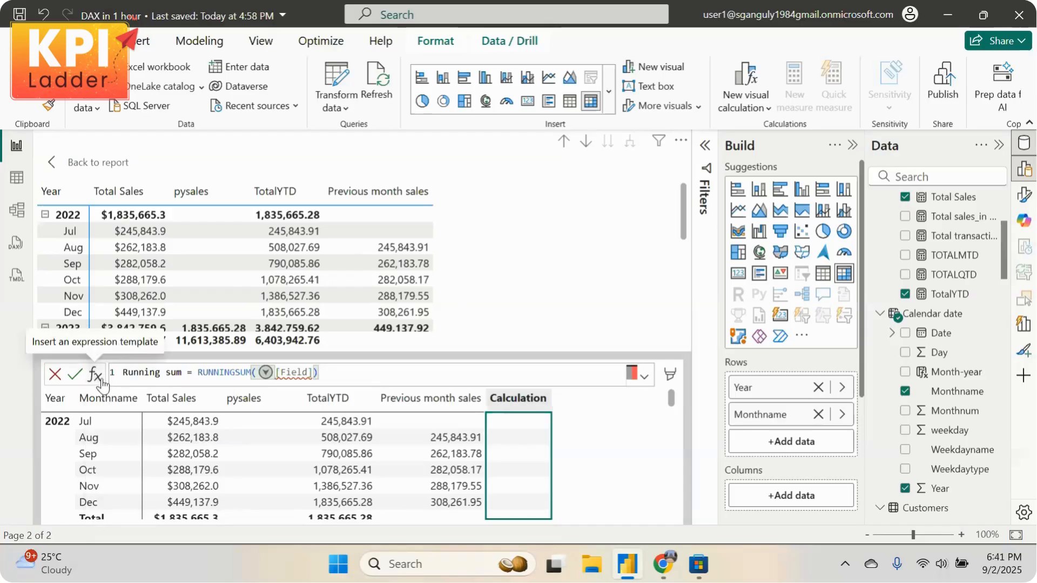
# Complete the calculation as Running sum = RUNNINGSUM([Total Sales]) and add it to the matrix
pyautogui.click(311, 372)
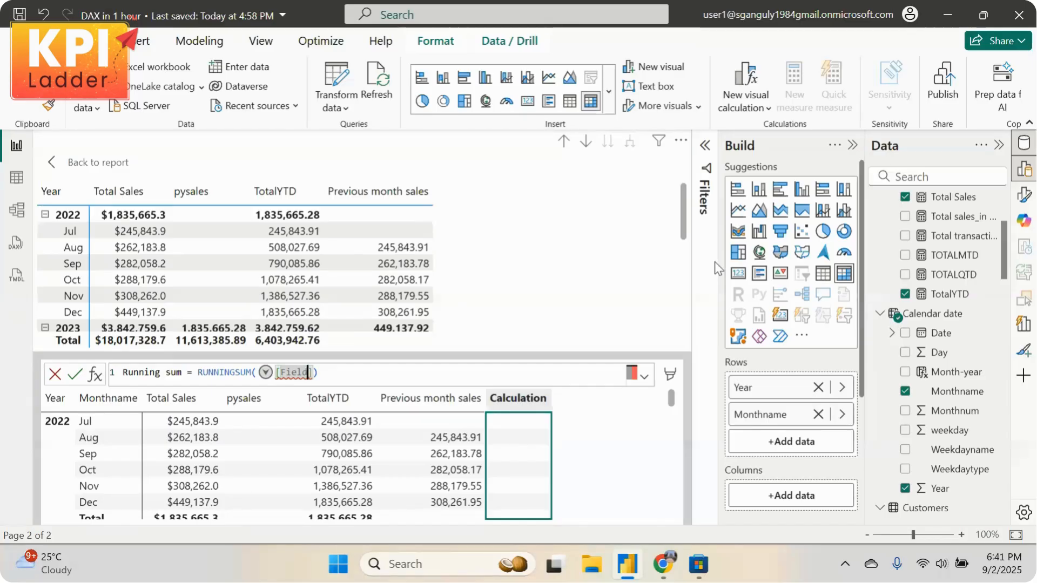
pyautogui.write('[')
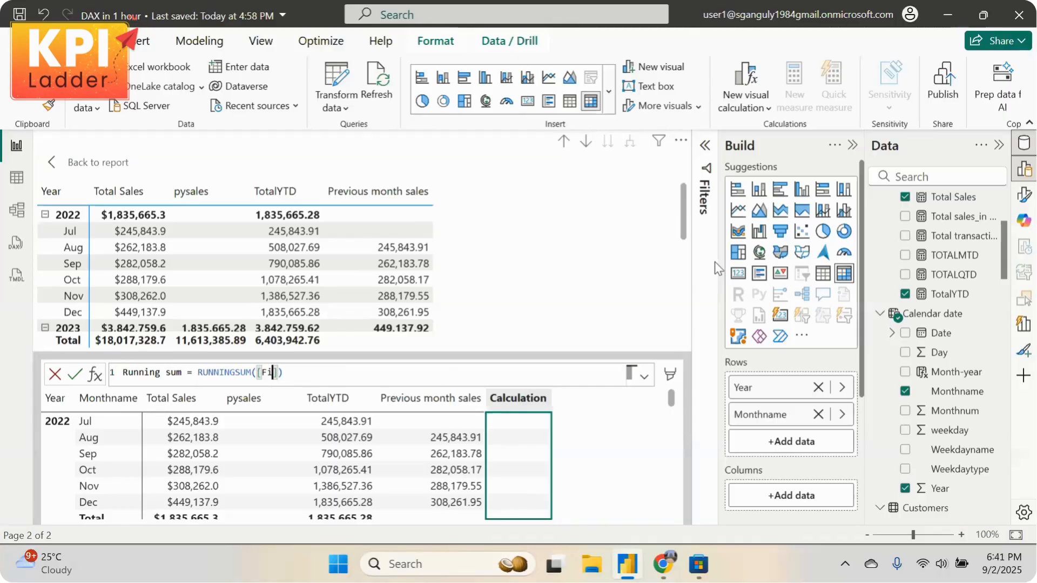
pyautogui.write('tota')
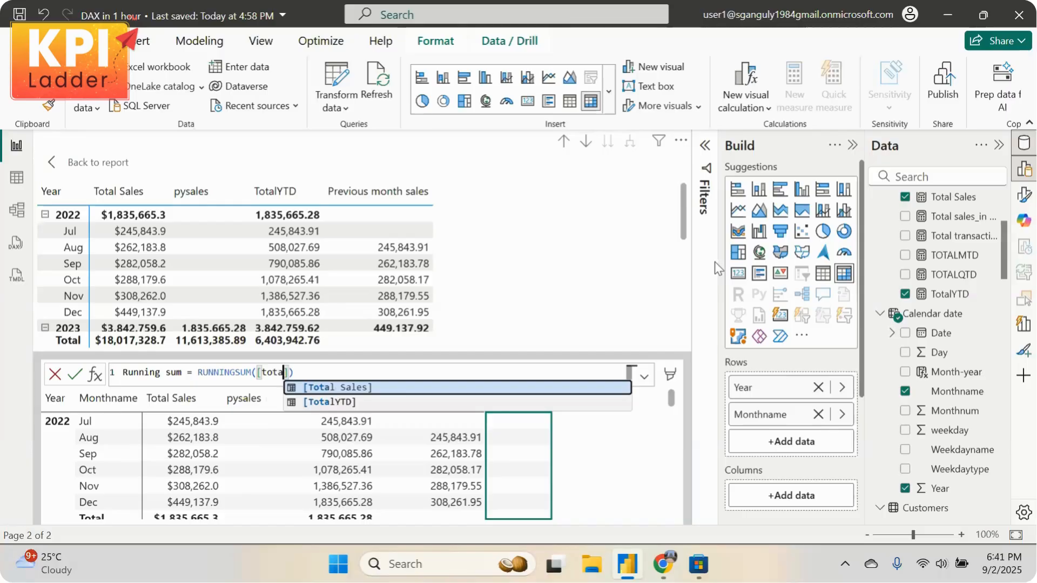
pyautogui.press('Tab')
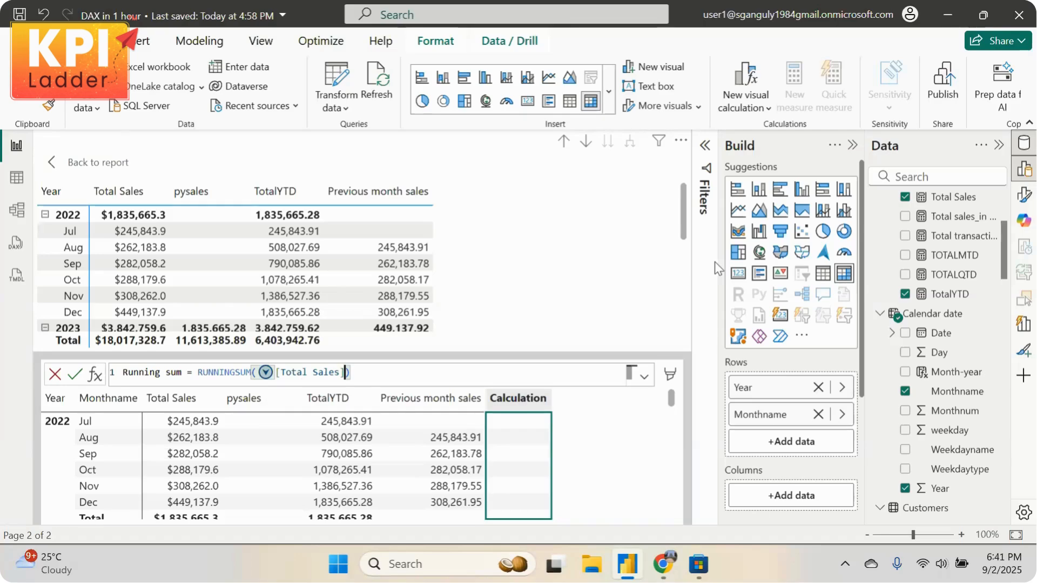
pyautogui.press('Return')
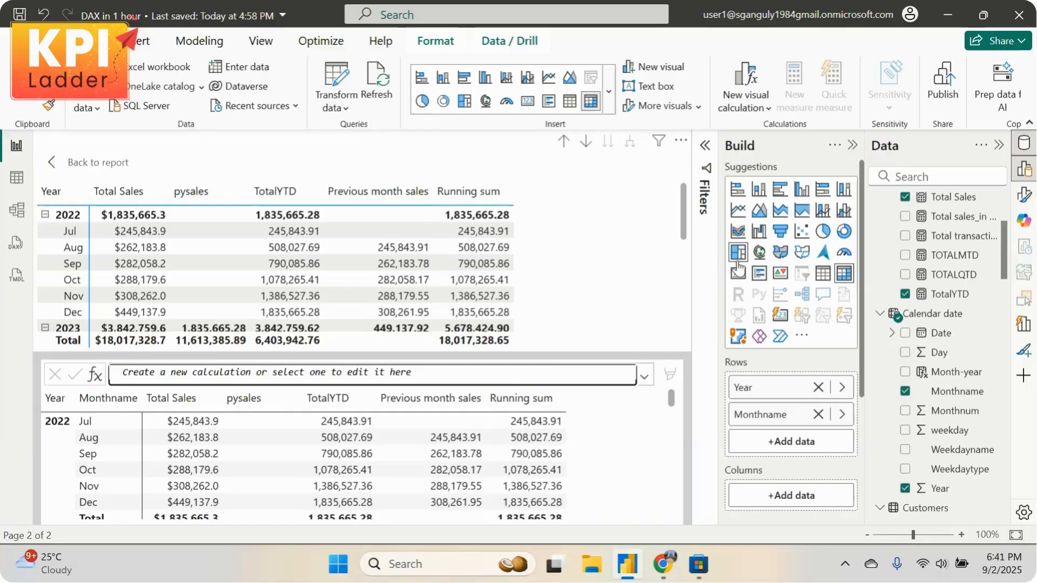
# Review the Running sum column against TotalYTD across the months and years of the matrix
pyautogui.scroll(-2, 546, 255)
pyautogui.scroll(2, 547, 255)
pyautogui.scroll(-3, 594, 270)
pyautogui.scroll(3, 581, 302)
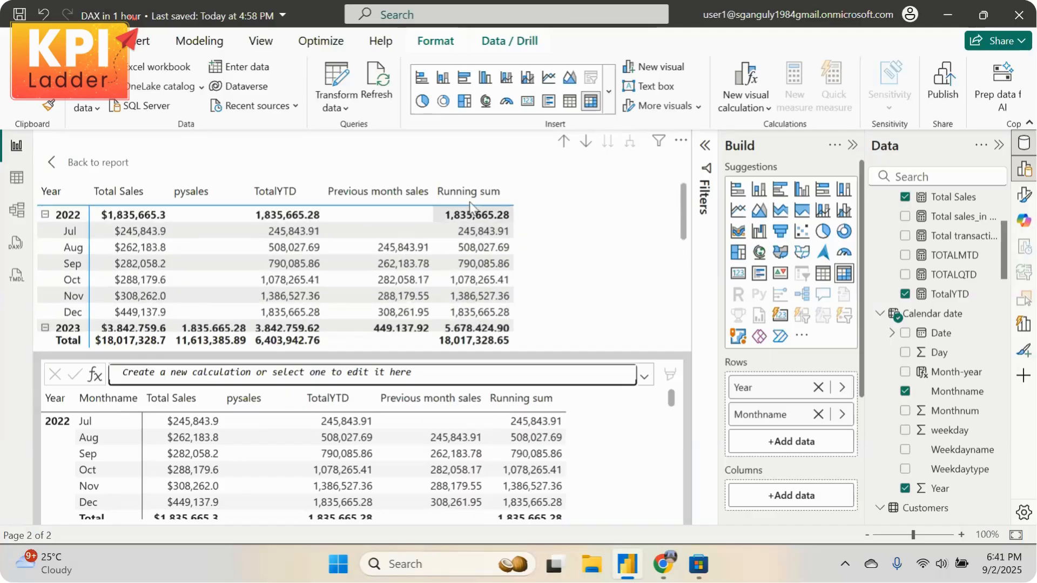
pyautogui.scroll(-5, 598, 289)
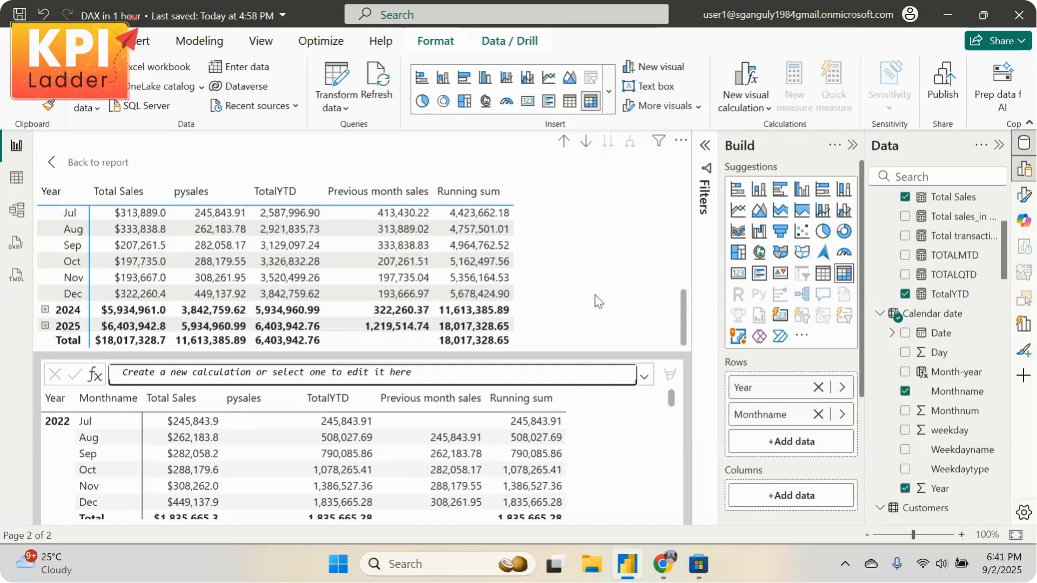
pyautogui.scroll(5, 593, 301)
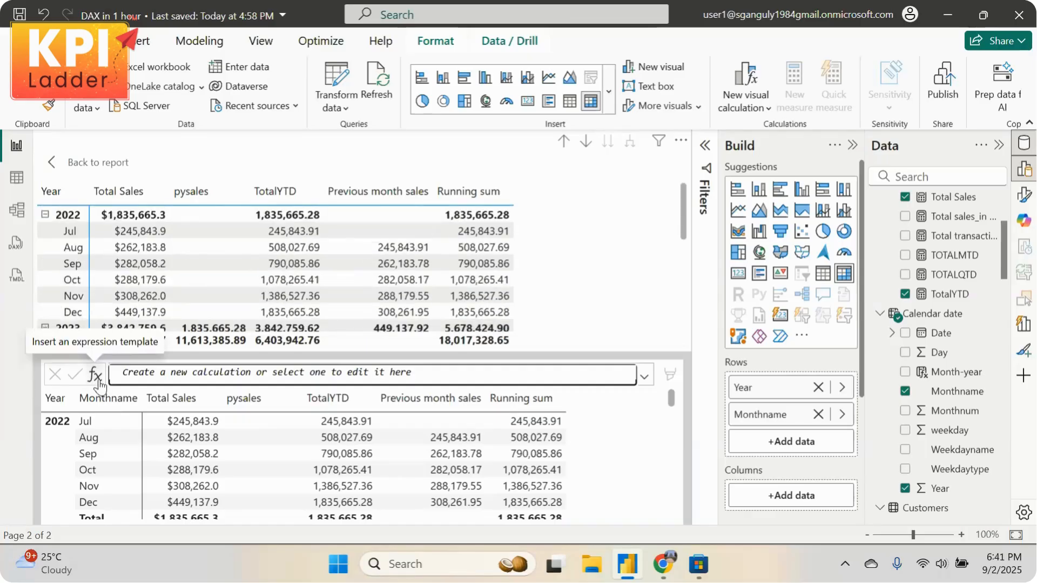
# Add a second visual calculation to the matrix, previous = PREVIOUS([Total Sales])
pyautogui.click(142, 372)
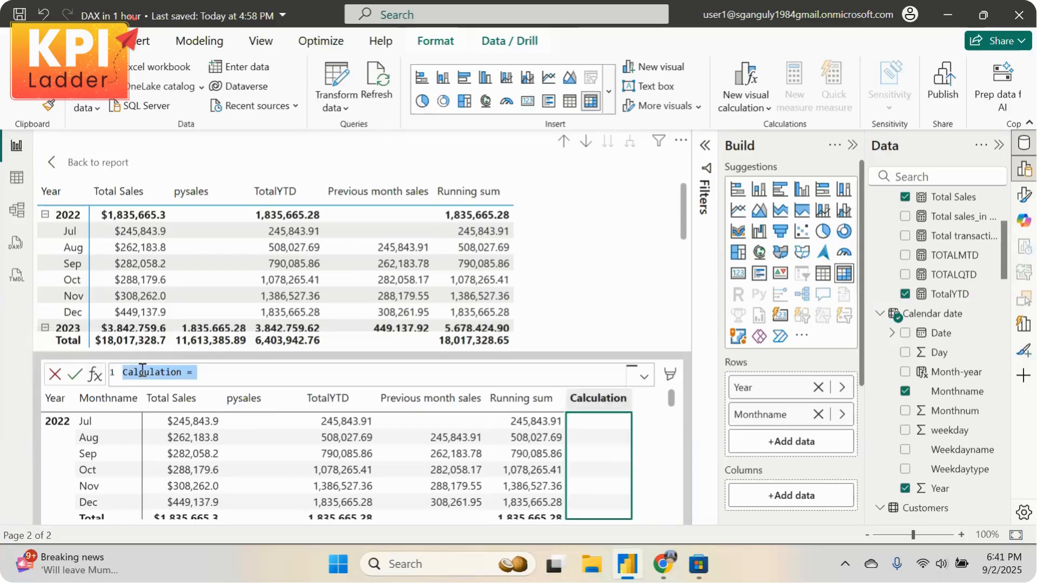
pyautogui.press('BackSpace')
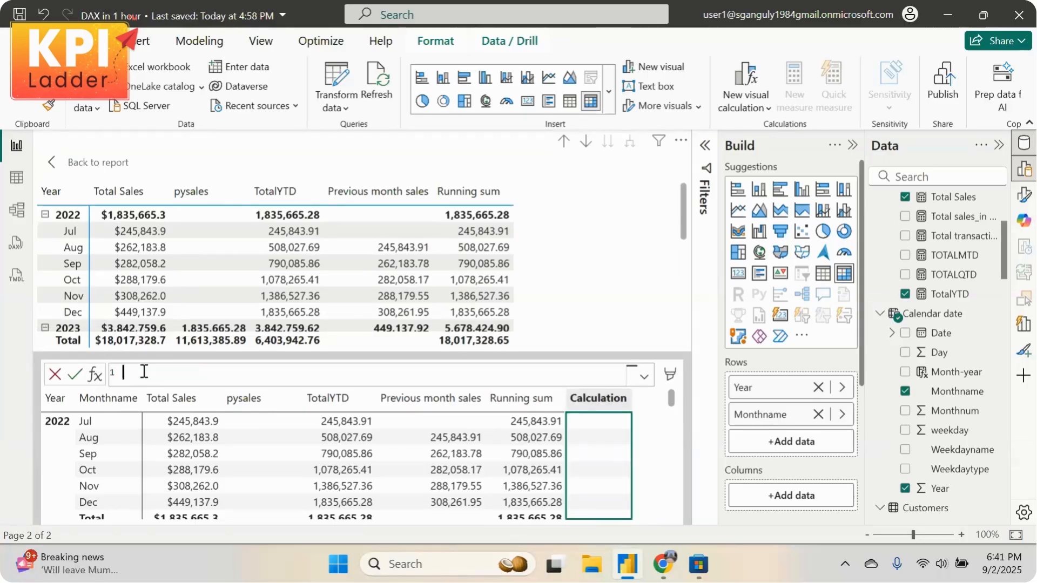
pyautogui.write('previou')
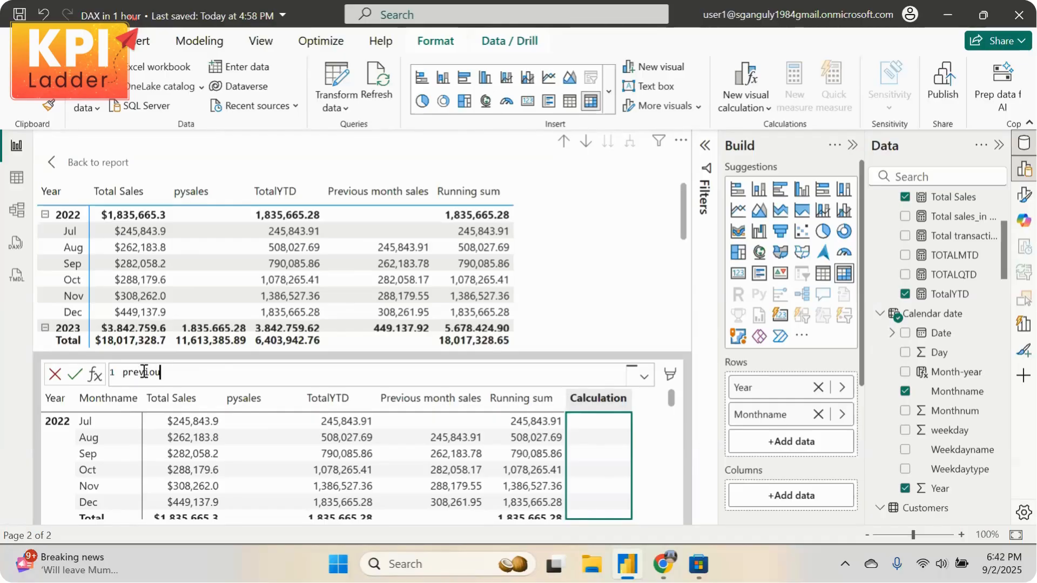
pyautogui.write('s = prevo')
pyautogui.press('BackSpace')
pyautogui.press('BackSpace')
pyautogui.click(254, 403)
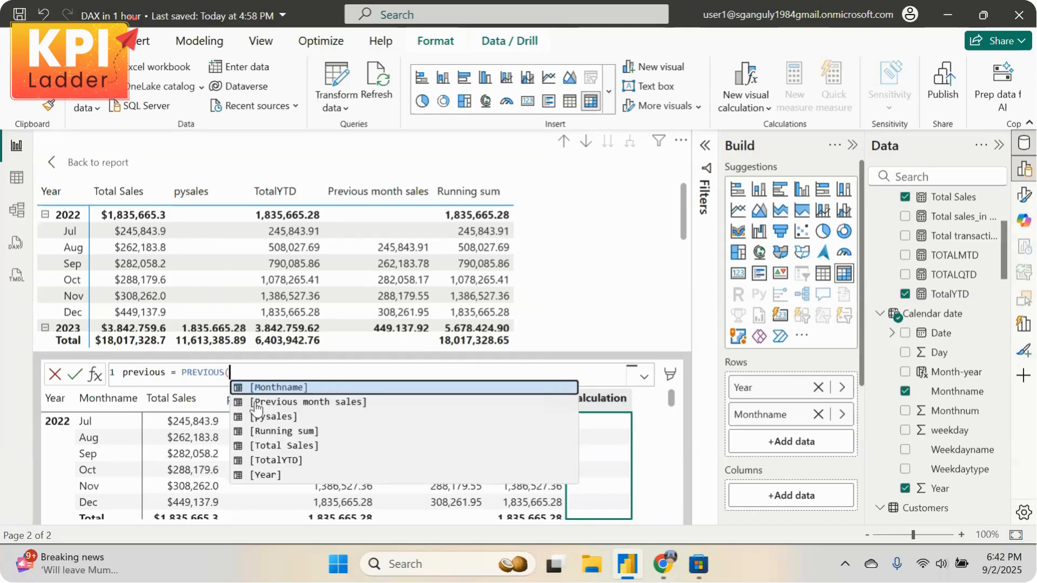
pyautogui.write('to')
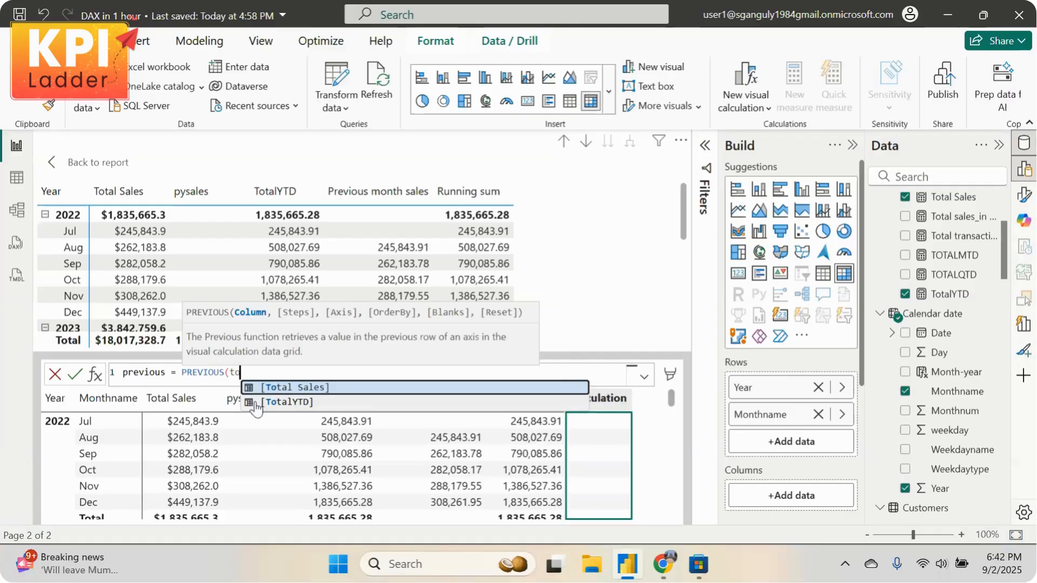
pyautogui.click(306, 388)
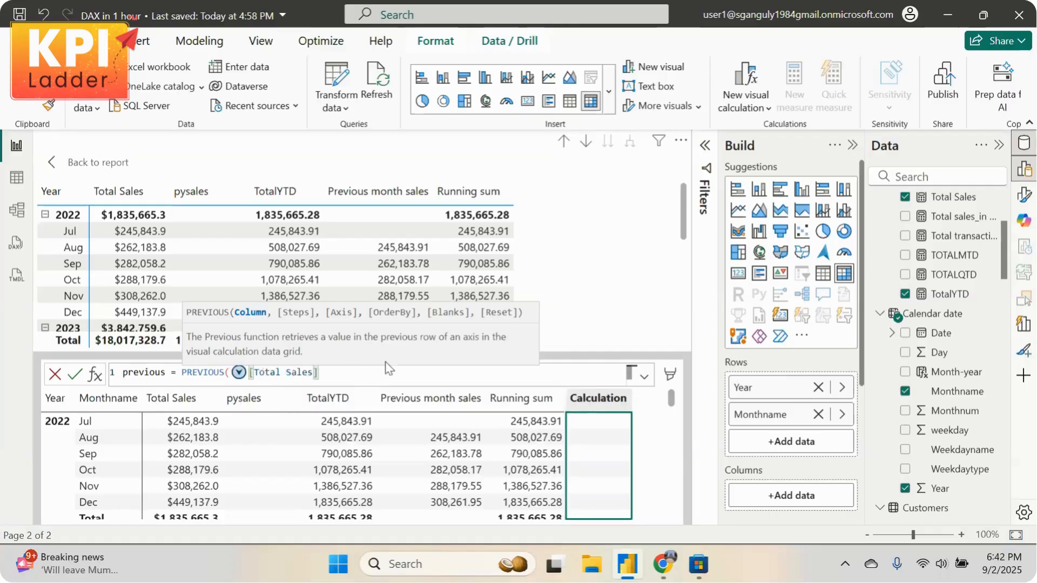
pyautogui.press('Return')
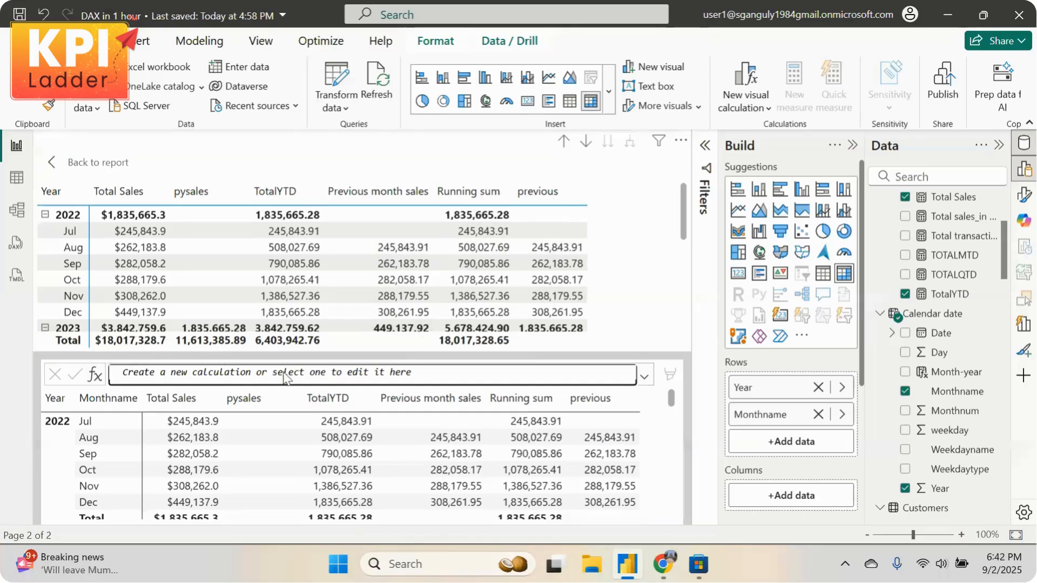
pyautogui.click(95, 379)
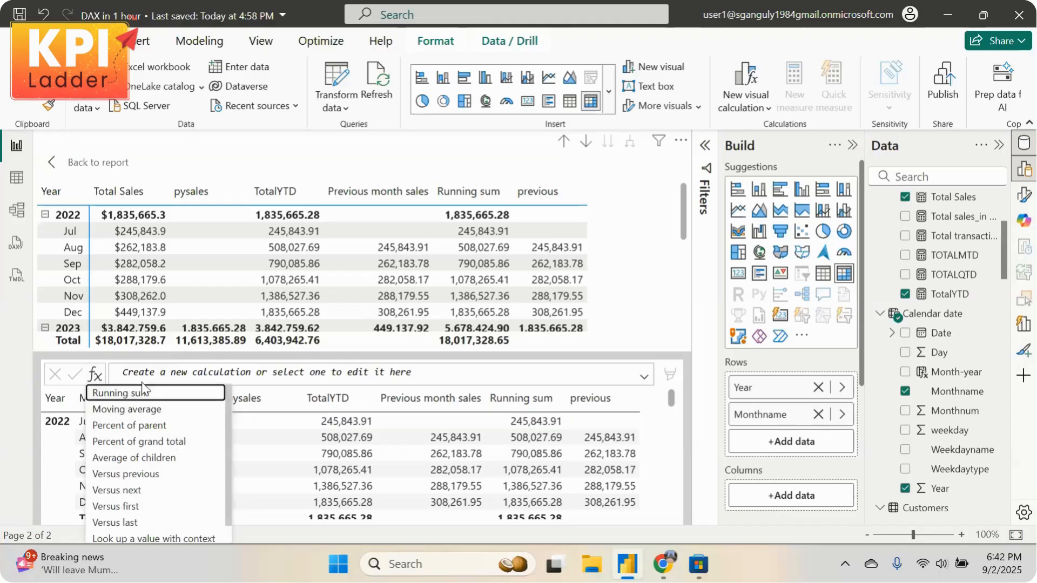
pyautogui.click(139, 476)
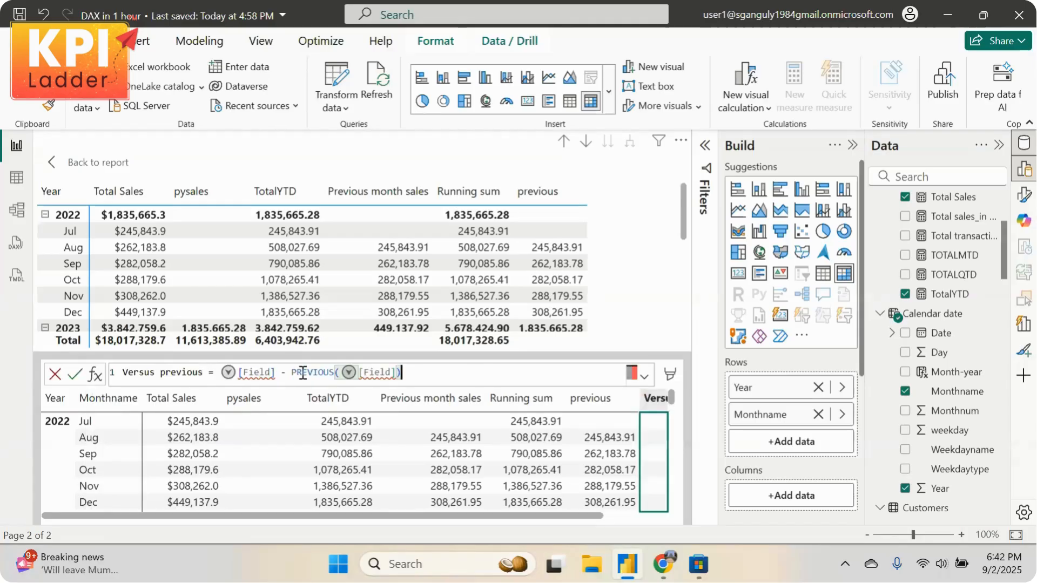
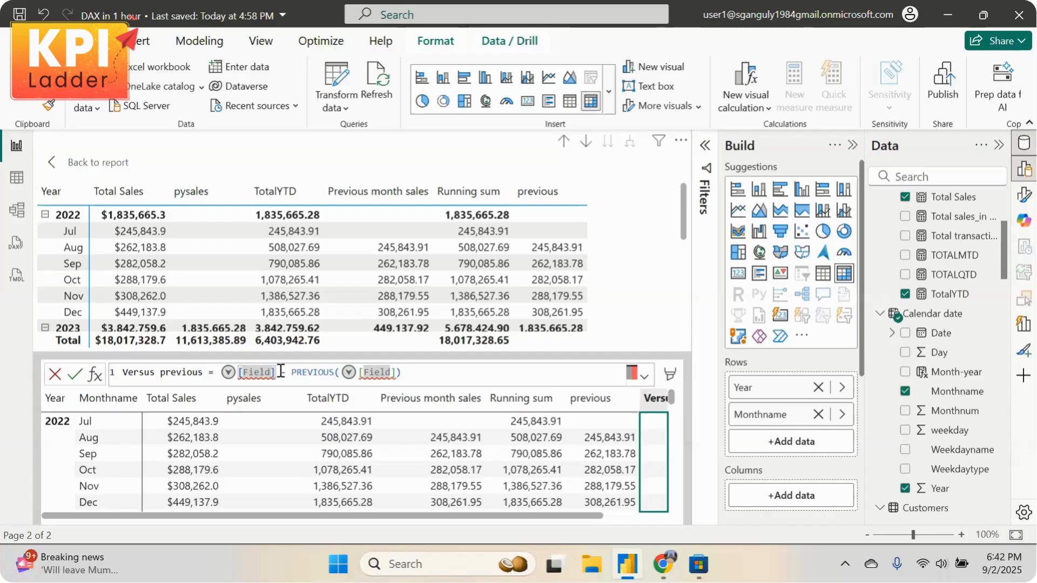
pyautogui.hotkey('ctrl', 'f')
pyautogui.press('BackSpace')
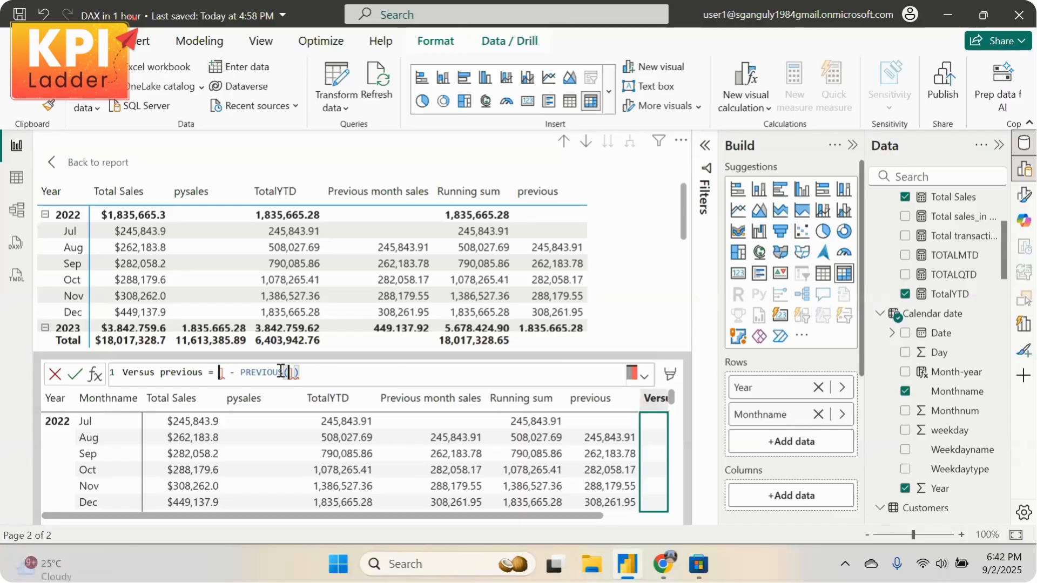
pyautogui.write('tota')
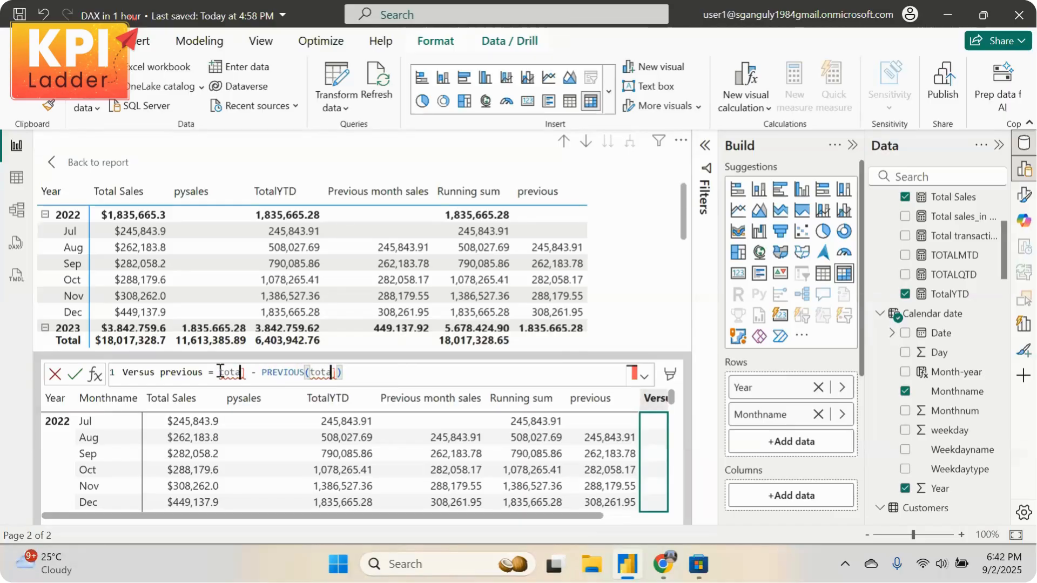
pyautogui.moveTo(342, 373); pyautogui.dragTo(91, 380)
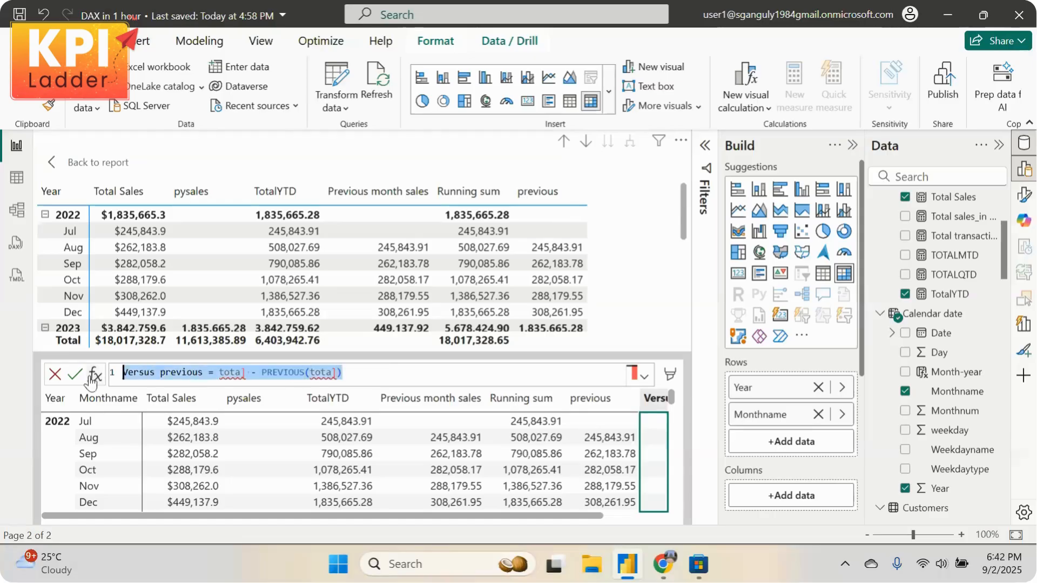
pyautogui.press('BackSpace')
# Add a visual calculation from the Versus previous template, Versus previous = [Total Sales] - PREVIOUS([Total Sales]), to the matrix
pyautogui.click(92, 375)
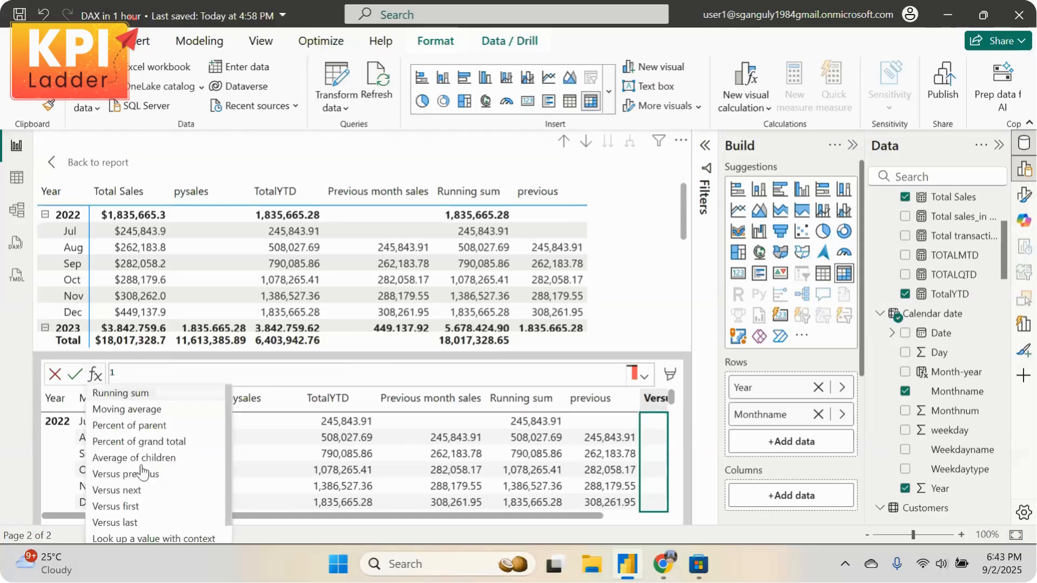
pyautogui.click(142, 474)
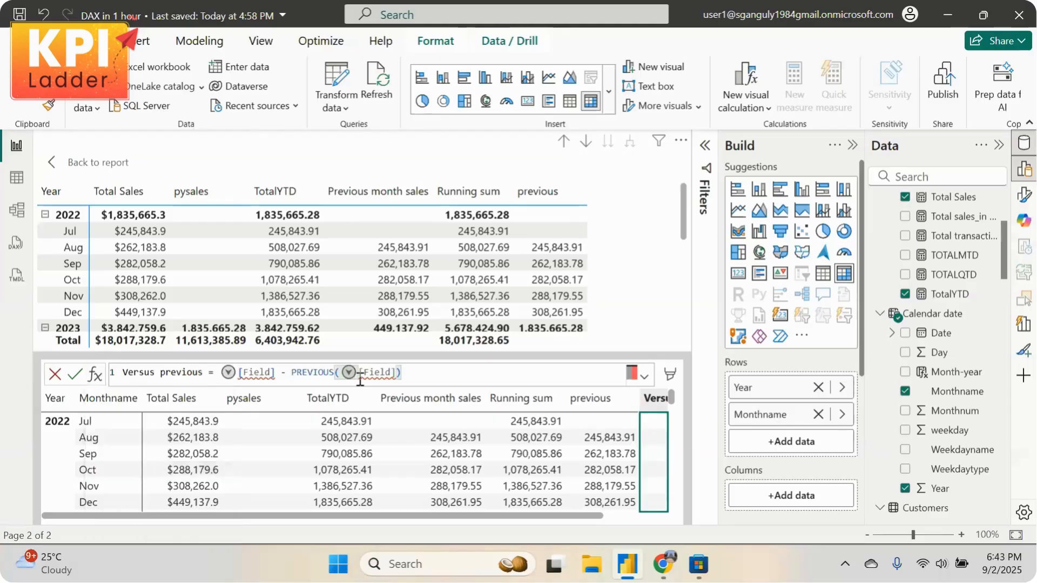
pyautogui.doubleClick(256, 372)
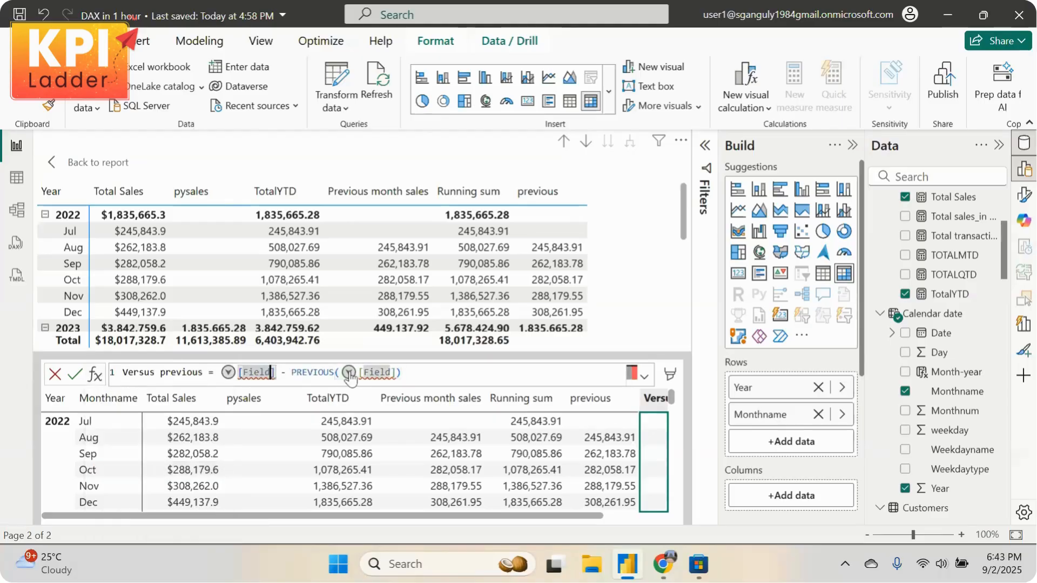
pyautogui.hotkey('ctrl', 'd')
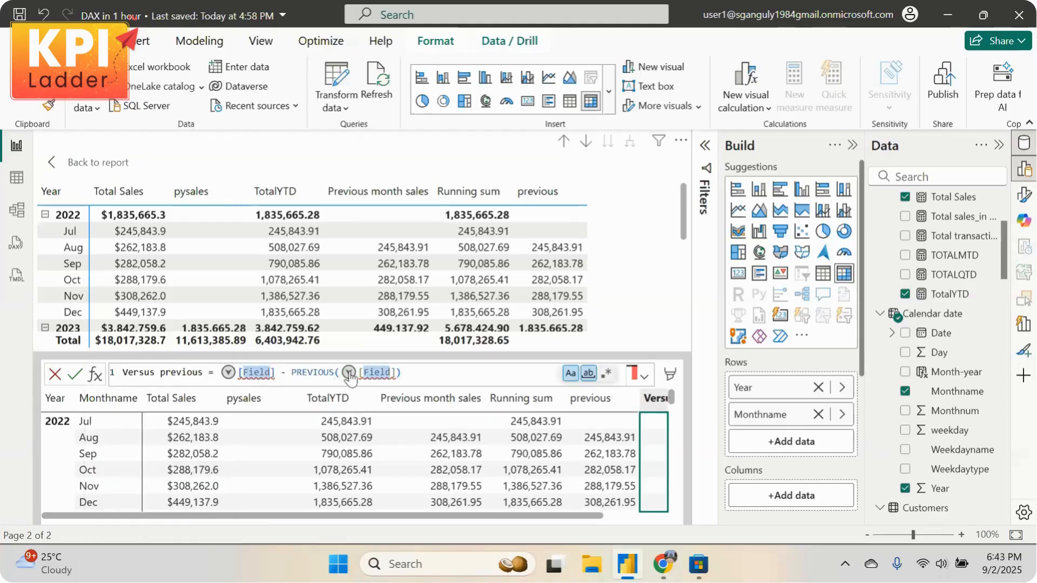
pyautogui.write('tota')
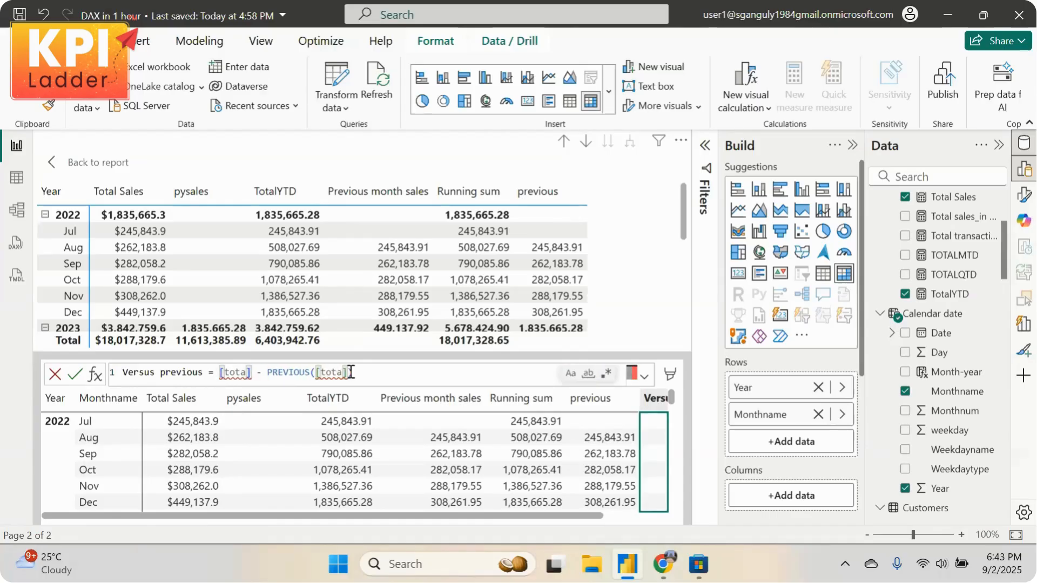
pyautogui.write('l')
pyautogui.press('Tab')
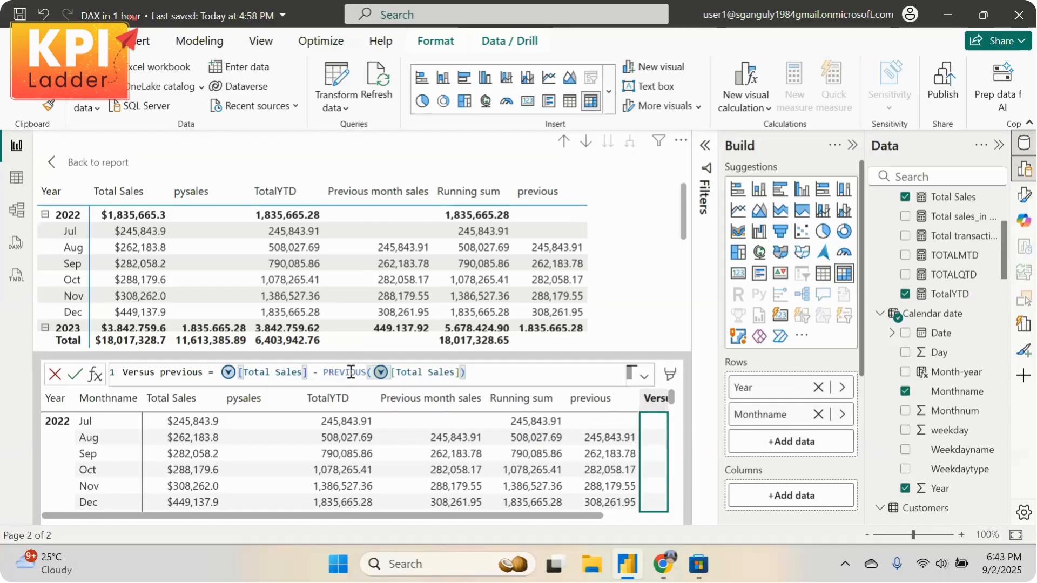
pyautogui.press('Return')
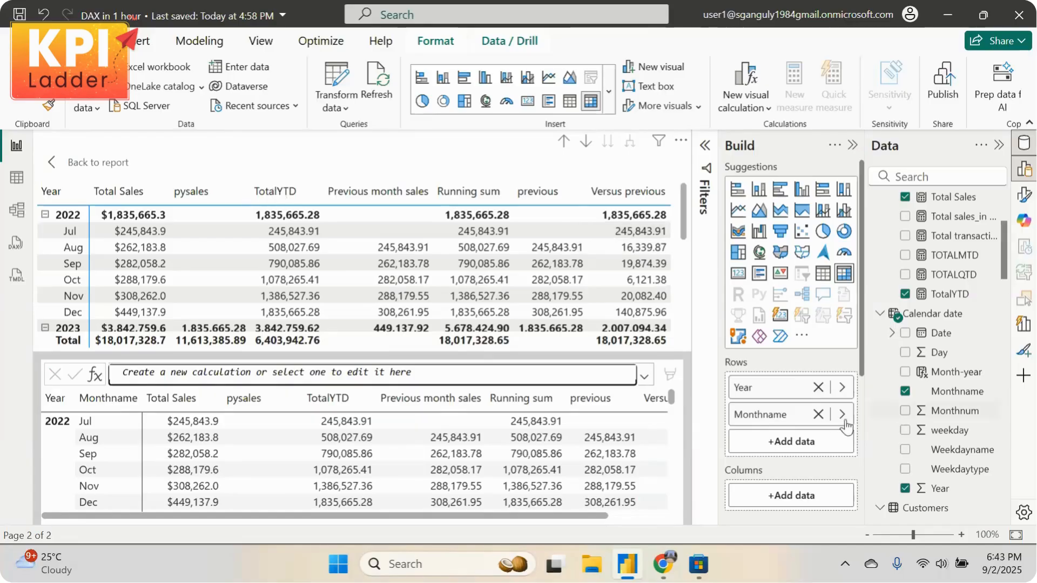
# Start another blank visual calculation and remove pysales from the matrix values
pyautogui.scroll(-2, 837, 426)
pyautogui.click(431, 370)
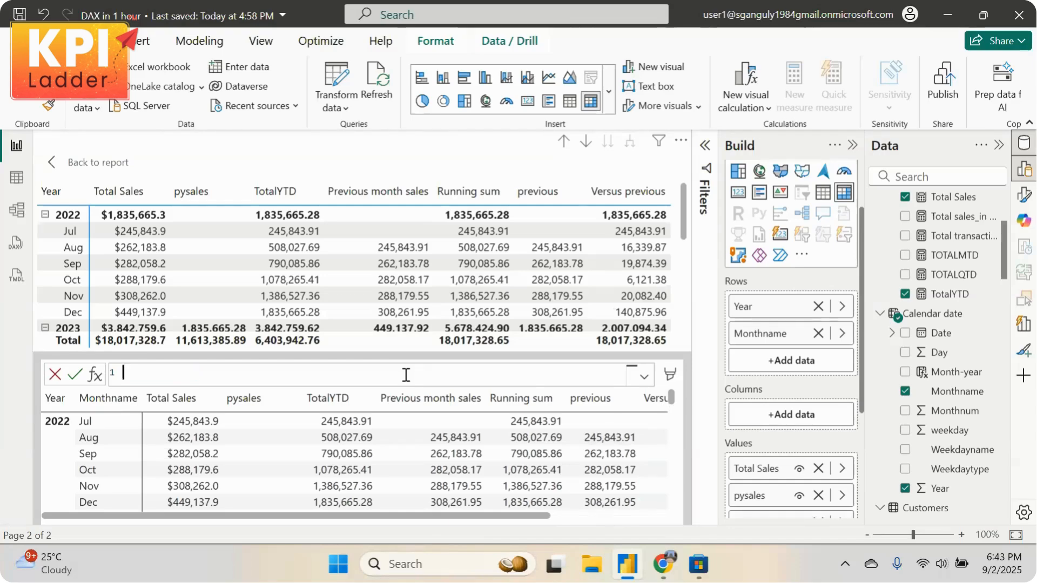
pyautogui.scroll(-3, 786, 432)
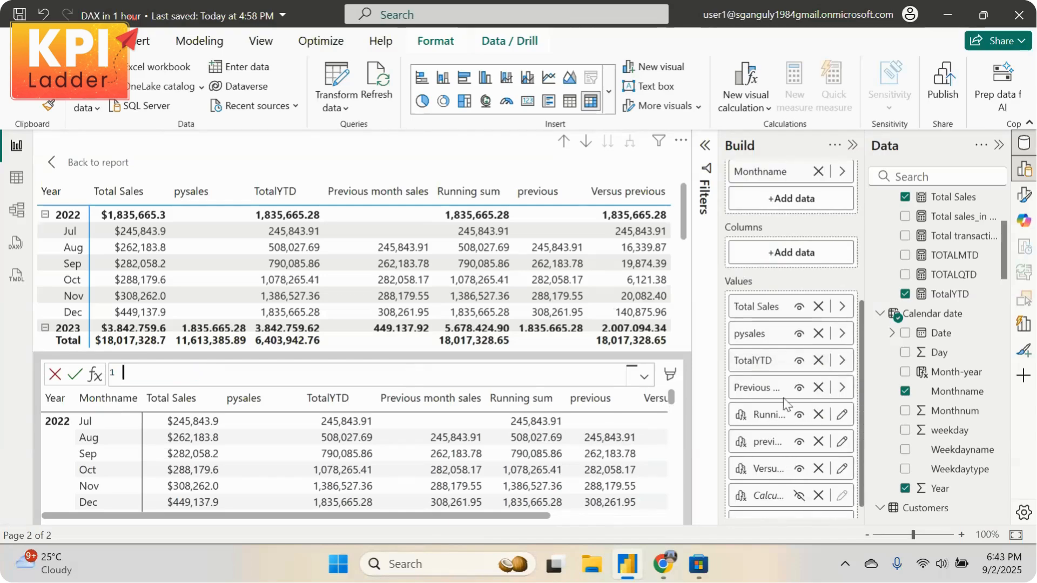
pyautogui.click(817, 333)
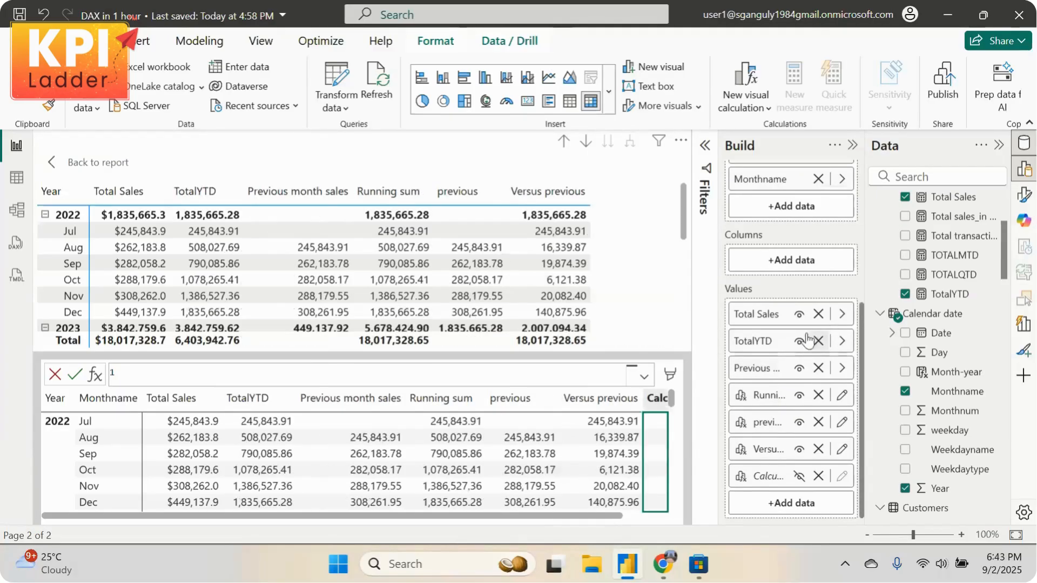
# Name the new calculation %_return with Emoji and begin its expression with an IF function
pyautogui.click(225, 377)
pyautogui.write('%ret')
pyautogui.press('BackSpace')
pyautogui.press('BackSpace')
pyautogui.press('BackSpace')
pyautogui.write('Ret')
pyautogui.write('y')
pyautogui.write('urn')
pyautogui.press('BackSpace')
pyautogui.press('BackSpace')
pyautogui.press('BackSpace')
pyautogui.press('BackSpace')
pyautogui.press('BackSpace')
pyautogui.press('BackSpace')
pyautogui.press('BackSpace')
pyautogui.write('return')
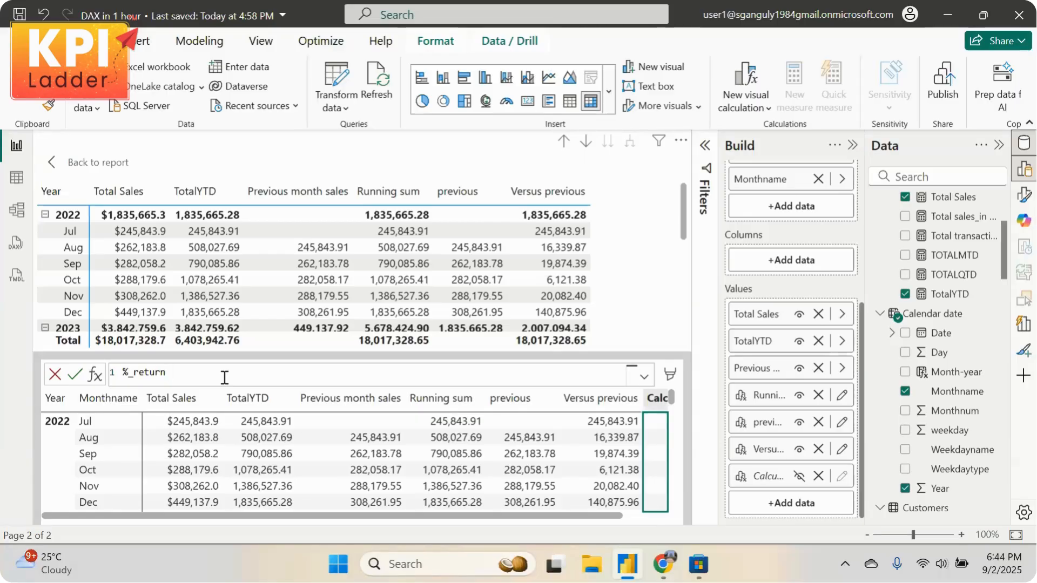
pyautogui.write('with E')
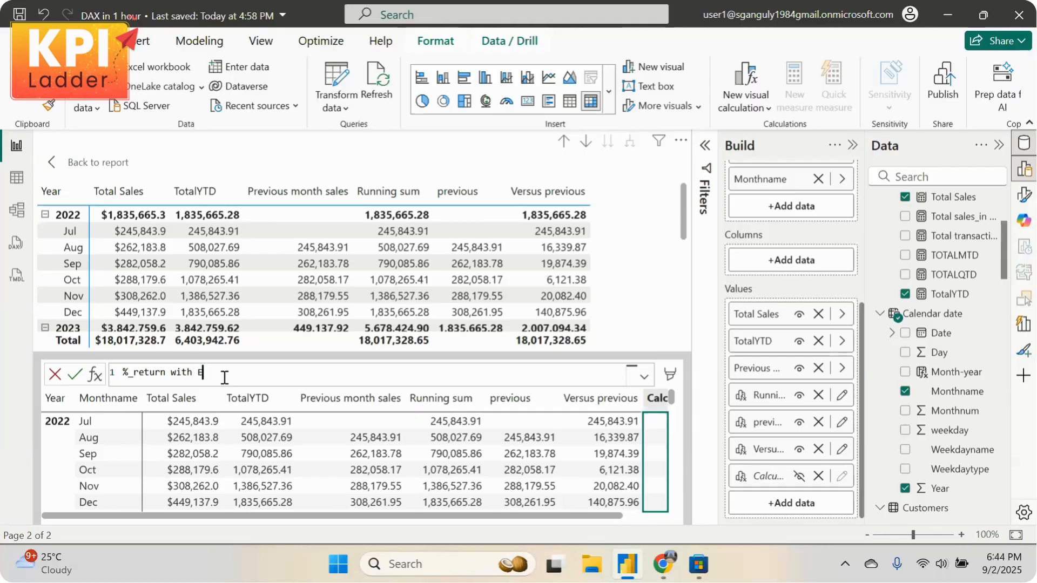
pyautogui.write('moji = if')
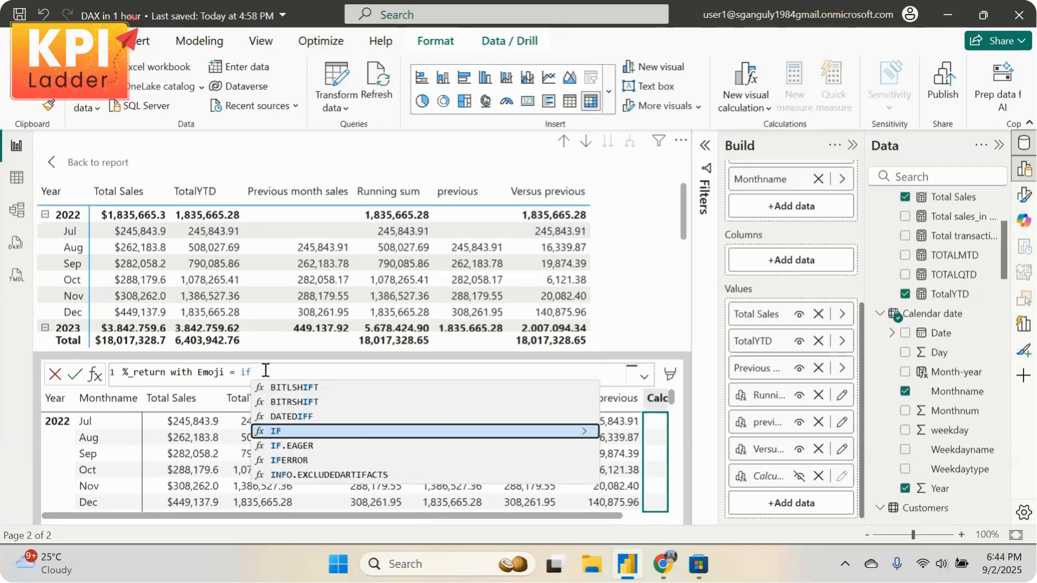
pyautogui.press('Tab')
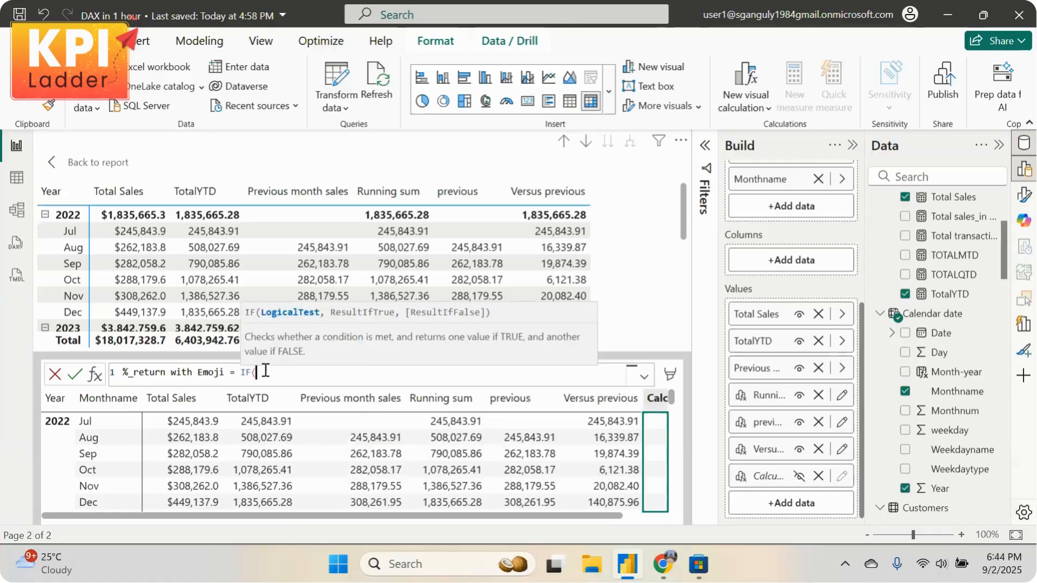
# Enter [Versus previous] <= 0 as the logical test of the IF expression
pyautogui.write('ve')
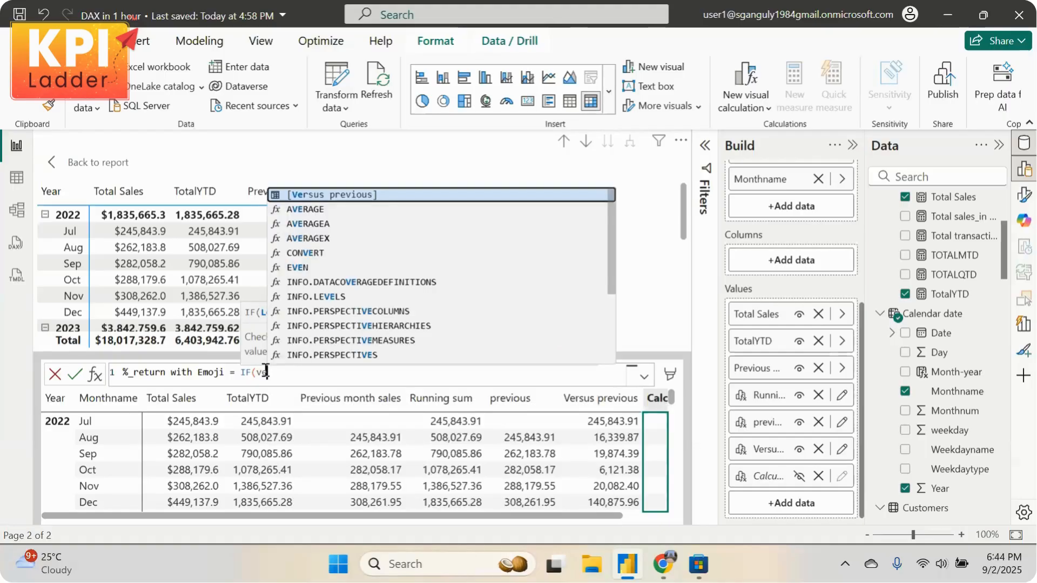
pyautogui.press('Tab')
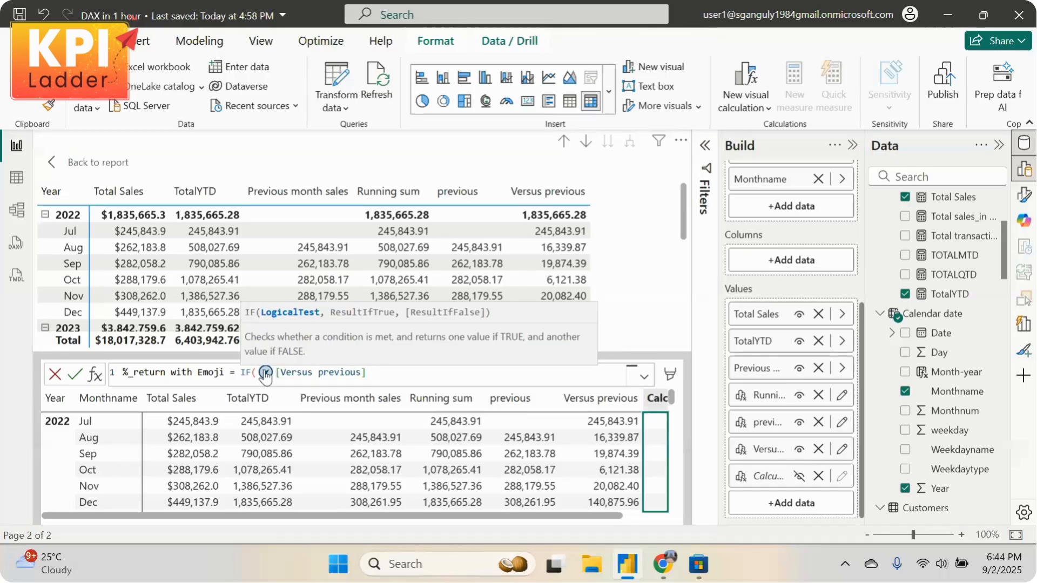
pyautogui.write('<')
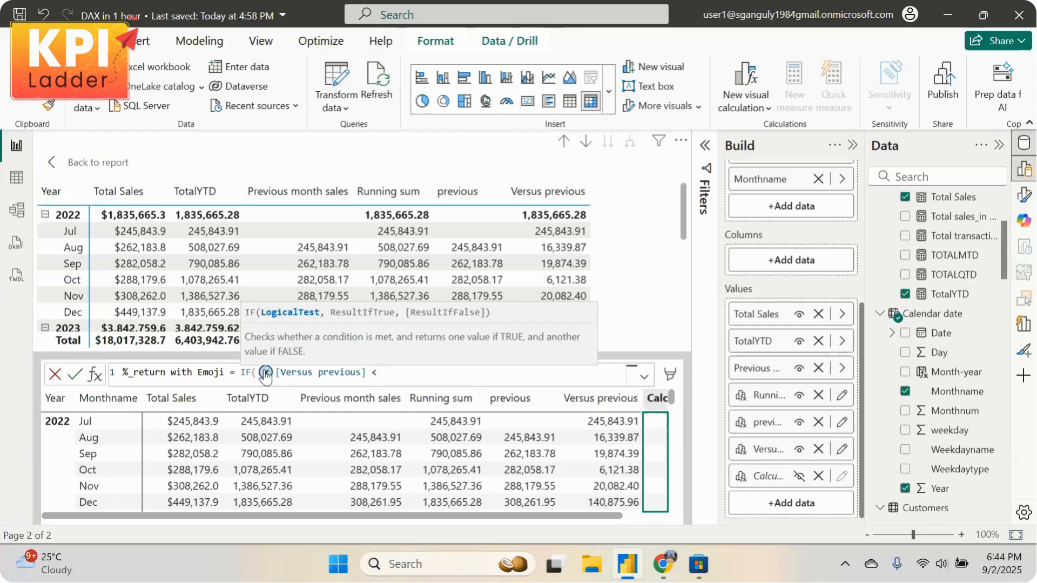
pyautogui.write('+ ')
pyautogui.write('= ')
pyautogui.write('0,')
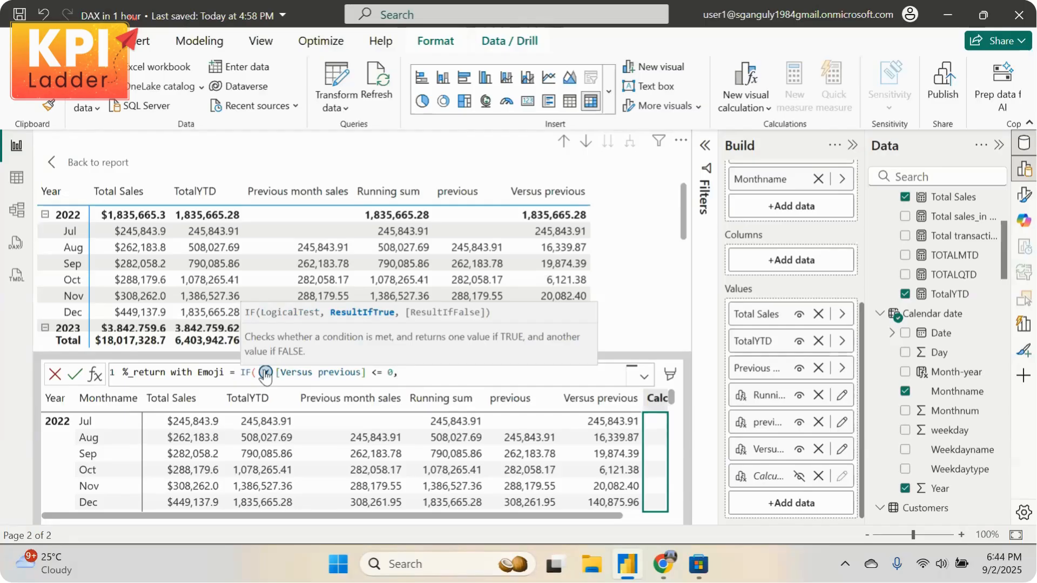
# Insert a worried-face emoji in quotation marks as the IF expression's result when true
pyautogui.write('""')
pyautogui.press('super')
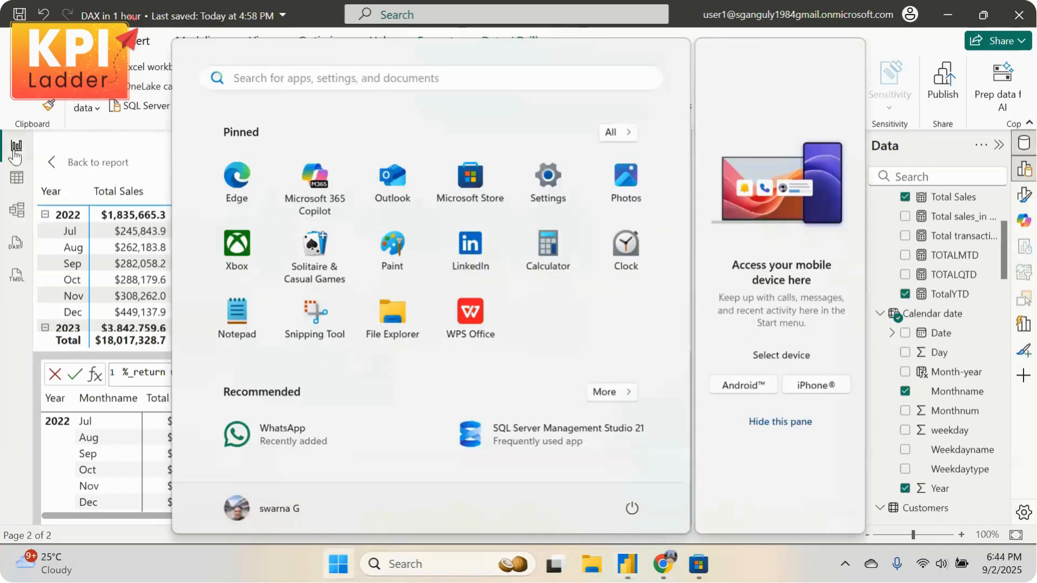
pyautogui.press('Escape')
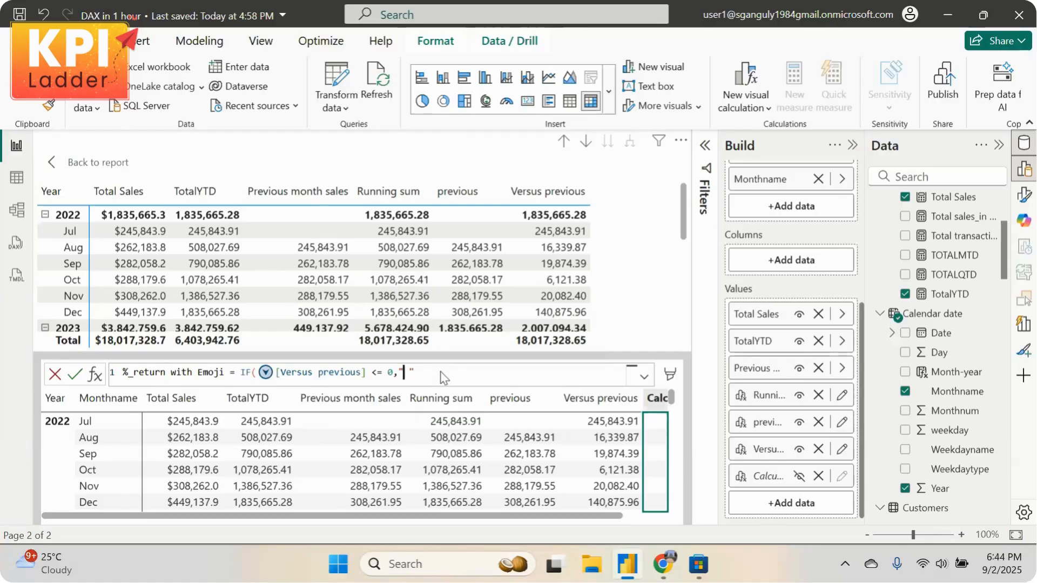
pyautogui.press('super+period')
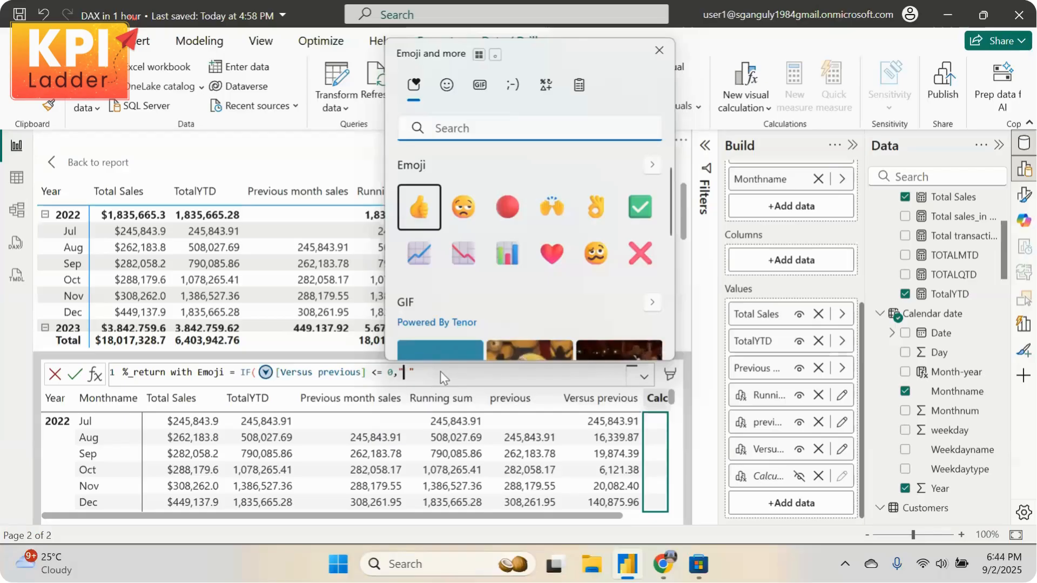
pyautogui.click(468, 208)
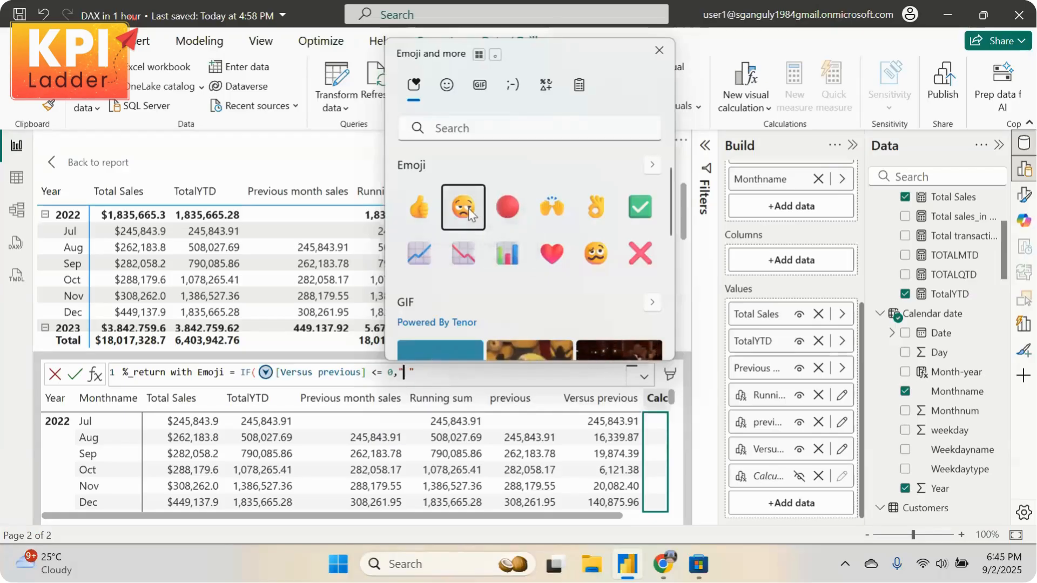
pyautogui.click(448, 371)
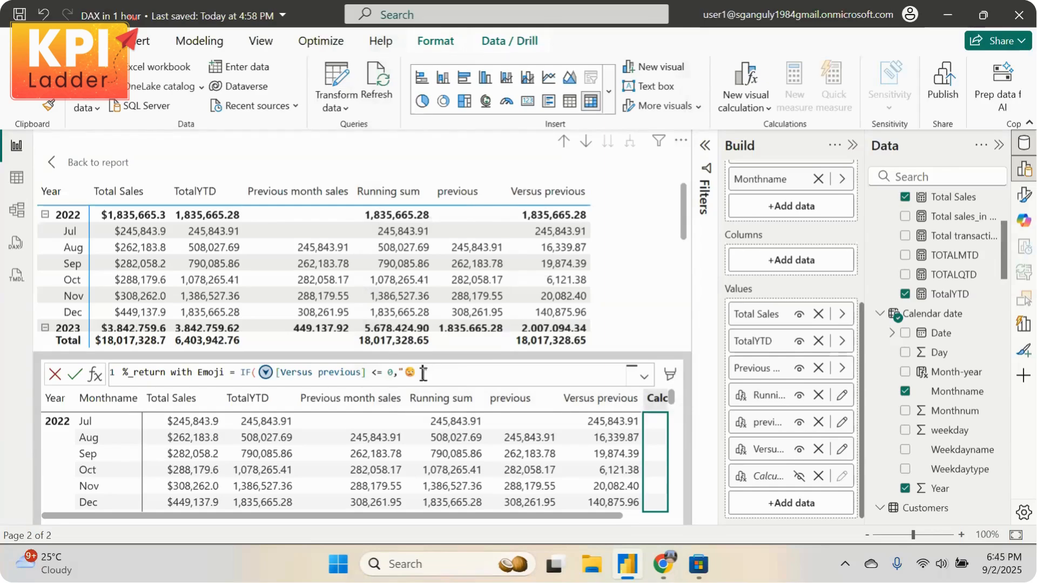
pyautogui.write('",')
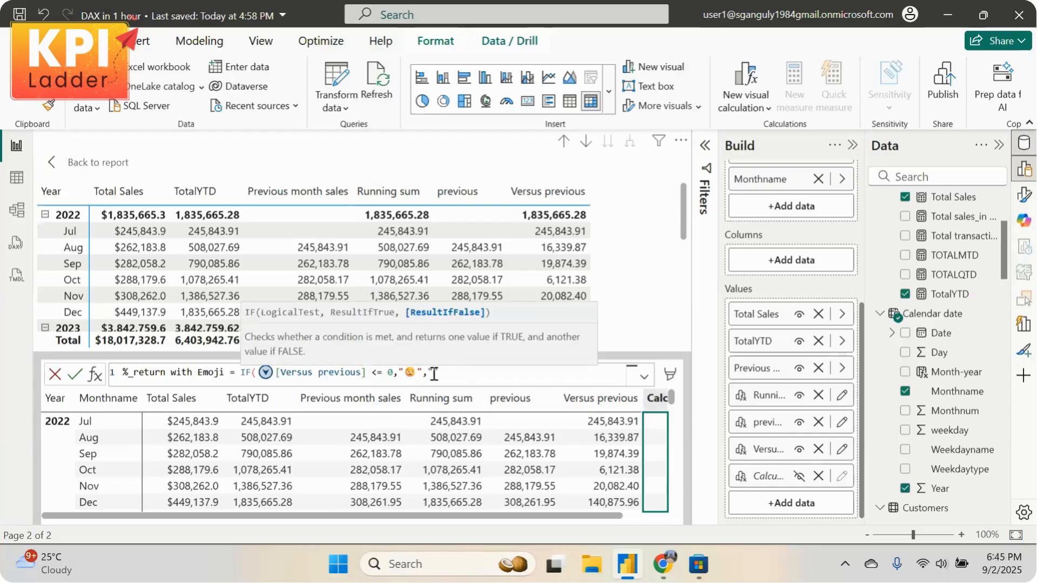
# Insert a thumbs-up emoji in quotation marks as the result when false and commit the calculation
pyautogui.write('"')
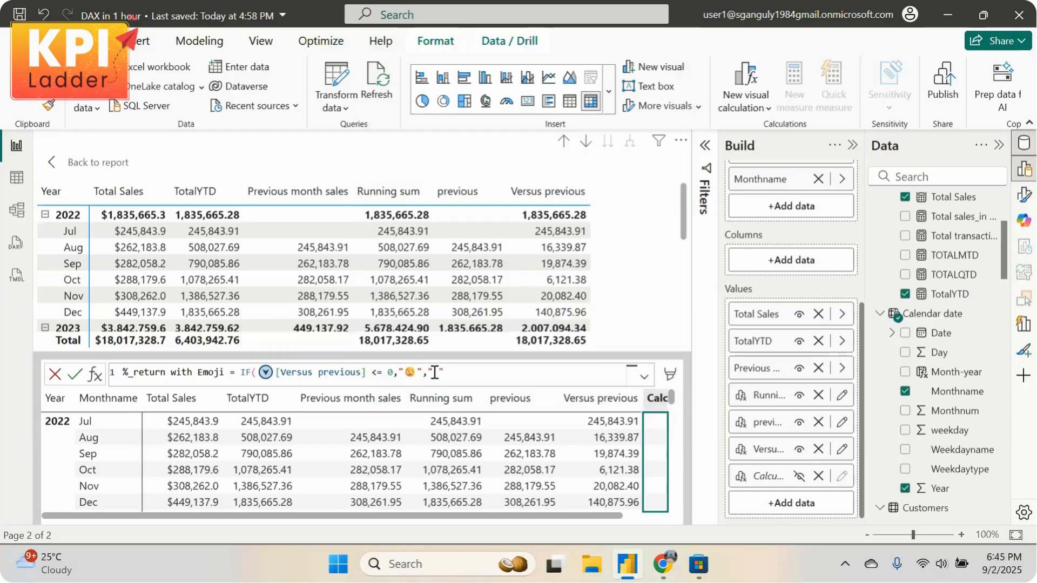
pyautogui.press('super+period')
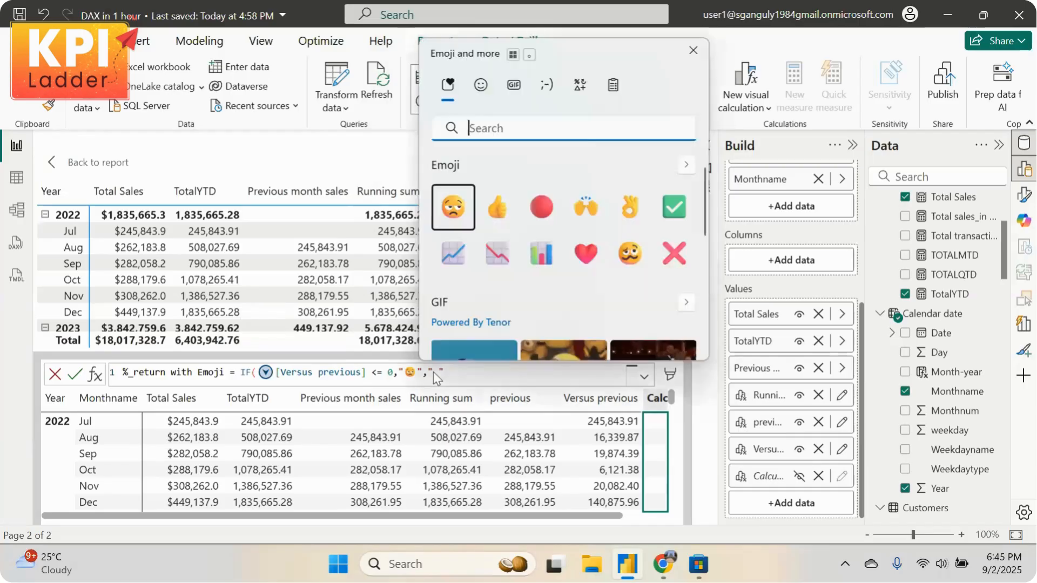
pyautogui.click(496, 207)
pyautogui.press('Escape')
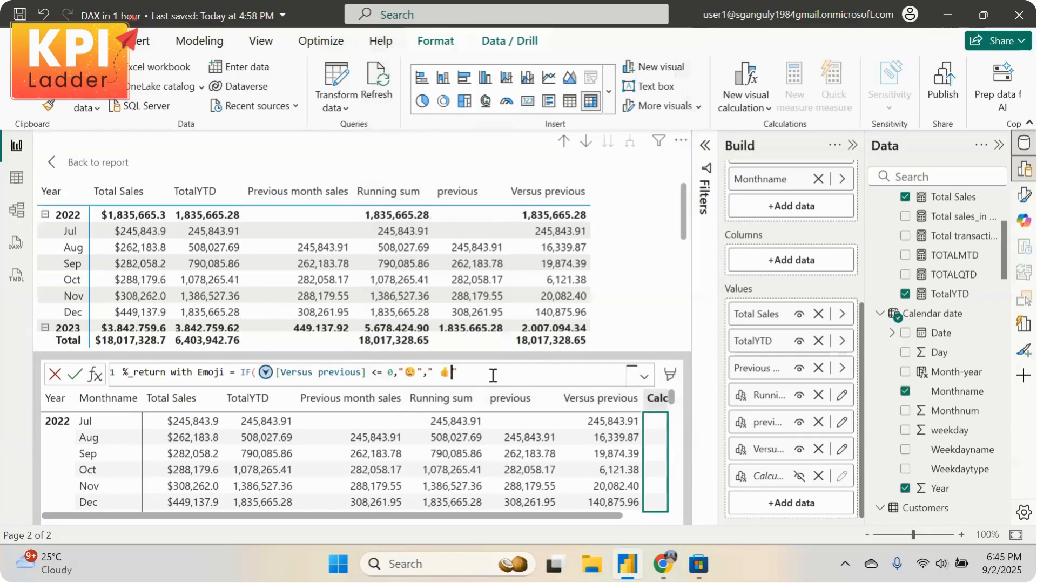
pyautogui.press('Return')
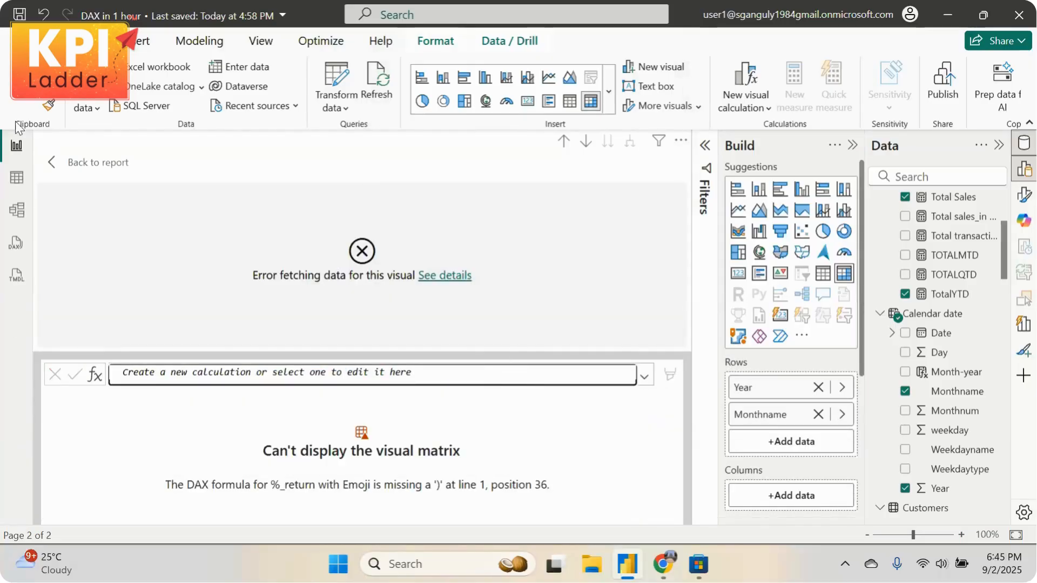
# Copy Page 1's lower matrix with TotalYTD, TOTALMTD and TOTALQTD to a new Page 3 and move it to the page's upper area
pyautogui.click(50, 164)
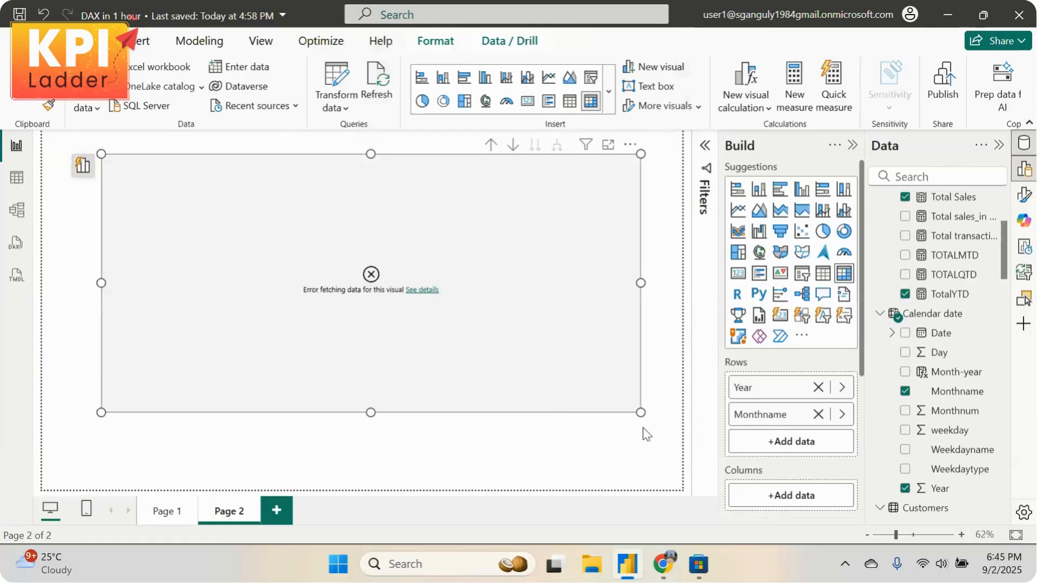
pyautogui.click(172, 510)
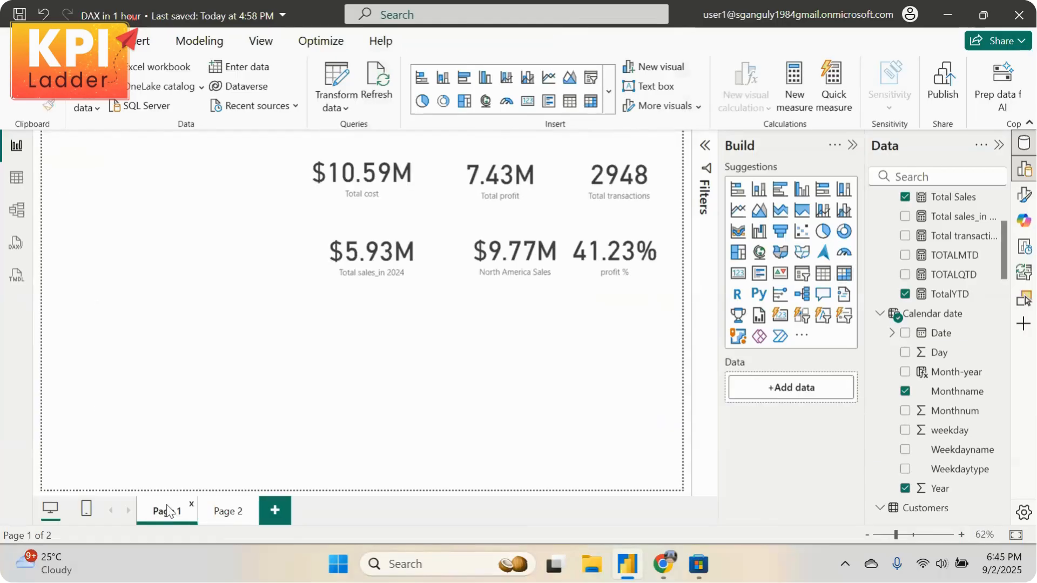
pyautogui.click(411, 338)
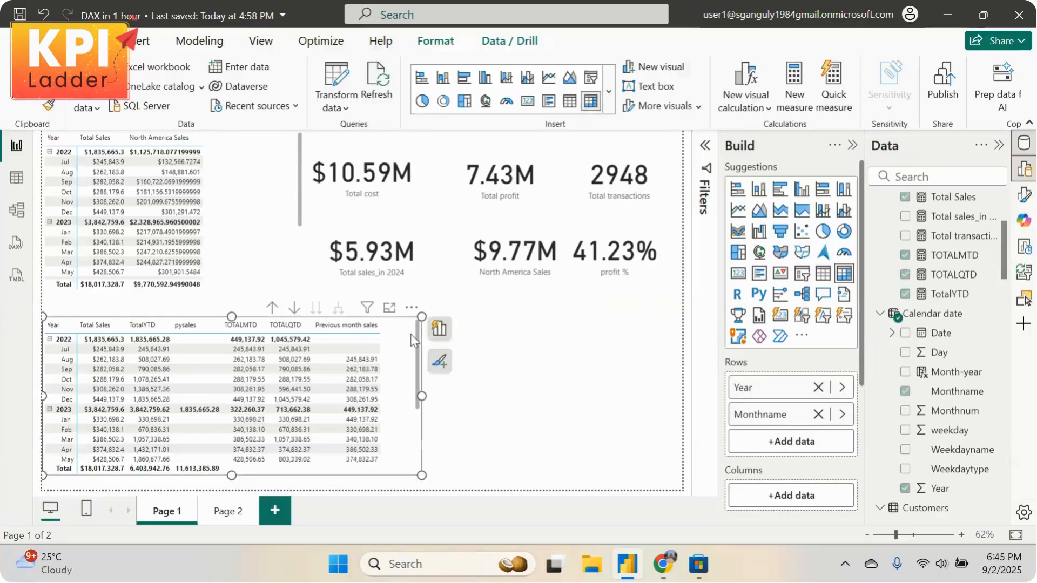
pyautogui.click(231, 513)
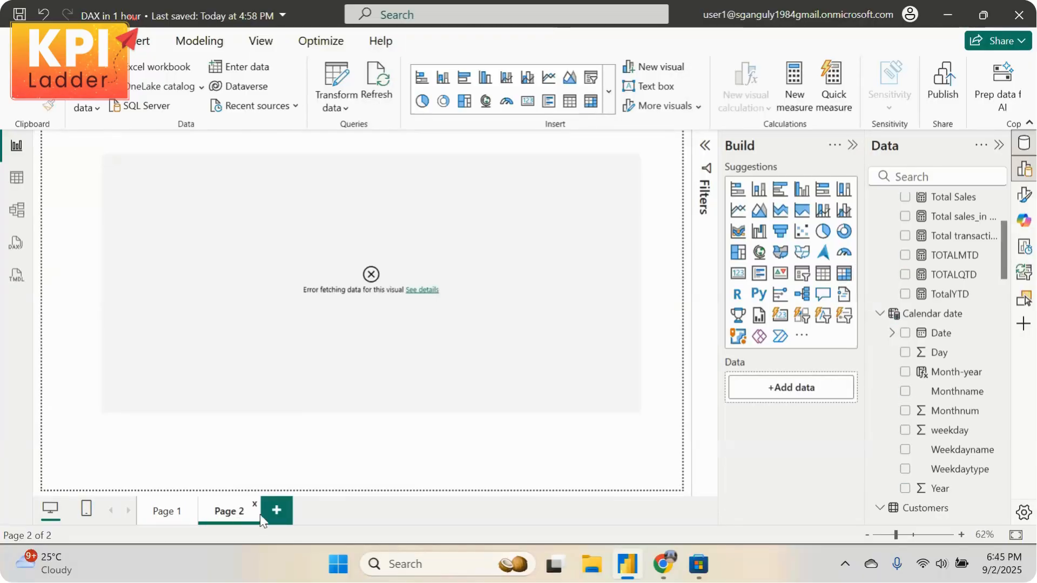
pyautogui.click(267, 515)
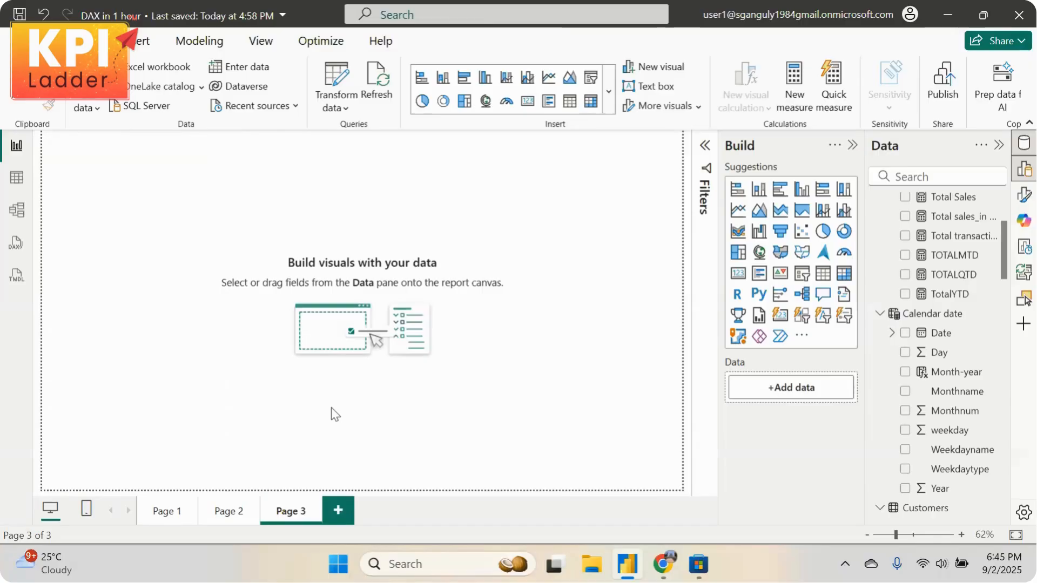
pyautogui.hotkey('ctrl', 'v')
pyautogui.moveTo(352, 386); pyautogui.dragTo(465, 232)
# Add a custom visual calculation to the Page 3 matrix: previous = PREVIOUS([Total Sales])
pyautogui.click(756, 110)
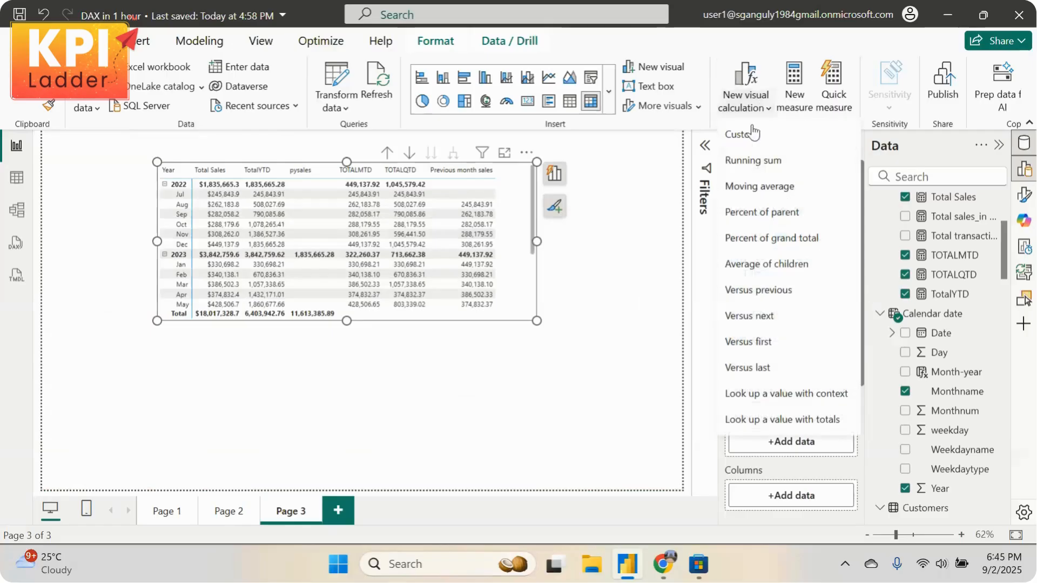
pyautogui.click(752, 134)
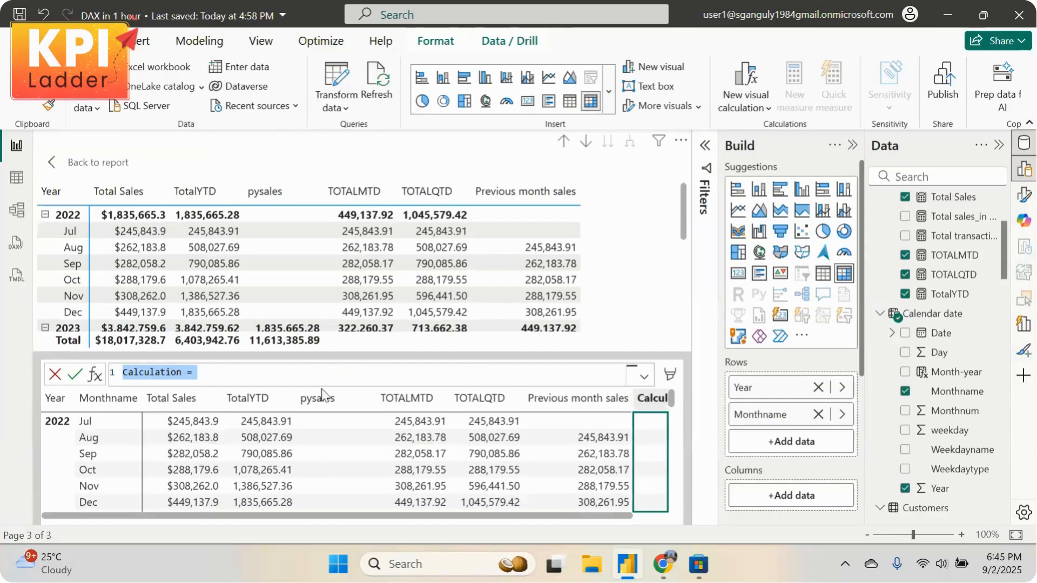
pyautogui.press('BackSpace')
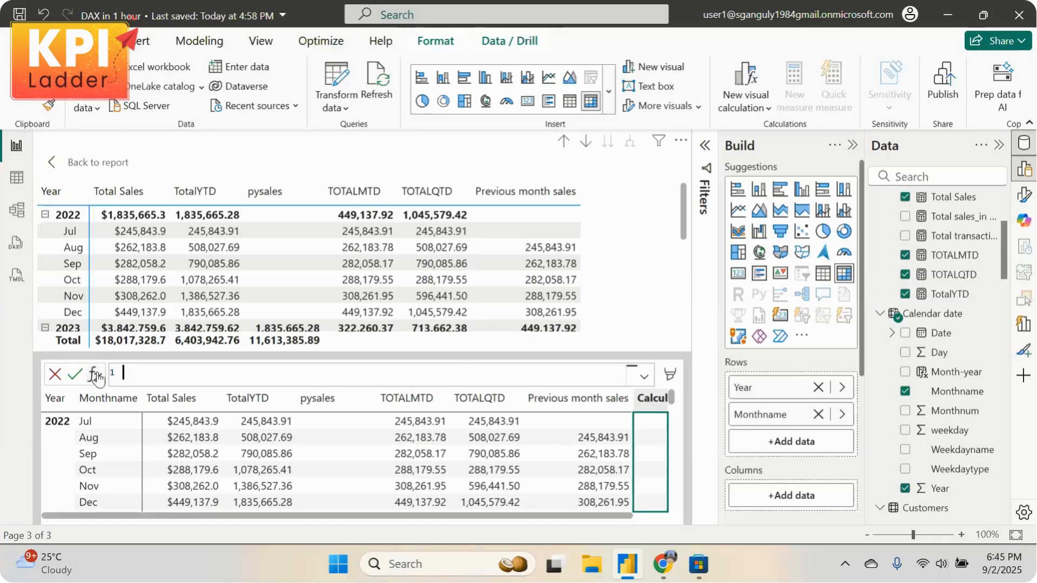
pyautogui.write('previous = pre')
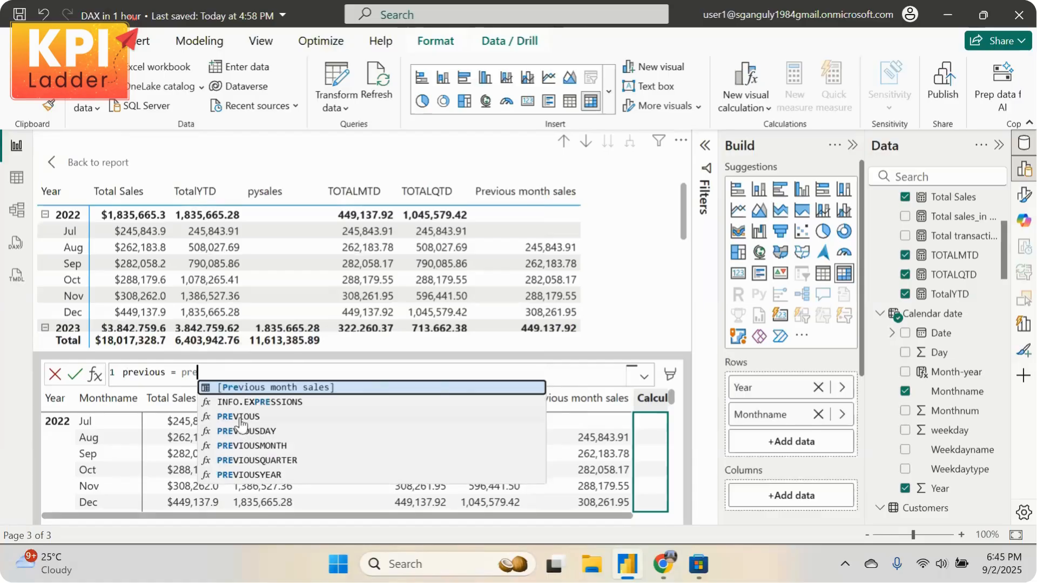
pyautogui.click(241, 417)
pyautogui.write('tota')
pyautogui.press('Tab')
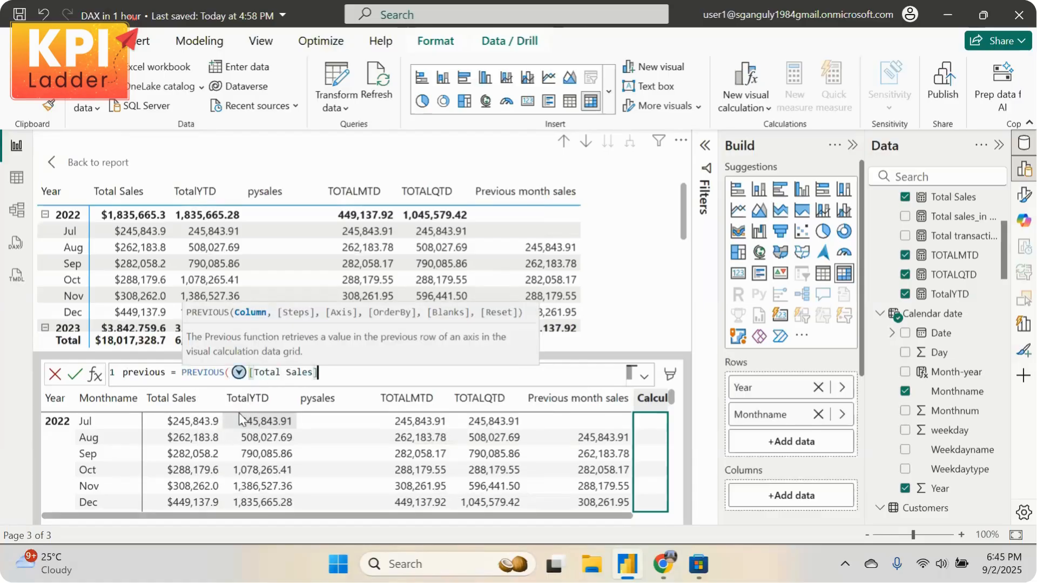
pyautogui.write(')')
pyautogui.press('Return')
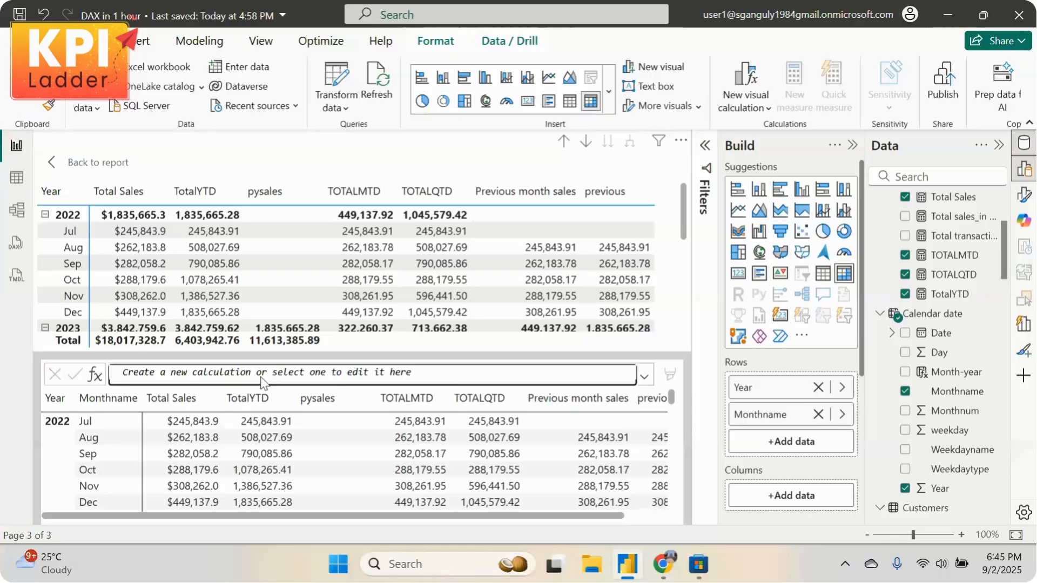
# Add a Versus previous visual calculation and replace its first field placeholder with [Total Sales]
pyautogui.click(95, 374)
pyautogui.scroll(-1, 148, 473)
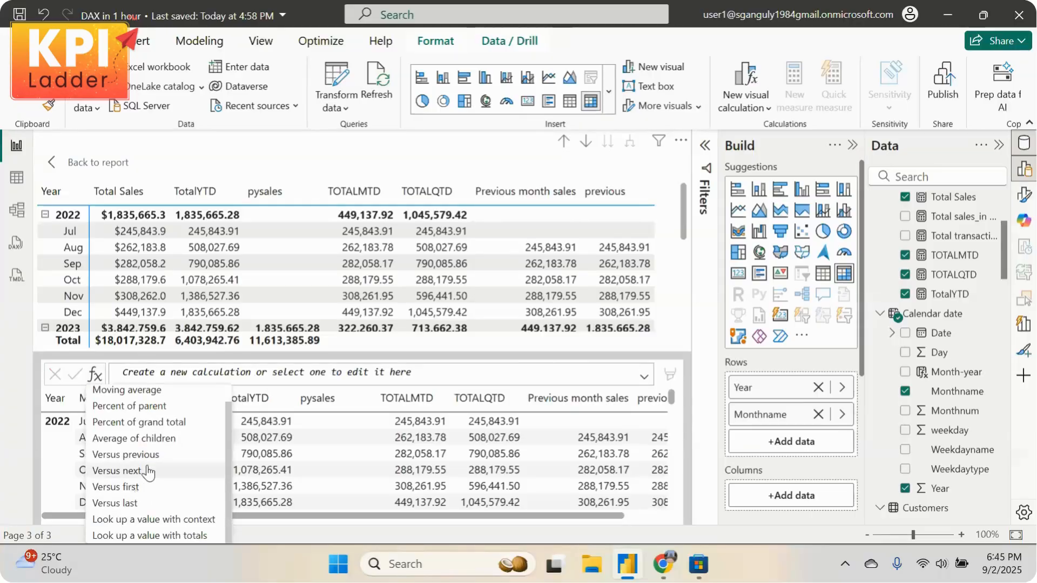
pyautogui.click(146, 454)
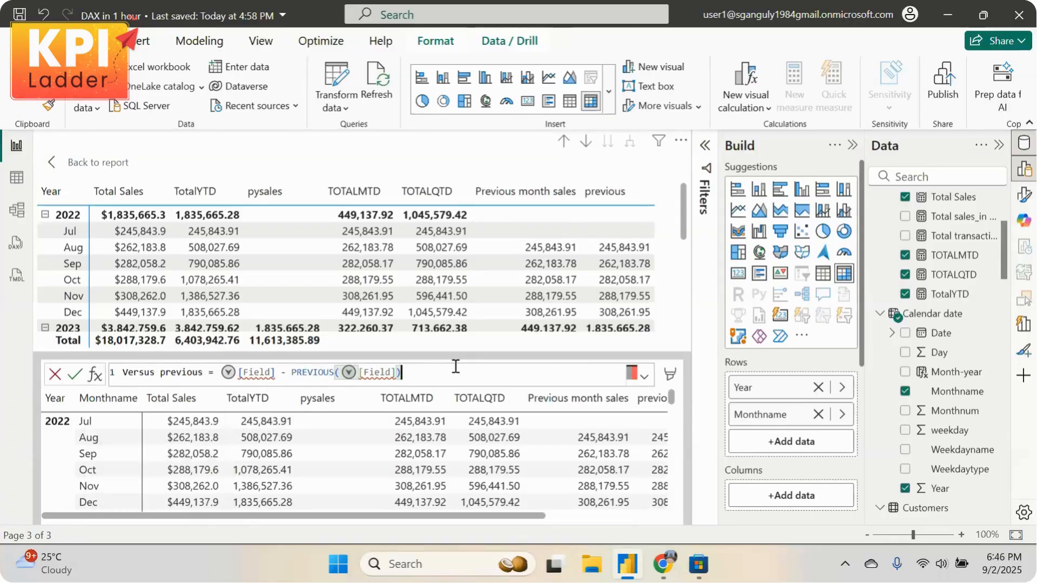
pyautogui.click(270, 372)
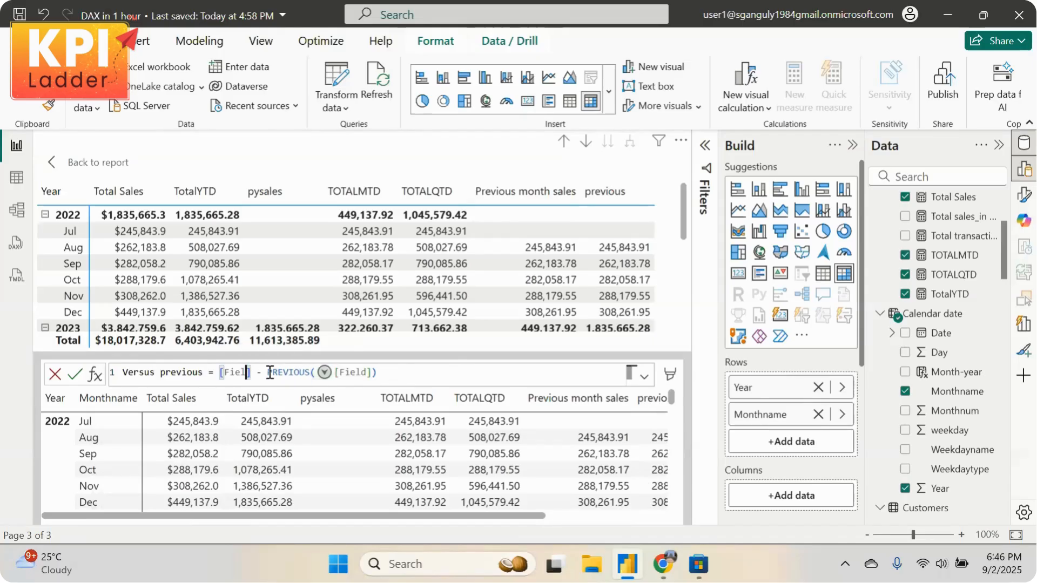
pyautogui.press('BackSpace')
pyautogui.press('BackSpace')
pyautogui.press('BackSpace')
pyautogui.press('BackSpace')
pyautogui.write('to')
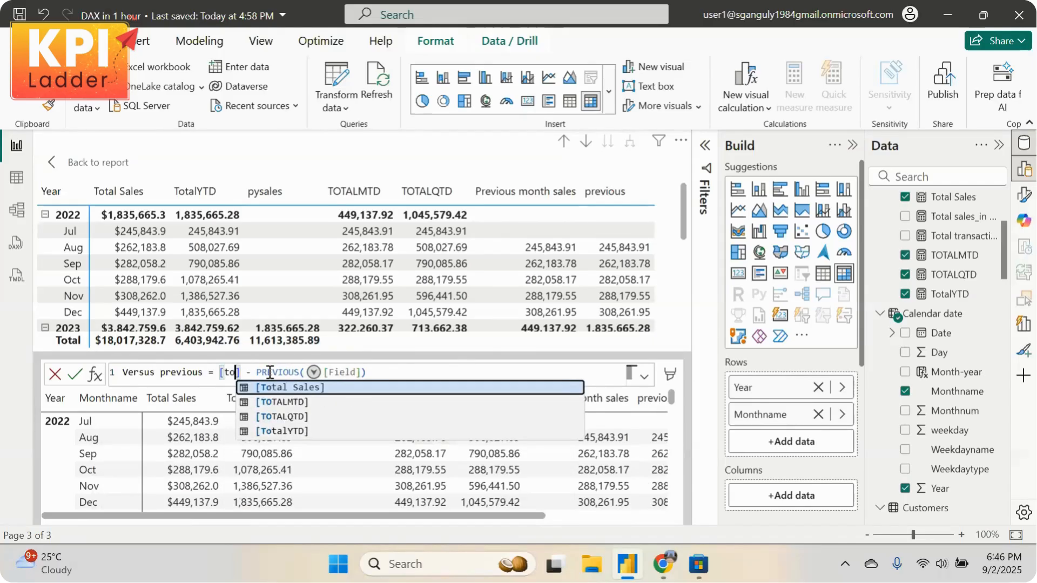
pyautogui.write('tal')
pyautogui.click(294, 387)
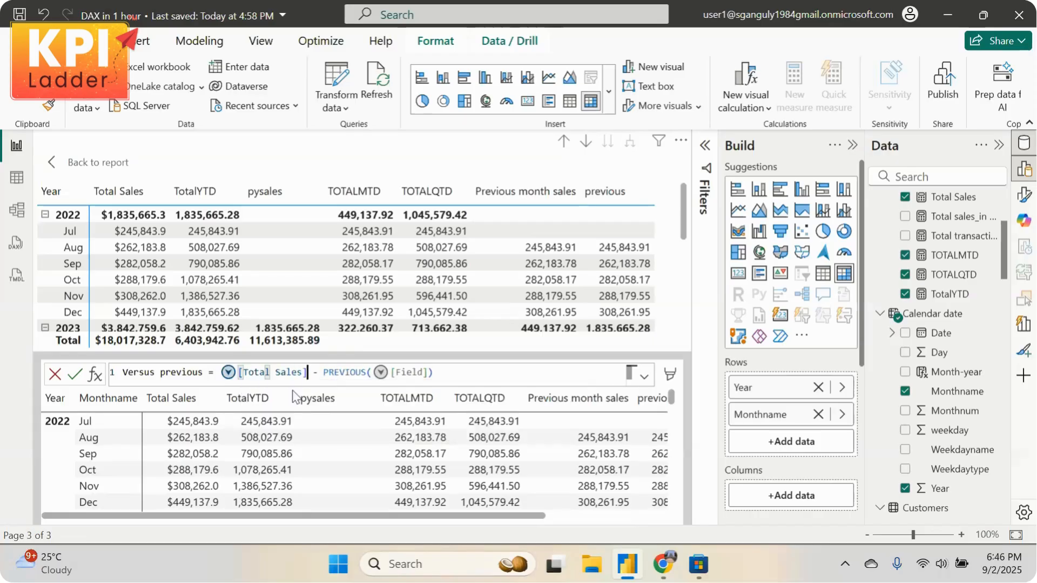
# Replace the field placeholder inside PREVIOUS with [Total Sales] and commit the Versus previous calculation
pyautogui.click(423, 372)
pyautogui.press('BackSpace')
pyautogui.press('BackSpace')
pyautogui.press('BackSpace')
pyautogui.press('BackSpace')
pyautogui.press('BackSpace')
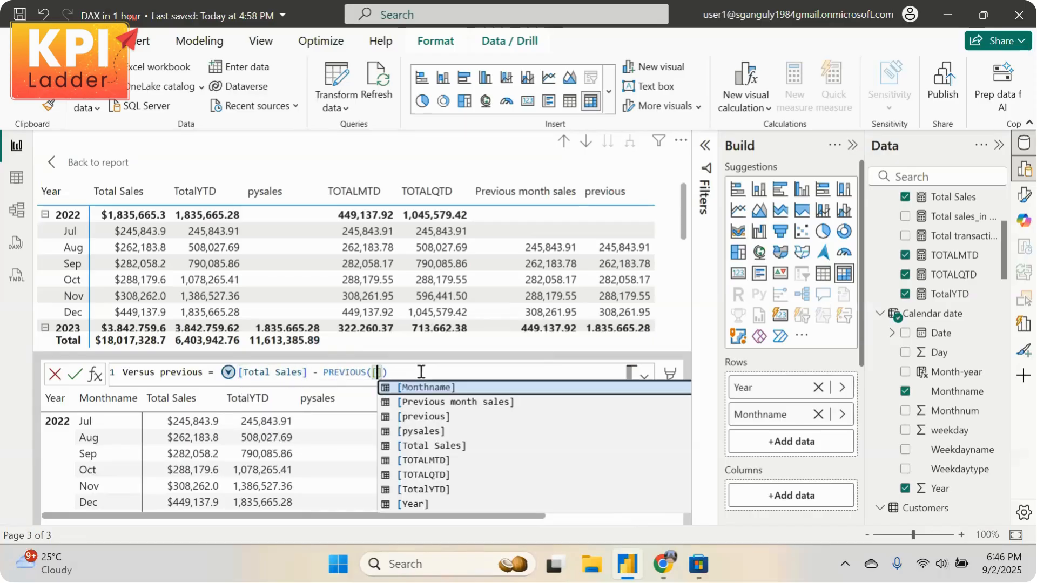
pyautogui.write('tota')
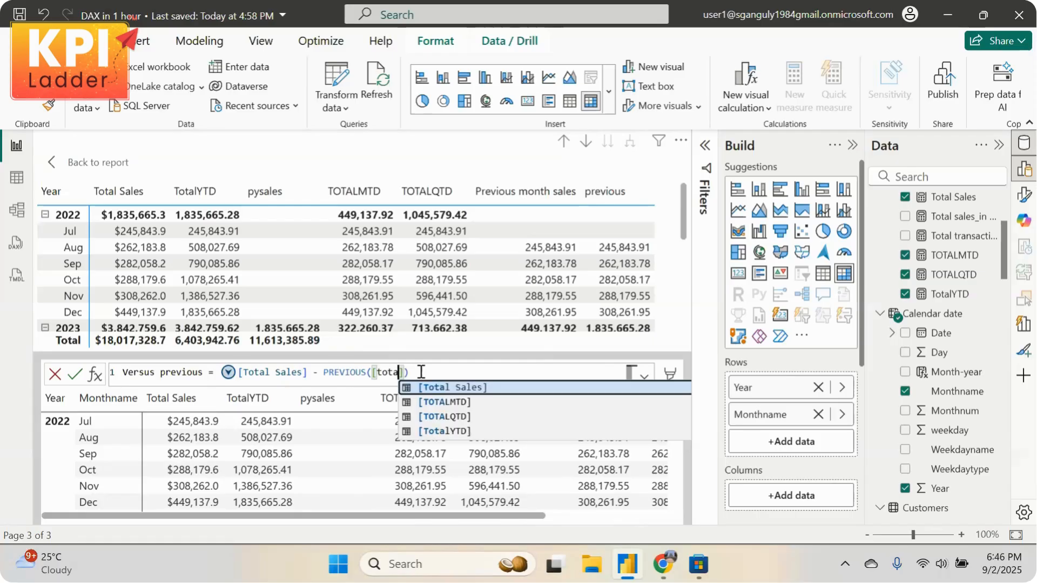
pyautogui.press('Tab')
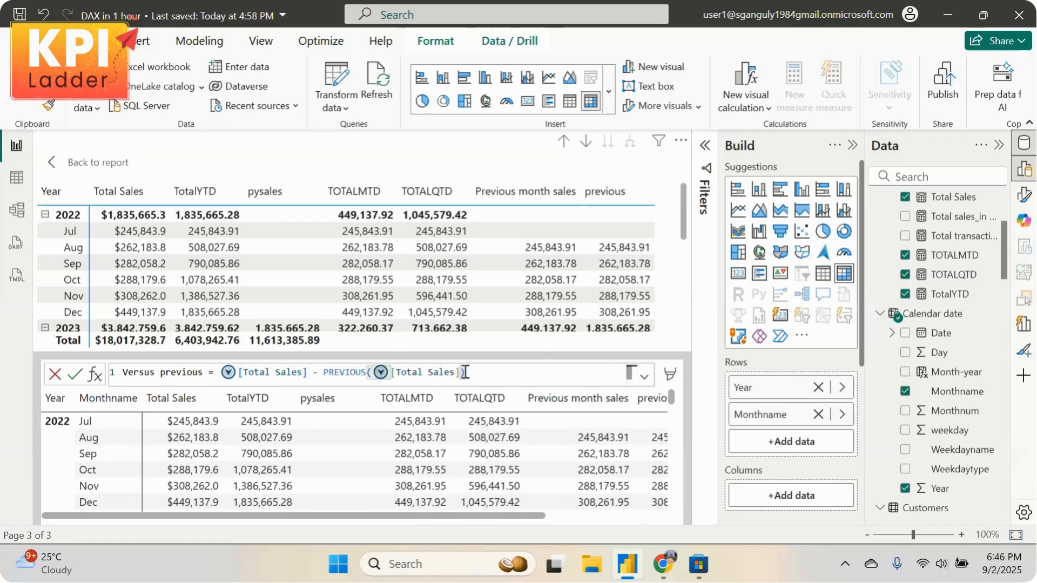
pyautogui.press('Return')
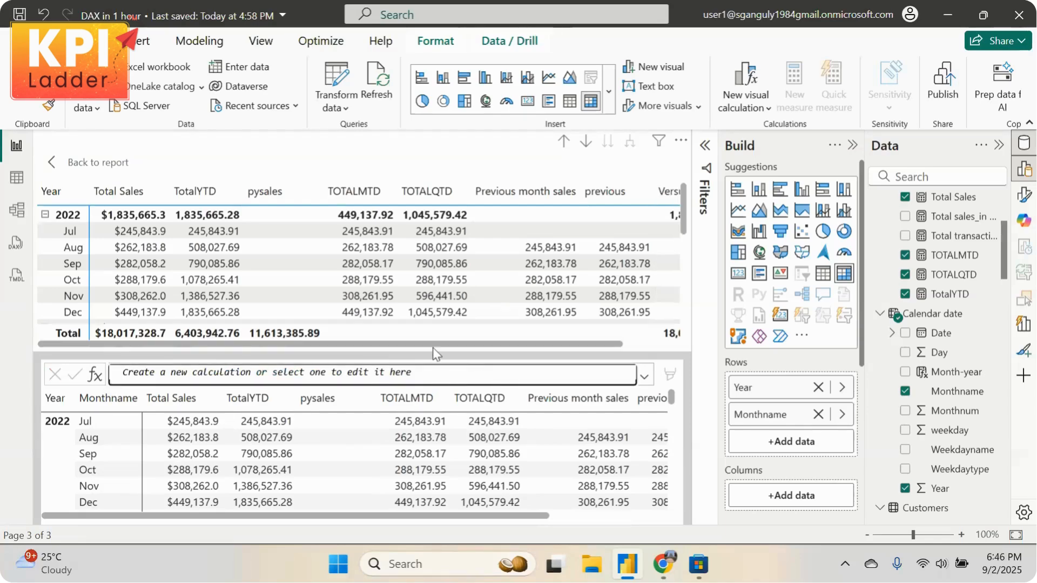
# Remove TotalYTD and pysales from the matrix values
pyautogui.moveTo(433, 344); pyautogui.dragTo(490, 345)
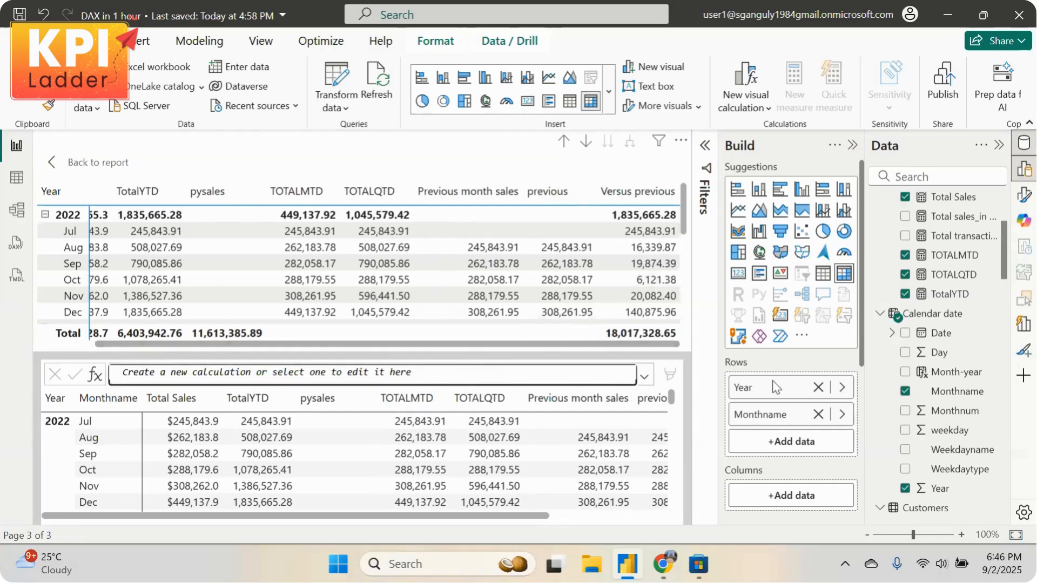
pyautogui.scroll(-5, 772, 380)
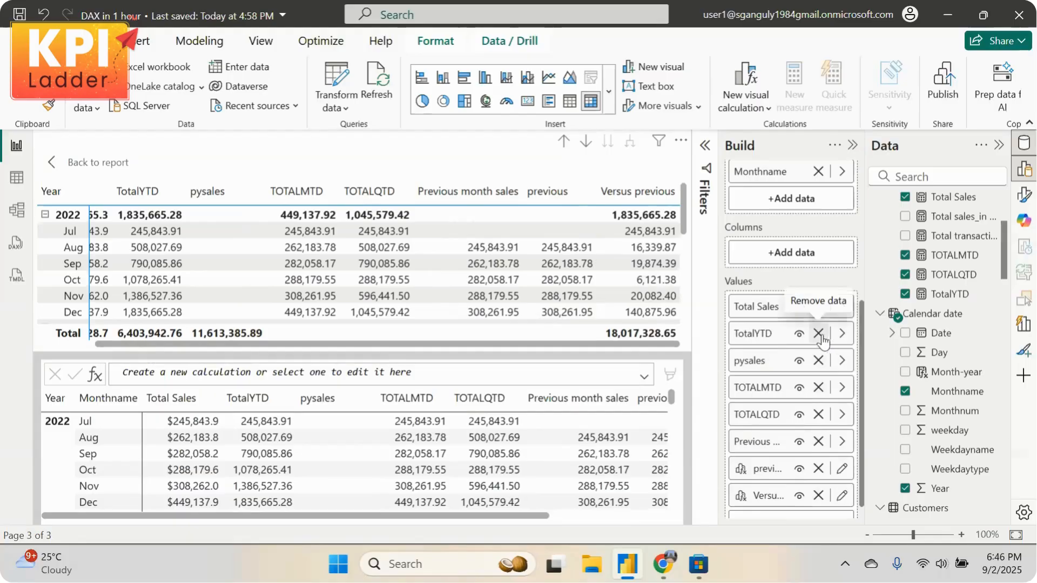
pyautogui.click(818, 334)
pyautogui.click(819, 341)
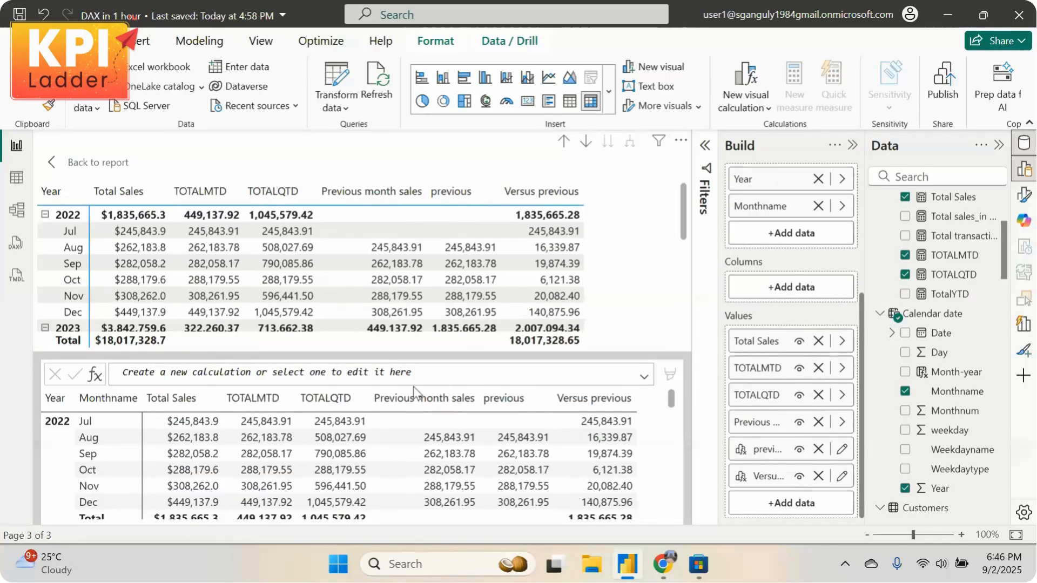
# Start a new custom visual calculation named Calculation with an IF expression
pyautogui.click(94, 378)
pyautogui.click(94, 378)
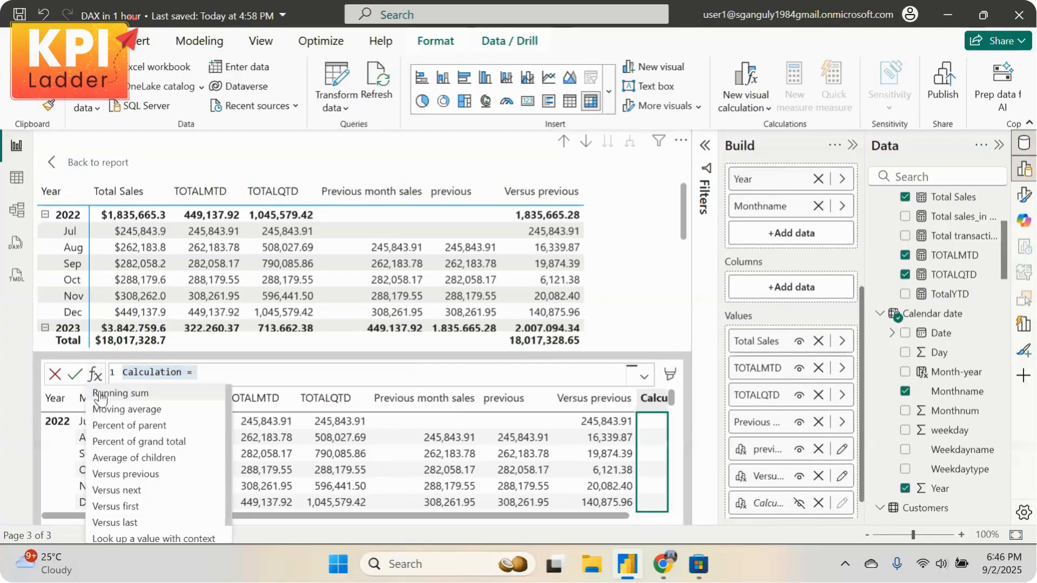
pyautogui.click(229, 370)
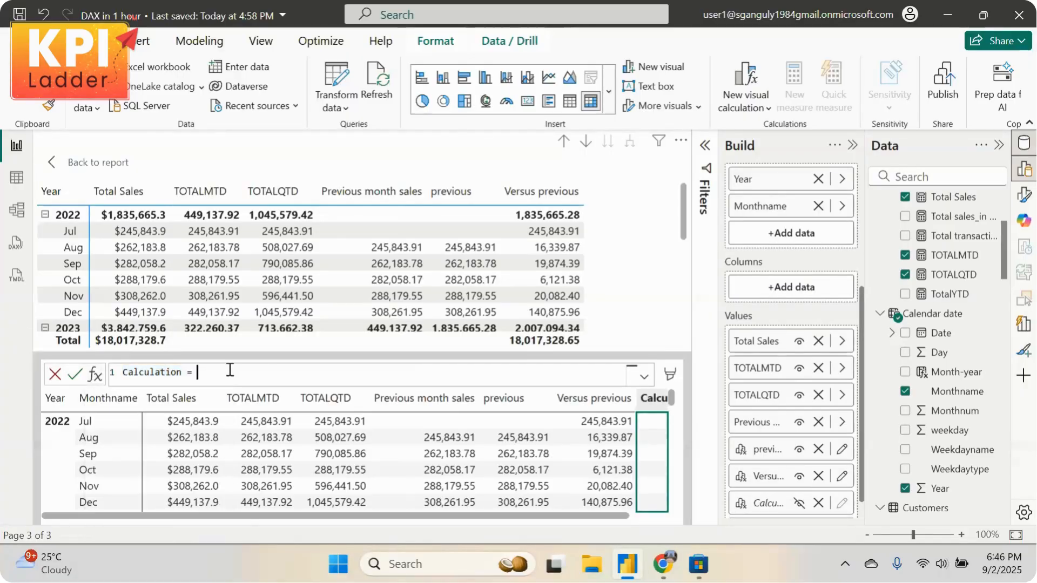
pyautogui.write('IF(')
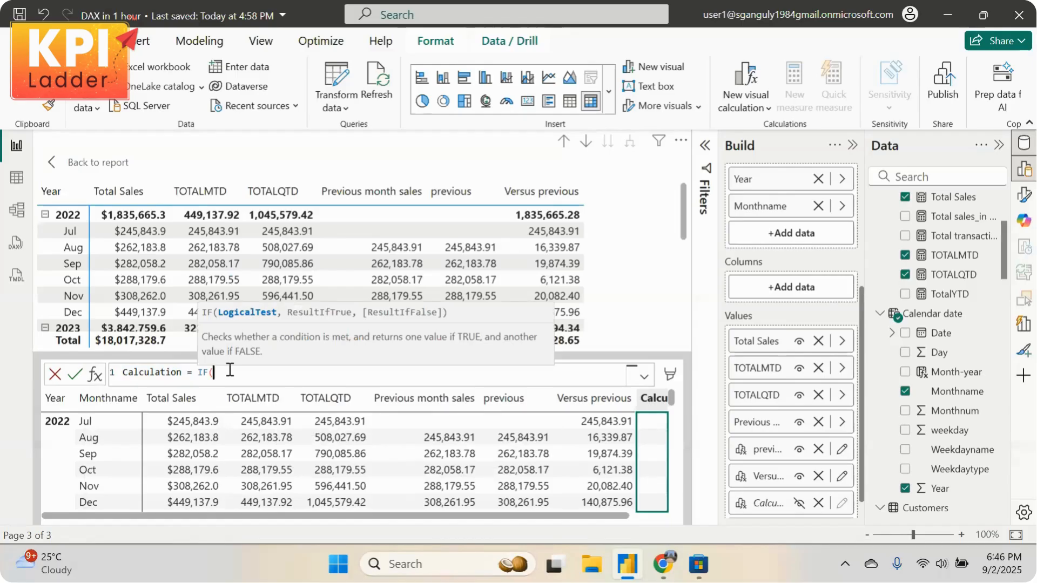
pyautogui.write('pre')
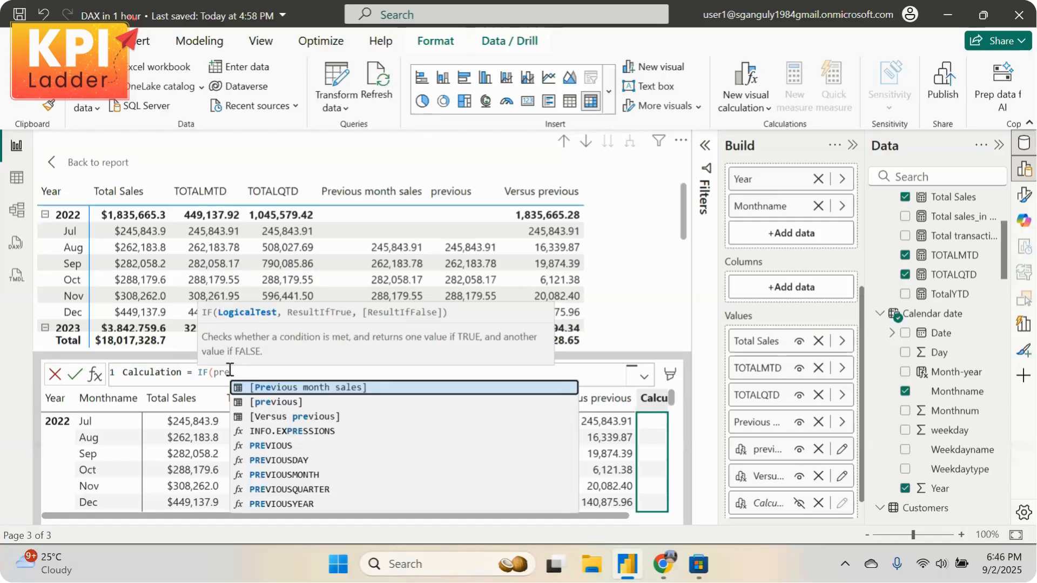
pyautogui.press('BackSpace')
pyautogui.press('BackSpace')
pyautogui.press('BackSpace')
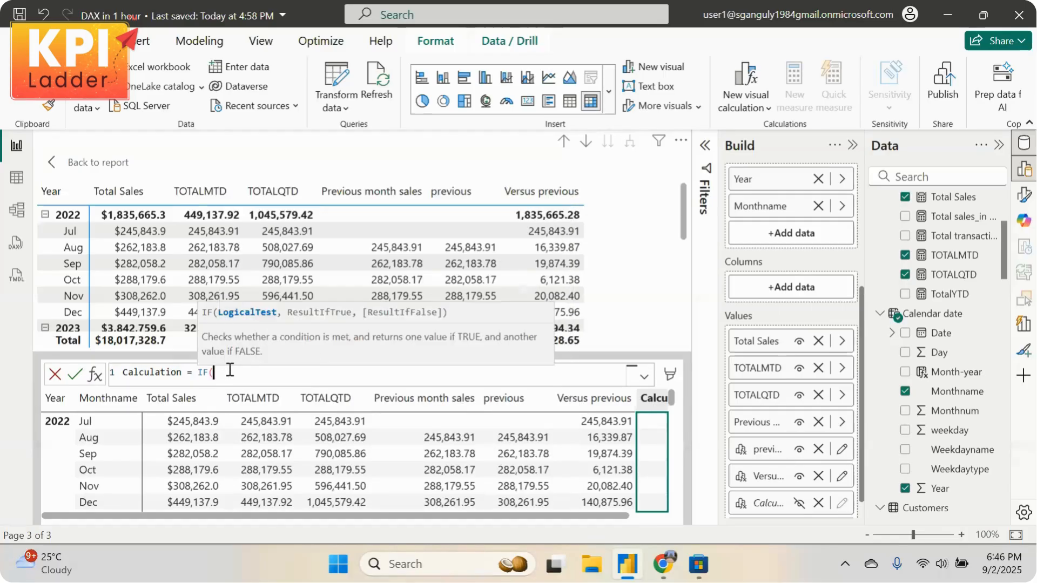
# Enter [Versus previous] <= 0 as the IF logical test, followed by empty quotation marks for the true result
pyautogui.write('ver')
pyautogui.press('Tab')
pyautogui.write('<= 0 ,""')
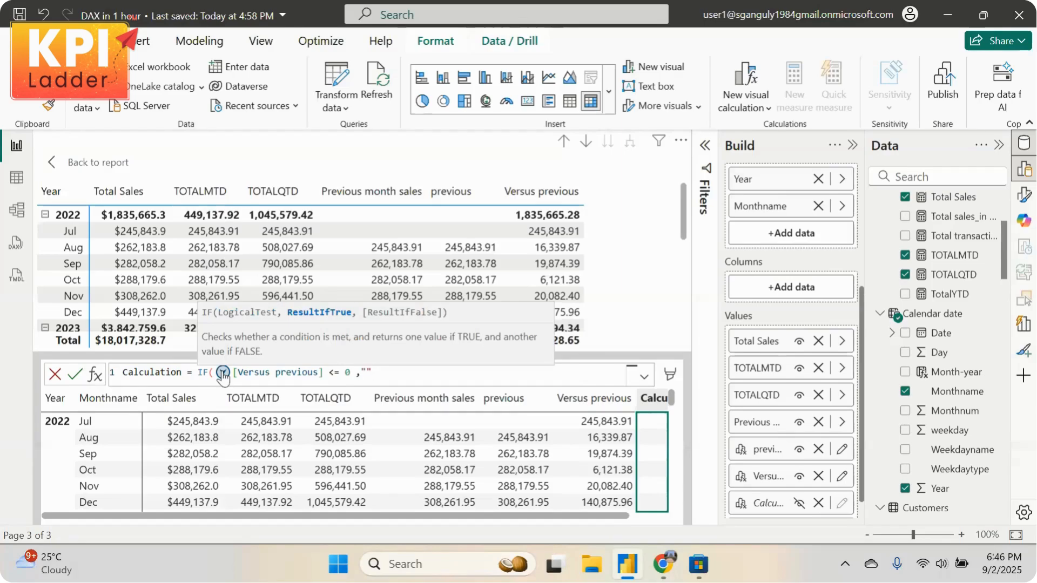
# Insert a worried-face emoji between the quotation marks of the IF expression's true result
pyautogui.press('Left')
pyautogui.press('super+period')
pyautogui.press('Right')
pyautogui.press('Return')
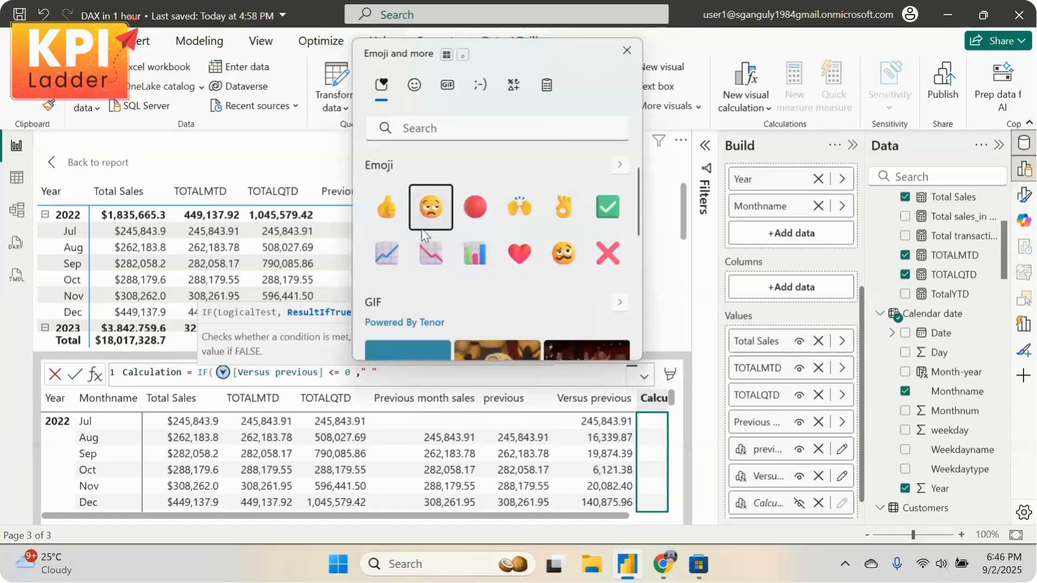
pyautogui.click(399, 371)
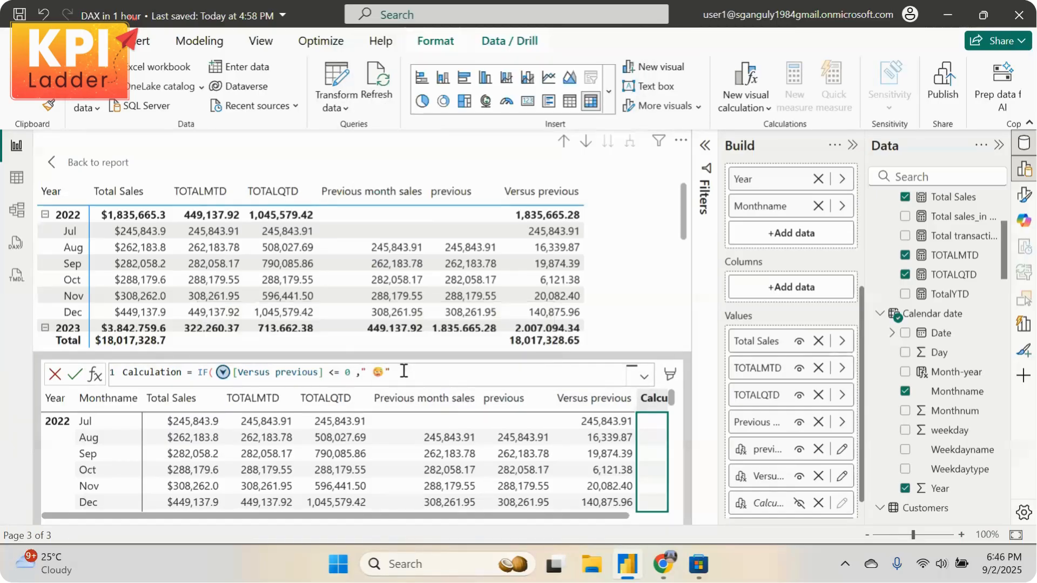
# Add a thumbs-up emoji in quotation marks as the IF expression's false result, close the expression and commit the calculation
pyautogui.write(',"')
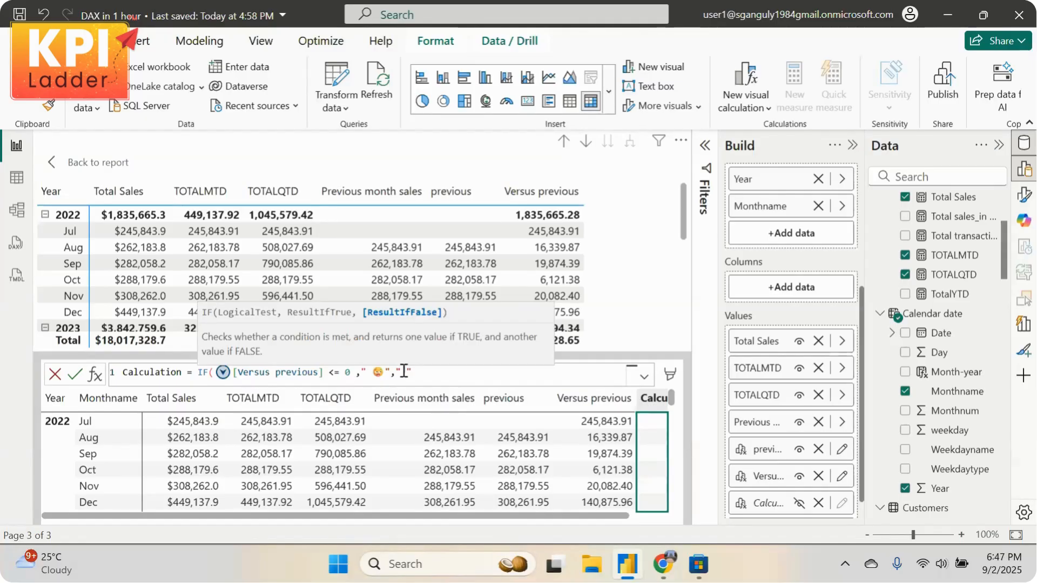
pyautogui.press('super+period')
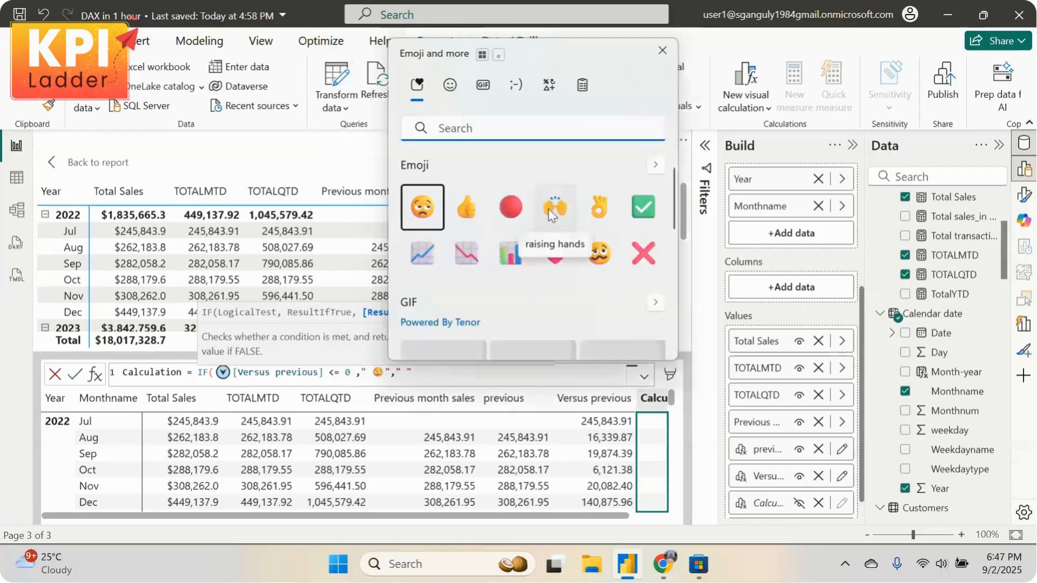
pyautogui.click(465, 211)
pyautogui.click(445, 375)
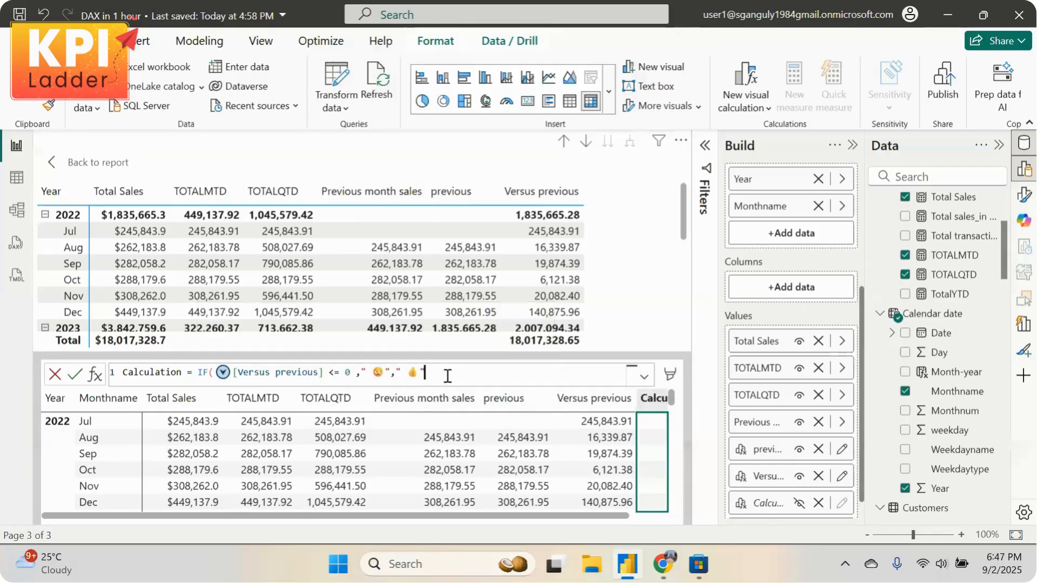
pyautogui.write(')')
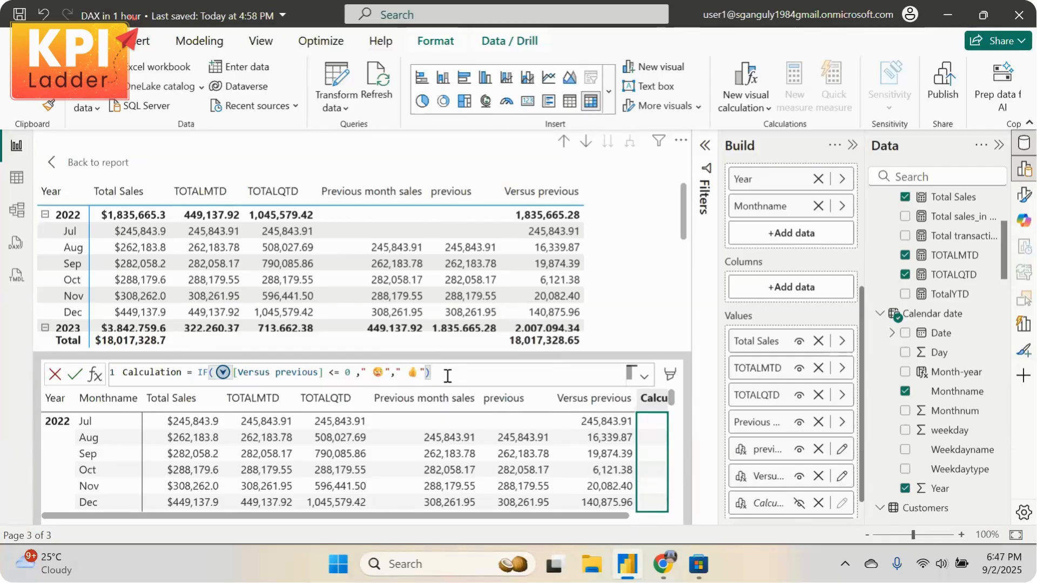
pyautogui.write(')')
pyautogui.press('Return')
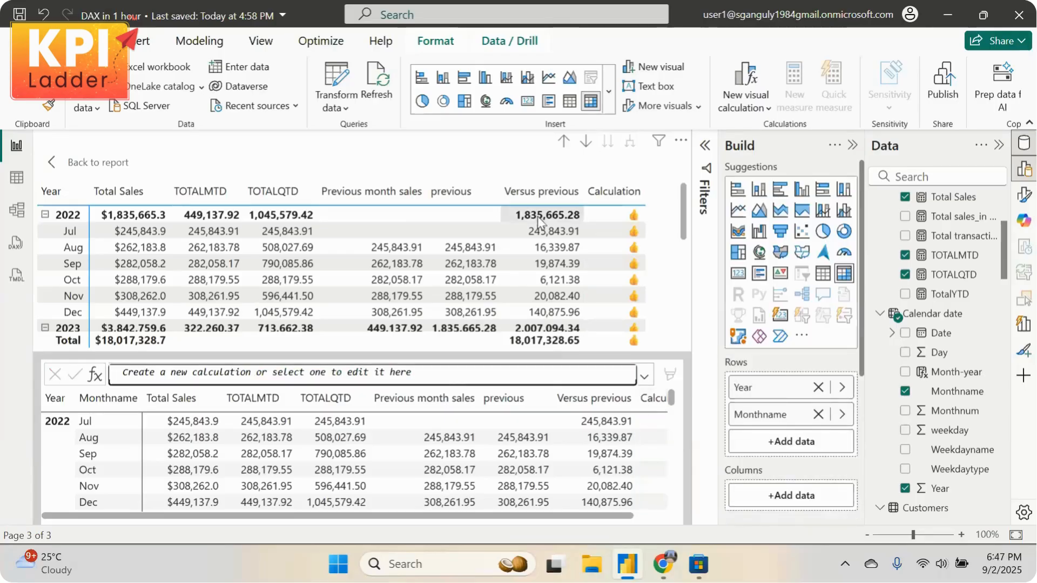
# Compare the emoji indicators with the Versus previous values across the matrix's months and years
pyautogui.scroll(-3, 617, 270)
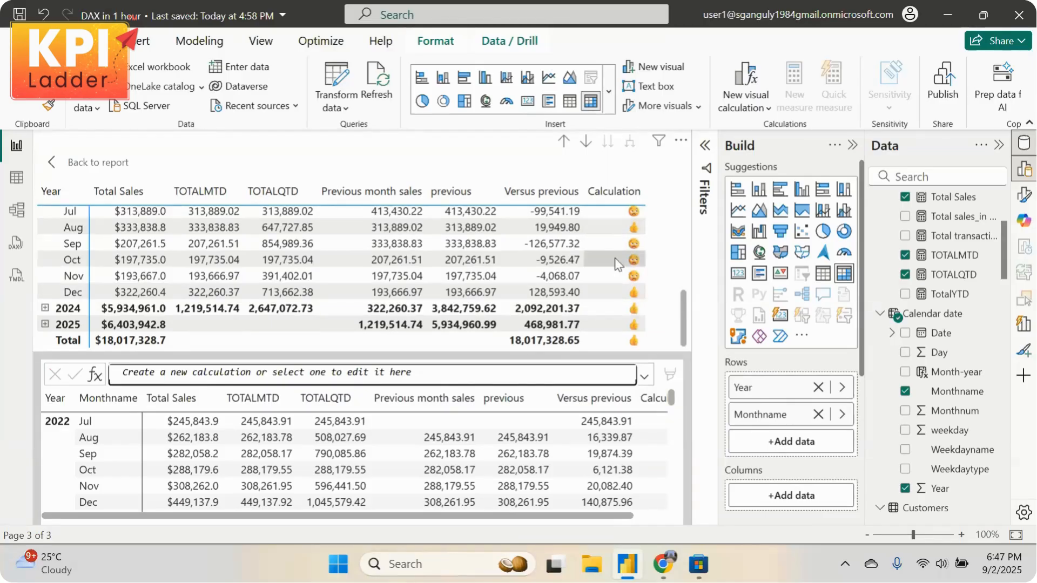
pyautogui.scroll(5, 618, 280)
pyautogui.scroll(-5, 618, 280)
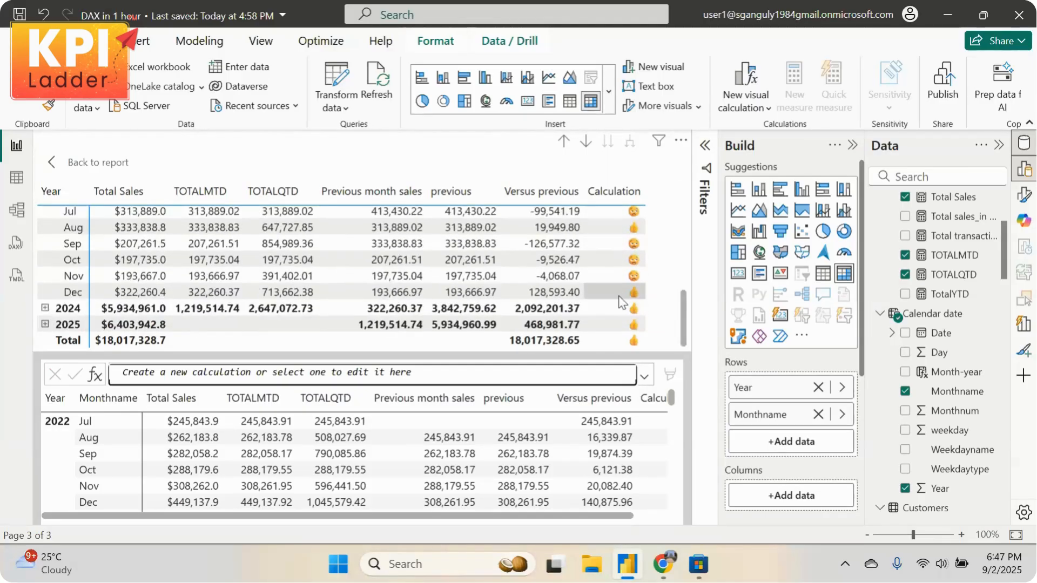
pyautogui.scroll(5, 618, 296)
# Switch to the Zoom meeting in Chrome and stop sharing the screen
pyautogui.moveTo(663, 564)
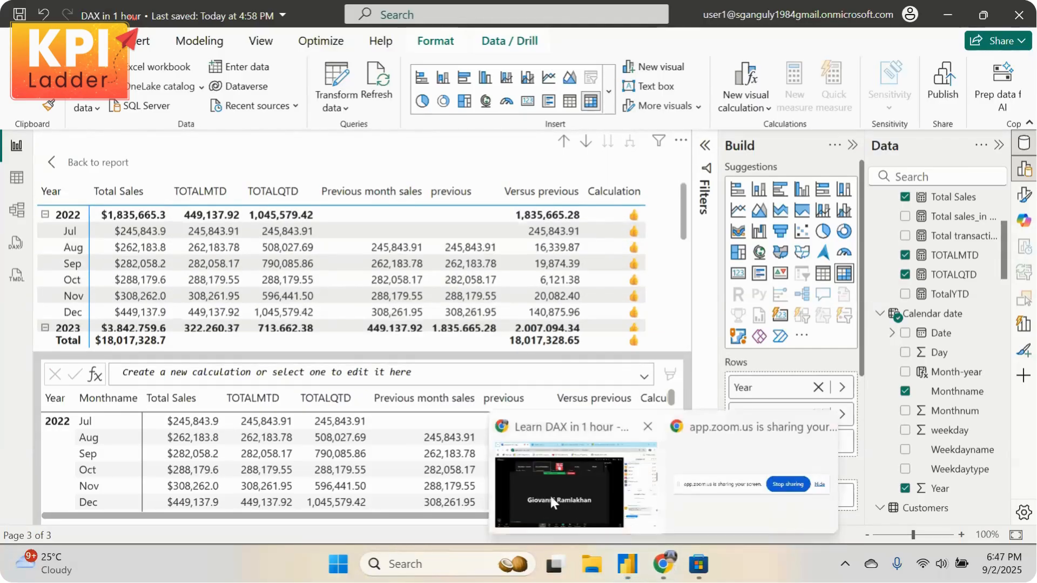
pyautogui.click(549, 494)
pyautogui.click(484, 201)
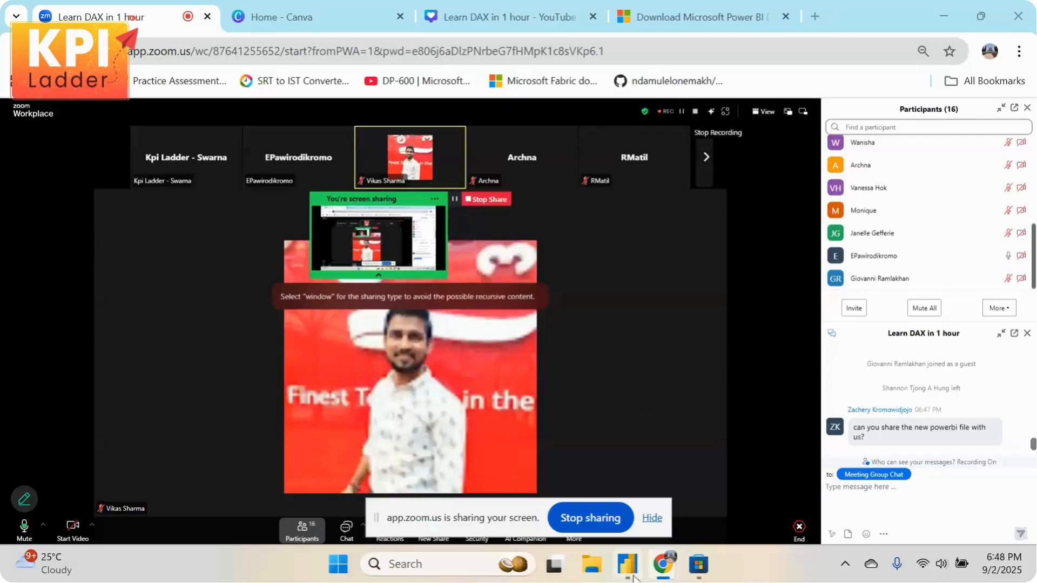
# Switch to Power BI Desktop and save the report to the Desktop folder as DAX in 1 hour, replacing the existing file
pyautogui.click(629, 573)
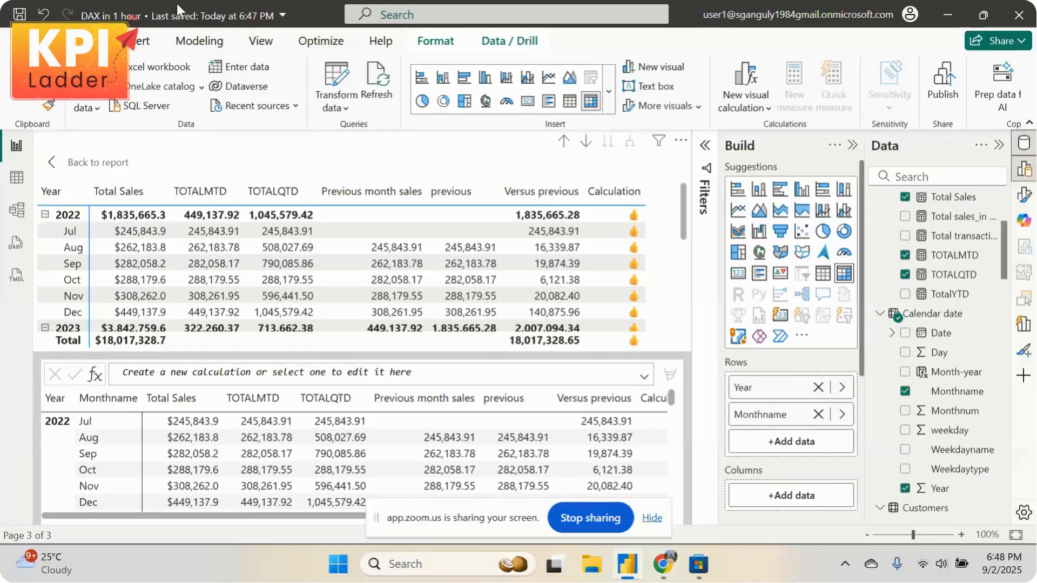
pyautogui.hotkey('alt', 'f')
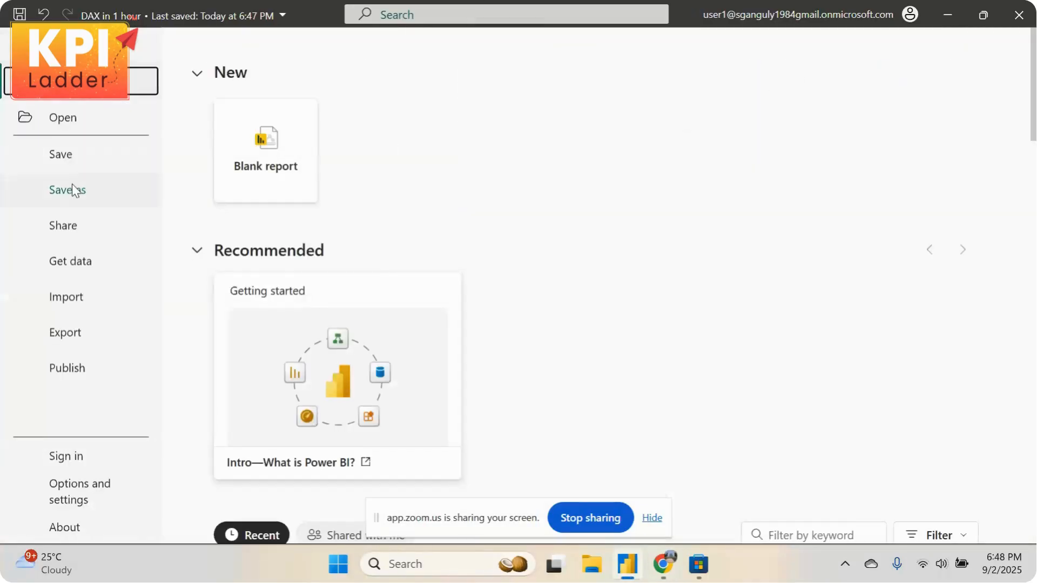
pyautogui.click(72, 190)
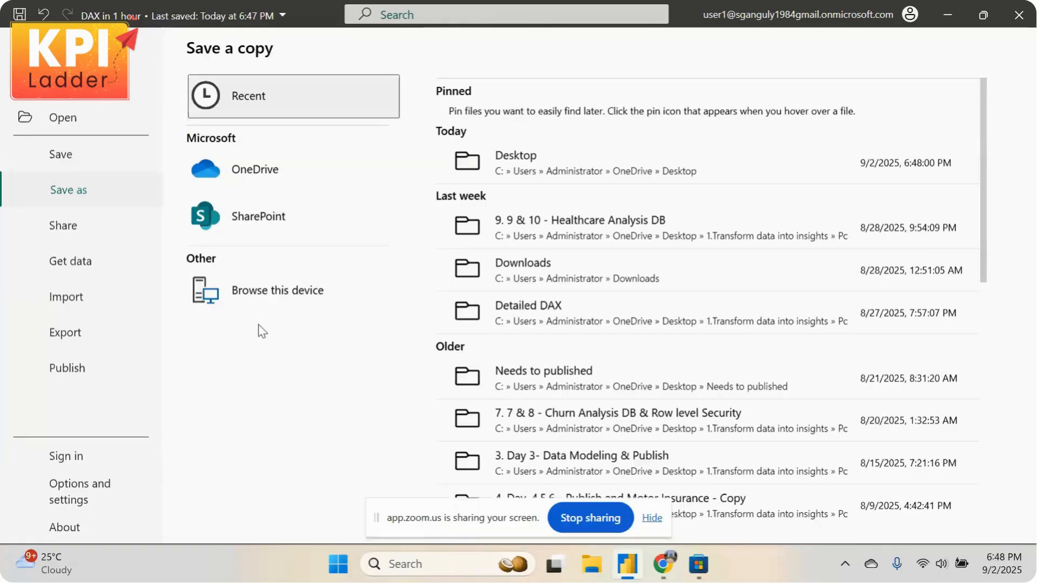
pyautogui.click(16, 54)
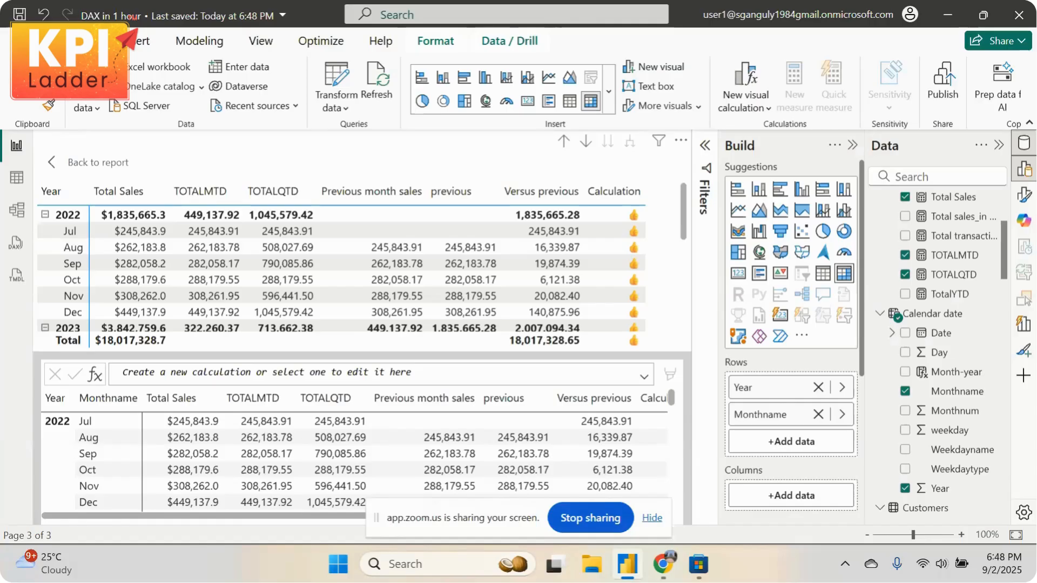
pyautogui.click(16, 40)
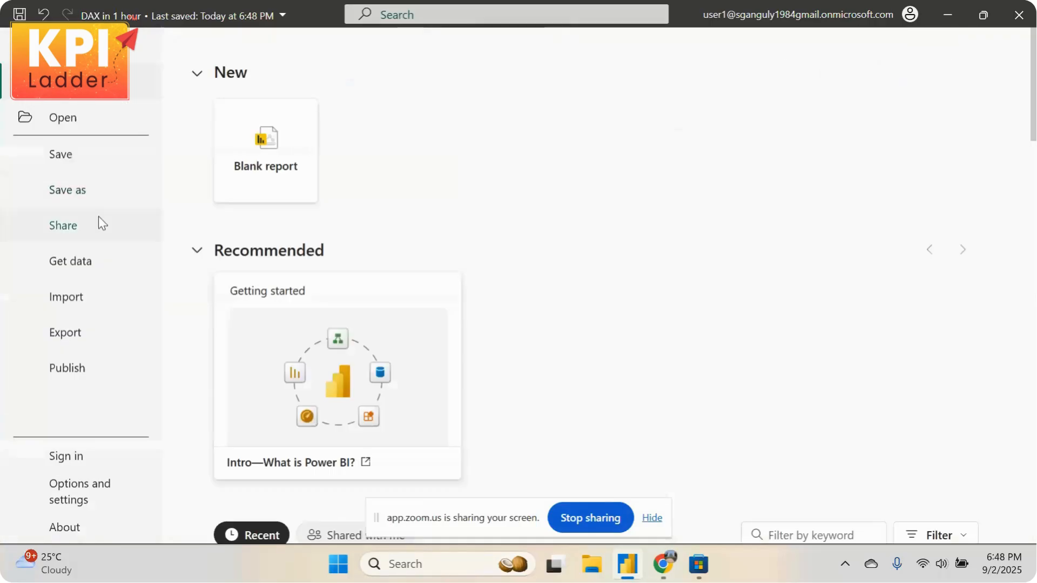
pyautogui.click(58, 201)
pyautogui.click(257, 290)
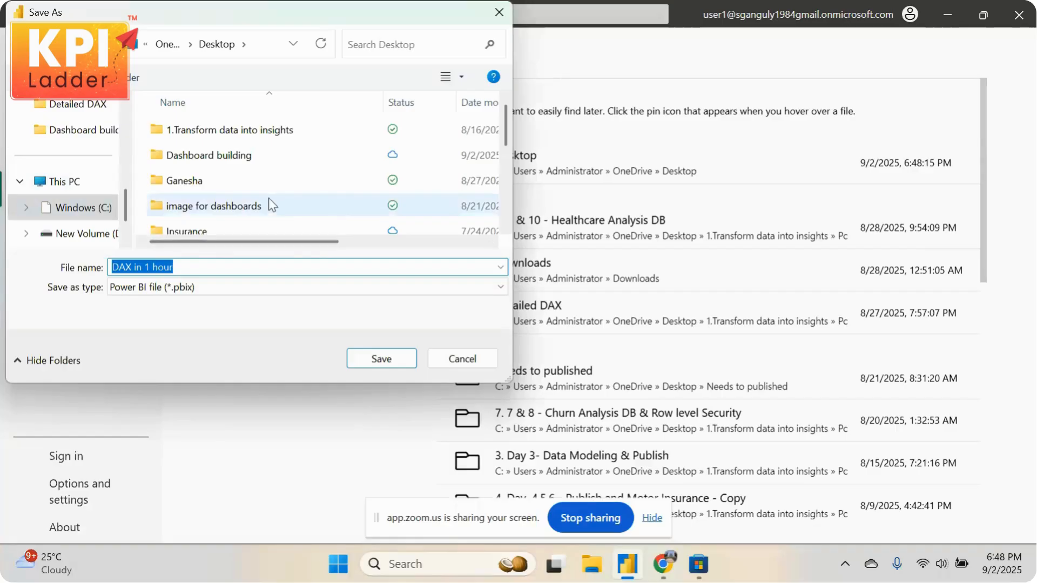
pyautogui.scroll(-3, 268, 197)
pyautogui.click(396, 358)
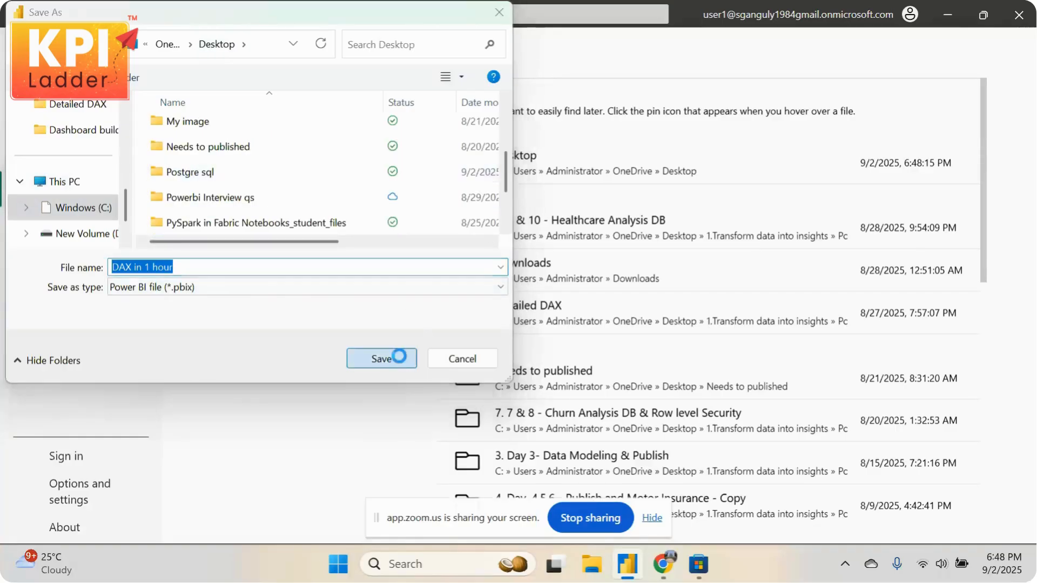
pyautogui.click(556, 283)
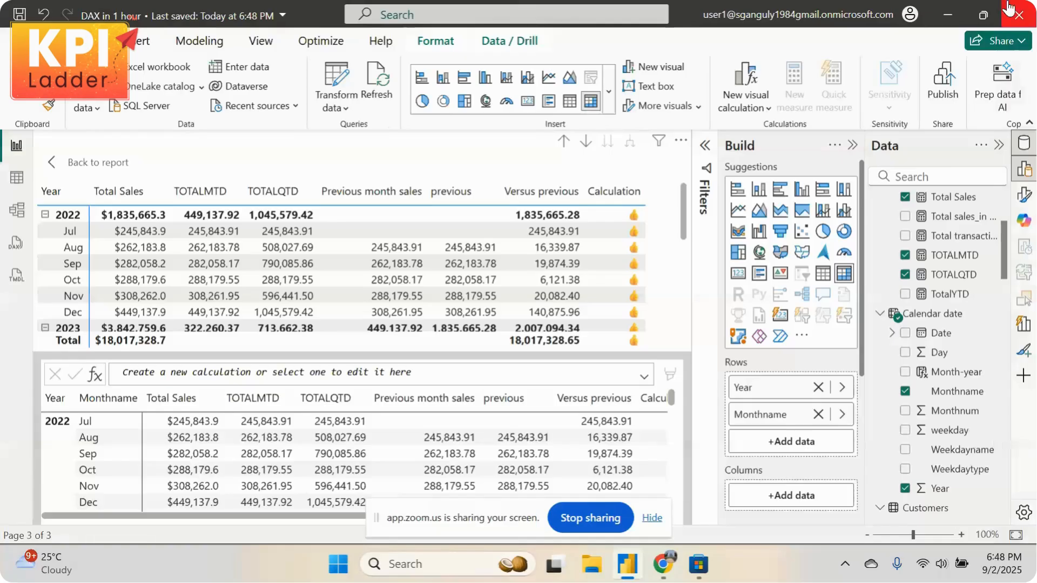
# Return to the Zoom meeting in Chrome, send DAX in 1 hour.pbix from the Desktop to Meeting Group Chat, and hide the screen-sharing notice
pyautogui.click(955, 11)
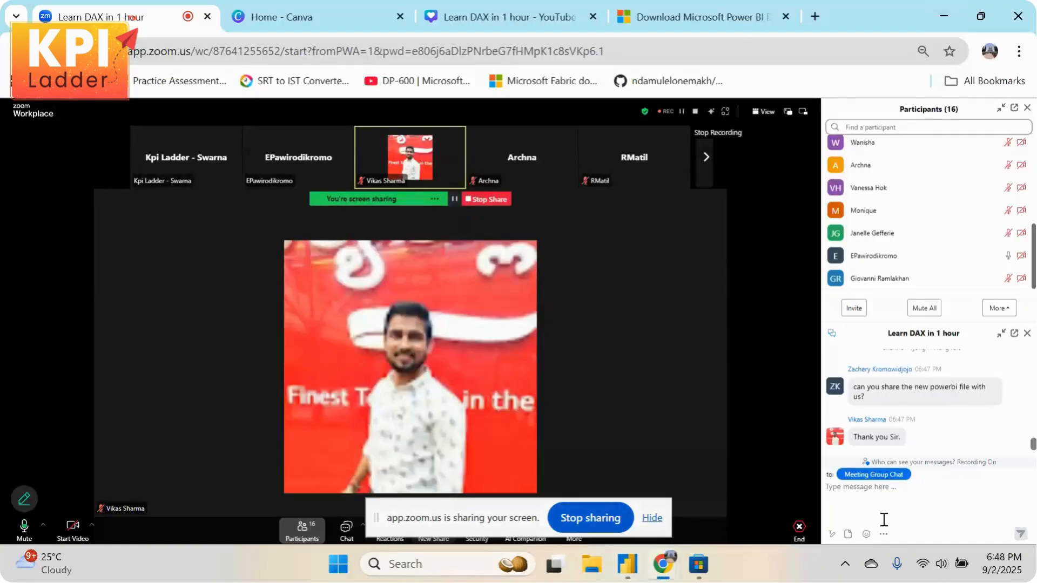
pyautogui.click(848, 534)
pyautogui.click(892, 514)
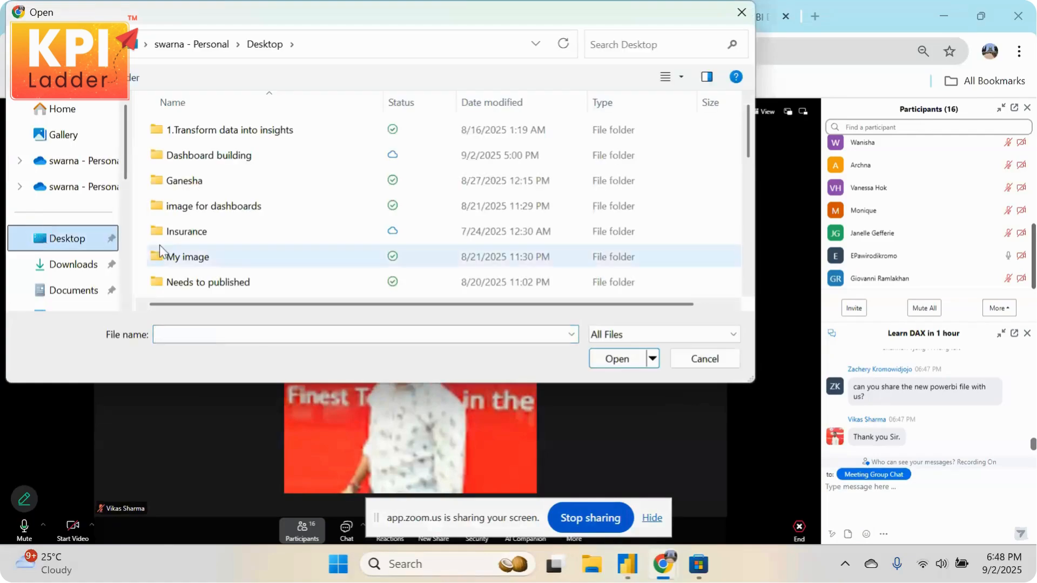
pyautogui.write('da')
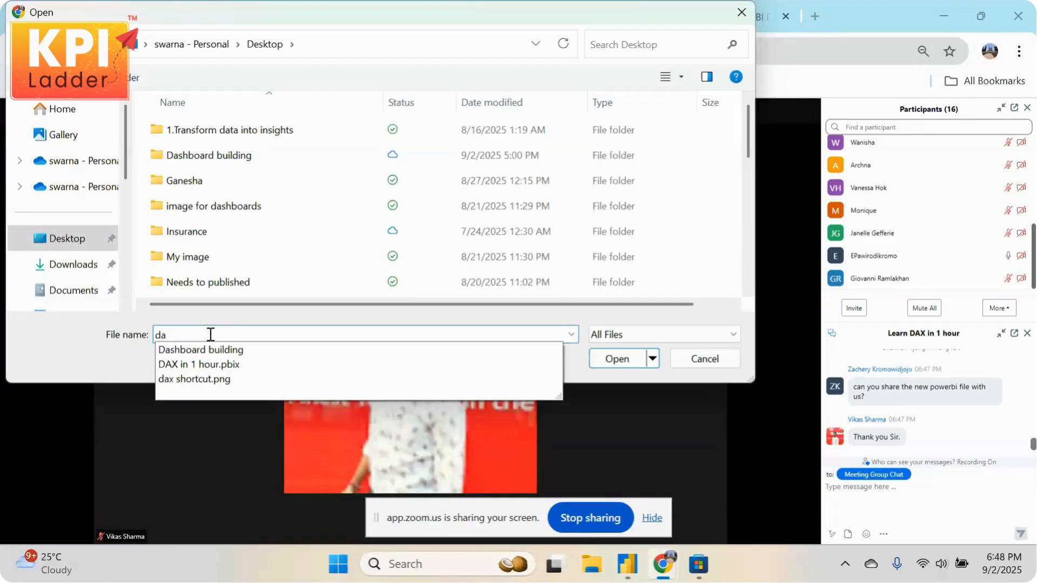
pyautogui.click(210, 363)
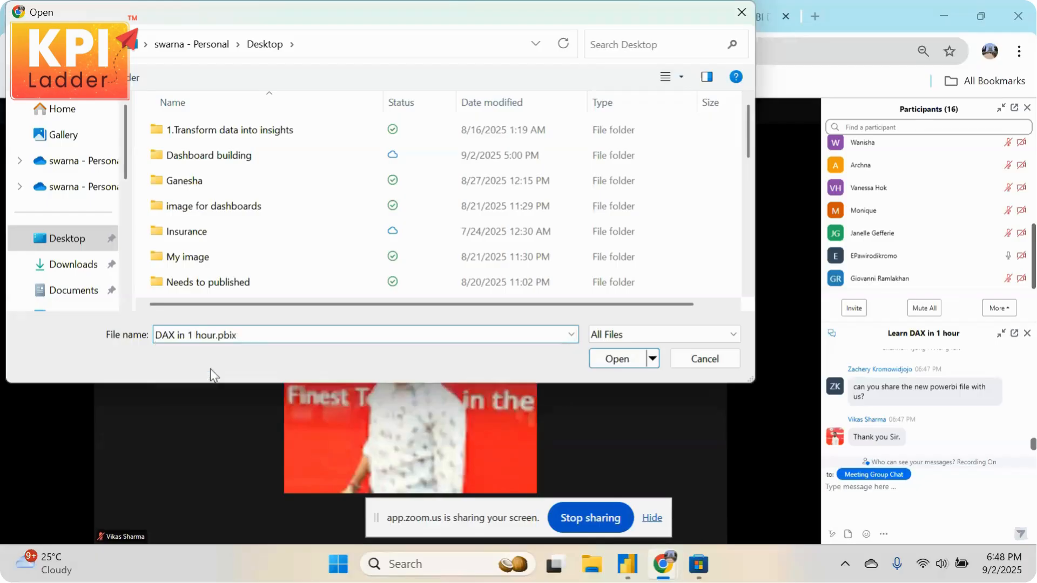
pyautogui.click(617, 358)
pyautogui.click(659, 523)
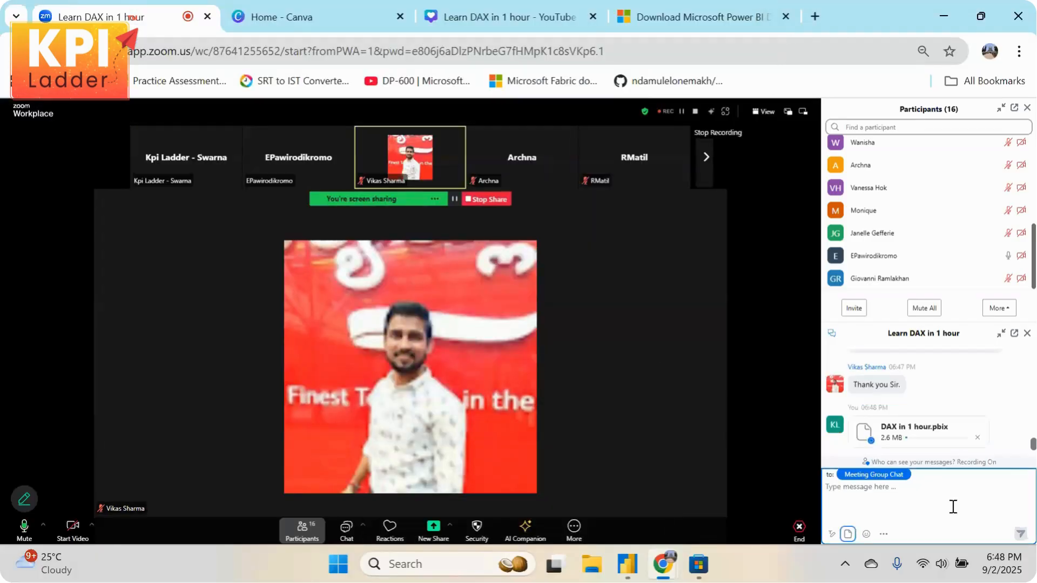
pyautogui.scroll(2, 972, 421)
pyautogui.scroll(-3, 976, 416)
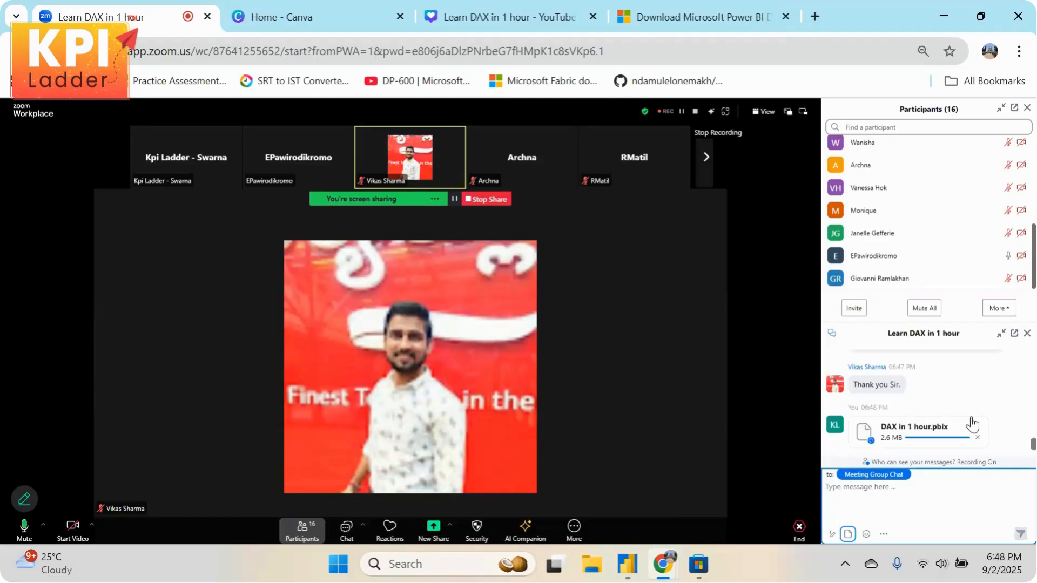